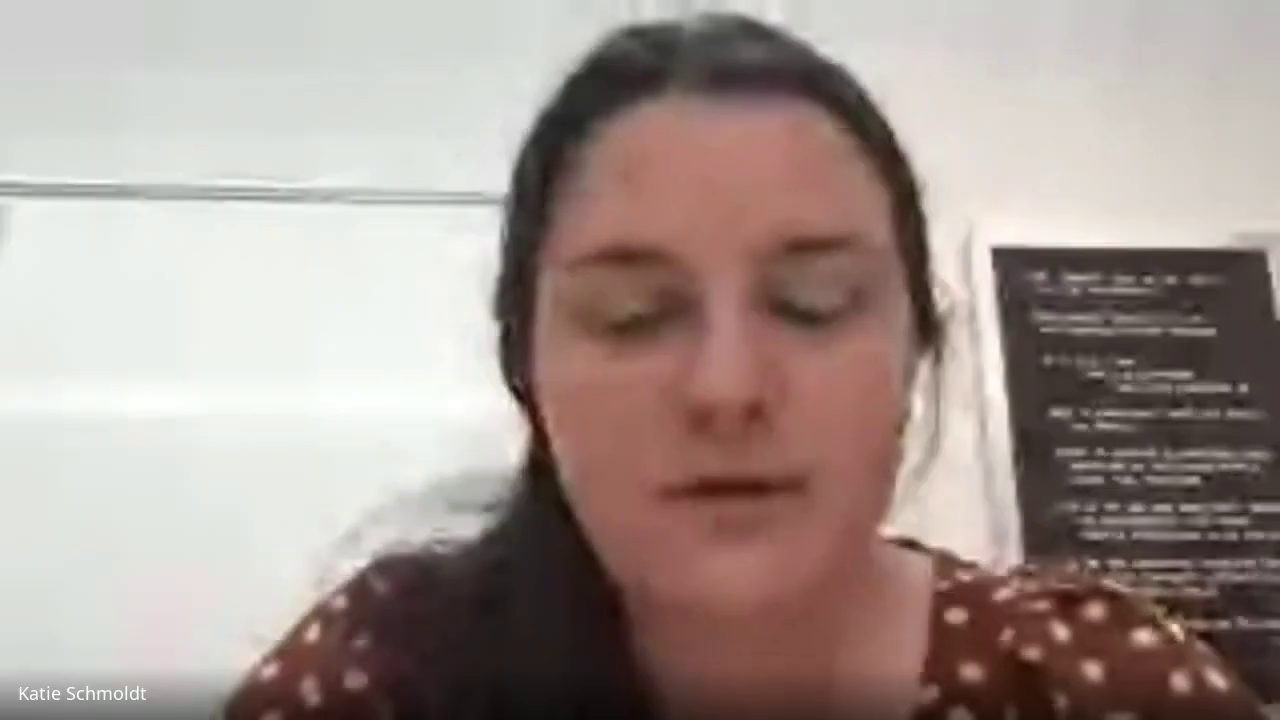
Step: Switch to the Crescent Educational Technology Home Page with its embedded slides and style guide
{"action": "left_click", "coordinate": [562, 91]}
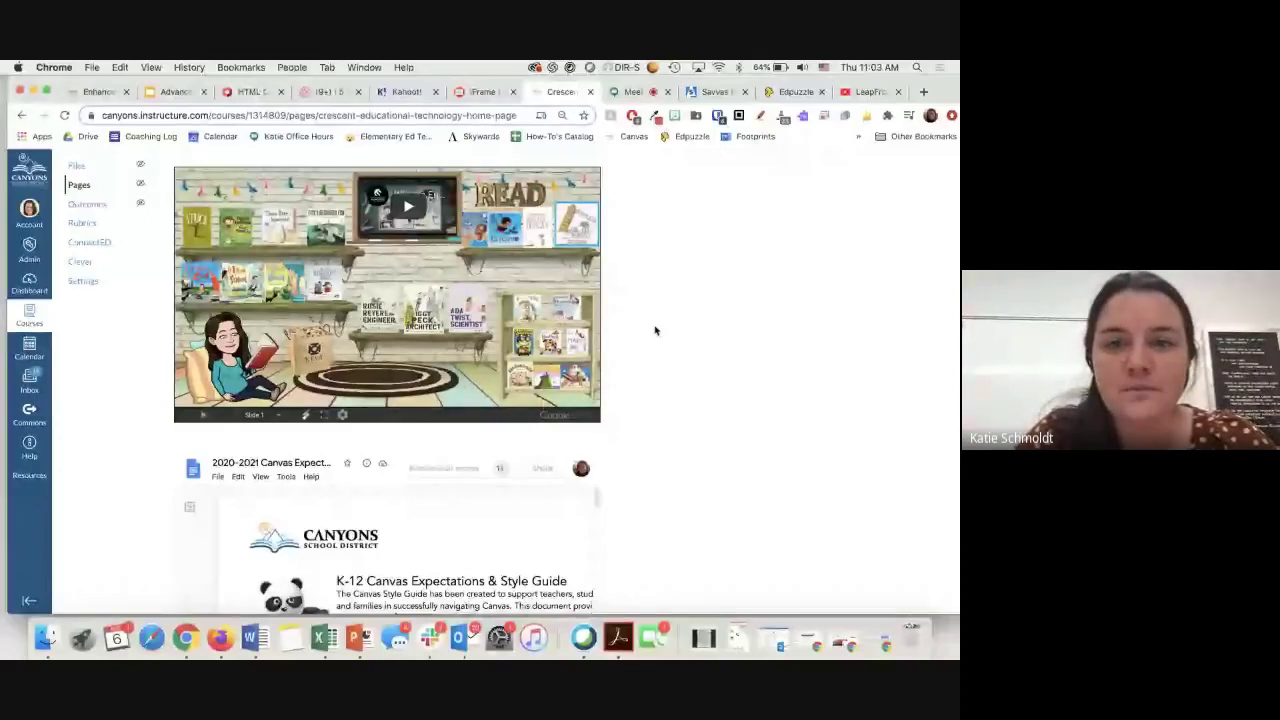
Step: Open the Crescent home page in the editor and view its raw HTML source
{"action": "scroll", "coordinate": [648, 330], "scroll_direction": "up", "scroll_amount": 3}
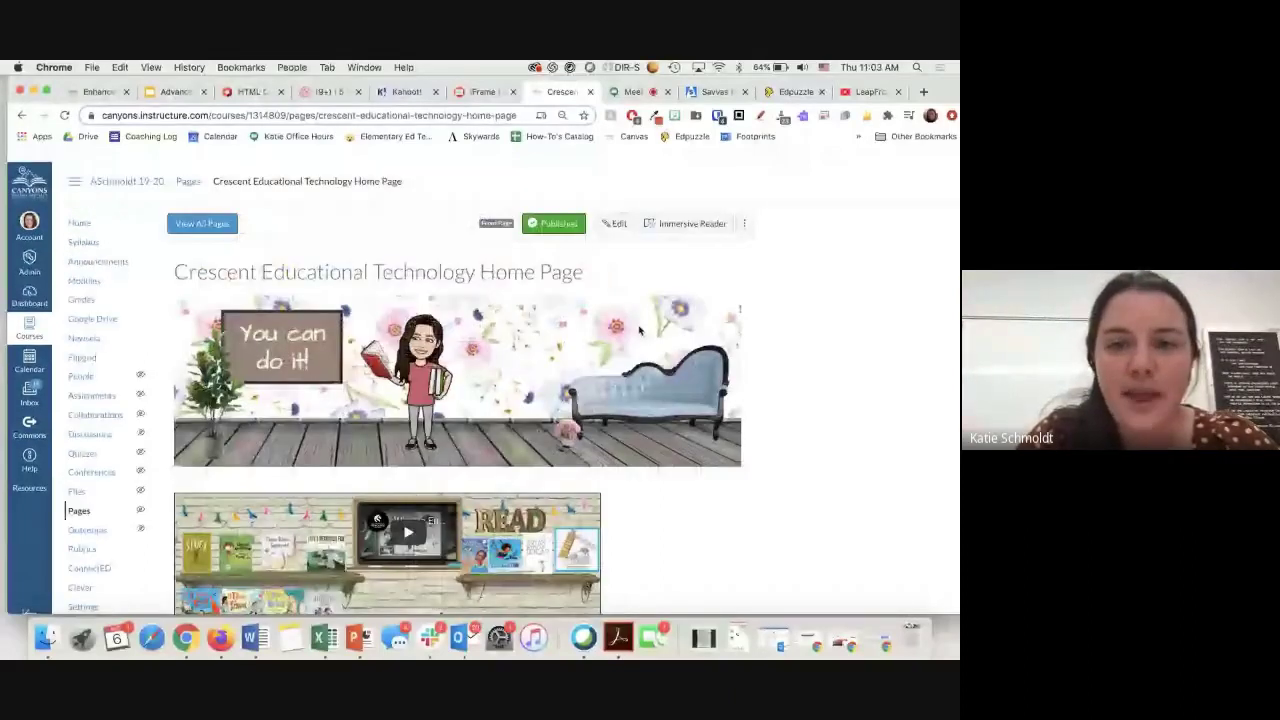
{"action": "scroll", "coordinate": [640, 330], "scroll_direction": "down", "scroll_amount": 1}
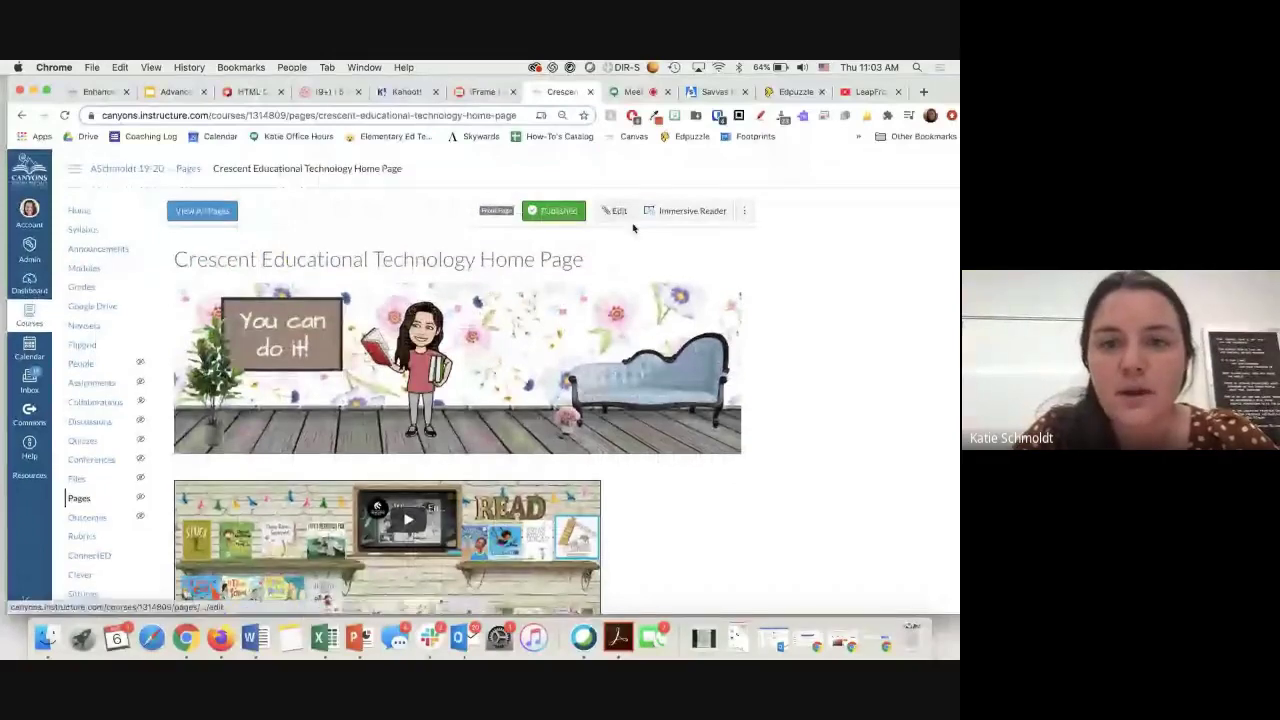
{"action": "left_click", "coordinate": [614, 212]}
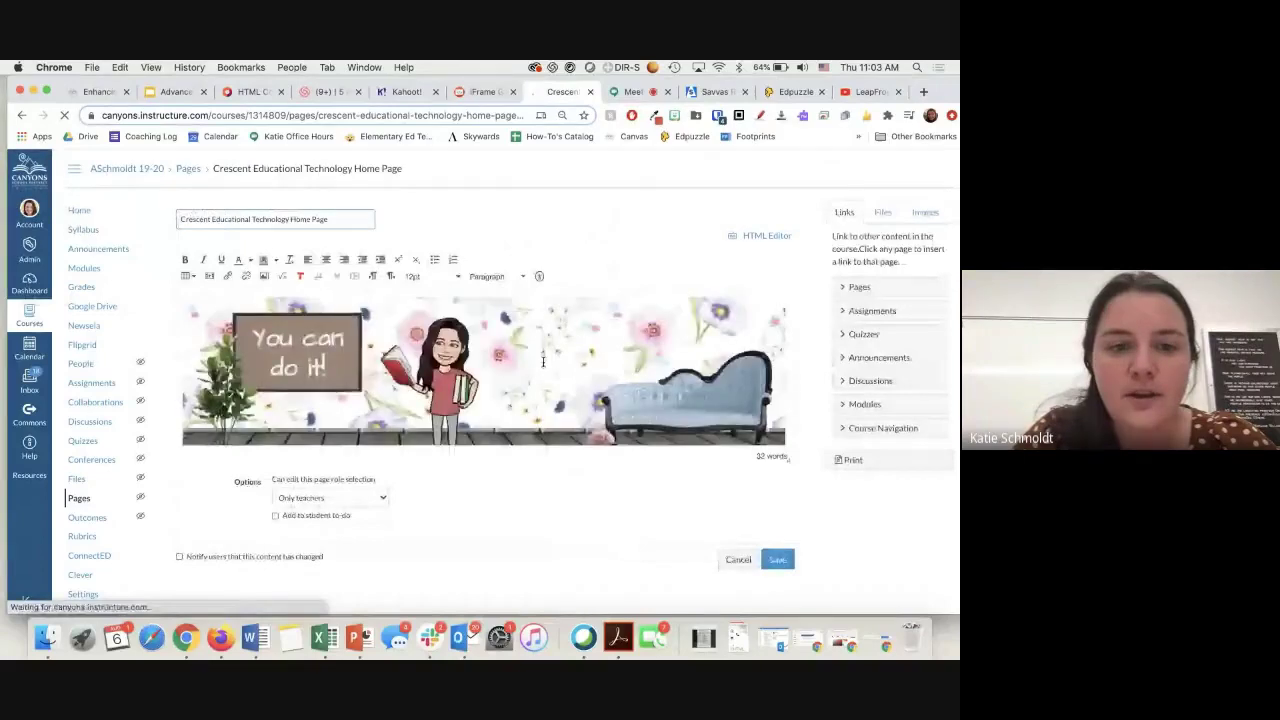
{"action": "scroll", "coordinate": [707, 430], "scroll_direction": "down", "scroll_amount": 1}
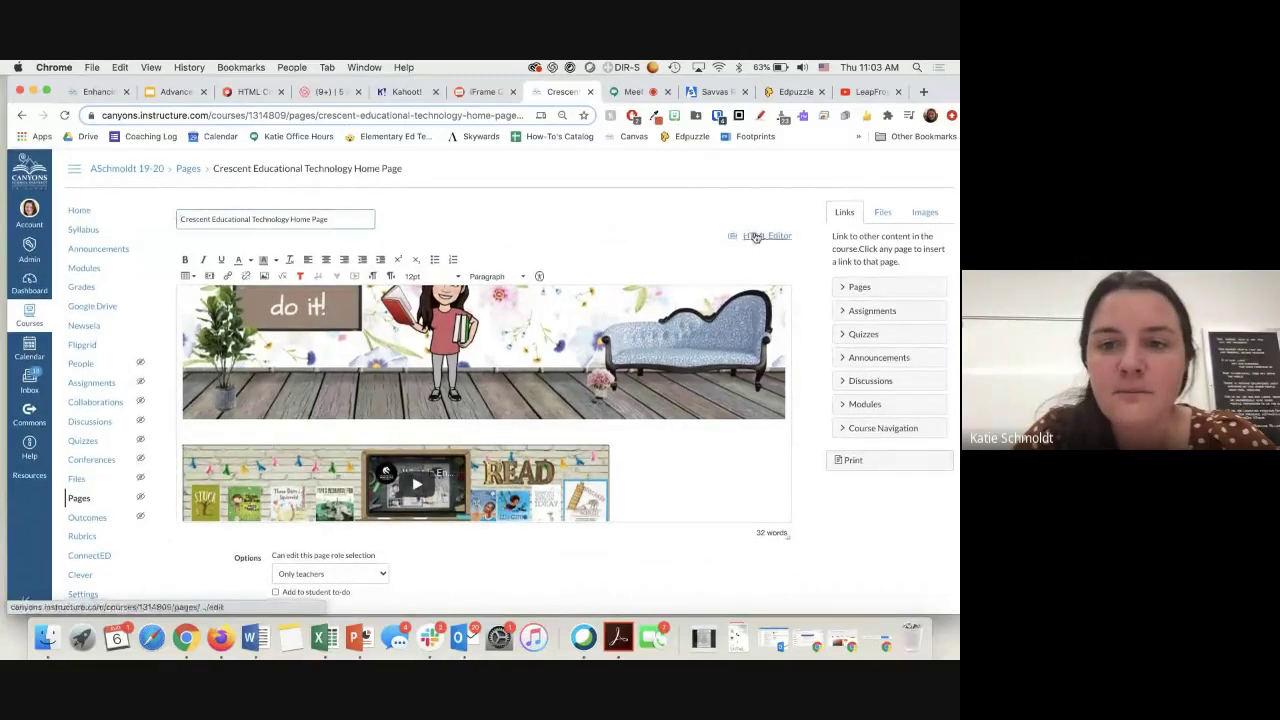
{"action": "left_click", "coordinate": [758, 237]}
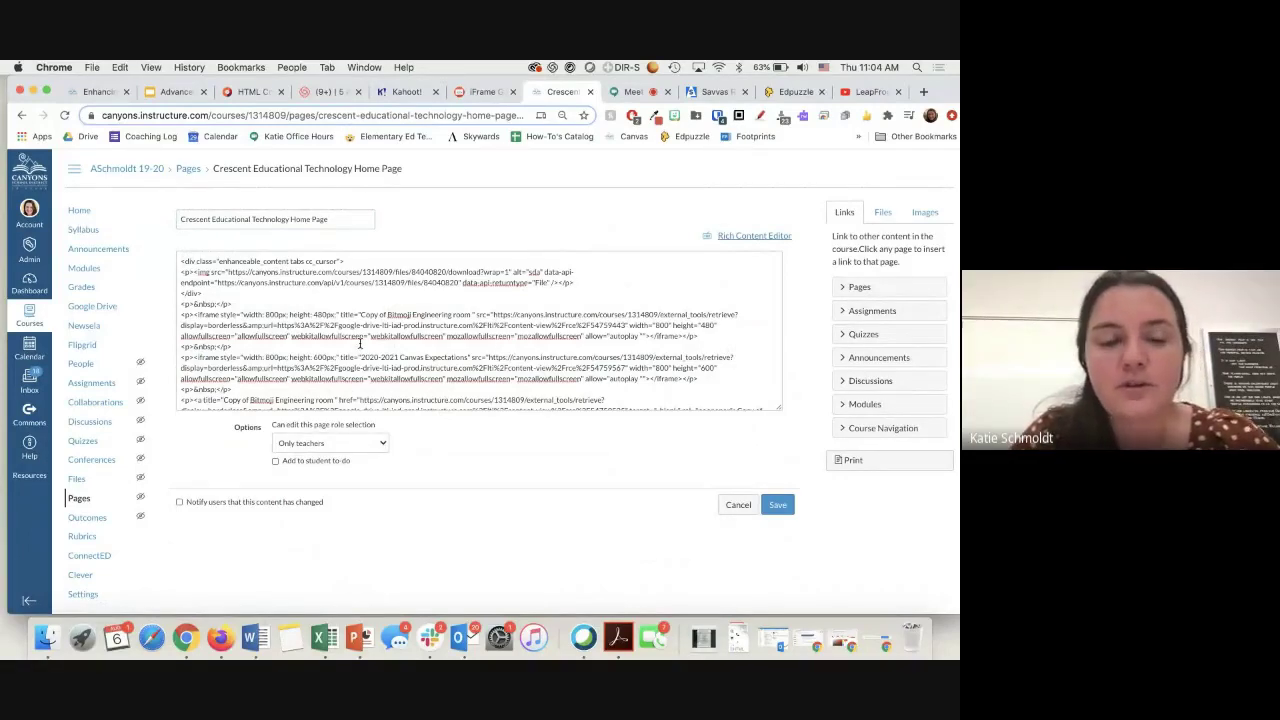
Step: Select and inspect the opening lines of the home page's HTML code
{"action": "left_click", "coordinate": [181, 262]}
{"action": "left_click_drag", "start_coordinate": [181, 262], "coordinate": [365, 263]}
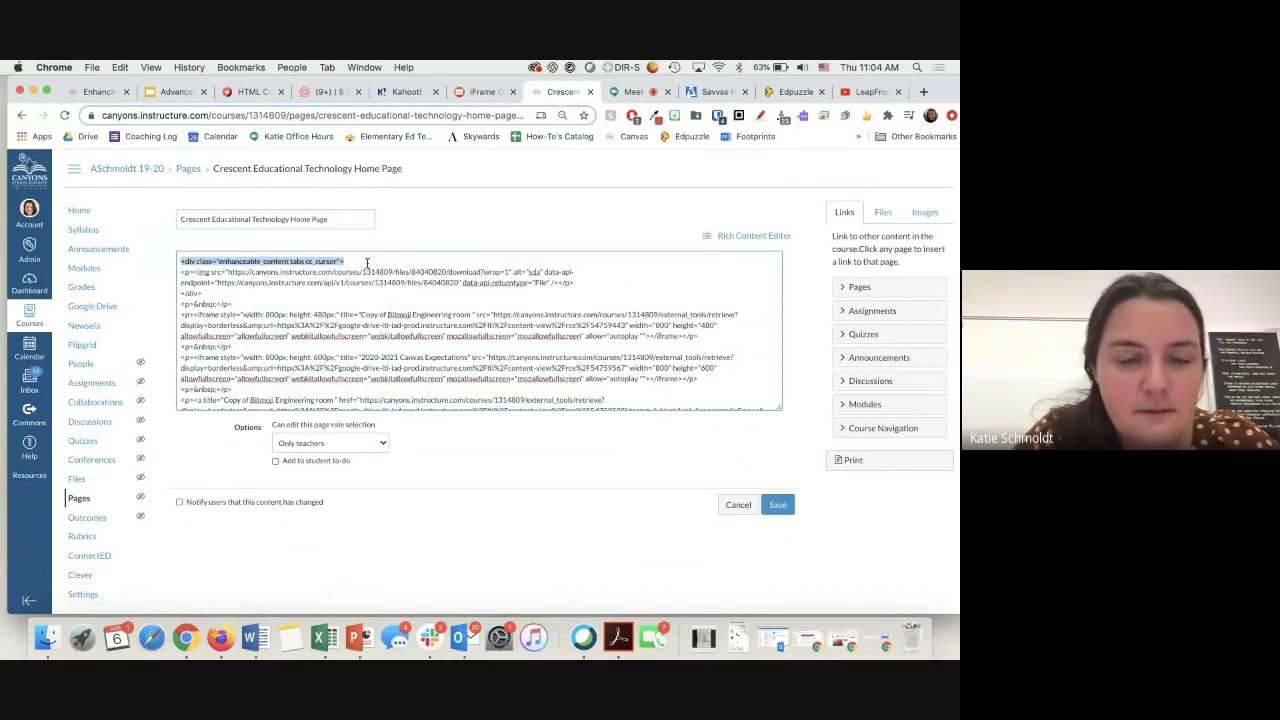
{"action": "left_click", "coordinate": [179, 258]}
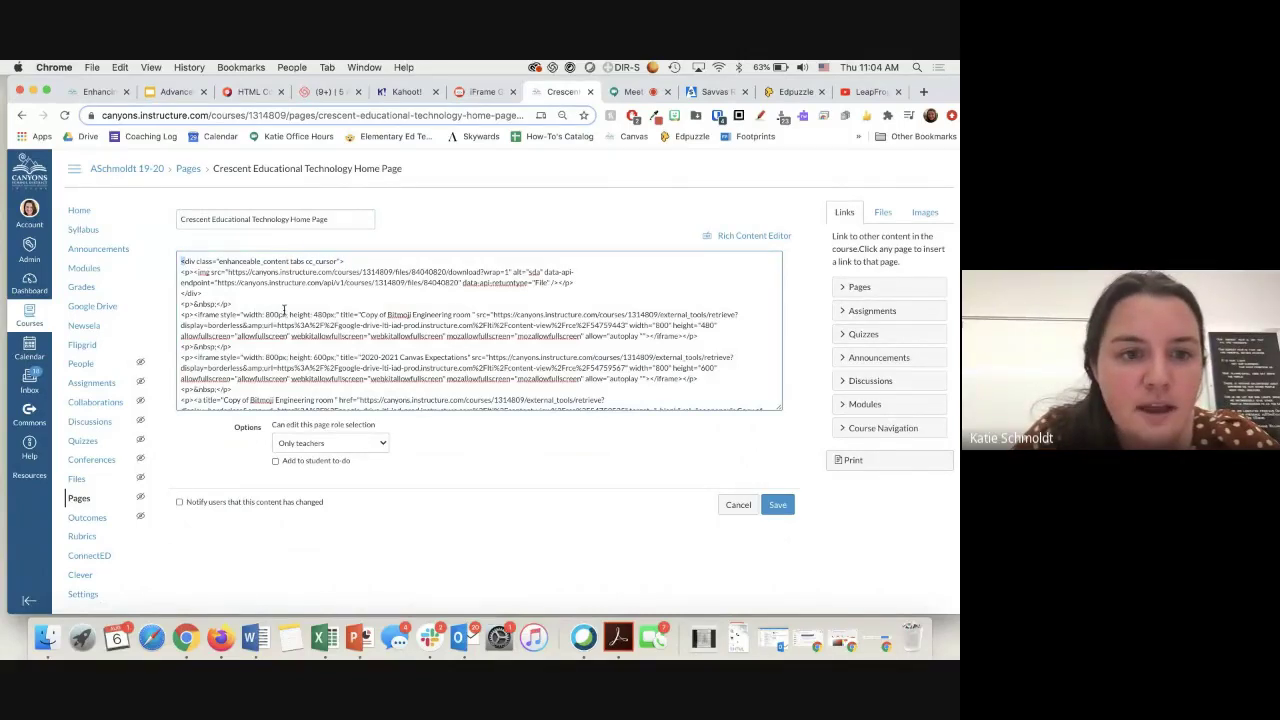
{"action": "left_click", "coordinate": [347, 260]}
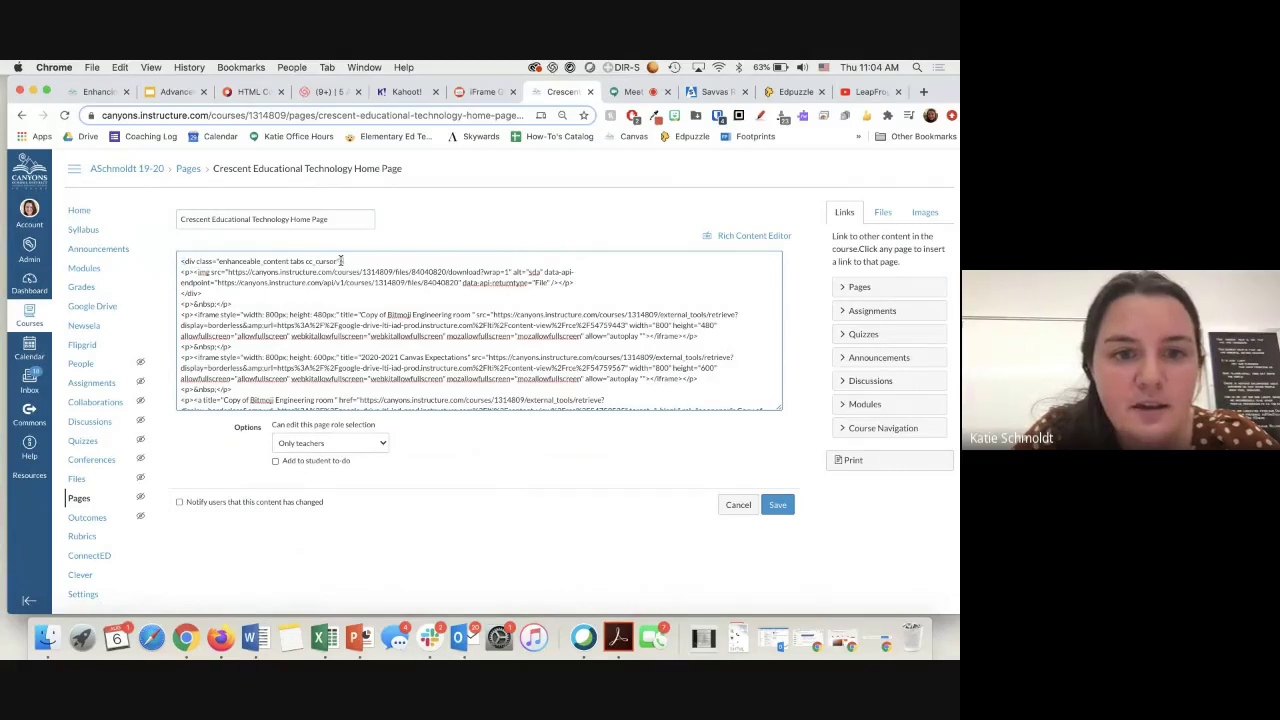
{"action": "left_click", "coordinate": [179, 262]}
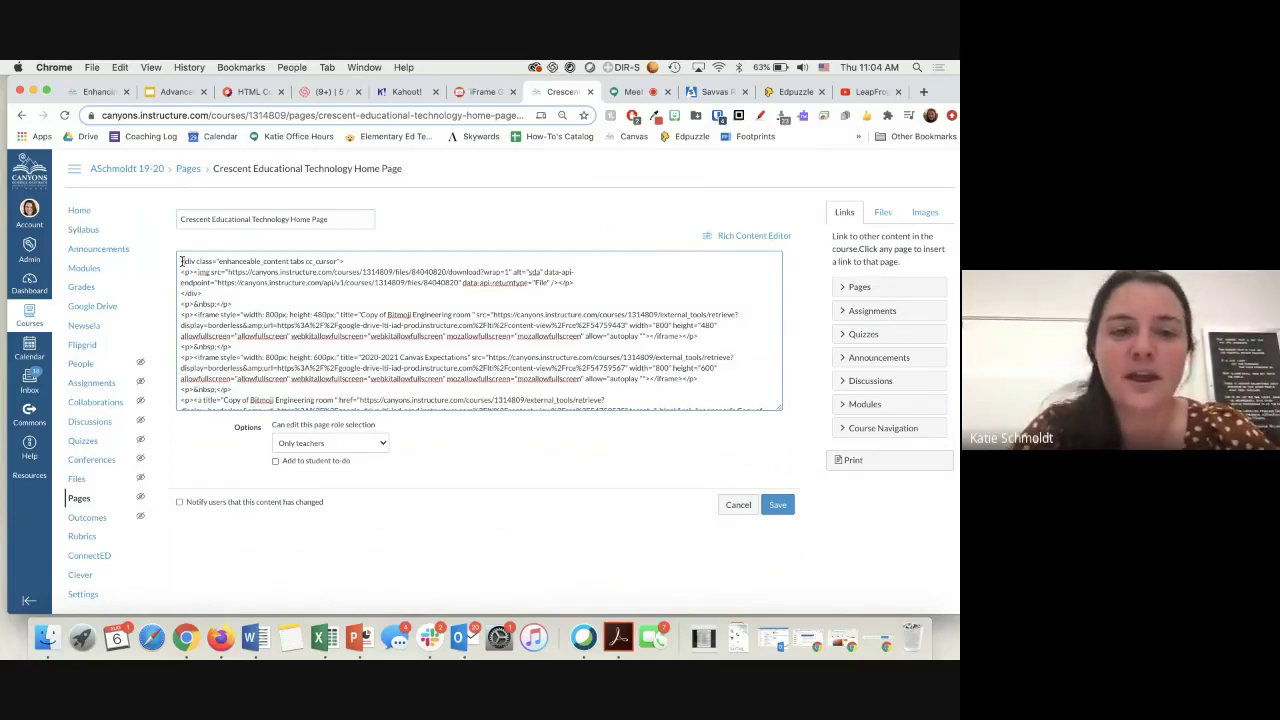
{"action": "left_click_drag", "start_coordinate": [181, 262], "coordinate": [651, 397]}
{"action": "scroll", "coordinate": [654, 400], "scroll_direction": "down", "scroll_amount": 3}
{"action": "scroll", "coordinate": [654, 400], "scroll_direction": "up", "scroll_amount": 5}
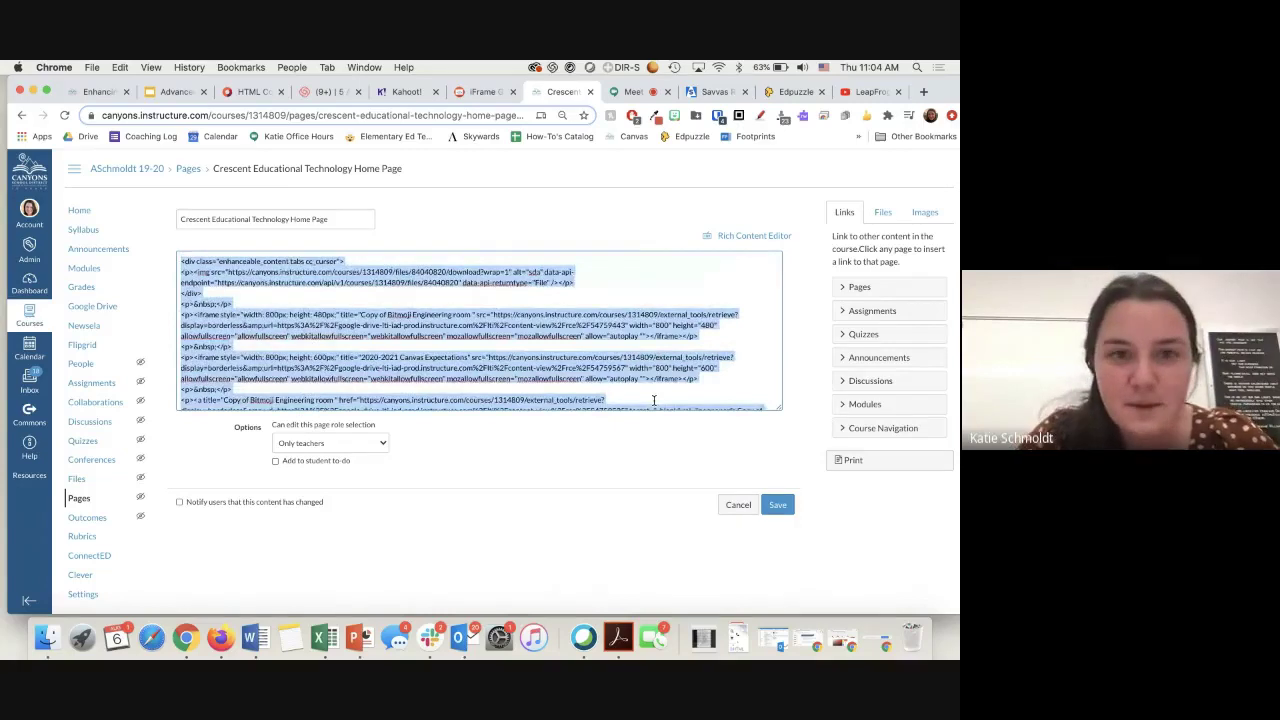
{"action": "left_click", "coordinate": [585, 336]}
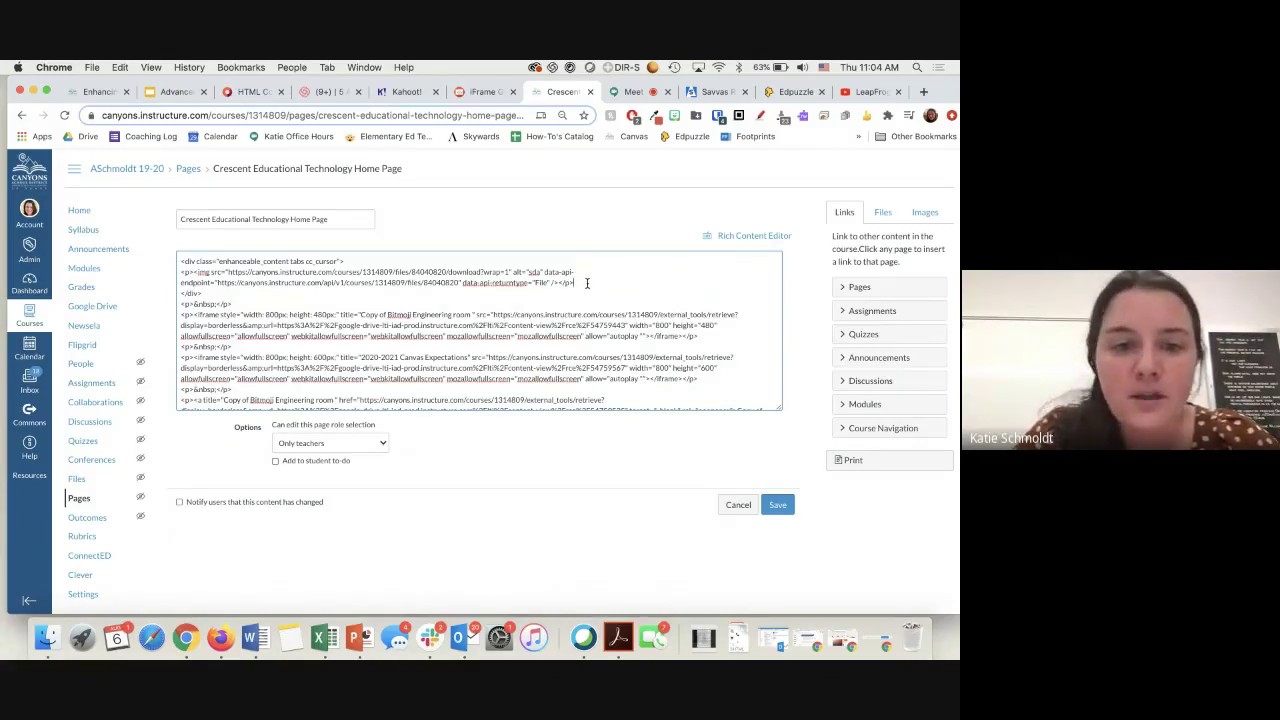
{"action": "scroll", "coordinate": [587, 283], "scroll_direction": "down", "scroll_amount": 8}
{"action": "scroll", "coordinate": [587, 283], "scroll_direction": "up", "scroll_amount": 8}
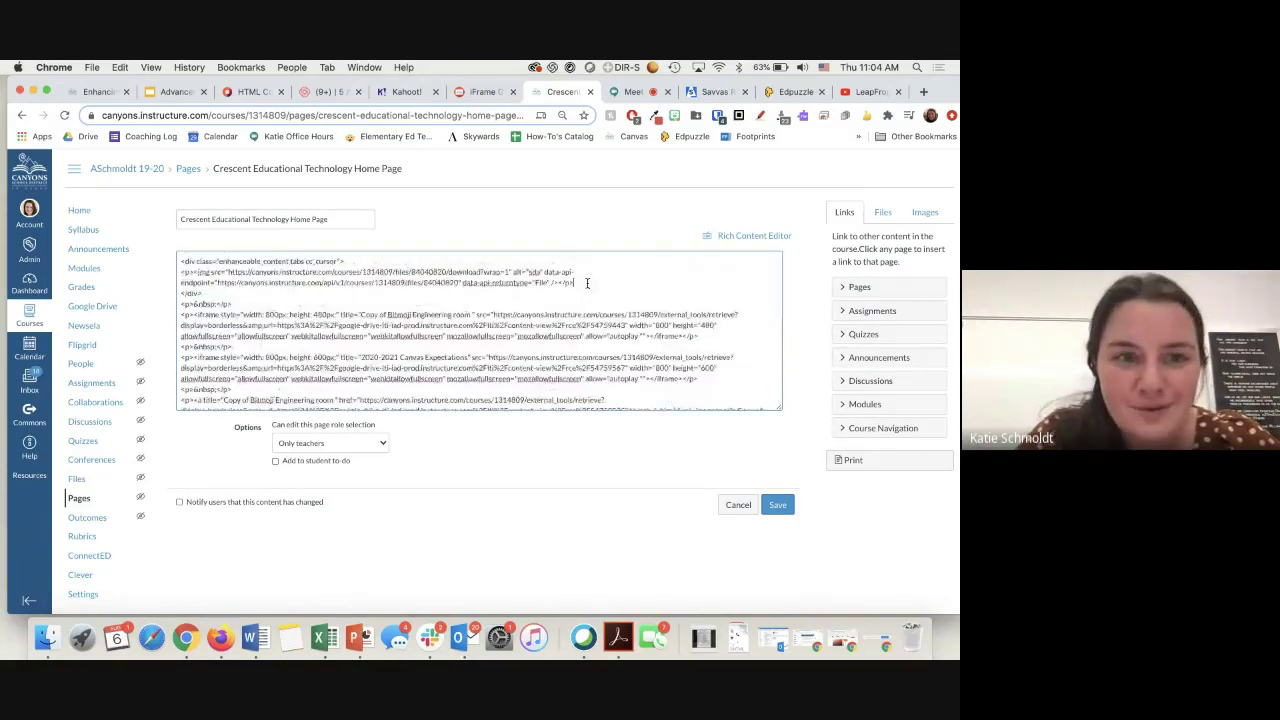
Step: Toggle to the rich content view and back to HTML, then return to the Advanced- Canvas HTML slides
{"action": "left_click", "coordinate": [735, 238]}
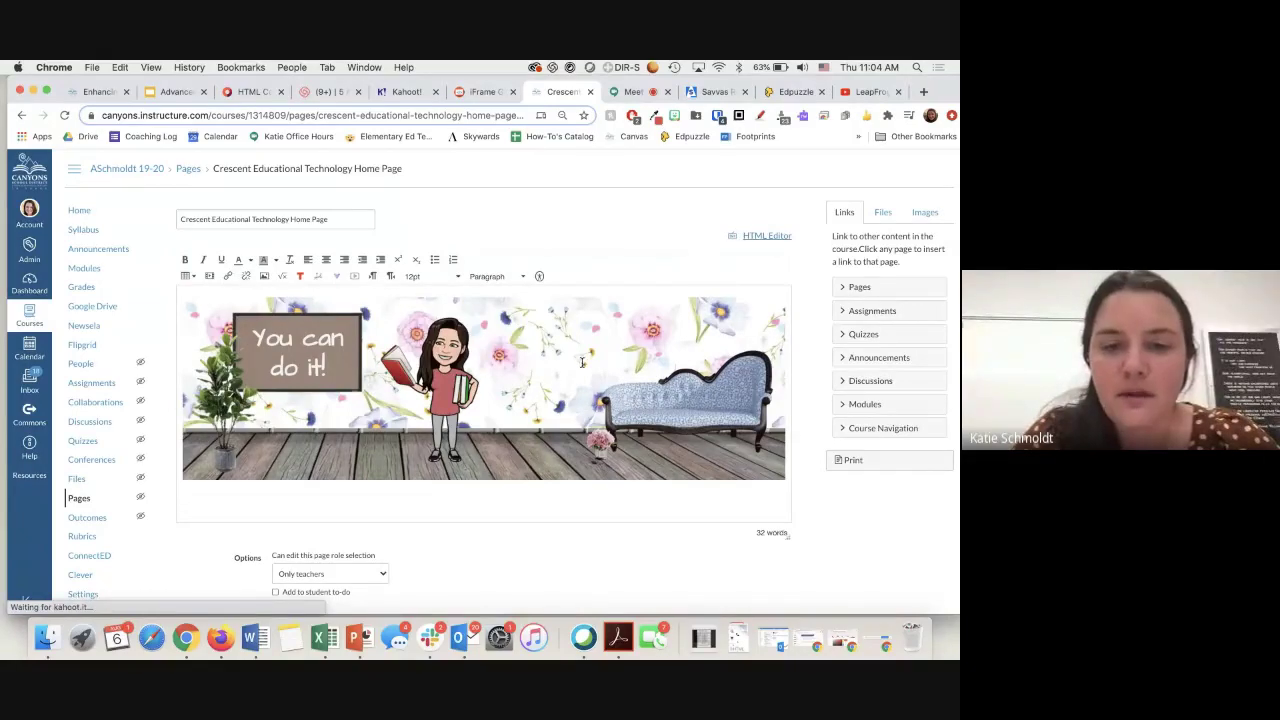
{"action": "scroll", "coordinate": [582, 362], "scroll_direction": "down", "scroll_amount": 5}
{"action": "scroll", "coordinate": [582, 362], "scroll_direction": "down", "scroll_amount": 2}
{"action": "scroll", "coordinate": [697, 354], "scroll_direction": "up", "scroll_amount": 8}
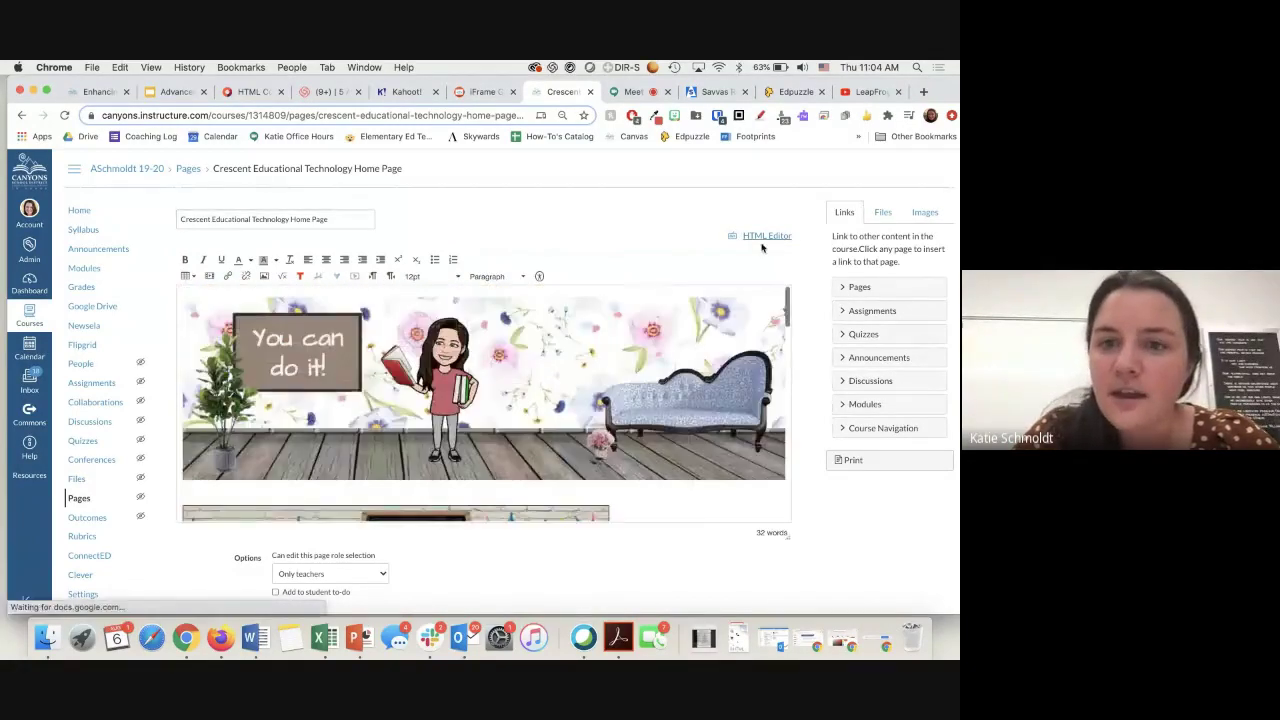
{"action": "left_click", "coordinate": [760, 238]}
{"action": "scroll", "coordinate": [675, 350], "scroll_direction": "down", "scroll_amount": 1}
{"action": "scroll", "coordinate": [675, 350], "scroll_direction": "up", "scroll_amount": 1}
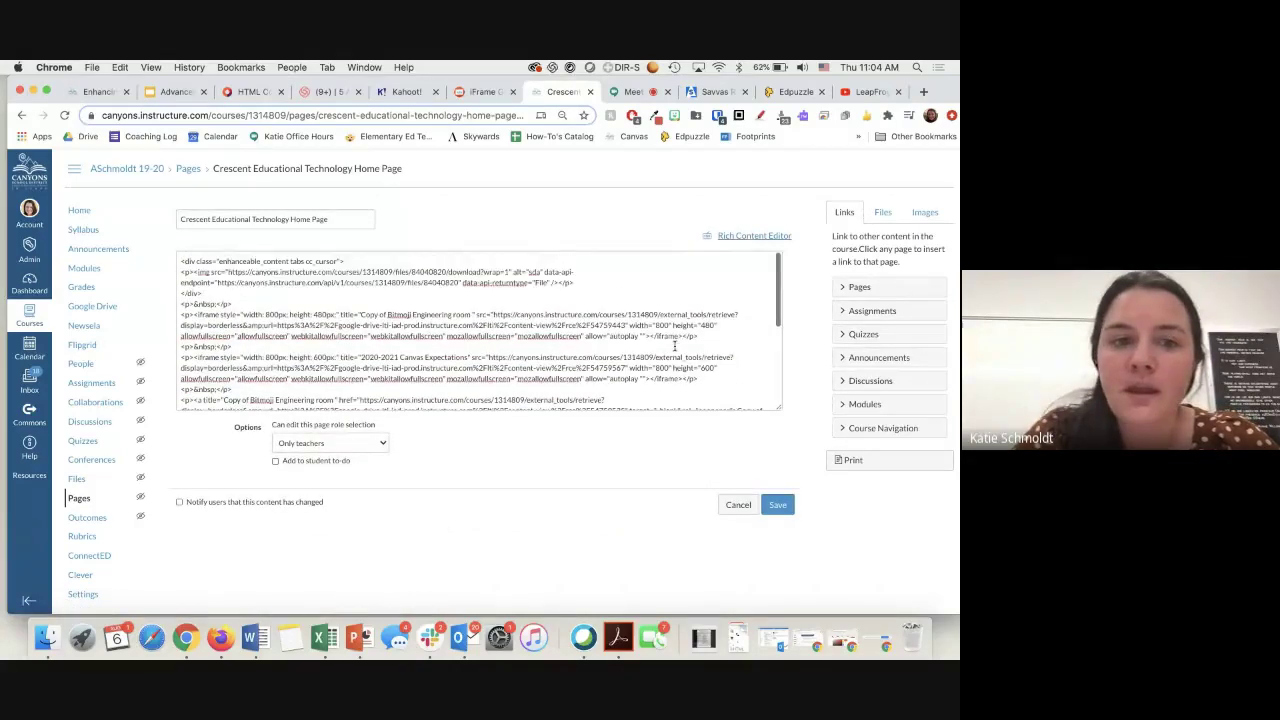
{"action": "left_click", "coordinate": [175, 91]}
{"action": "scroll", "coordinate": [78, 485], "scroll_direction": "down", "scroll_amount": 2}
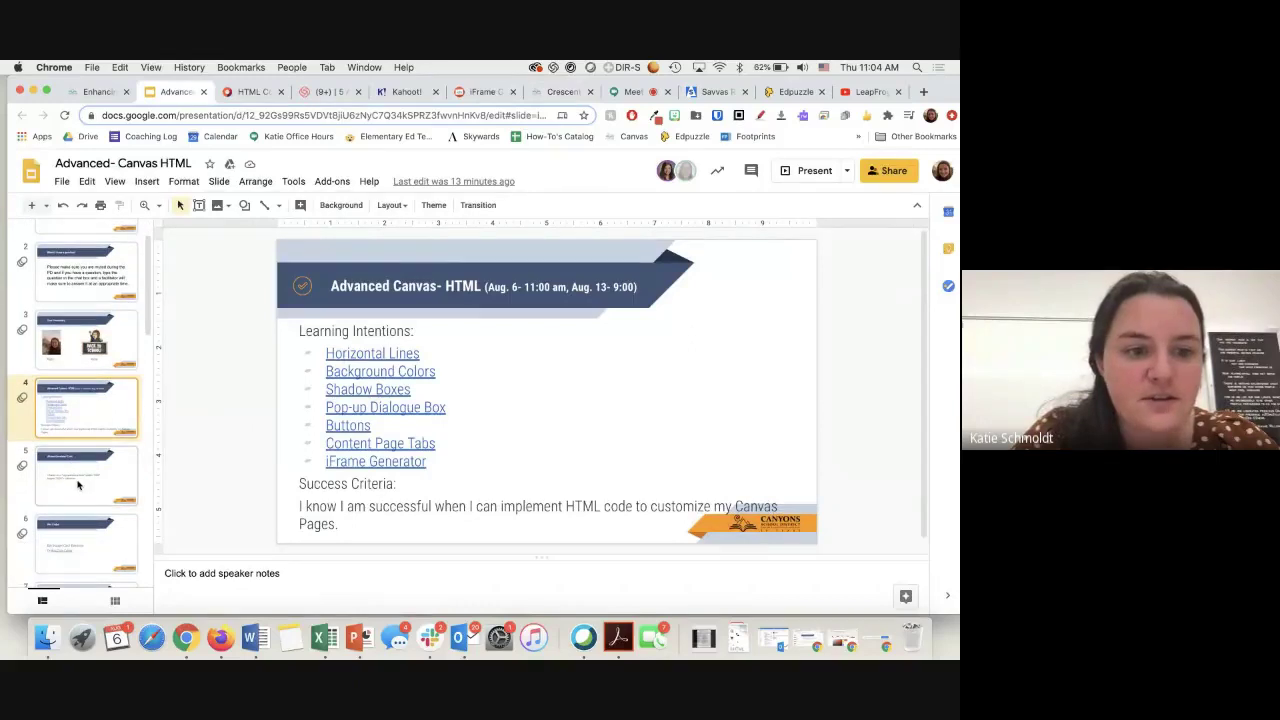
Step: Show the iFrame Generator Code slide, then go back to the Crescent page editor
{"action": "left_click", "coordinate": [78, 485]}
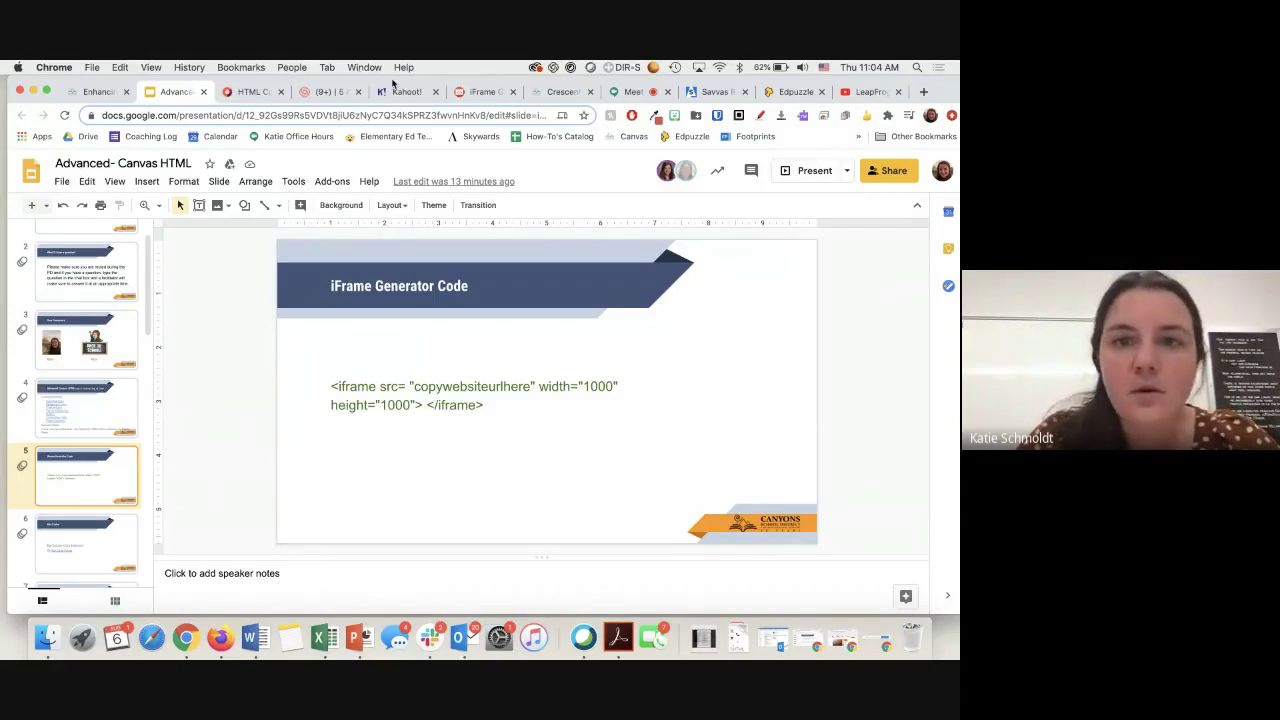
{"action": "left_click", "coordinate": [563, 95]}
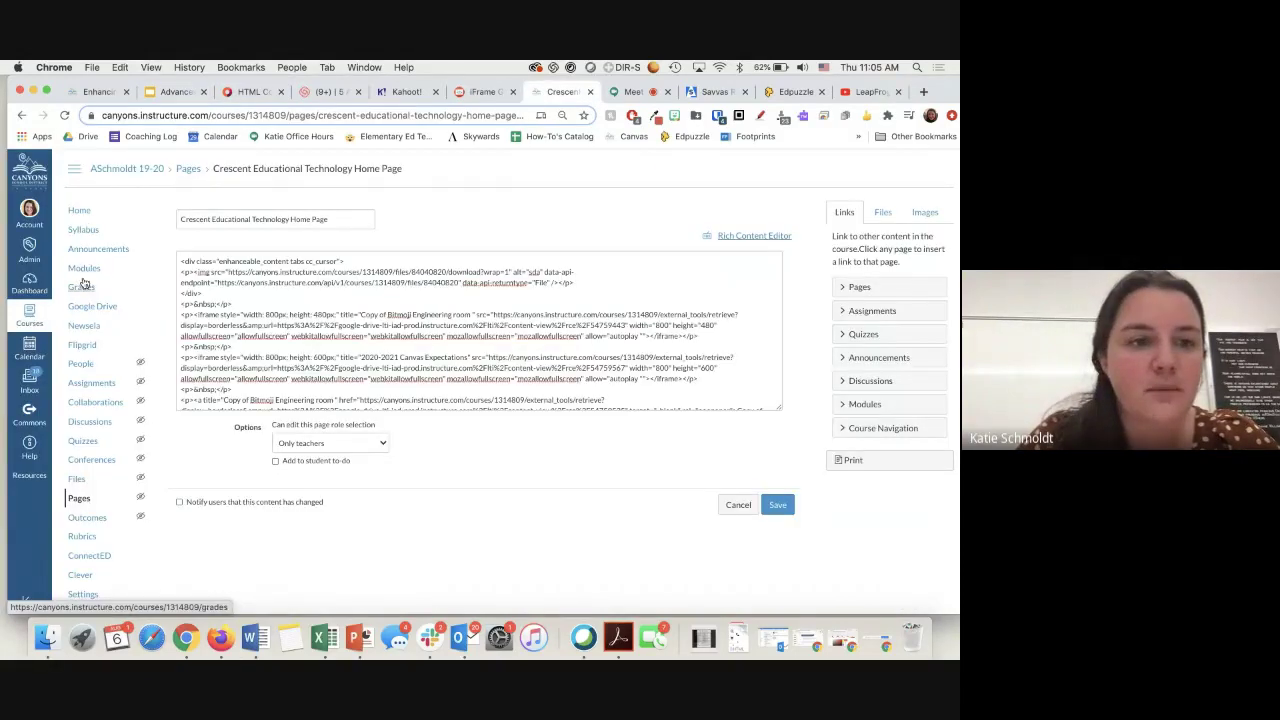
Step: Leave the editor for Modules and add a new page 'HTML Example' to the Google LTI module
{"action": "left_click", "coordinate": [86, 268]}
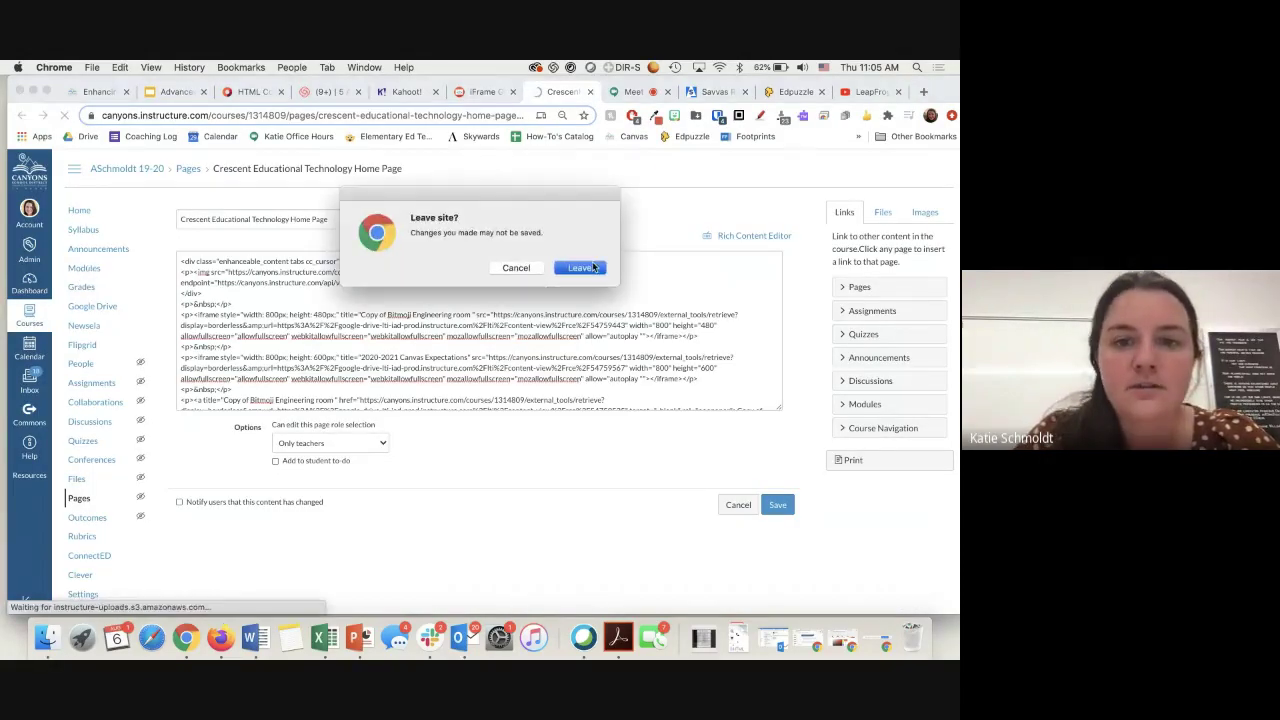
{"action": "key", "text": "Return"}
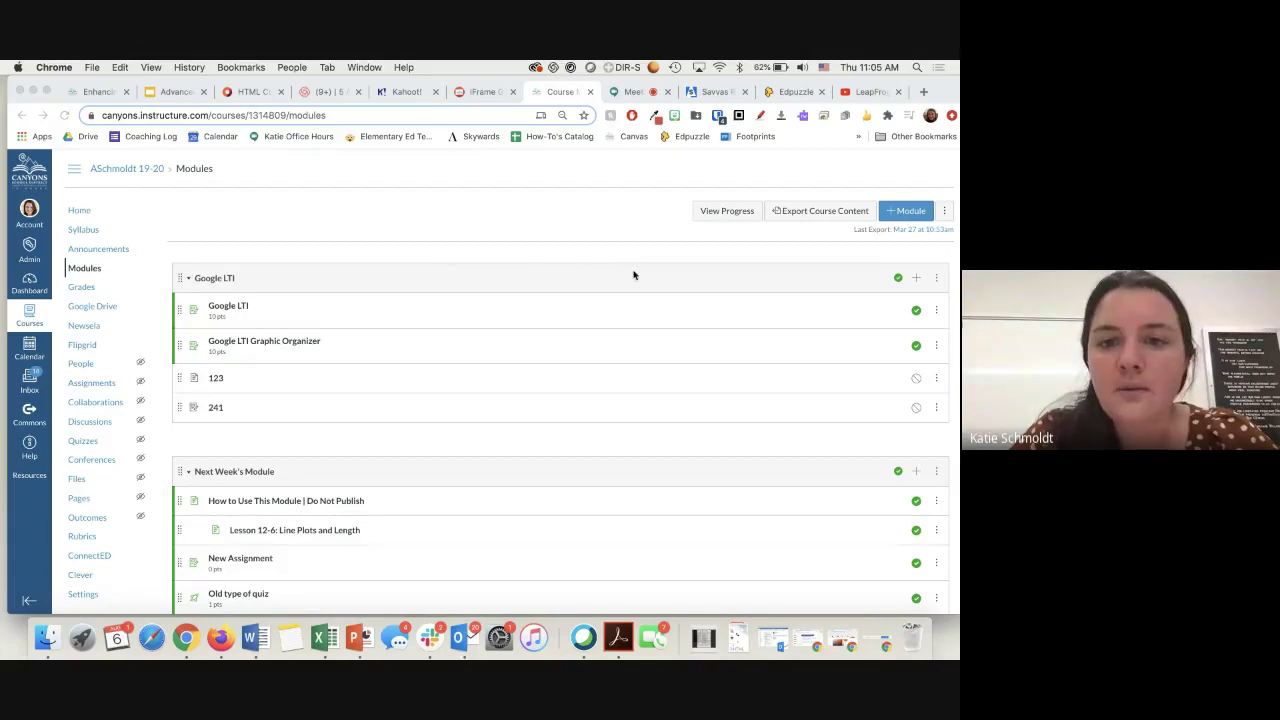
{"action": "left_click", "coordinate": [916, 278]}
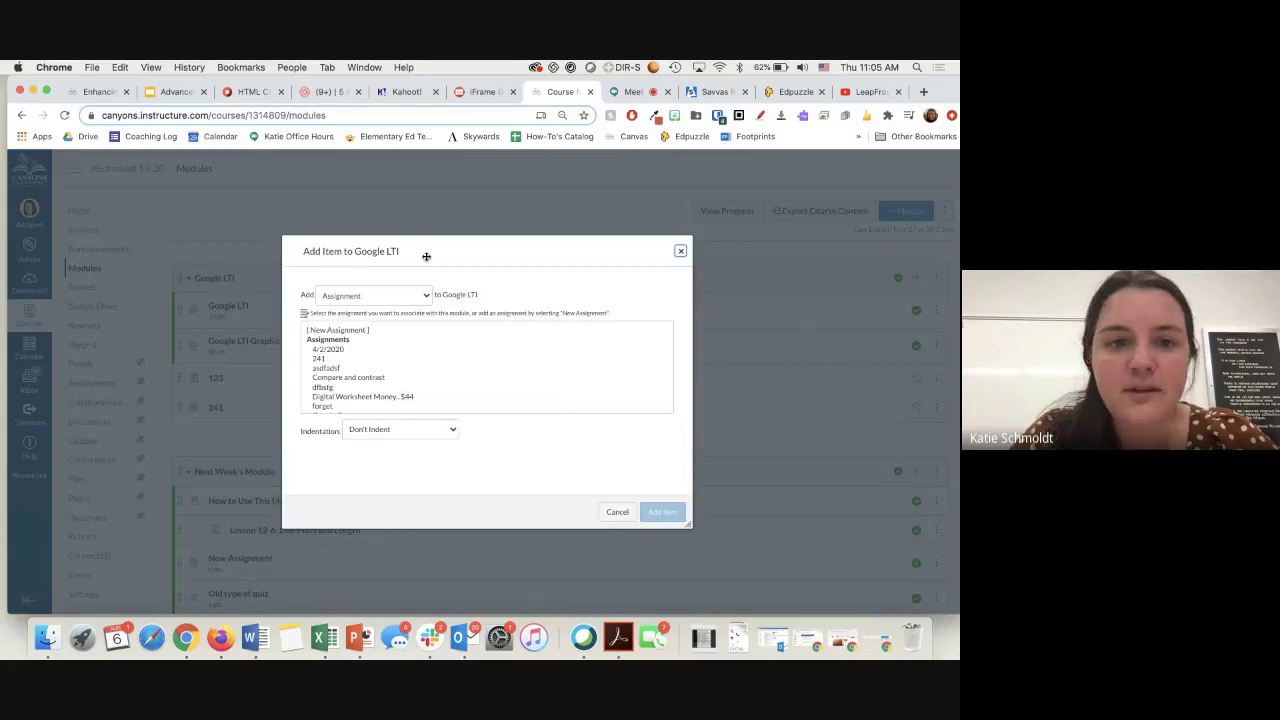
{"action": "left_click", "coordinate": [381, 300]}
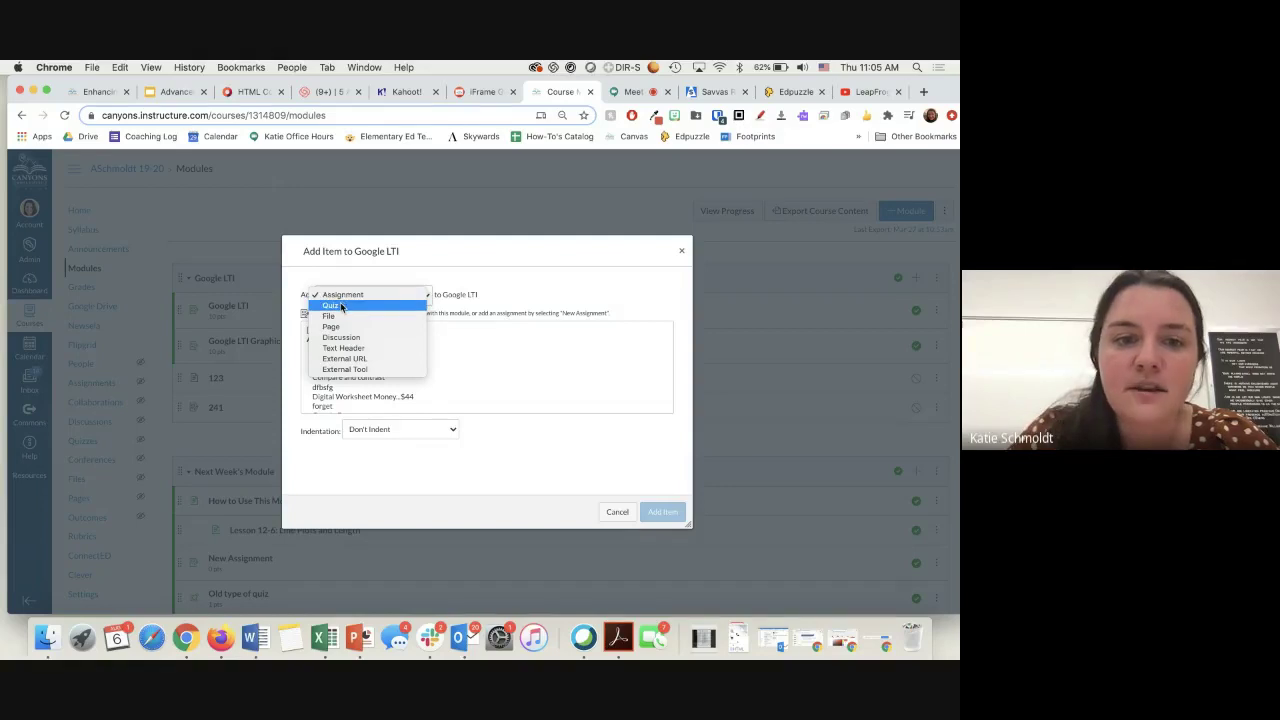
{"action": "left_click", "coordinate": [398, 332]}
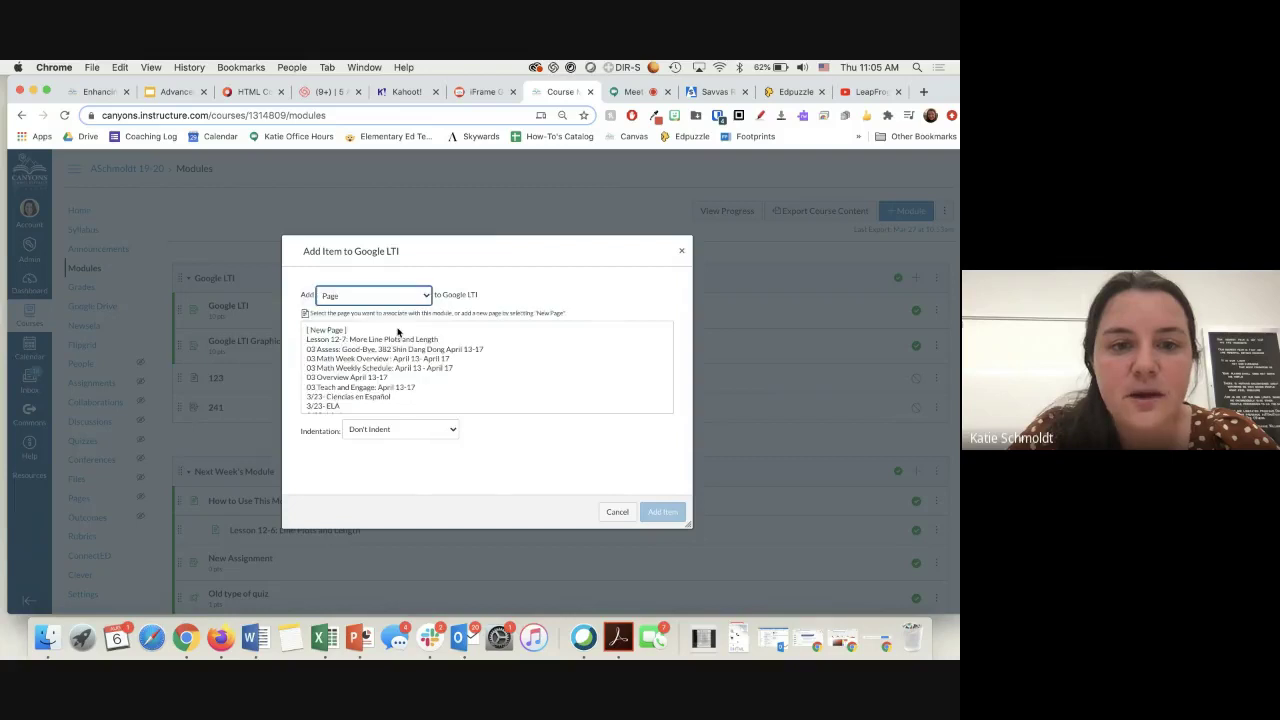
{"action": "left_click", "coordinate": [316, 331]}
{"action": "left_click", "coordinate": [360, 430]}
{"action": "type", "text": "HTM"}
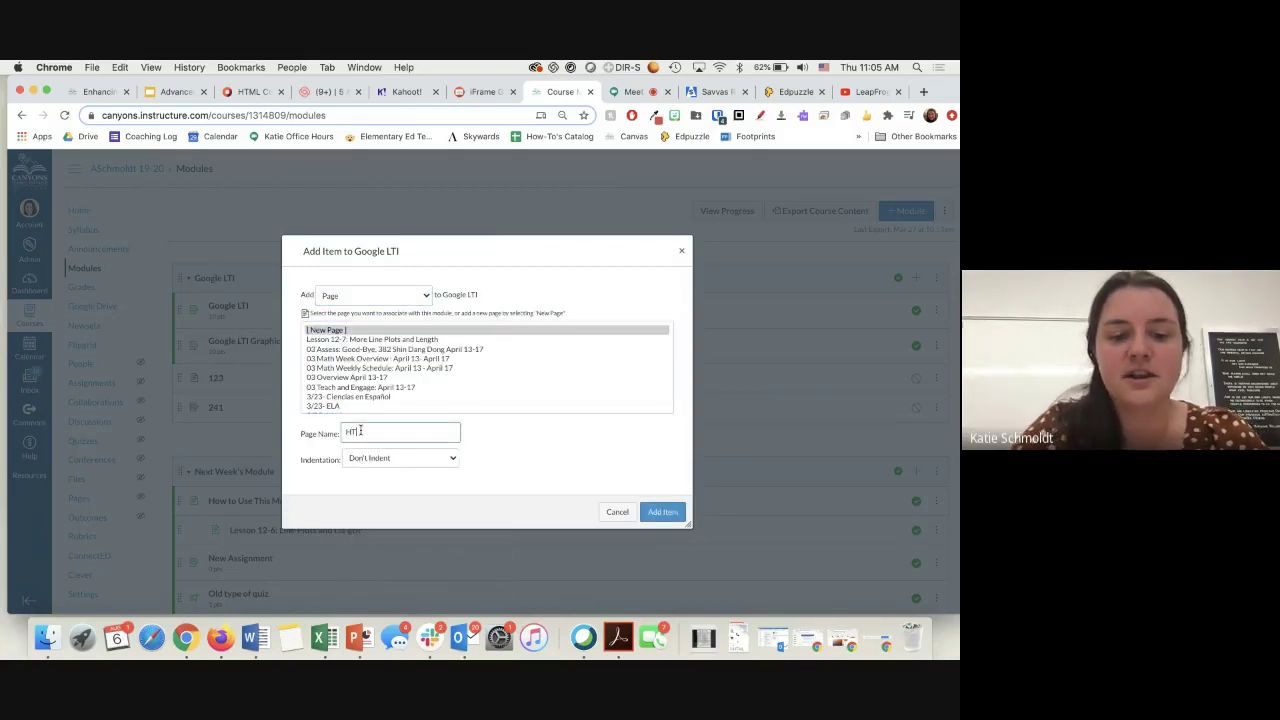
{"action": "type", "text": "L Example"}
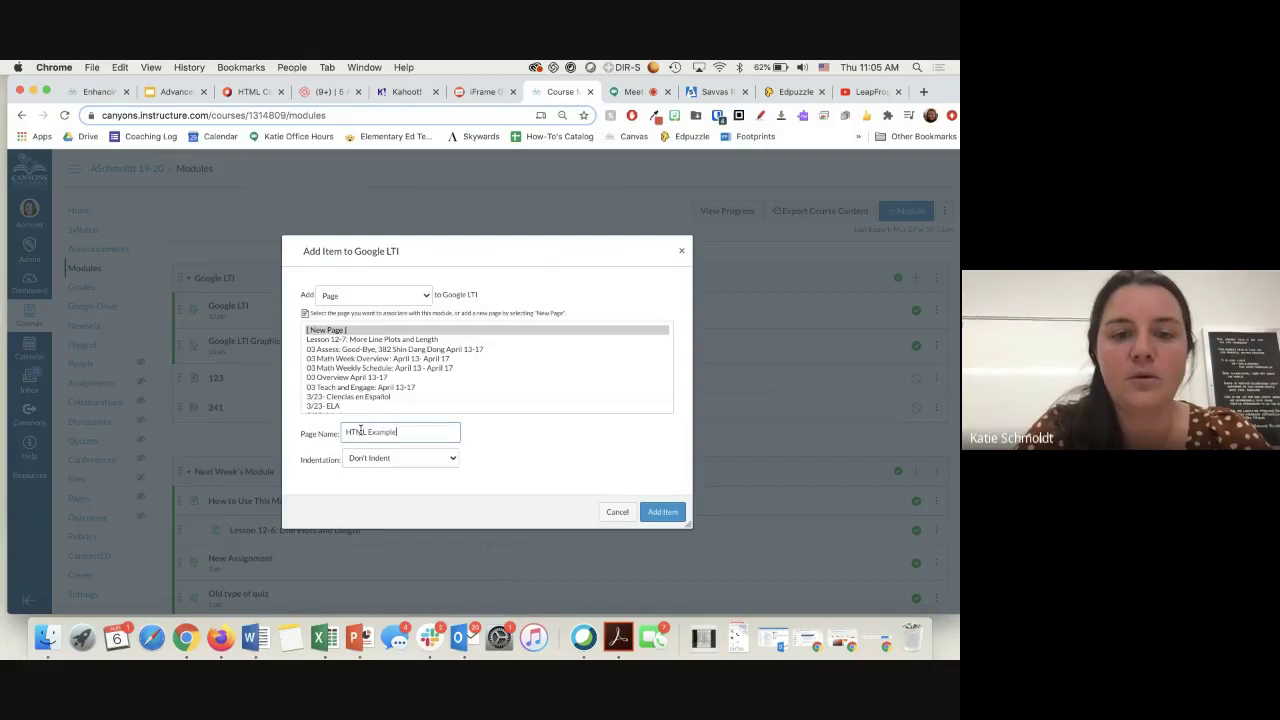
{"action": "left_click", "coordinate": [664, 512]}
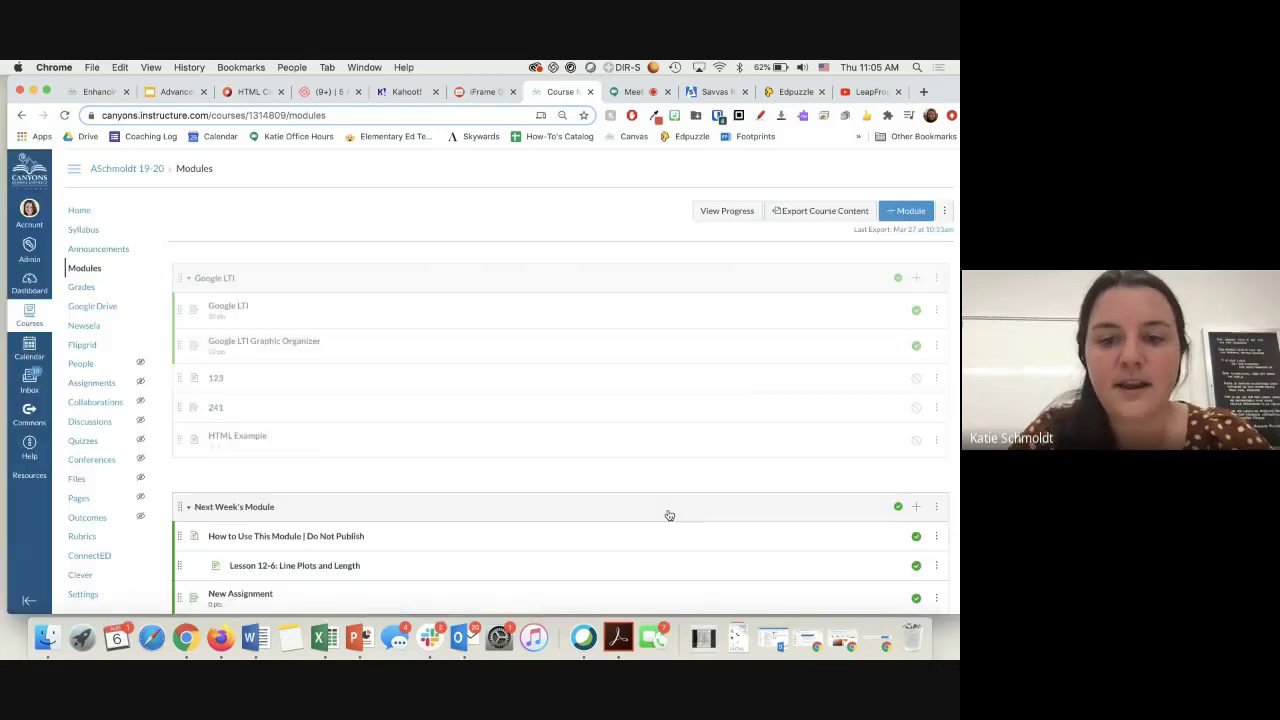
Step: Edit the HTML Example page, clear the stray letter, and switch its body to the HTML Editor
{"action": "left_click", "coordinate": [244, 440]}
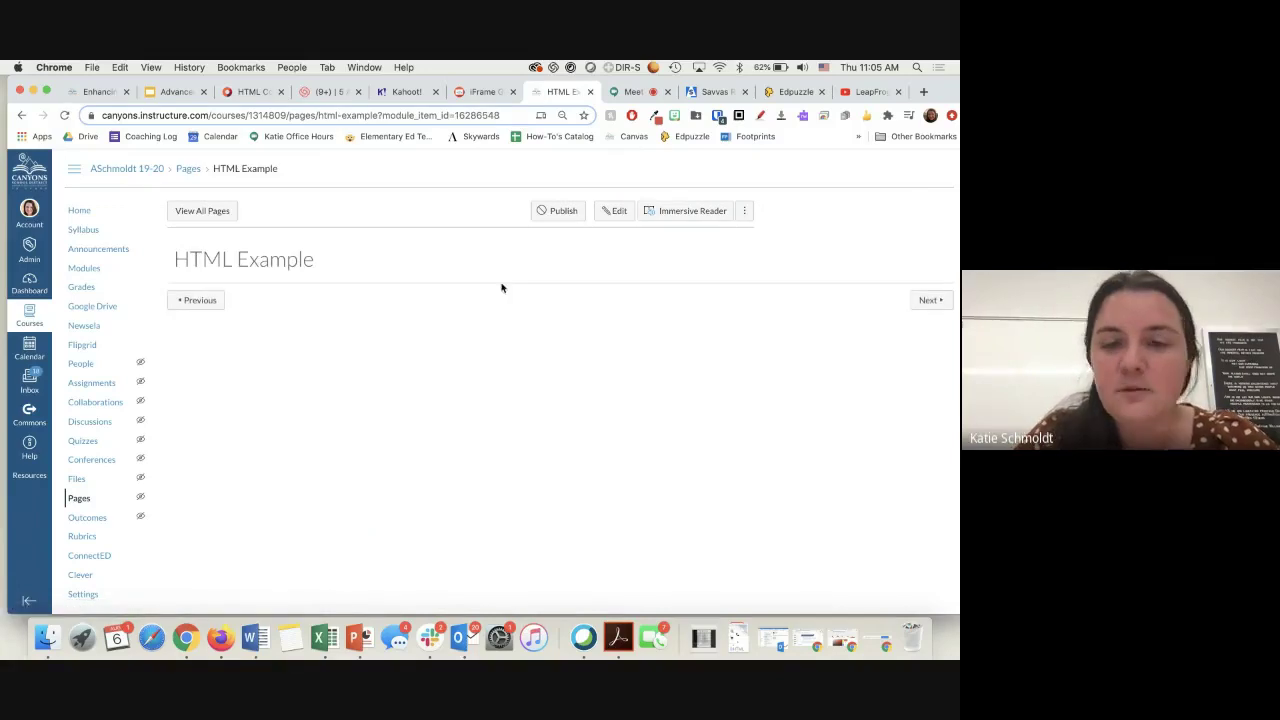
{"action": "left_click", "coordinate": [607, 219]}
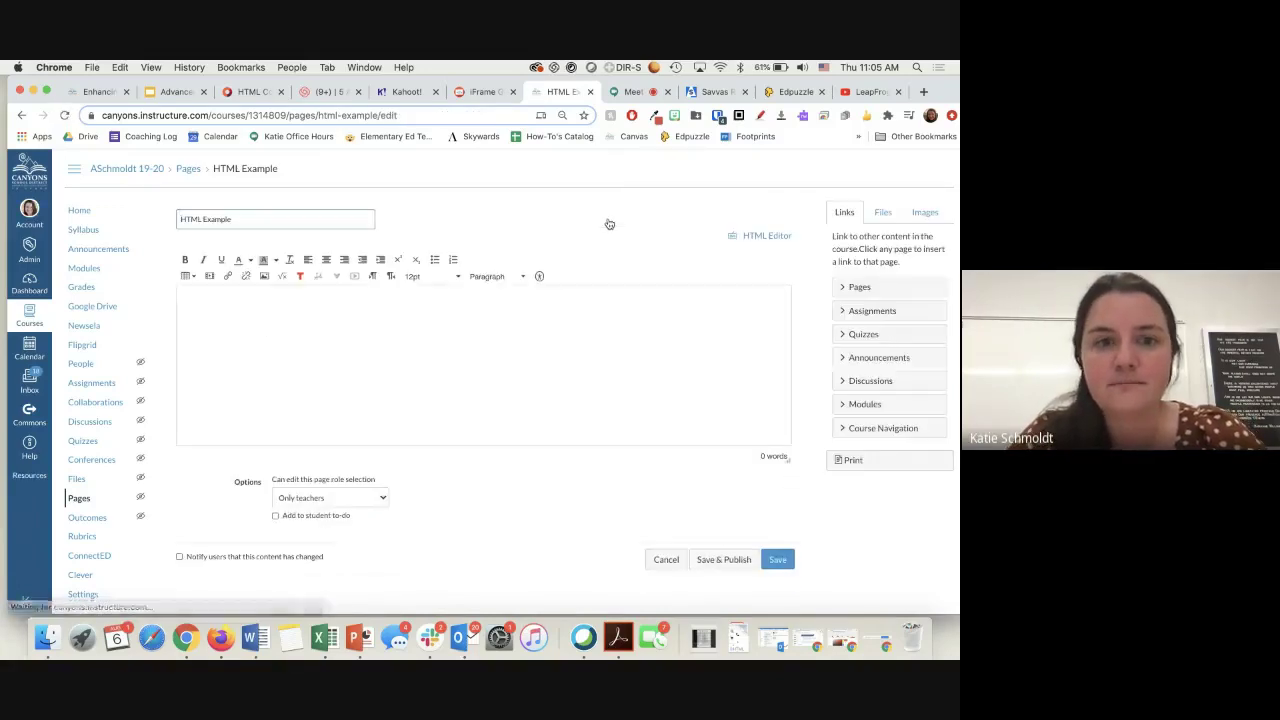
{"action": "left_click", "coordinate": [386, 333]}
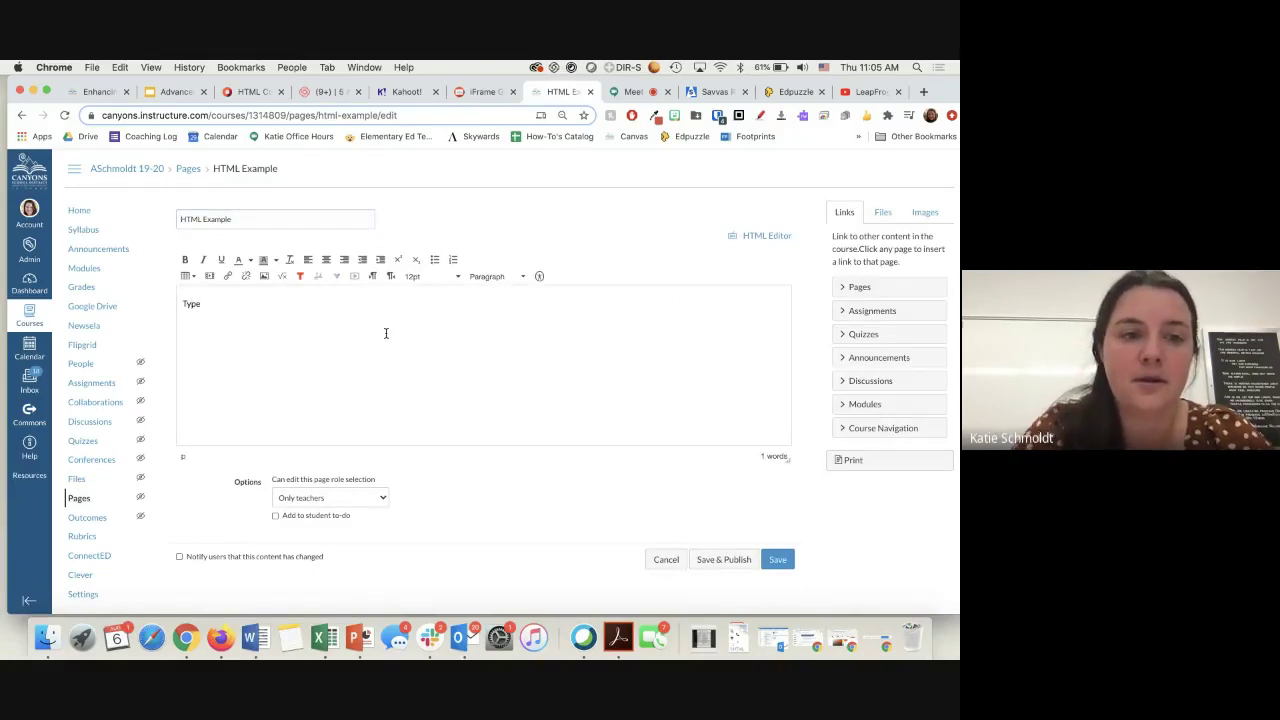
{"action": "key", "text": "BackSpace"}
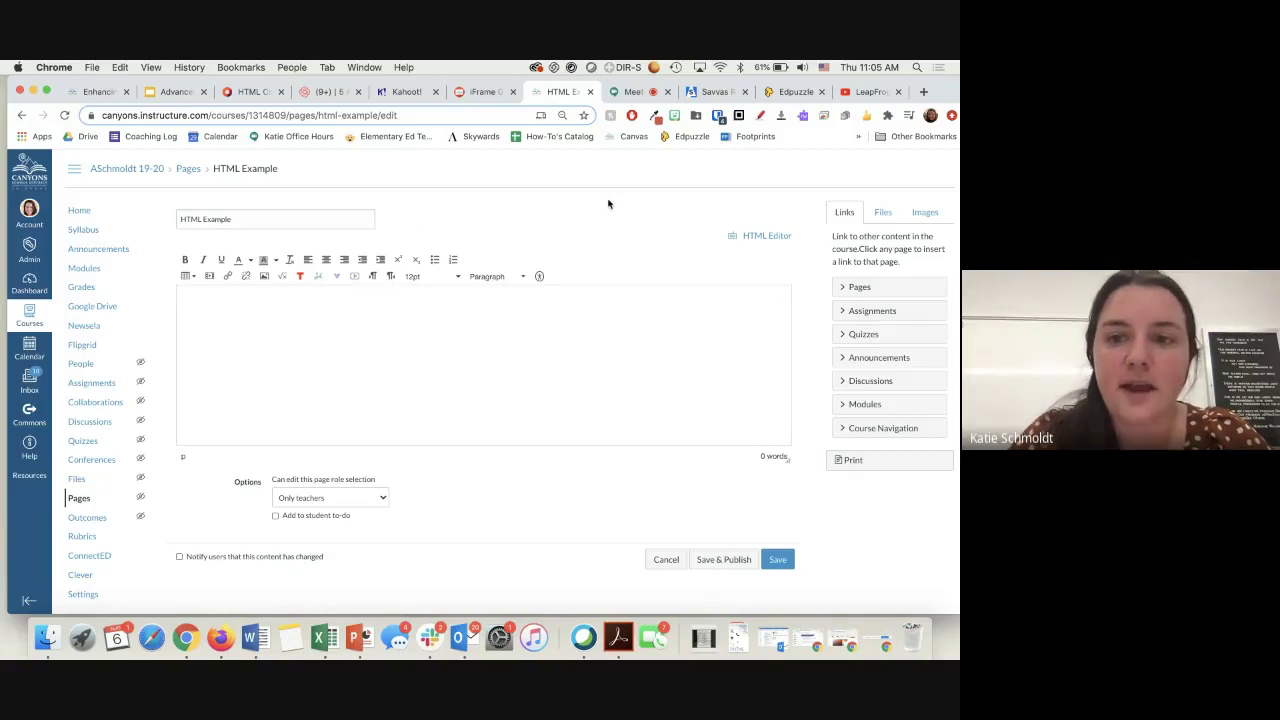
{"action": "left_click", "coordinate": [758, 237]}
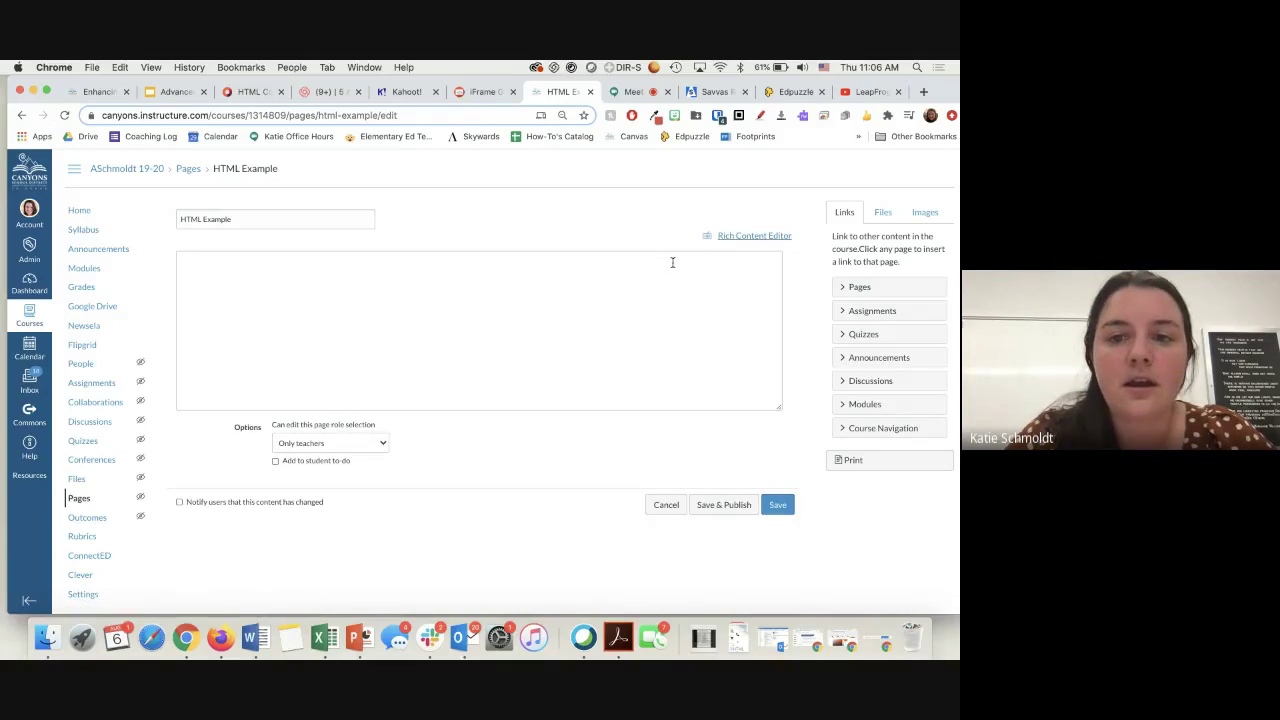
{"action": "left_click", "coordinate": [176, 91]}
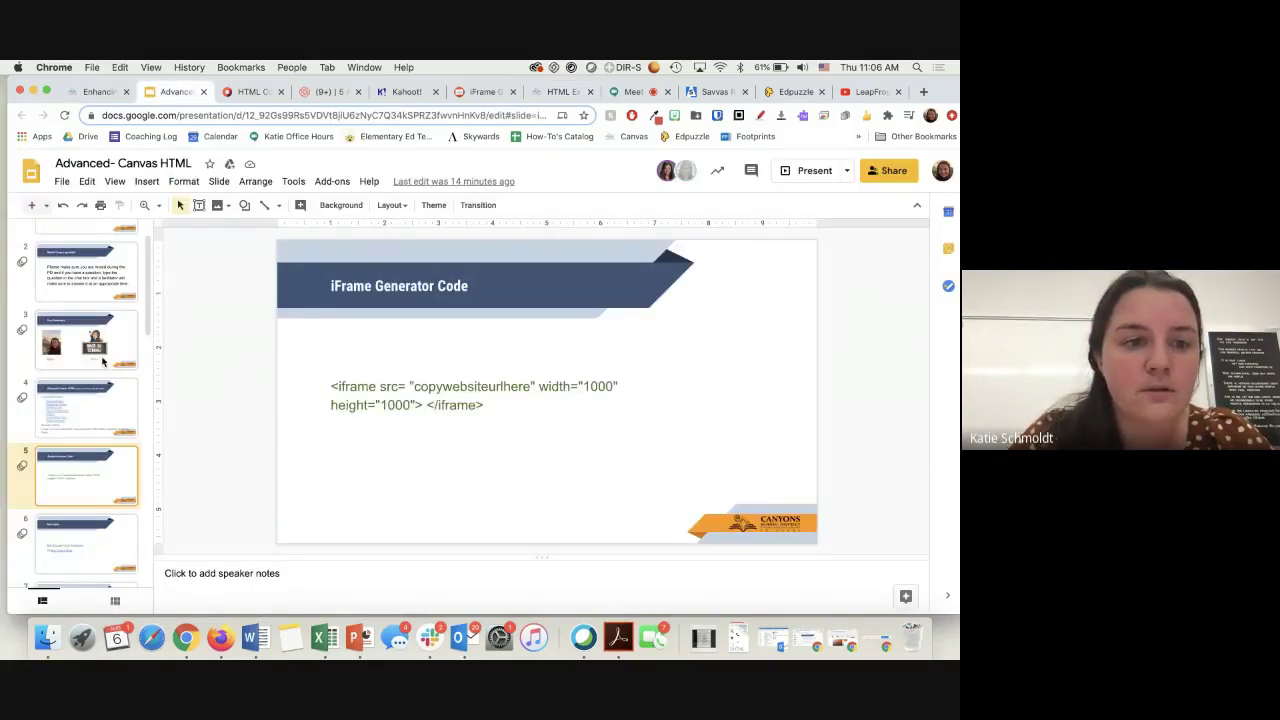
Step: Review the Horizontal Lines and Pop-up Dialogue Box links on the Advanced Canvas- HTML overview slide
{"action": "left_click", "coordinate": [106, 386]}
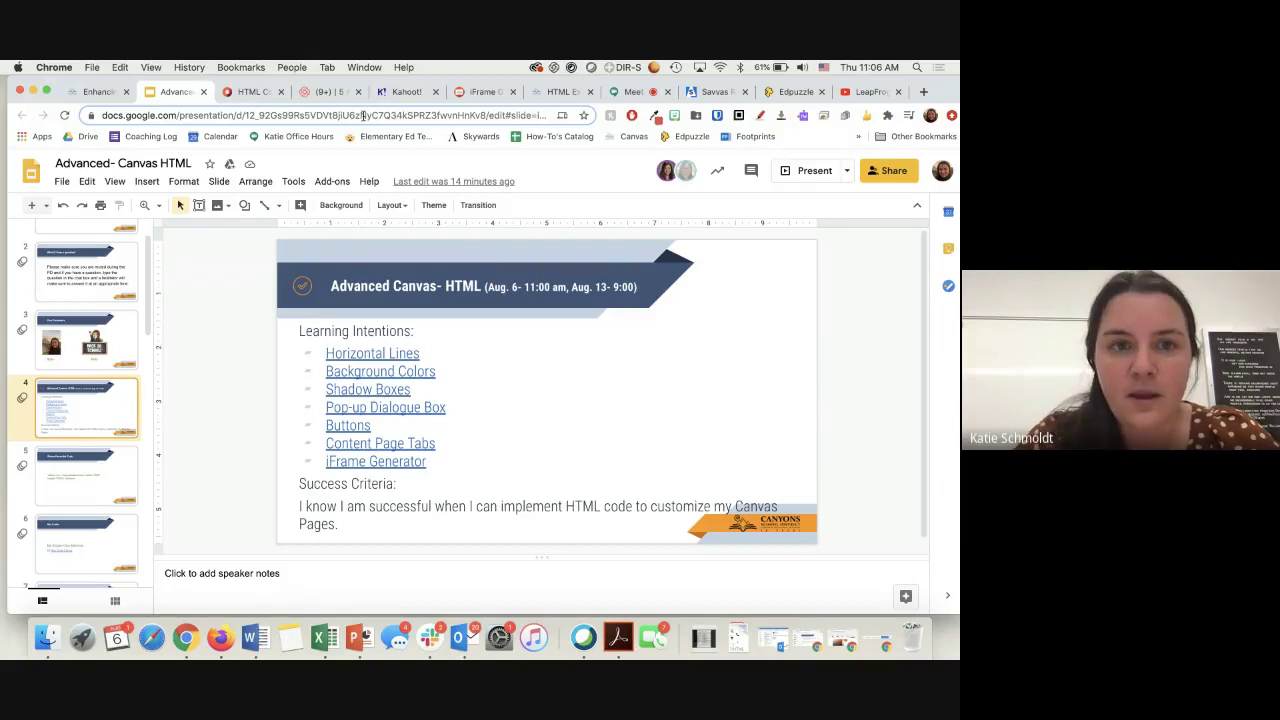
{"action": "left_click", "coordinate": [352, 355]}
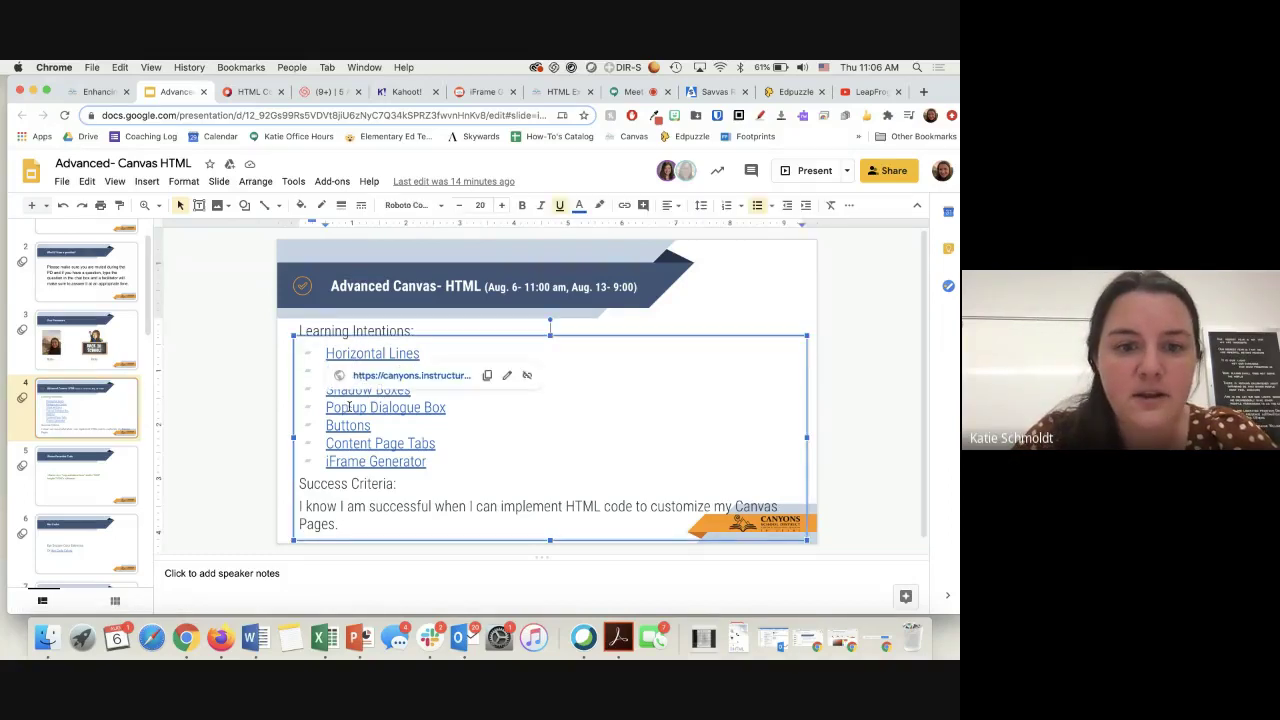
{"action": "left_click", "coordinate": [388, 408]}
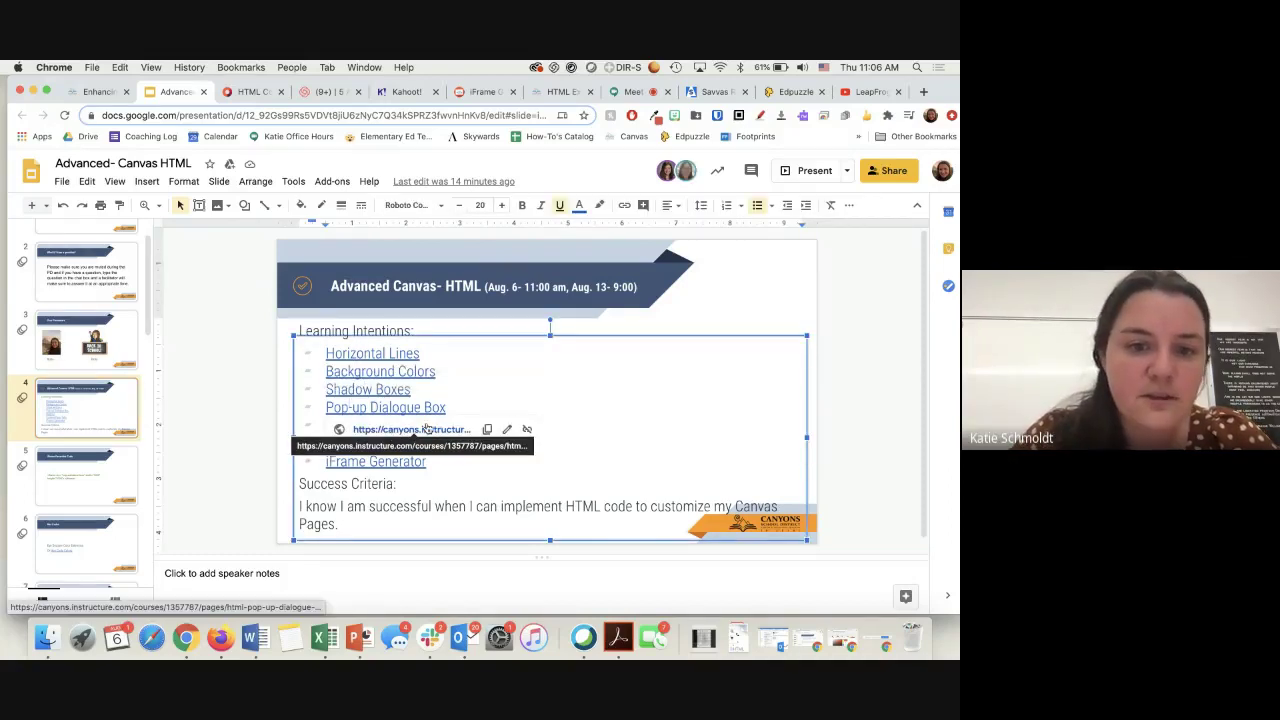
Step: Copy the iframe template code from the iFrame Generator Code slide
{"action": "left_click", "coordinate": [104, 474]}
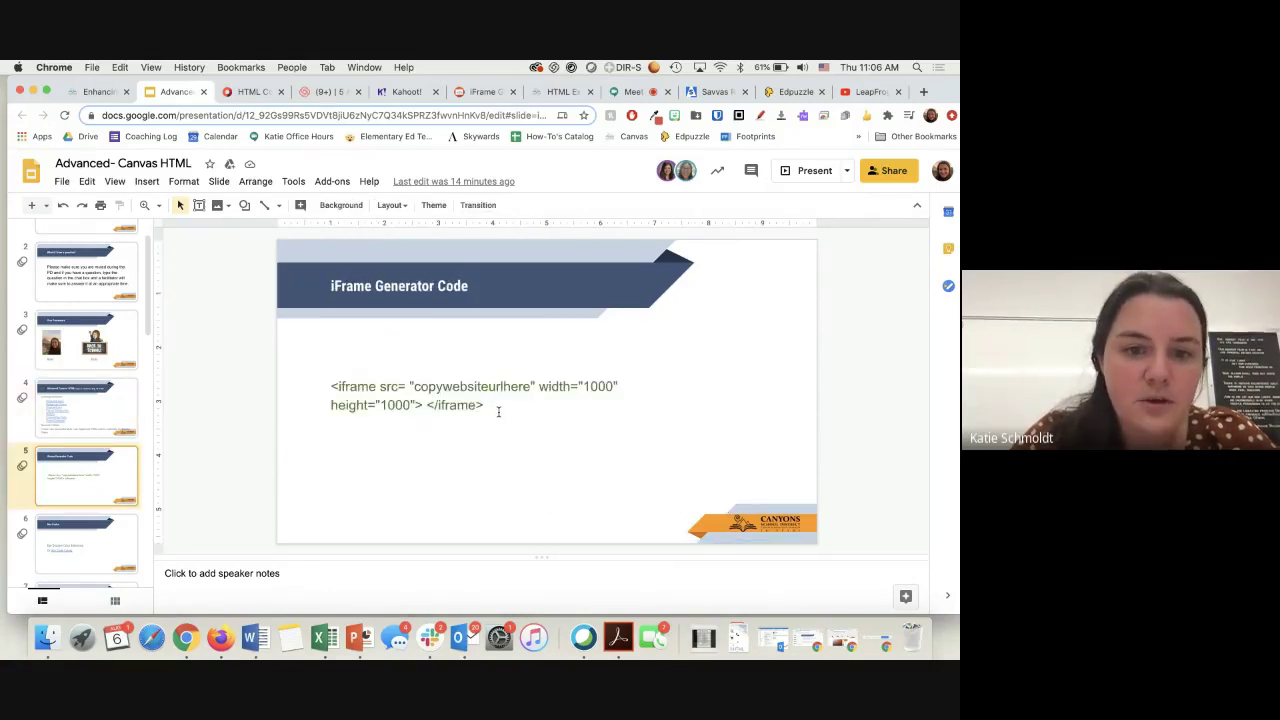
{"action": "left_click", "coordinate": [497, 412]}
{"action": "left_click_drag", "start_coordinate": [484, 408], "coordinate": [325, 360]}
{"action": "key", "text": "super+c"}
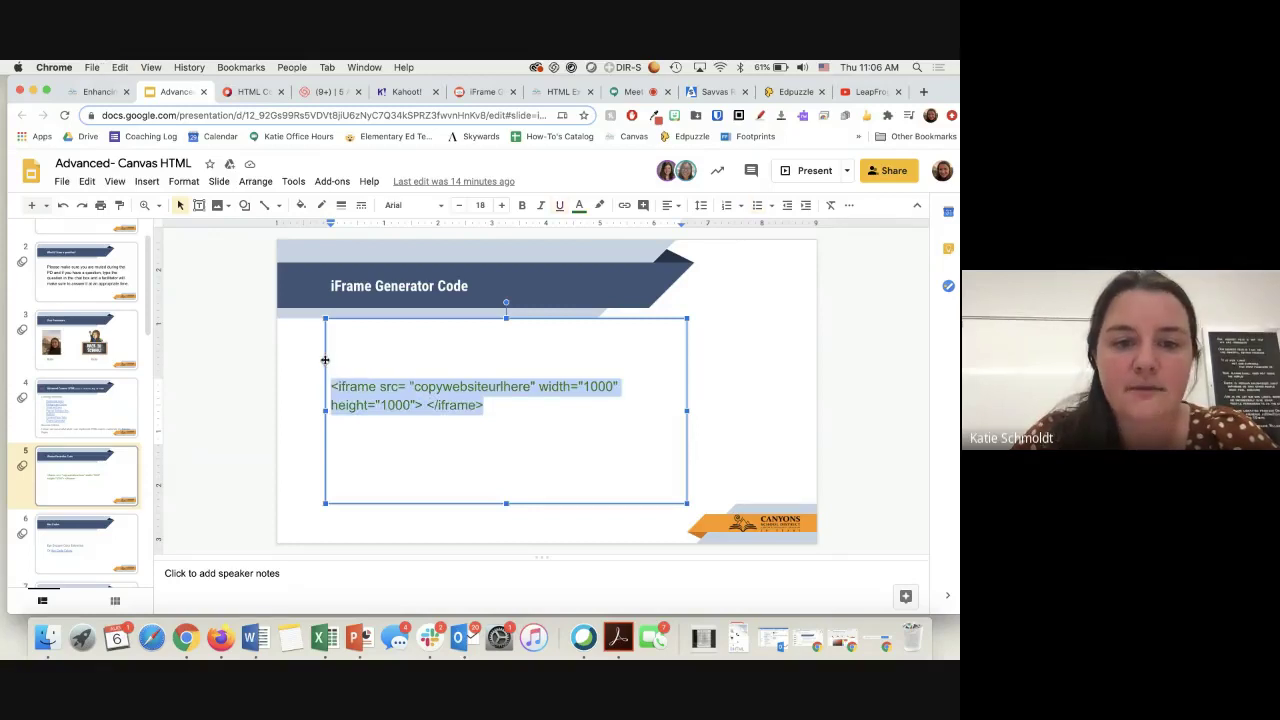
{"action": "left_click", "coordinate": [503, 434]}
{"action": "left_click_drag", "start_coordinate": [506, 406], "coordinate": [331, 371]}
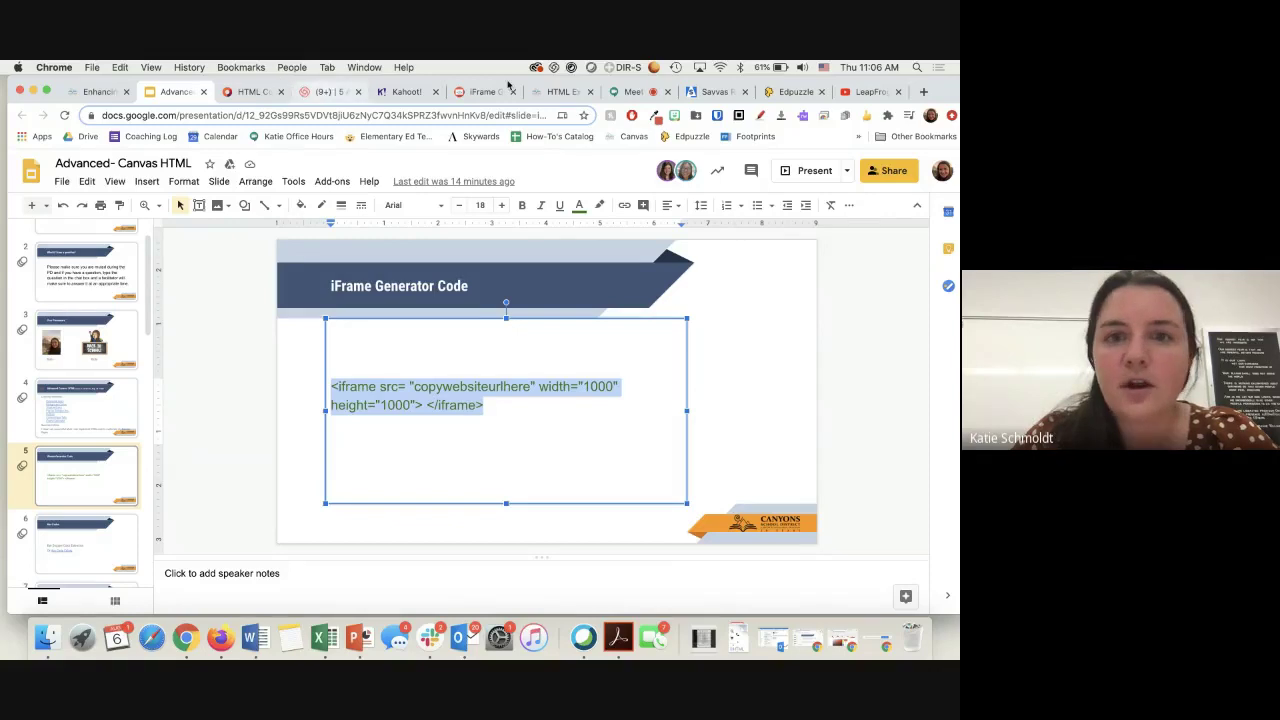
{"action": "left_click", "coordinate": [540, 92]}
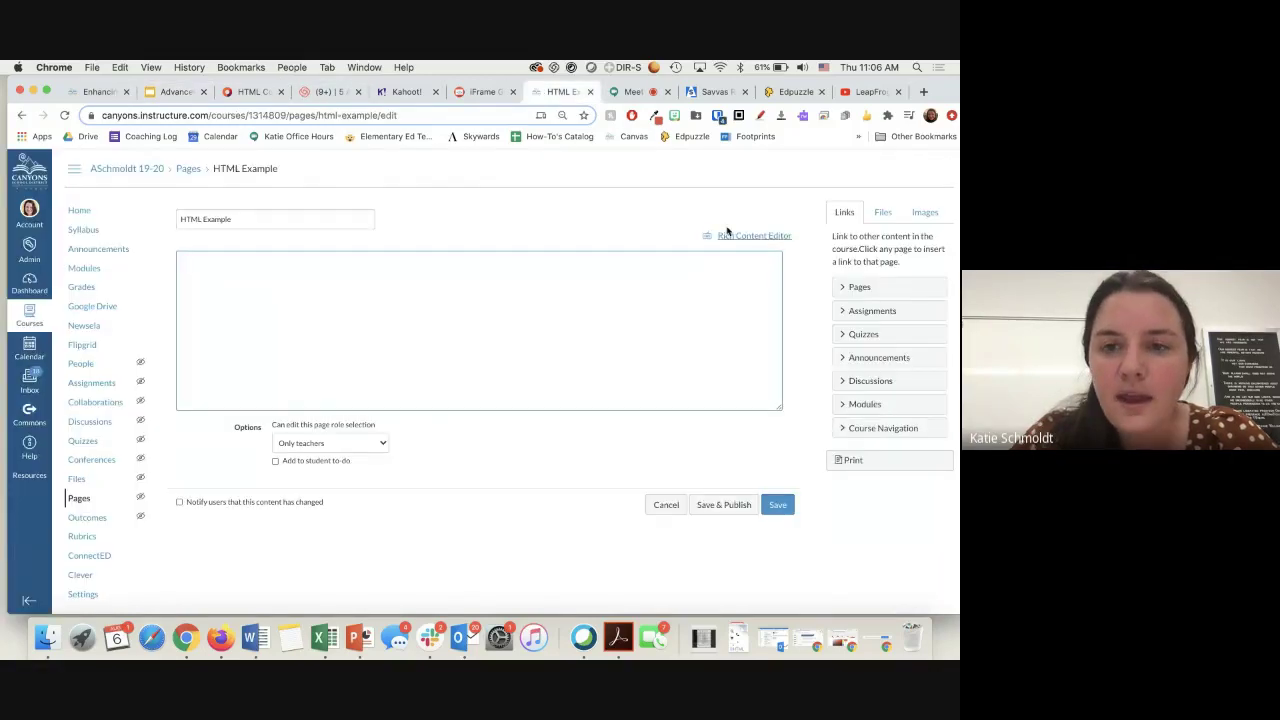
Step: Paste the iframe template code into the HTML Example page's raw HTML body
{"action": "left_click", "coordinate": [756, 237]}
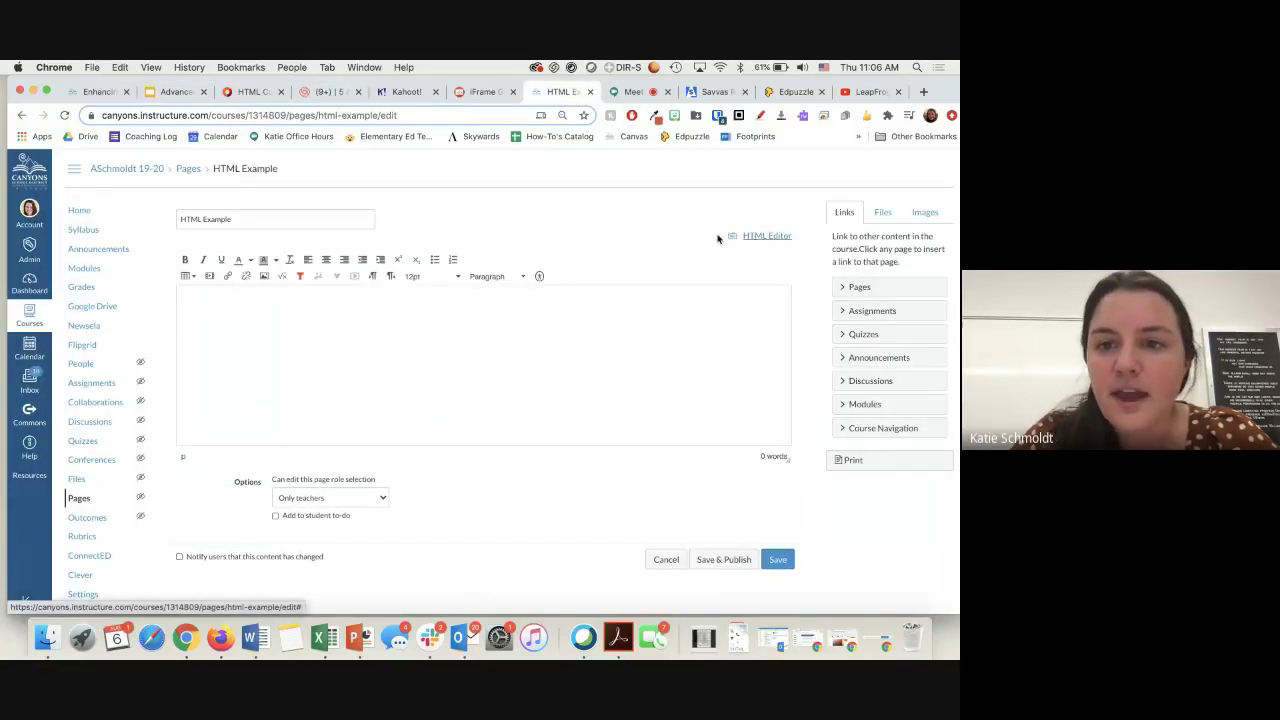
{"action": "left_click", "coordinate": [757, 237]}
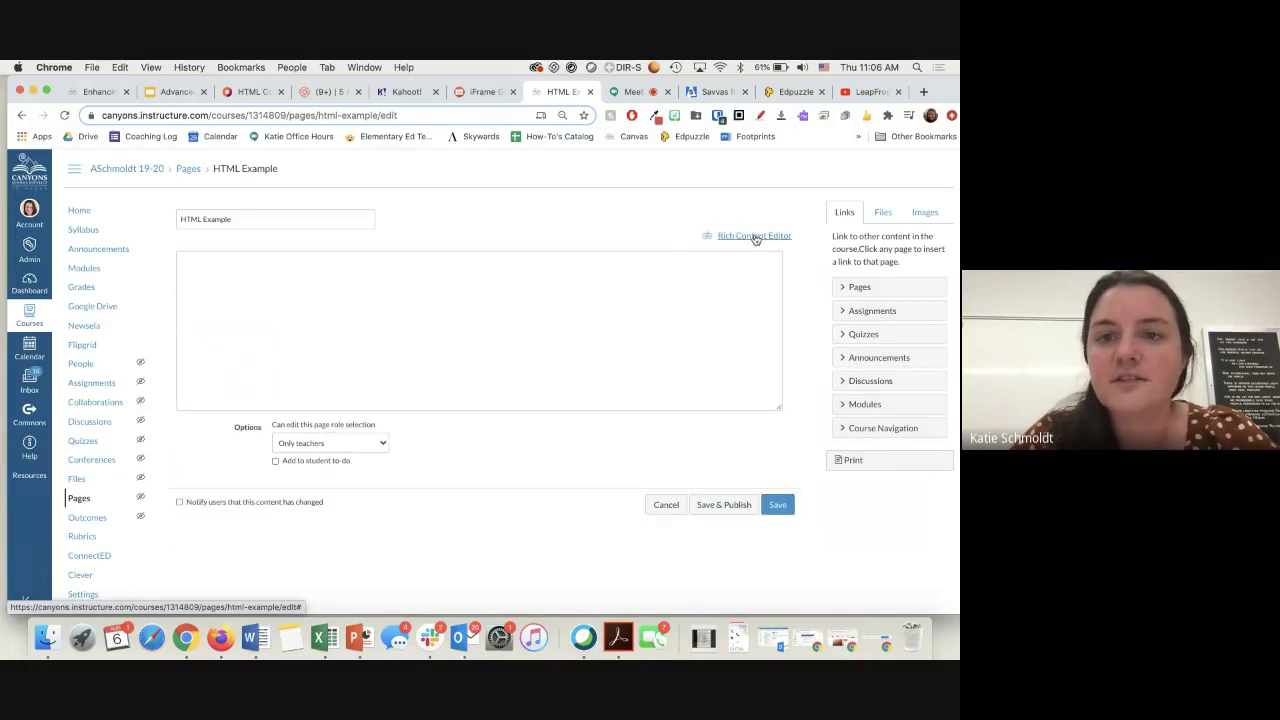
{"action": "left_click", "coordinate": [645, 270]}
{"action": "key", "text": "super+v"}
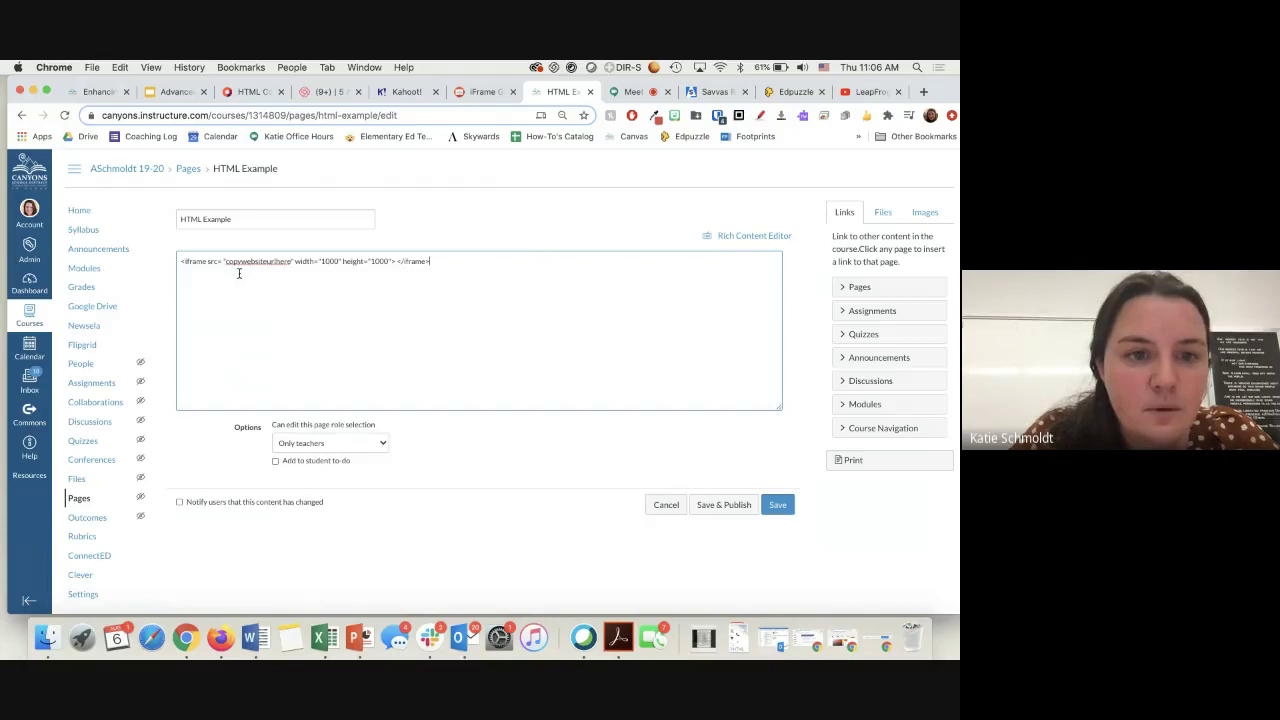
Step: Locate the copywebsiteurlhere placeholder in the iframe line and set the browser zoom to 110%
{"action": "left_click_drag", "start_coordinate": [274, 263], "coordinate": [224, 263]}
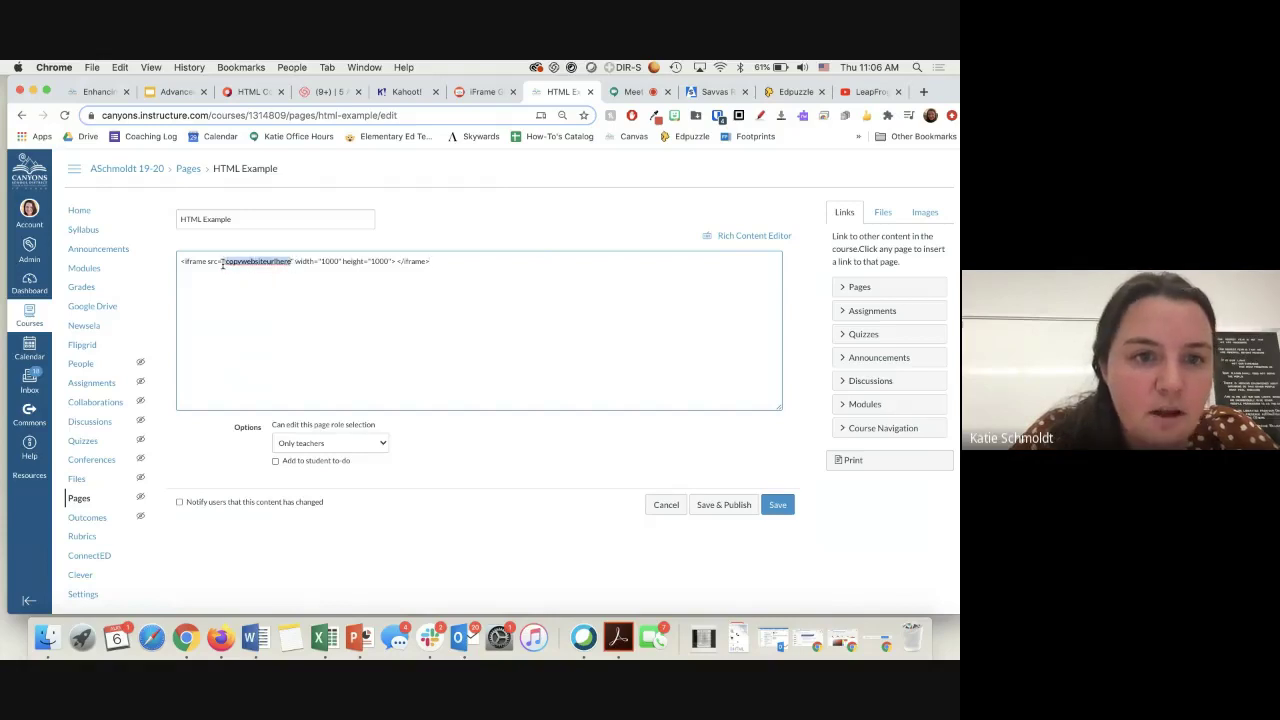
{"action": "key", "text": "shift+End"}
{"action": "scroll", "coordinate": [226, 263], "scroll_direction": "up", "scroll_amount": 5}
{"action": "left_click", "coordinate": [273, 250]}
{"action": "left_click_drag", "start_coordinate": [228, 256], "coordinate": [372, 253]}
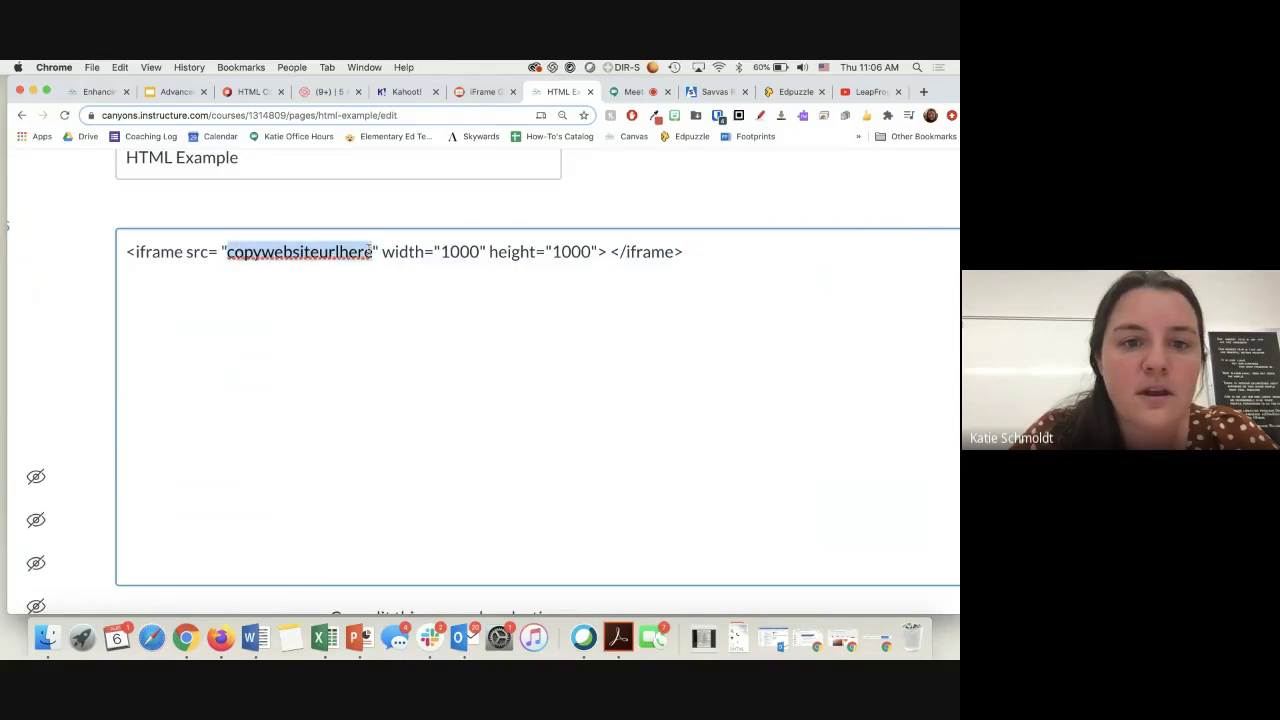
{"action": "left_click", "coordinate": [457, 278]}
{"action": "scroll", "coordinate": [457, 278], "scroll_direction": "down", "scroll_amount": 1}
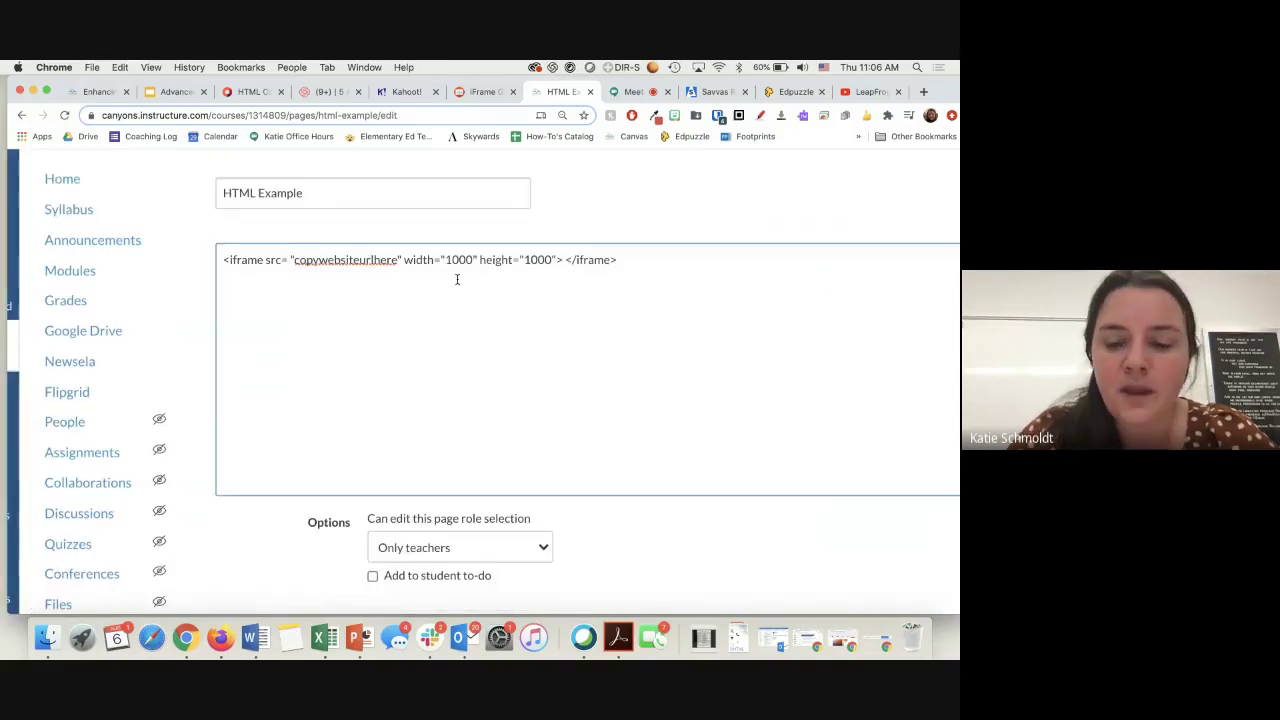
{"action": "key", "text": "super+0"}
{"action": "key", "text": "super+equal"}
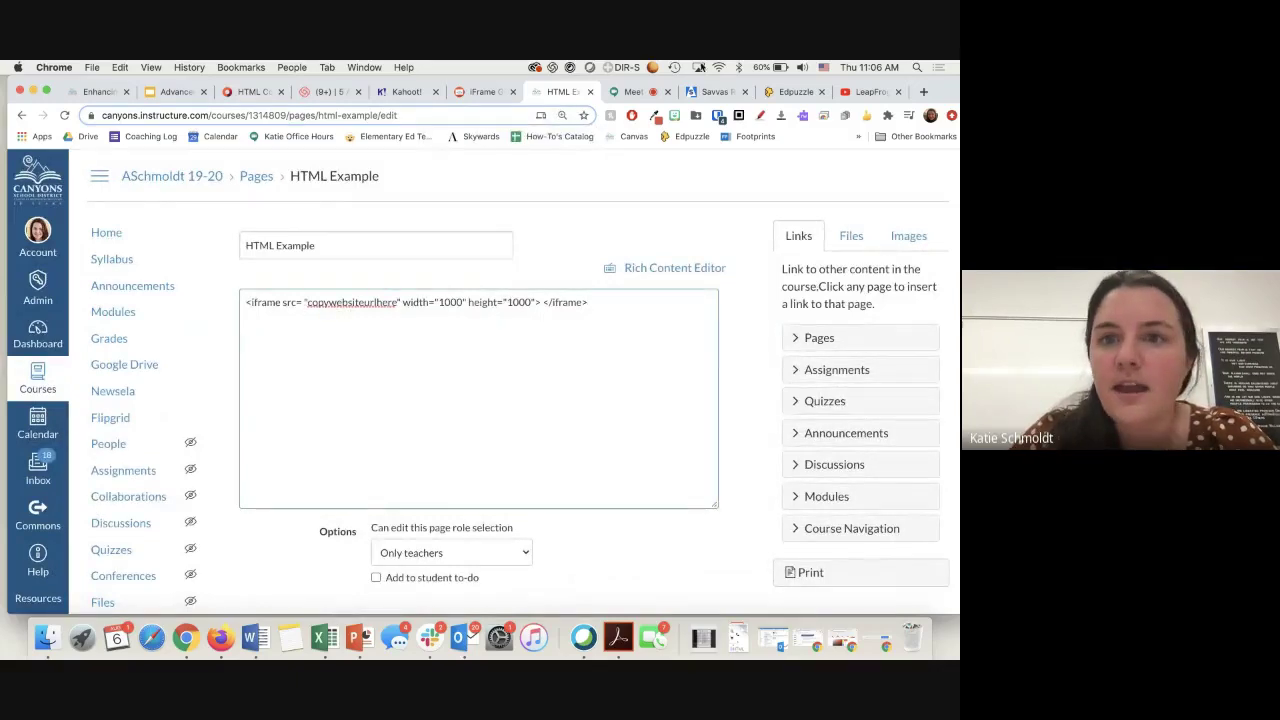
{"action": "left_click", "coordinate": [716, 91]}
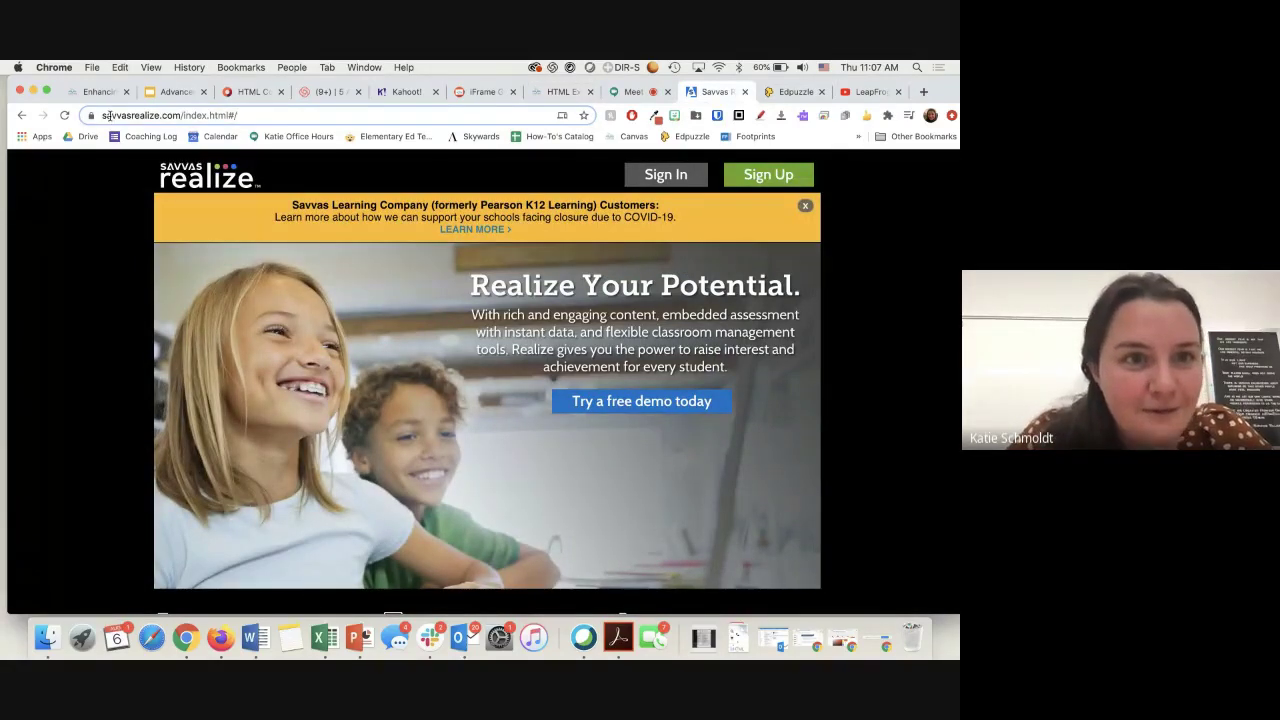
Step: Go to the Savvas Realize sign-in page and copy its full web address
{"action": "left_click", "coordinate": [658, 174]}
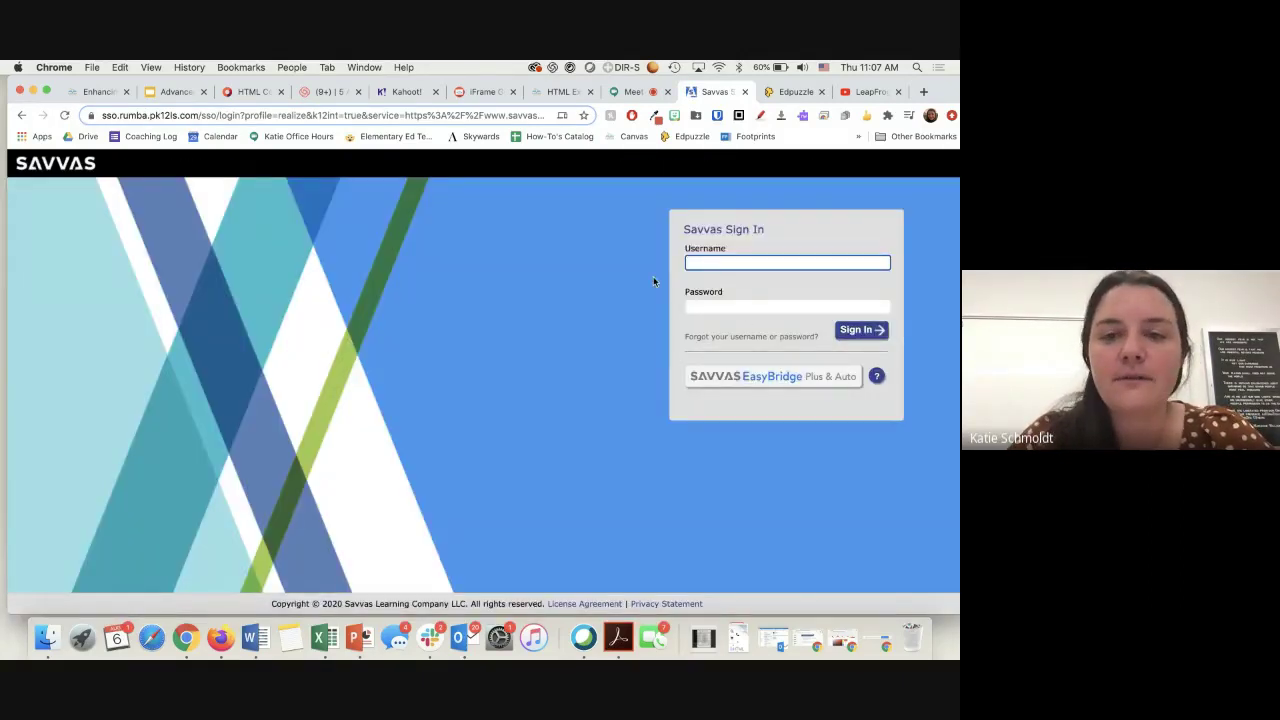
{"action": "left_click", "coordinate": [395, 116]}
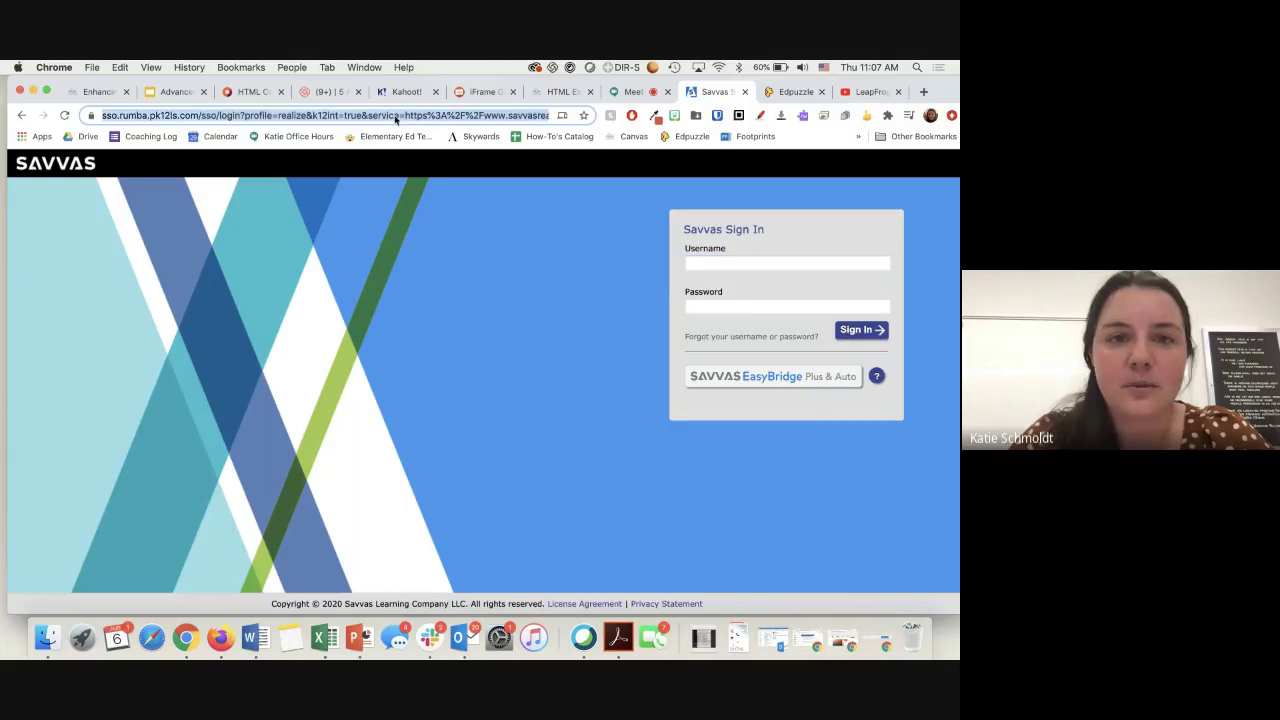
{"action": "left_click", "coordinate": [395, 116]}
{"action": "triple_click", "coordinate": [395, 116]}
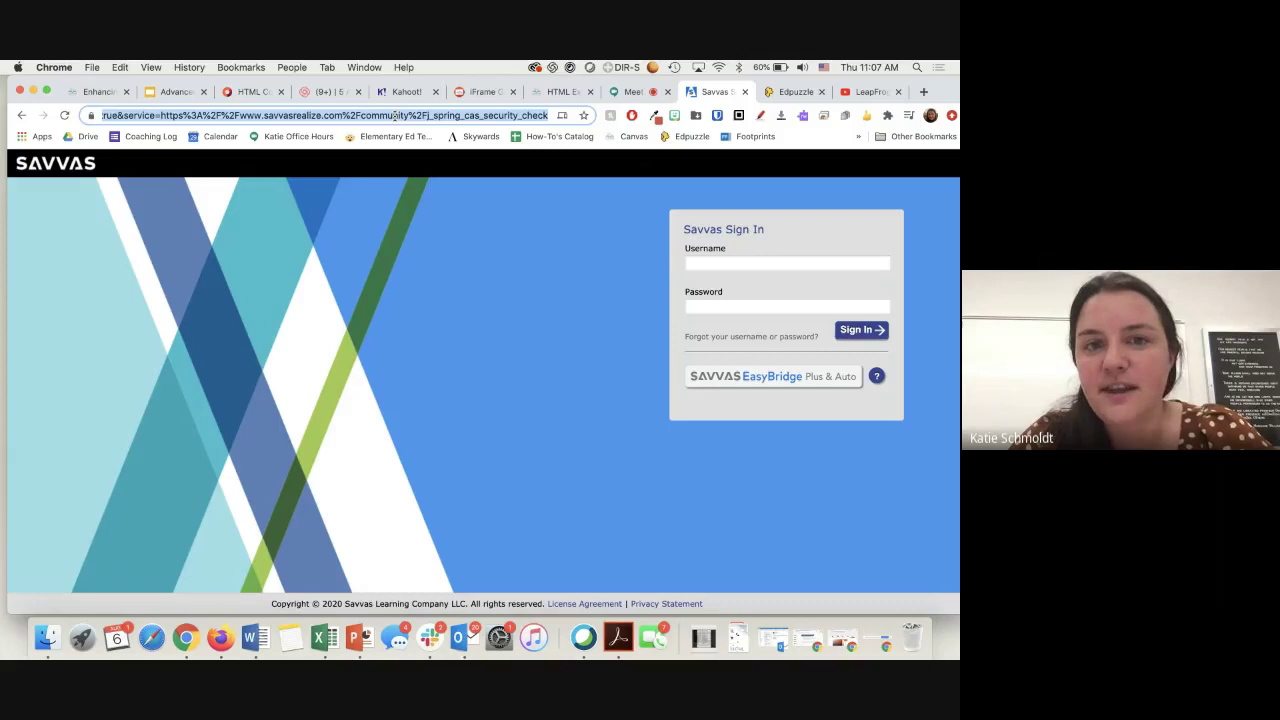
{"action": "right_click", "coordinate": [395, 116]}
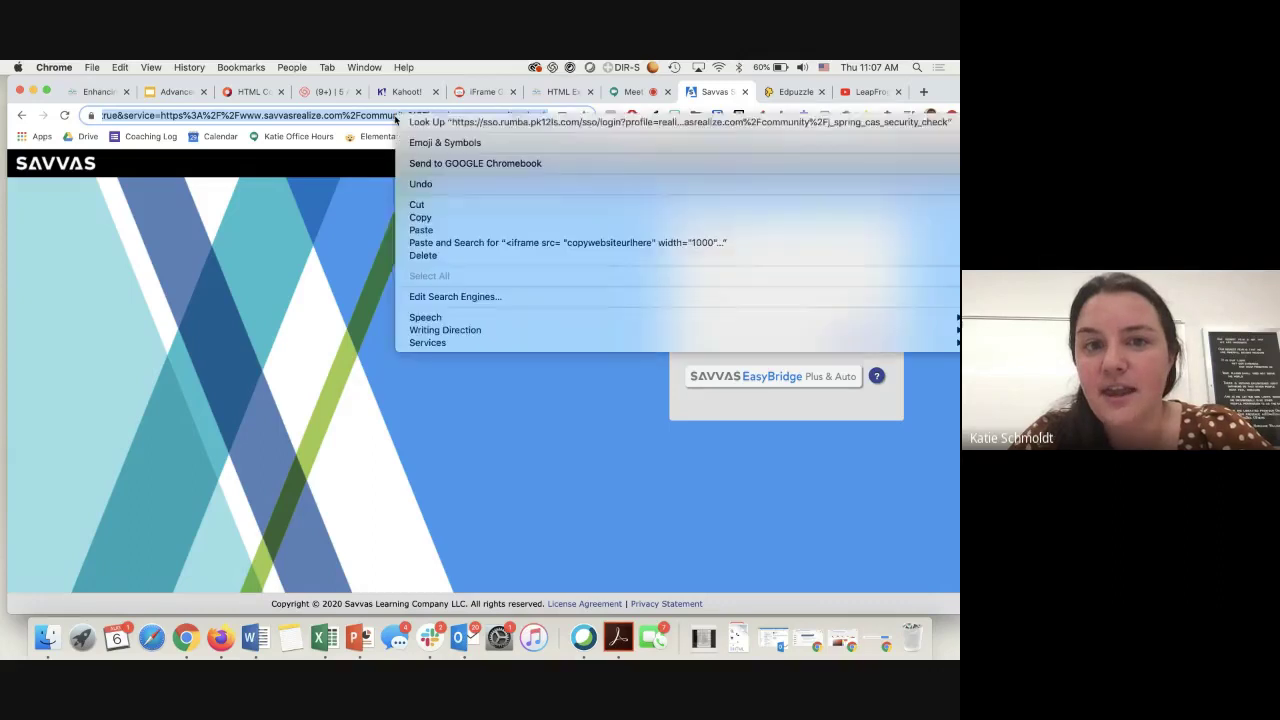
{"action": "left_click", "coordinate": [426, 219]}
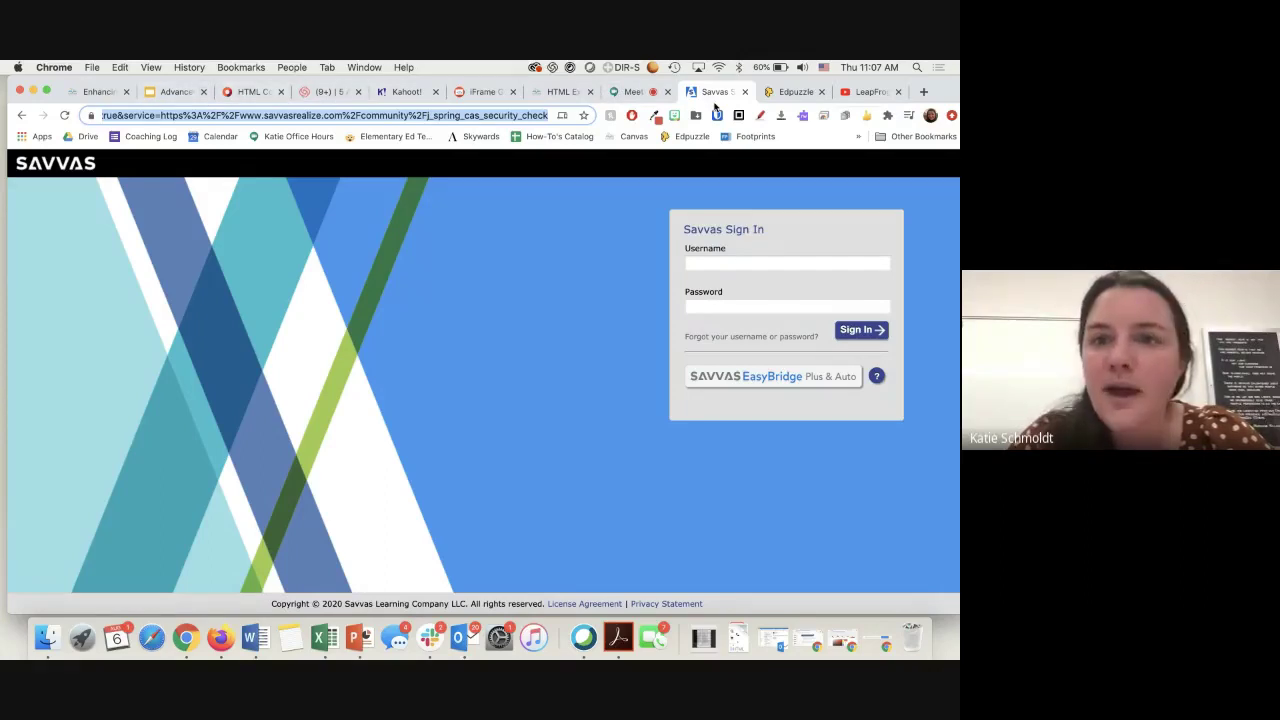
Step: Replace copywebsiteurlhere with the Savvas sign-in URL, keeping width and height at 1000
{"action": "left_click", "coordinate": [564, 94]}
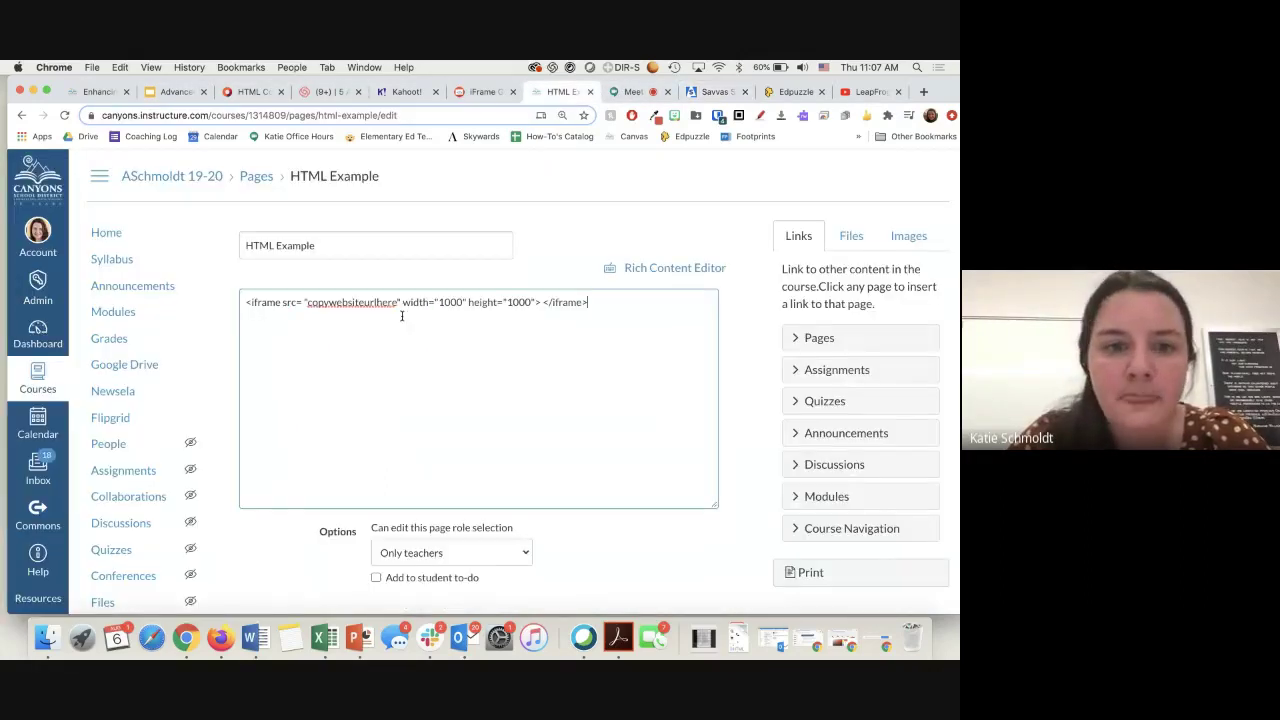
{"action": "left_click_drag", "start_coordinate": [305, 303], "coordinate": [395, 307]}
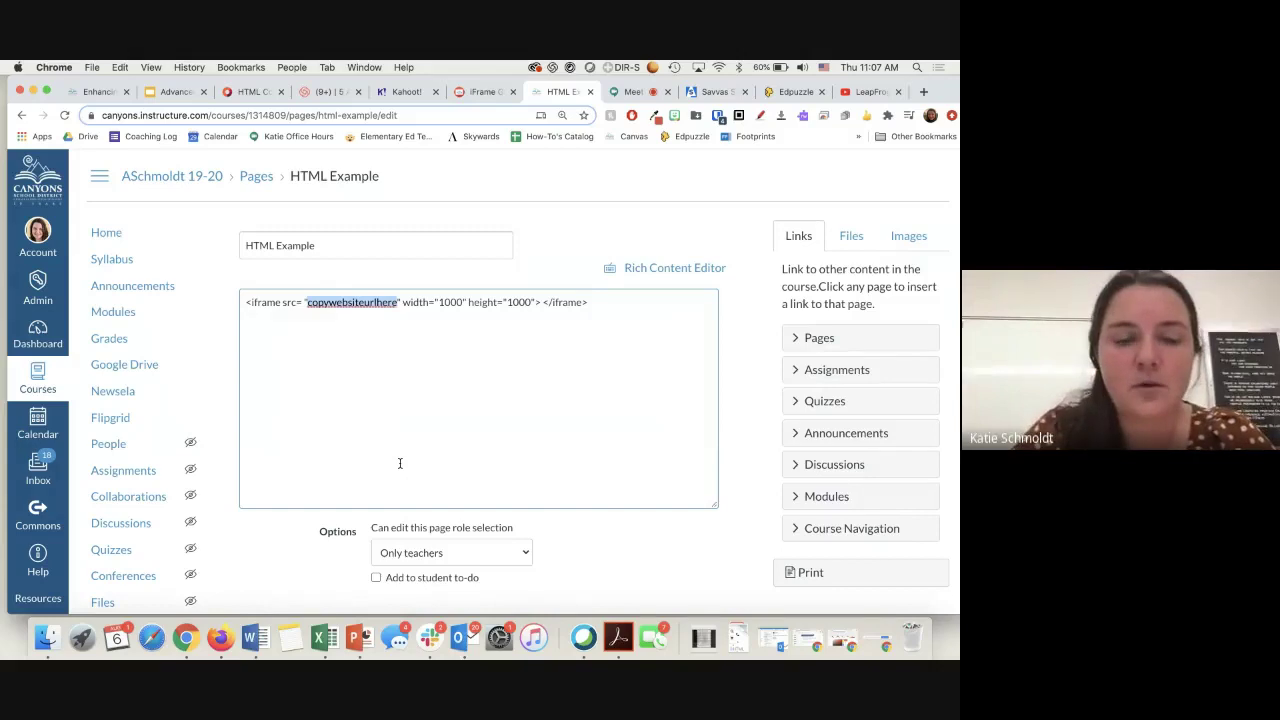
{"action": "key", "text": "super+v"}
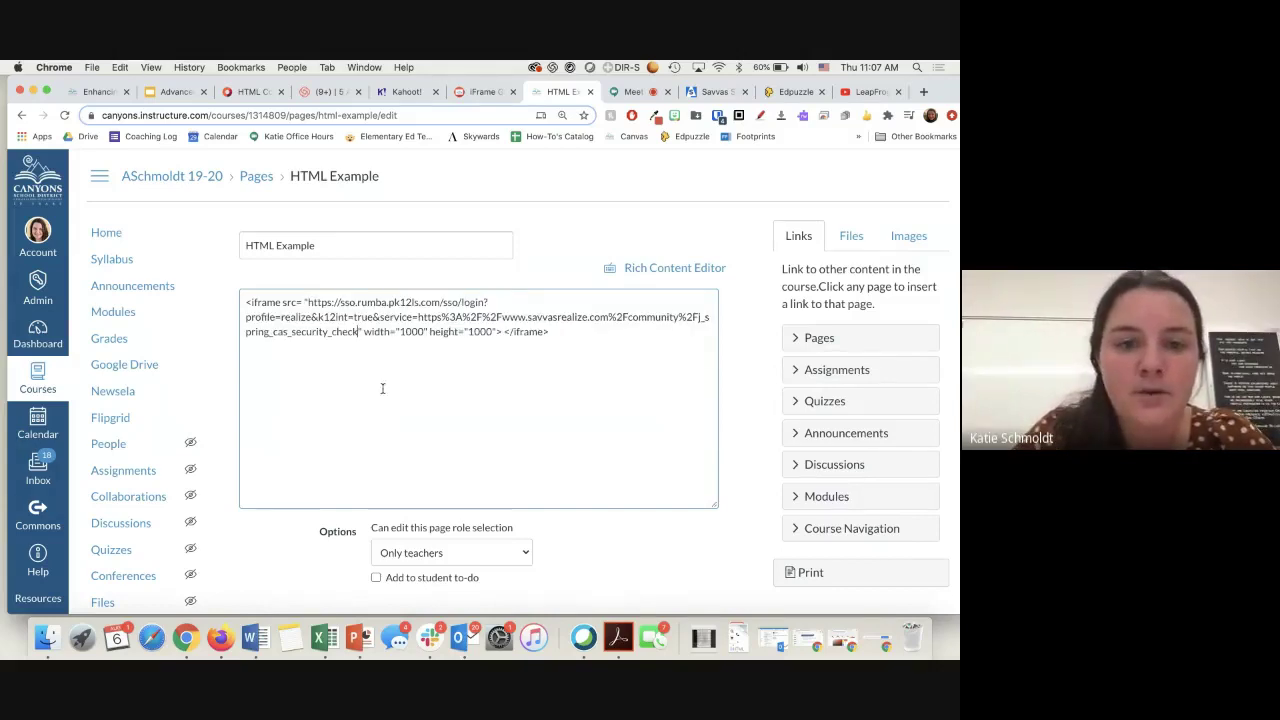
{"action": "left_click_drag", "start_coordinate": [364, 331], "coordinate": [498, 331]}
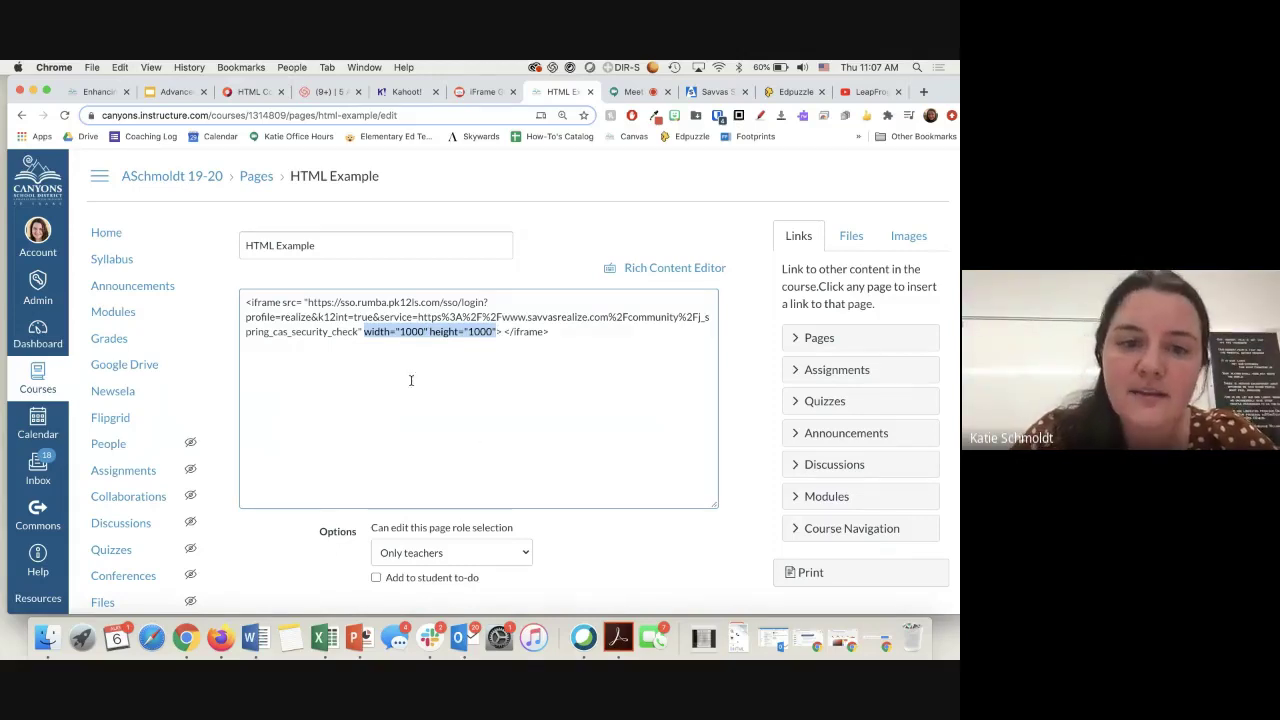
{"action": "double_click", "coordinate": [410, 334]}
{"action": "double_click", "coordinate": [480, 331]}
{"action": "left_click", "coordinate": [598, 342]}
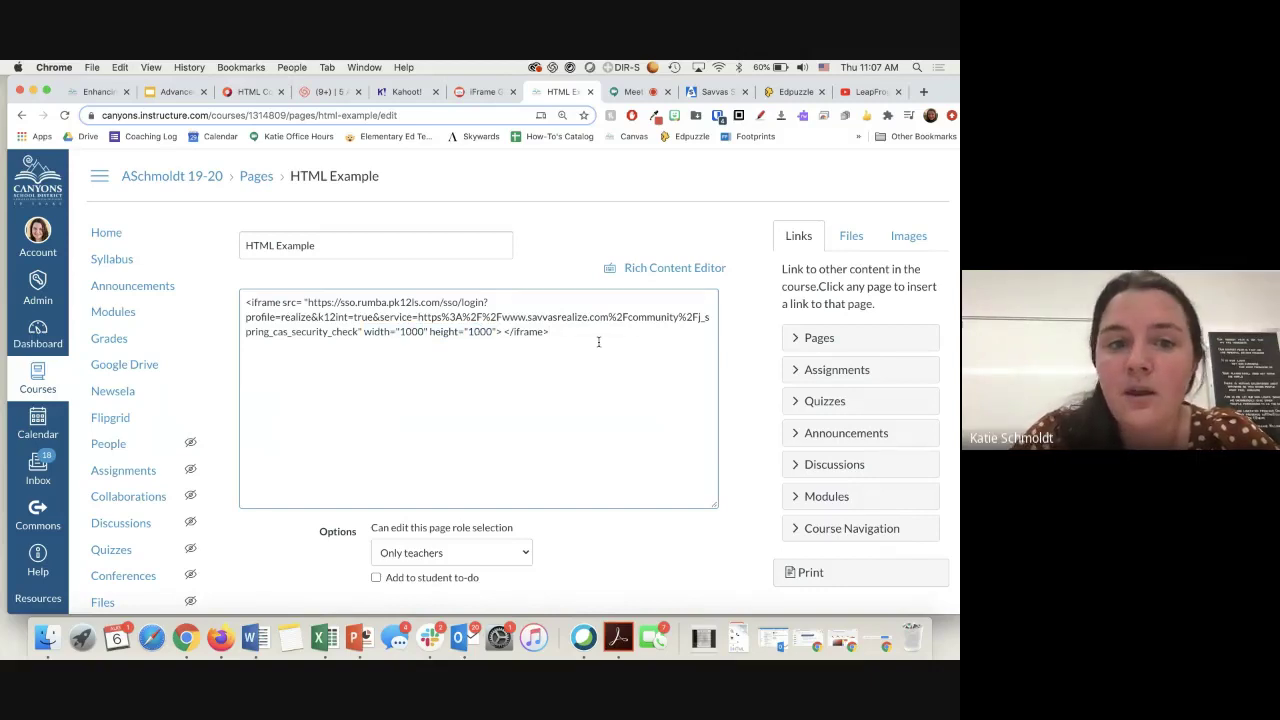
{"action": "left_click", "coordinate": [643, 270]}
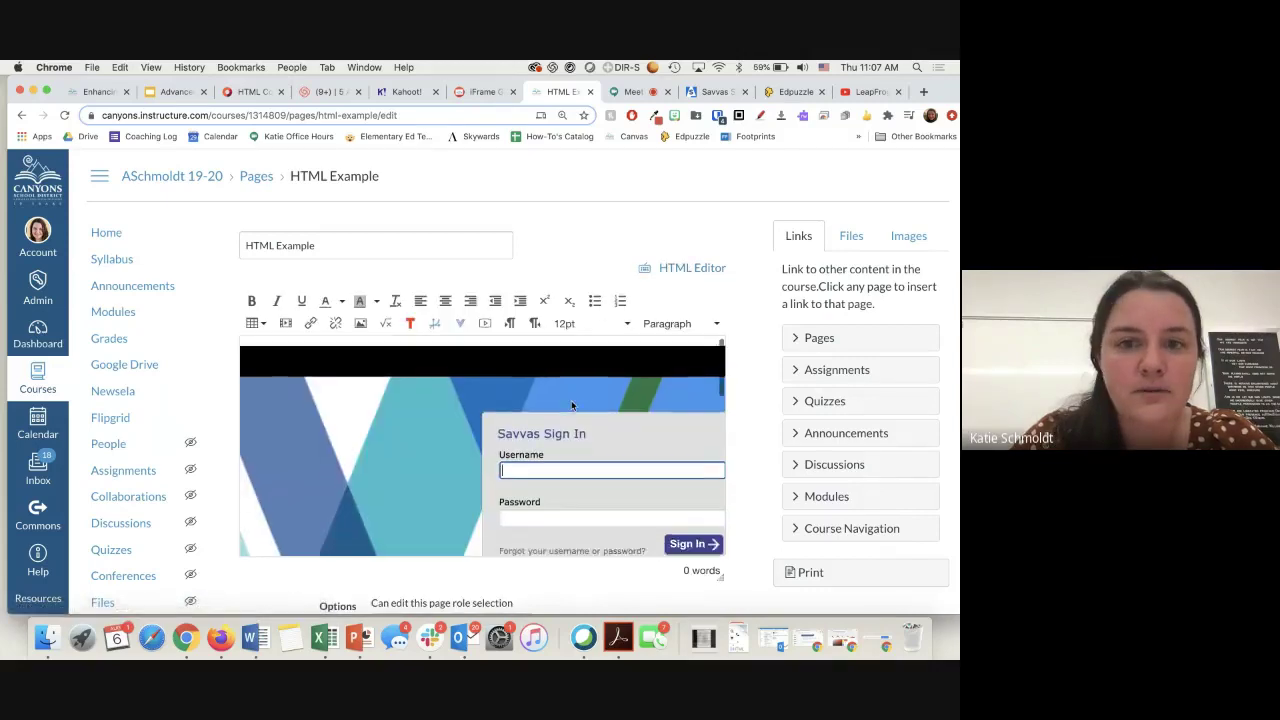
{"action": "scroll", "coordinate": [571, 404], "scroll_direction": "down", "scroll_amount": 5}
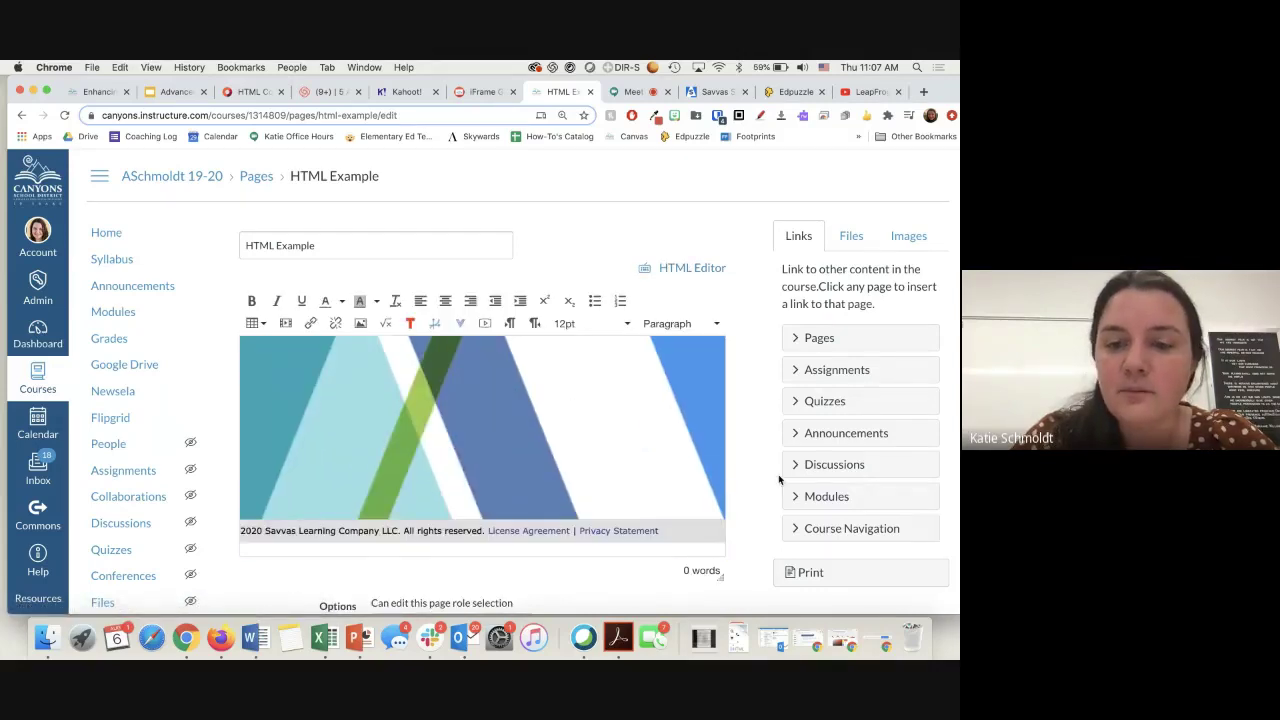
{"action": "scroll", "coordinate": [780, 480], "scroll_direction": "down", "scroll_amount": 1}
{"action": "scroll", "coordinate": [780, 480], "scroll_direction": "down", "scroll_amount": 3}
{"action": "left_click", "coordinate": [633, 546]}
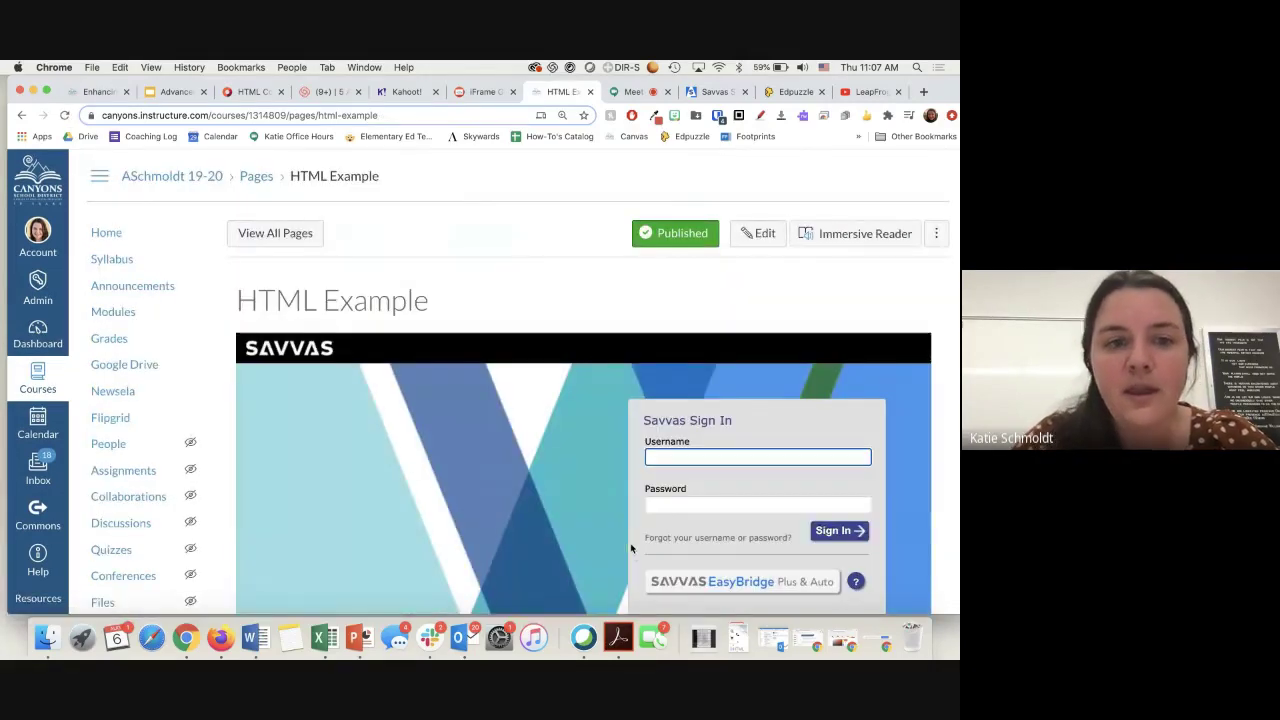
{"action": "scroll", "coordinate": [616, 381], "scroll_direction": "down", "scroll_amount": 5}
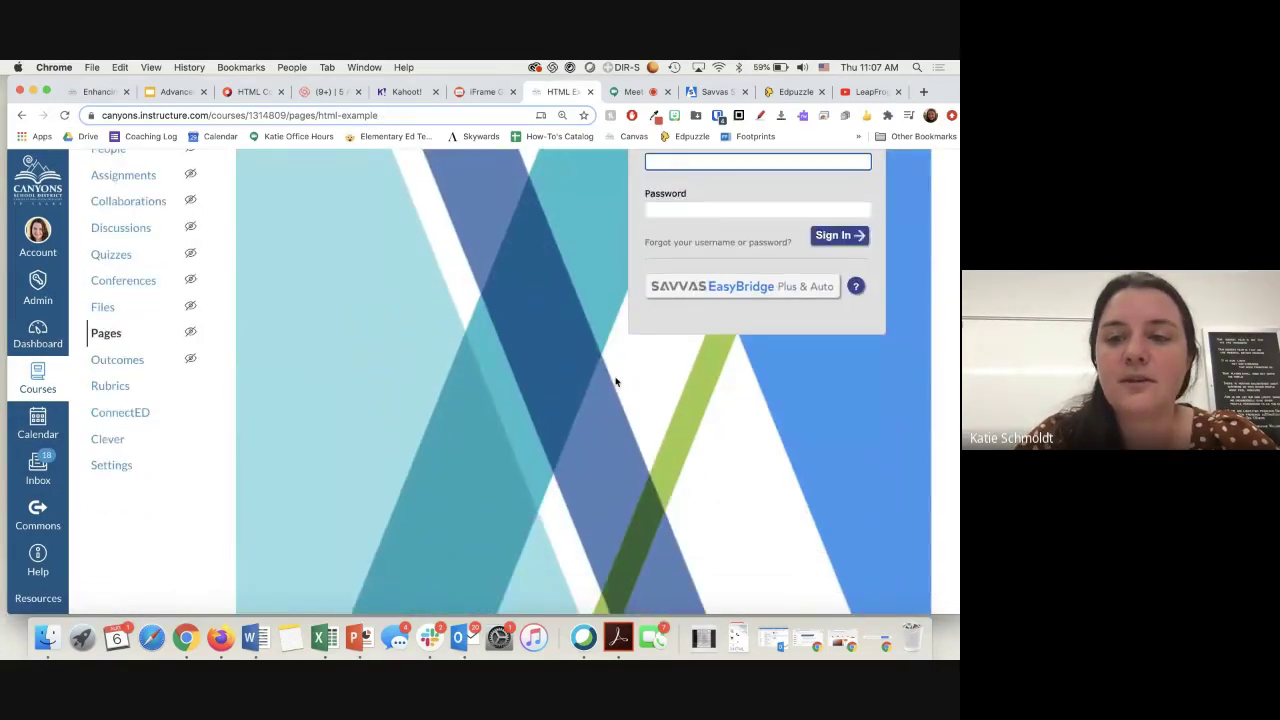
{"action": "scroll", "coordinate": [615, 376], "scroll_direction": "up", "scroll_amount": 10}
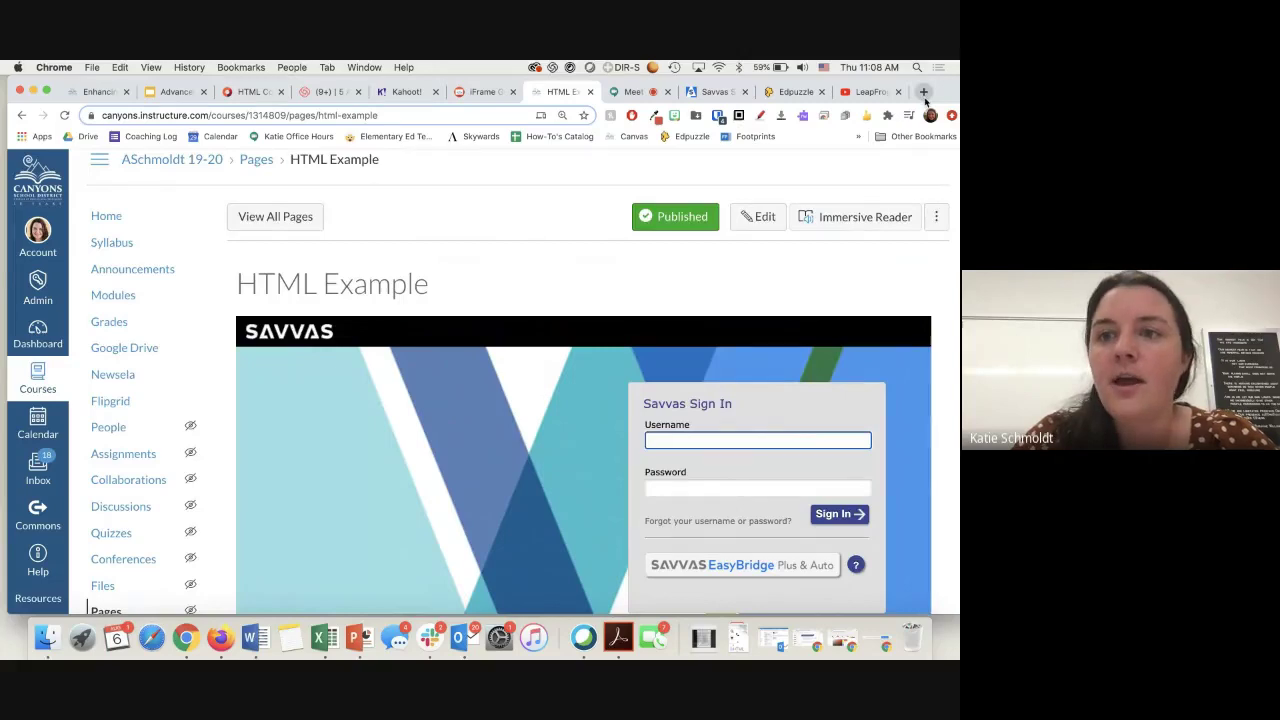
{"action": "left_click", "coordinate": [714, 438]}
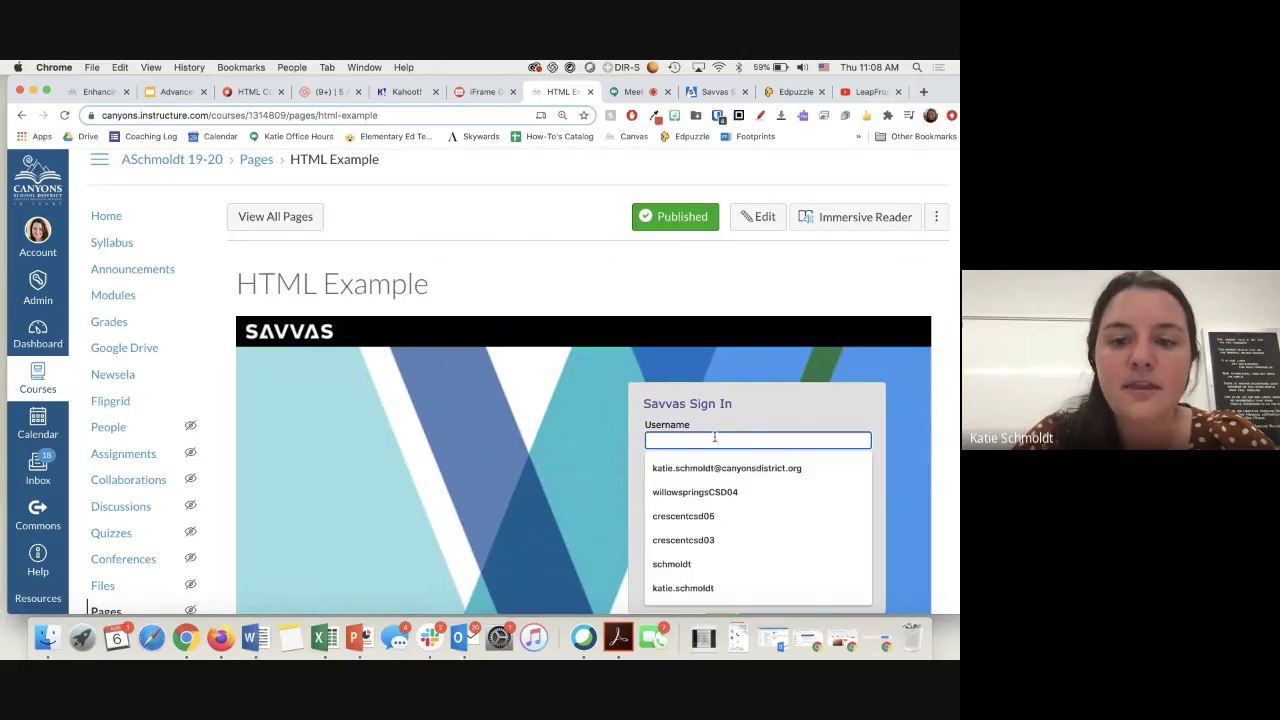
{"action": "left_click", "coordinate": [682, 388]}
{"action": "scroll", "coordinate": [686, 500], "scroll_direction": "down", "scroll_amount": 2}
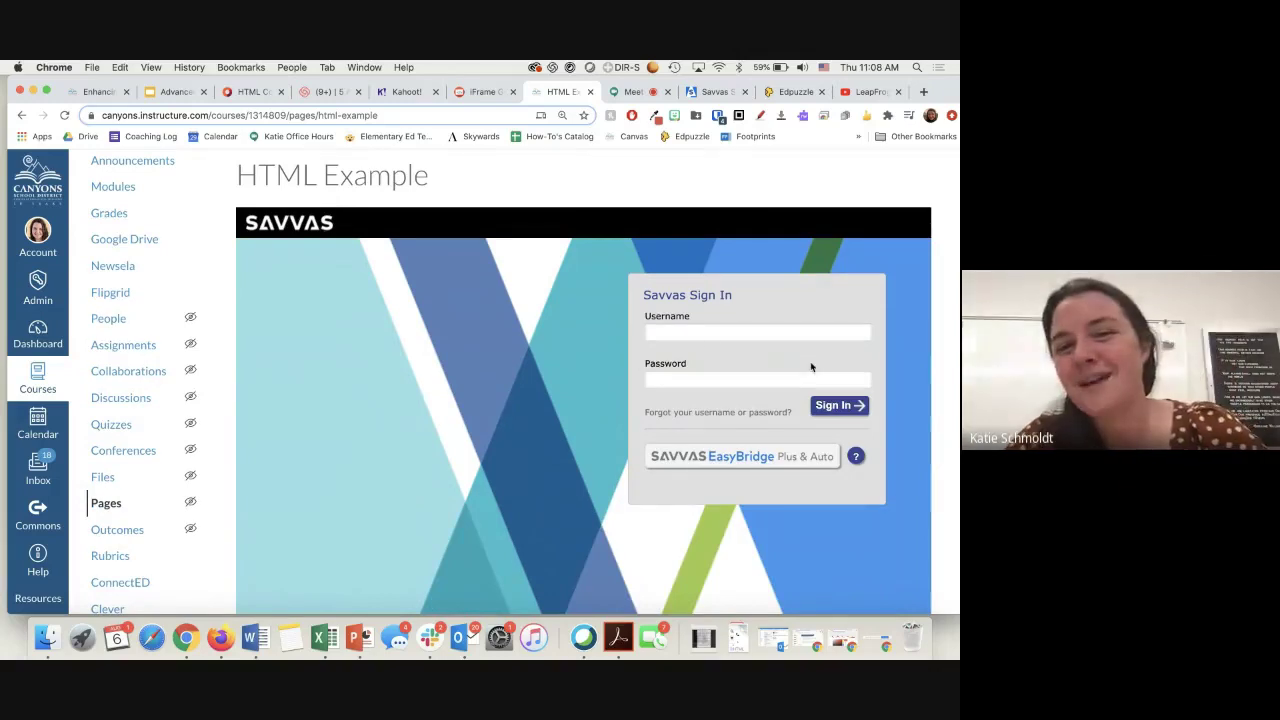
{"action": "scroll", "coordinate": [737, 329], "scroll_direction": "down", "scroll_amount": 2}
{"action": "scroll", "coordinate": [737, 329], "scroll_direction": "up", "scroll_amount": 4}
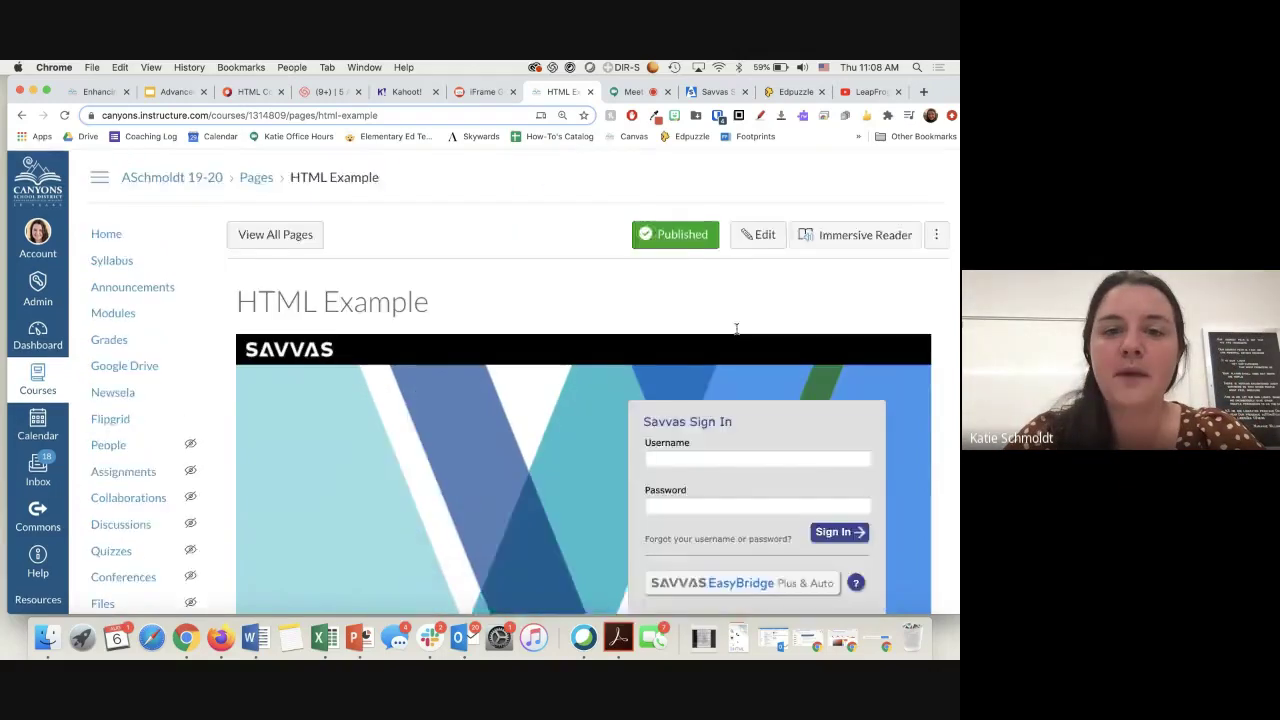
{"action": "scroll", "coordinate": [737, 329], "scroll_direction": "down", "scroll_amount": 2}
{"action": "scroll", "coordinate": [737, 329], "scroll_direction": "down", "scroll_amount": 5}
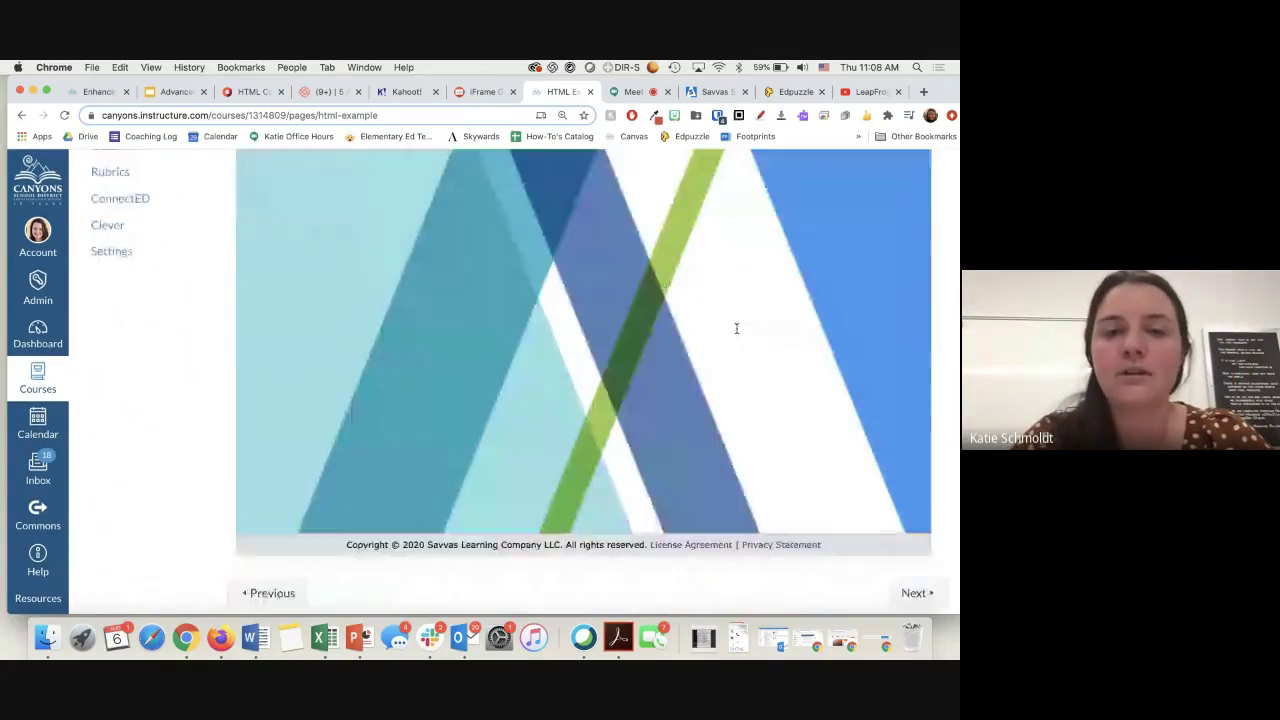
{"action": "scroll", "coordinate": [737, 329], "scroll_direction": "up", "scroll_amount": 8}
{"action": "left_click", "coordinate": [113, 311]}
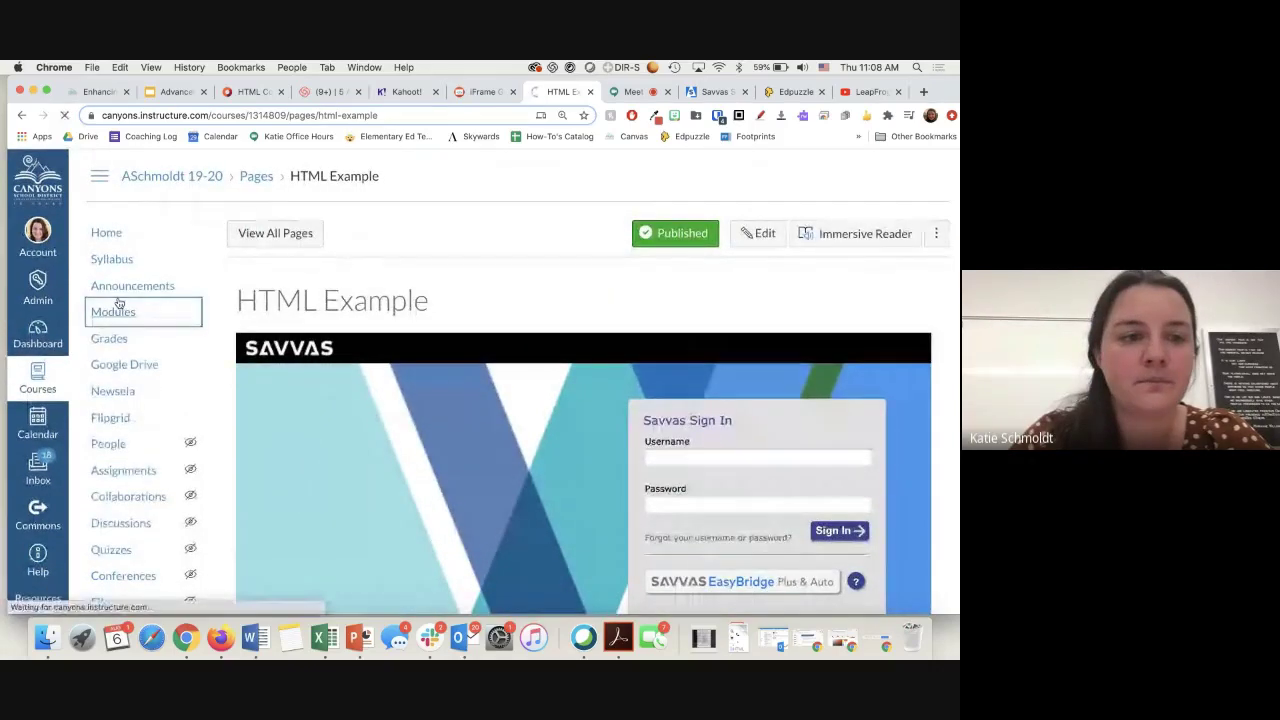
Step: Add 'Please login to Savvas and do assignment #1.' above the Savvas embed and save the page
{"action": "scroll", "coordinate": [316, 373], "scroll_direction": "down", "scroll_amount": 3}
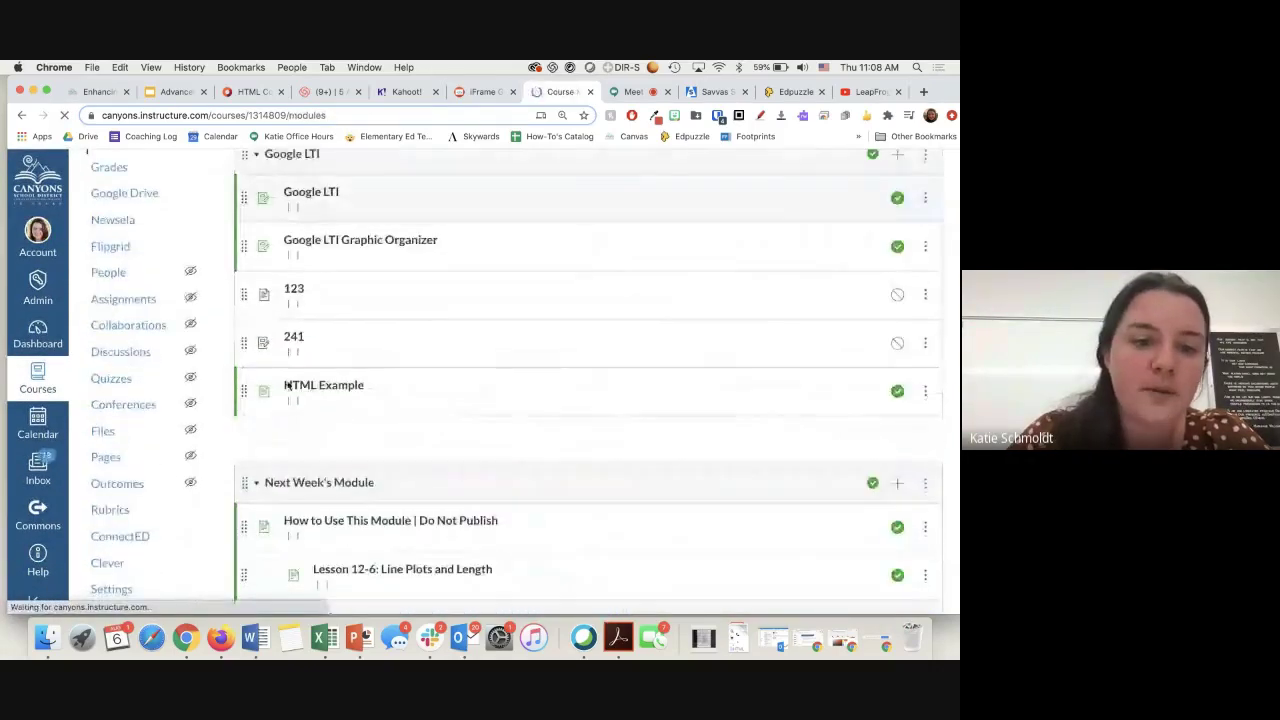
{"action": "left_click", "coordinate": [316, 373]}
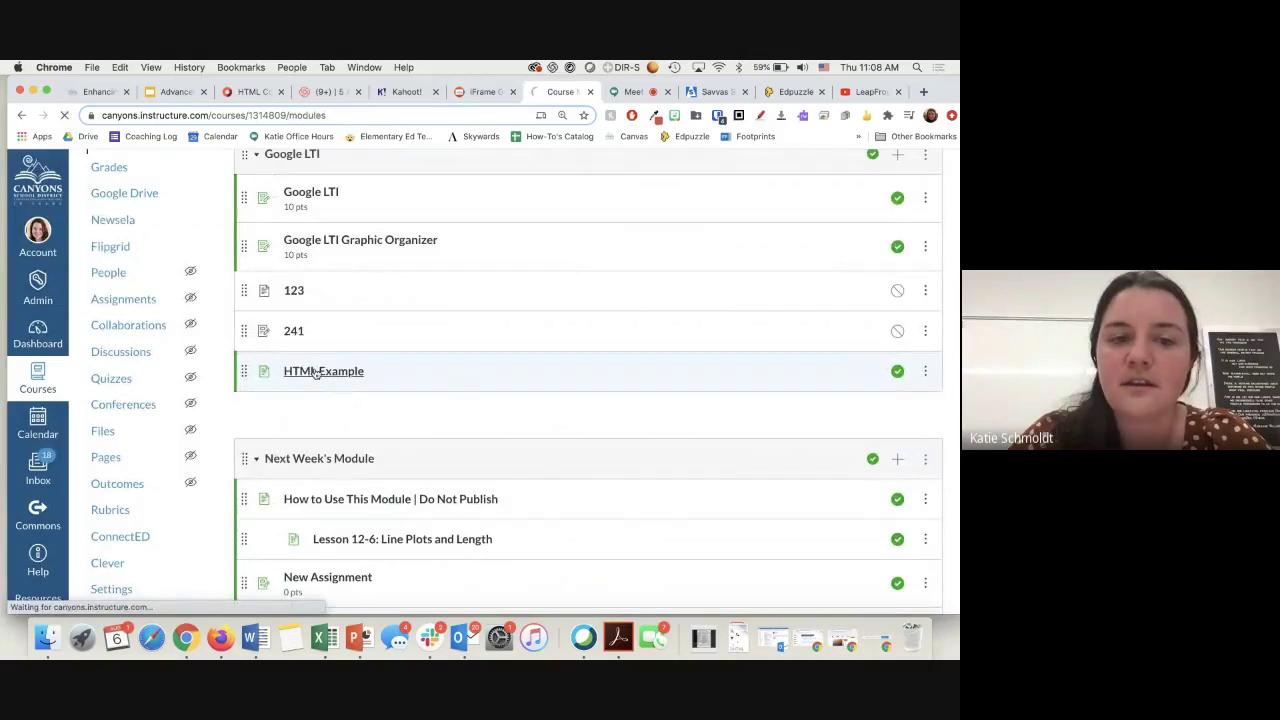
{"action": "left_click", "coordinate": [757, 233]}
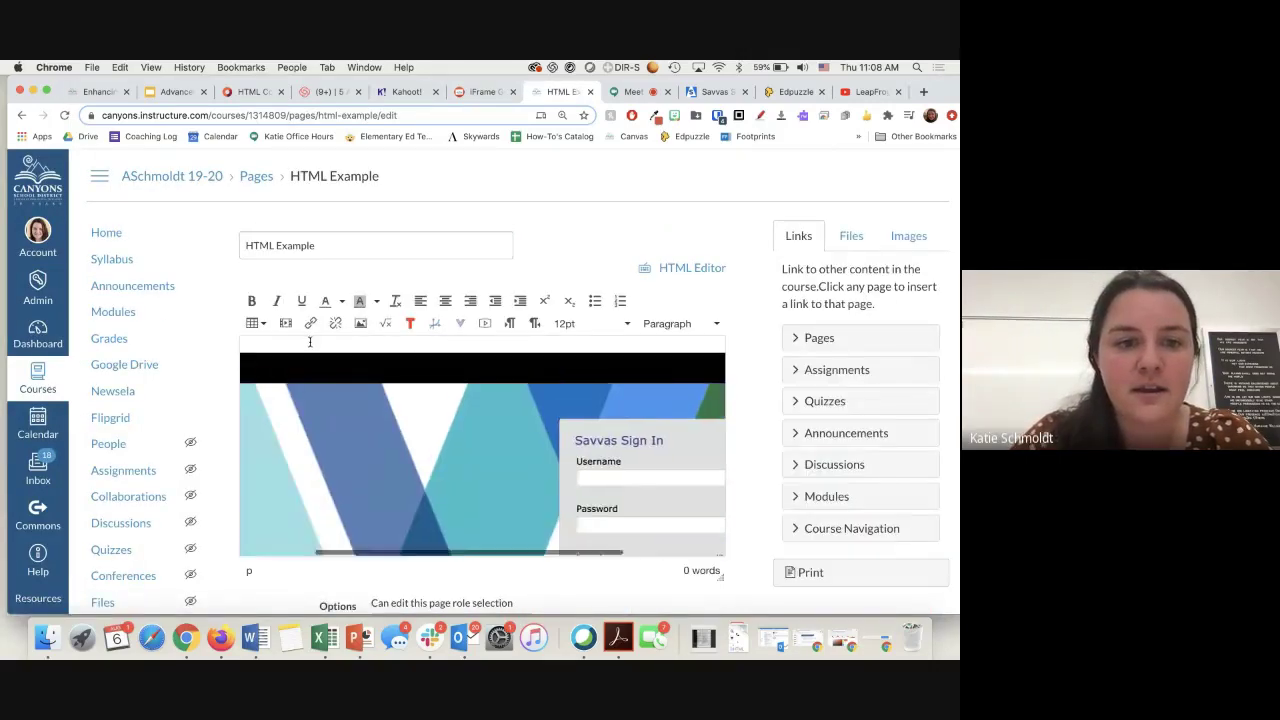
{"action": "left_click", "coordinate": [245, 352]}
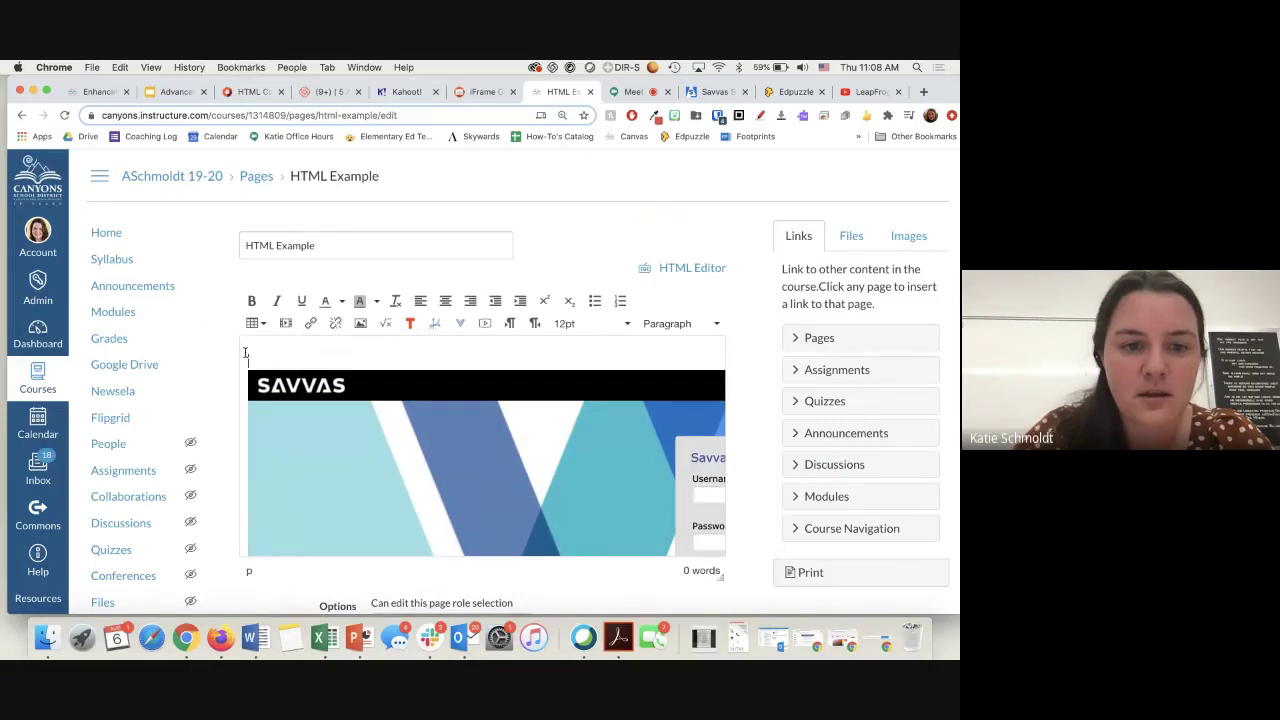
{"action": "type", "text": "Pleas"}
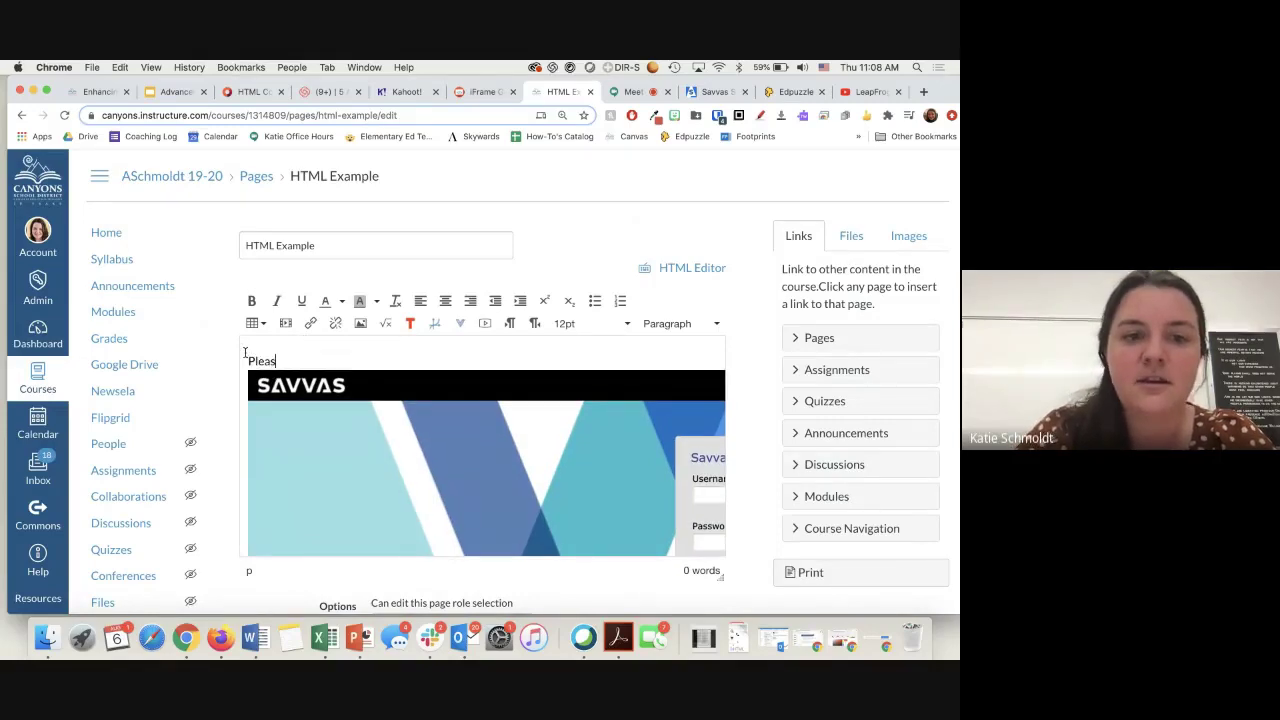
{"action": "type", "text": "e login to"}
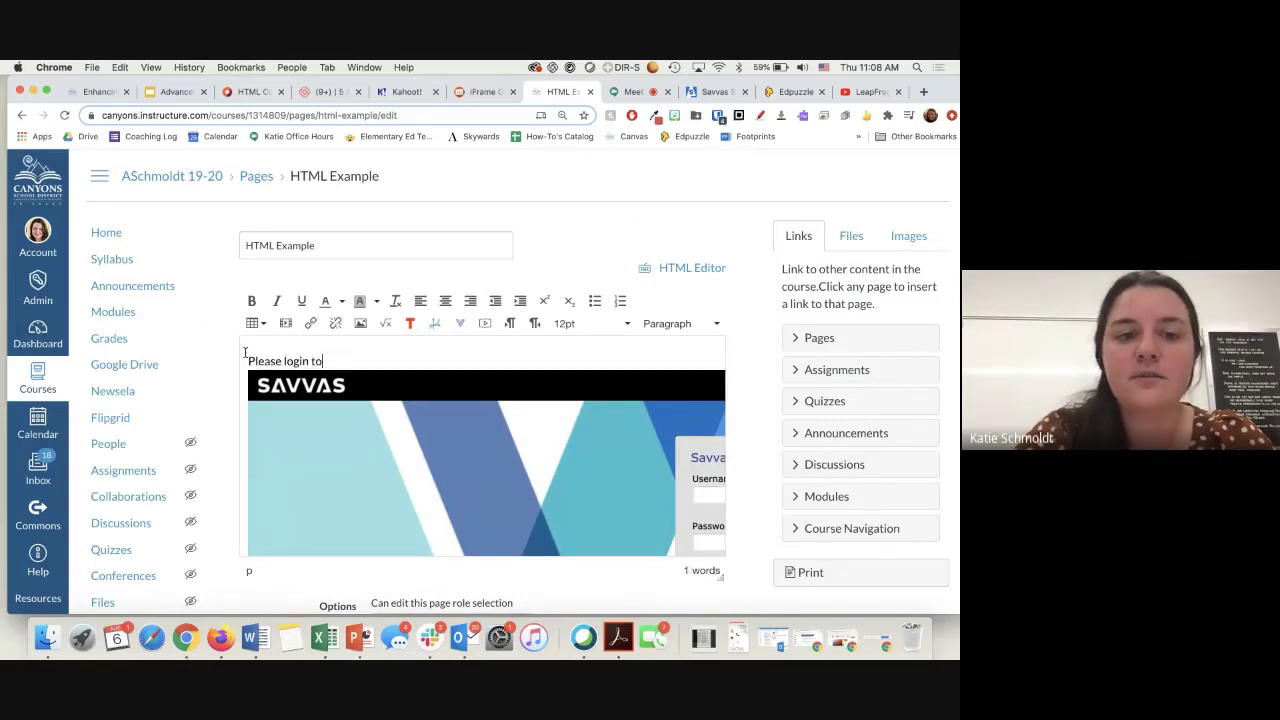
{"action": "type", "text": " Savvas"}
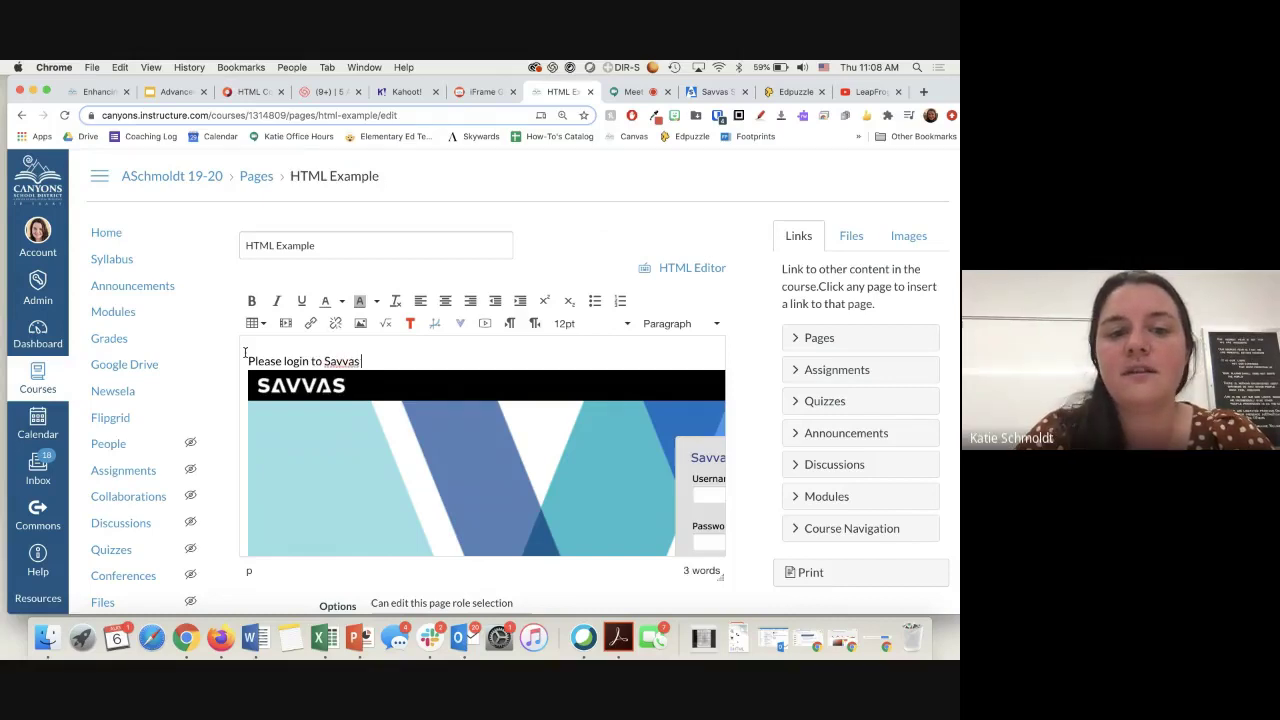
{"action": "type", "text": " and do assingnment @1"}
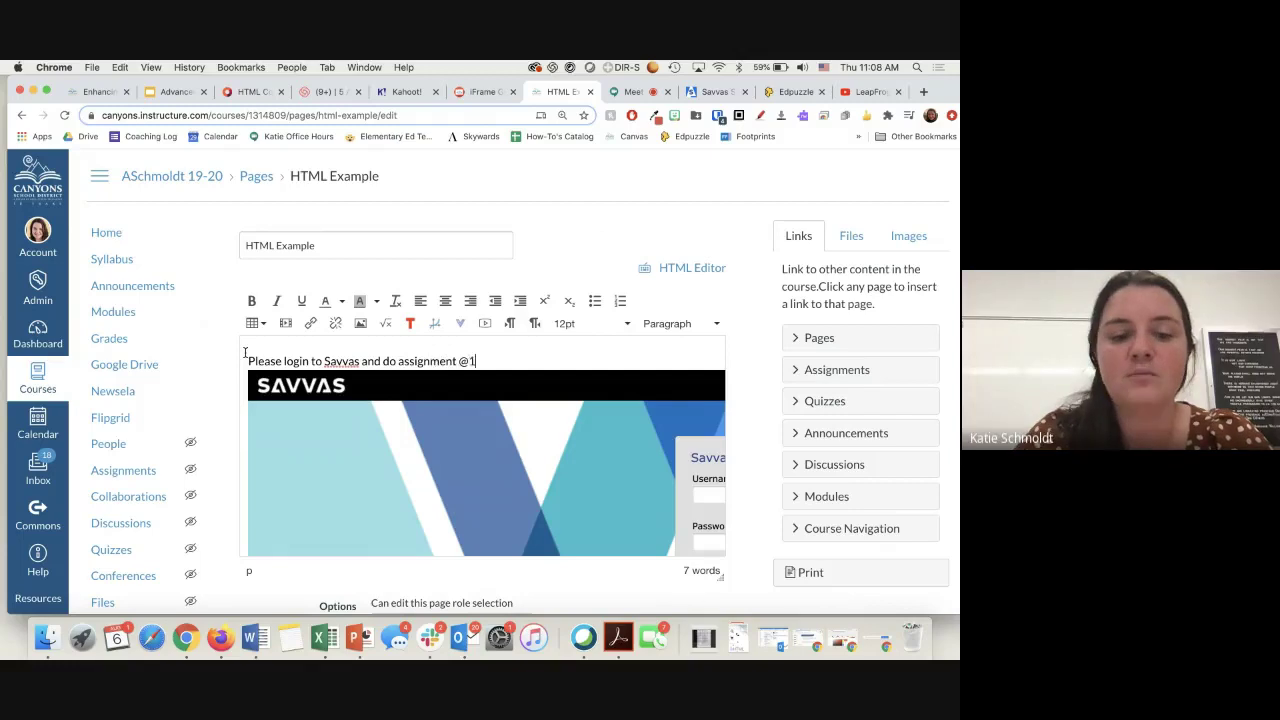
{"action": "key", "text": "BackSpace"}
{"action": "key", "text": "BackSpace"}
{"action": "type", "text": "#1."}
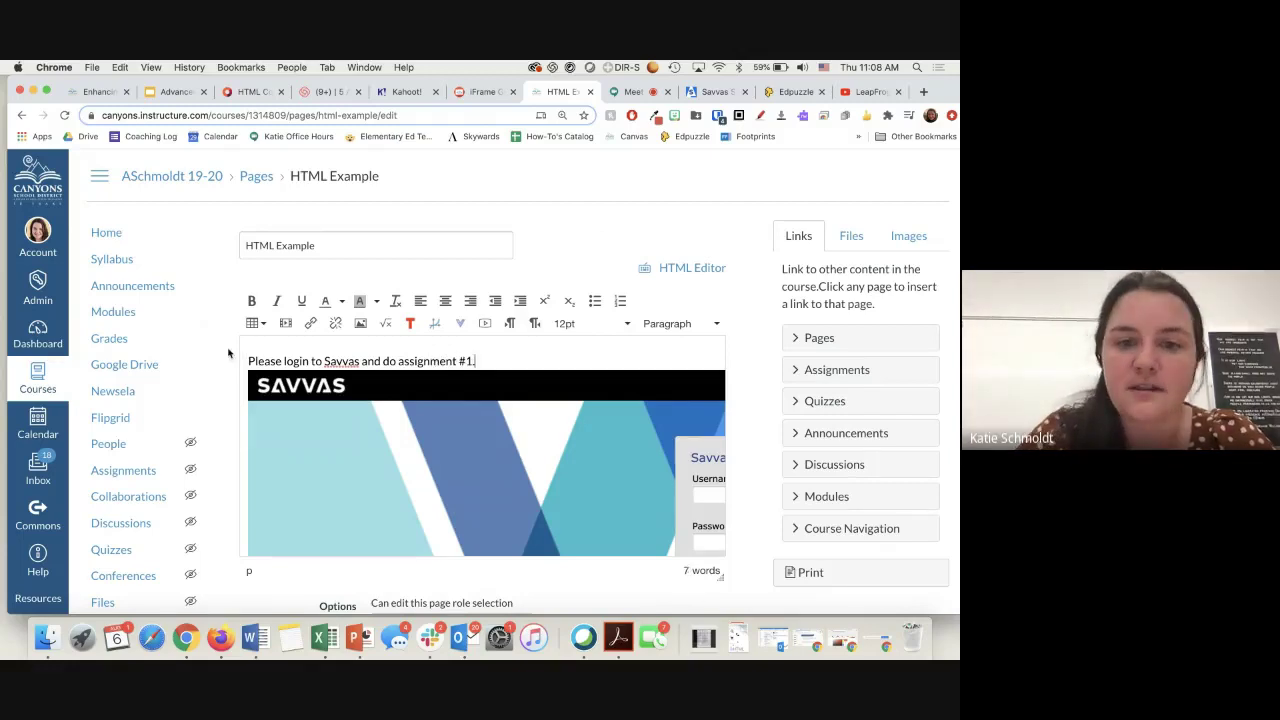
{"action": "scroll", "coordinate": [397, 488], "scroll_direction": "down", "scroll_amount": 5}
{"action": "scroll", "coordinate": [686, 568], "scroll_direction": "down", "scroll_amount": 3}
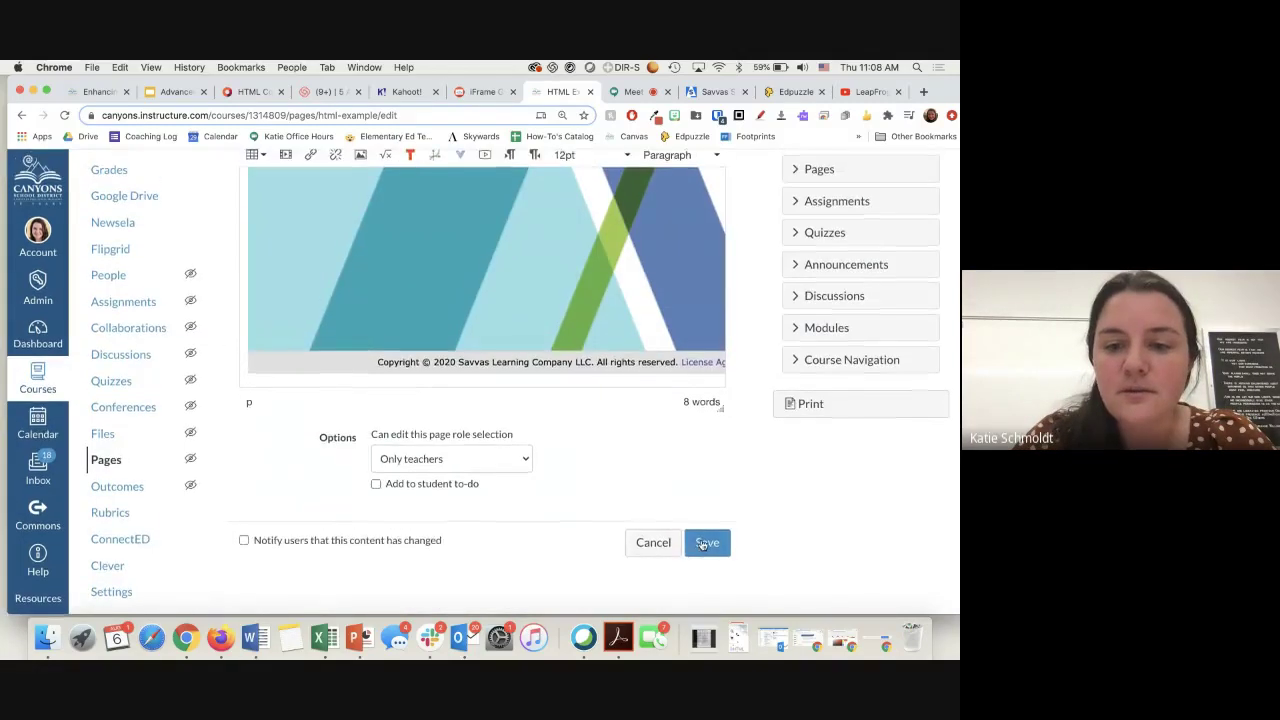
{"action": "left_click", "coordinate": [707, 542]}
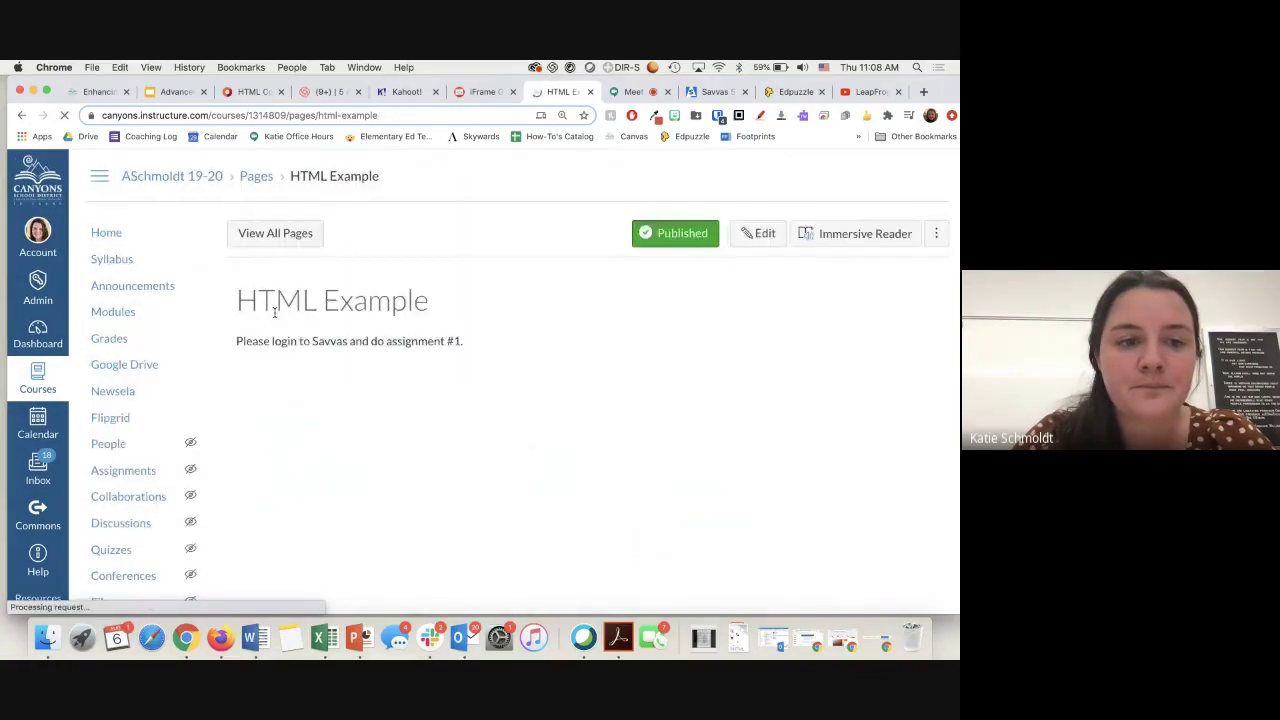
Step: Add a new assignment named 'Civil War' to the Google LTI module
{"action": "left_click", "coordinate": [106, 314]}
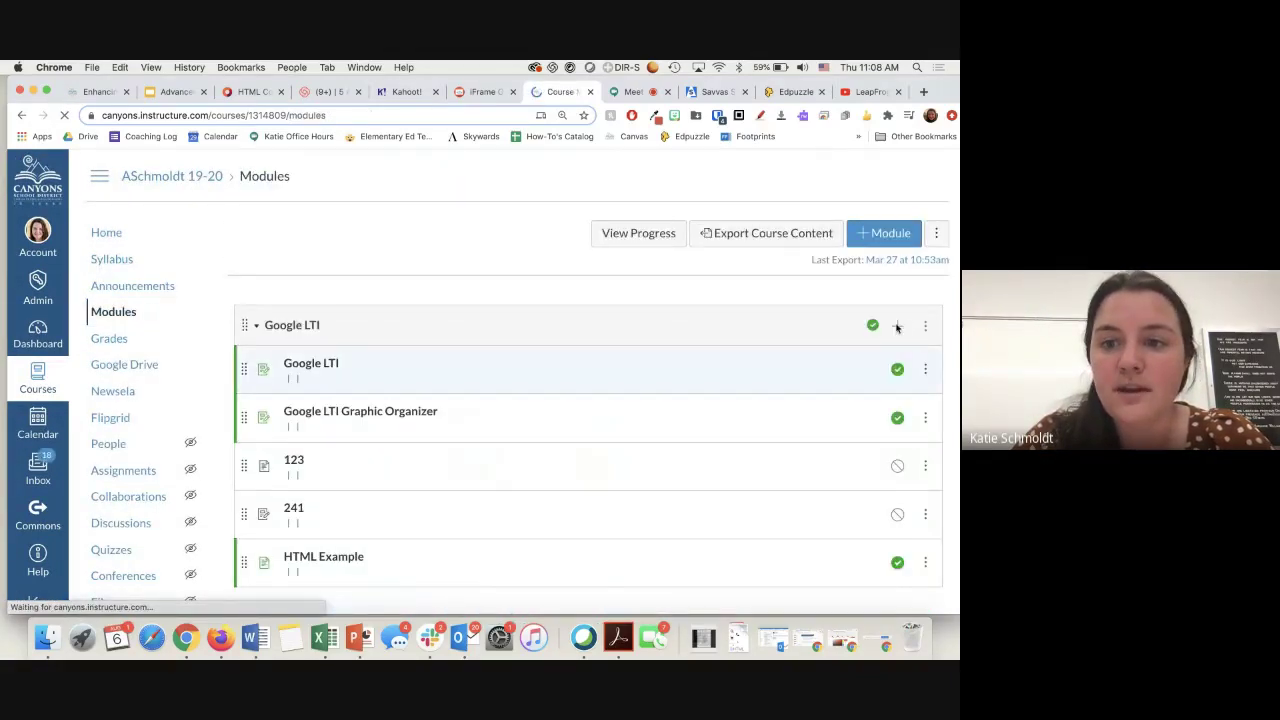
{"action": "left_click", "coordinate": [900, 328]}
{"action": "left_click", "coordinate": [340, 266]}
{"action": "left_click", "coordinate": [330, 264]}
{"action": "left_click", "coordinate": [302, 313]}
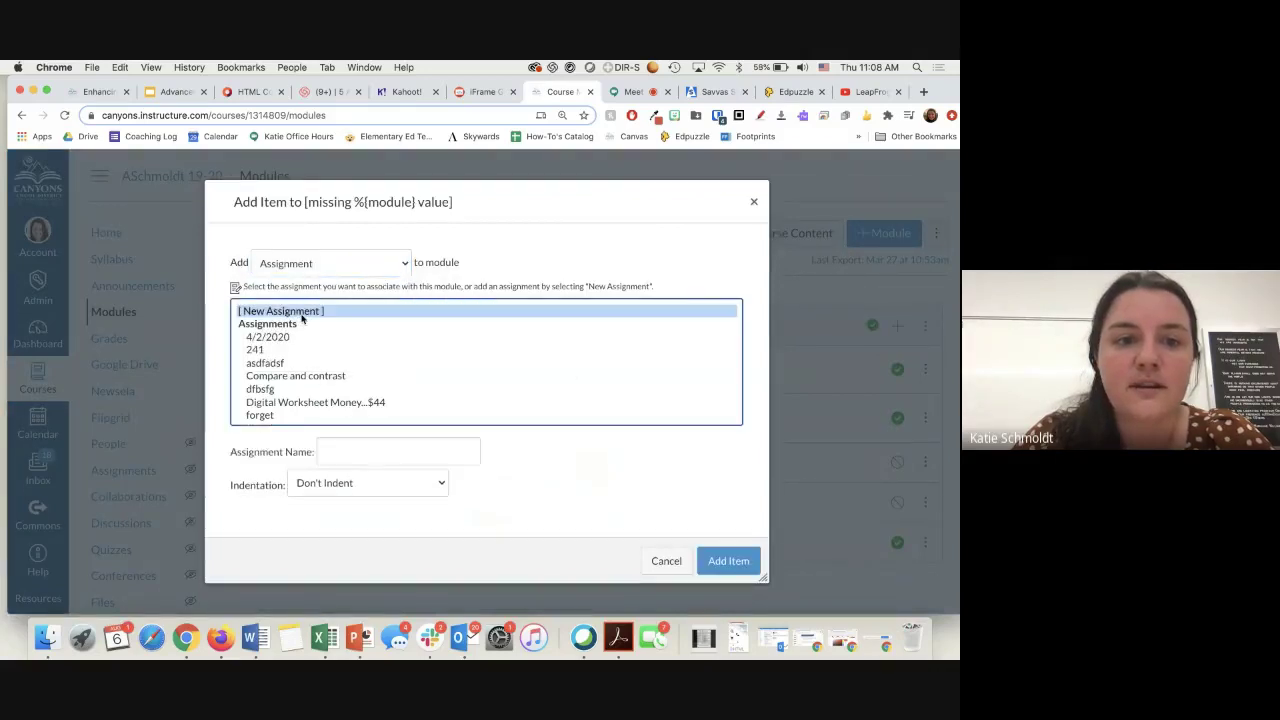
{"action": "left_click", "coordinate": [380, 443]}
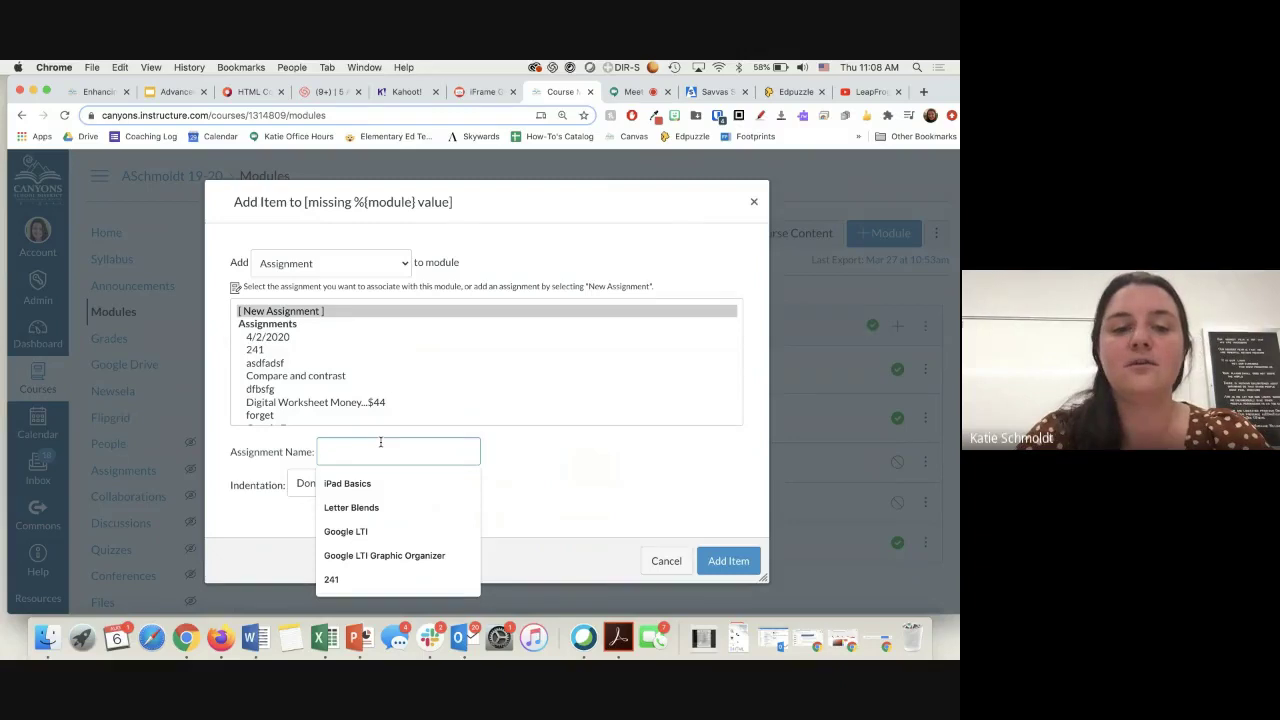
{"action": "type", "text": "Civil War"}
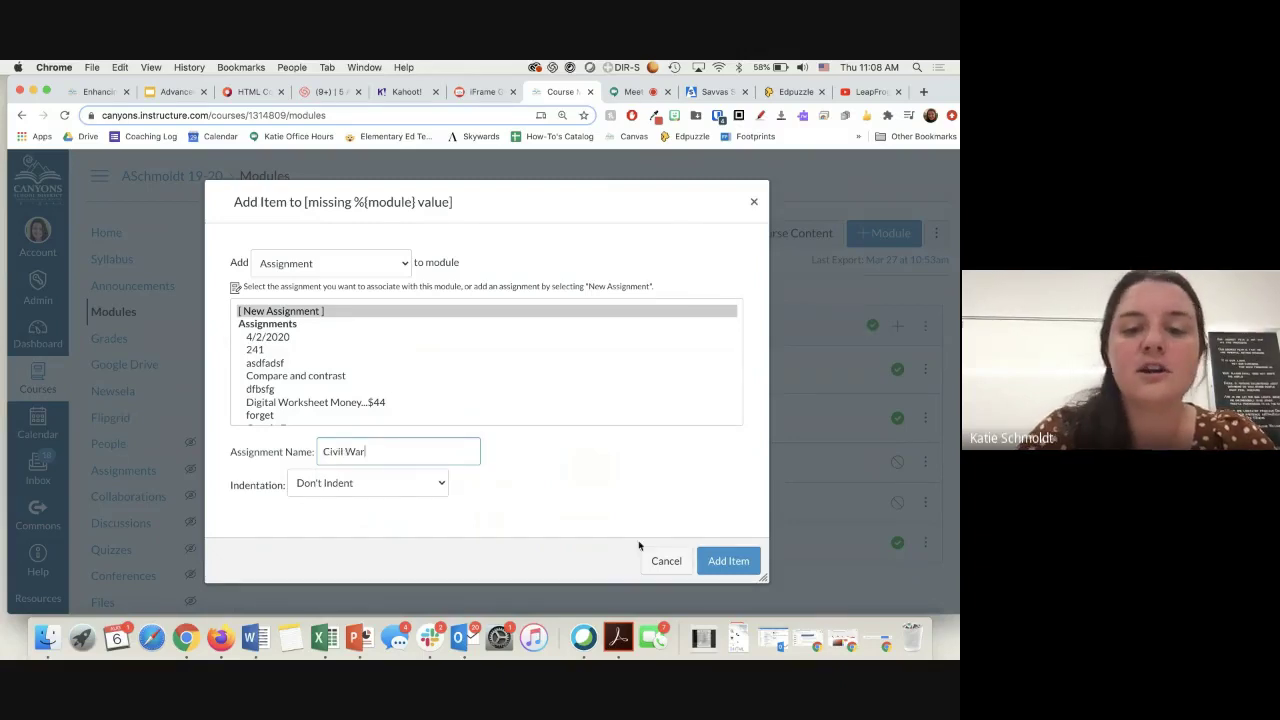
{"action": "left_click", "coordinate": [725, 560]}
Step: Open the Civil War assignment and put it into edit mode
{"action": "scroll", "coordinate": [464, 392], "scroll_direction": "down", "scroll_amount": 5}
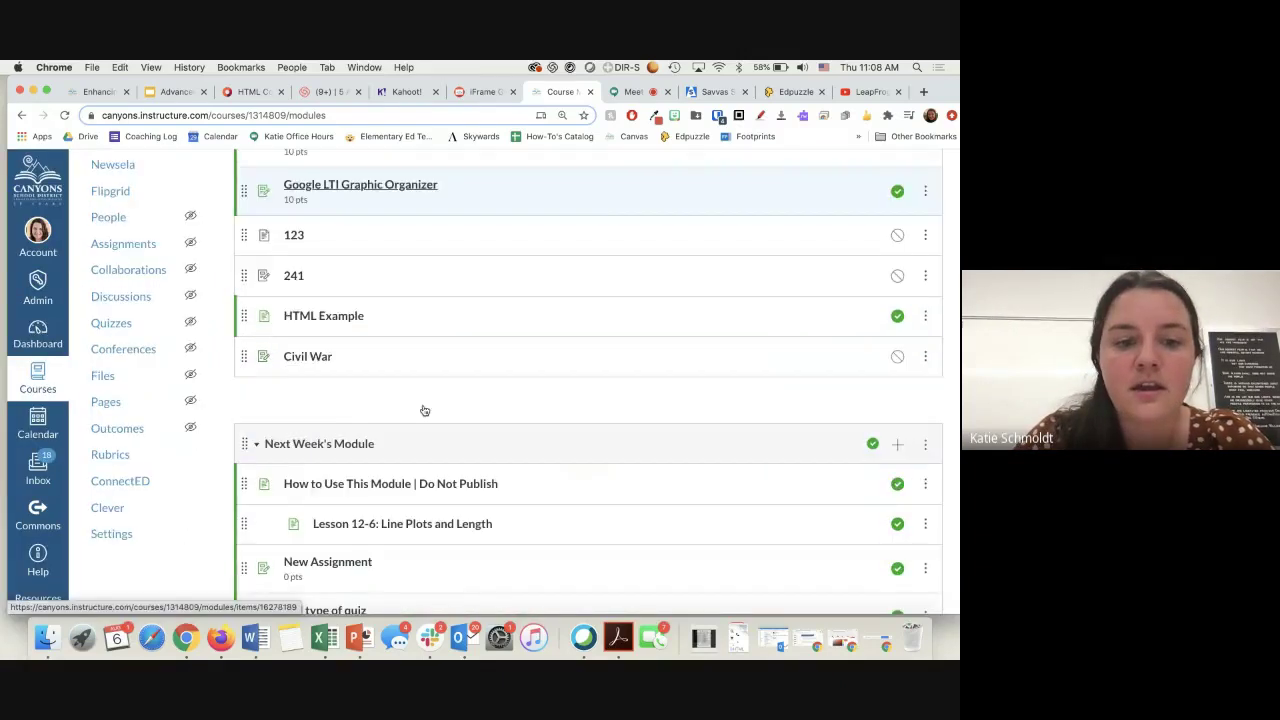
{"action": "left_click", "coordinate": [290, 356]}
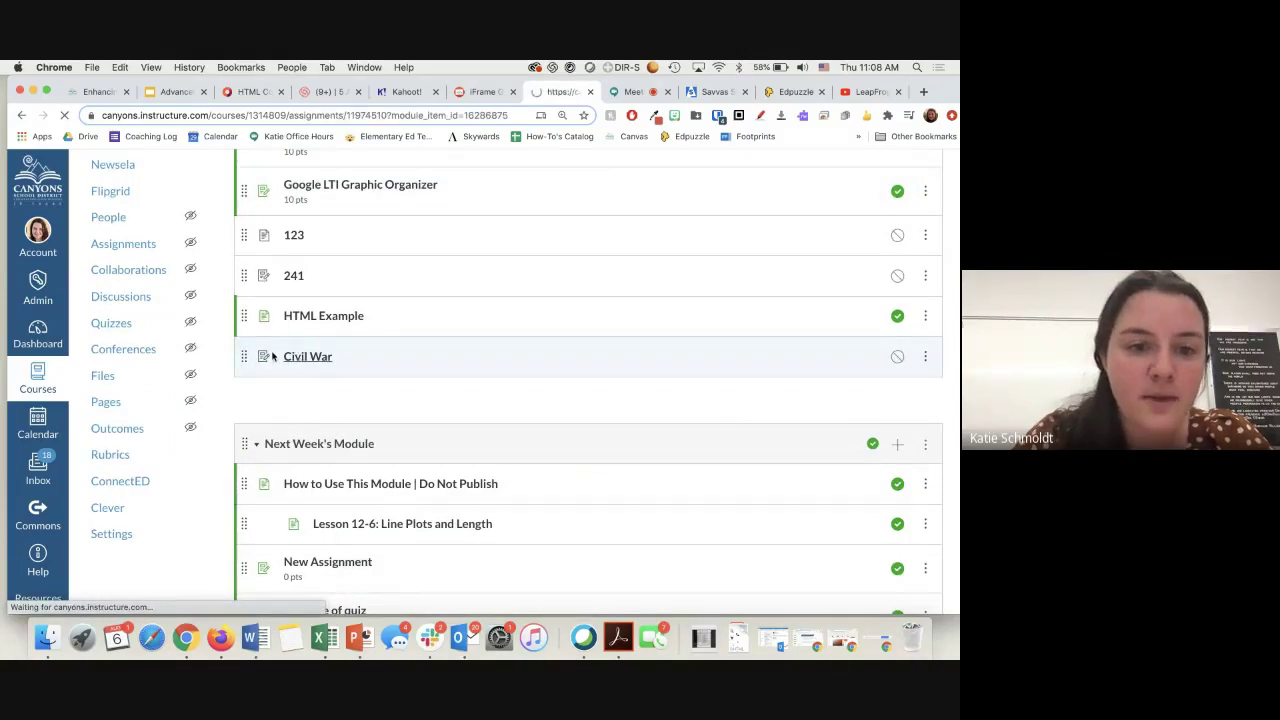
{"action": "left_click", "coordinate": [688, 236]}
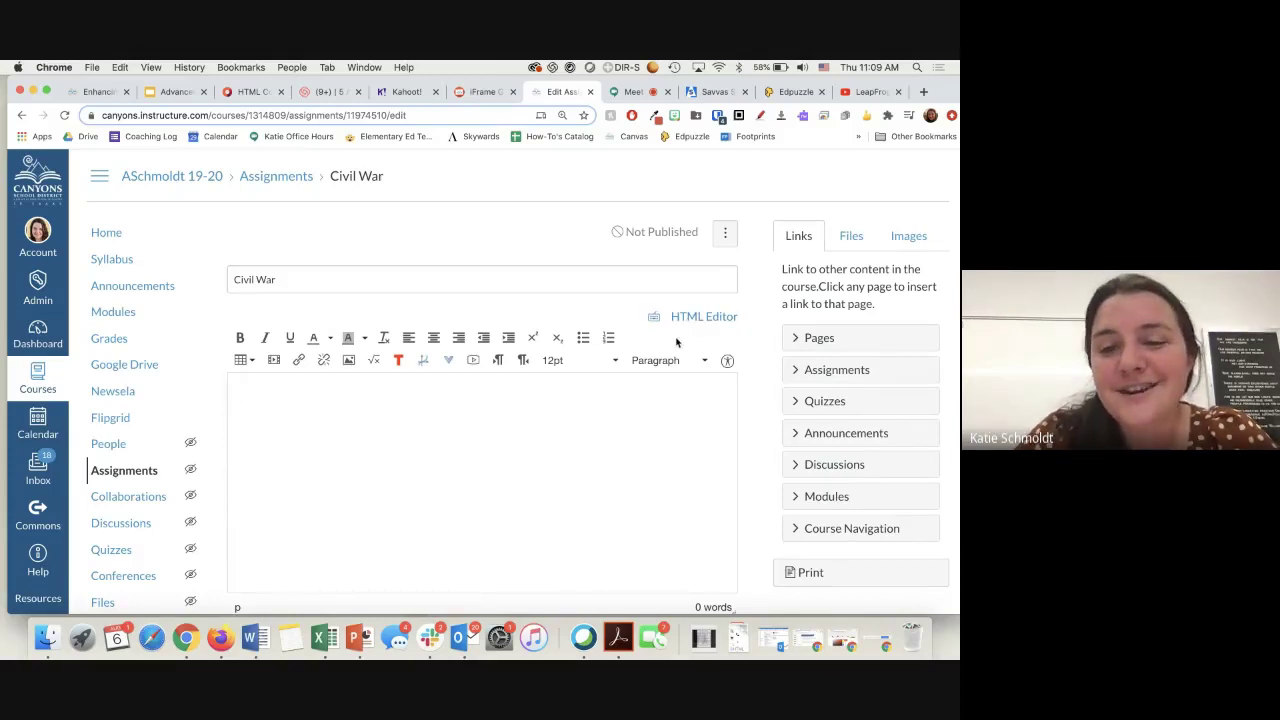
Step: Type 'Please view the below website and then wubmit 1 paragraph about what you learned.' as the description
{"action": "left_click", "coordinate": [703, 317]}
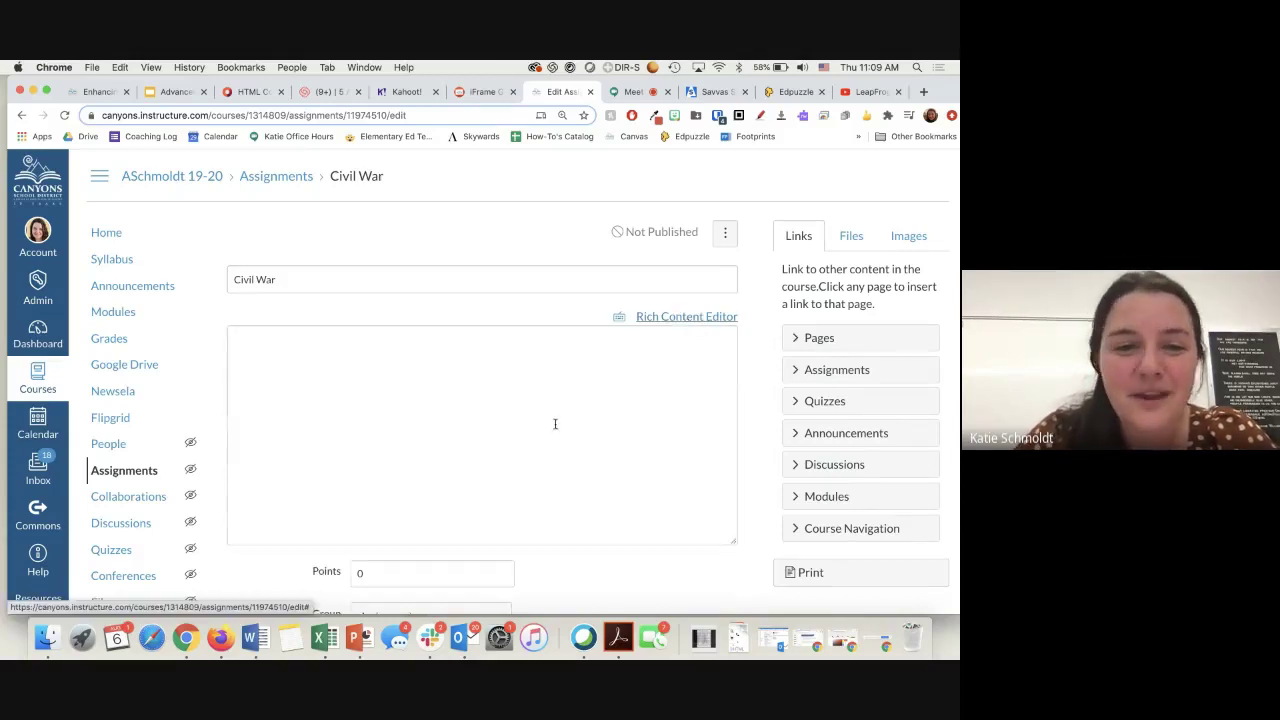
{"action": "left_click", "coordinate": [703, 317]}
{"action": "type", "text": "Please"}
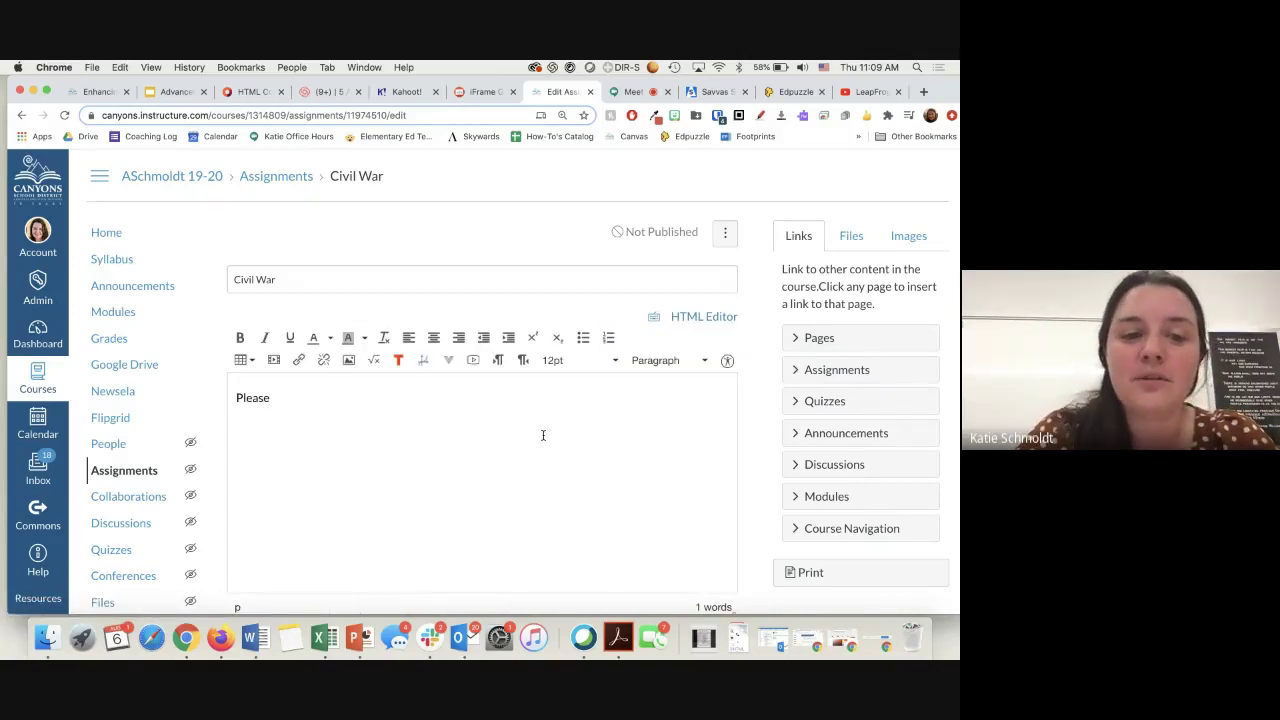
{"action": "type", "text": " view the belo"}
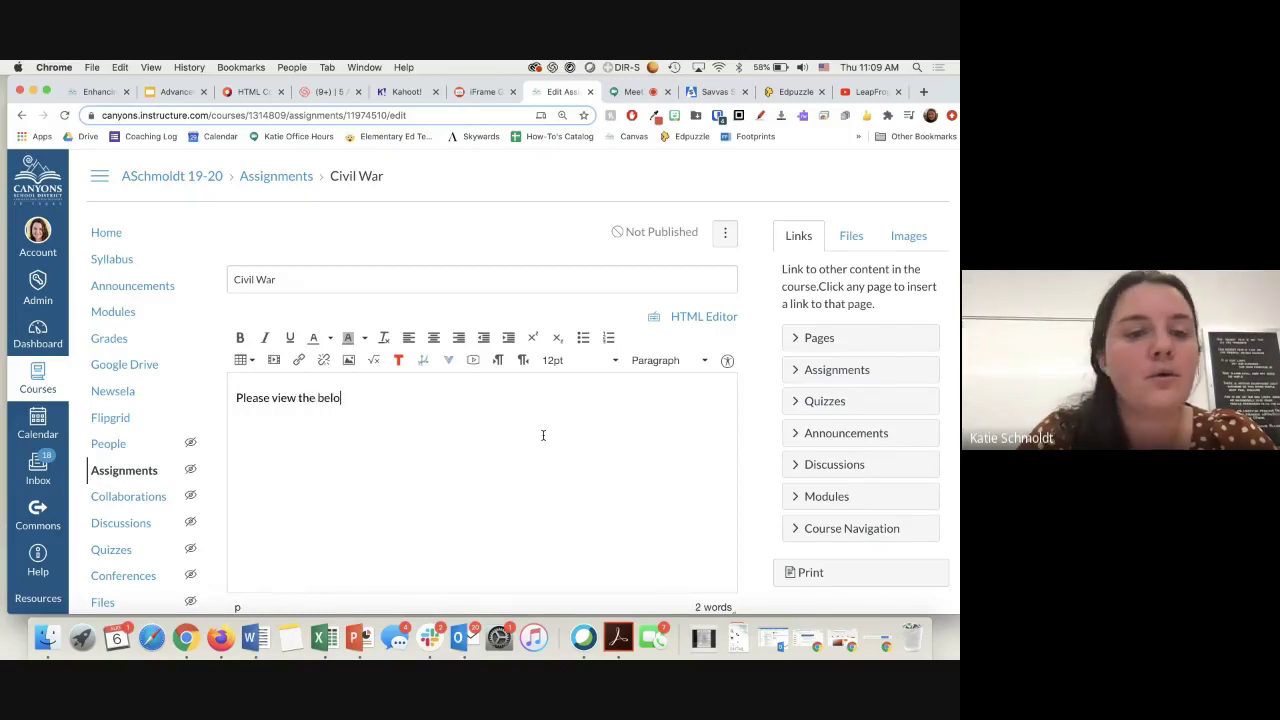
{"action": "type", "text": "w website and the"}
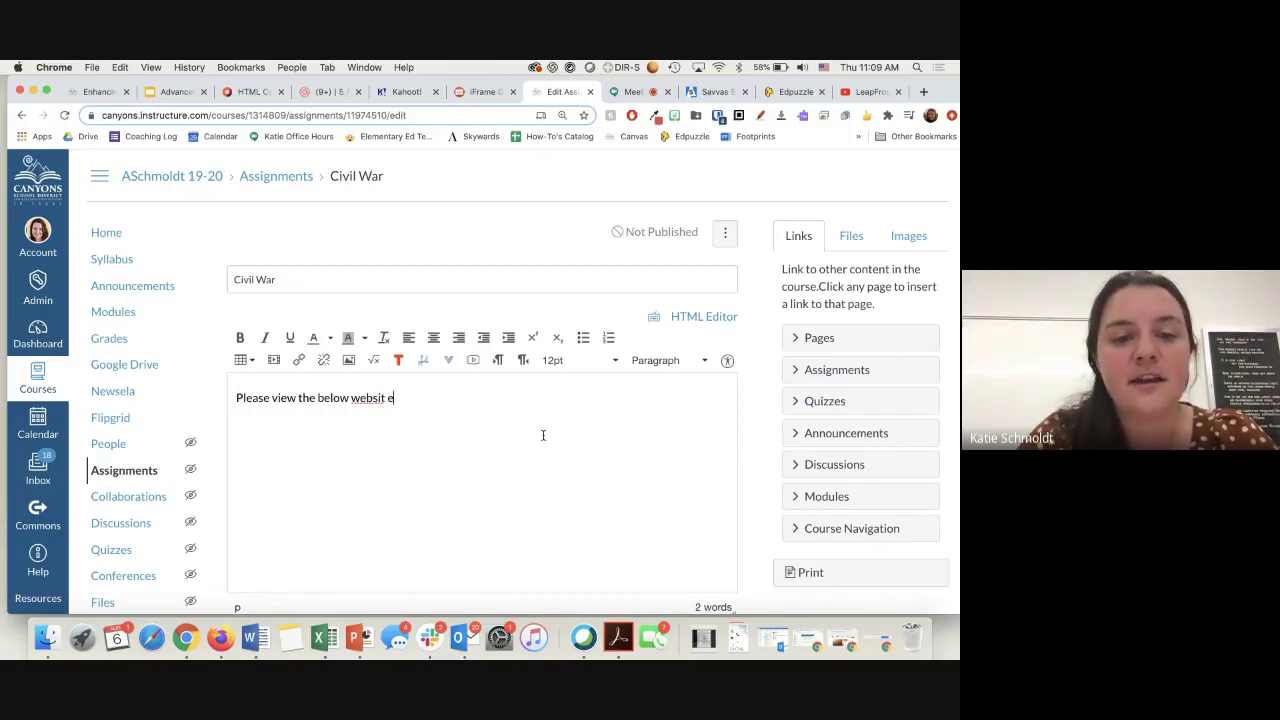
{"action": "type", "text": "n w"}
{"action": "type", "text": "ubmit 1 paragraph a"}
{"action": "type", "text": "bout what you lear"}
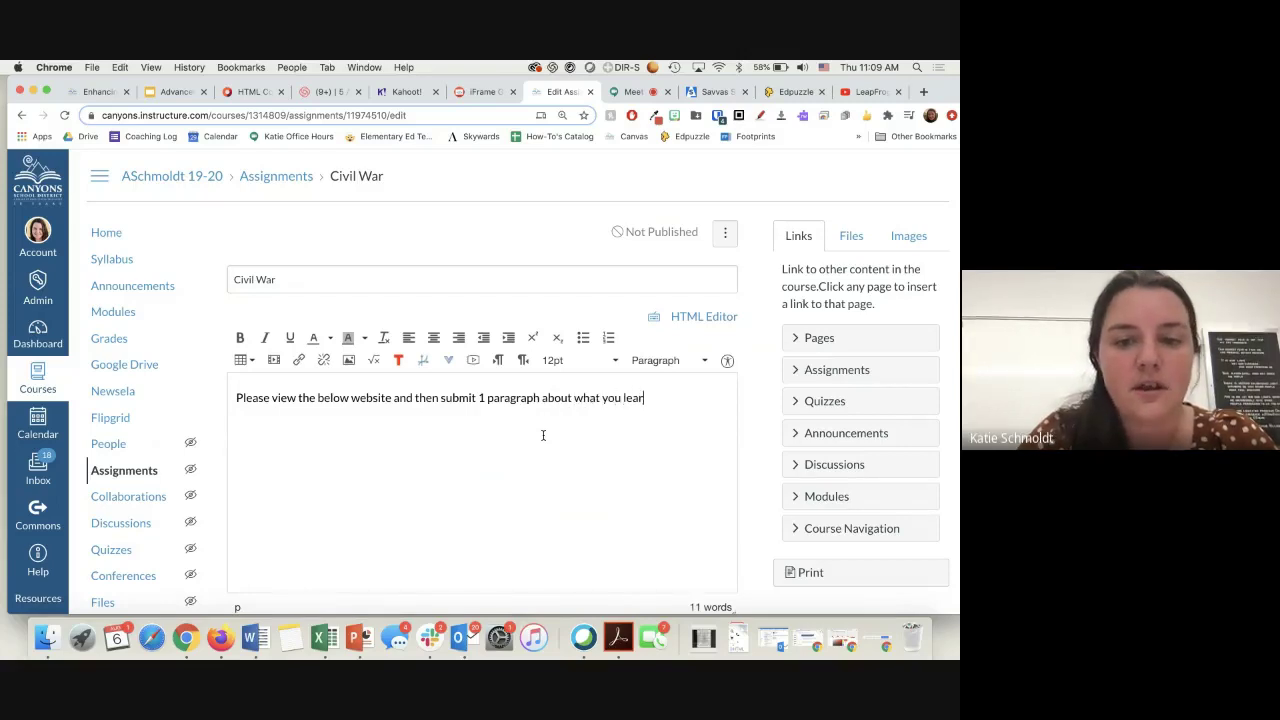
{"action": "type", "text": "ned."}
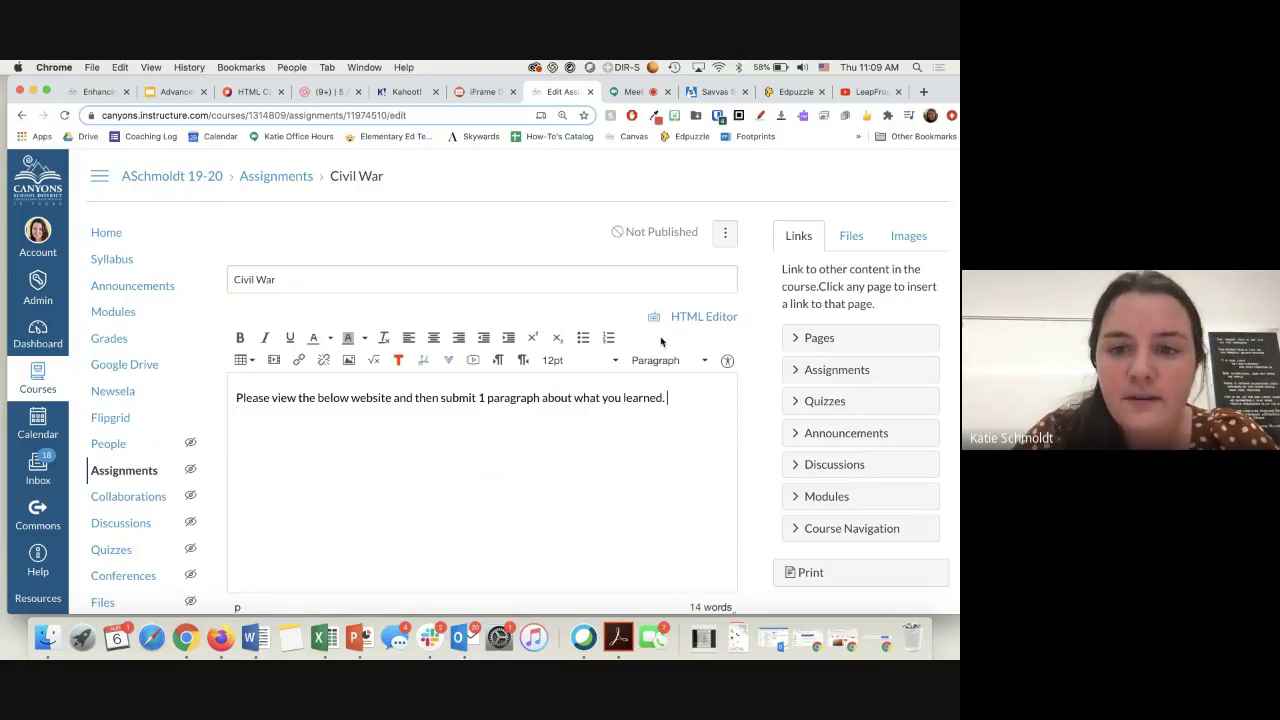
Step: Make the whole instruction paragraph bold, without underline
{"action": "triple_click", "coordinate": [578, 407]}
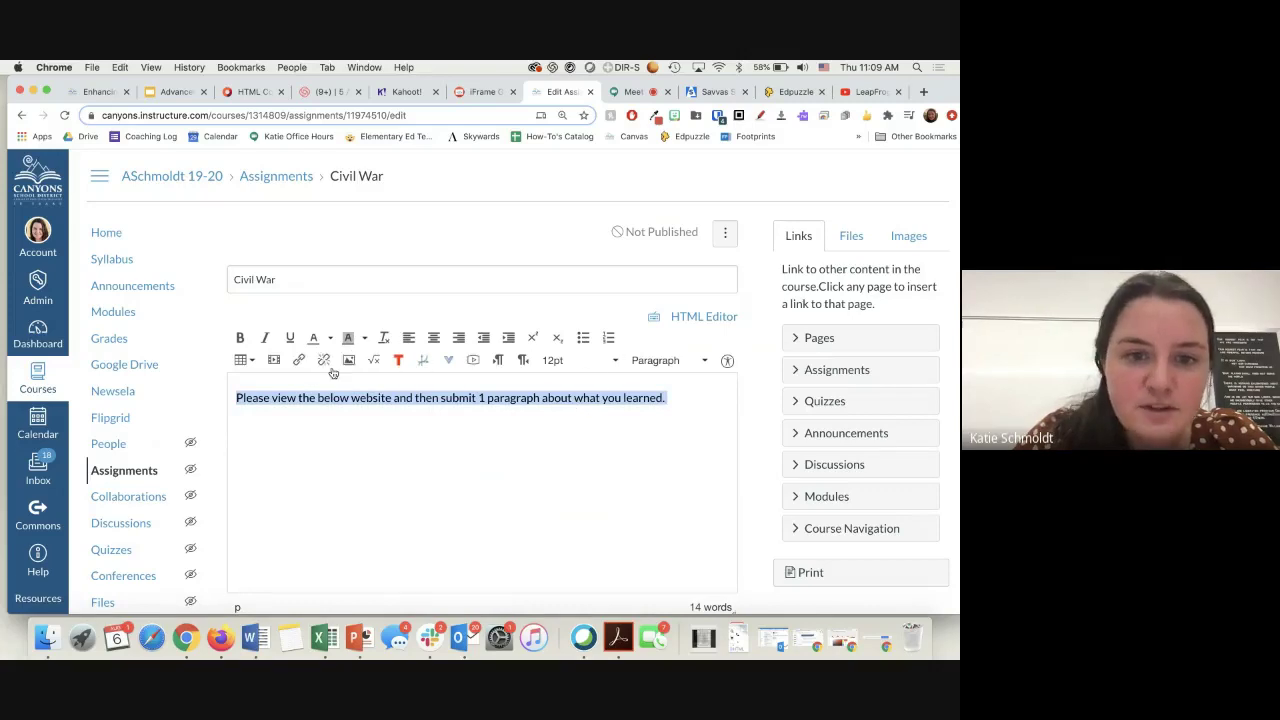
{"action": "left_click", "coordinate": [240, 337]}
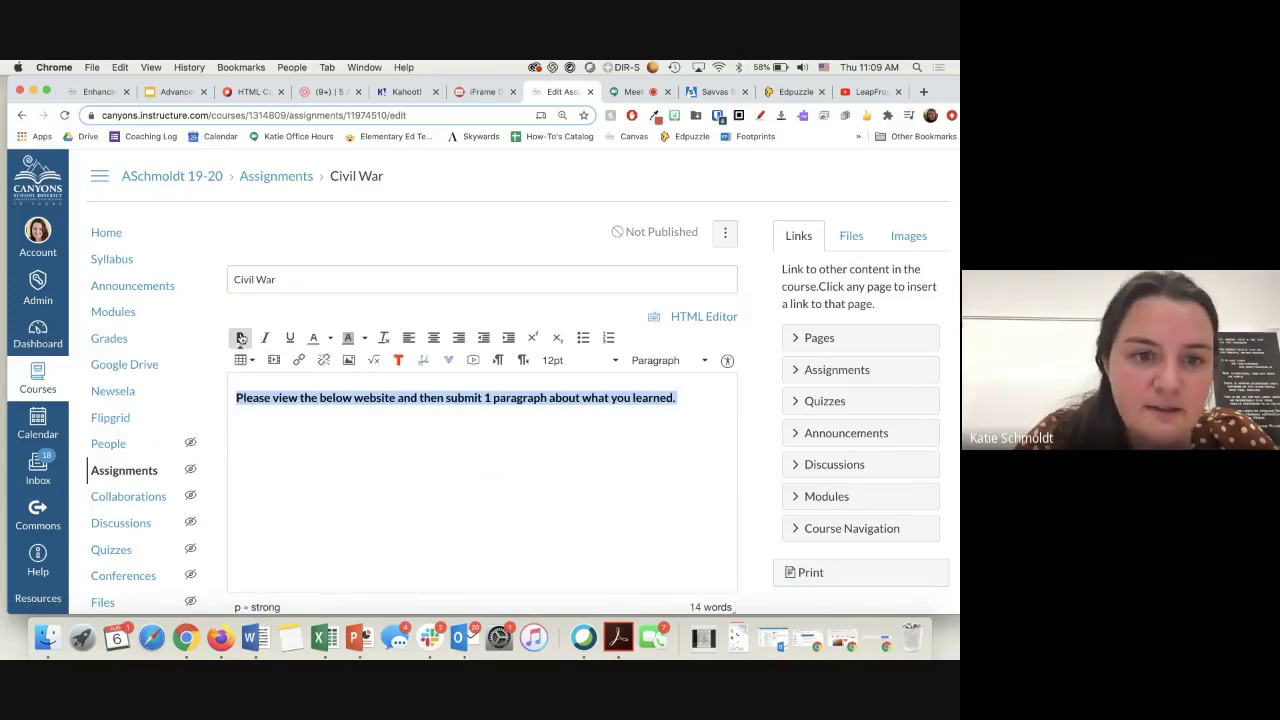
{"action": "left_click", "coordinate": [291, 337]}
{"action": "left_click", "coordinate": [291, 337]}
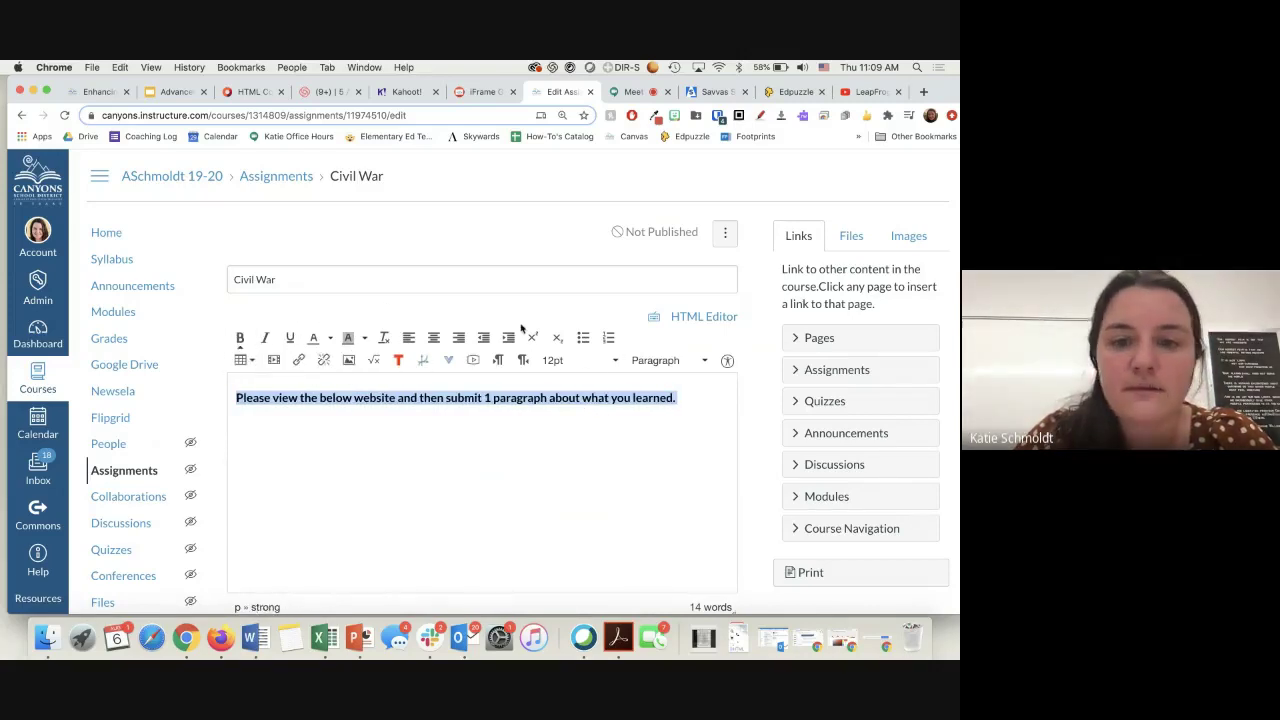
Step: Show the description as HTML source and highlight the opening <p> tag
{"action": "left_click", "coordinate": [686, 317]}
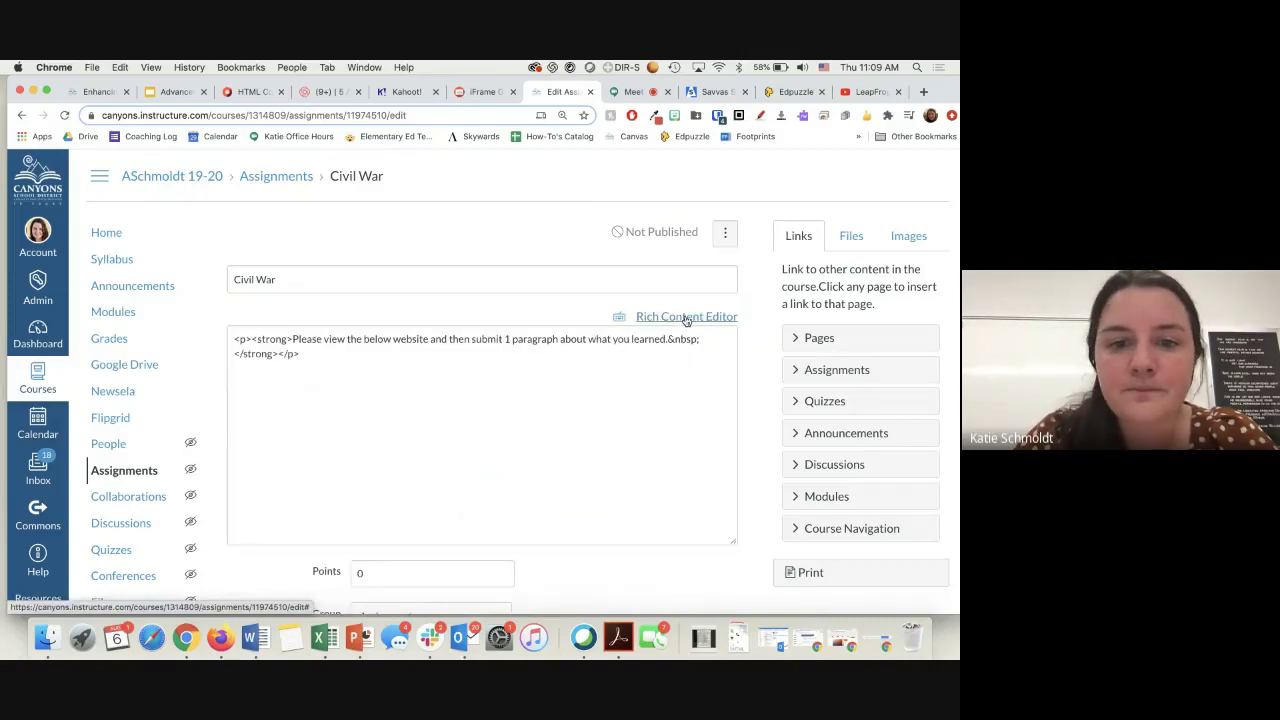
{"action": "left_click", "coordinate": [230, 342]}
{"action": "left_click_drag", "start_coordinate": [234, 340], "coordinate": [295, 340]}
{"action": "key", "text": "super+a"}
{"action": "key", "text": "Right"}
{"action": "left_click", "coordinate": [286, 354]}
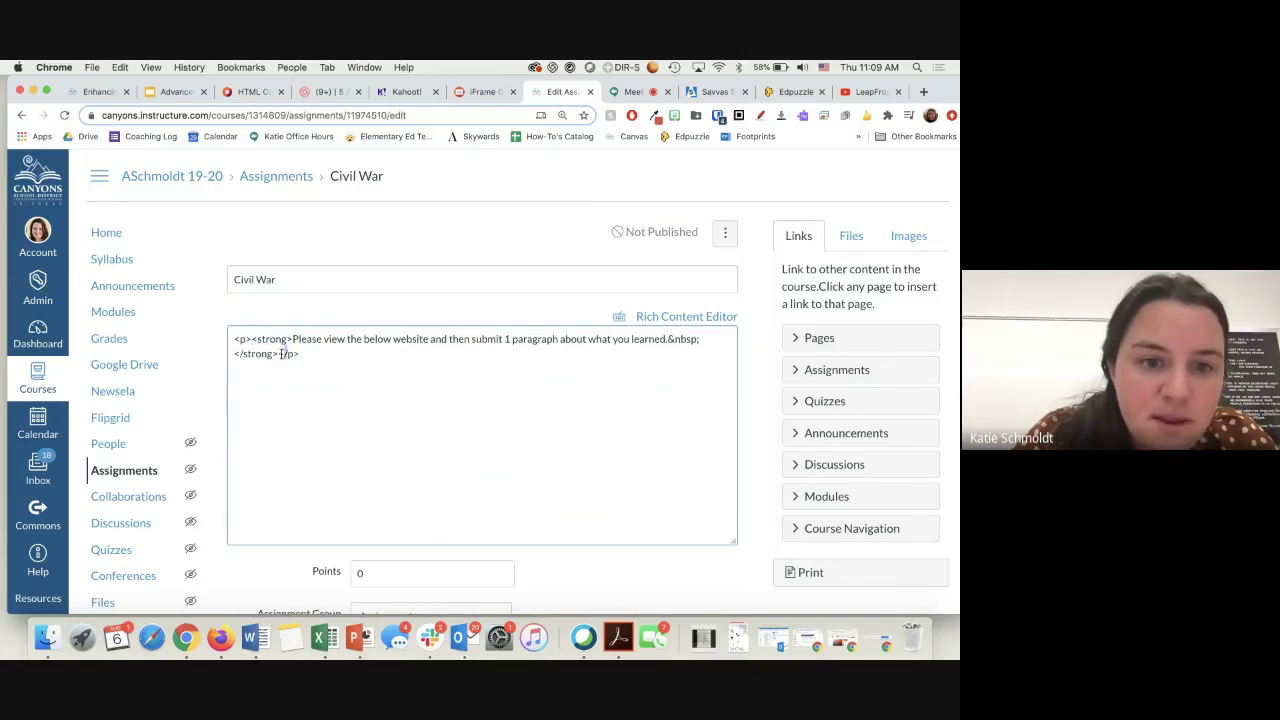
{"action": "left_click_drag", "start_coordinate": [234, 340], "coordinate": [311, 356]}
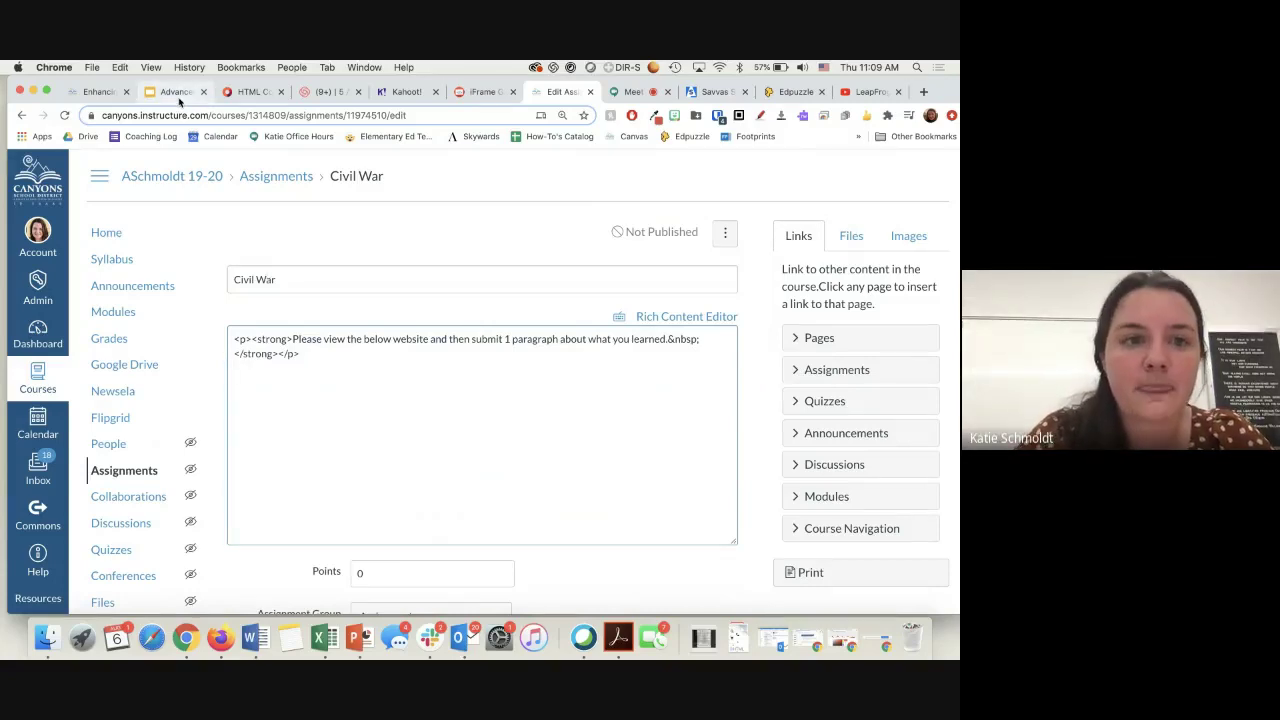
Step: Copy the iframe code template from the Google Slides slide into the assignment's HTML source
{"action": "left_click", "coordinate": [180, 92]}
{"action": "left_click", "coordinate": [496, 420]}
{"action": "left_click_drag", "start_coordinate": [334, 430], "coordinate": [323, 378]}
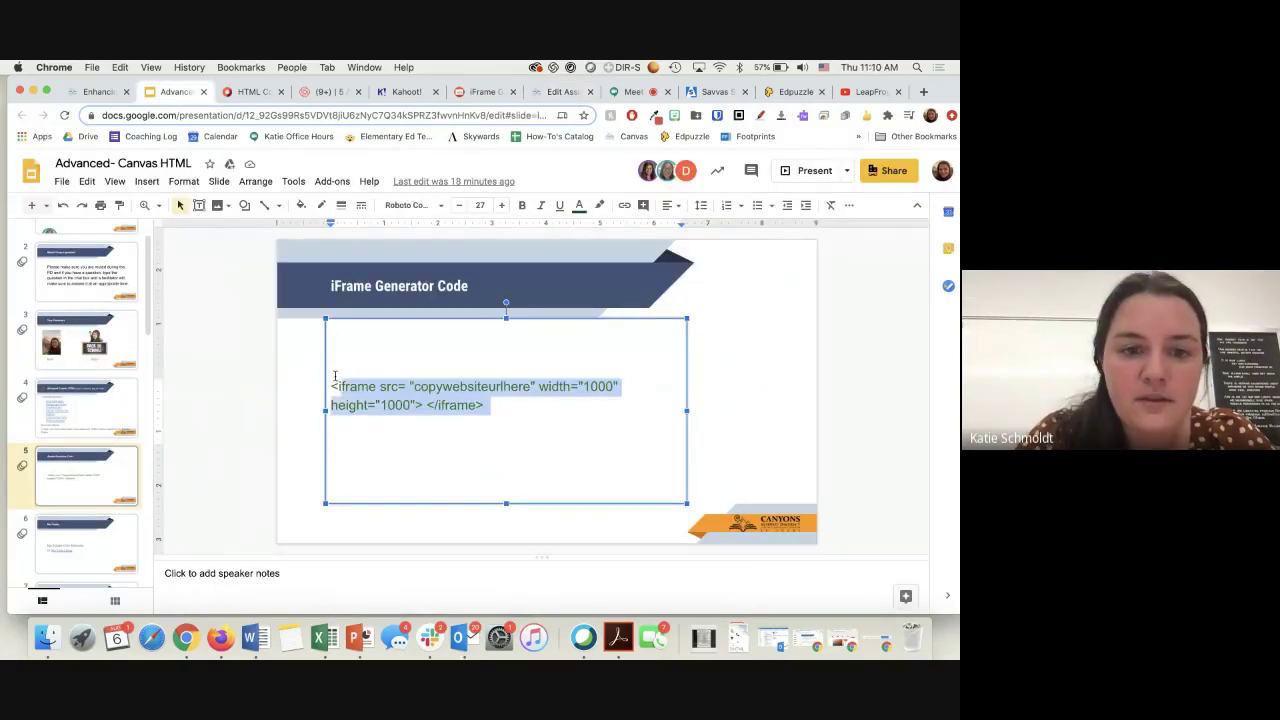
{"action": "left_click", "coordinate": [541, 96]}
{"action": "type", "text": "<iframe src= \"copywebsiteurlhere\" width=\"1000\" height=\"1000\"> </iframe>"}
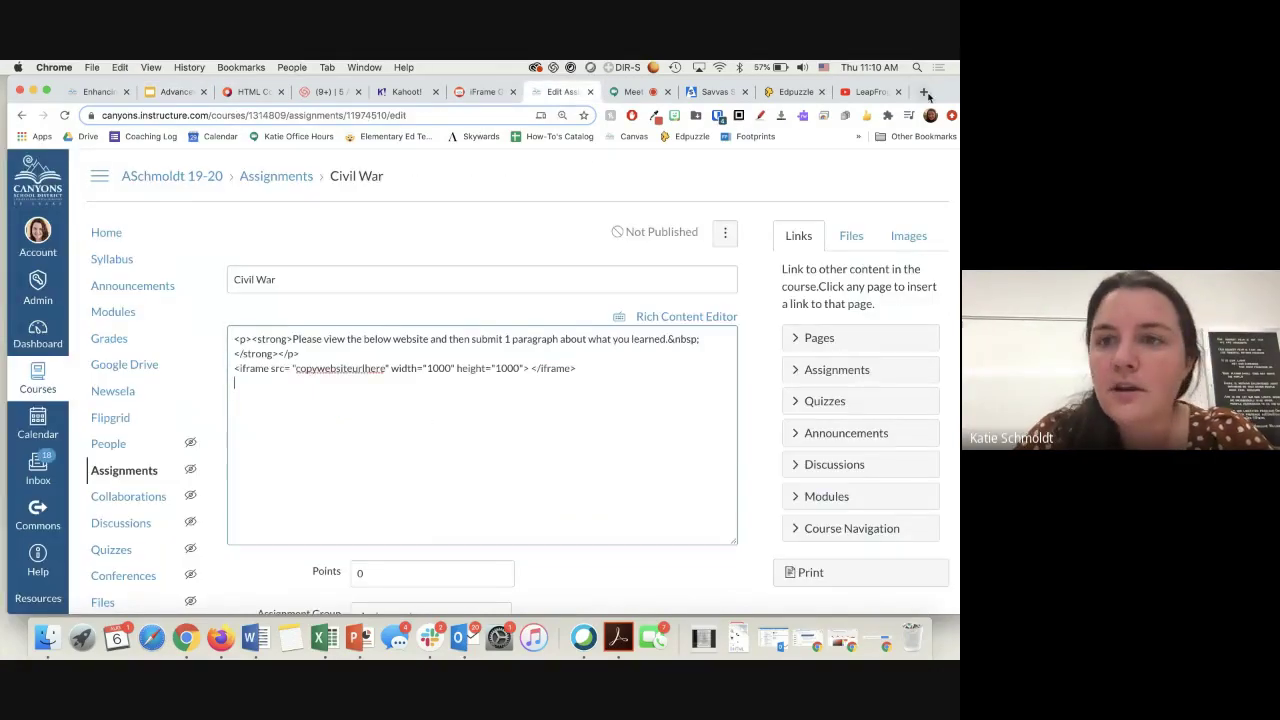
{"action": "left_click", "coordinate": [925, 92]}
Step: Search 'civil war' and paste the History.com article address over copywebsiteurlhere in the iframe
{"action": "type", "text": "civil war"}
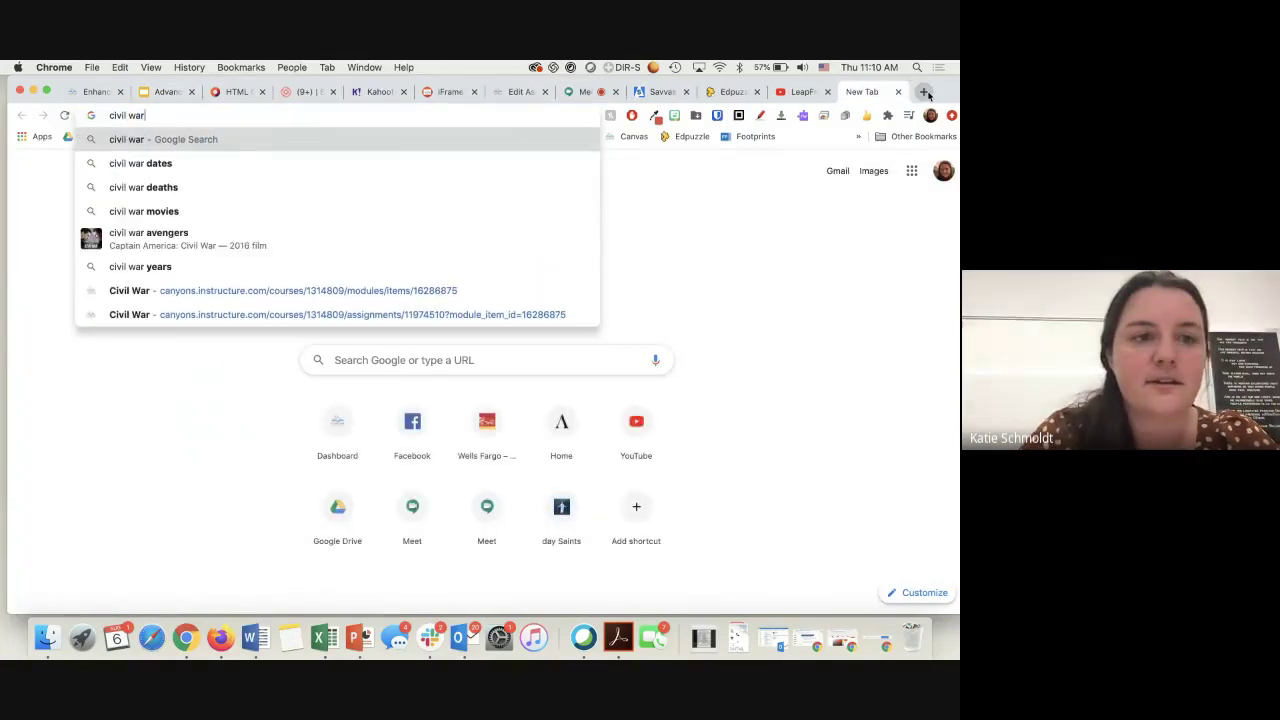
{"action": "key", "text": "Return"}
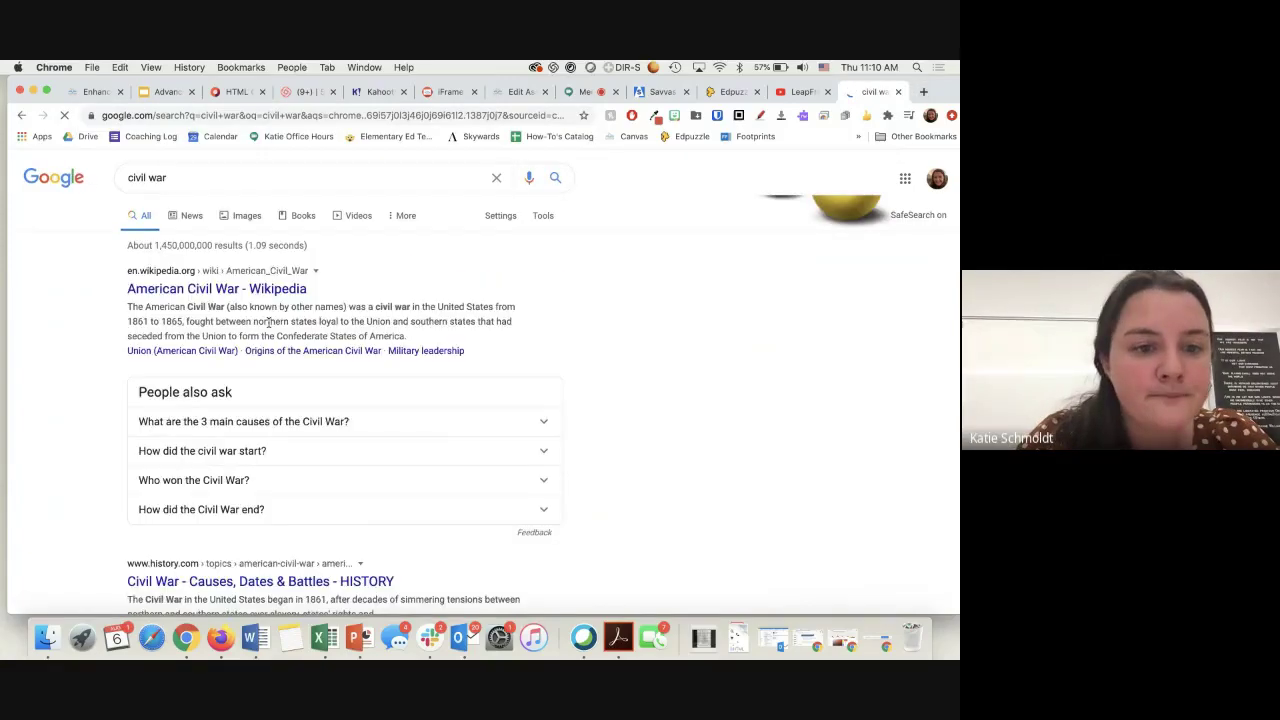
{"action": "scroll", "coordinate": [190, 485], "scroll_direction": "down", "scroll_amount": 5}
{"action": "left_click", "coordinate": [214, 345]}
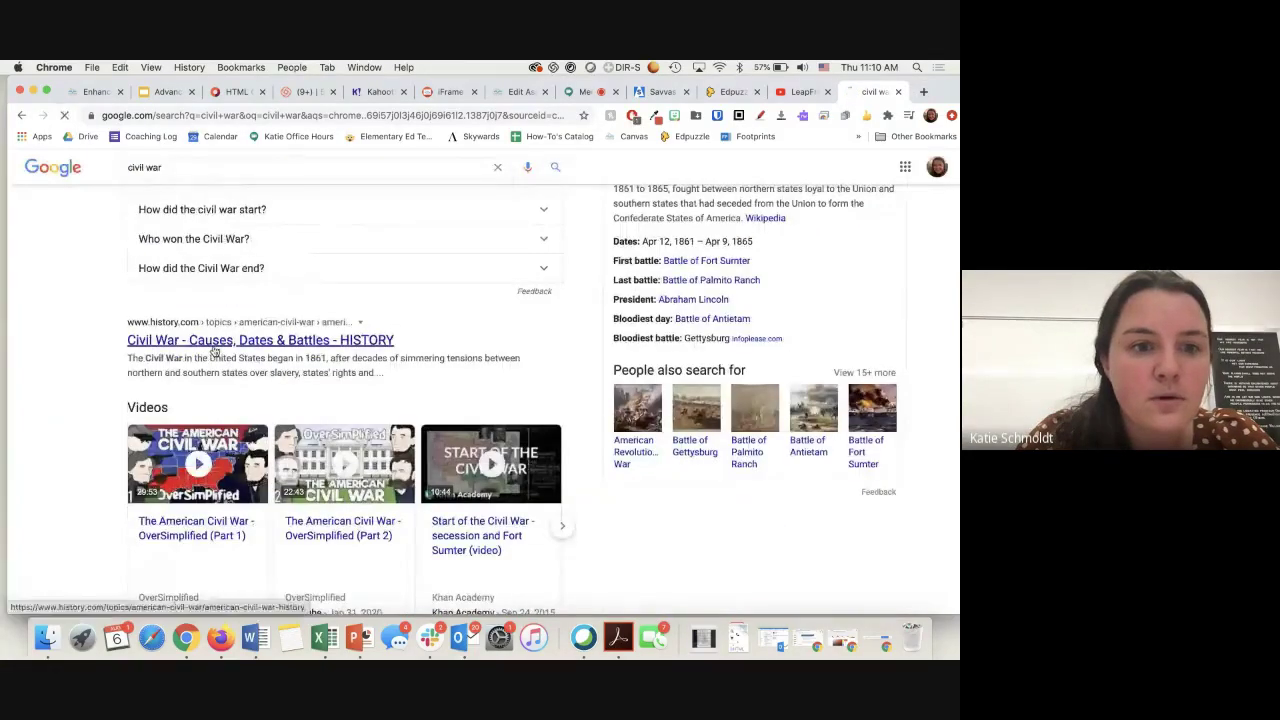
{"action": "left_click", "coordinate": [166, 117]}
{"action": "key", "text": "super+c"}
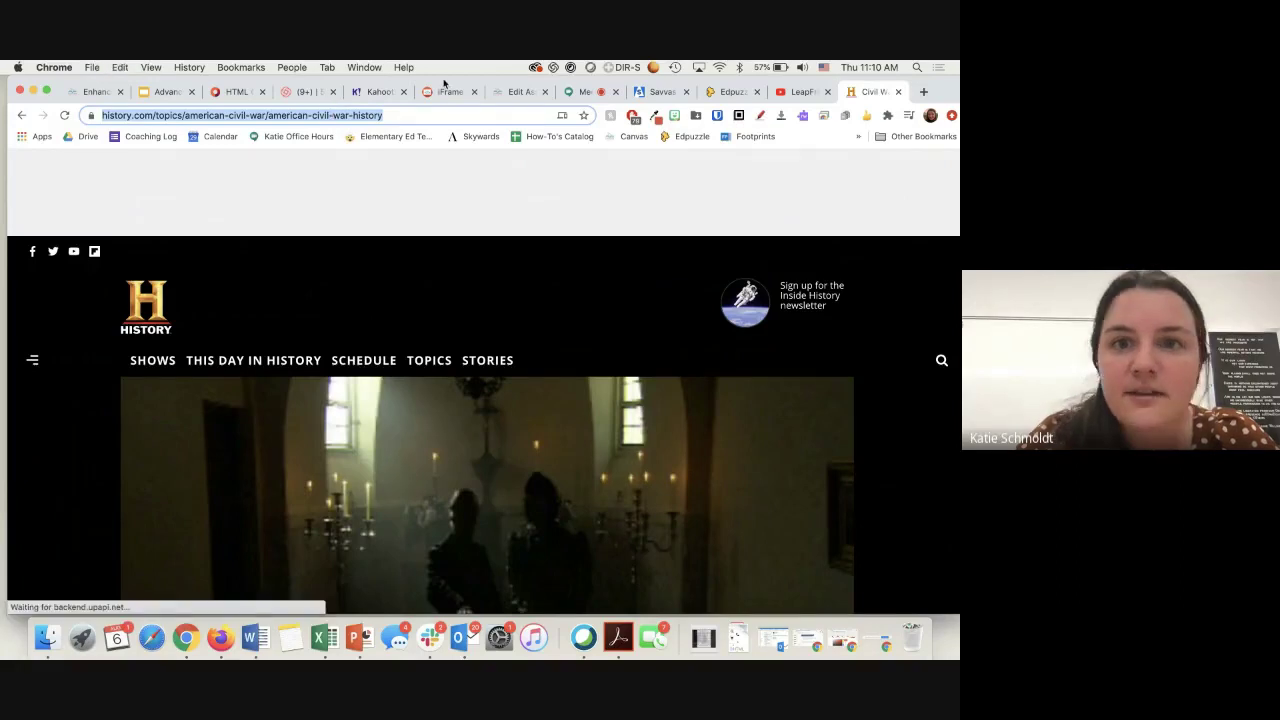
{"action": "left_click", "coordinate": [518, 92]}
{"action": "left_click_drag", "start_coordinate": [385, 368], "coordinate": [295, 369]}
{"action": "key", "text": "super+v"}
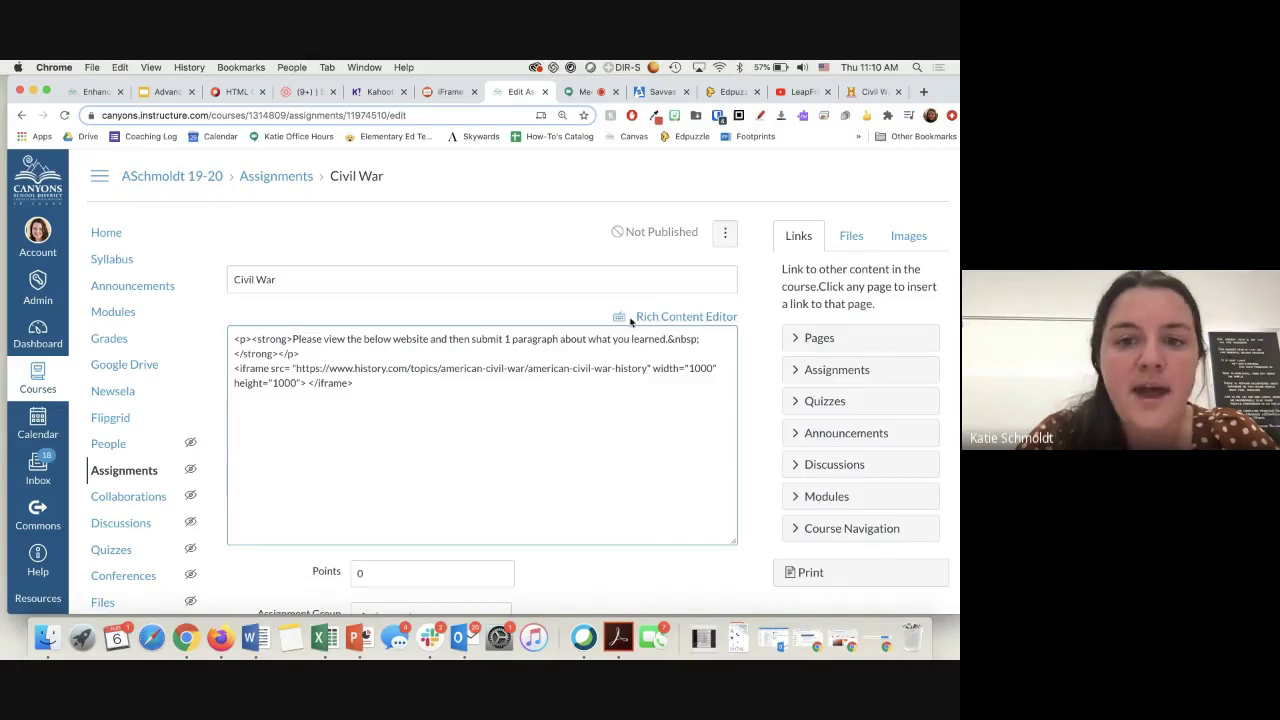
Step: Return to the rich content view and save the Civil War assignment
{"action": "left_click", "coordinate": [663, 320]}
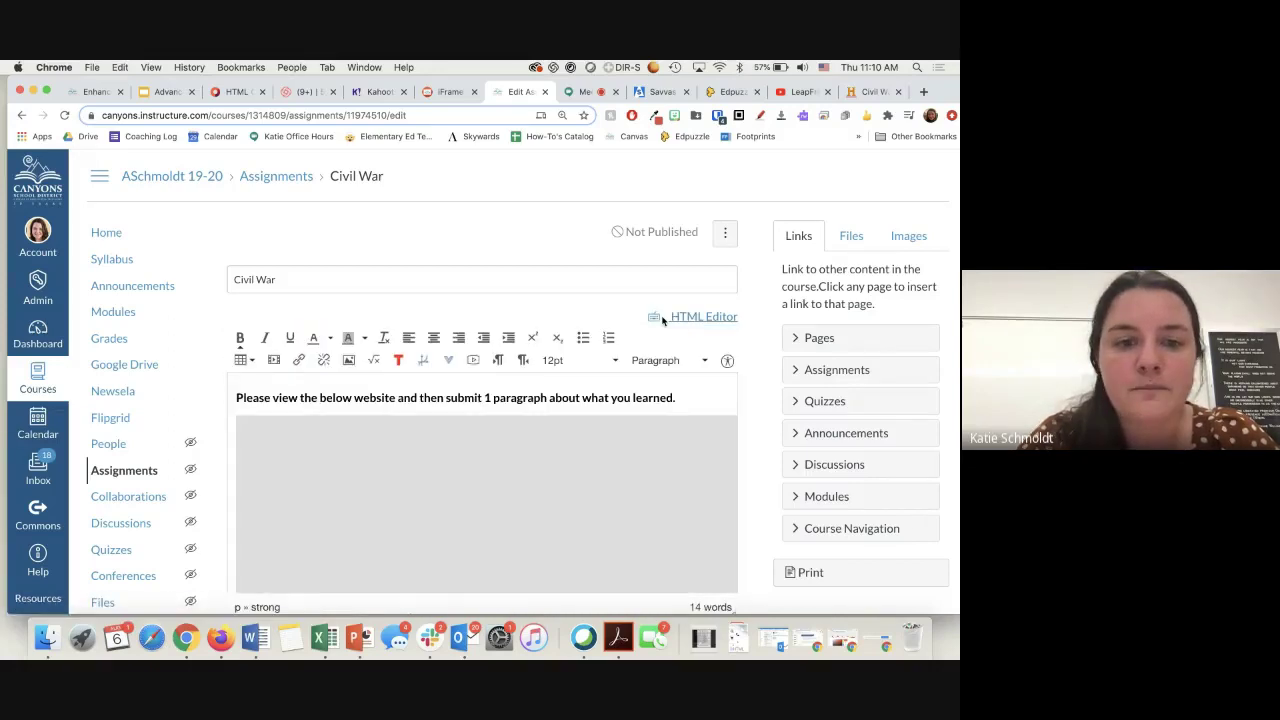
{"action": "scroll", "coordinate": [663, 320], "scroll_direction": "down", "scroll_amount": 1}
{"action": "scroll", "coordinate": [663, 405], "scroll_direction": "down", "scroll_amount": 3}
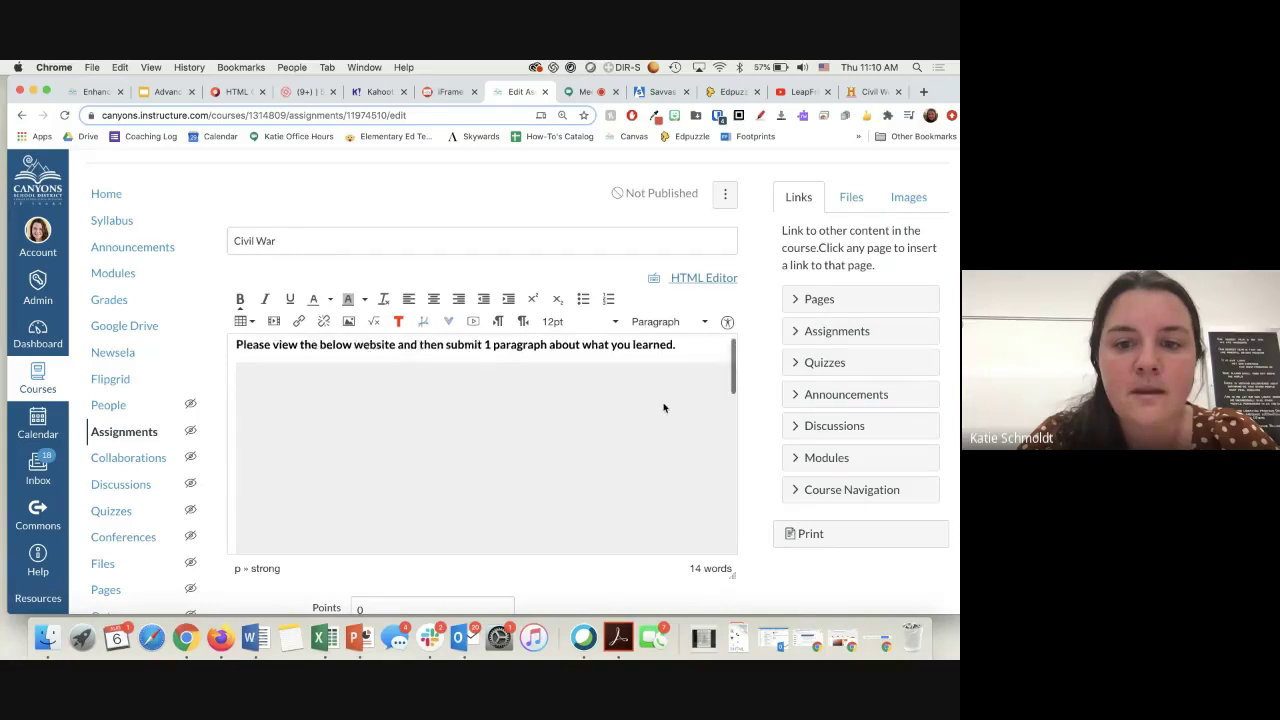
{"action": "scroll", "coordinate": [664, 410], "scroll_direction": "up", "scroll_amount": 1}
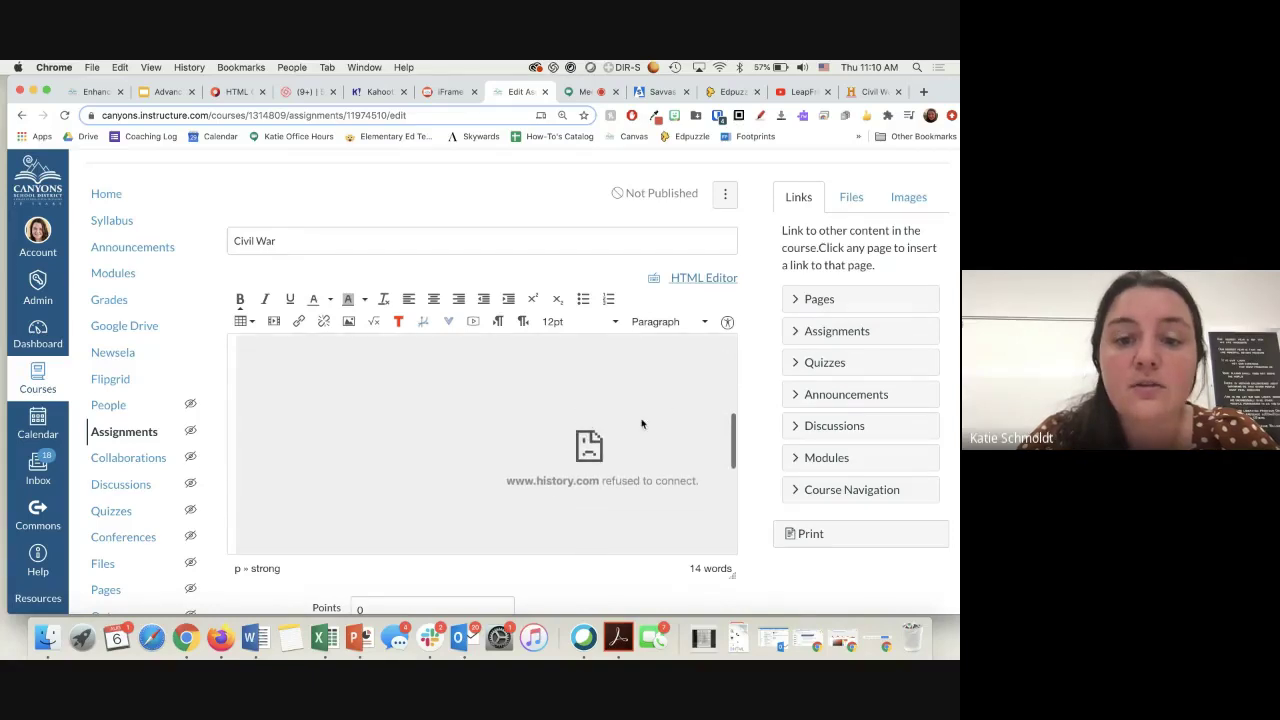
{"action": "scroll", "coordinate": [626, 478], "scroll_direction": "down", "scroll_amount": 2}
{"action": "scroll", "coordinate": [651, 423], "scroll_direction": "down", "scroll_amount": 2}
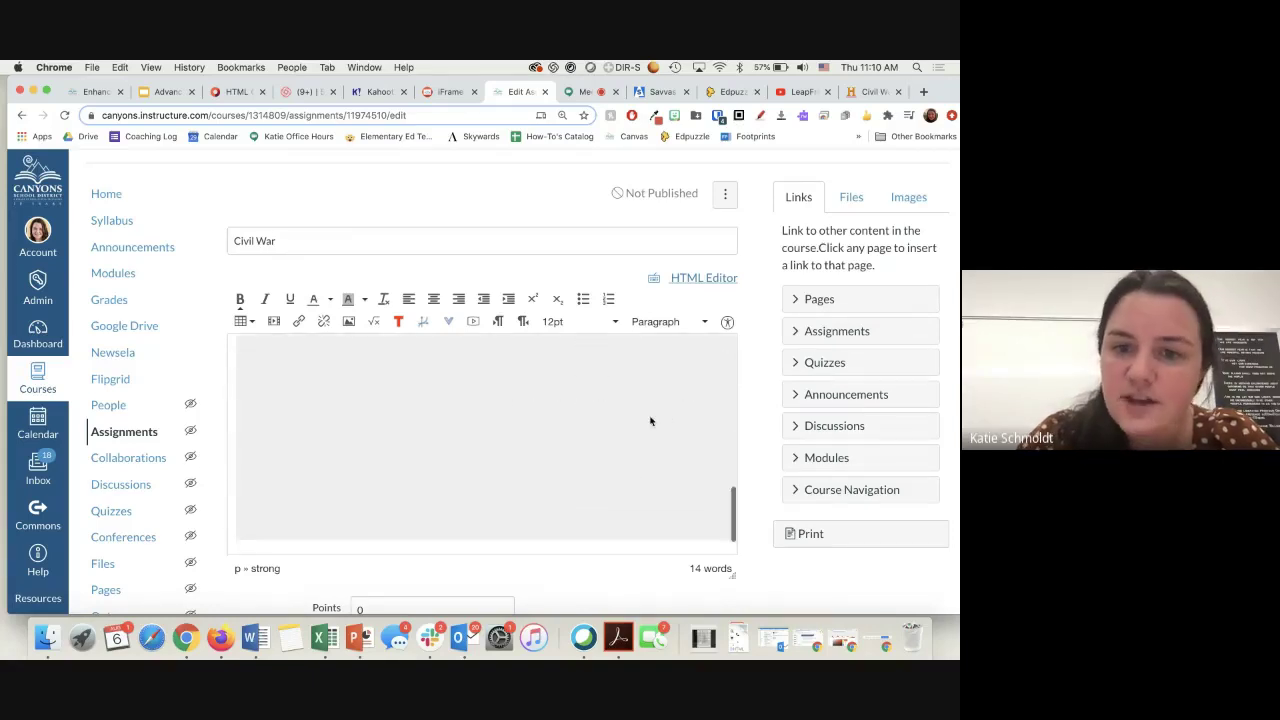
{"action": "scroll", "coordinate": [743, 492], "scroll_direction": "down", "scroll_amount": 10}
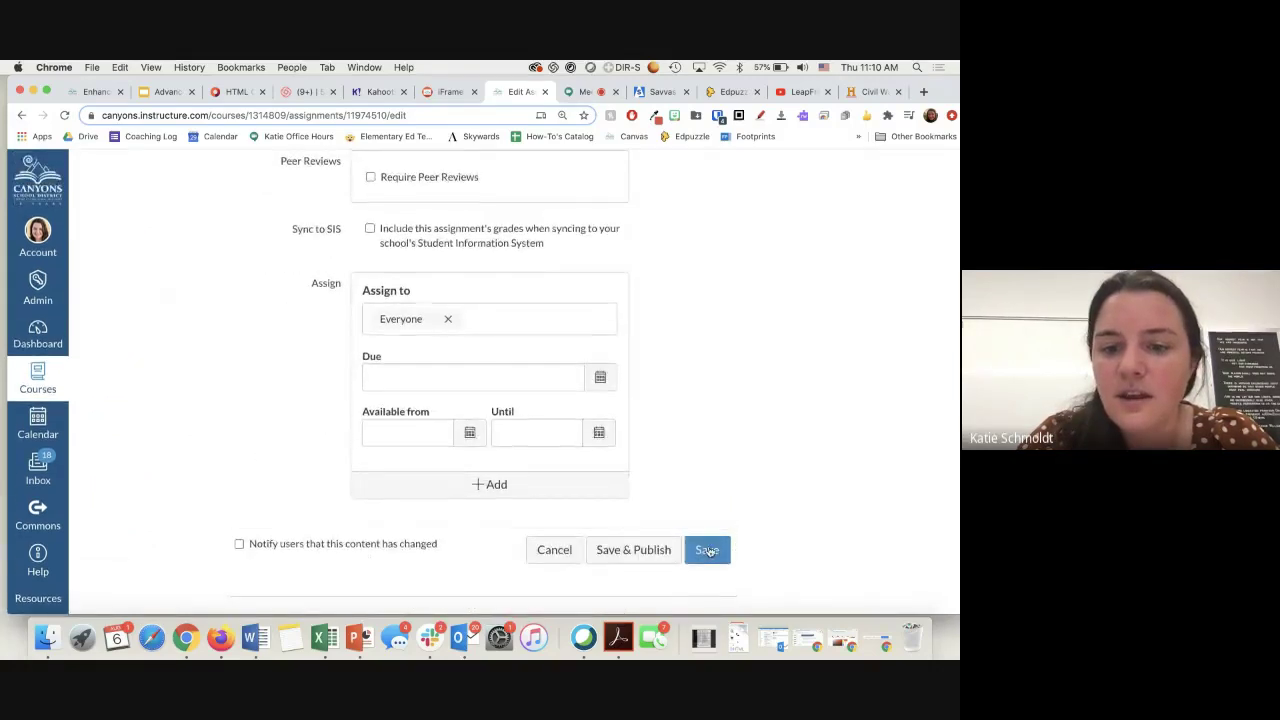
{"action": "left_click", "coordinate": [708, 550]}
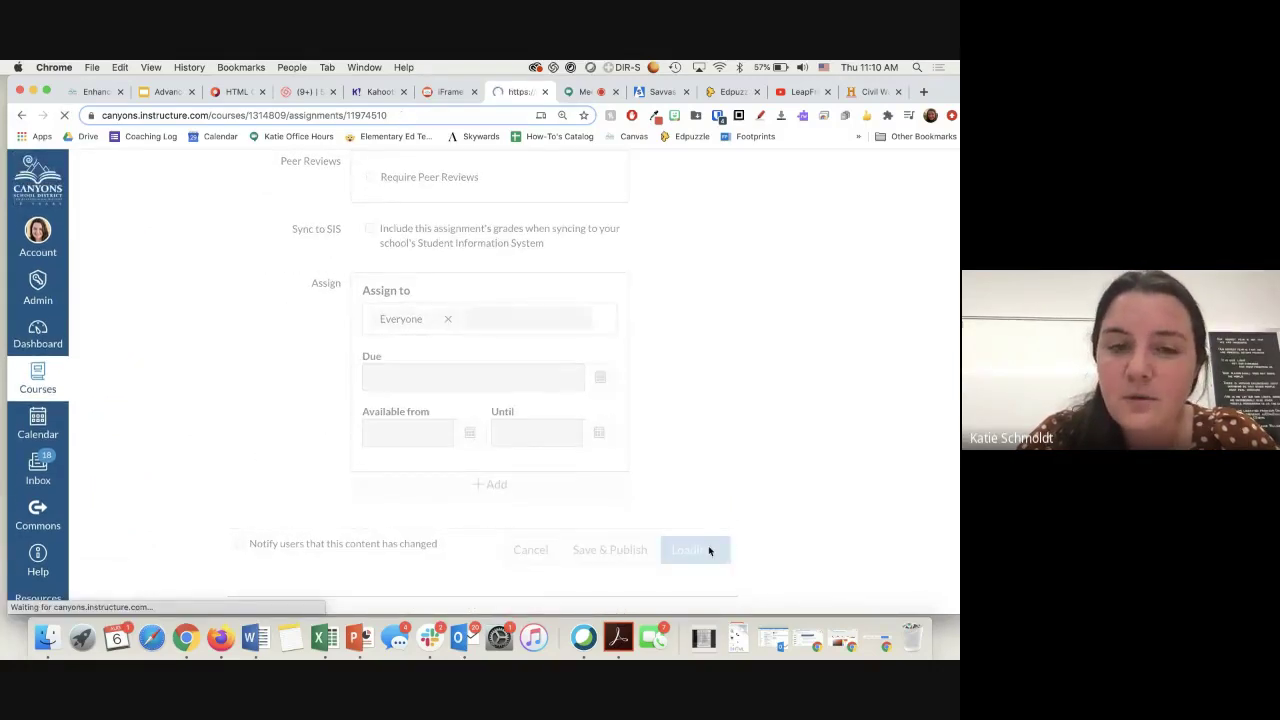
{"action": "scroll", "coordinate": [626, 391], "scroll_direction": "down", "scroll_amount": 8}
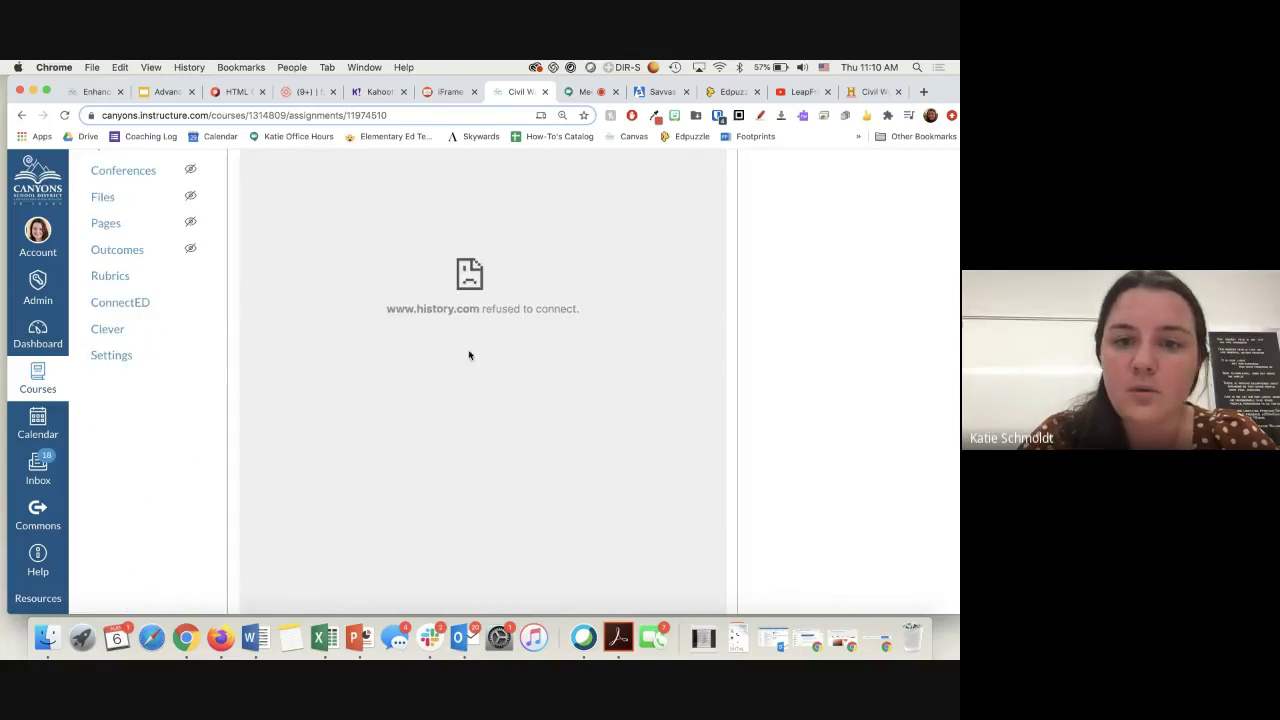
{"action": "left_click_drag", "start_coordinate": [385, 312], "coordinate": [477, 321]}
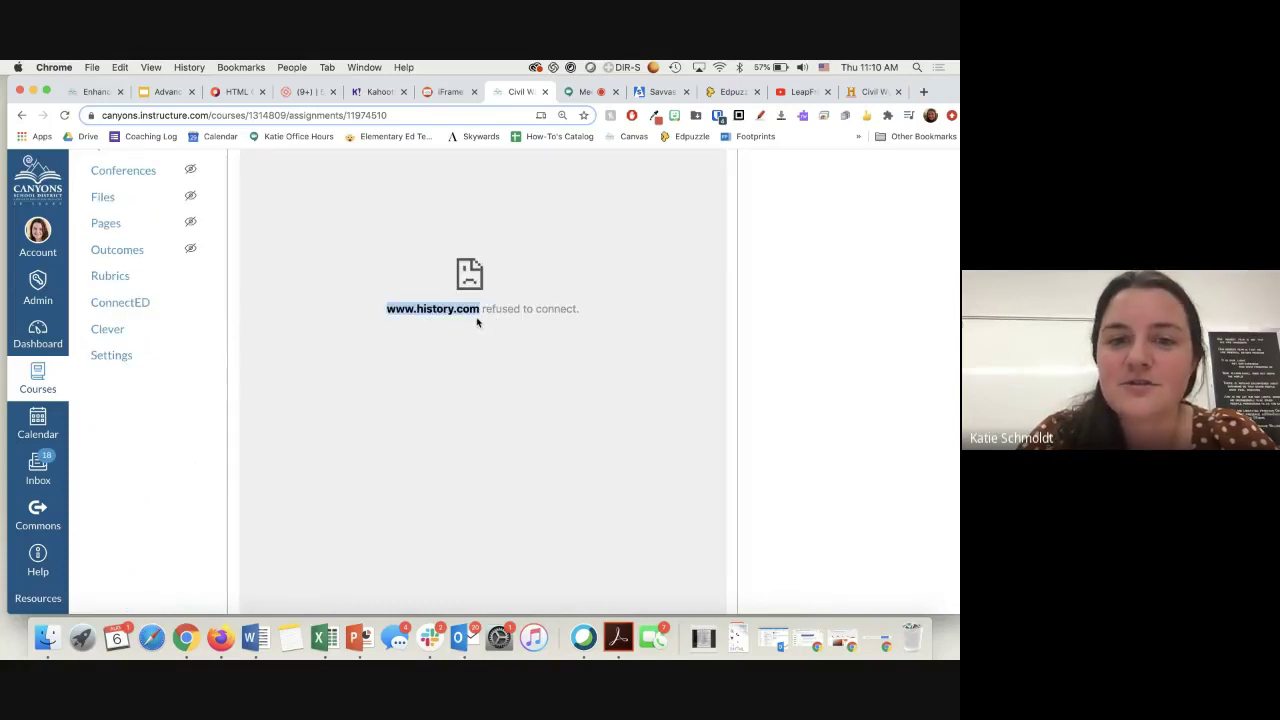
{"action": "scroll", "coordinate": [477, 321], "scroll_direction": "up", "scroll_amount": 8}
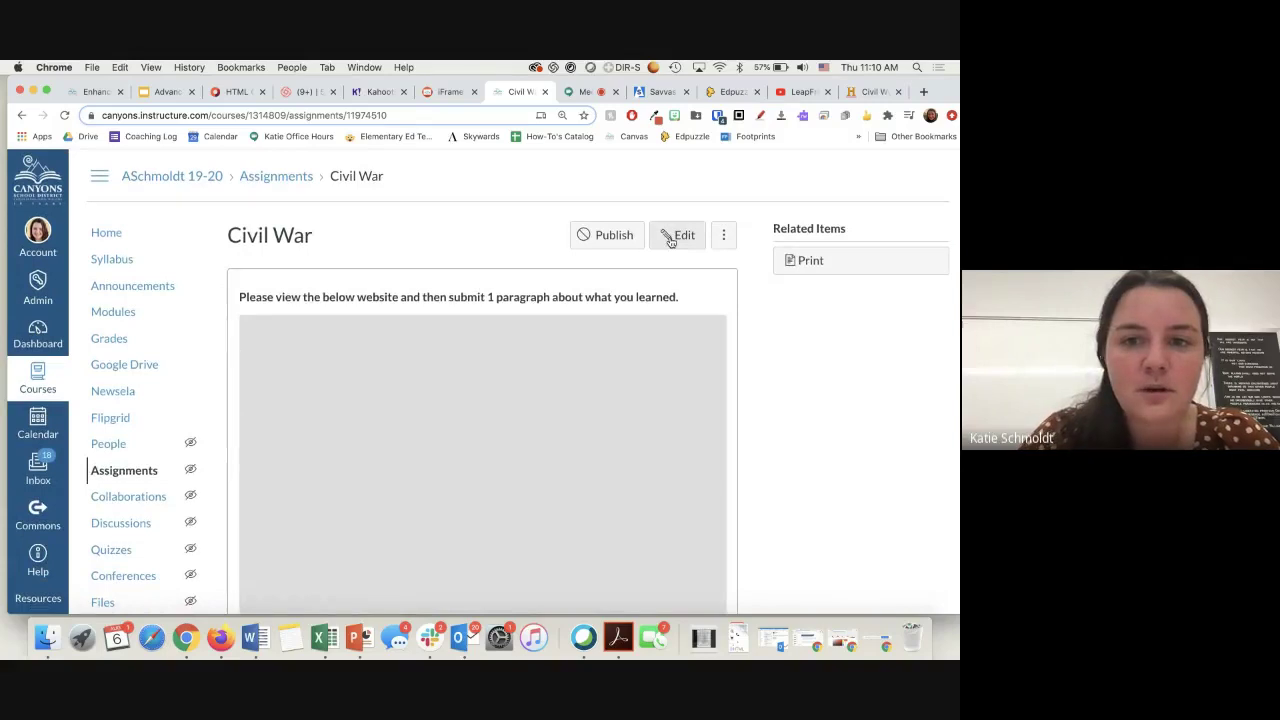
Step: Resize the iframe to width 200 and height 400 in the HTML source, then select its src address
{"action": "left_click", "coordinate": [671, 241]}
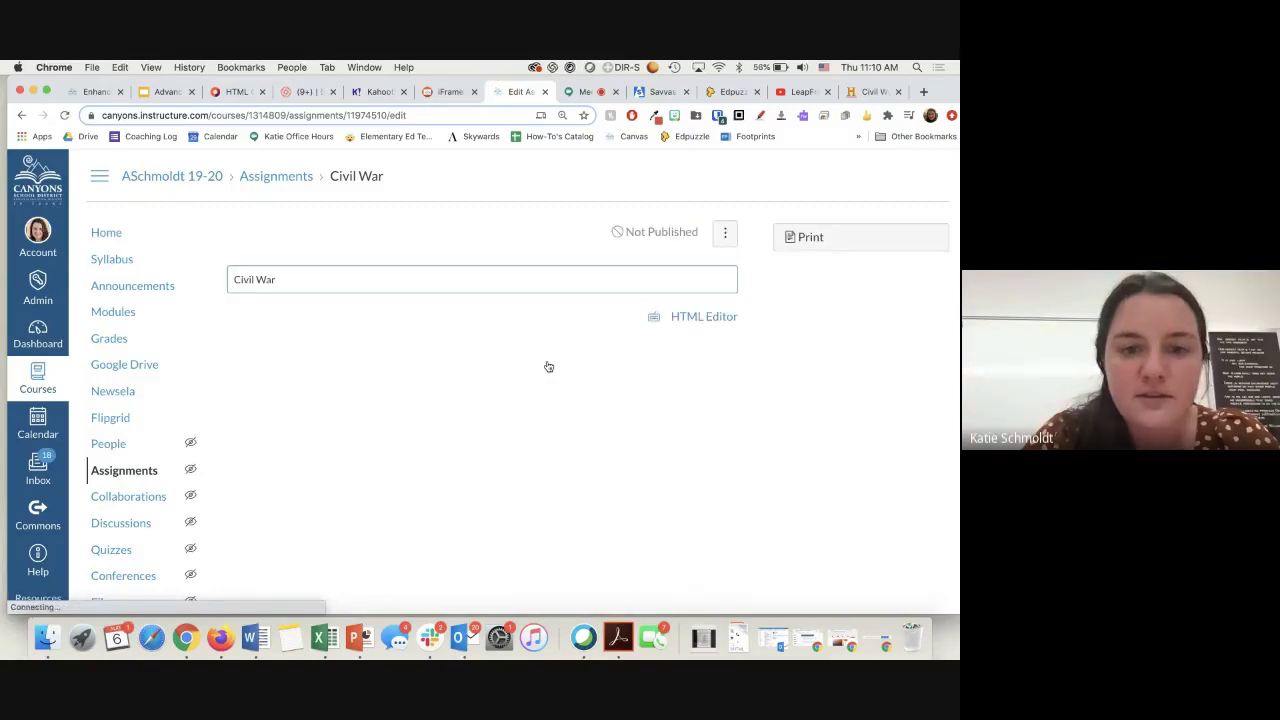
{"action": "left_click", "coordinate": [682, 316]}
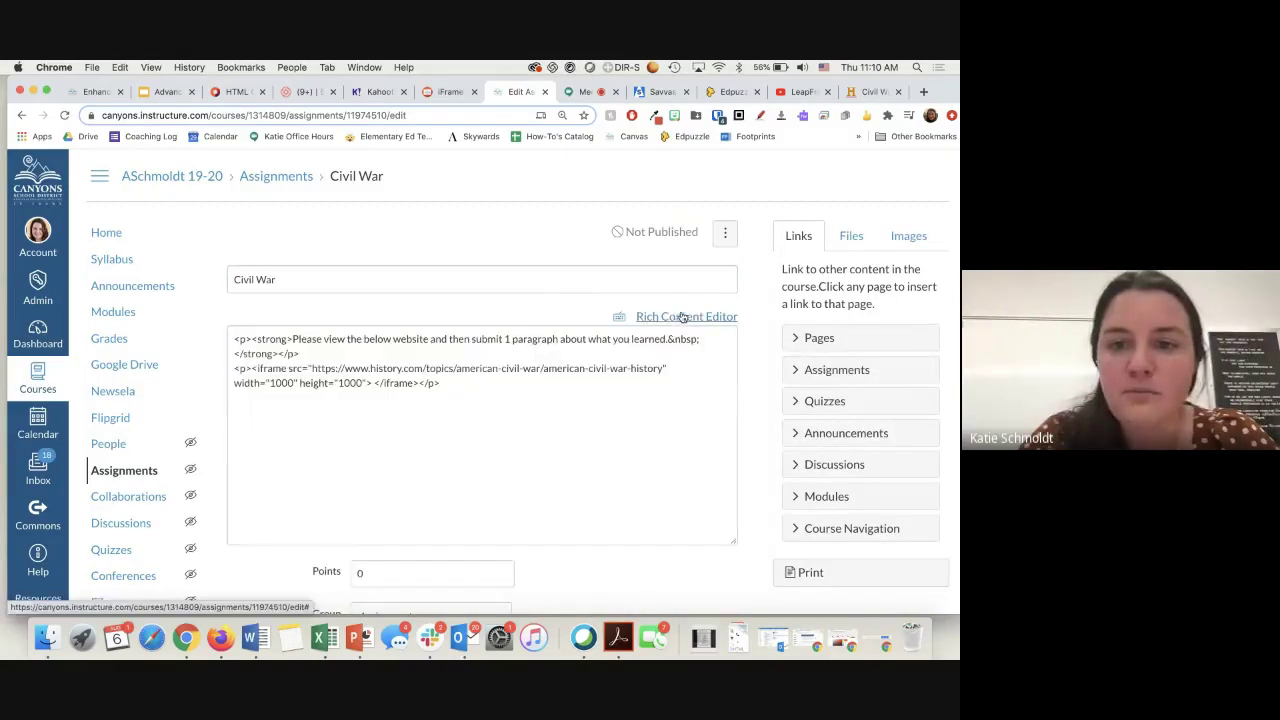
{"action": "double_click", "coordinate": [280, 382]}
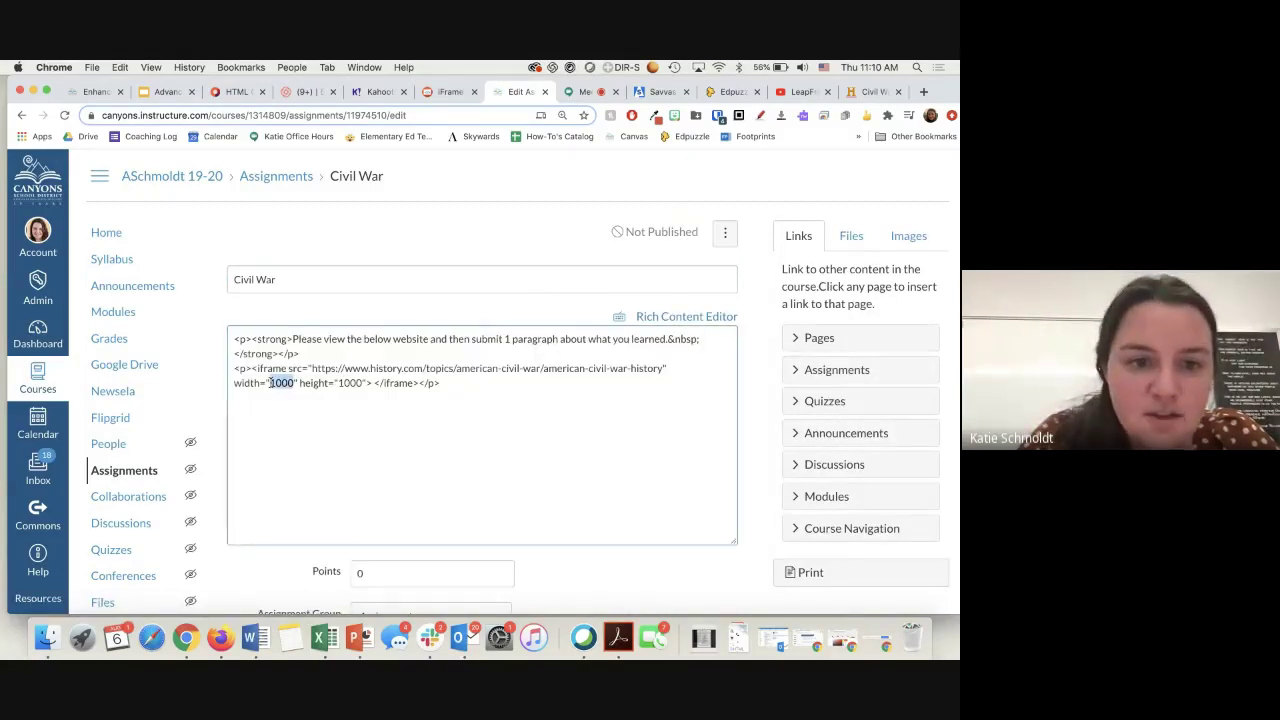
{"action": "type", "text": "2"}
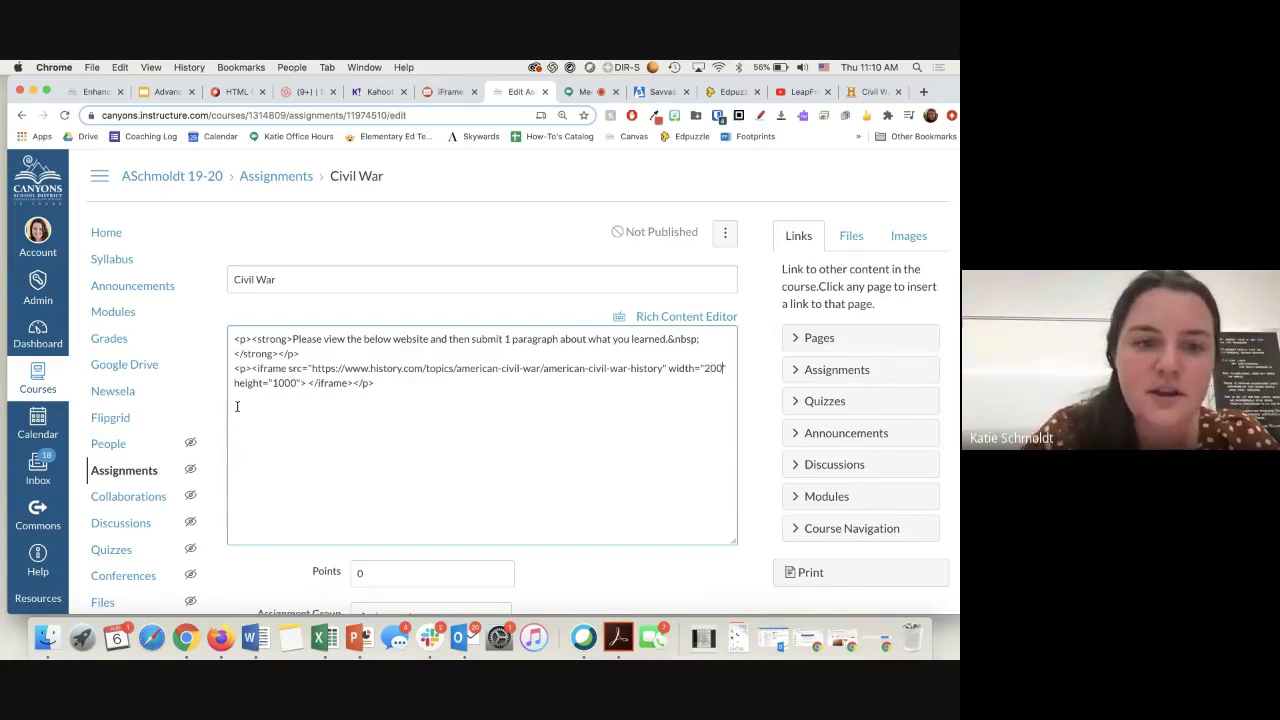
{"action": "double_click", "coordinate": [280, 383]}
{"action": "type", "text": "400"}
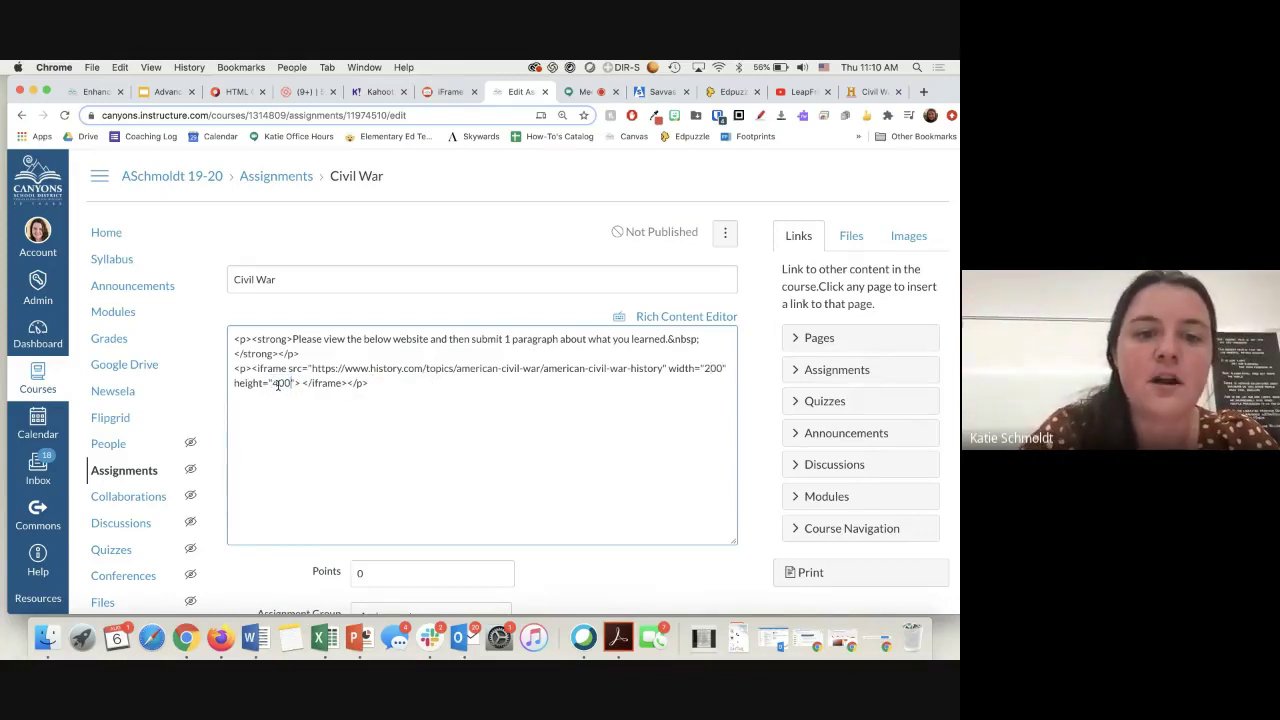
{"action": "left_click_drag", "start_coordinate": [312, 368], "coordinate": [658, 363]}
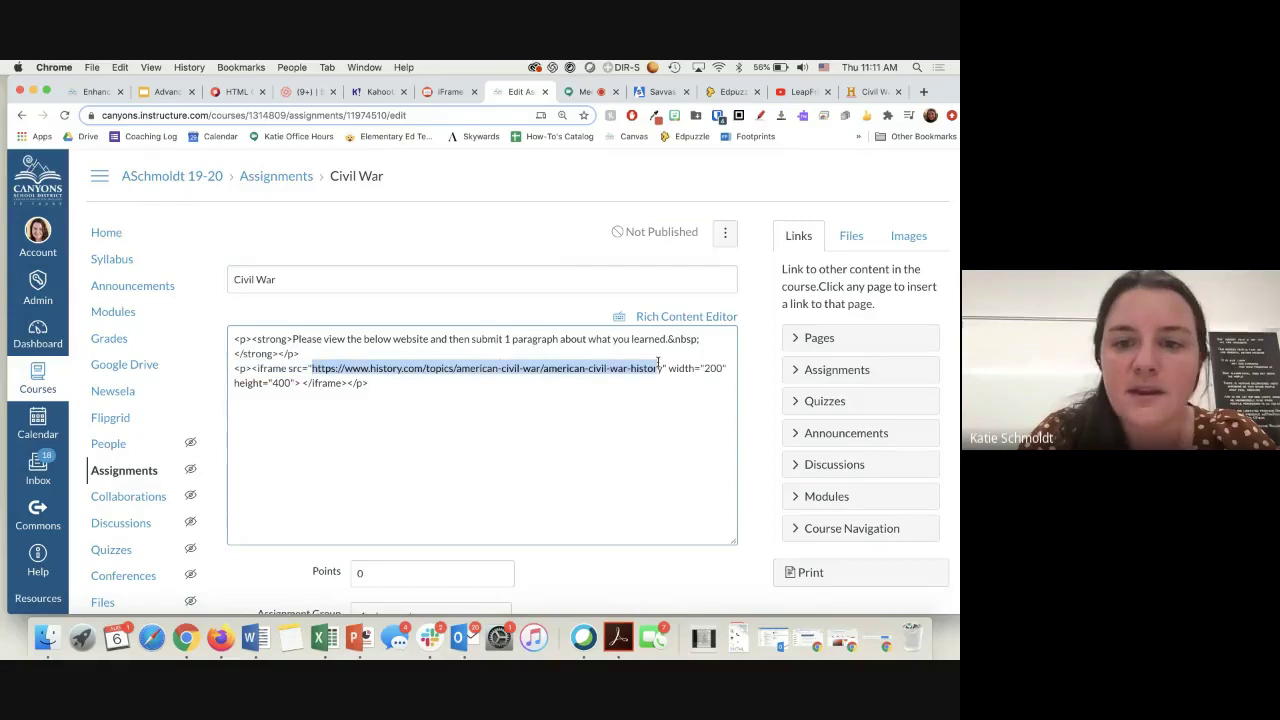
Step: Replace the iframe's history.com source with the battlefields.org Civil War overview article address
{"action": "left_click", "coordinate": [852, 91]}
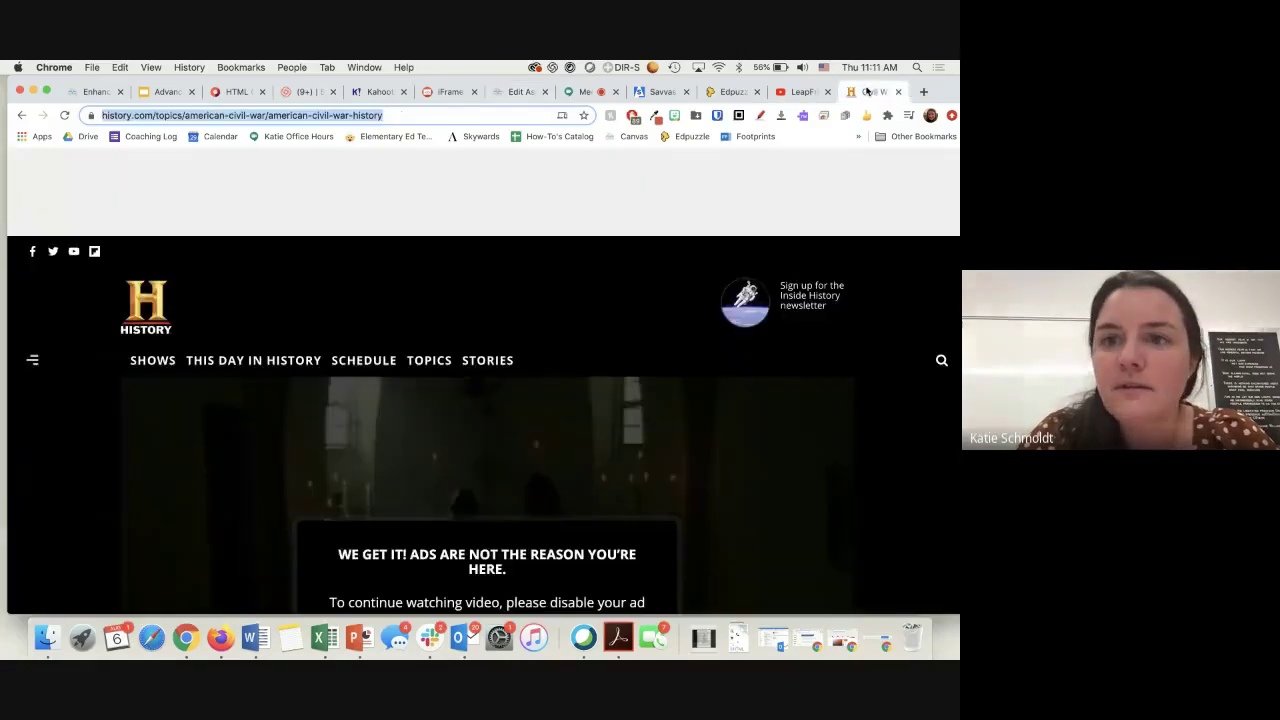
{"action": "left_click", "coordinate": [21, 115]}
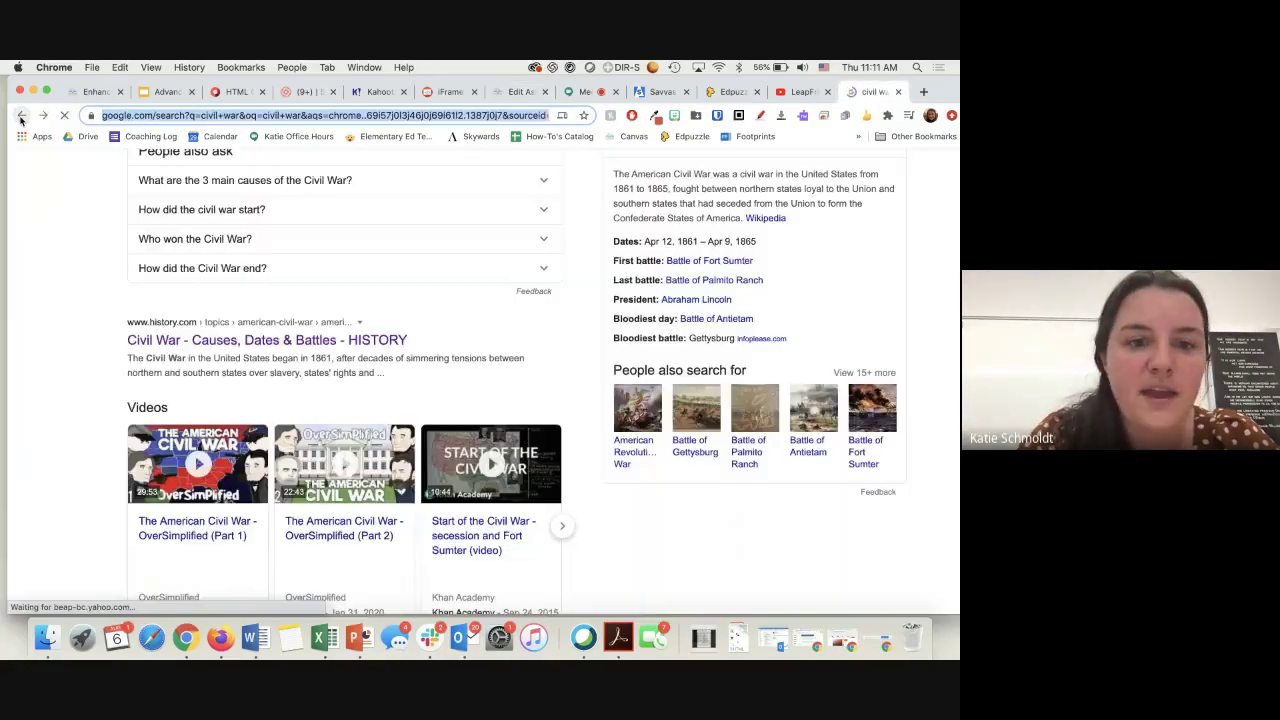
{"action": "scroll", "coordinate": [200, 428], "scroll_direction": "down", "scroll_amount": 10}
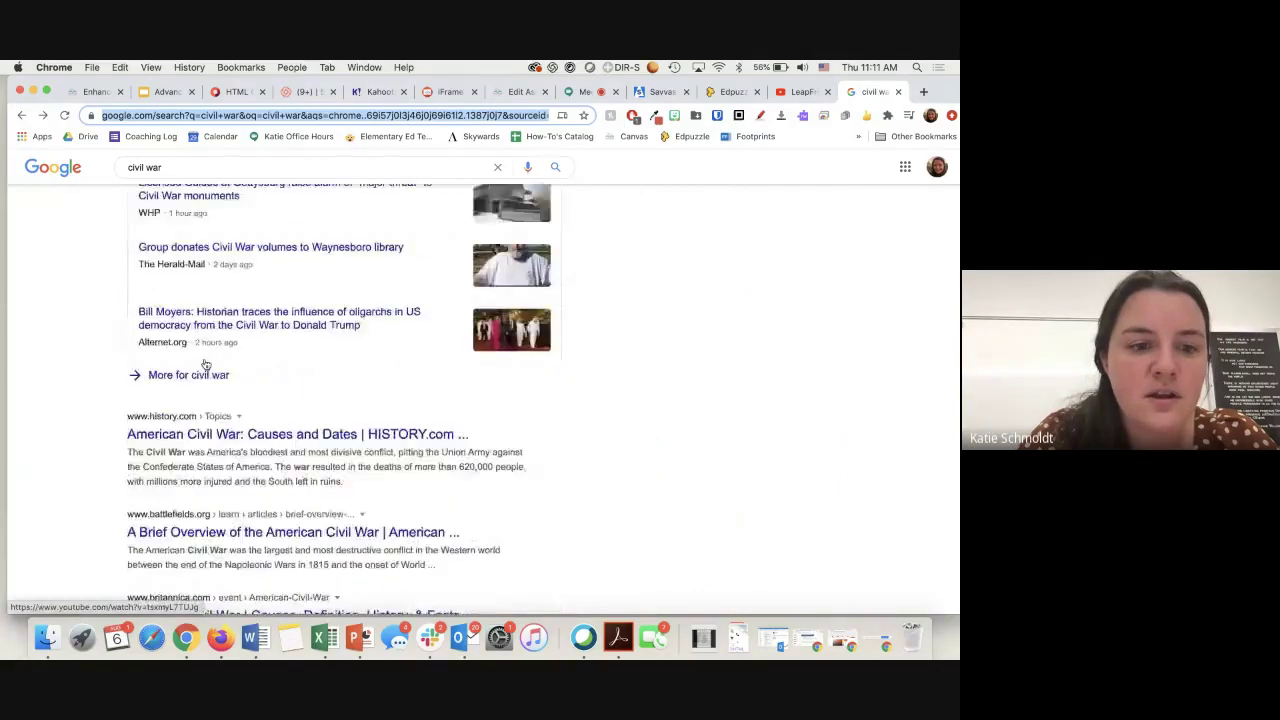
{"action": "scroll", "coordinate": [200, 430], "scroll_direction": "down", "scroll_amount": 3}
{"action": "left_click", "coordinate": [203, 374]}
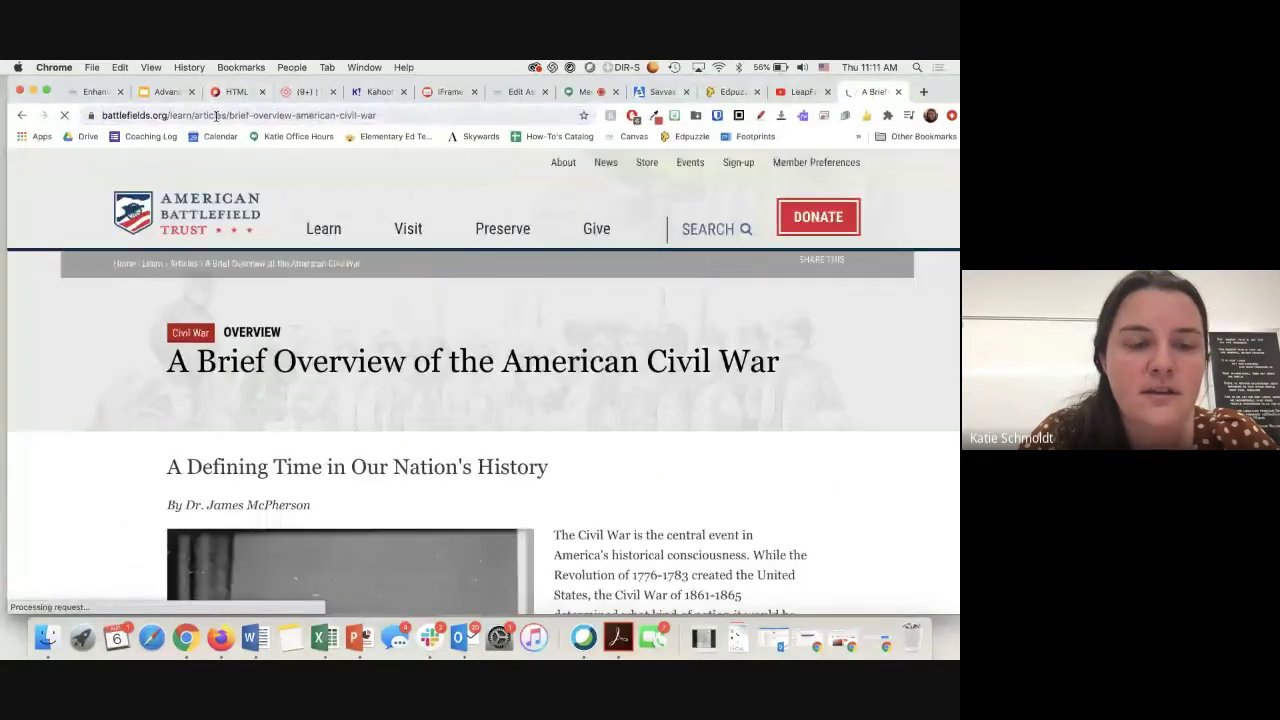
{"action": "left_click", "coordinate": [240, 112]}
{"action": "key", "text": "super+c"}
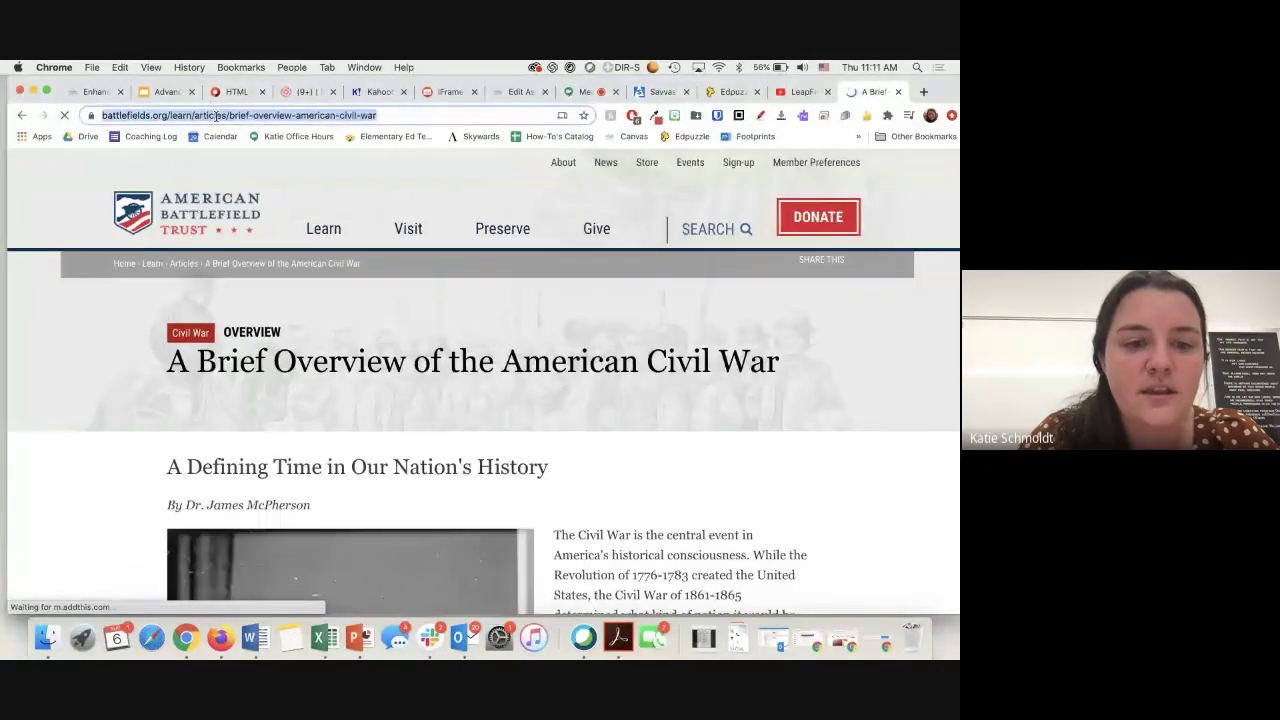
{"action": "left_click", "coordinate": [520, 91]}
{"action": "key", "text": "super+v"}
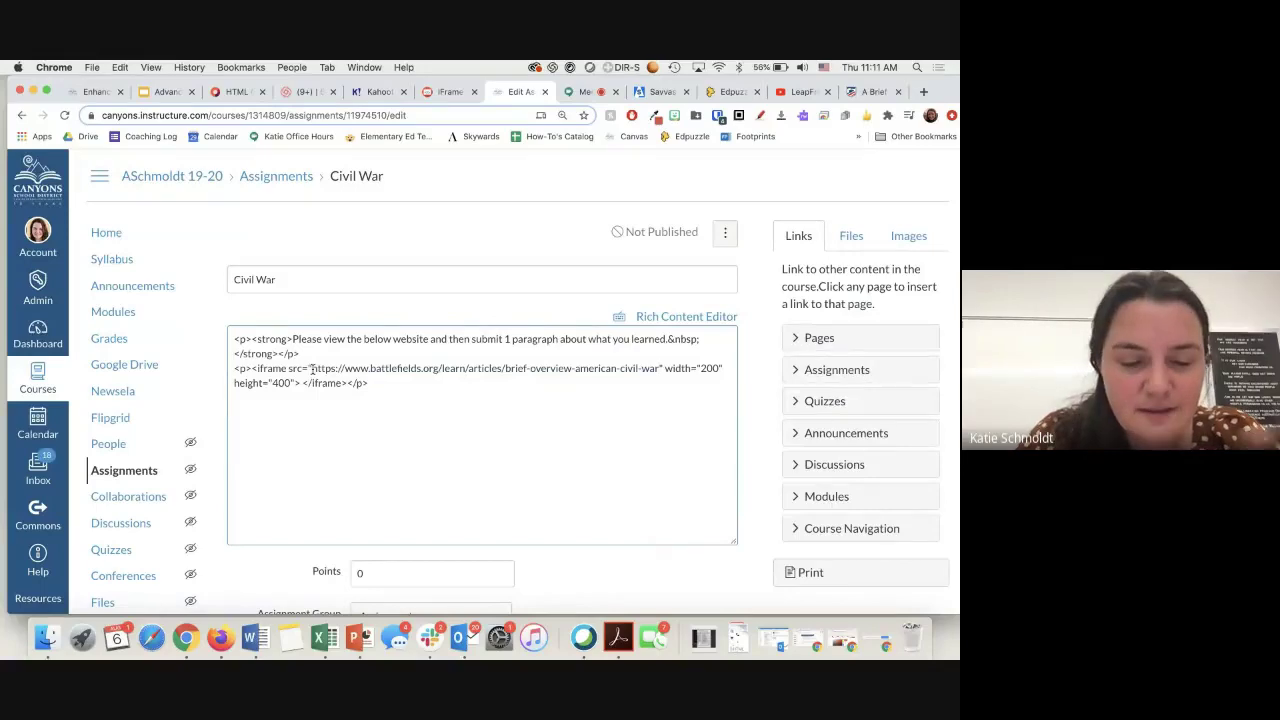
Step: Save the assignment with the battlefields.org iframe and scroll through the saved page
{"action": "scroll", "coordinate": [806, 491], "scroll_direction": "down", "scroll_amount": 10}
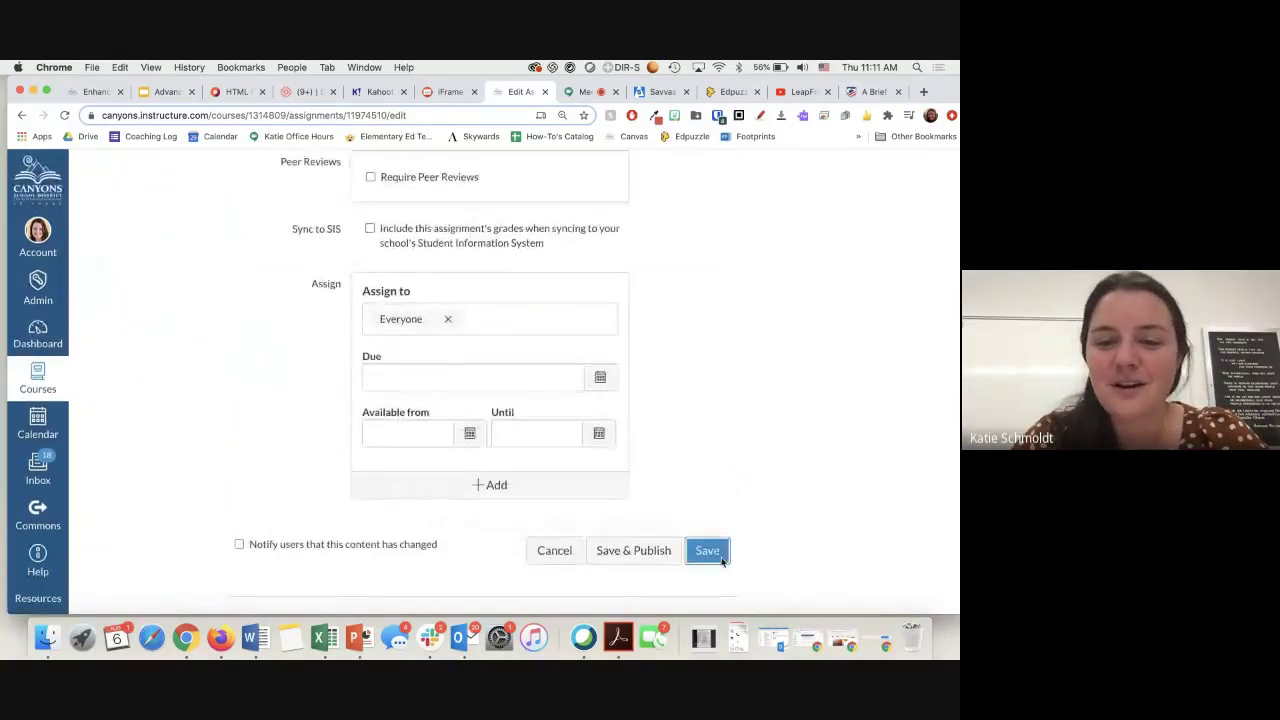
{"action": "left_click", "coordinate": [720, 553]}
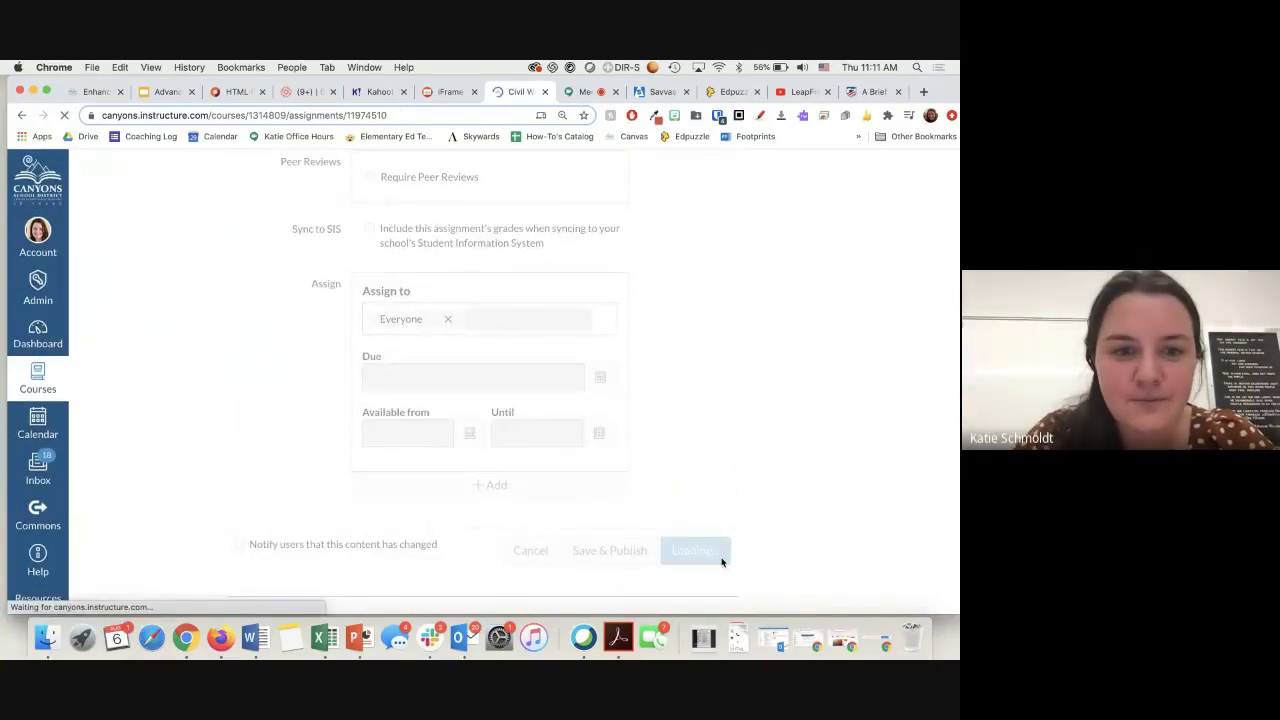
{"action": "scroll", "coordinate": [636, 486], "scroll_direction": "down", "scroll_amount": 5}
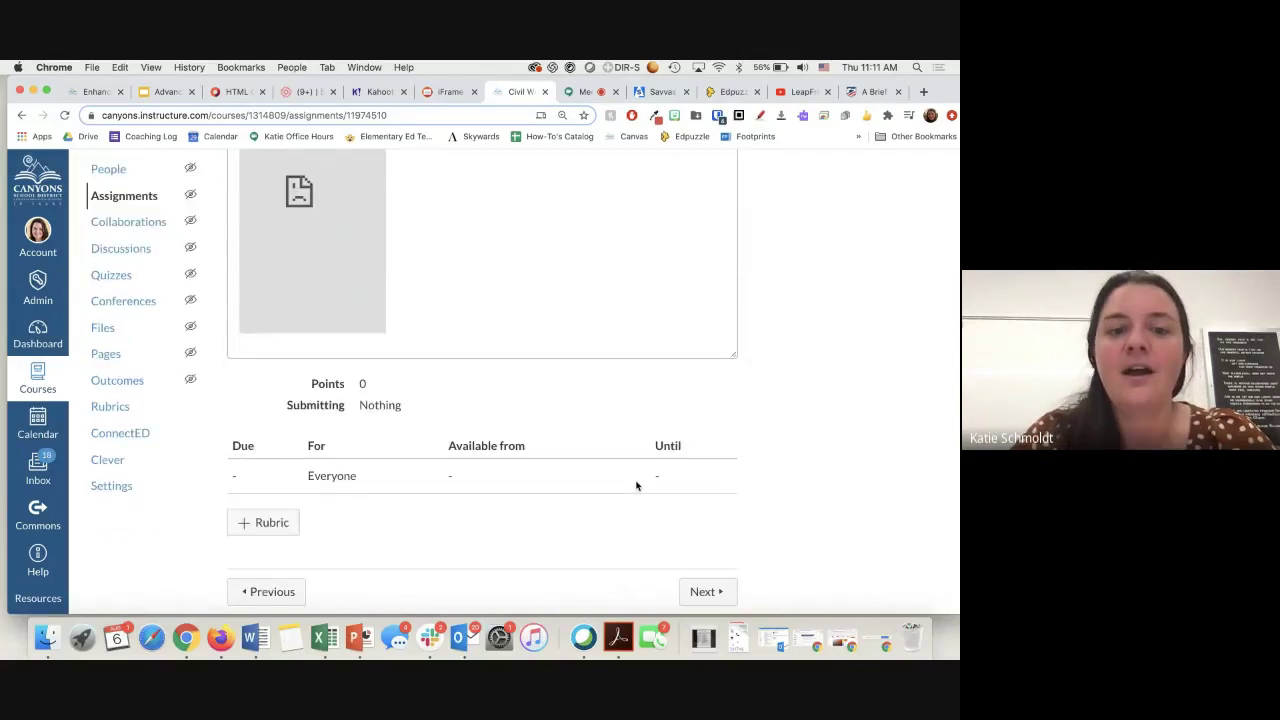
{"action": "scroll", "coordinate": [636, 486], "scroll_direction": "up", "scroll_amount": 4}
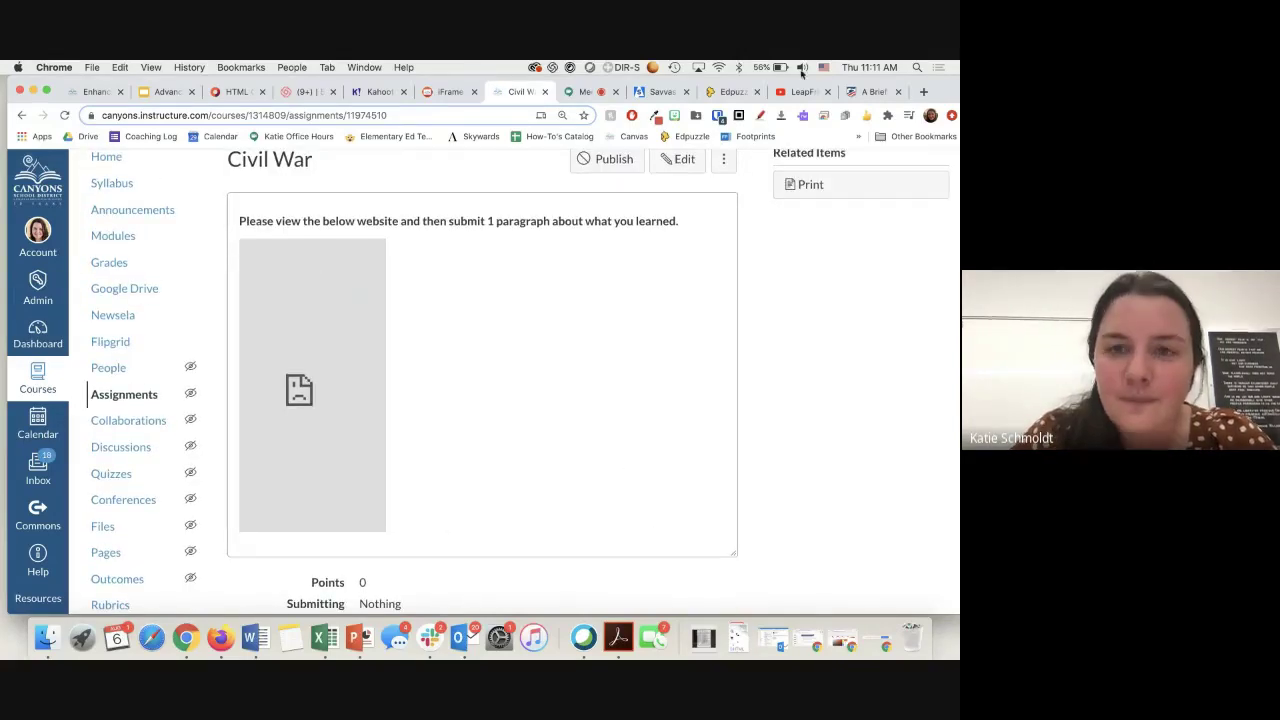
Step: Preview the battlefields.org article URL on iframe-generator.com, found via a Google search for 'iframe generator'
{"action": "left_click", "coordinate": [924, 91]}
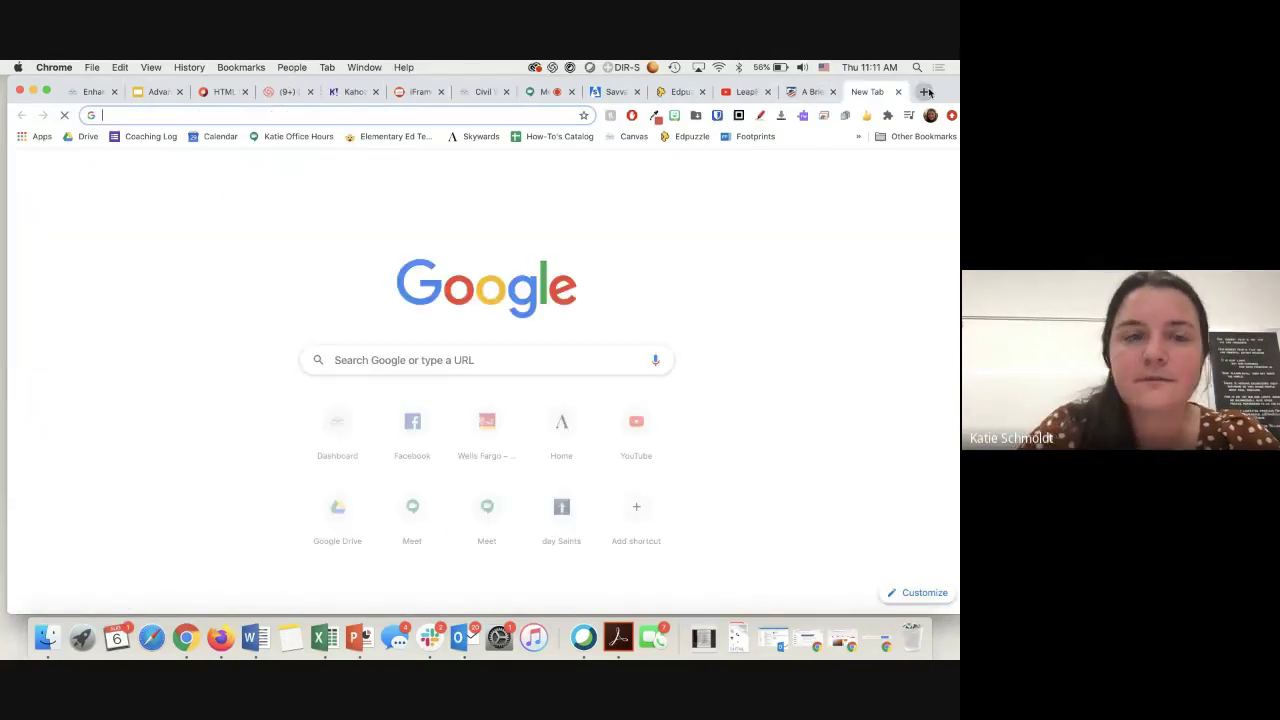
{"action": "type", "text": "ifram"}
{"action": "key", "text": "Return"}
{"action": "left_click", "coordinate": [538, 356]}
{"action": "type", "text": "iframe generator"}
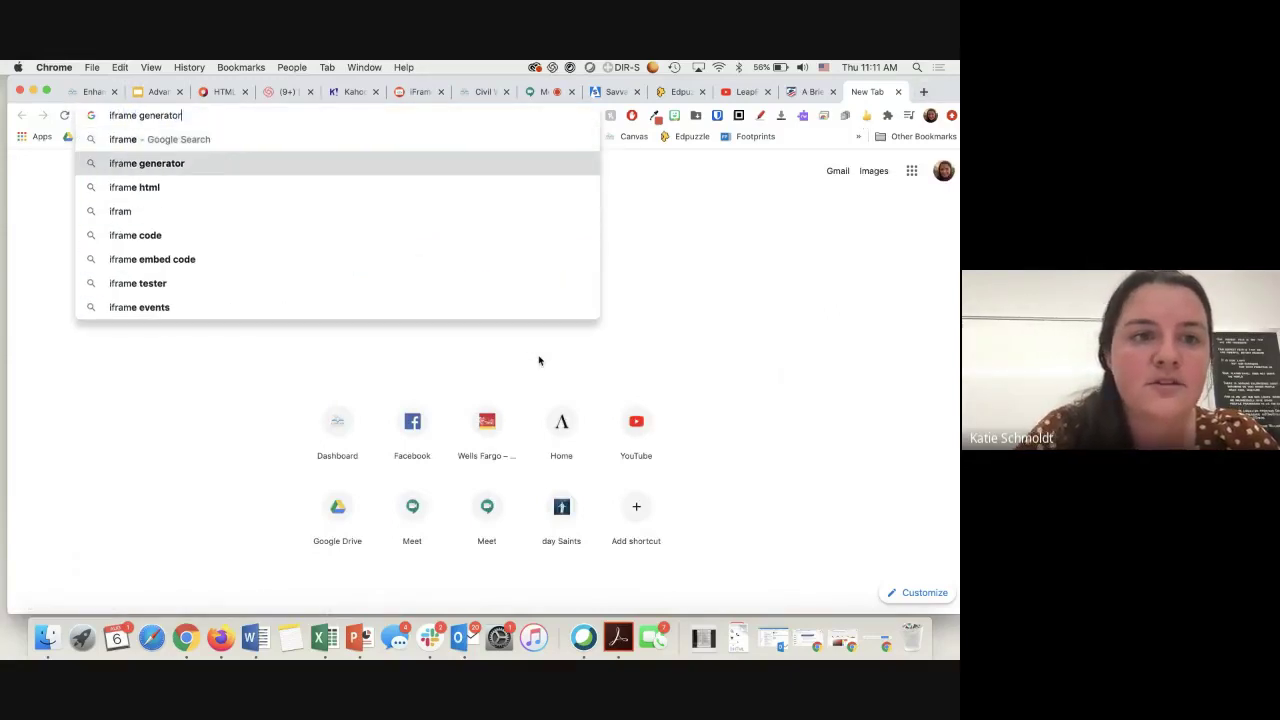
{"action": "key", "text": "Return"}
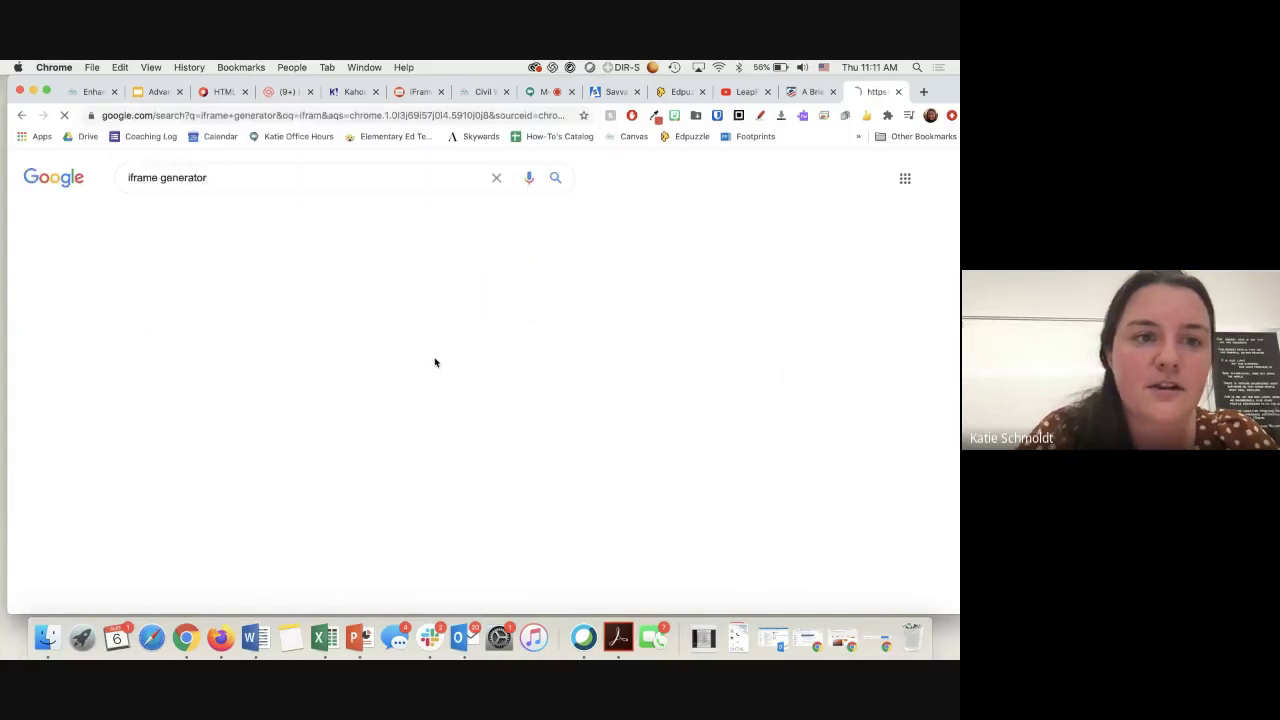
{"action": "left_click", "coordinate": [257, 289]}
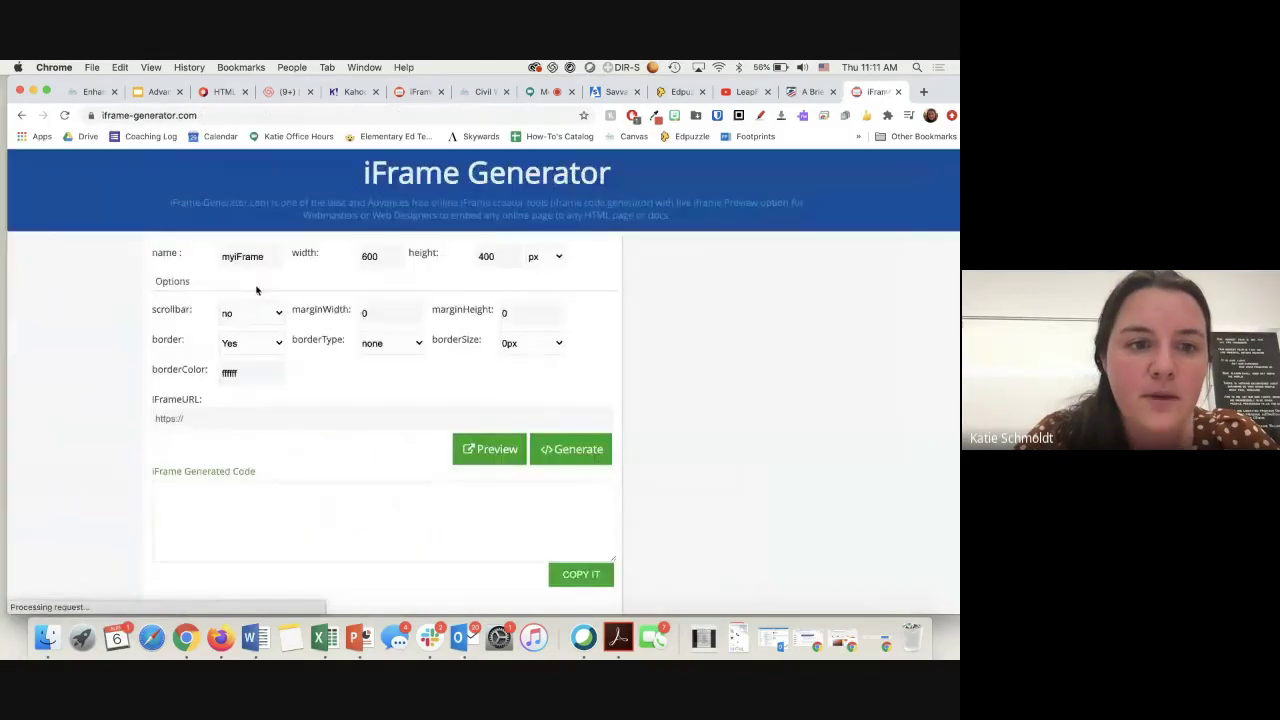
{"action": "key", "text": "super+v"}
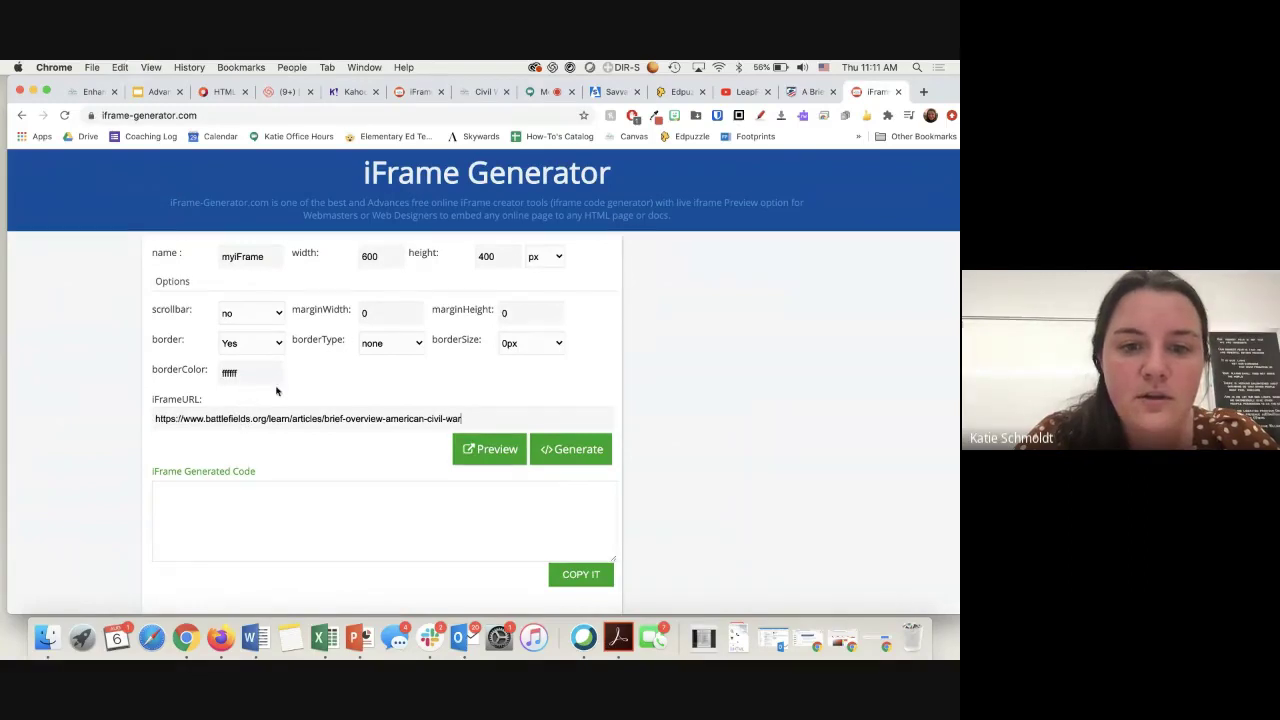
{"action": "left_click", "coordinate": [487, 451]}
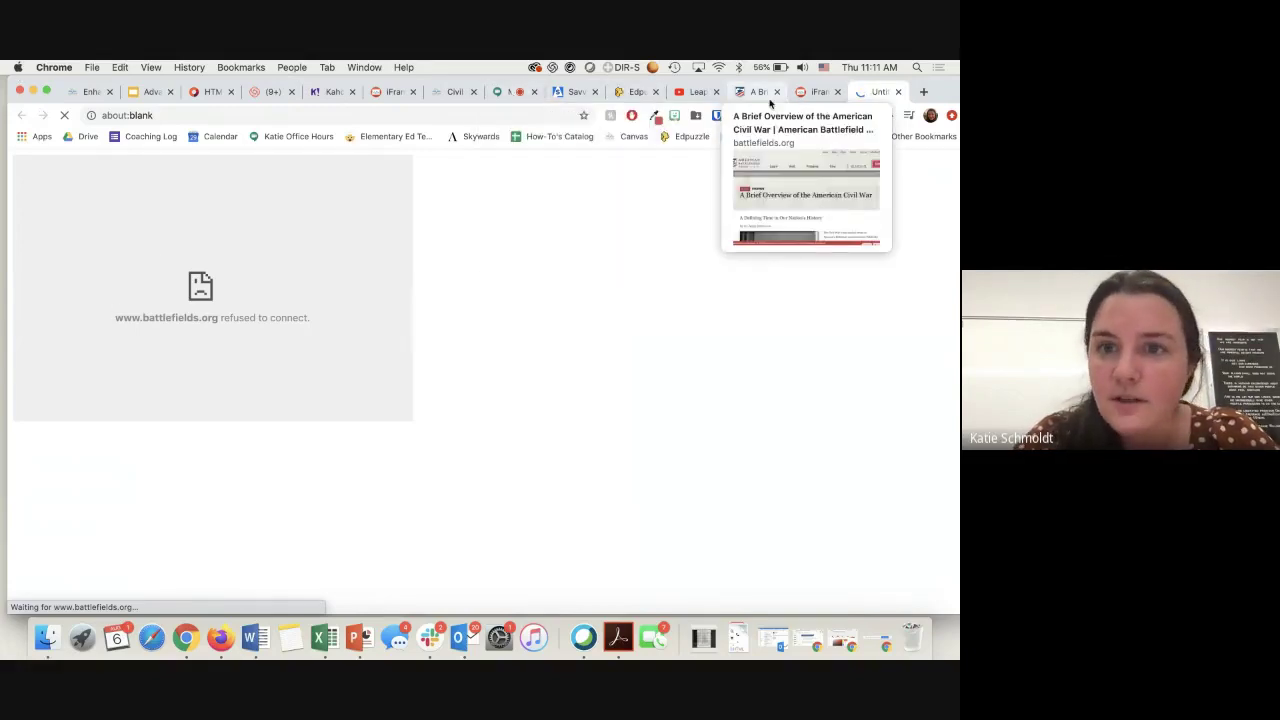
Step: Edit the Civil War assignment, delete the broken iframe embed, and view the description's HTML source
{"action": "left_click", "coordinate": [456, 93]}
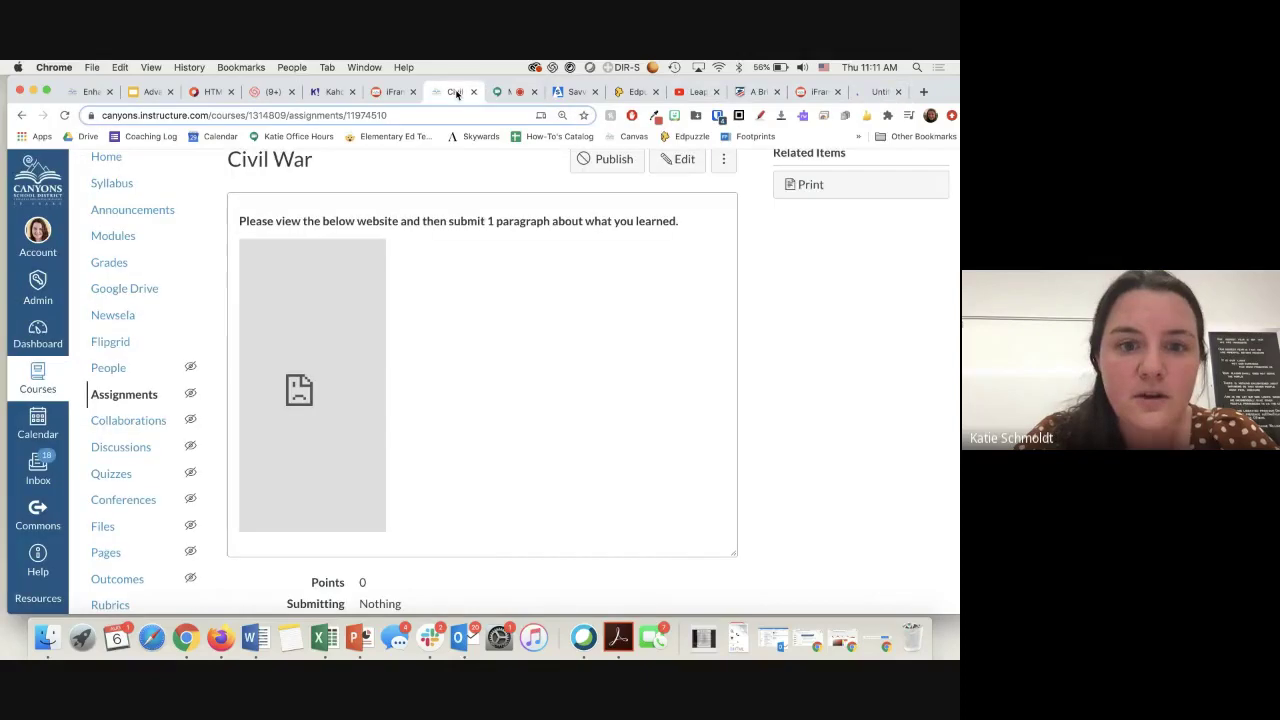
{"action": "scroll", "coordinate": [448, 317], "scroll_direction": "up", "scroll_amount": 2}
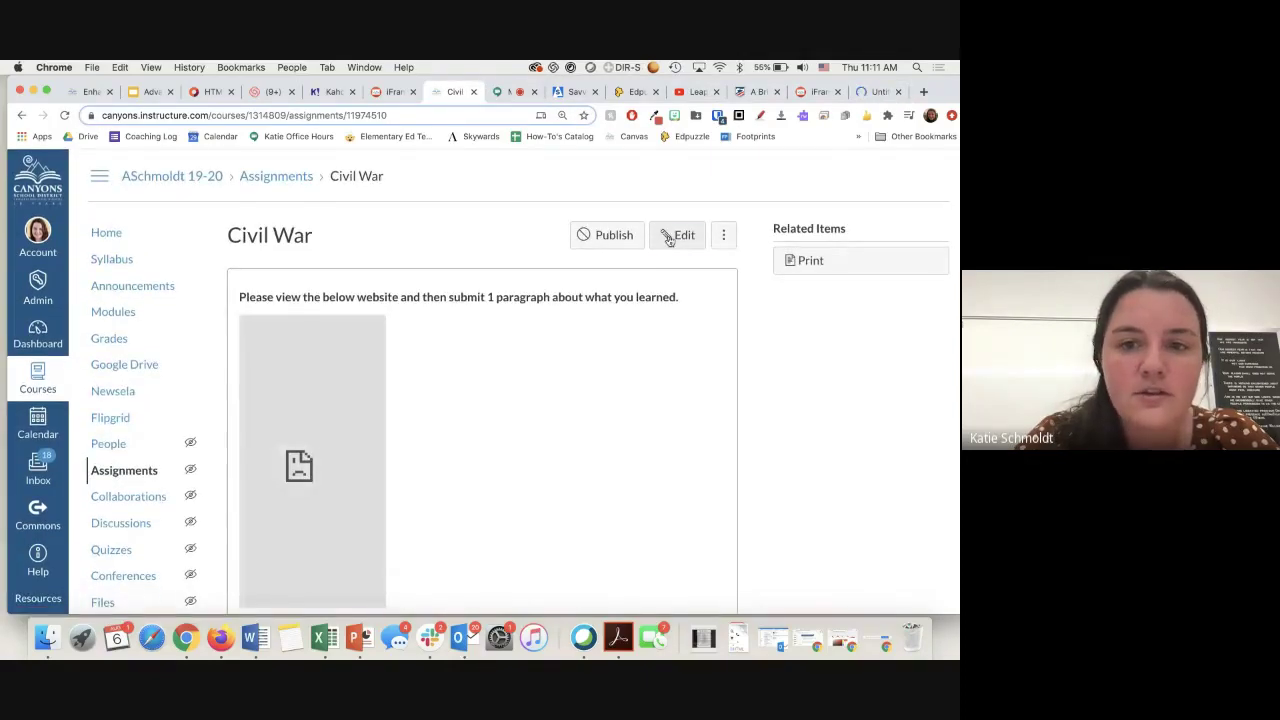
{"action": "left_click", "coordinate": [677, 236]}
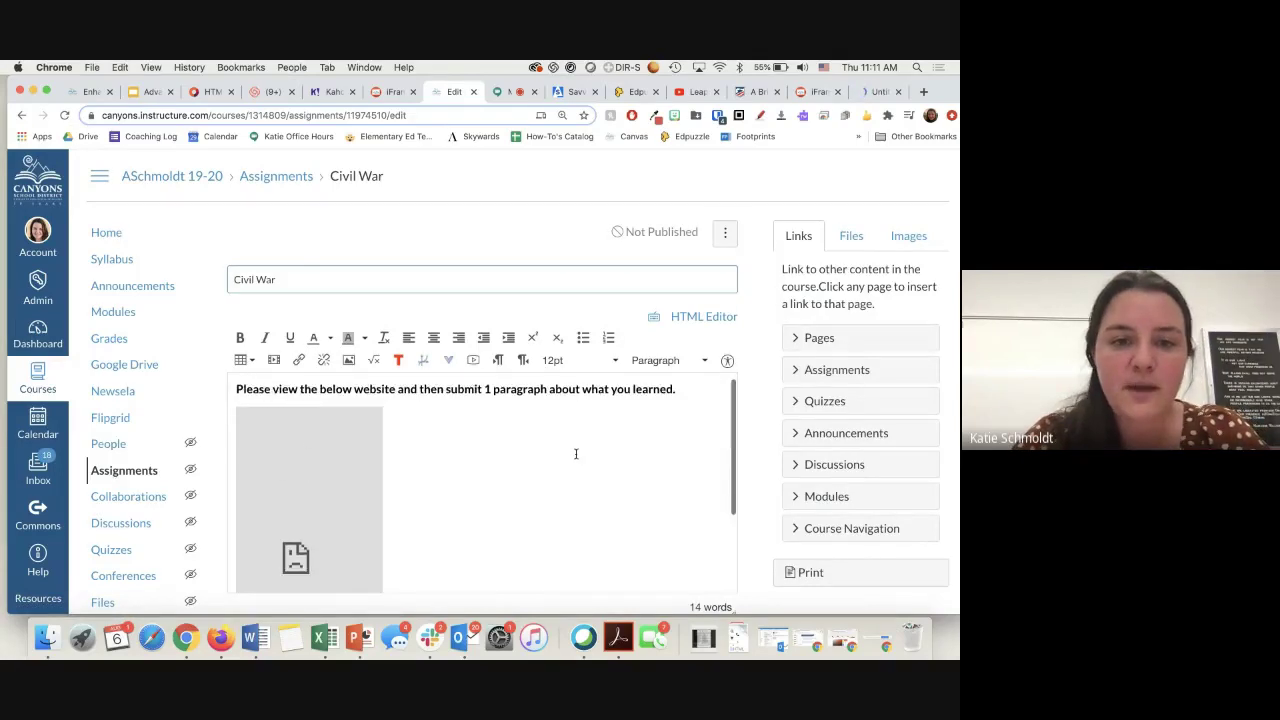
{"action": "scroll", "coordinate": [786, 558], "scroll_direction": "down", "scroll_amount": 2}
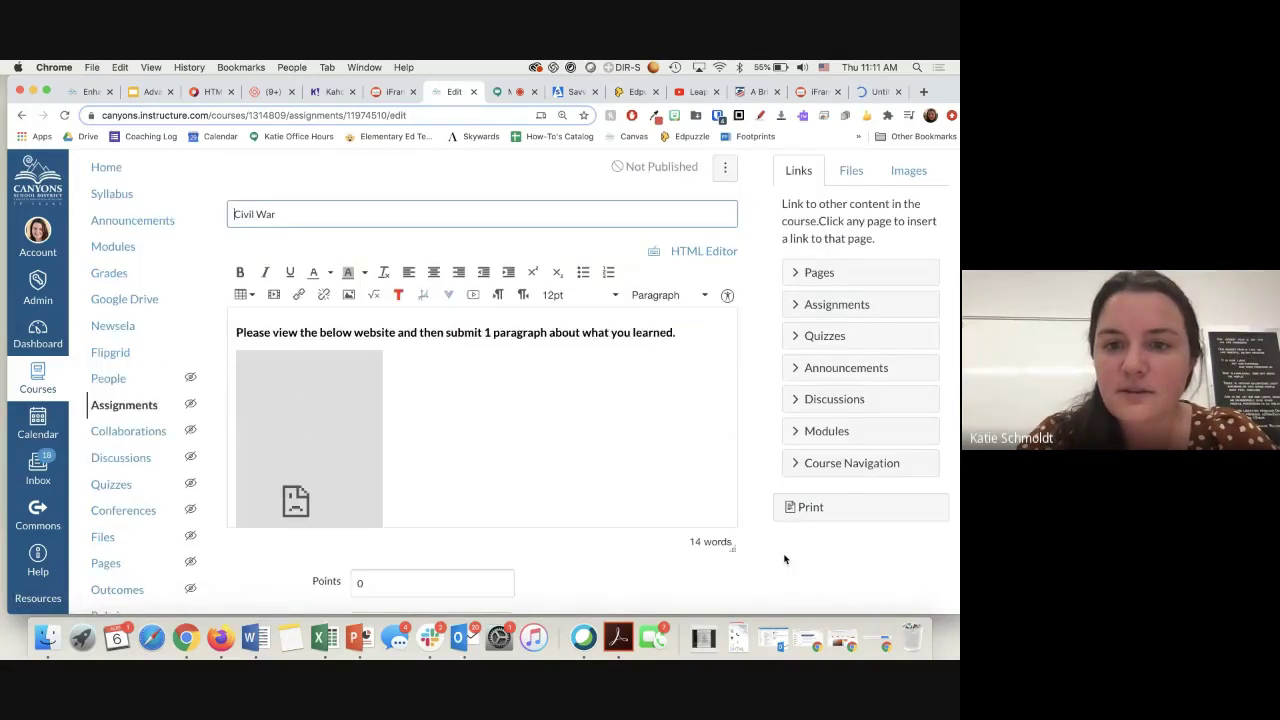
{"action": "left_click", "coordinate": [570, 480]}
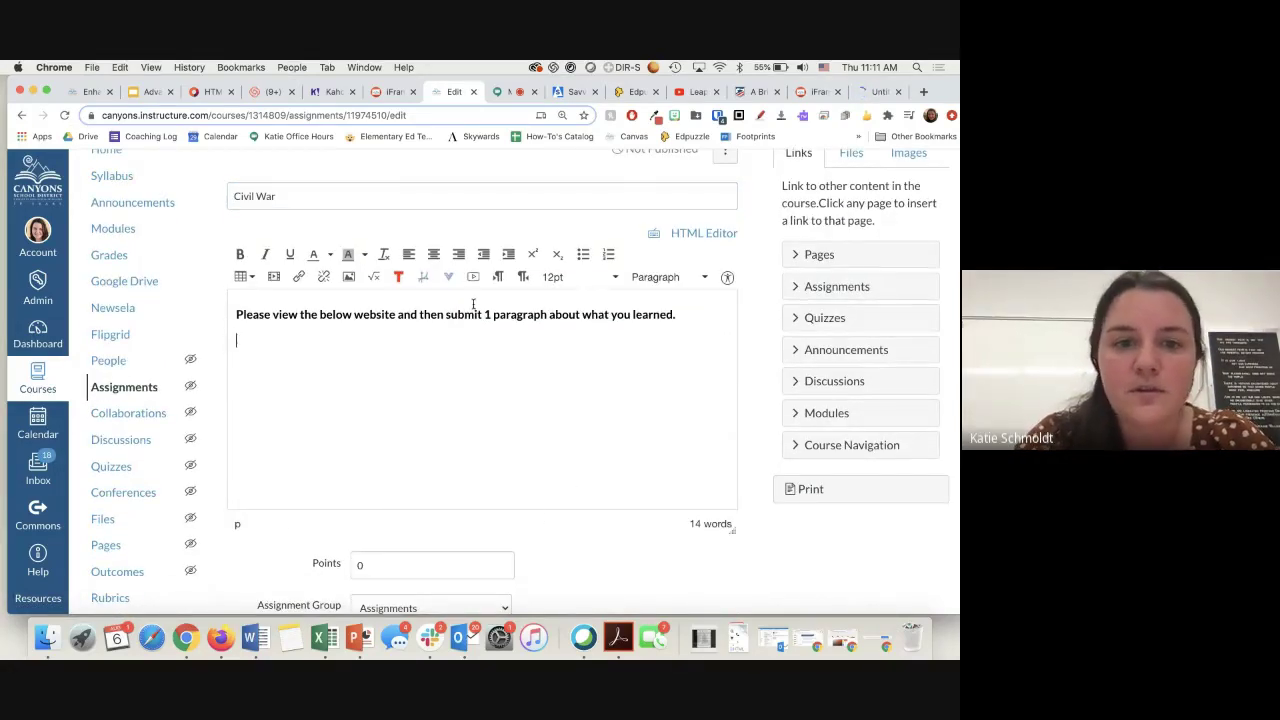
{"action": "left_click", "coordinate": [704, 233]}
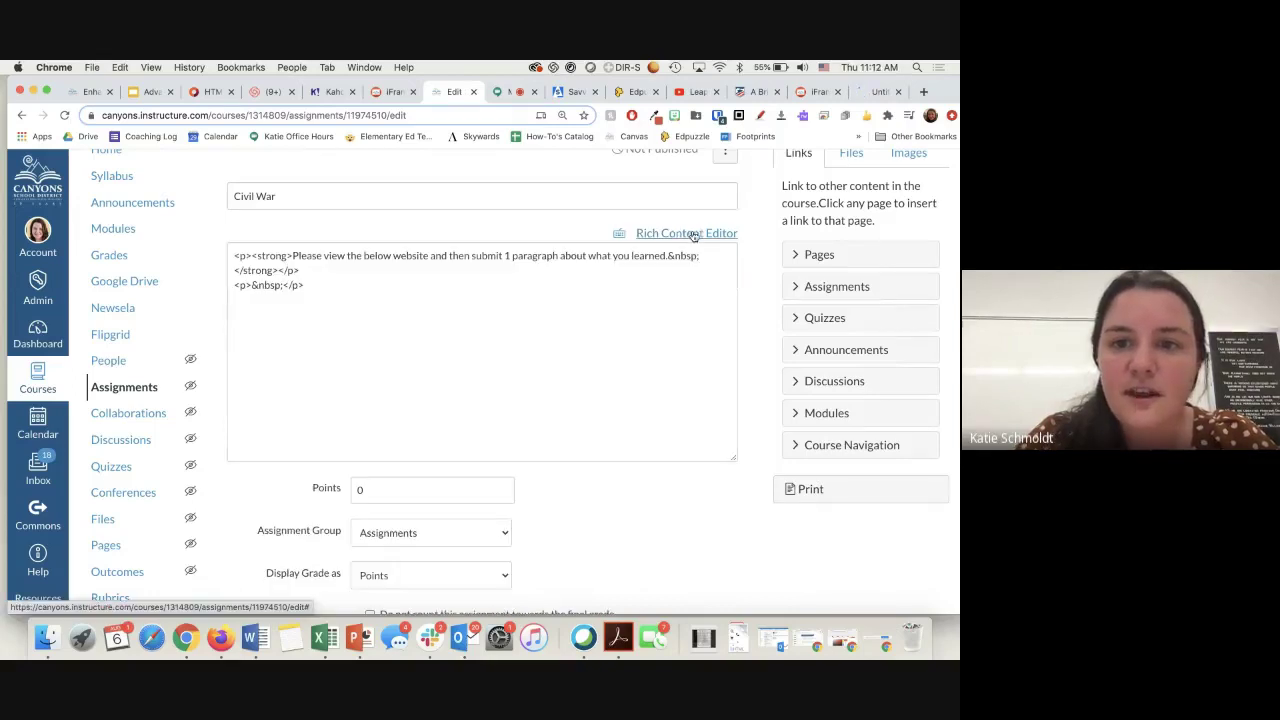
{"action": "left_click", "coordinate": [584, 290]}
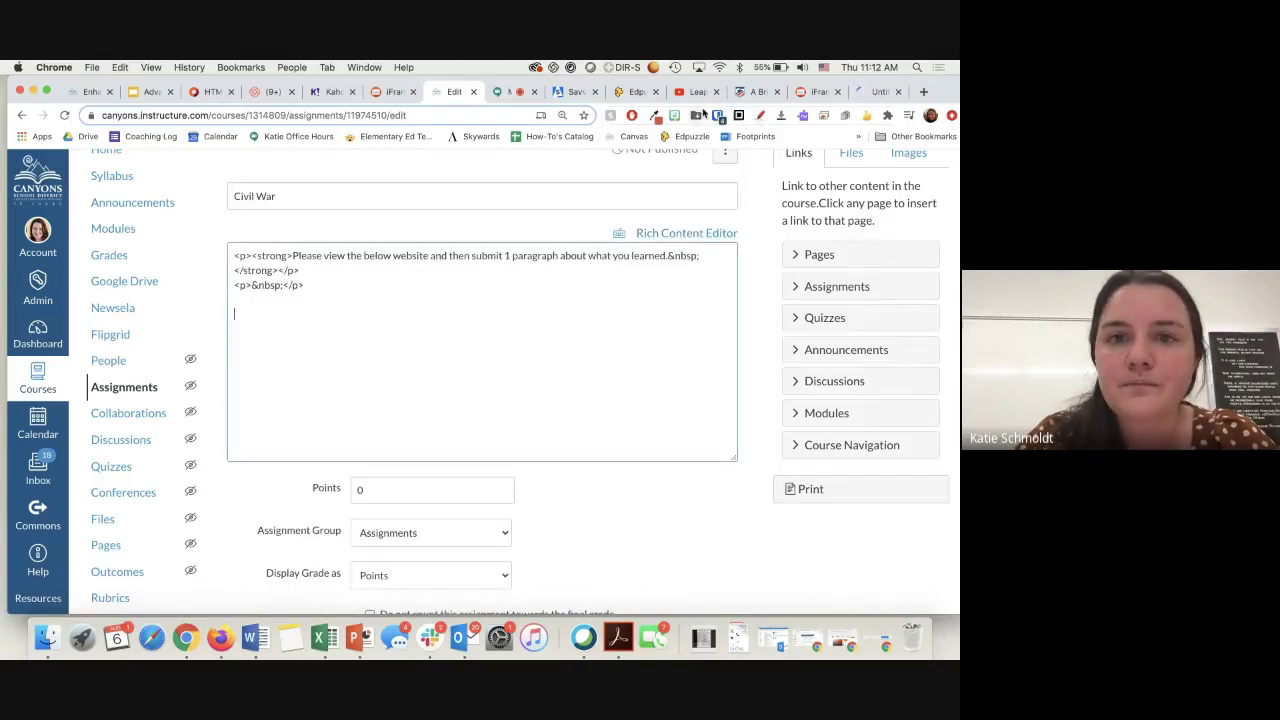
{"action": "left_click", "coordinate": [330, 91]}
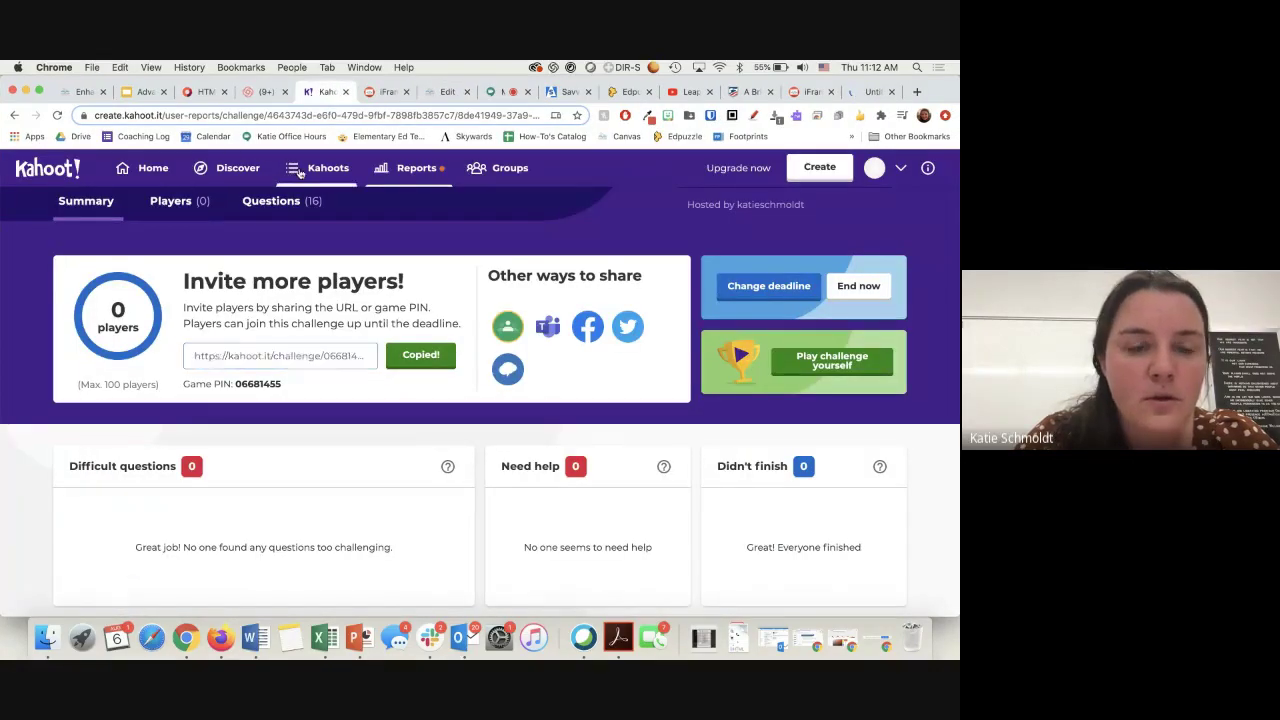
Step: Assign 2nd Grade Maps as a new challenge ending Sun 9 Aug 12:00 PM and copy its join link
{"action": "left_click", "coordinate": [299, 170]}
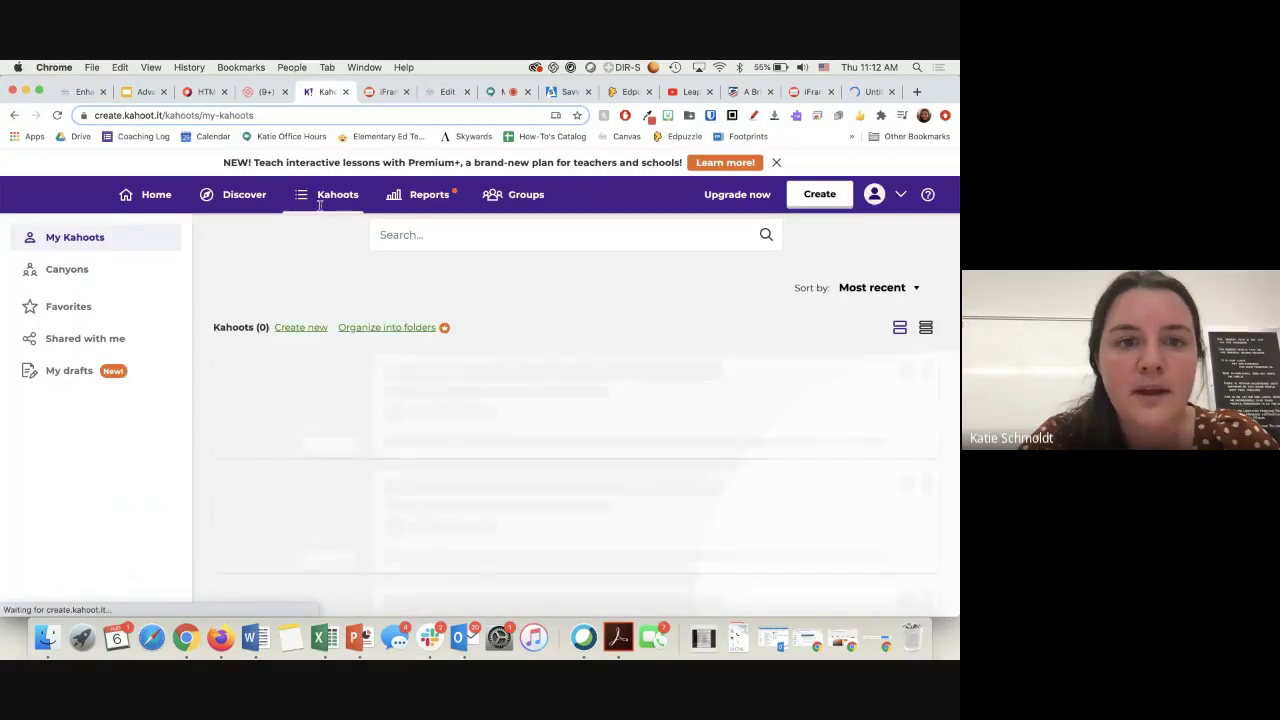
{"action": "scroll", "coordinate": [353, 332], "scroll_direction": "down", "scroll_amount": 3}
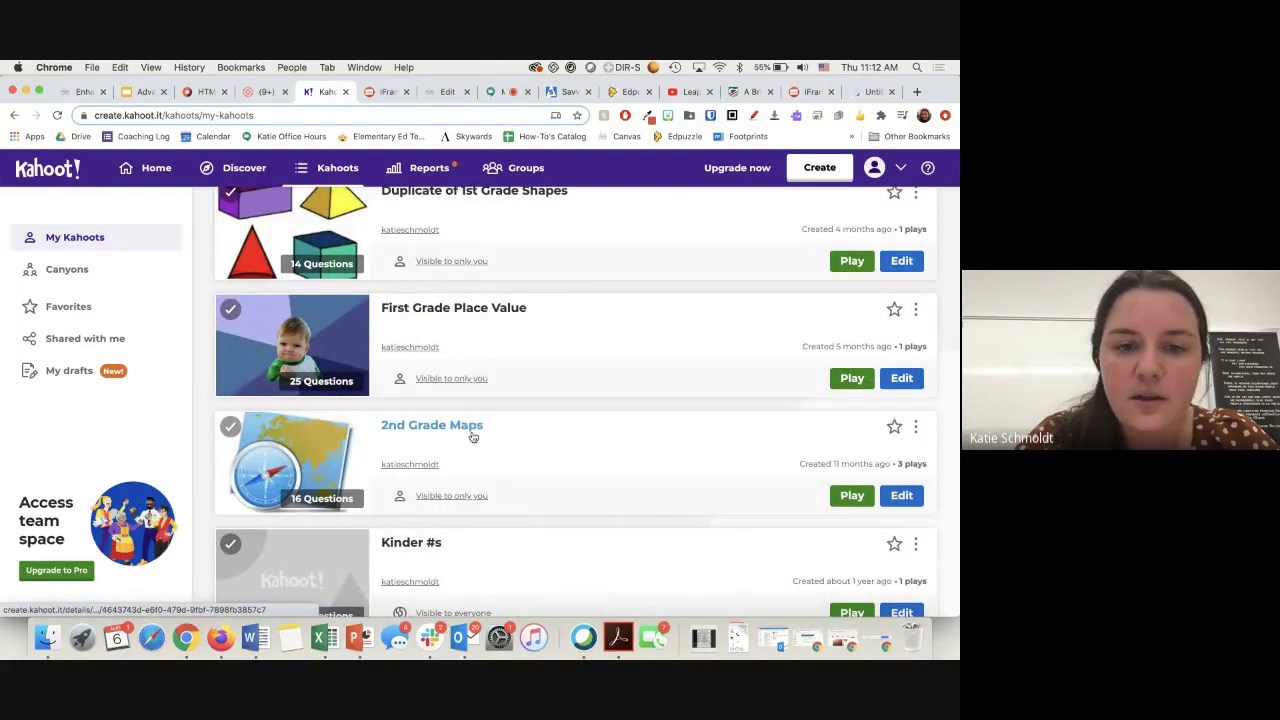
{"action": "left_click", "coordinate": [848, 496]}
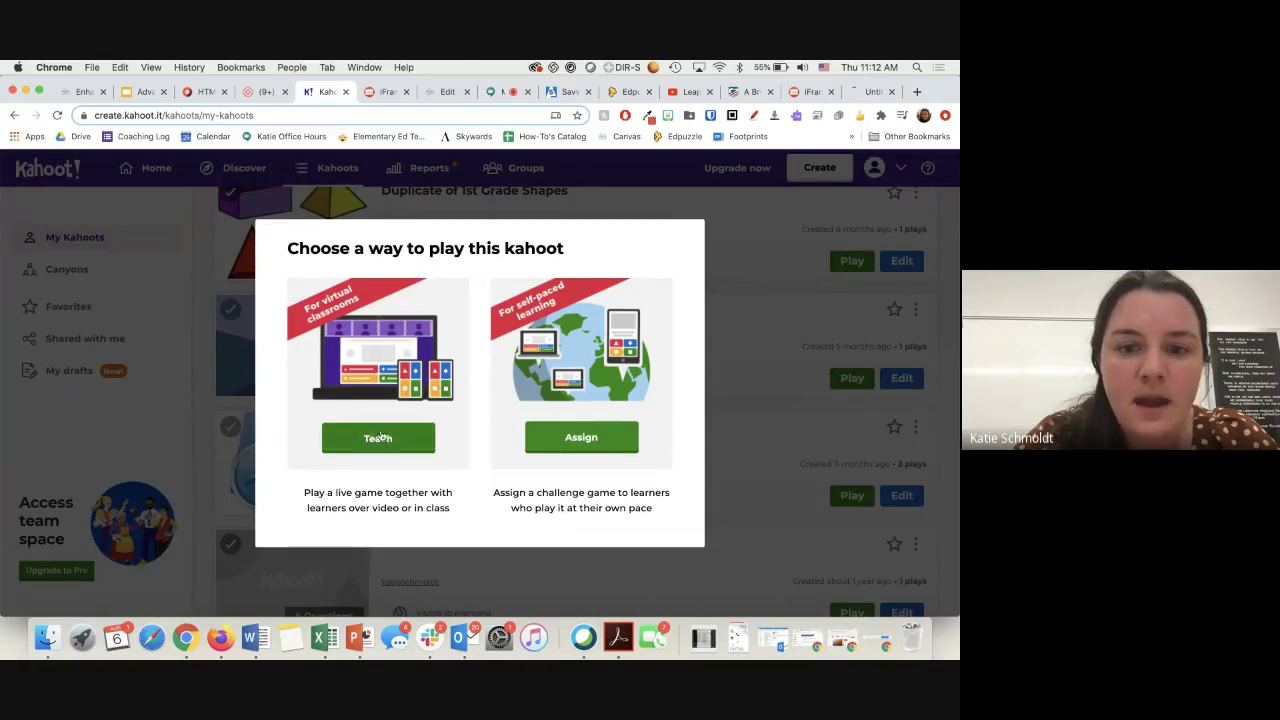
{"action": "left_click", "coordinate": [583, 436]}
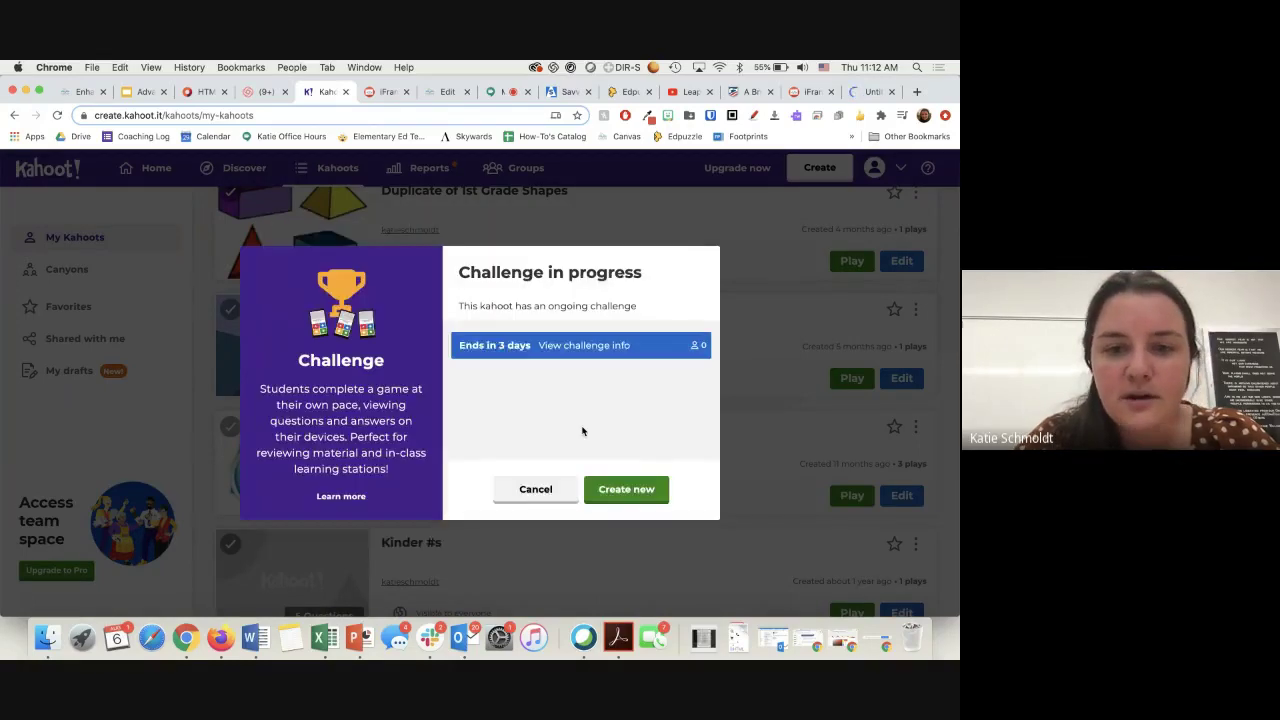
{"action": "left_click", "coordinate": [634, 495]}
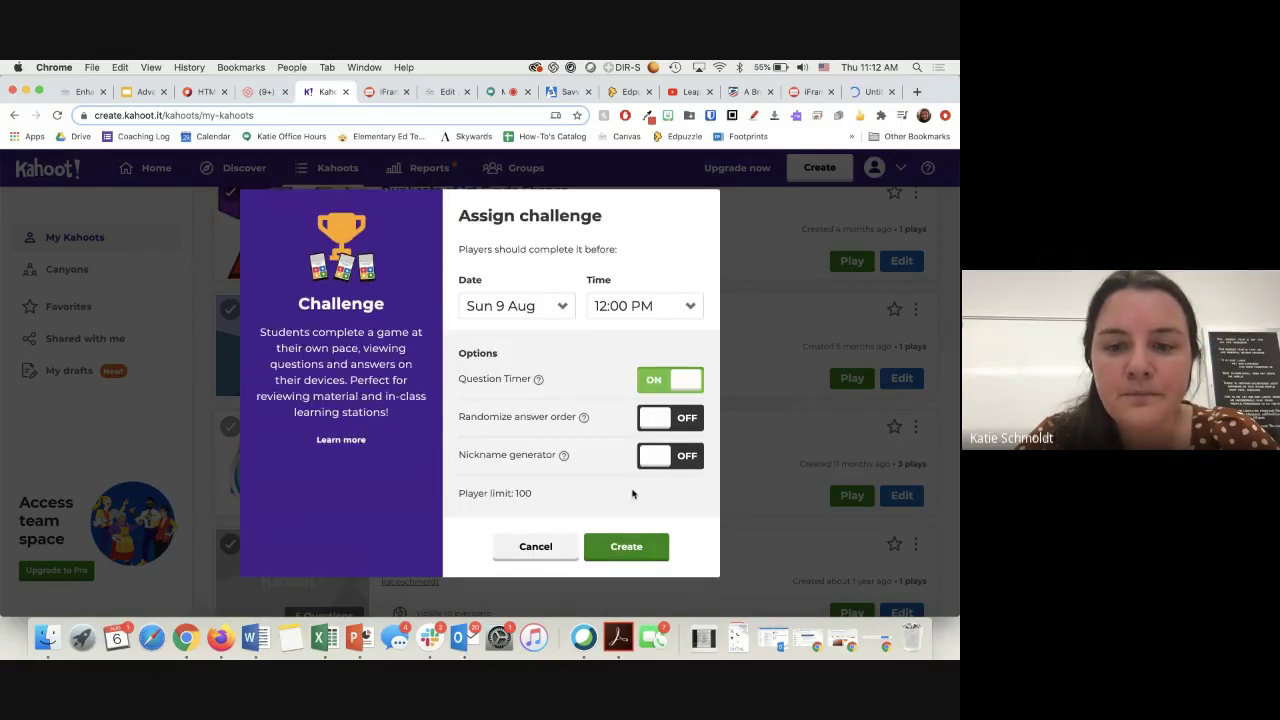
{"action": "left_click", "coordinate": [635, 548]}
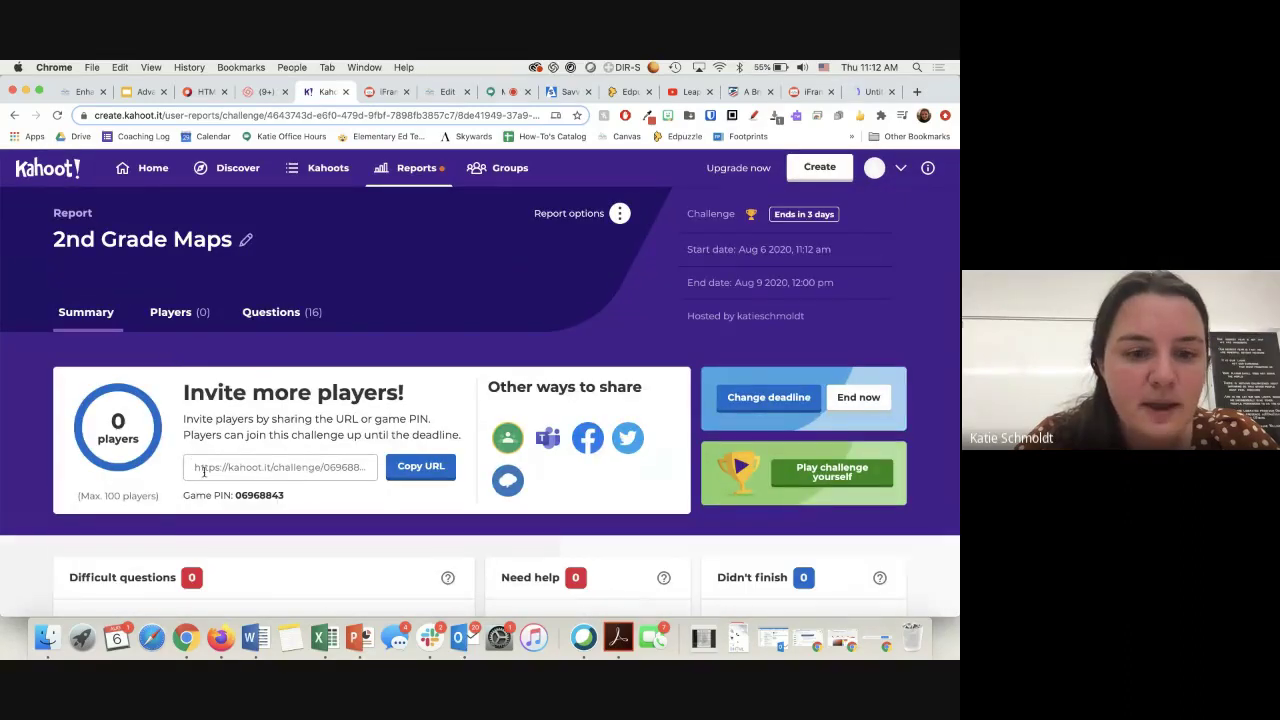
{"action": "left_click", "coordinate": [422, 470]}
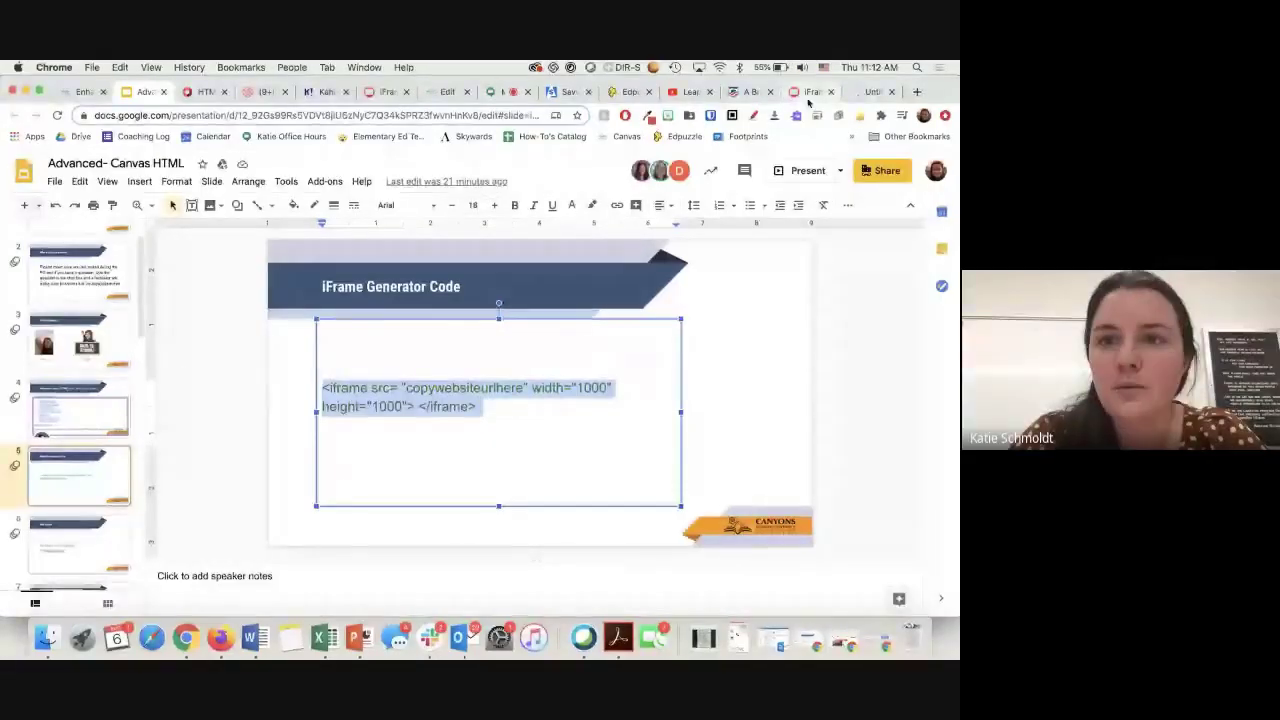
Step: Generate 600×400 iframe code for the Kahoot challenge link and copy it
{"action": "left_click", "coordinate": [803, 92]}
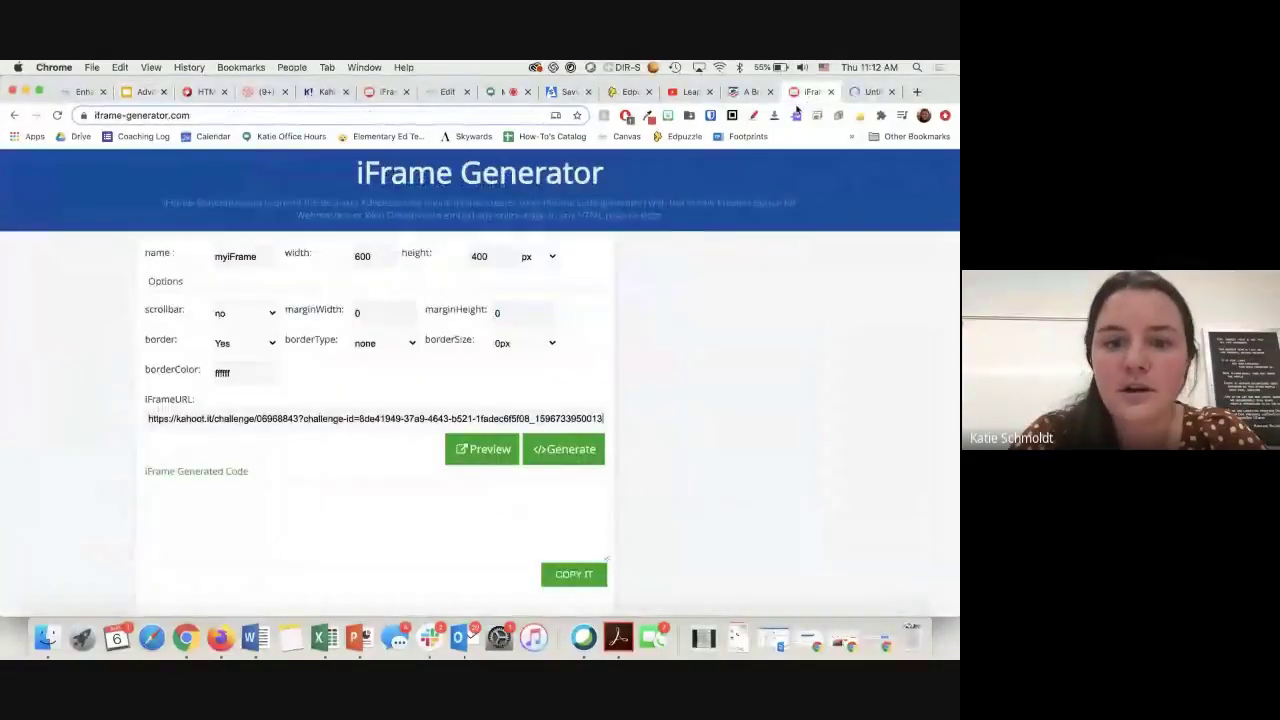
{"action": "left_click", "coordinate": [545, 451]}
{"action": "left_click", "coordinate": [566, 578]}
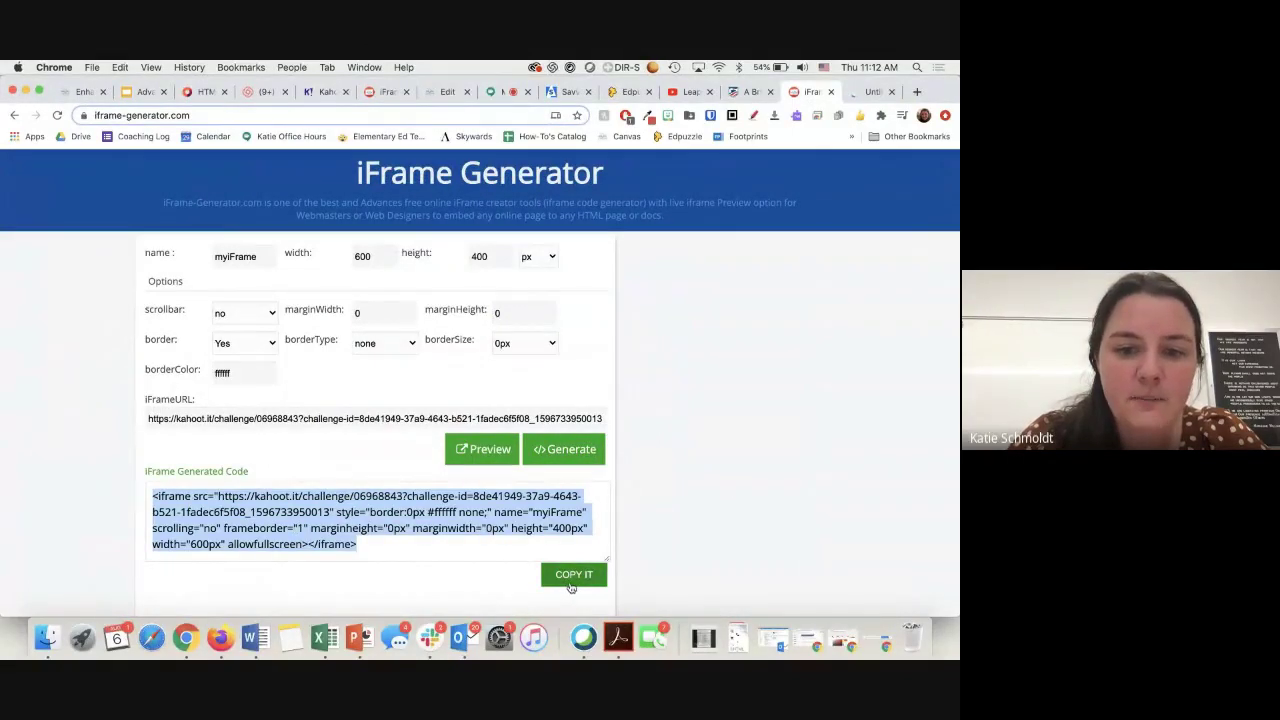
{"action": "left_click", "coordinate": [443, 92]}
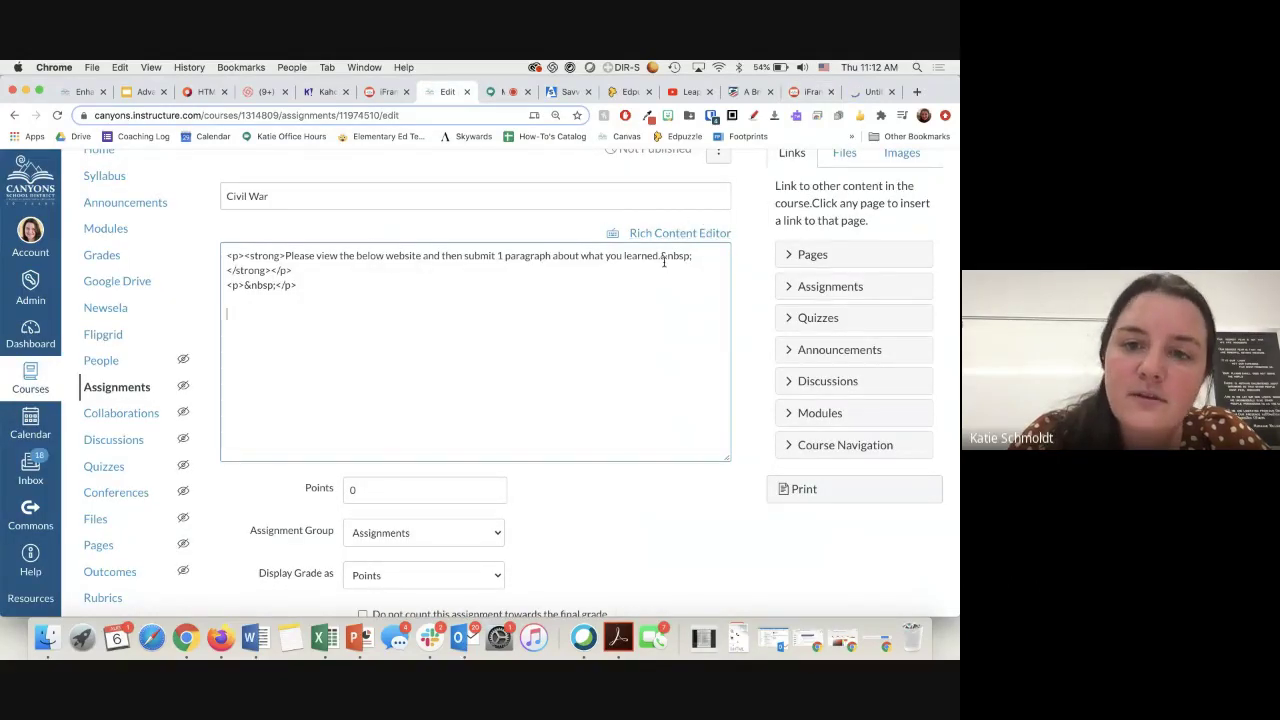
Step: Paste the Kahoot embed code into the HTML and preview the challenge in rich view
{"action": "key", "text": "super+v"}
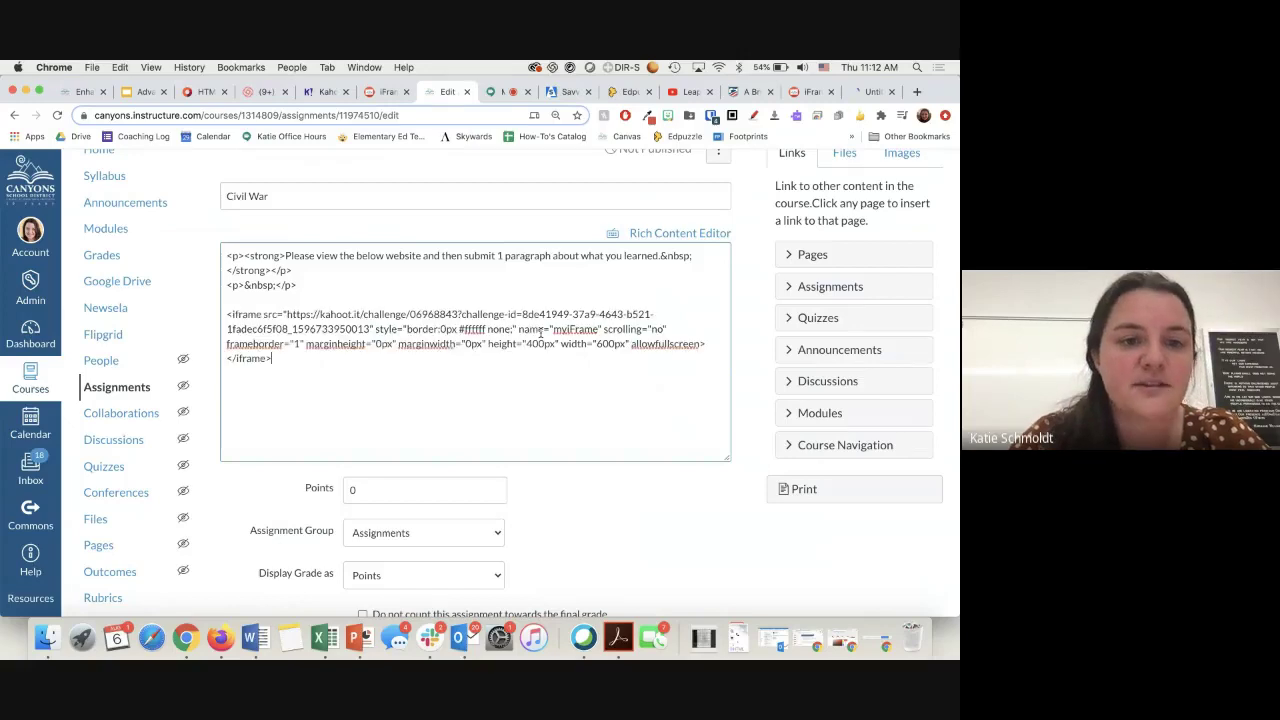
{"action": "left_click", "coordinate": [658, 236]}
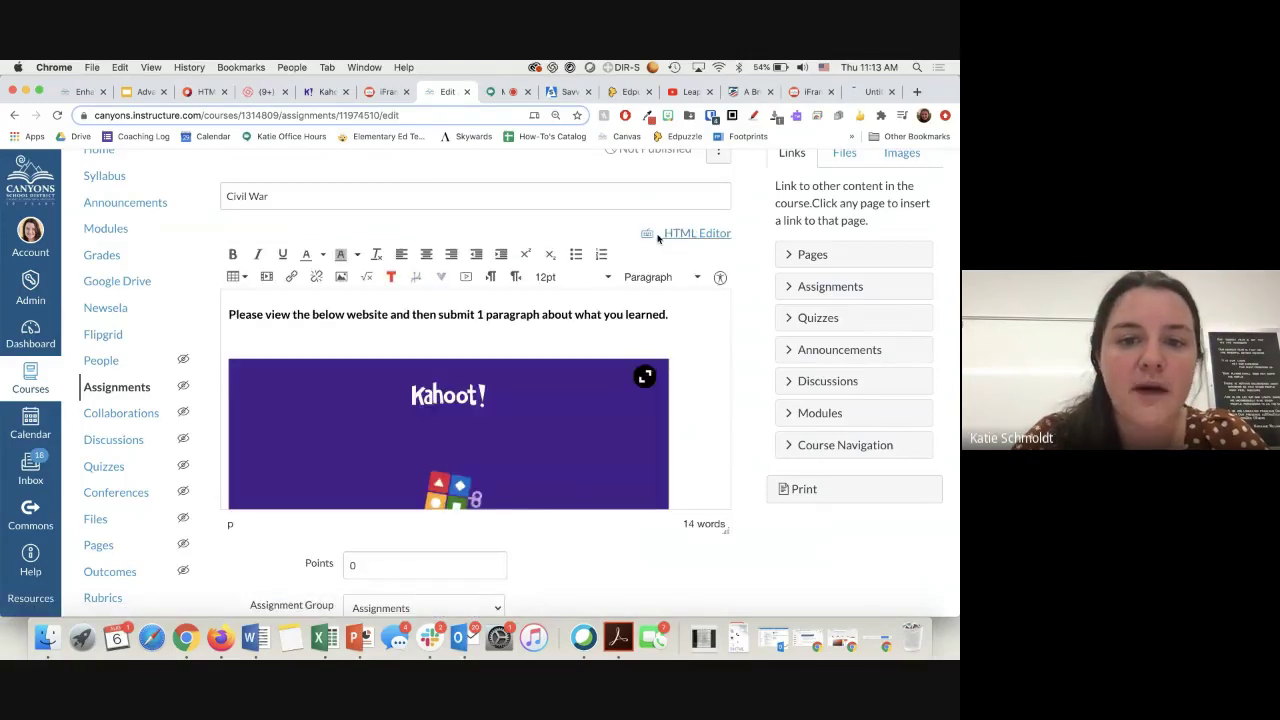
{"action": "scroll", "coordinate": [650, 394], "scroll_direction": "down", "scroll_amount": 5}
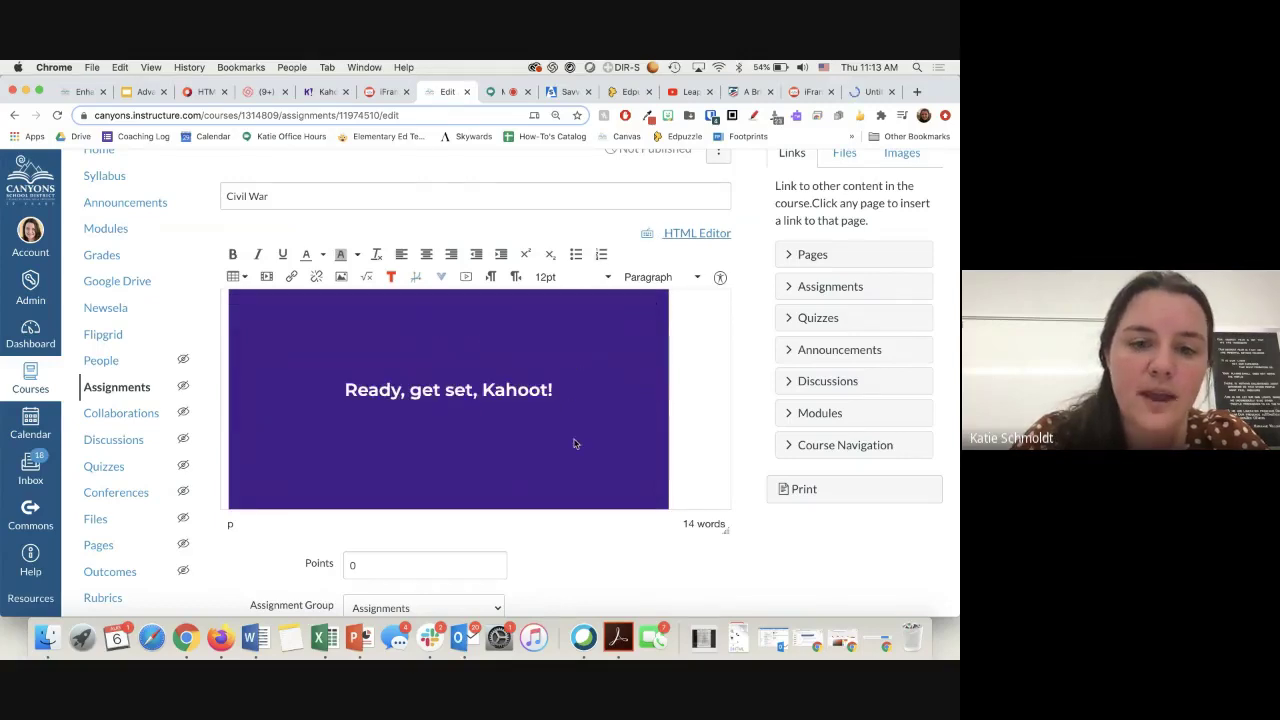
{"action": "scroll", "coordinate": [575, 440], "scroll_direction": "up", "scroll_amount": 1}
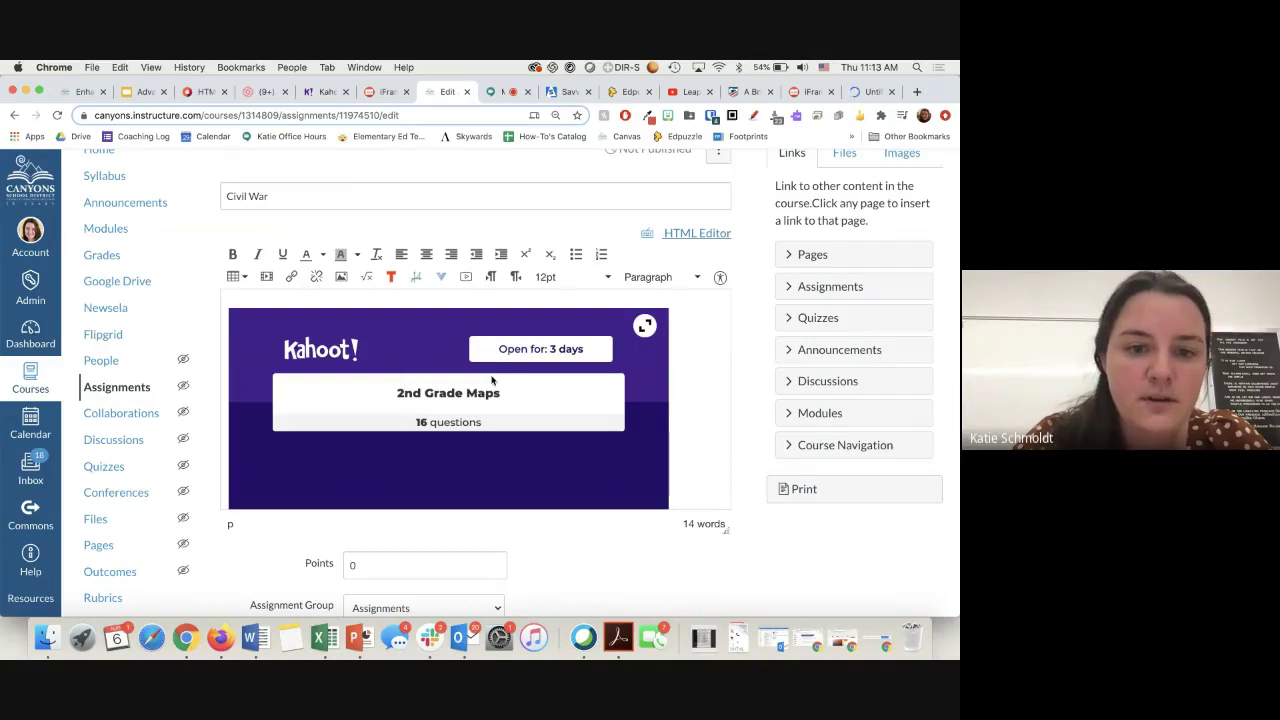
{"action": "scroll", "coordinate": [490, 378], "scroll_direction": "down", "scroll_amount": 3}
{"action": "left_click", "coordinate": [391, 452]}
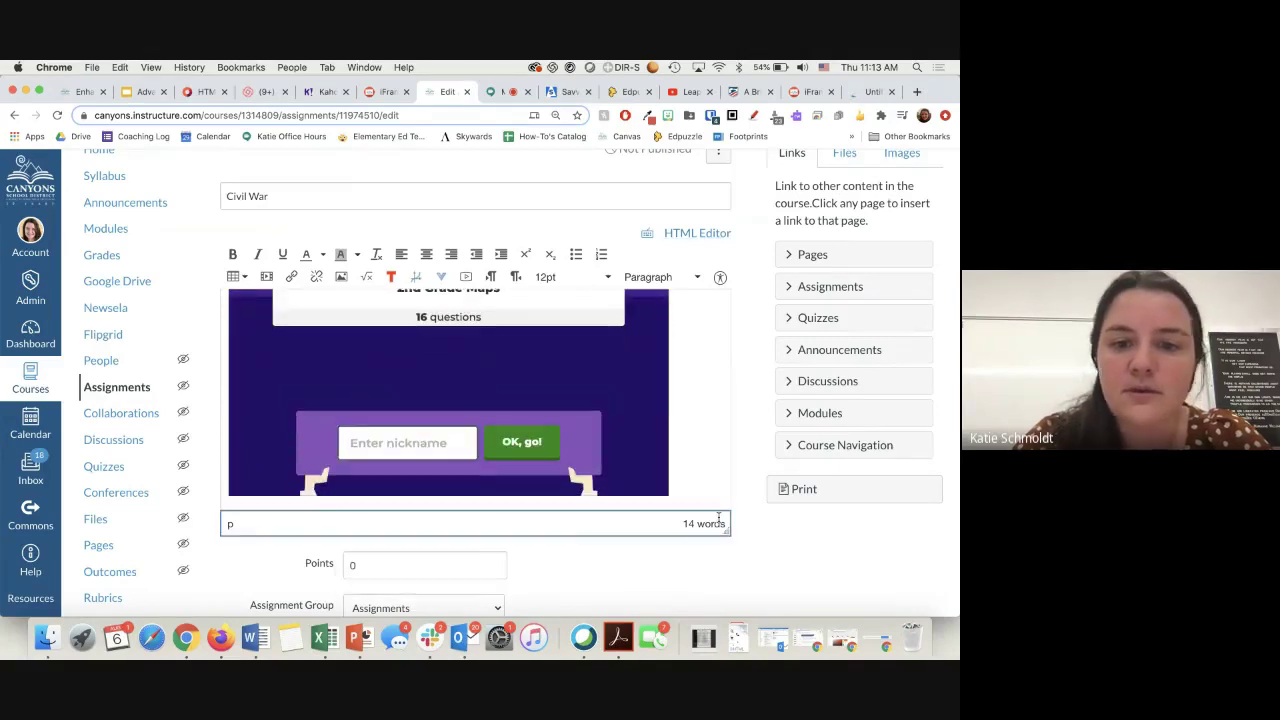
Step: Save and publish the Civil War assignment, confirming leaving the edit page
{"action": "scroll", "coordinate": [720, 520], "scroll_direction": "down", "scroll_amount": 10}
{"action": "left_click", "coordinate": [655, 553]}
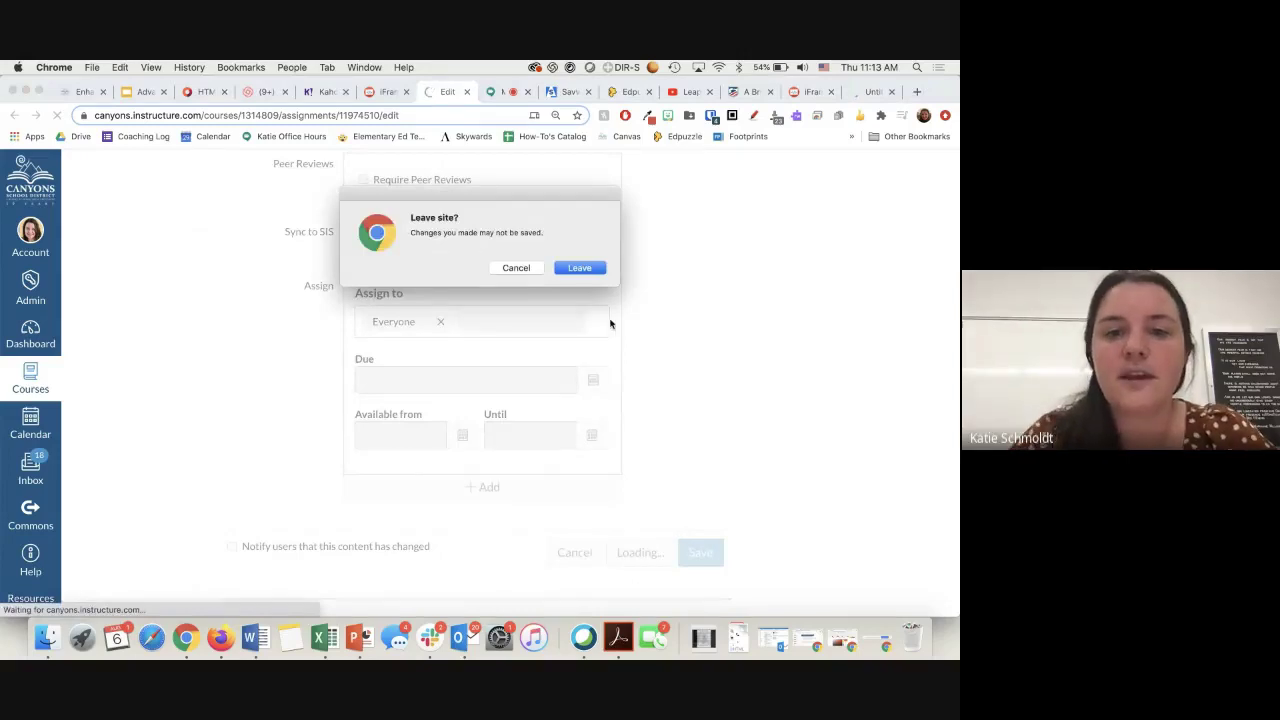
{"action": "left_click", "coordinate": [578, 268]}
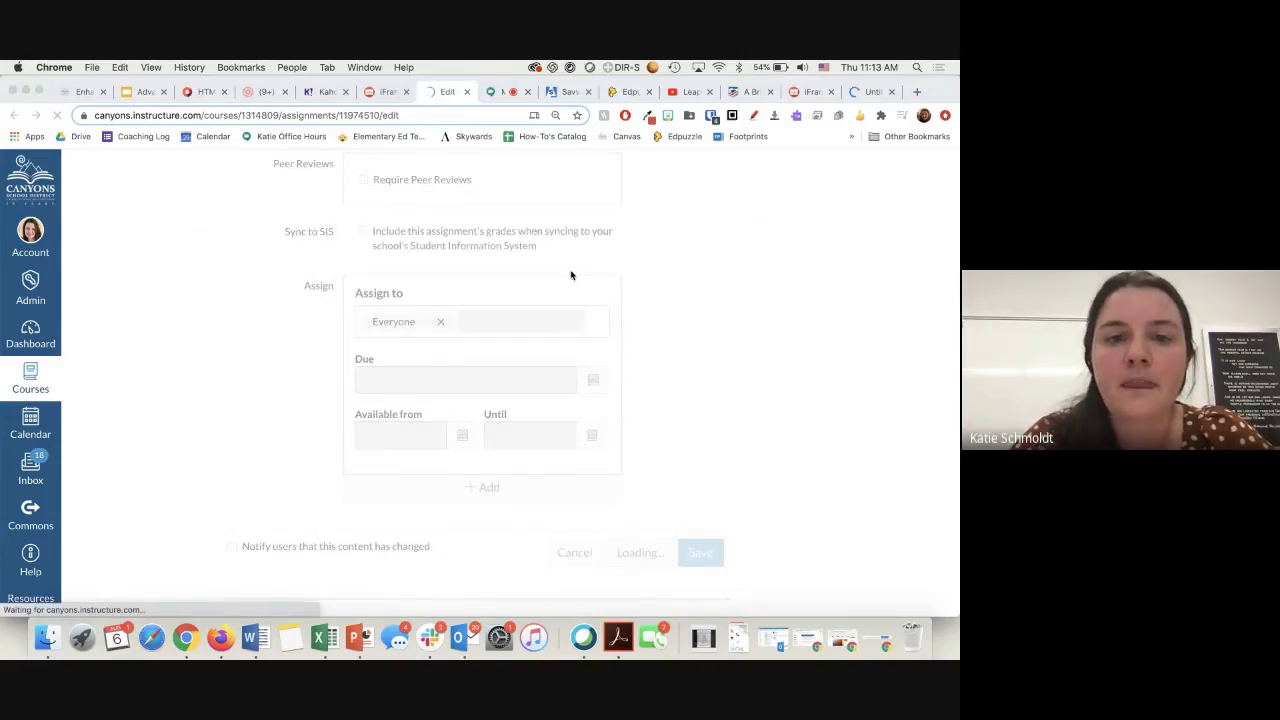
{"action": "scroll", "coordinate": [491, 405], "scroll_direction": "down", "scroll_amount": 3}
{"action": "scroll", "coordinate": [491, 405], "scroll_direction": "up", "scroll_amount": 2}
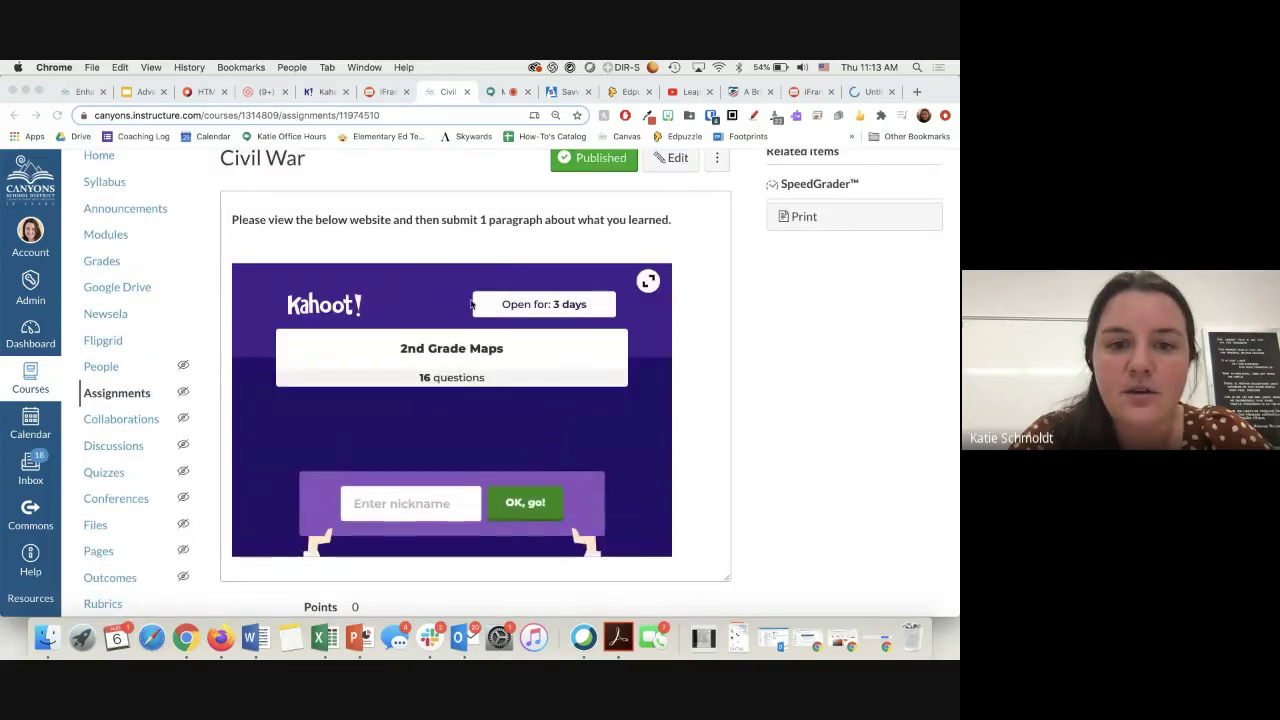
{"action": "scroll", "coordinate": [400, 350], "scroll_direction": "up", "scroll_amount": 1}
{"action": "scroll", "coordinate": [315, 432], "scroll_direction": "down", "scroll_amount": 2}
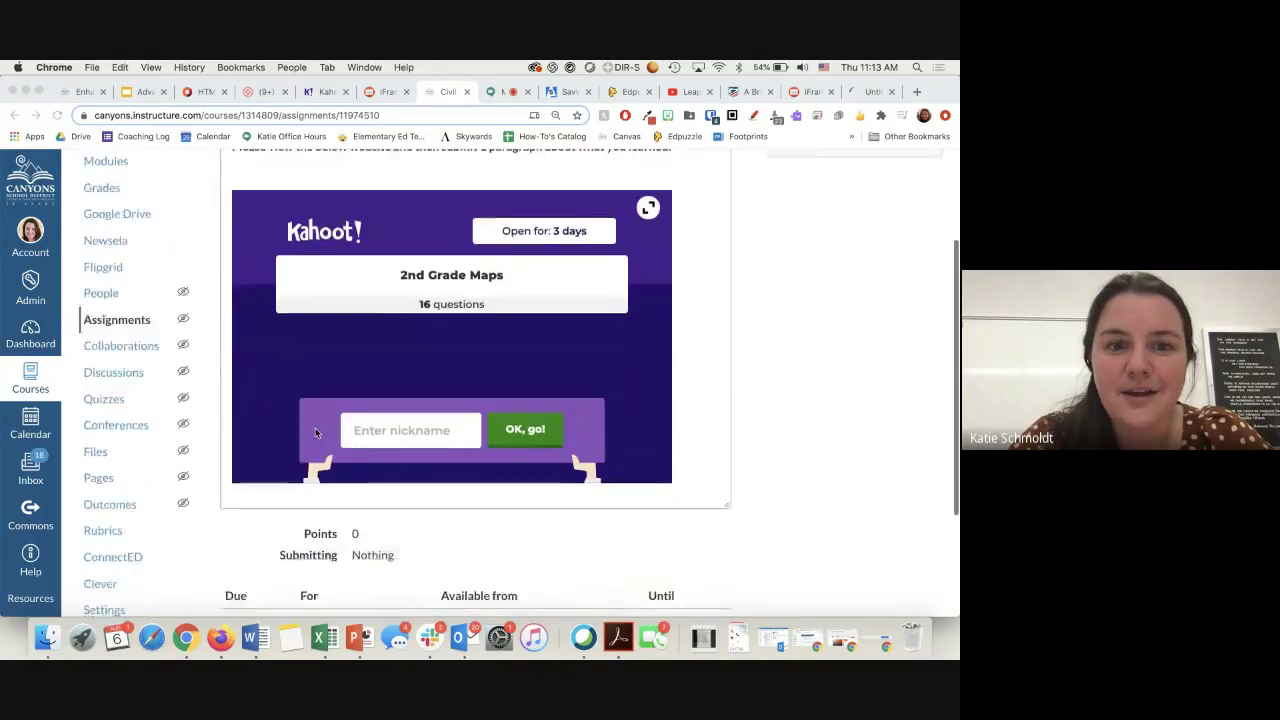
{"action": "scroll", "coordinate": [315, 432], "scroll_direction": "down", "scroll_amount": 3}
{"action": "scroll", "coordinate": [402, 342], "scroll_direction": "up", "scroll_amount": 2}
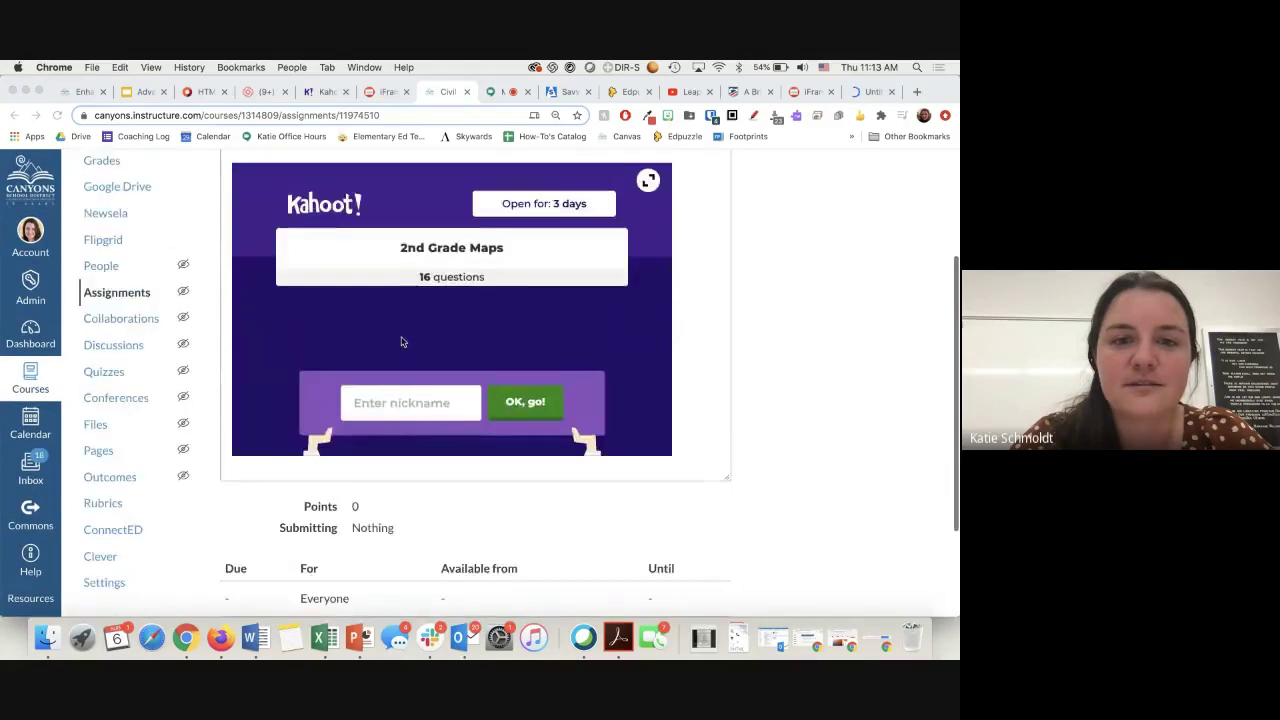
{"action": "scroll", "coordinate": [497, 286], "scroll_direction": "up", "scroll_amount": 3}
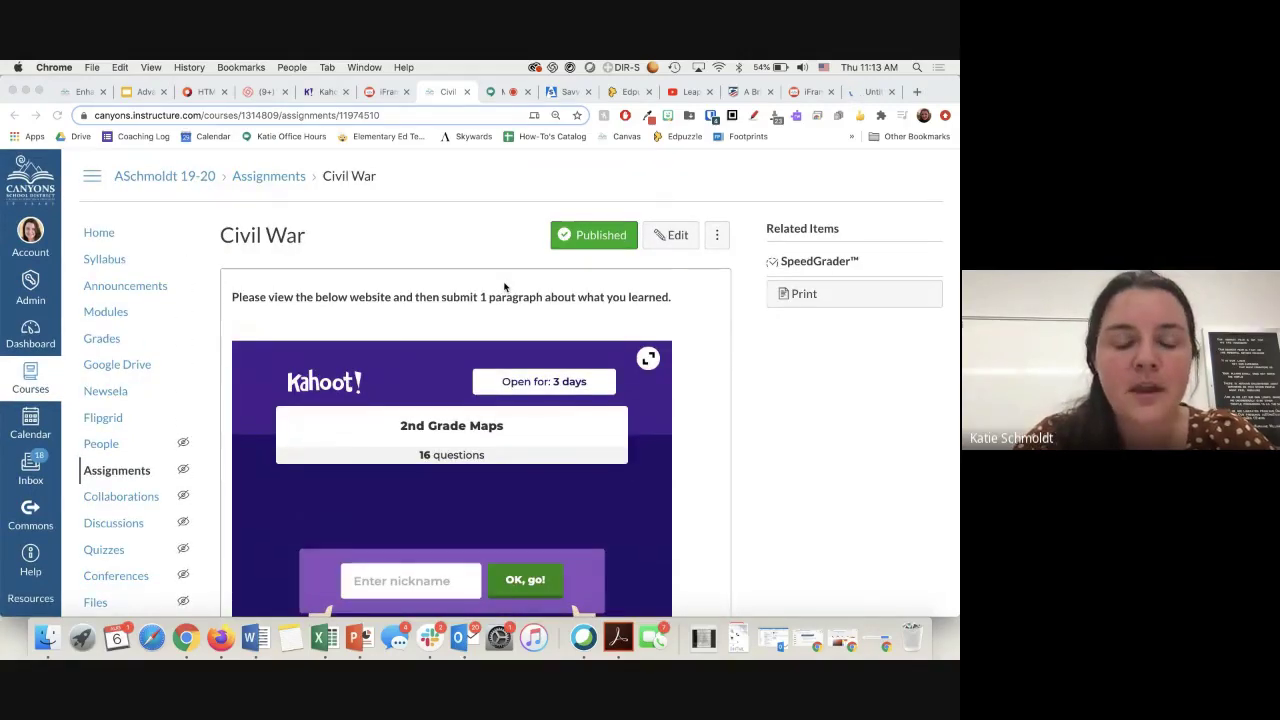
{"action": "left_click", "coordinate": [108, 314]}
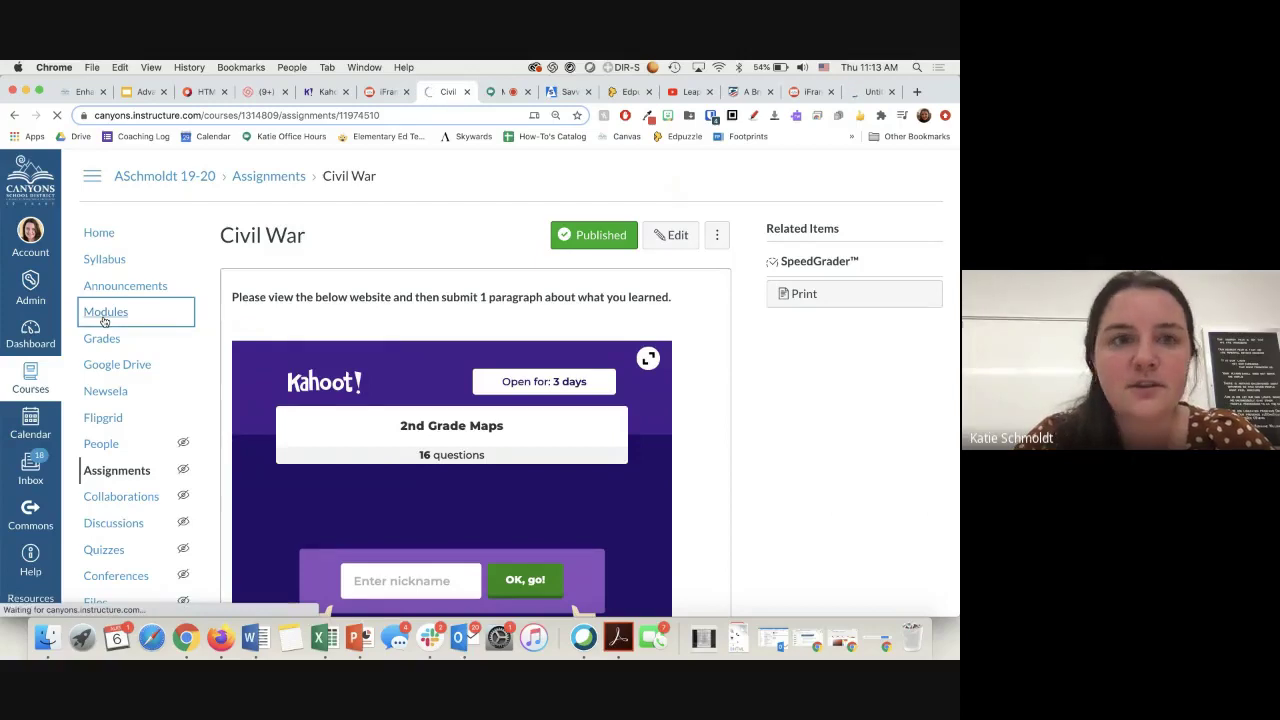
Step: Create a new page item named 'Youtube' in the Google LTI module and open it
{"action": "scroll", "coordinate": [590, 366], "scroll_direction": "down", "scroll_amount": 2}
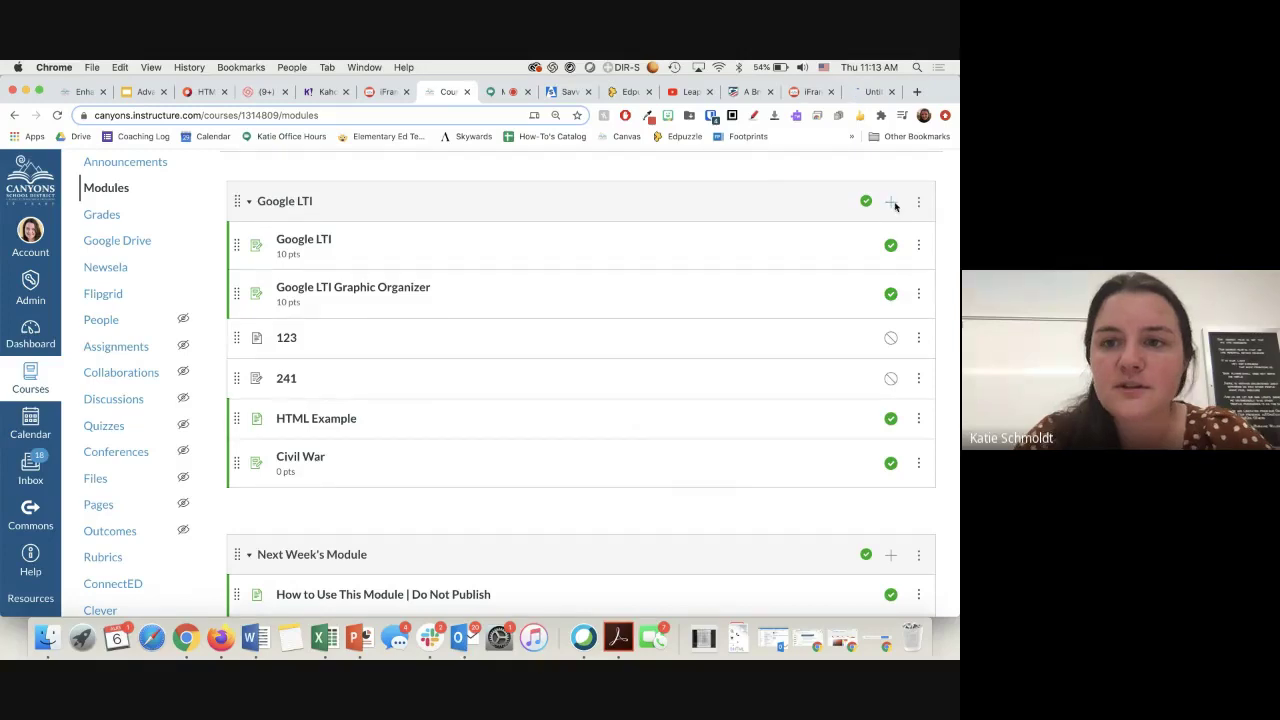
{"action": "left_click", "coordinate": [893, 203]}
{"action": "left_click", "coordinate": [305, 268]}
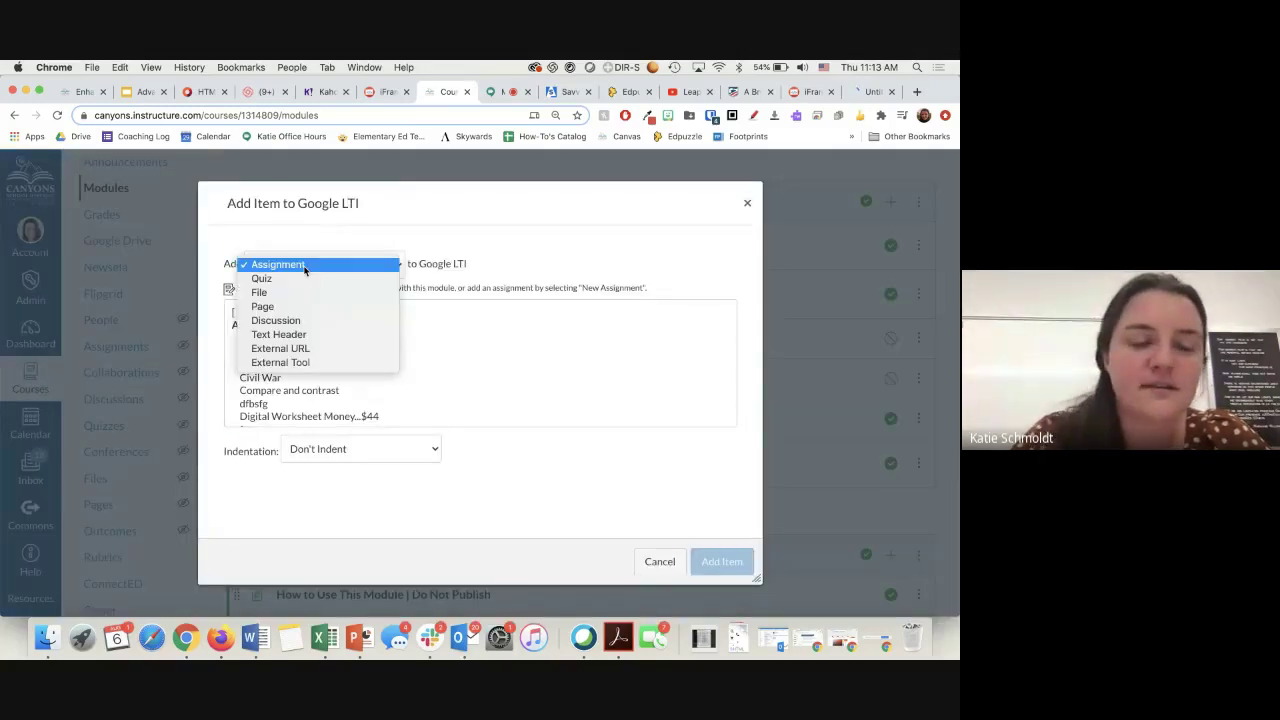
{"action": "key", "text": "Escape"}
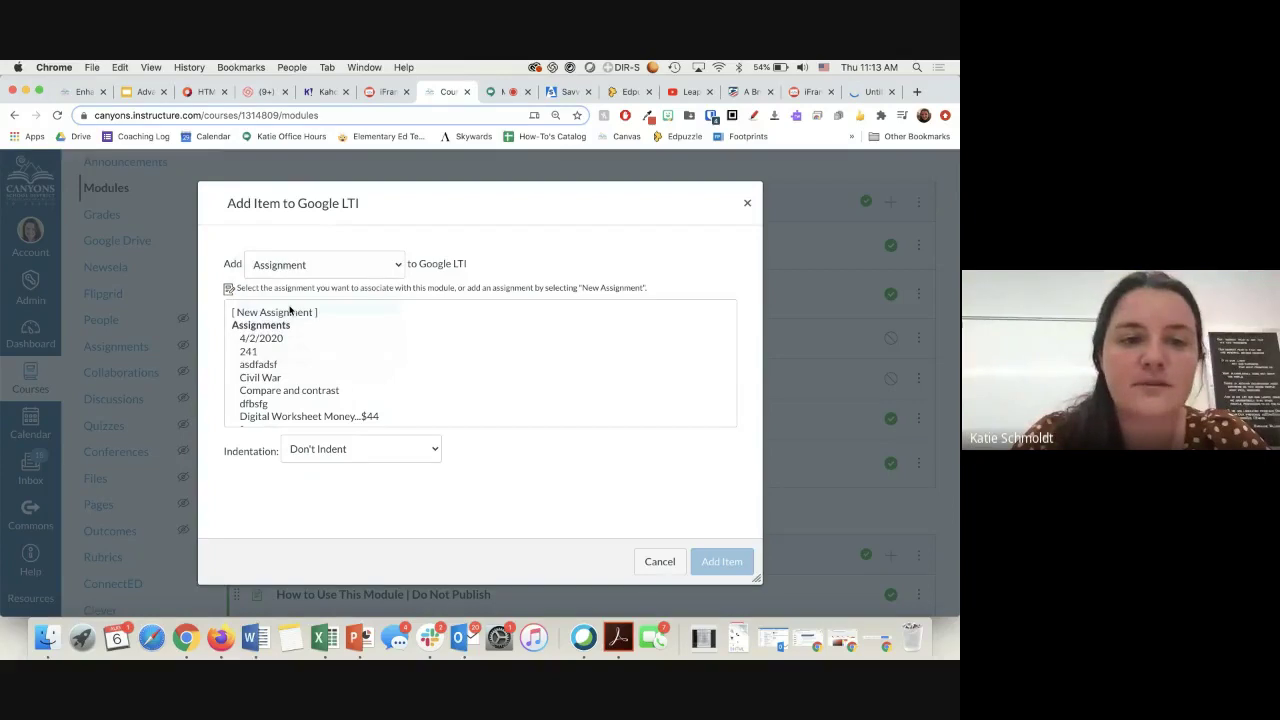
{"action": "left_click", "coordinate": [300, 453]}
{"action": "type", "text": "Youtube"}
{"action": "left_click", "coordinate": [710, 561]}
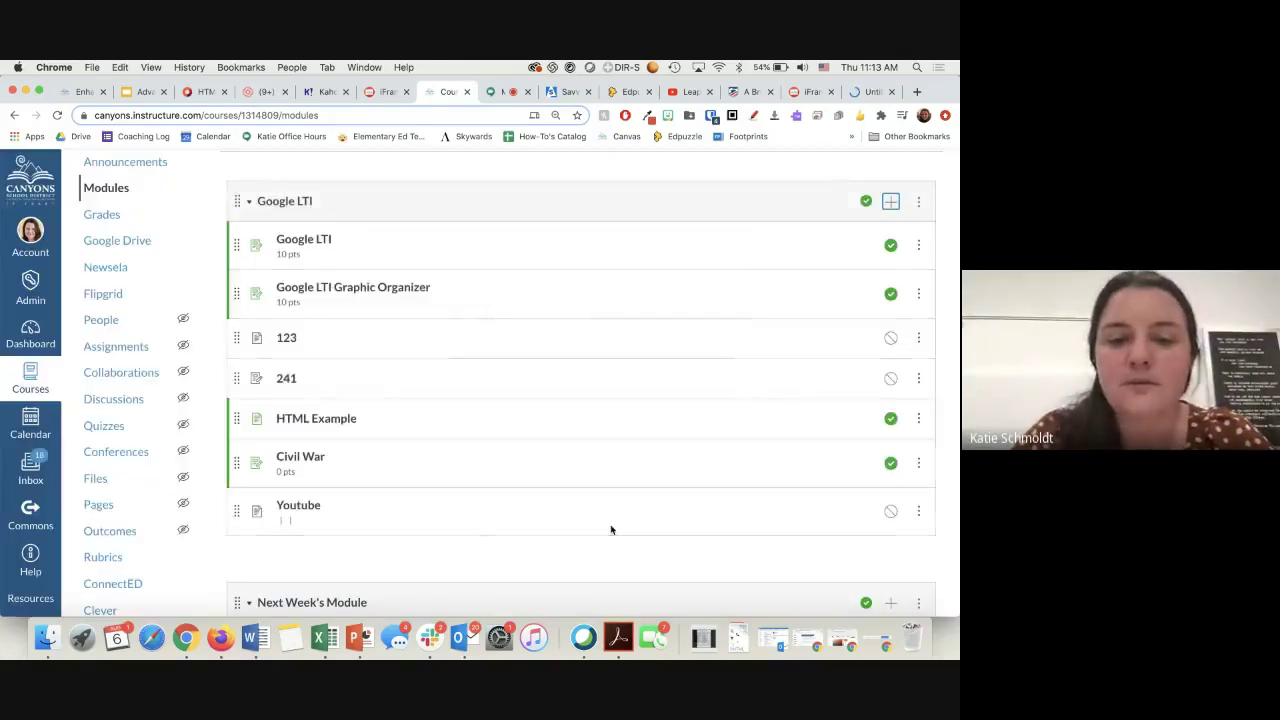
{"action": "scroll", "coordinate": [421, 519], "scroll_direction": "down", "scroll_amount": 1}
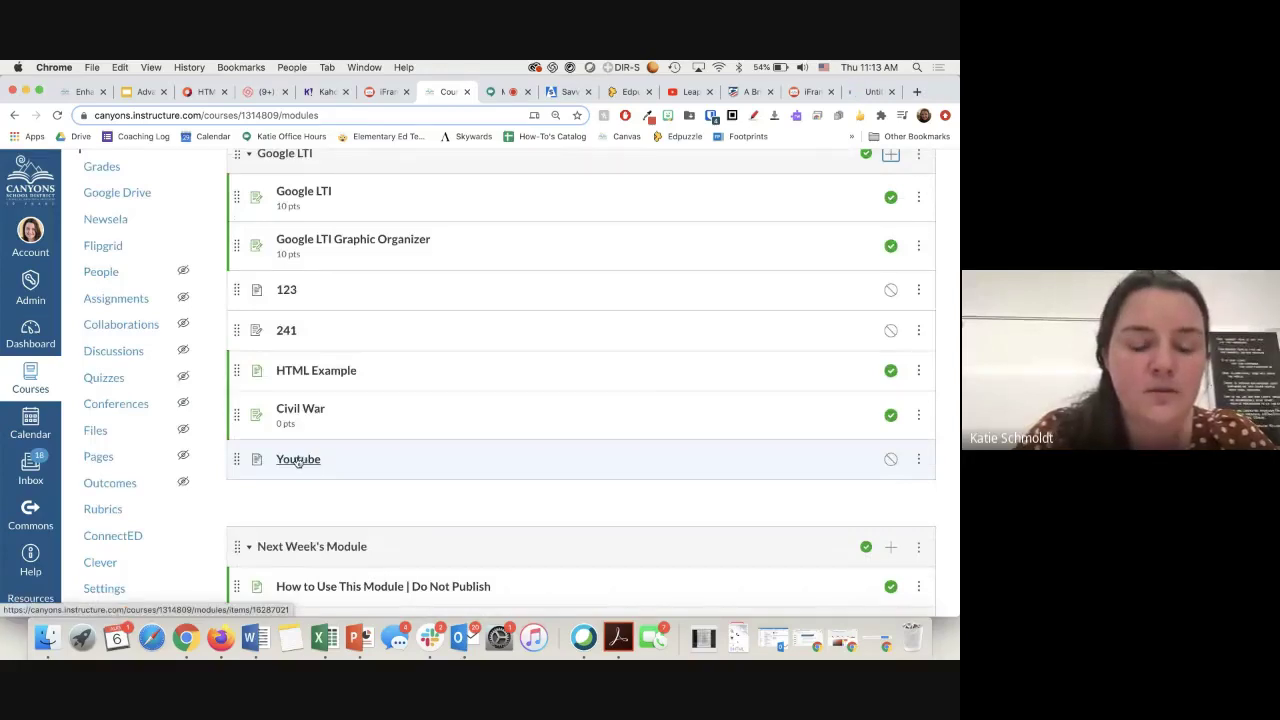
{"action": "left_click", "coordinate": [298, 461]}
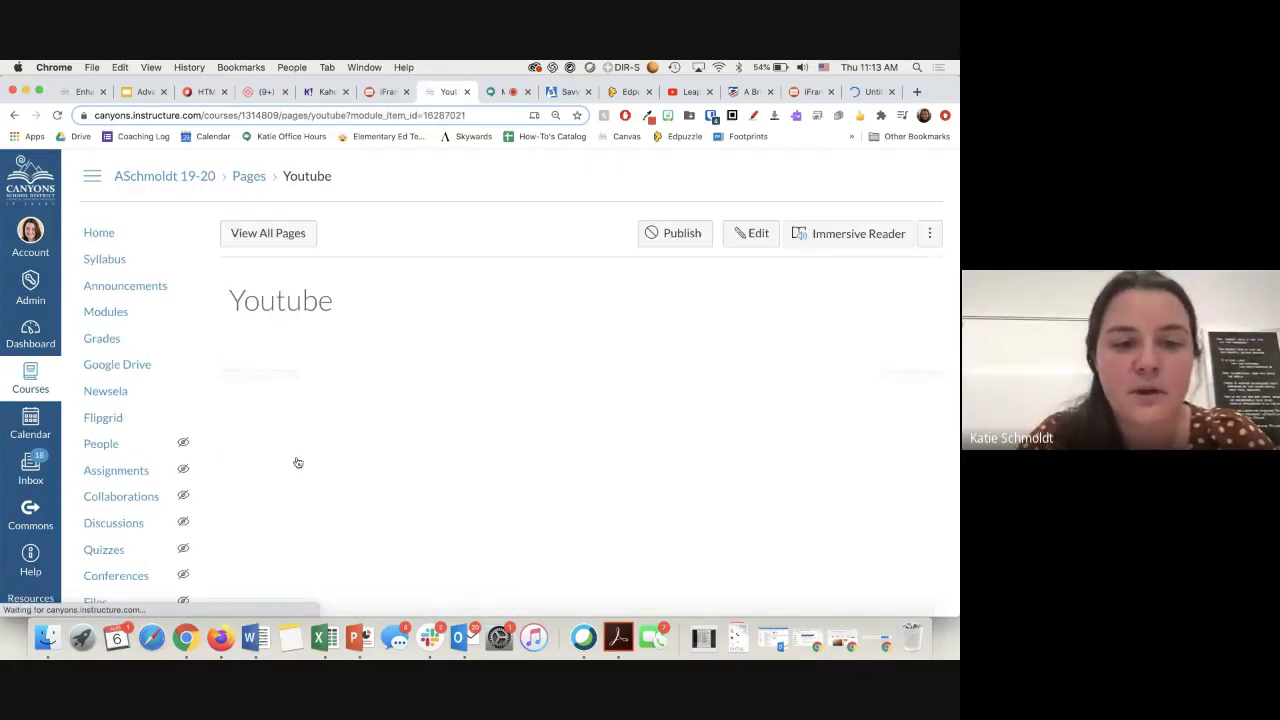
Step: Put the Youtube page in edit mode and bring up the LeapFrog Letter Factory video
{"action": "left_click", "coordinate": [749, 232]}
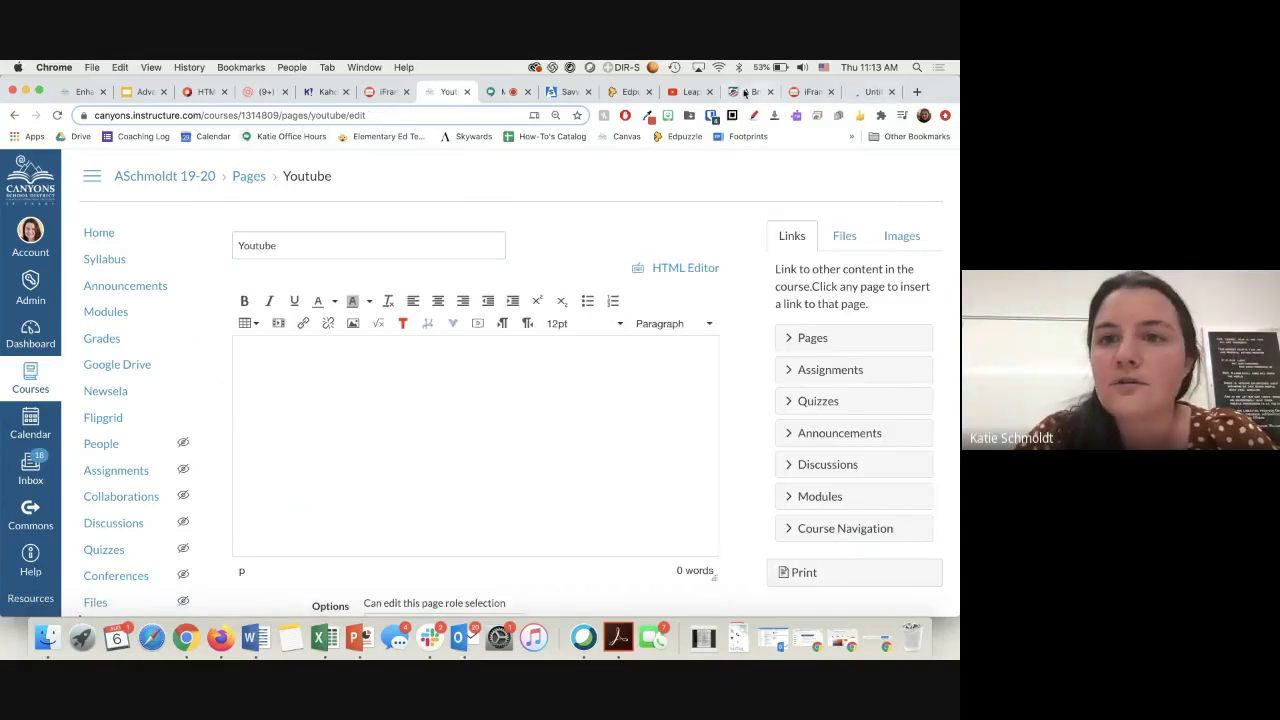
{"action": "left_click", "coordinate": [691, 92]}
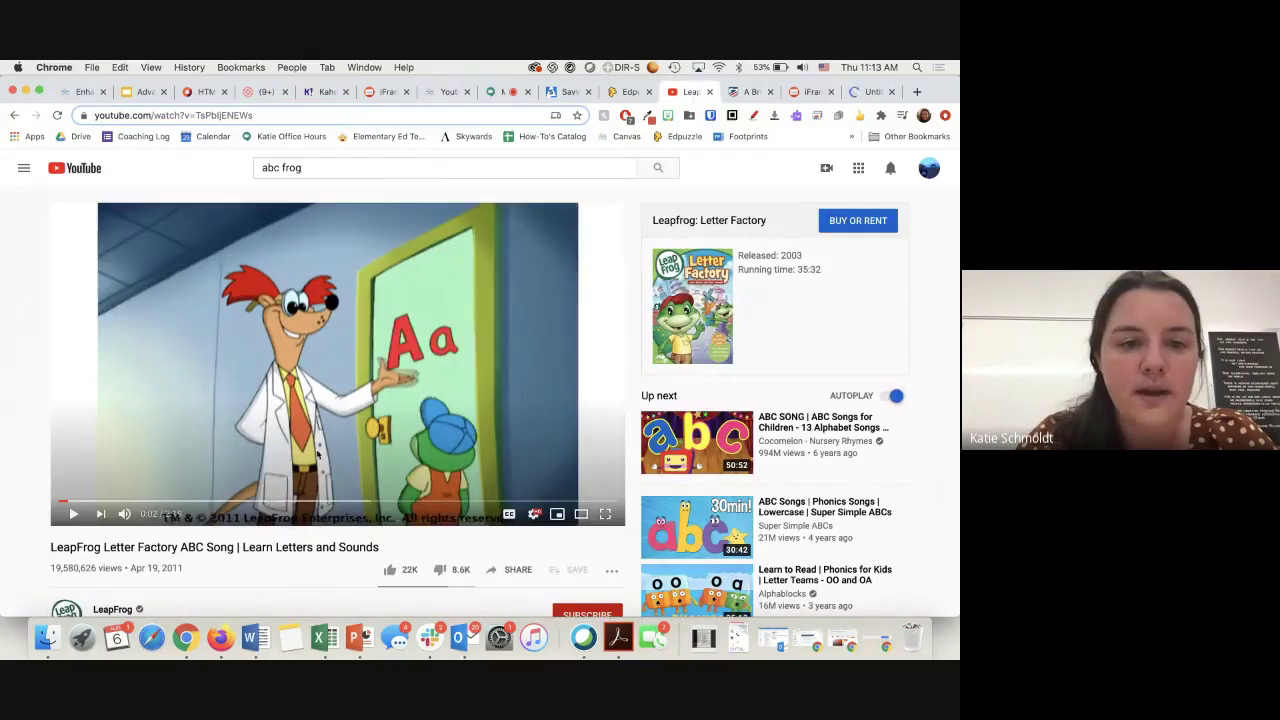
Step: Copy the LeapFrog video's 560×315 iframe embed code from YouTube's Share > Embed panel
{"action": "scroll", "coordinate": [378, 410], "scroll_direction": "down", "scroll_amount": 3}
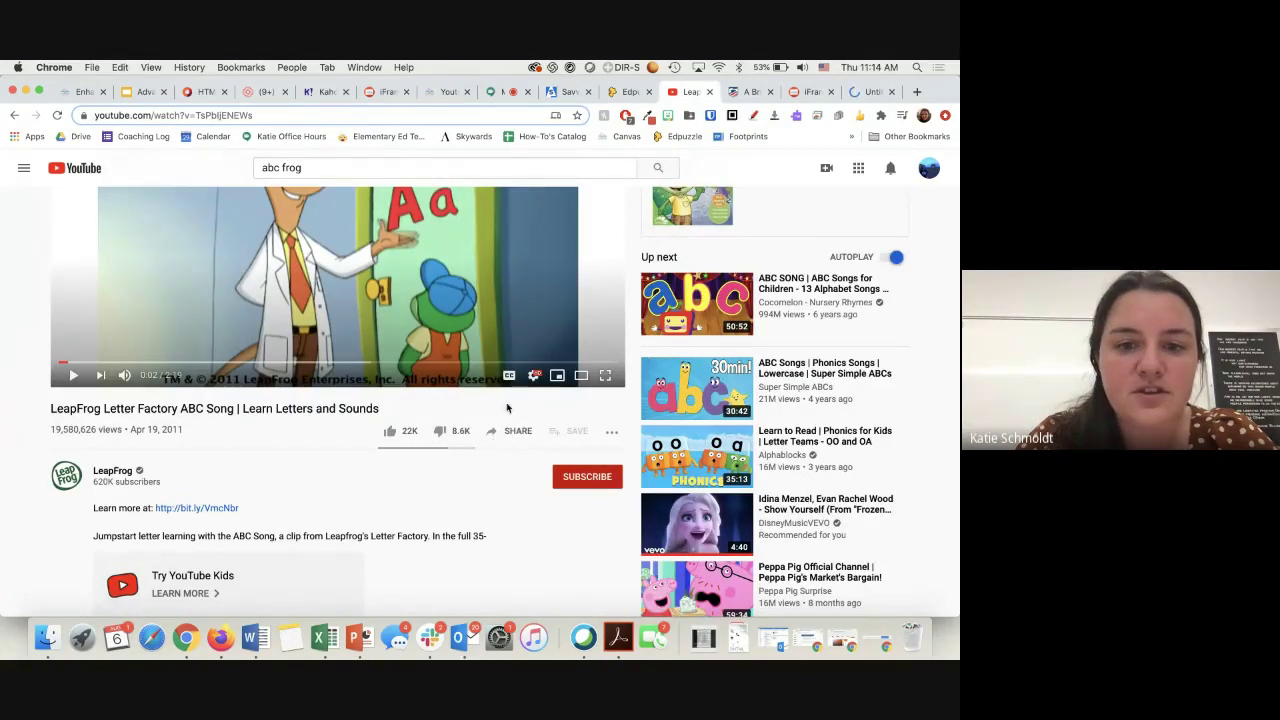
{"action": "left_click", "coordinate": [512, 431]}
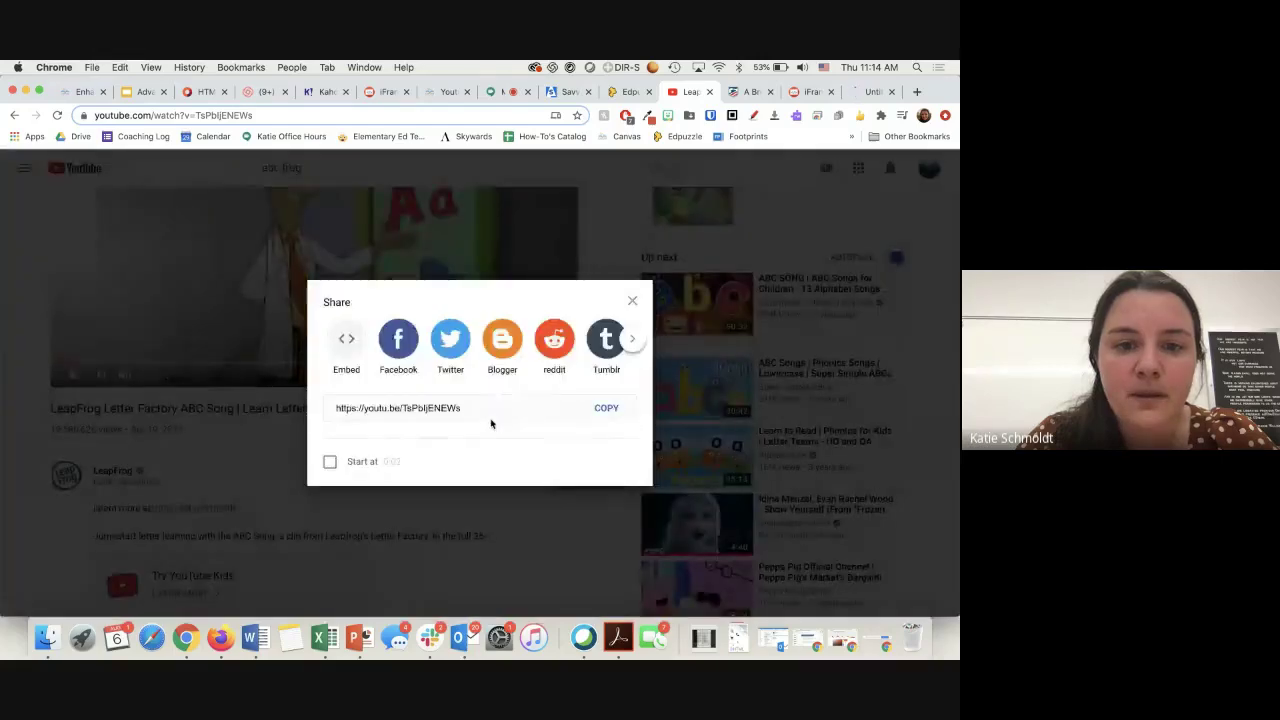
{"action": "left_click", "coordinate": [340, 342]}
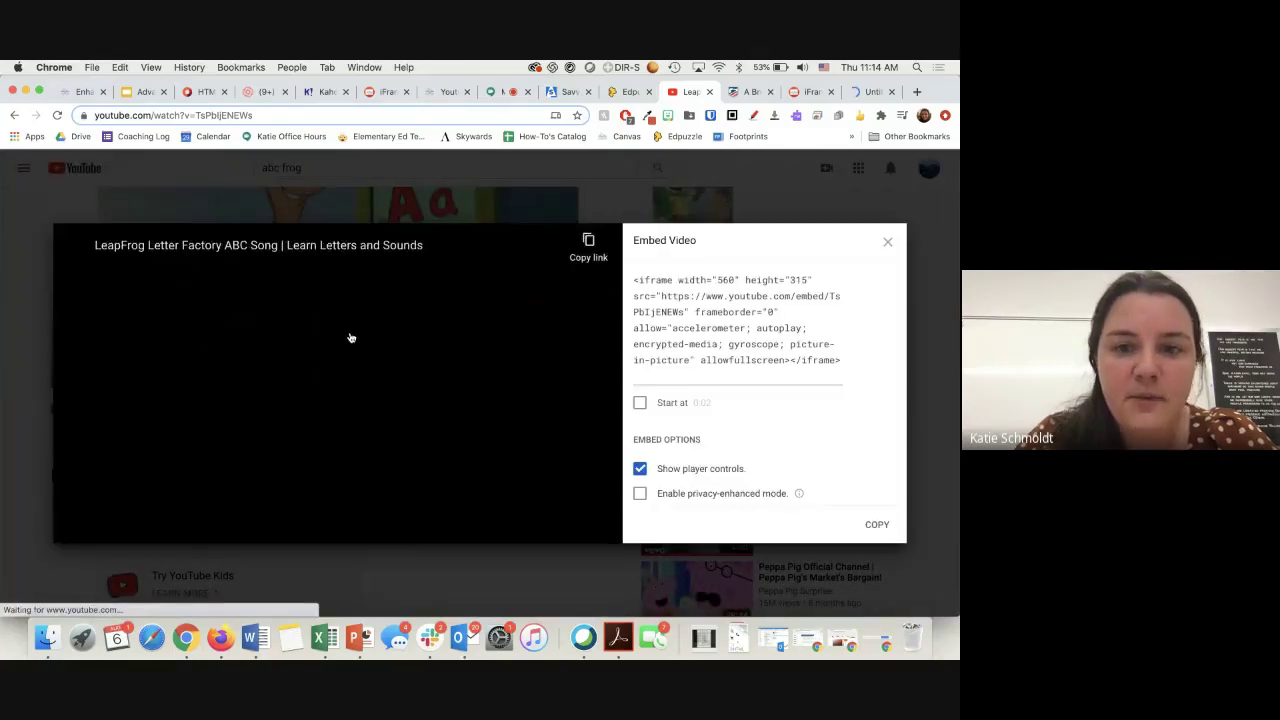
{"action": "left_click", "coordinate": [684, 314]}
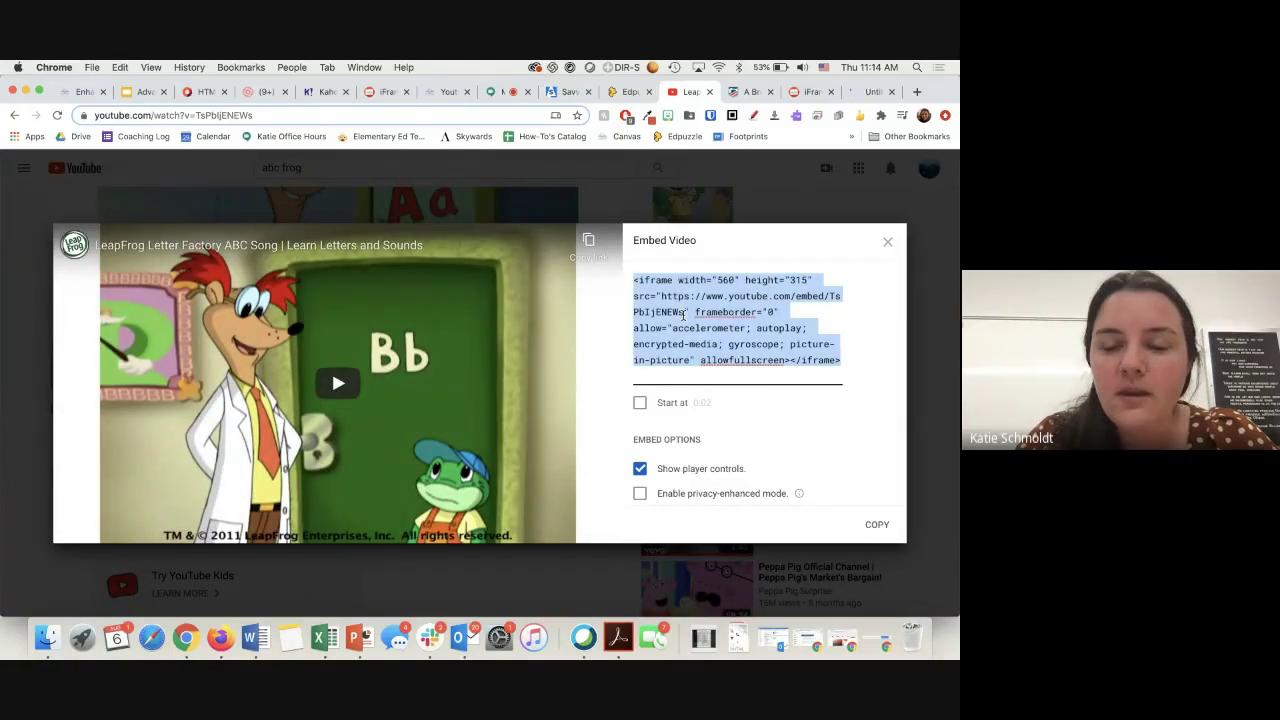
{"action": "left_click", "coordinate": [875, 525]}
{"action": "left_click", "coordinate": [887, 241]}
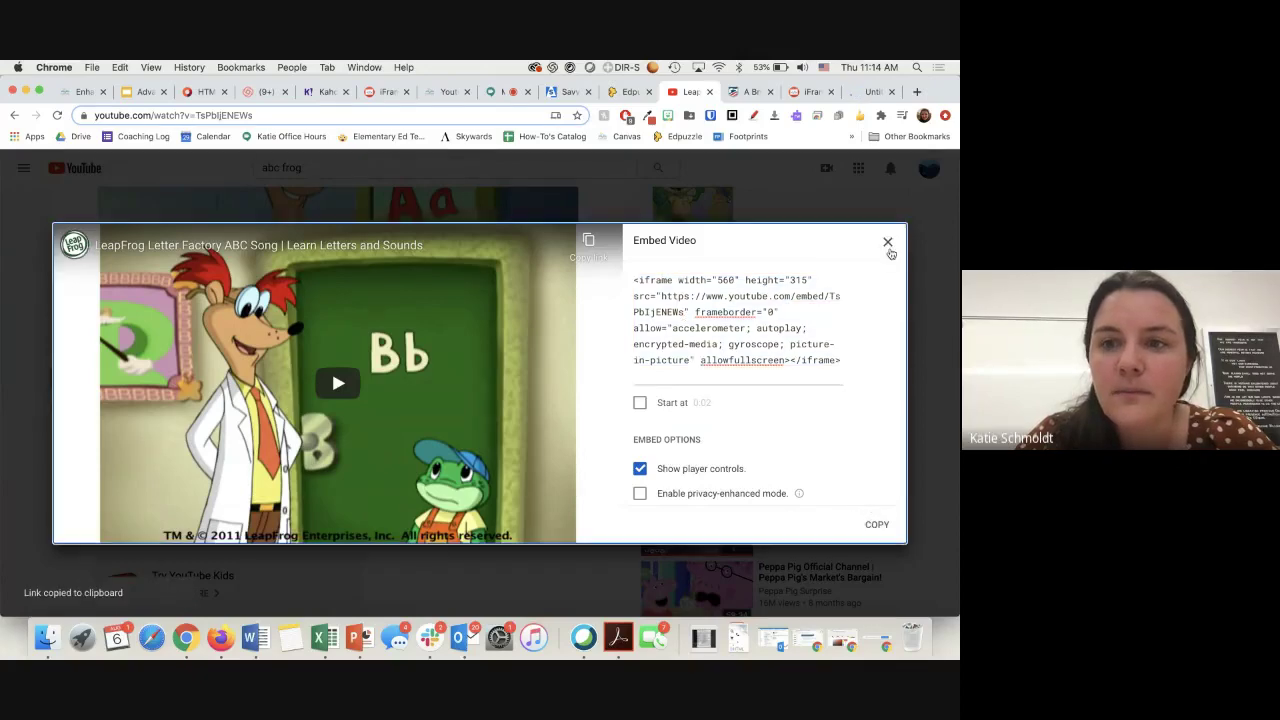
{"action": "left_click", "coordinate": [430, 92]}
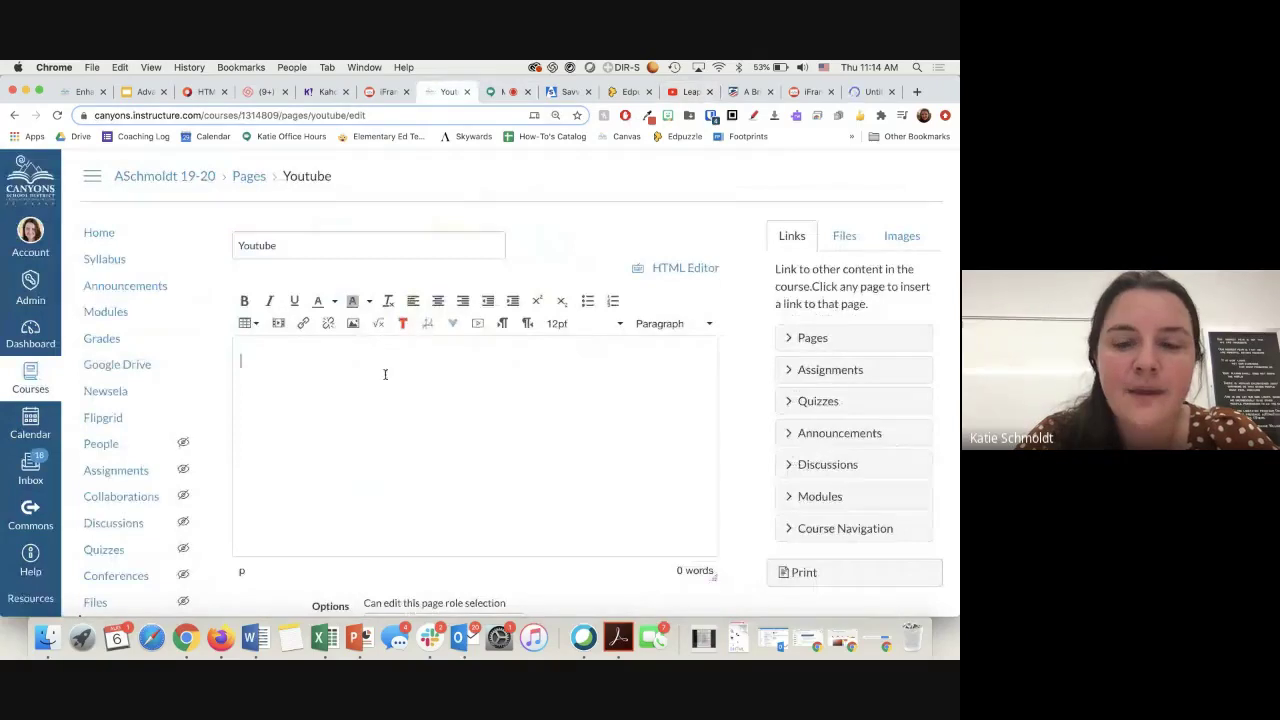
Step: Paste the LeapFrog embed code into the page's HTML and test-play the video in rich view
{"action": "left_click", "coordinate": [697, 267]}
{"action": "left_click", "coordinate": [477, 366]}
{"action": "key", "text": "super+v"}
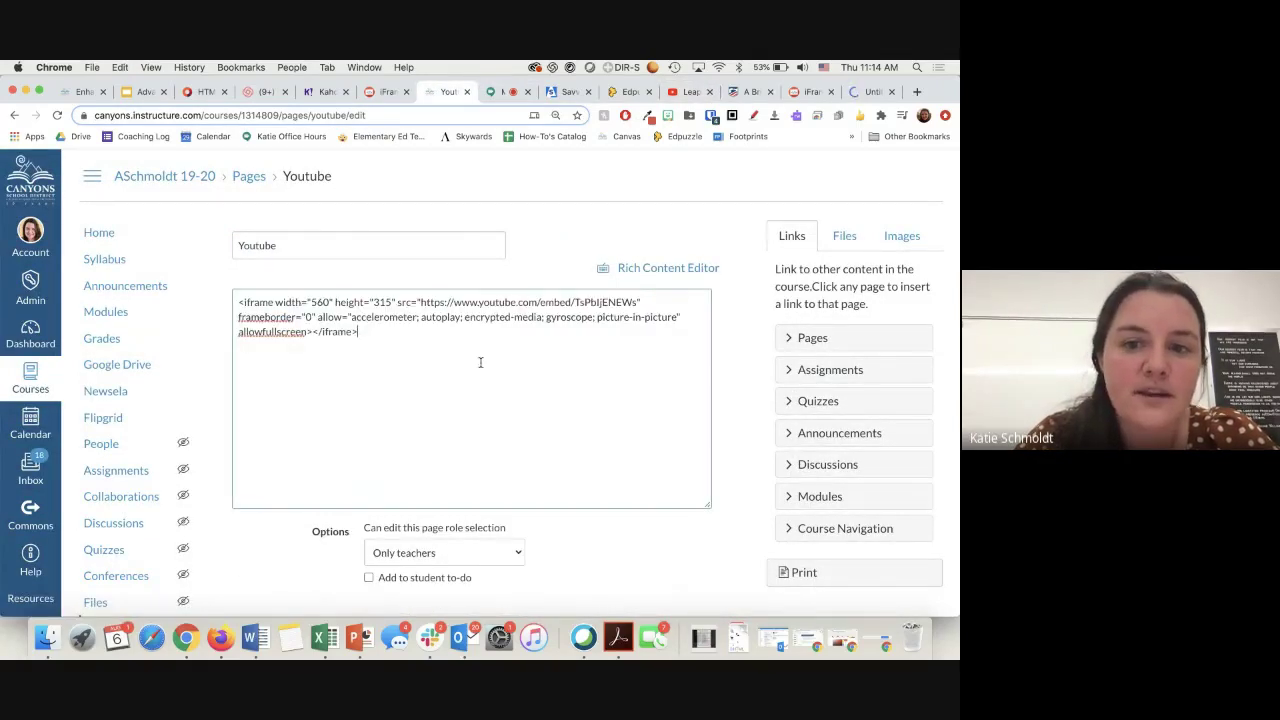
{"action": "left_click", "coordinate": [645, 269]}
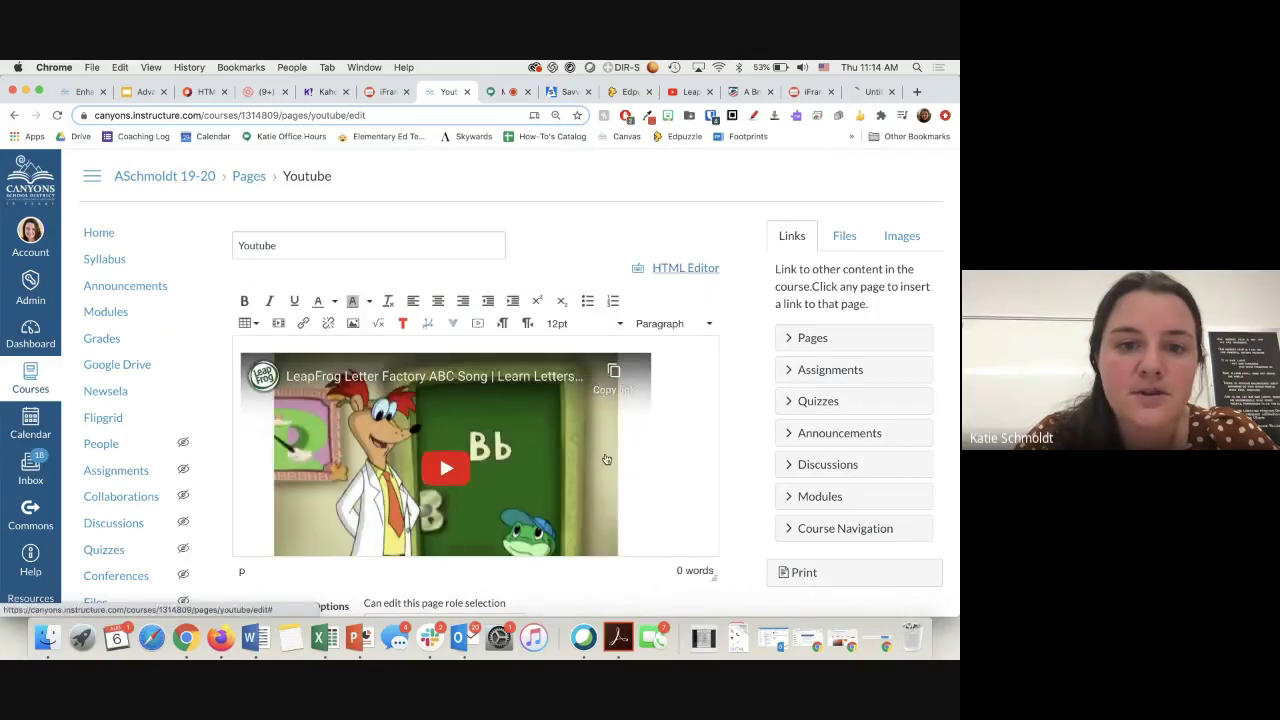
{"action": "left_click", "coordinate": [606, 459]}
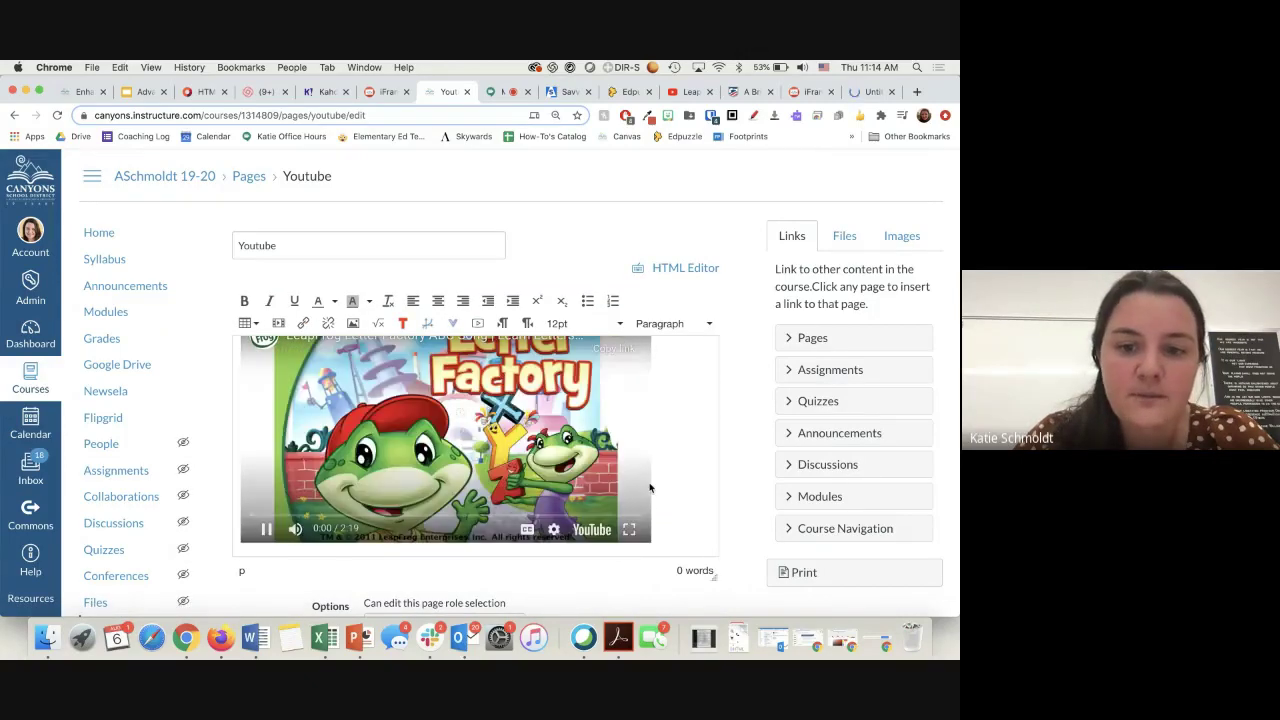
{"action": "scroll", "coordinate": [690, 455], "scroll_direction": "down", "scroll_amount": 2}
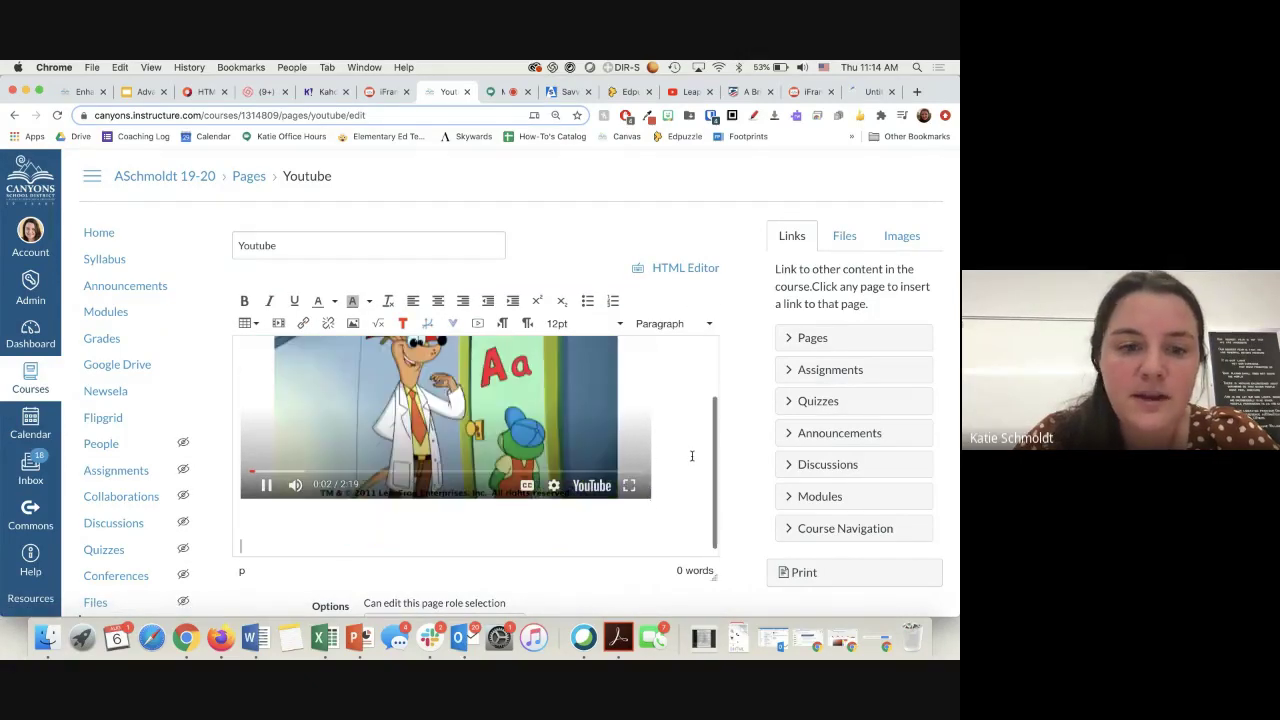
{"action": "left_click", "coordinate": [266, 485]}
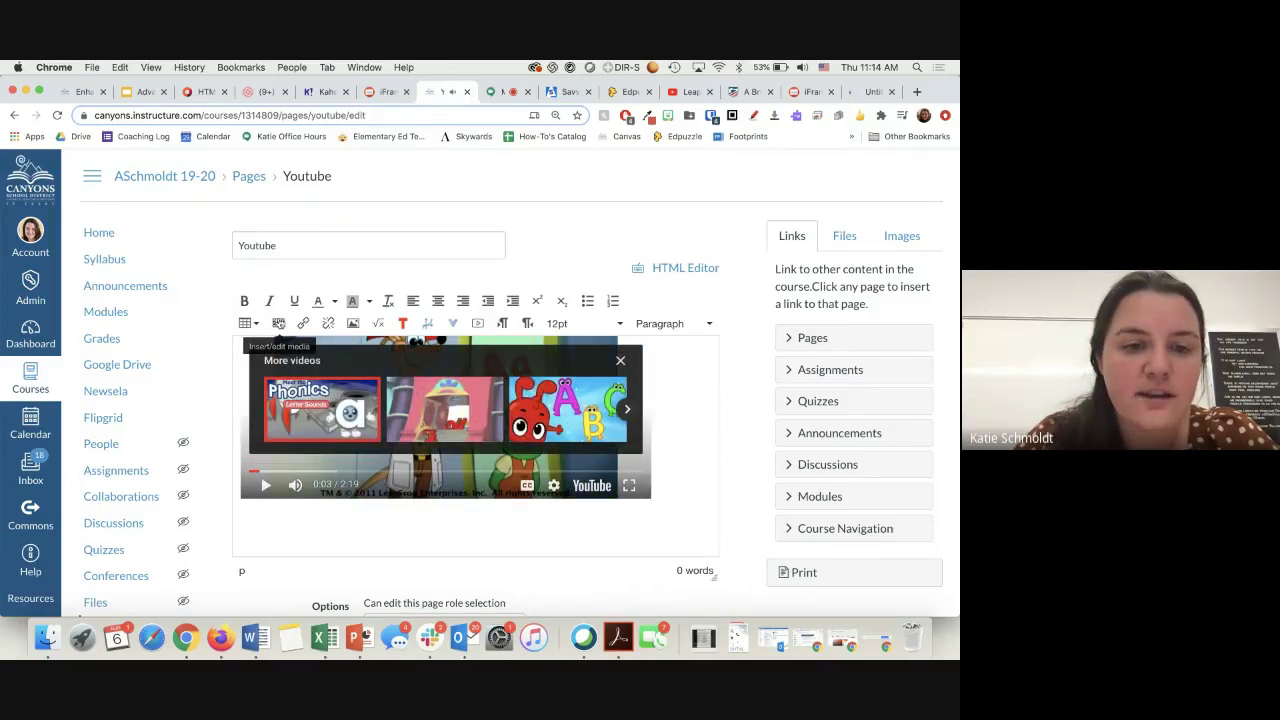
Step: Embed the LeapFrog video again by pasting its code into the media Embed option
{"action": "left_click", "coordinate": [279, 323]}
{"action": "left_click", "coordinate": [372, 343]}
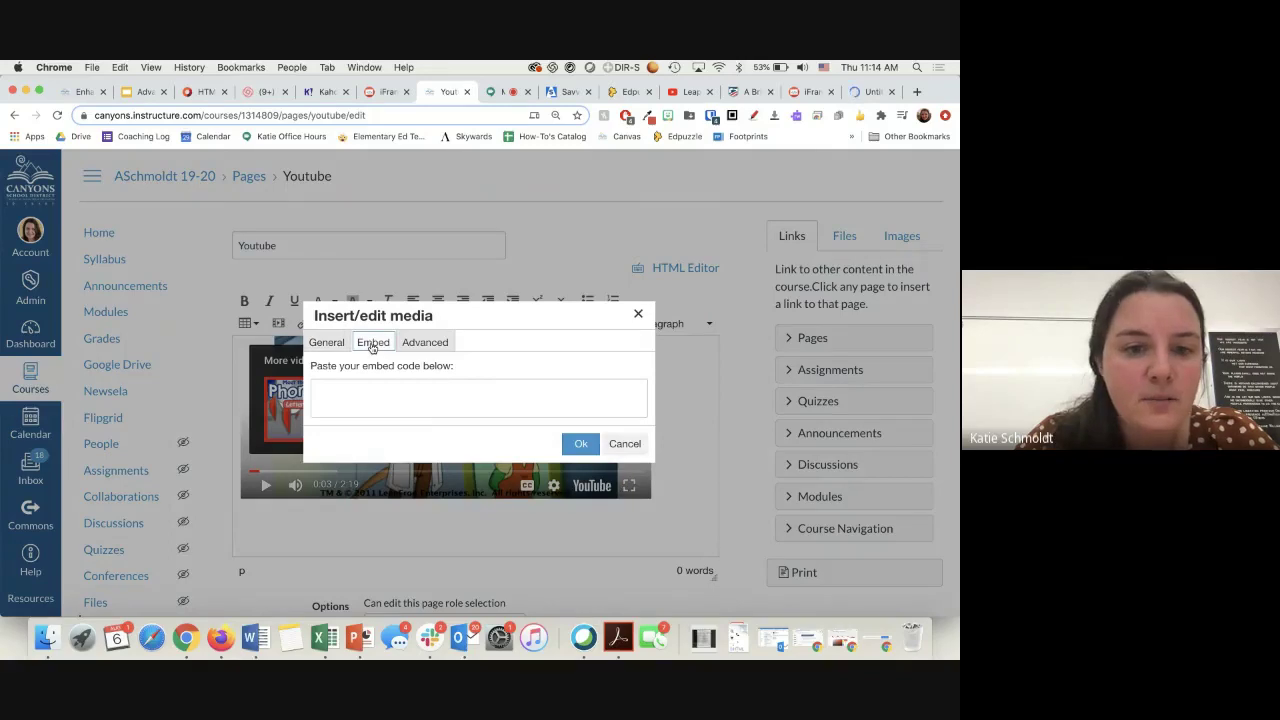
{"action": "left_click", "coordinate": [369, 383]}
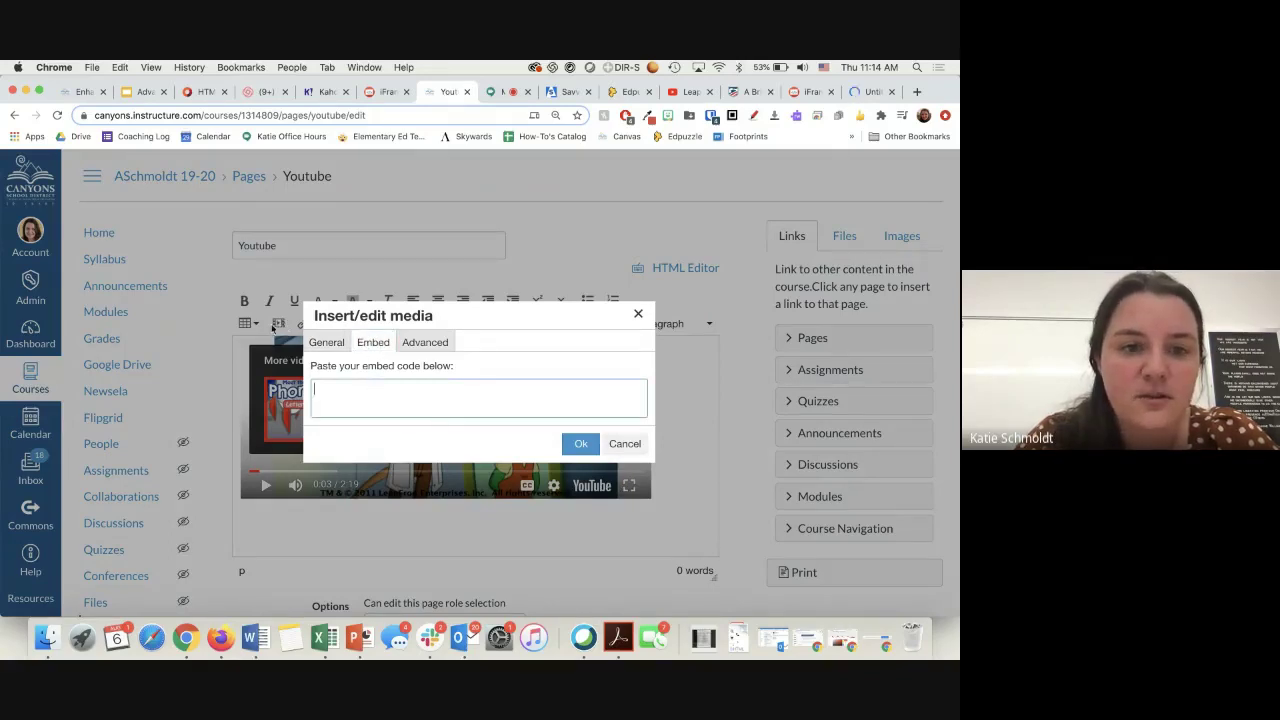
{"action": "key", "text": "super+v"}
{"action": "left_click", "coordinate": [578, 443]}
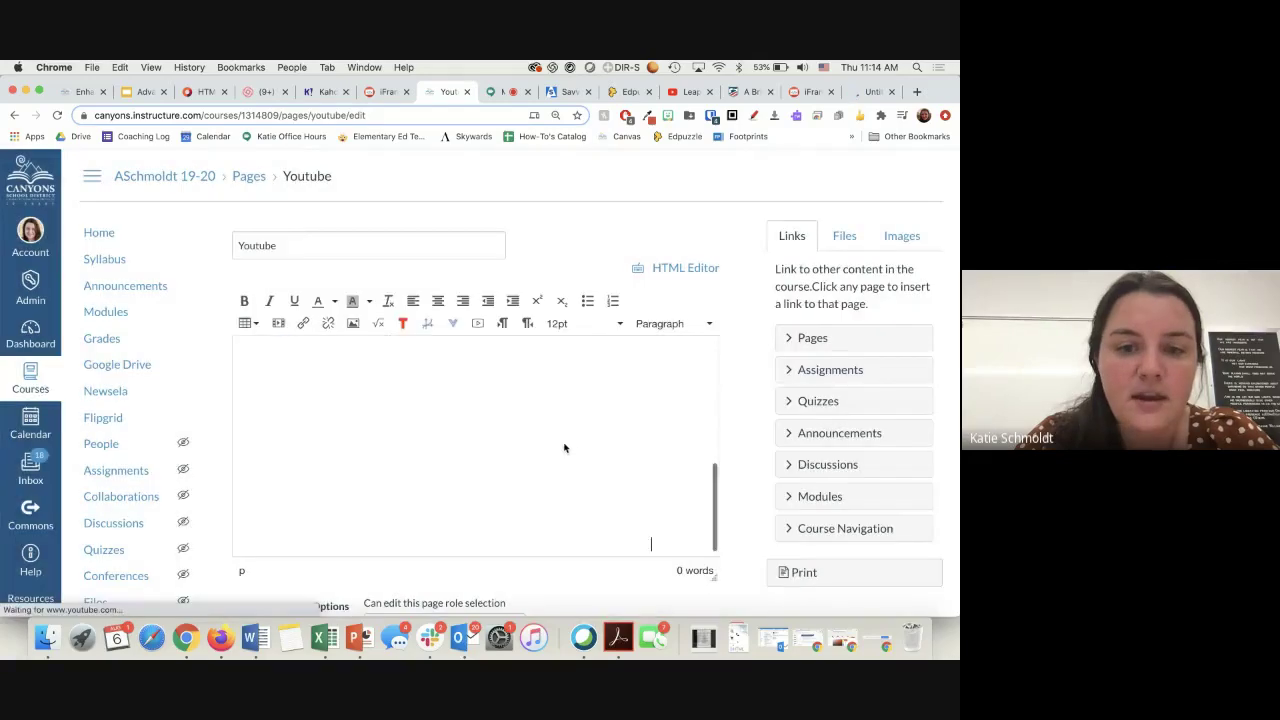
{"action": "scroll", "coordinate": [527, 472], "scroll_direction": "down", "scroll_amount": 3}
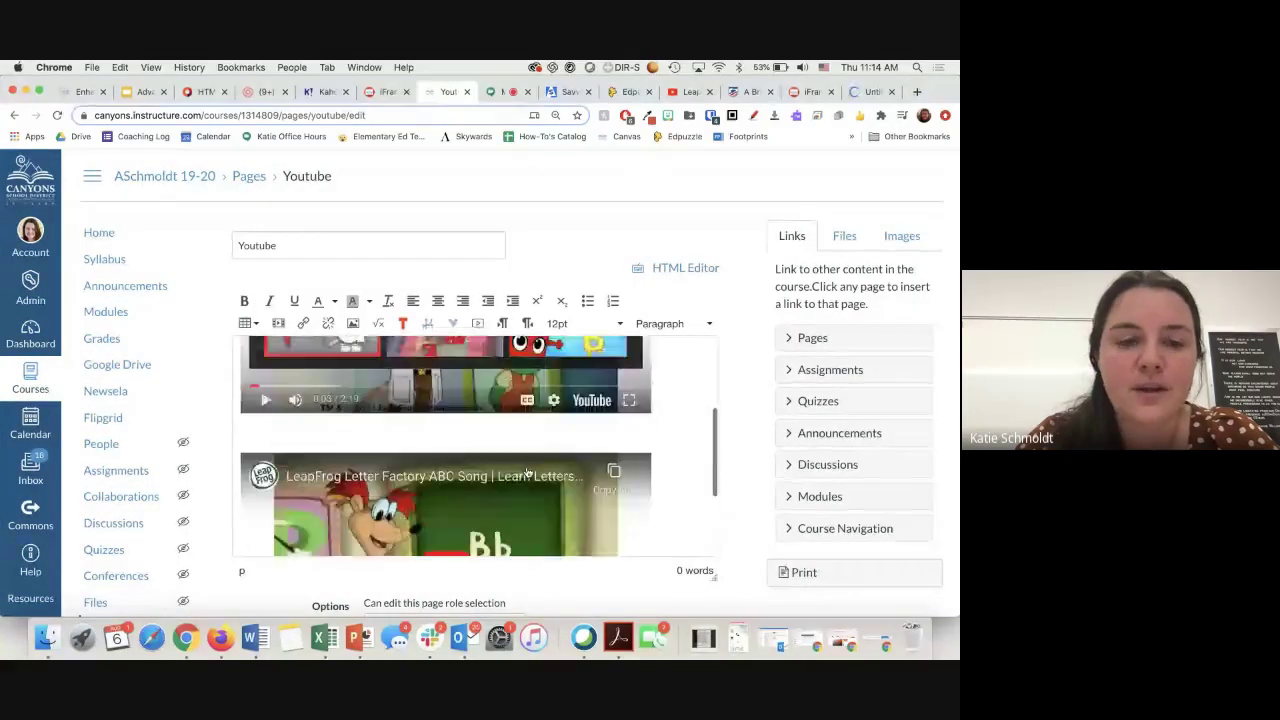
Step: Paste the LeapFrog iframe once more into the HTML source, adding an empty line below it
{"action": "left_click", "coordinate": [278, 323]}
{"action": "left_click", "coordinate": [372, 342]}
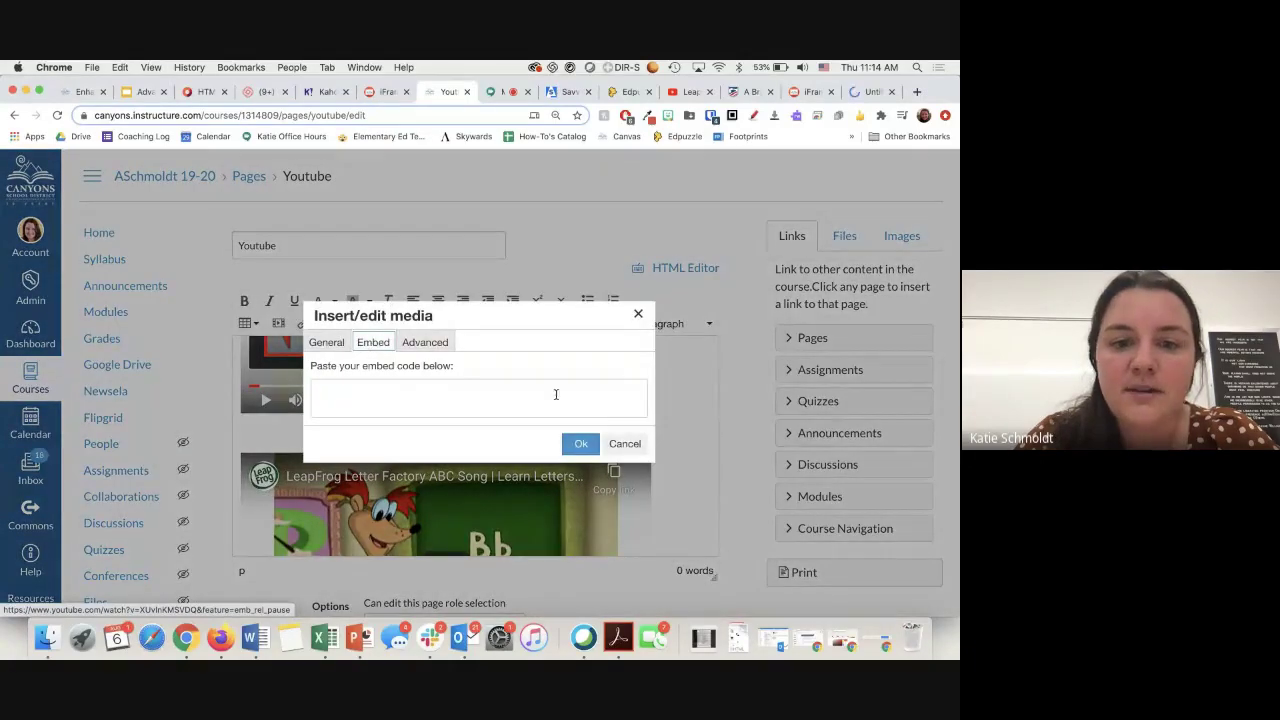
{"action": "left_click", "coordinate": [624, 443]}
{"action": "left_click", "coordinate": [669, 270]}
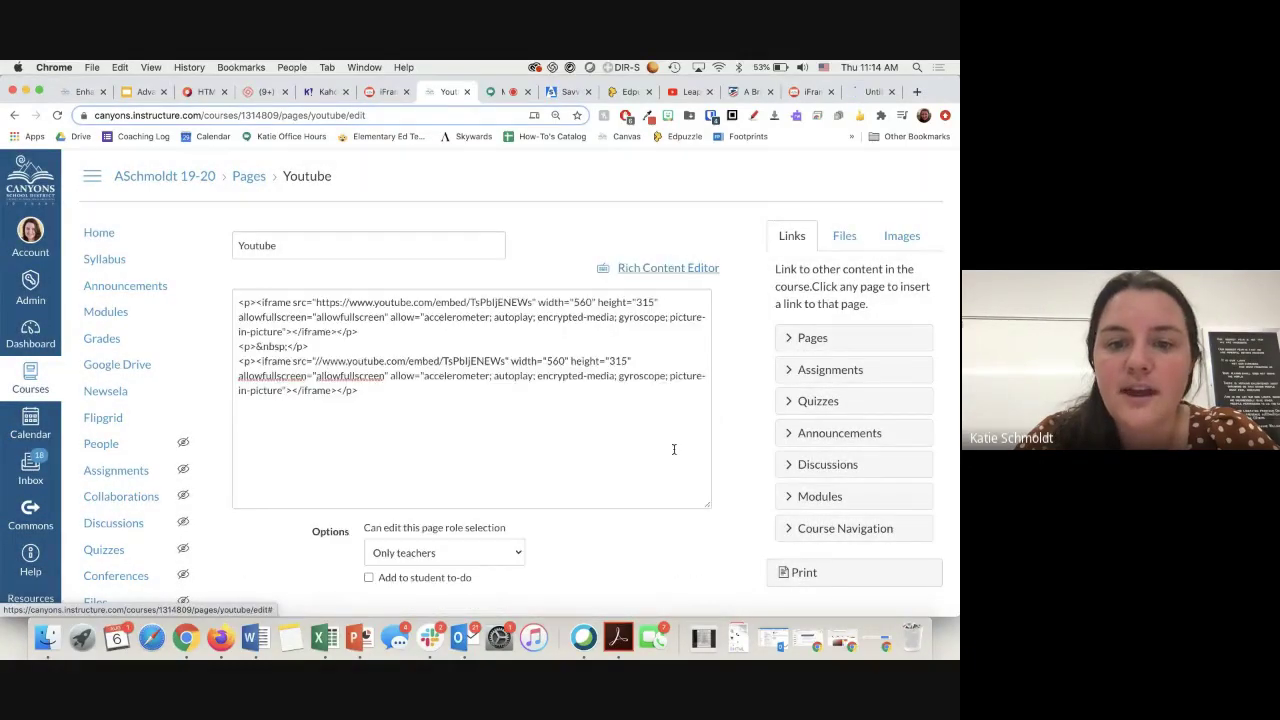
{"action": "type", "text": "<iframe width=\"560\" height=\"315\" src=\"https://www.youtube.com/embed/TsPbIjENEWs\" frameborder=\"0\" allow=\"accelerometer; autoplay; encrypted-media; gyroscope; picture-in-picture\" allowfullscreen></iframe>"}
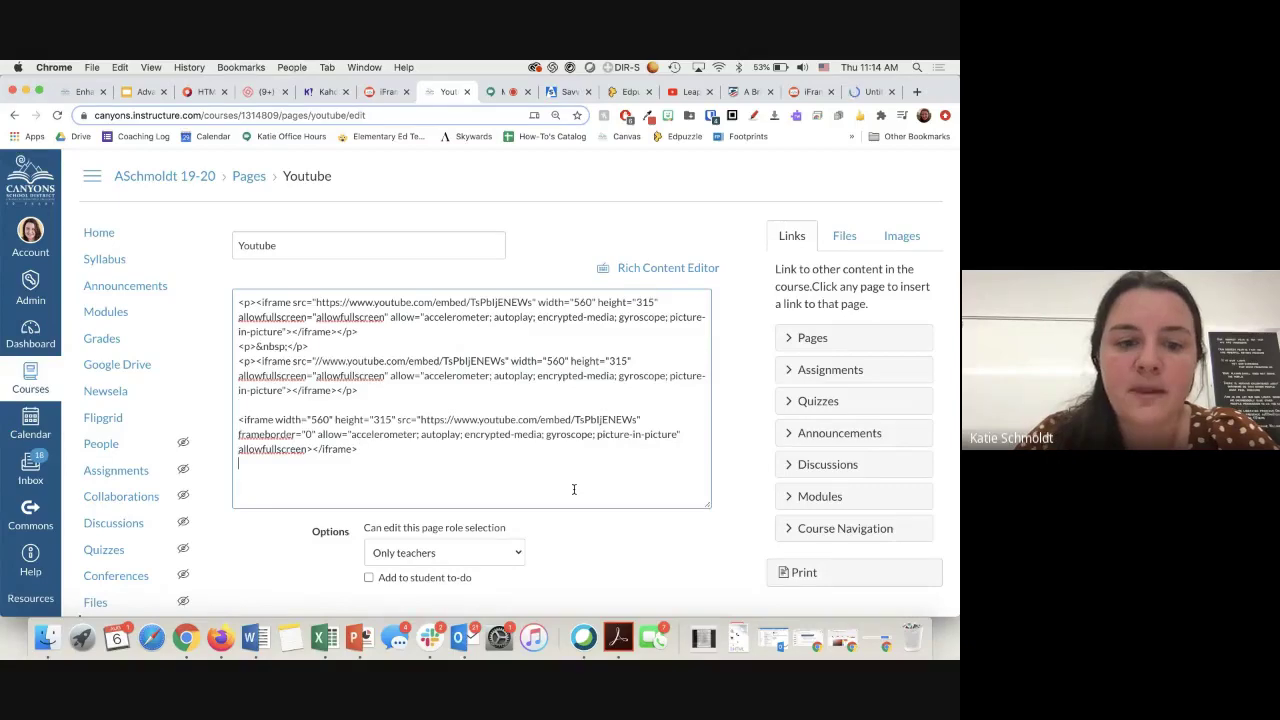
{"action": "left_click", "coordinate": [574, 463]}
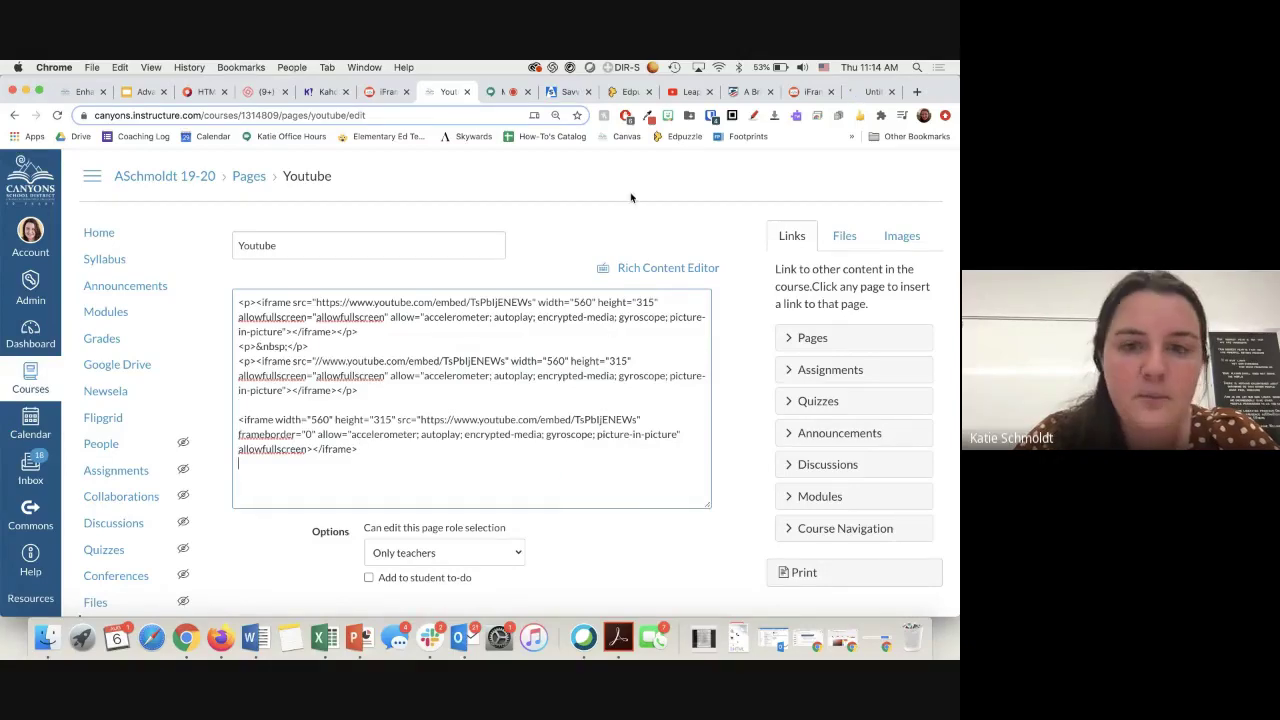
{"action": "left_click", "coordinate": [625, 91]}
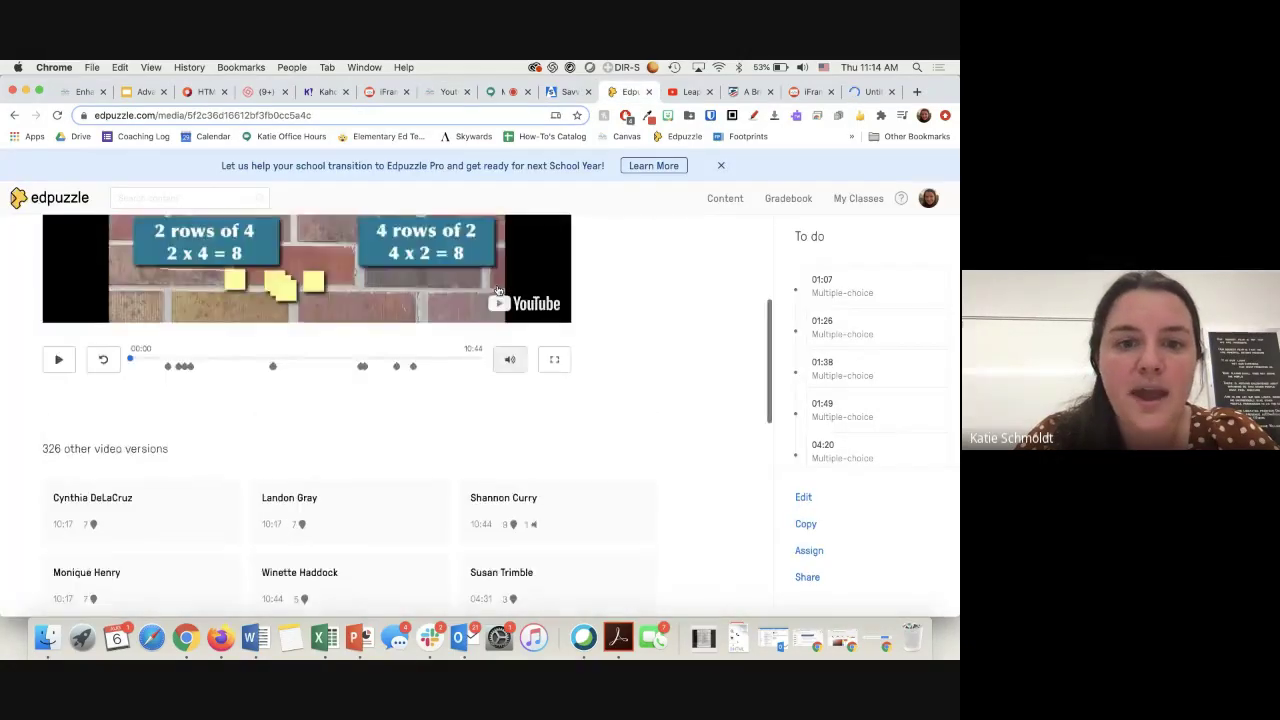
Step: Copy Edpuzzle's Medium 470×404 embed code for the arrays video and place the caret at the HTML's end
{"action": "scroll", "coordinate": [478, 312], "scroll_direction": "down", "scroll_amount": 3}
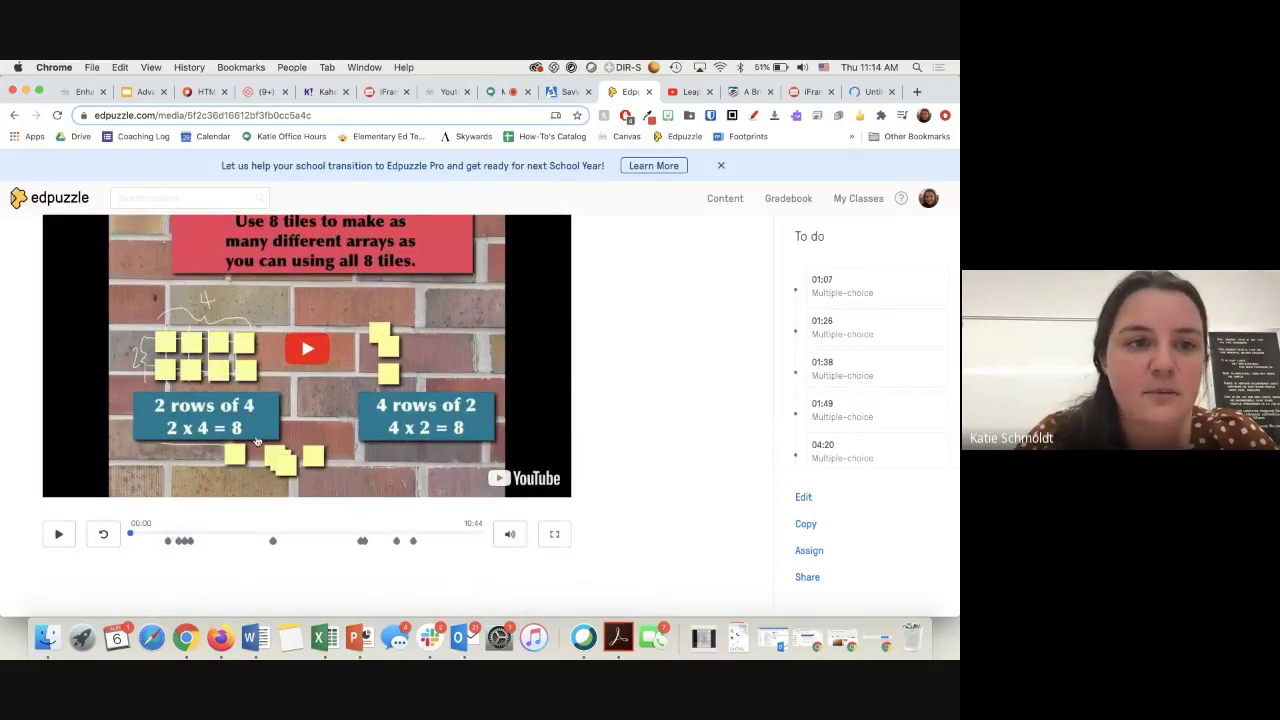
{"action": "scroll", "coordinate": [256, 440], "scroll_direction": "up", "scroll_amount": 1}
{"action": "scroll", "coordinate": [257, 443], "scroll_direction": "down", "scroll_amount": 3}
{"action": "scroll", "coordinate": [620, 337], "scroll_direction": "up", "scroll_amount": 4}
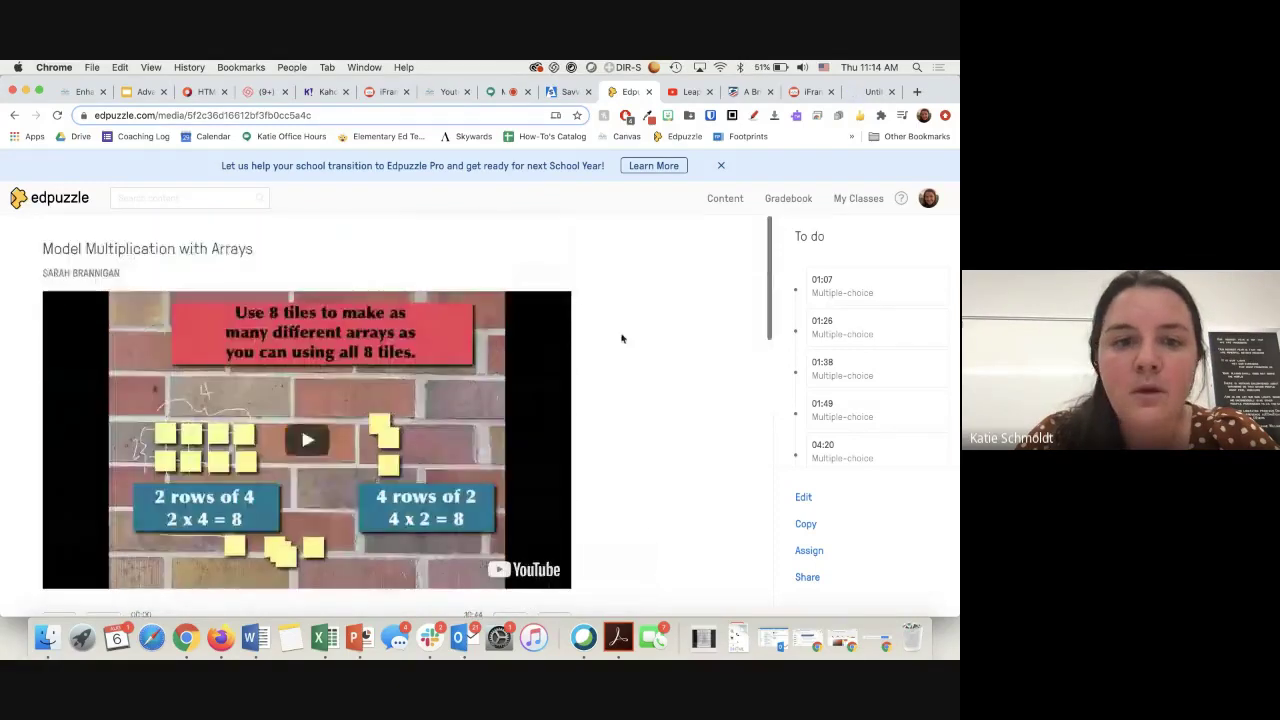
{"action": "scroll", "coordinate": [621, 338], "scroll_direction": "down", "scroll_amount": 4}
{"action": "scroll", "coordinate": [621, 338], "scroll_direction": "down", "scroll_amount": 1}
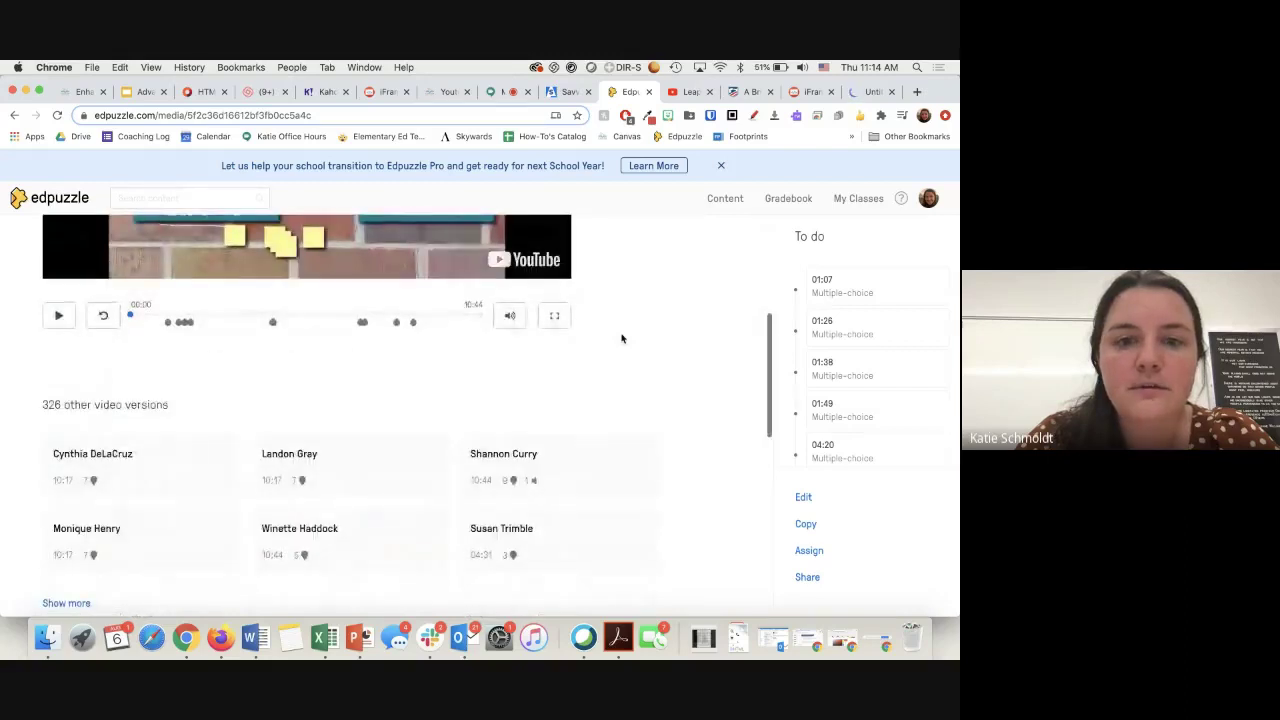
{"action": "left_click", "coordinate": [806, 578]}
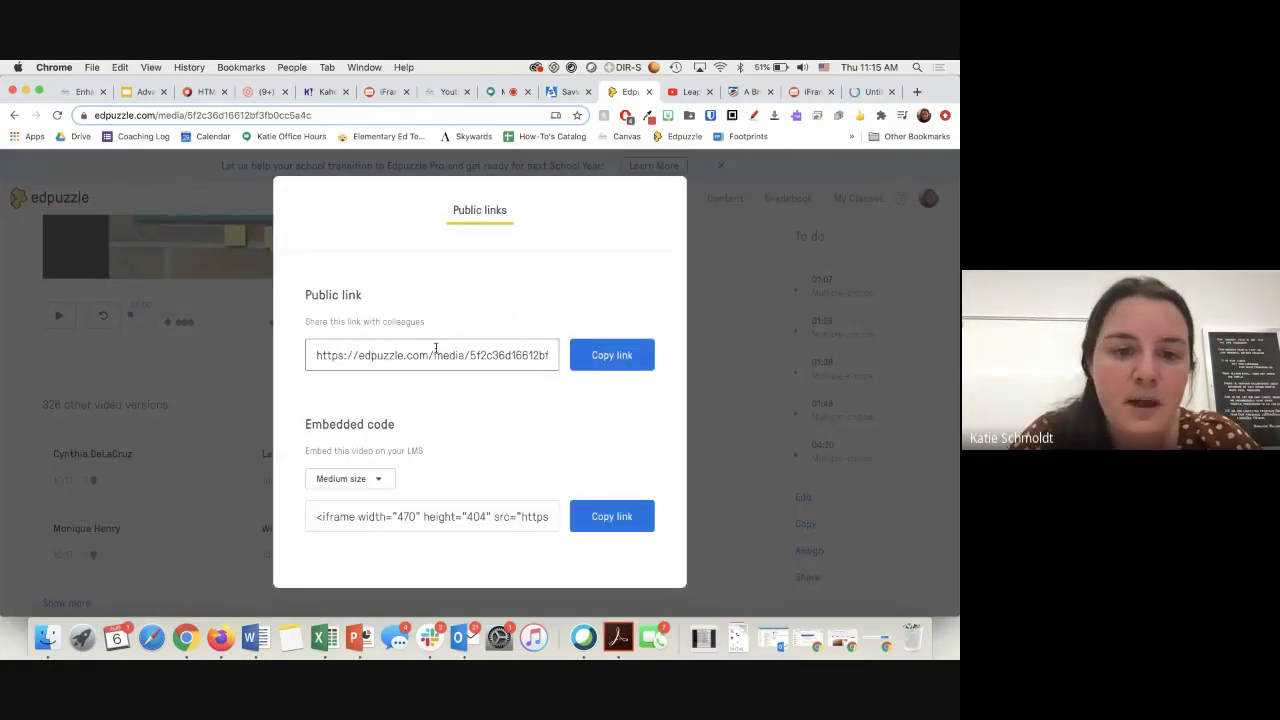
{"action": "left_click_drag", "start_coordinate": [308, 424], "coordinate": [418, 425]}
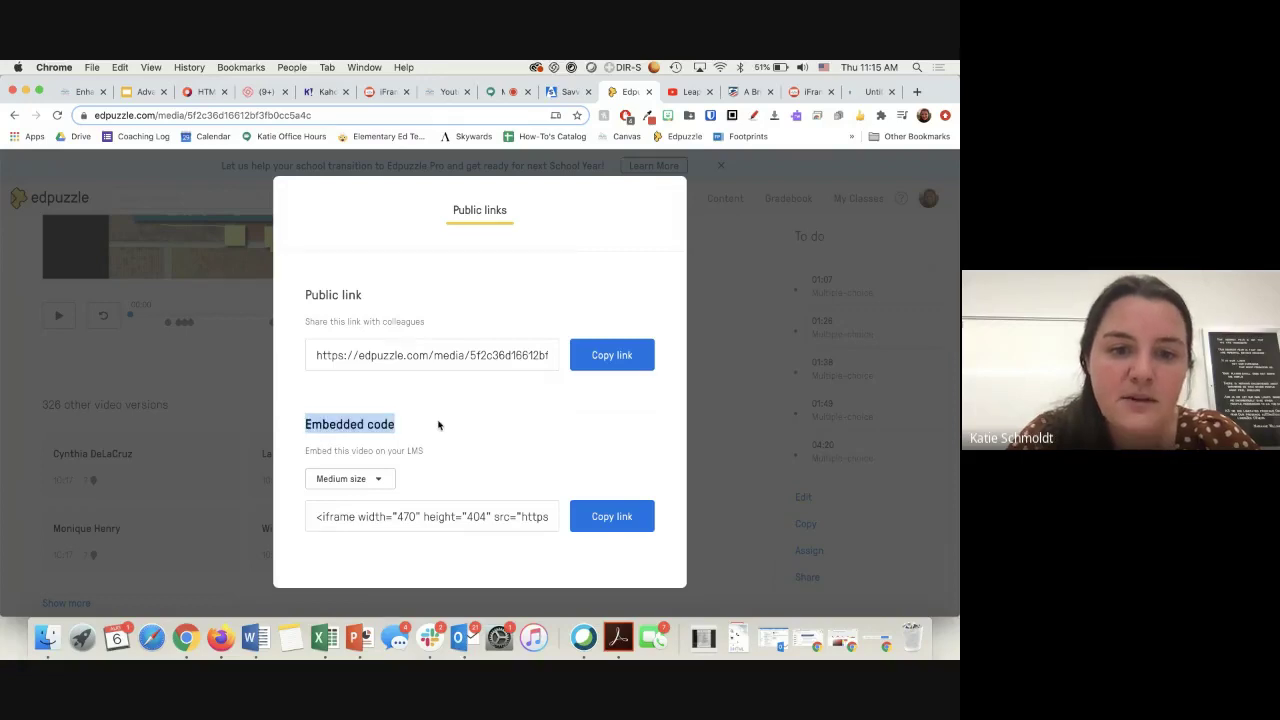
{"action": "left_click", "coordinate": [371, 480]}
{"action": "left_click", "coordinate": [362, 499]}
{"action": "left_click", "coordinate": [358, 480]}
{"action": "left_click", "coordinate": [349, 519]}
{"action": "left_click", "coordinate": [612, 517]}
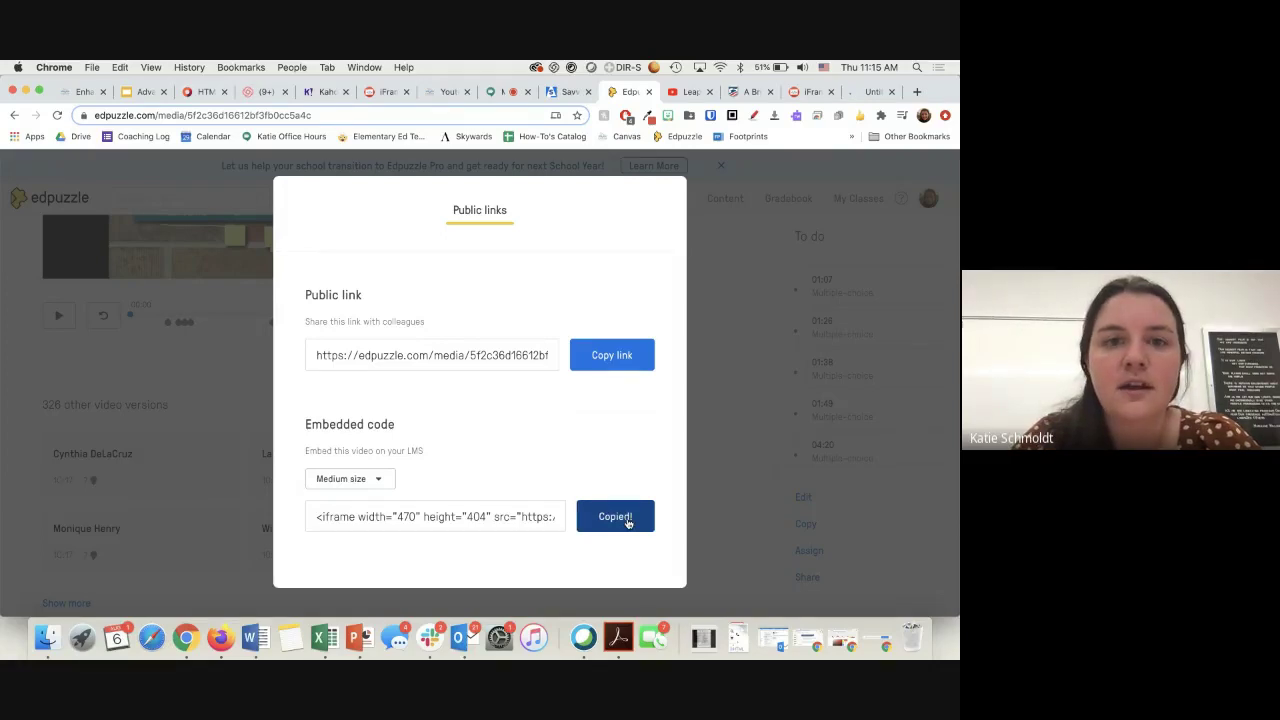
{"action": "left_click", "coordinate": [445, 91]}
{"action": "left_click", "coordinate": [366, 486]}
Step: Paste the Edpuzzle iframe into the HTML, then embed it again via the media Embed option
{"action": "key", "text": "super+v"}
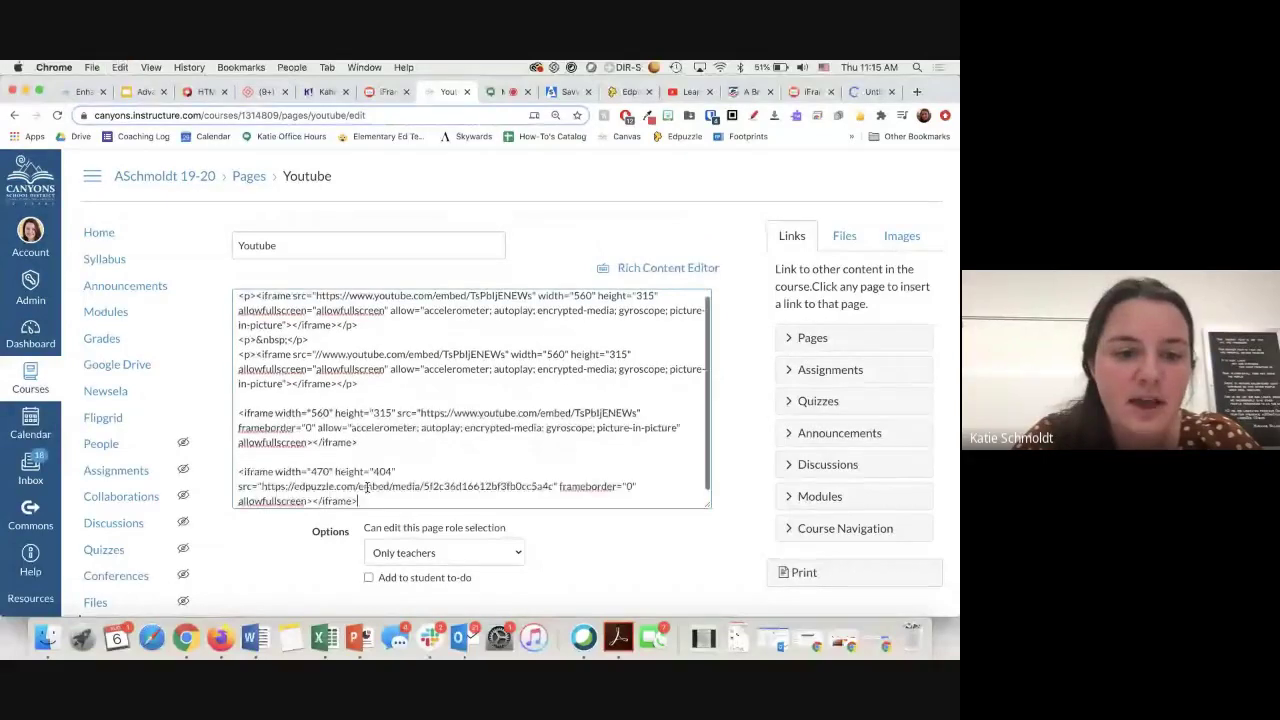
{"action": "left_click", "coordinate": [668, 267]}
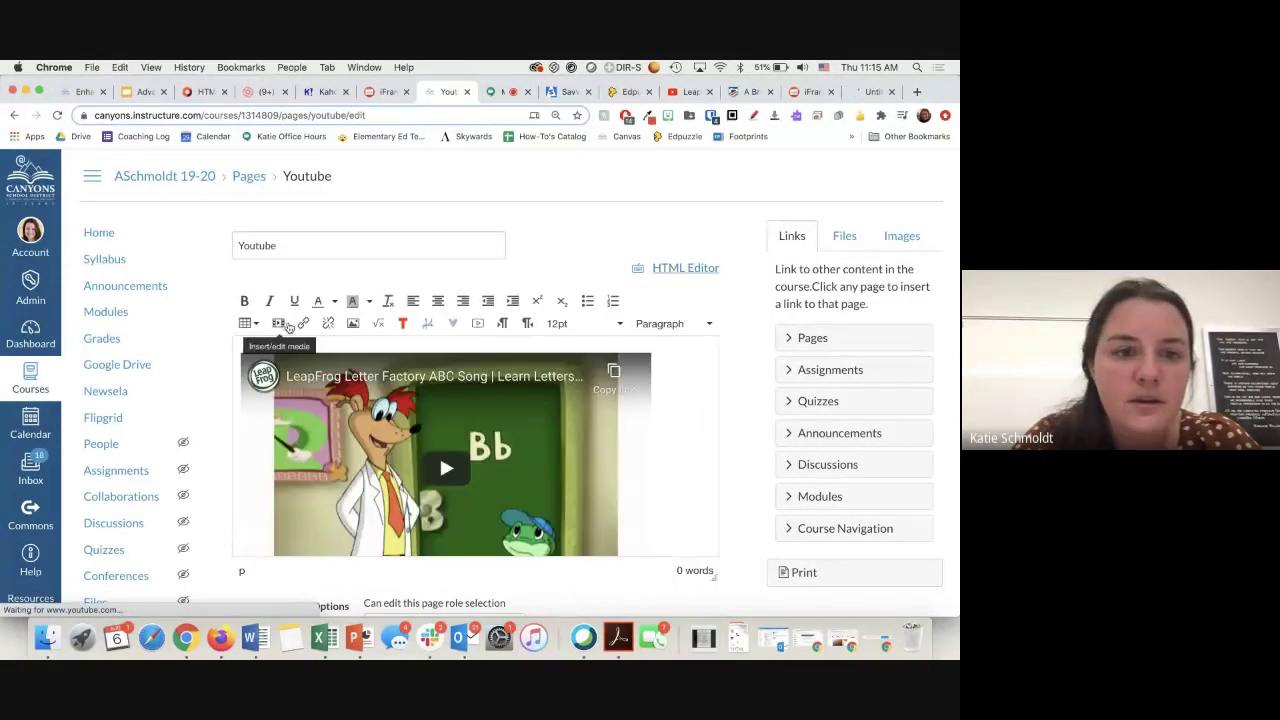
{"action": "left_click", "coordinate": [279, 324]}
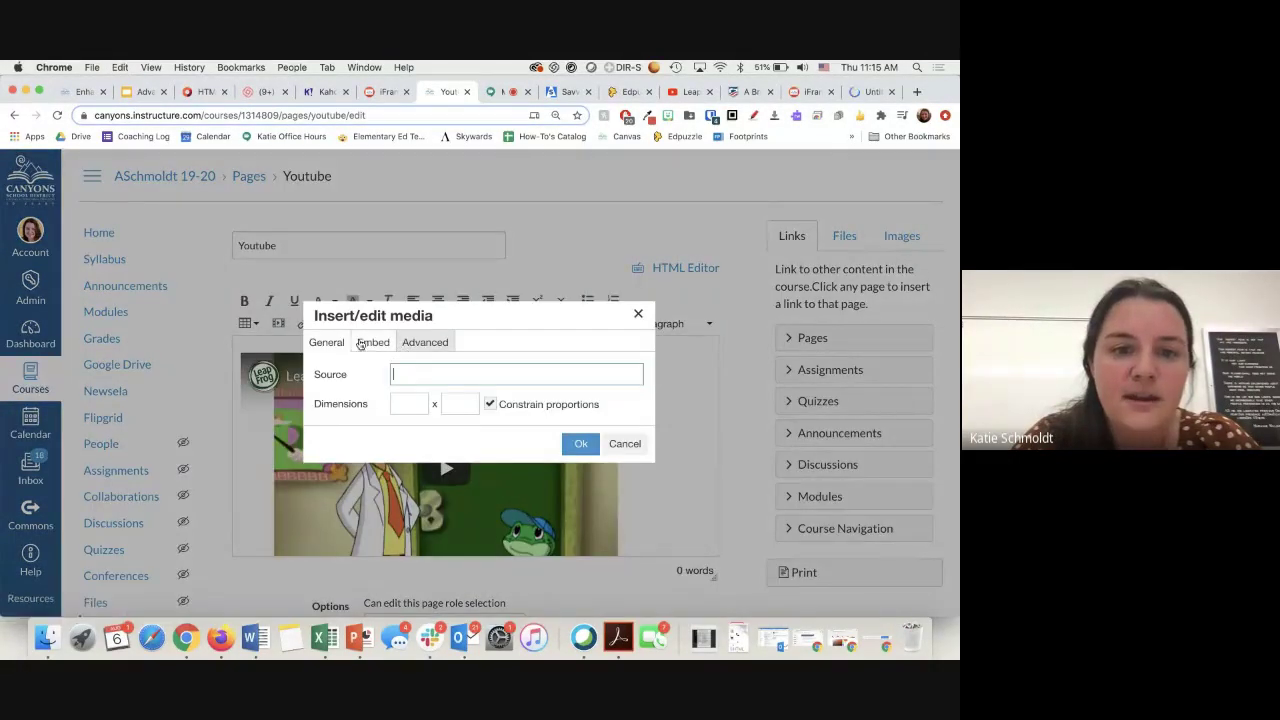
{"action": "left_click", "coordinate": [375, 342]}
{"action": "key", "text": "super+v"}
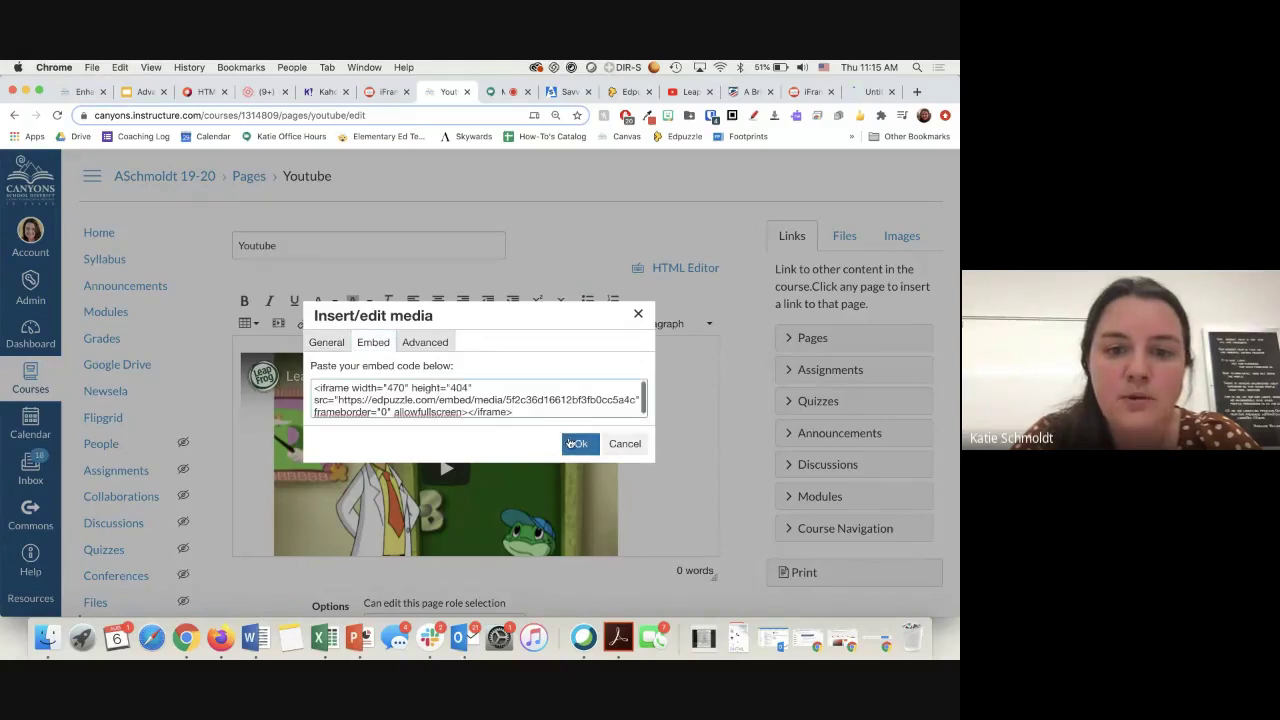
{"action": "left_click", "coordinate": [580, 443]}
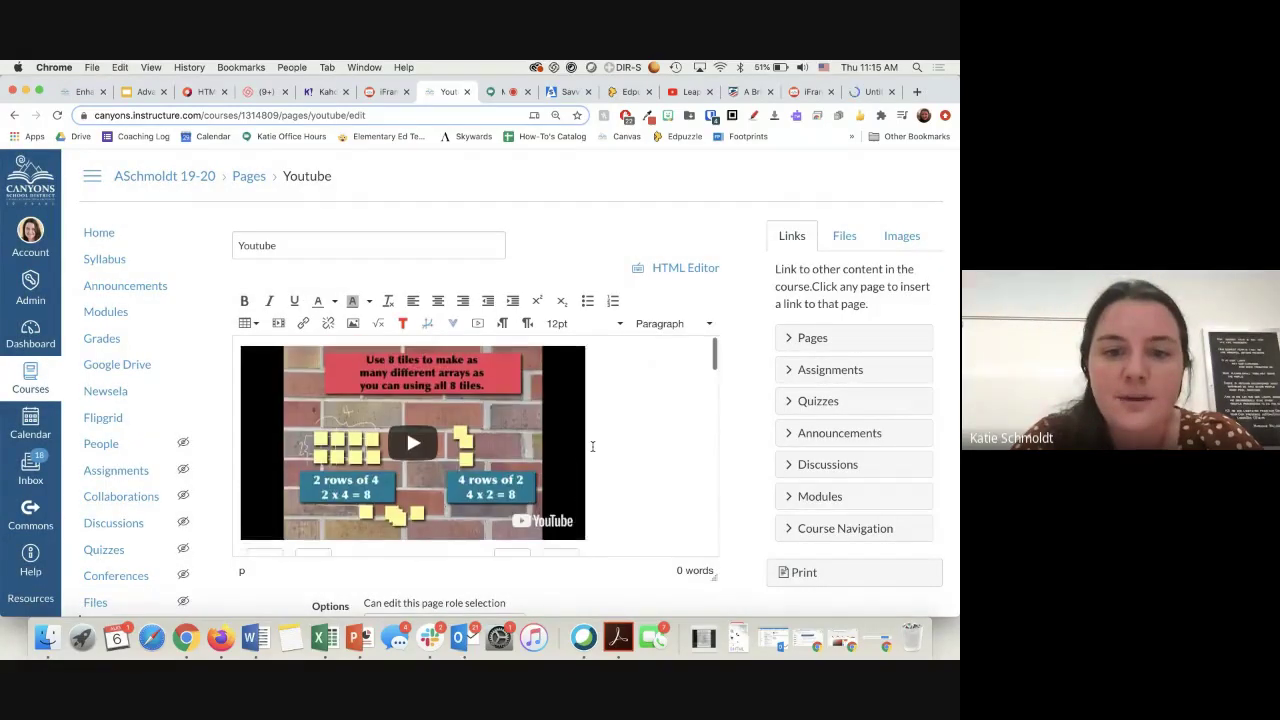
Step: Save the Youtube page with its Edpuzzle video and return to slide 5 of the Google Slides deck
{"action": "scroll", "coordinate": [592, 446], "scroll_direction": "down", "scroll_amount": 3}
{"action": "scroll", "coordinate": [592, 446], "scroll_direction": "down", "scroll_amount": 10}
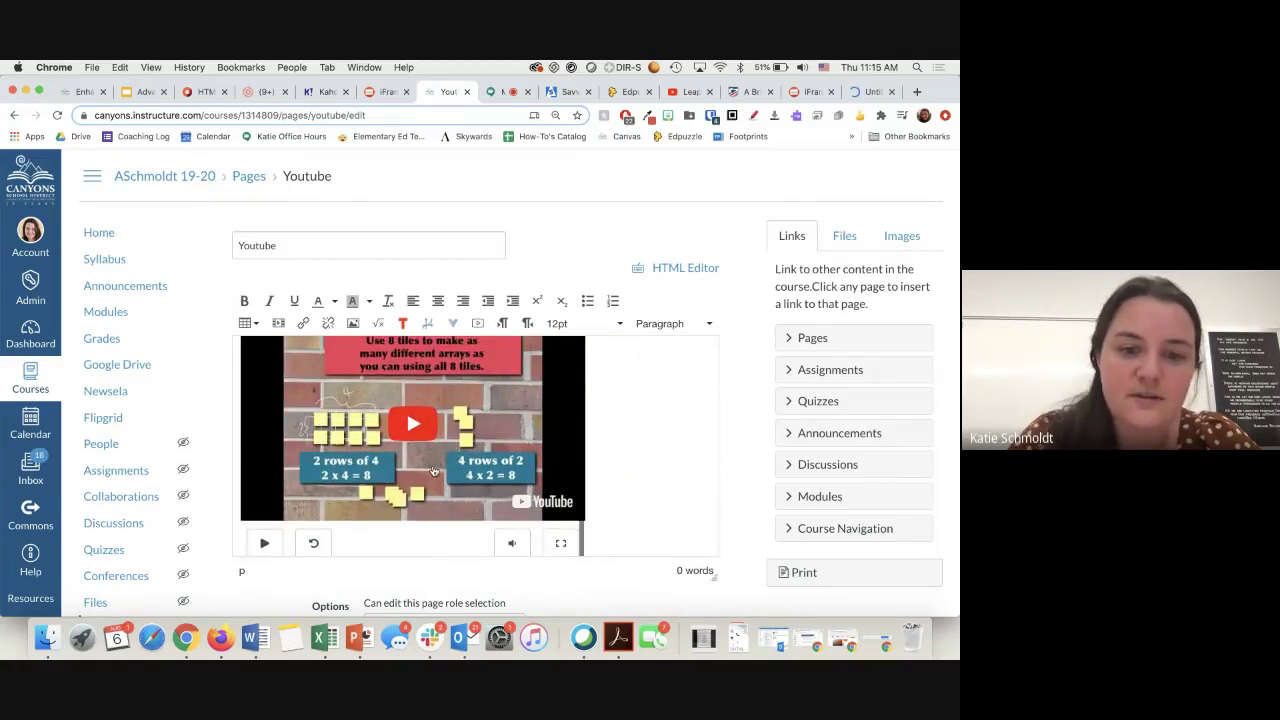
{"action": "scroll", "coordinate": [400, 420], "scroll_direction": "down", "scroll_amount": 5}
{"action": "scroll", "coordinate": [745, 600], "scroll_direction": "down", "scroll_amount": 1}
{"action": "scroll", "coordinate": [745, 603], "scroll_direction": "down", "scroll_amount": 3}
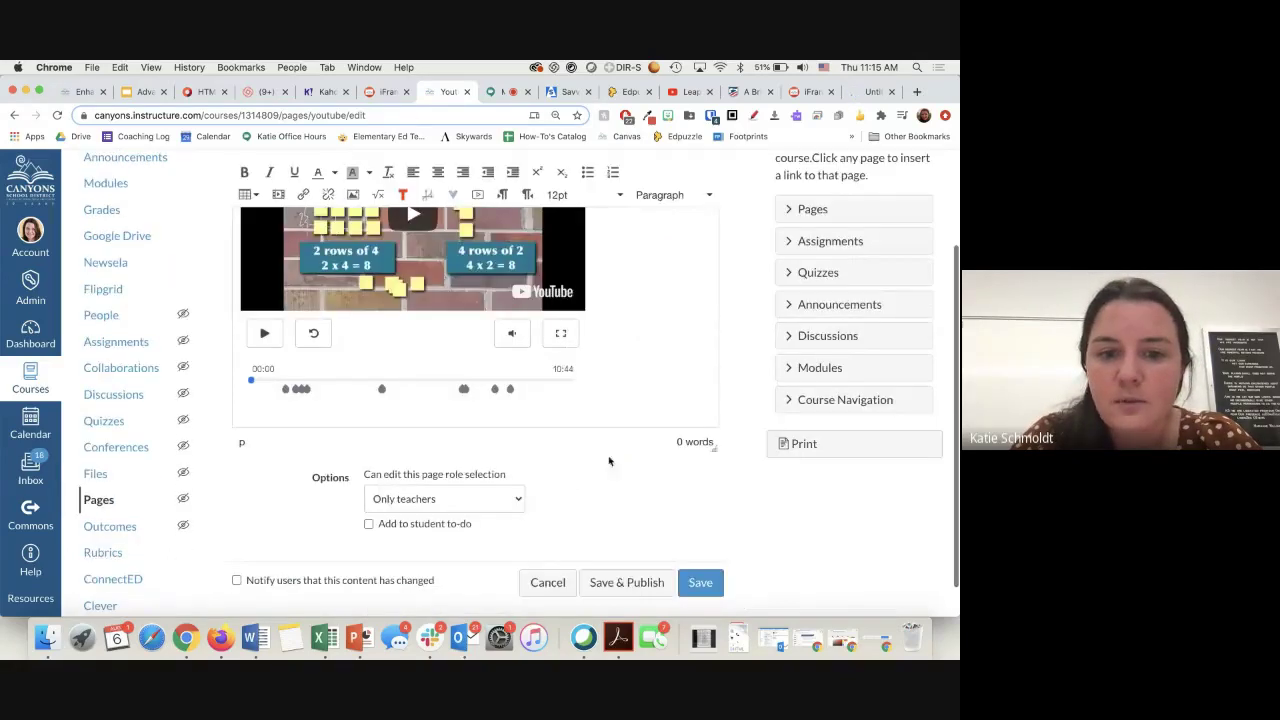
{"action": "left_click", "coordinate": [284, 390]}
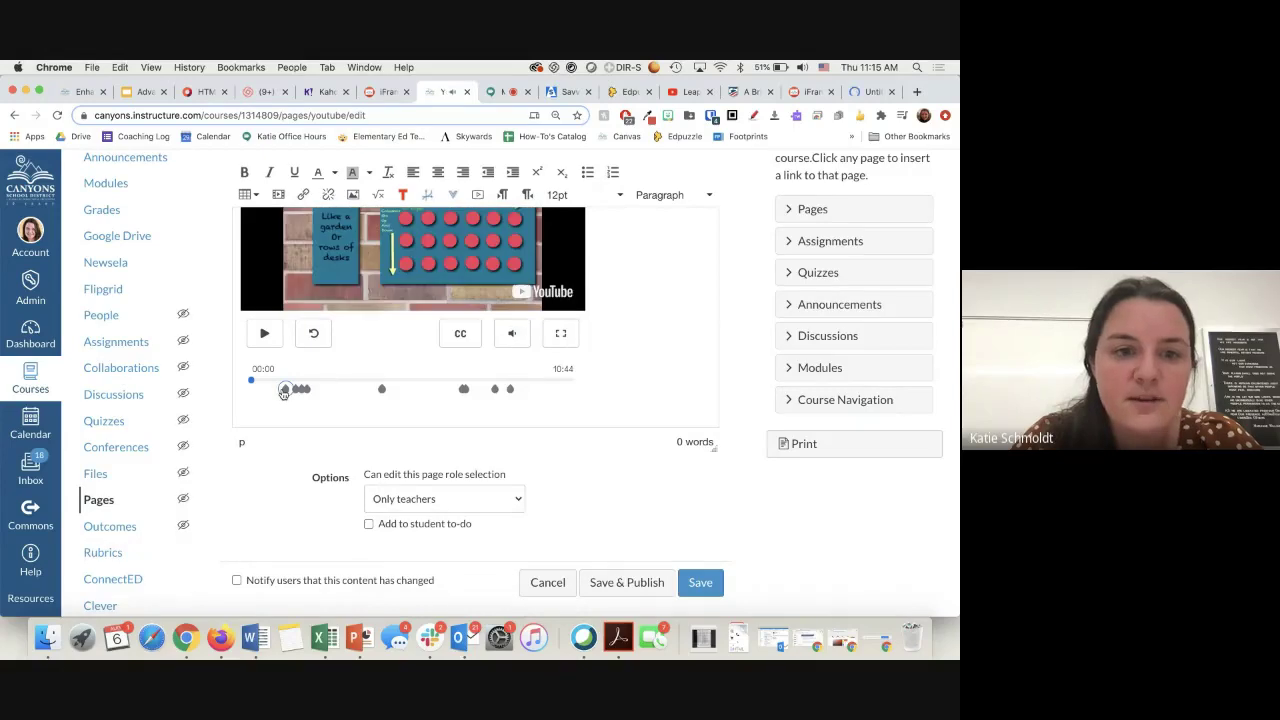
{"action": "scroll", "coordinate": [715, 530], "scroll_direction": "down", "scroll_amount": 4}
{"action": "left_click", "coordinate": [698, 543]}
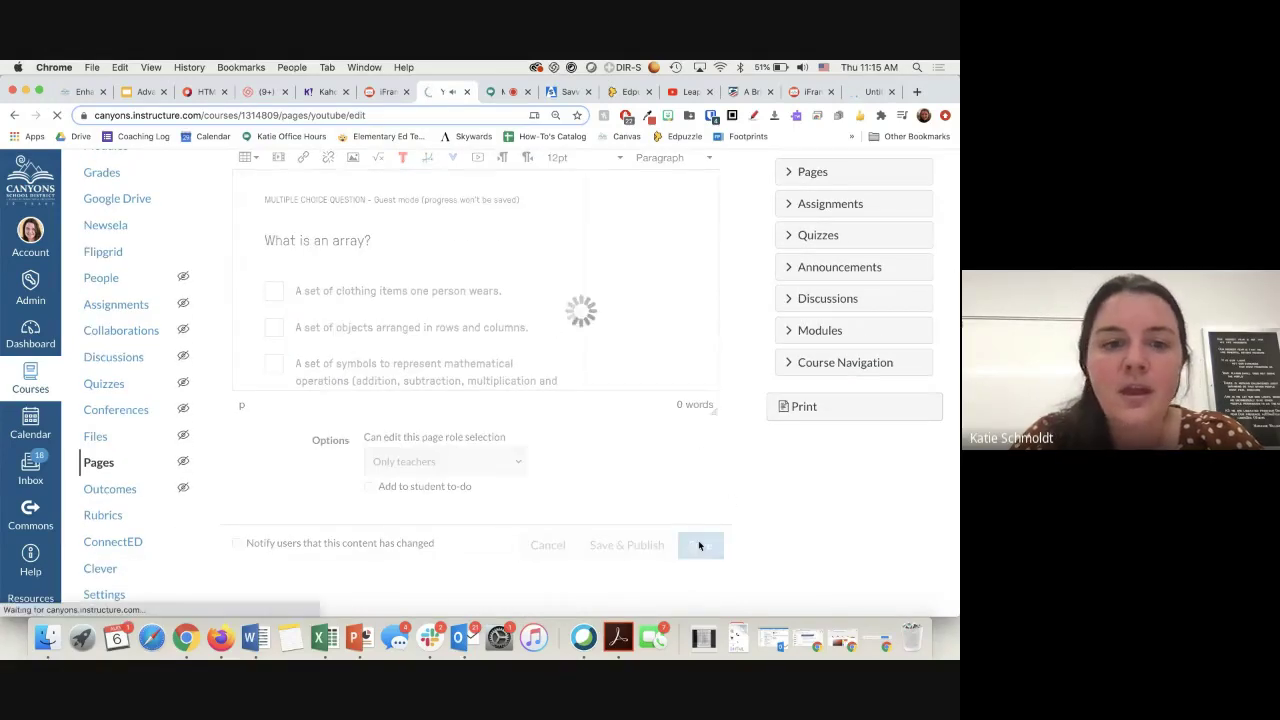
{"action": "left_click", "coordinate": [124, 94]}
{"action": "scroll", "coordinate": [68, 428], "scroll_direction": "down", "scroll_amount": 2}
{"action": "left_click", "coordinate": [81, 393]}
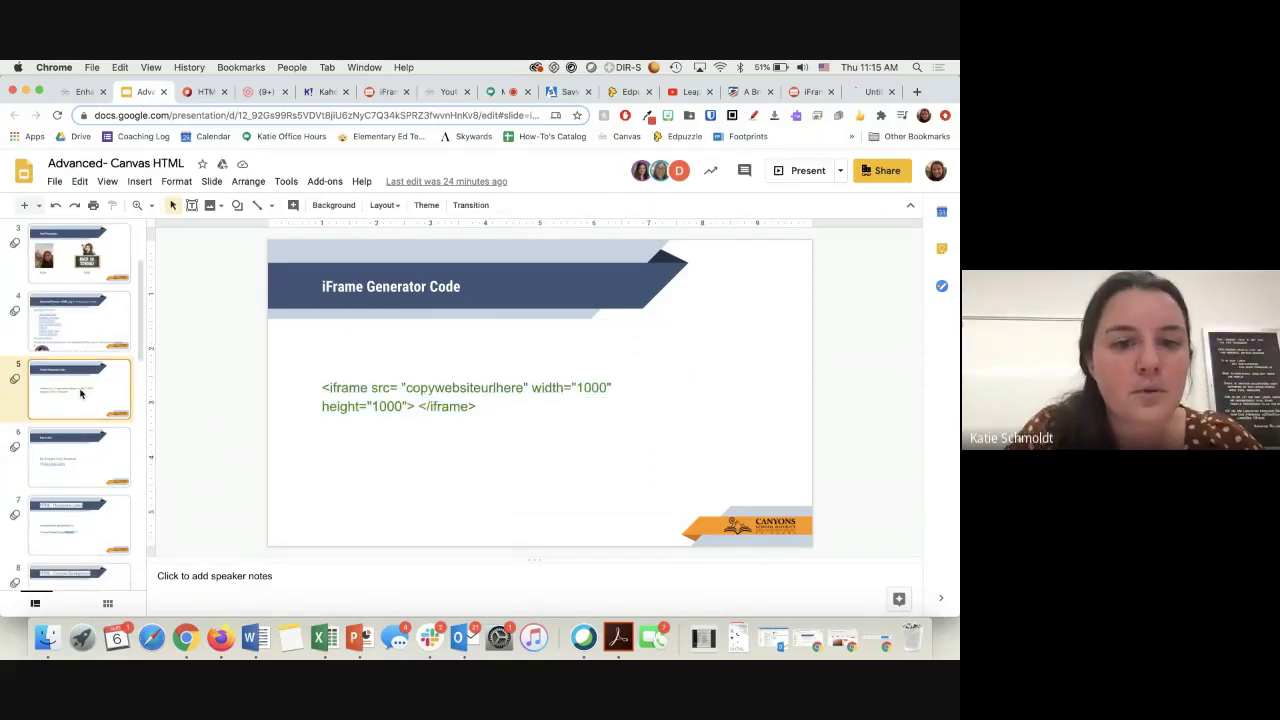
Step: Advance from the iFrame Generator Code slide to slide 6, Hex Codes
{"action": "key", "text": "Down"}
{"action": "key", "text": "Up"}
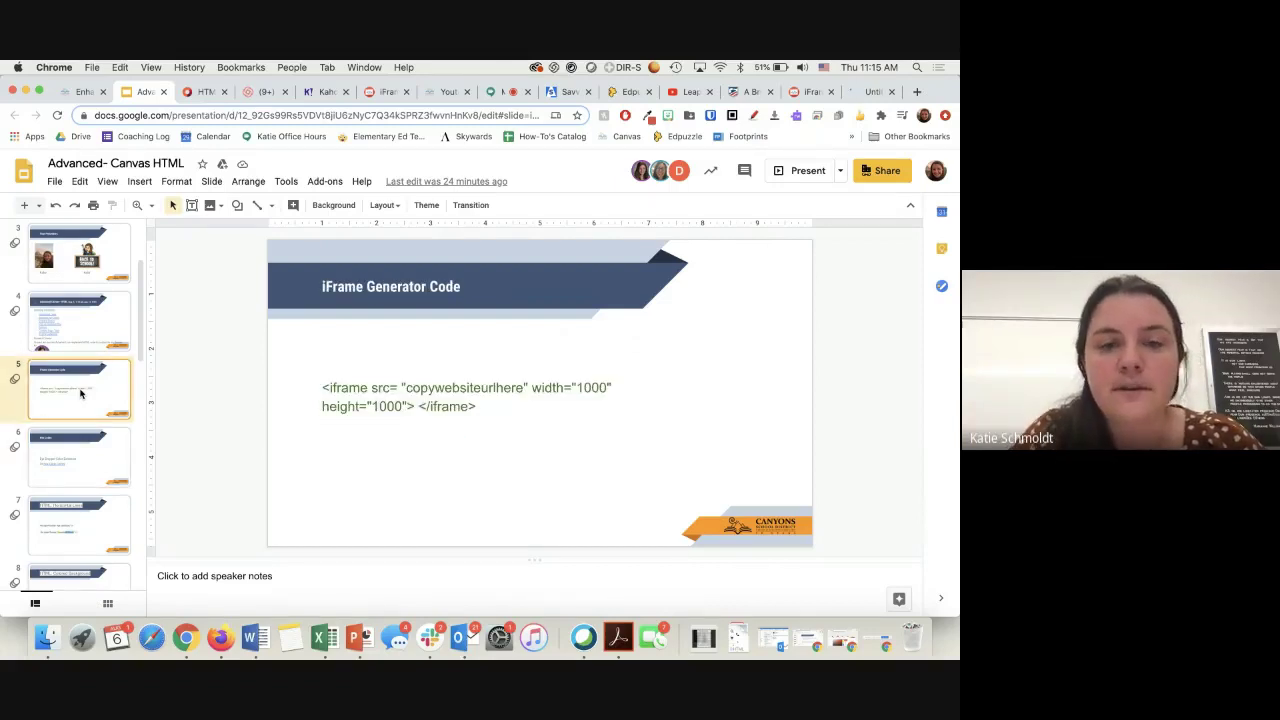
{"action": "key", "text": "Down"}
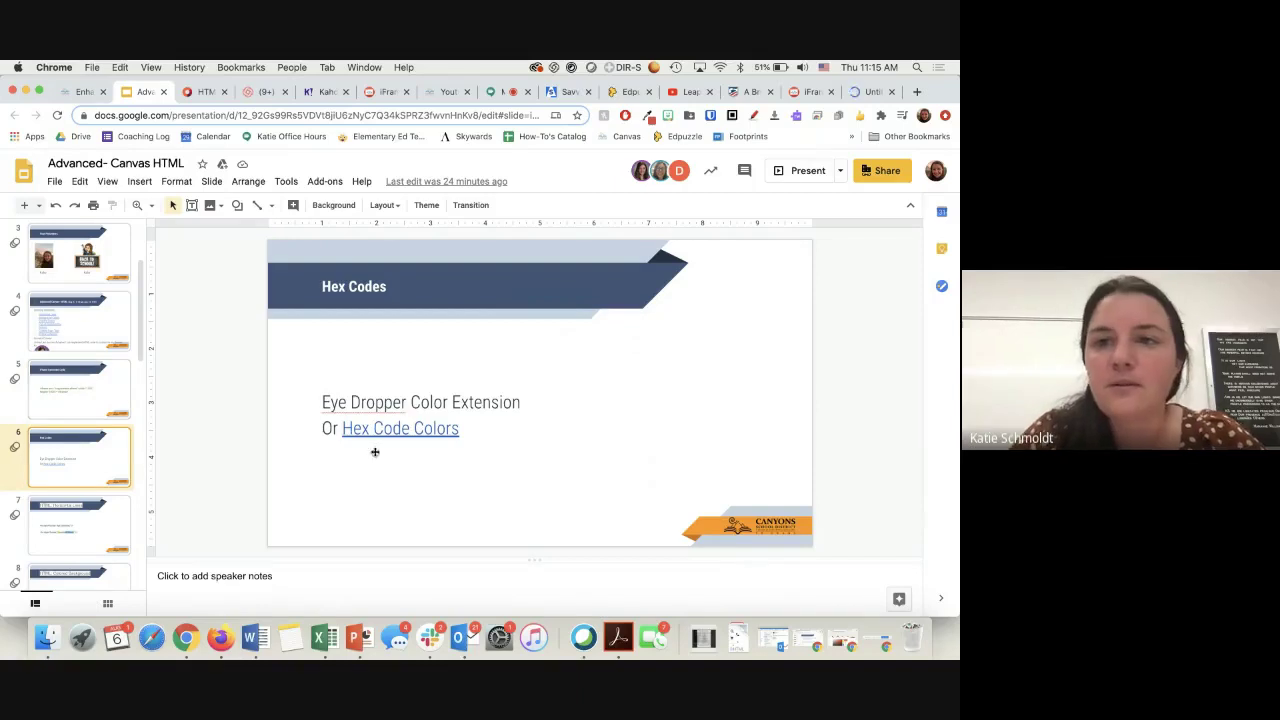
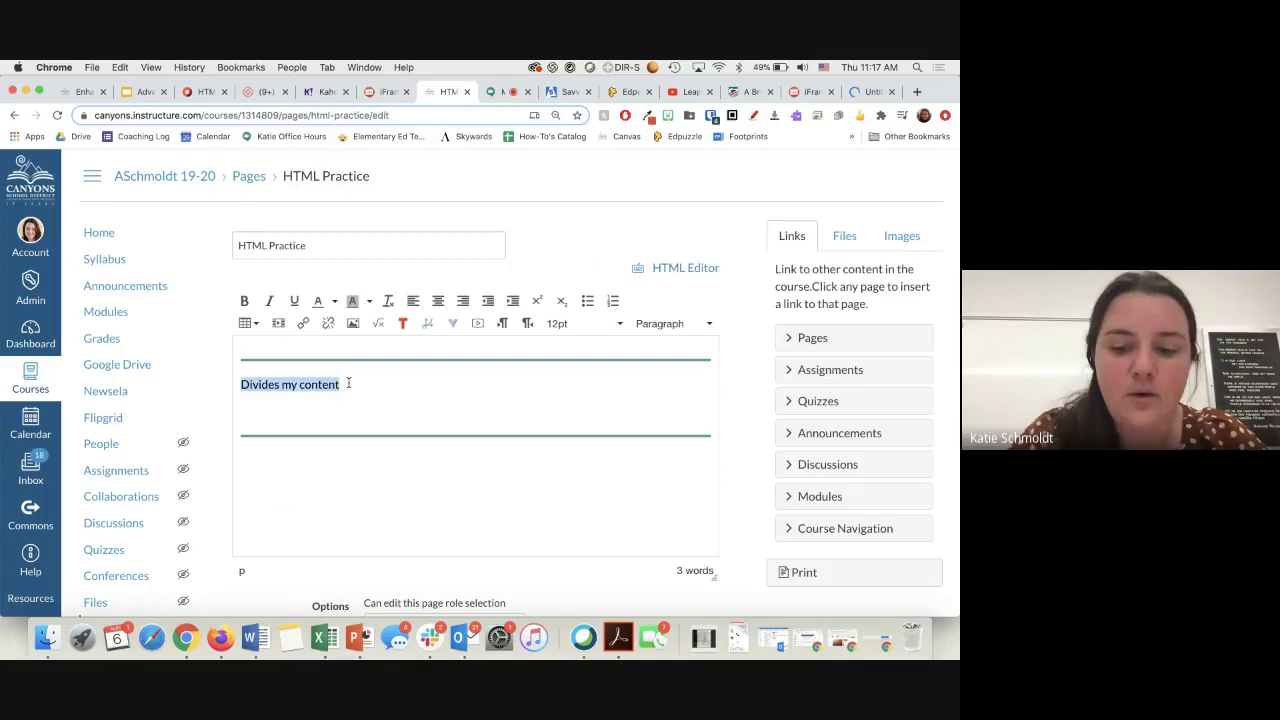
Step: Change the top divider's border width from 2px to 12px in the HTML source and preview it
{"action": "left_click", "coordinate": [348, 384]}
{"action": "left_click_drag", "start_coordinate": [342, 384], "coordinate": [238, 384]}
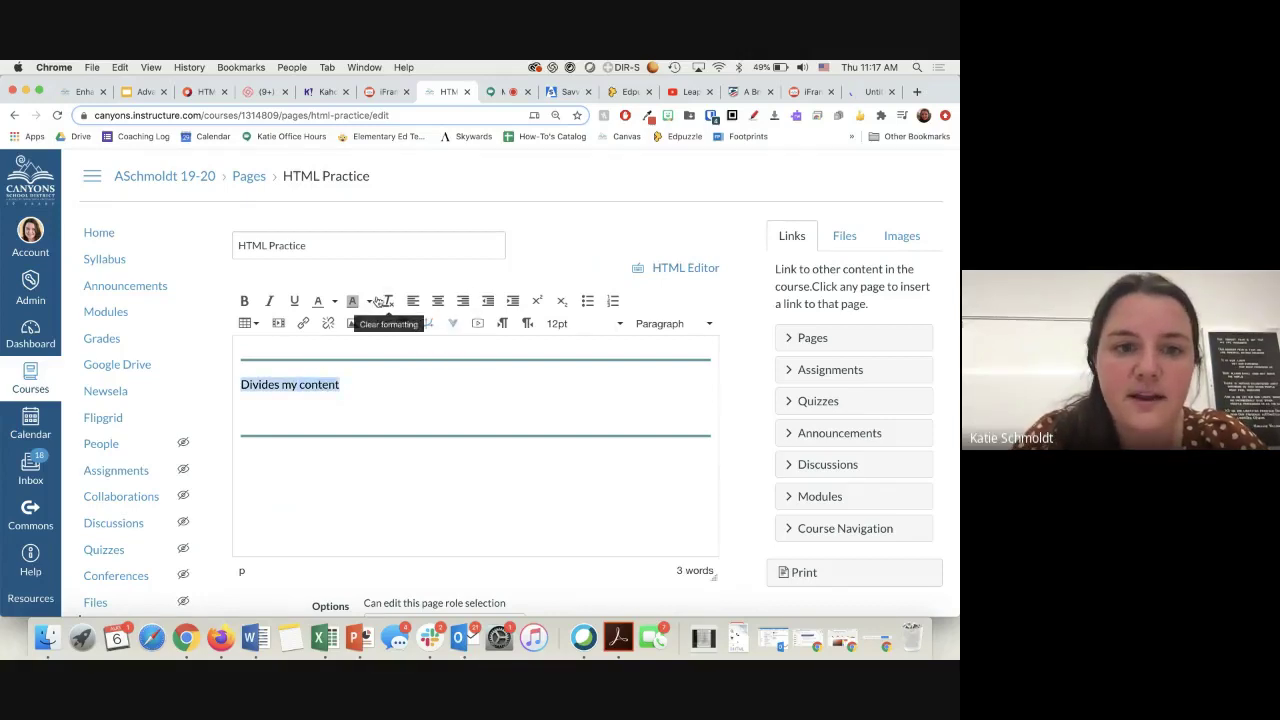
{"action": "left_click", "coordinate": [327, 399]}
{"action": "left_click", "coordinate": [668, 268]}
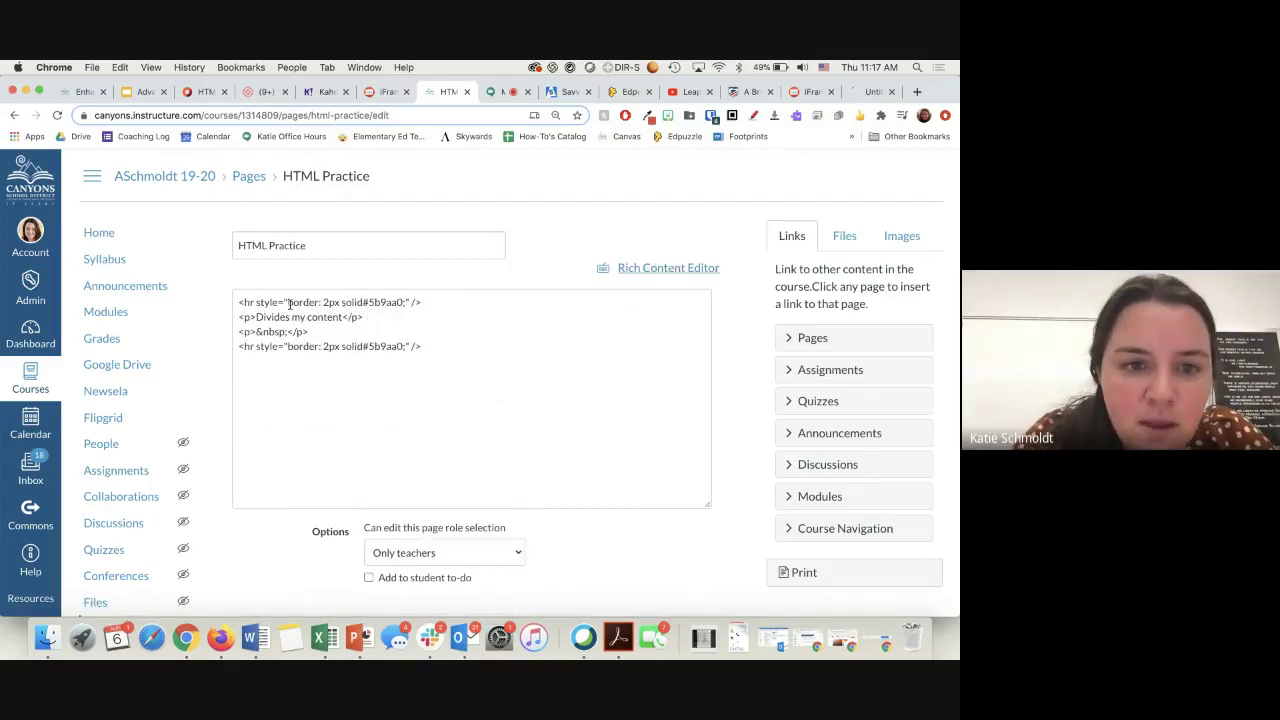
{"action": "mouse_move", "coordinate": [336, 302]}
{"action": "left_mouse_down"}
{"action": "mouse_move", "coordinate": [322, 302]}
{"action": "mouse_move", "coordinate": [338, 302]}
{"action": "left_mouse_up"}
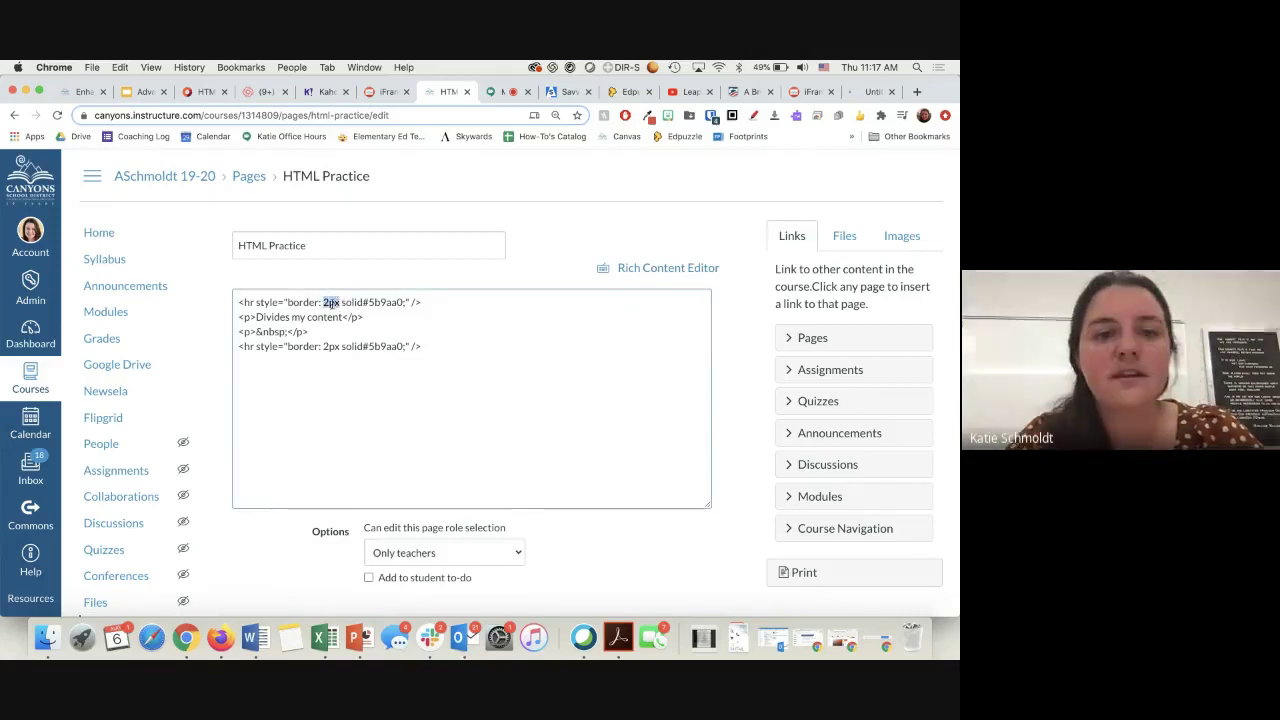
{"action": "left_click", "coordinate": [333, 302]}
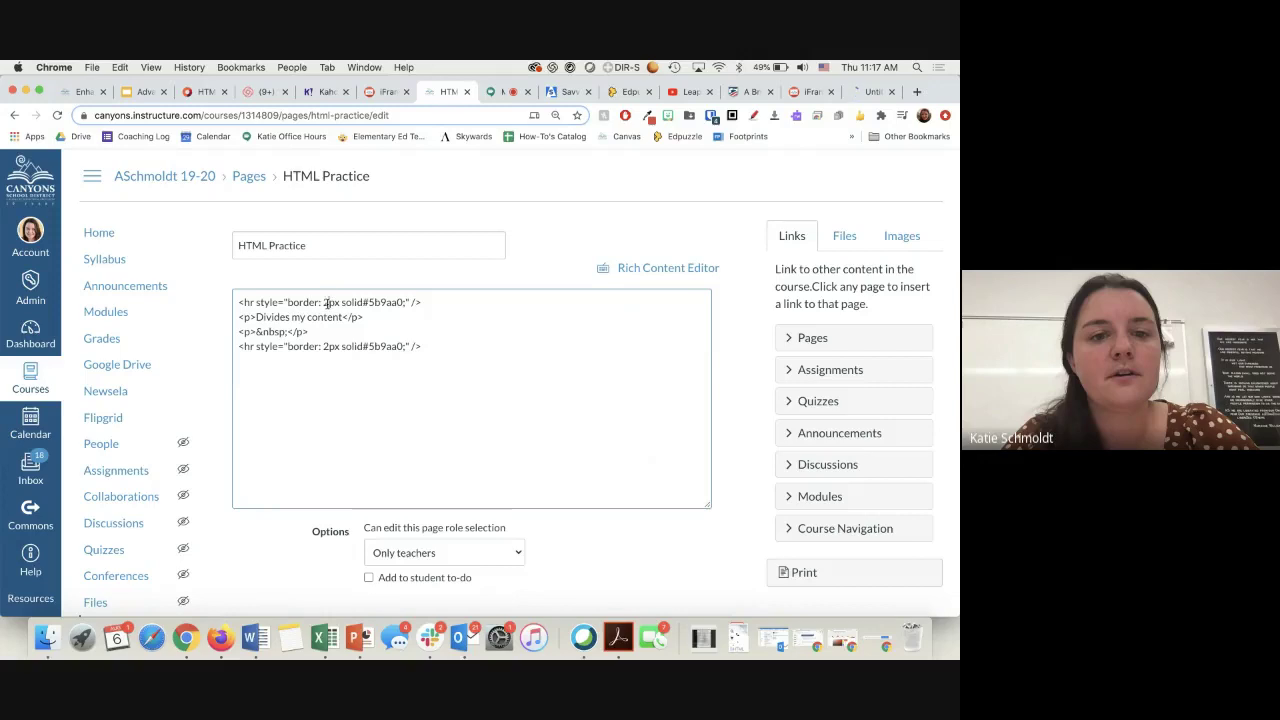
{"action": "type", "text": "1"}
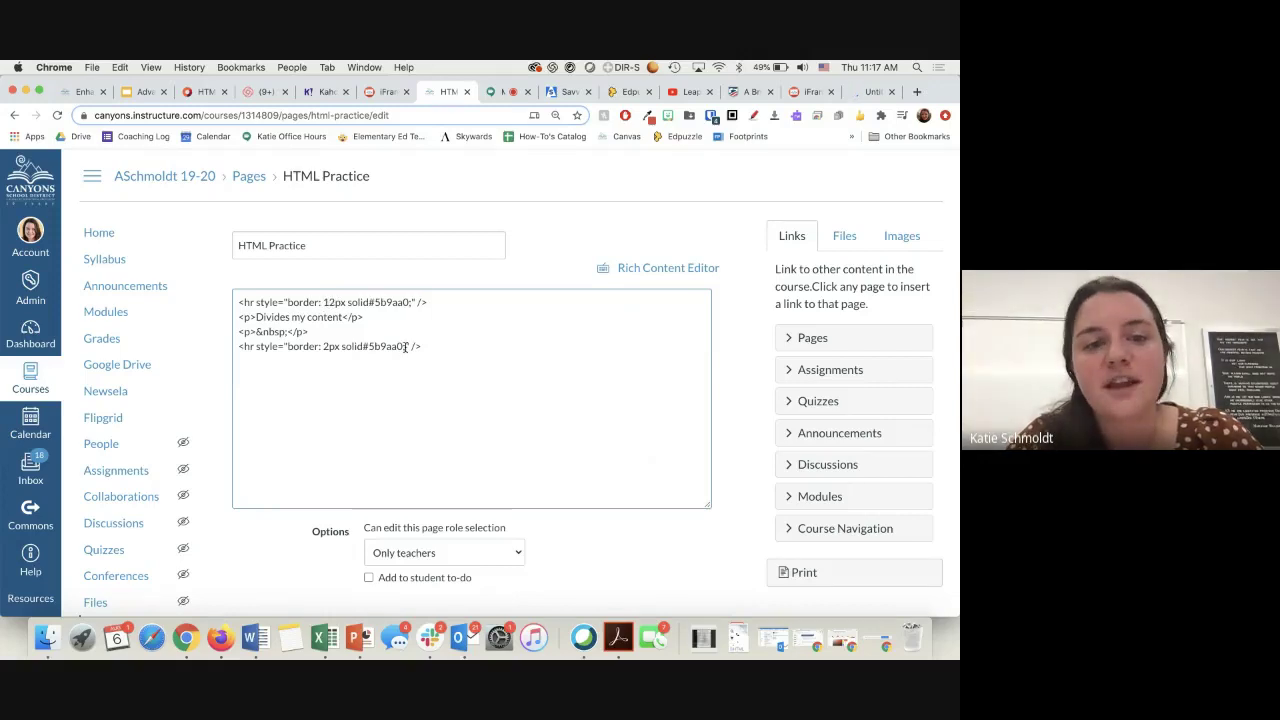
{"action": "left_click_drag", "start_coordinate": [323, 302], "coordinate": [344, 302]}
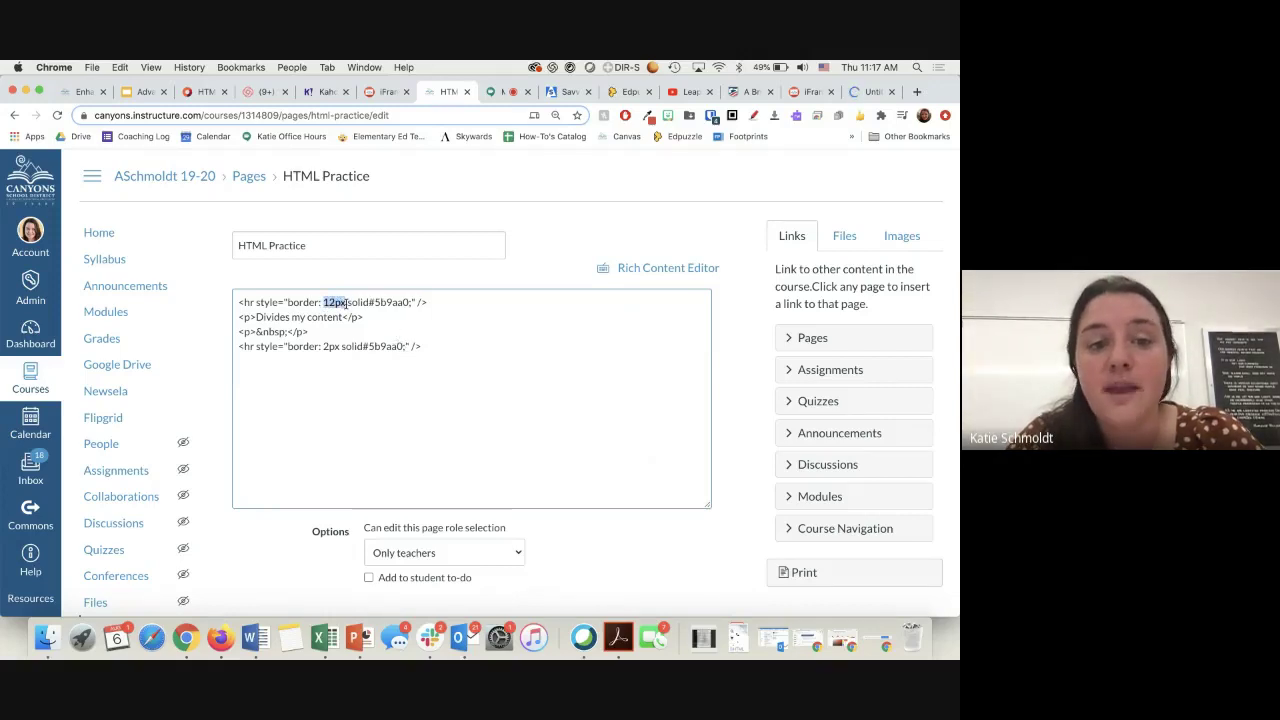
{"action": "left_click_drag", "start_coordinate": [322, 346], "coordinate": [340, 347]}
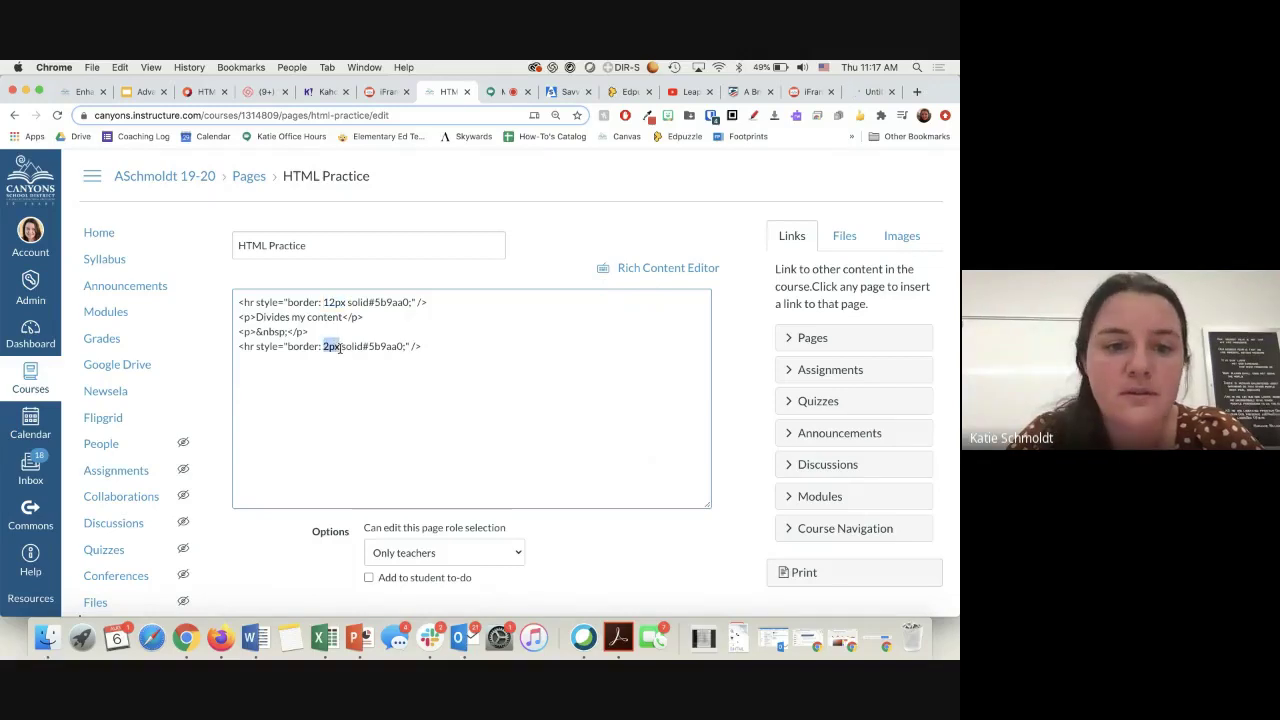
{"action": "left_click_drag", "start_coordinate": [323, 302], "coordinate": [352, 303]}
{"action": "left_click", "coordinate": [667, 268]}
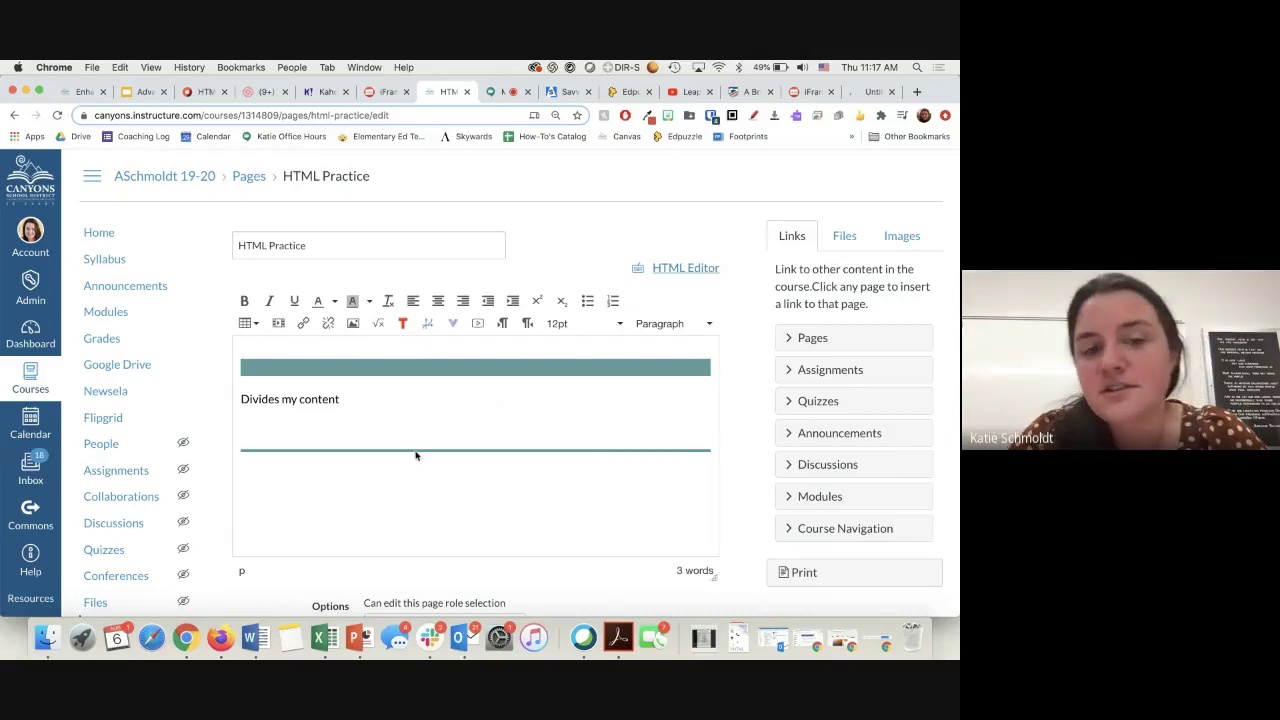
Step: Preview the divider lines again and select the top line's colour code in the HTML
{"action": "left_click", "coordinate": [690, 268]}
{"action": "left_click", "coordinate": [350, 302]}
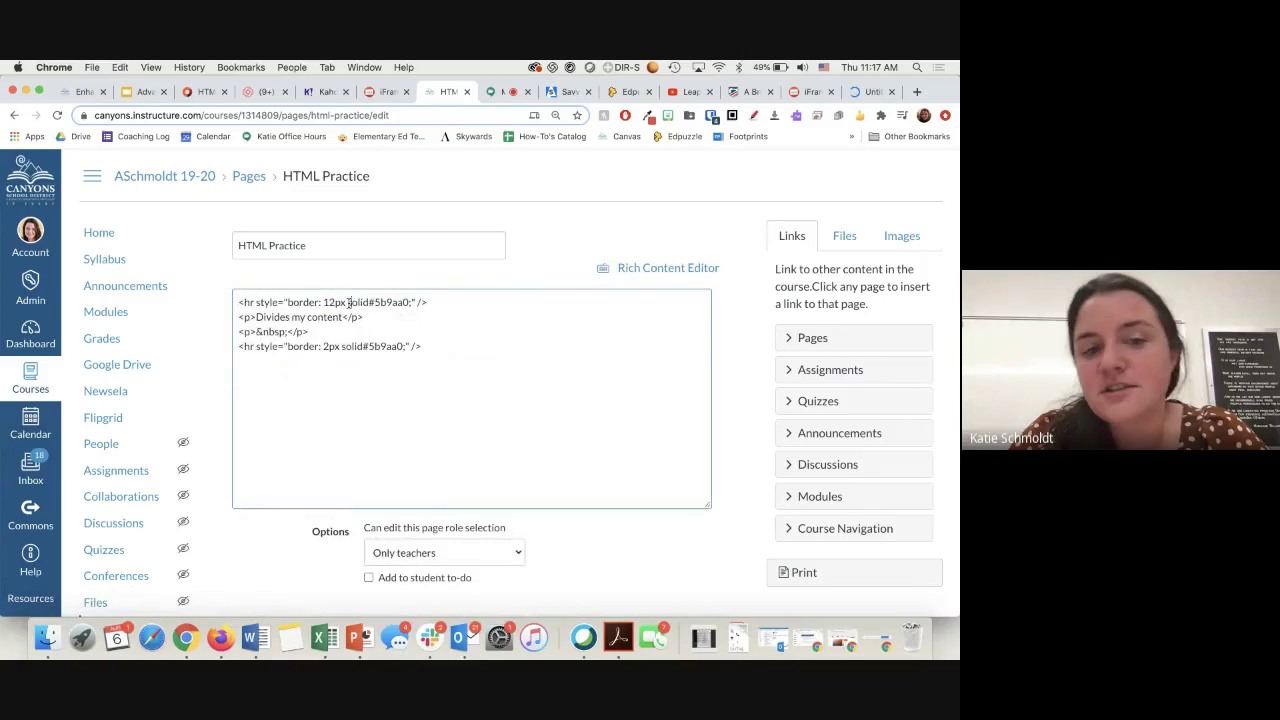
{"action": "left_click_drag", "start_coordinate": [350, 302], "coordinate": [408, 303]}
{"action": "left_click", "coordinate": [363, 302]}
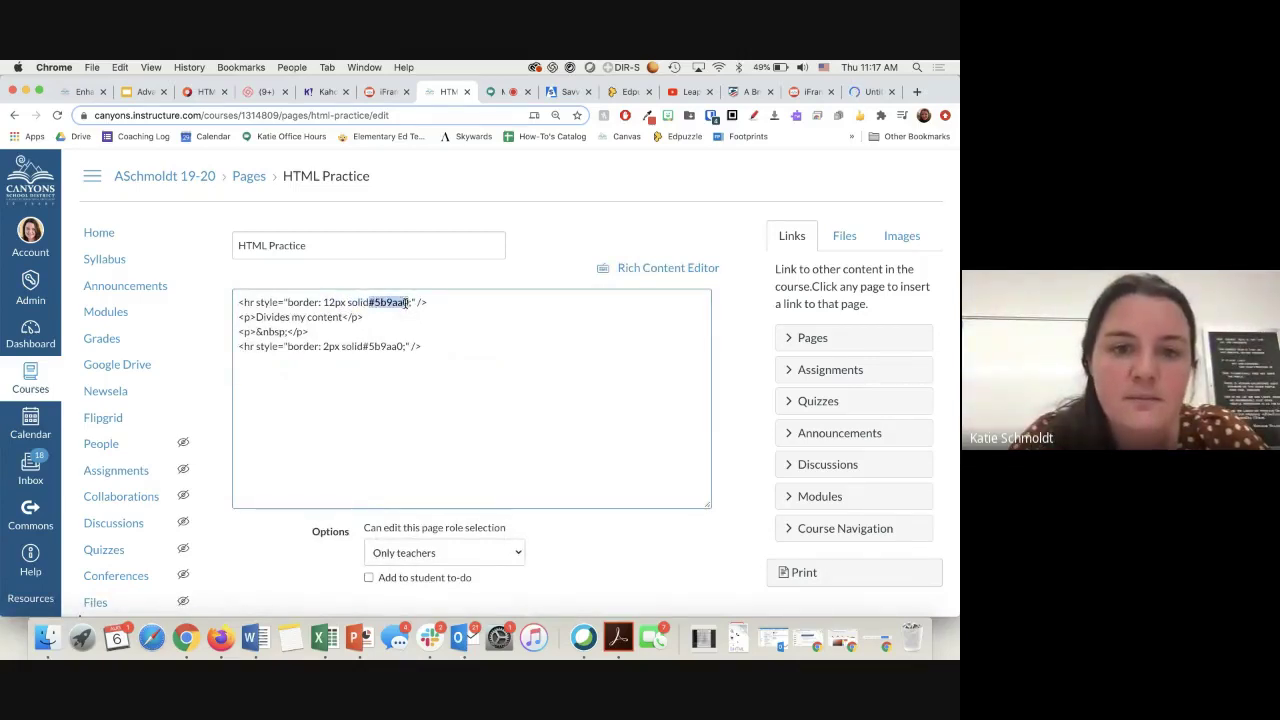
{"action": "left_click", "coordinate": [372, 304]}
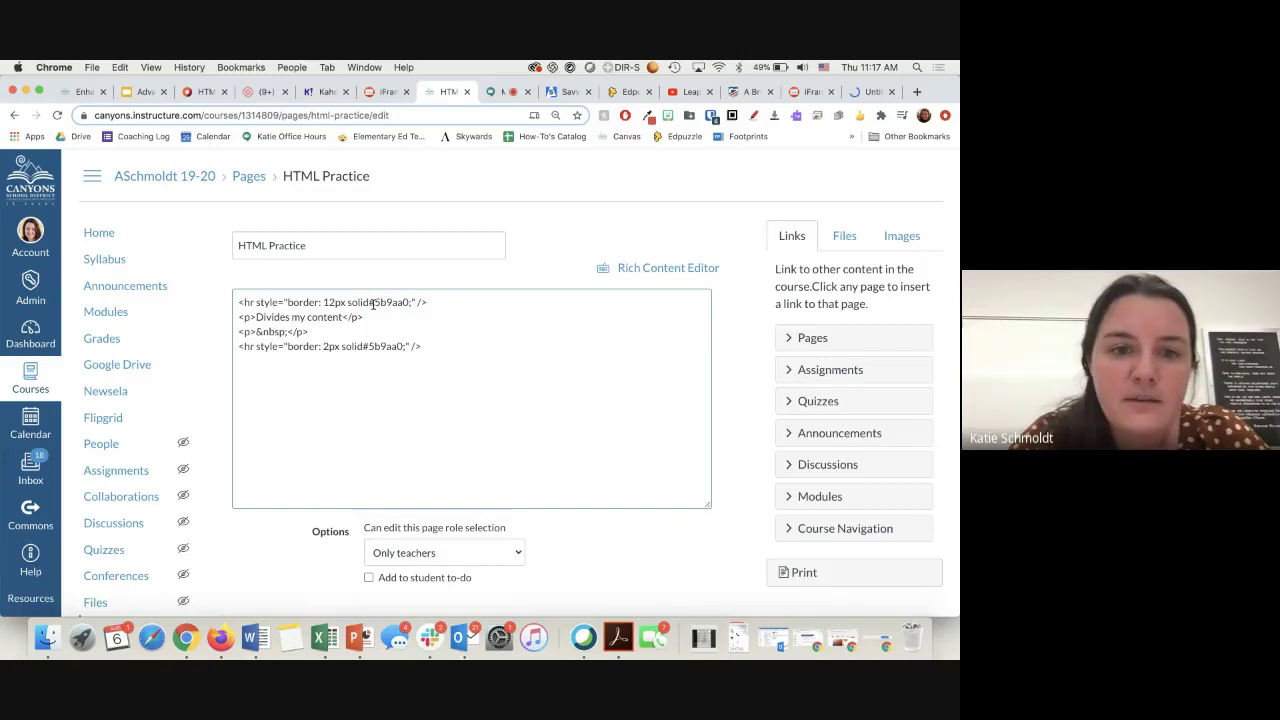
{"action": "left_click", "coordinate": [633, 267]}
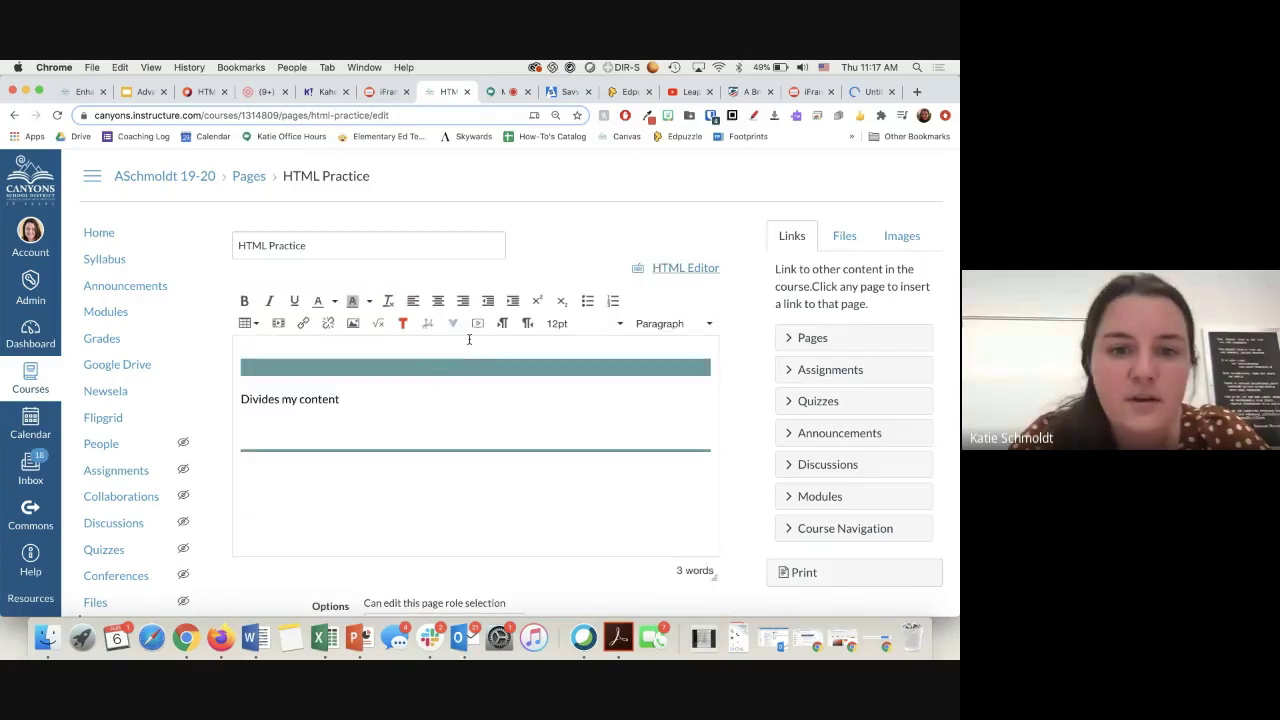
{"action": "left_click", "coordinate": [666, 268]}
{"action": "left_click_drag", "start_coordinate": [376, 302], "coordinate": [402, 304]}
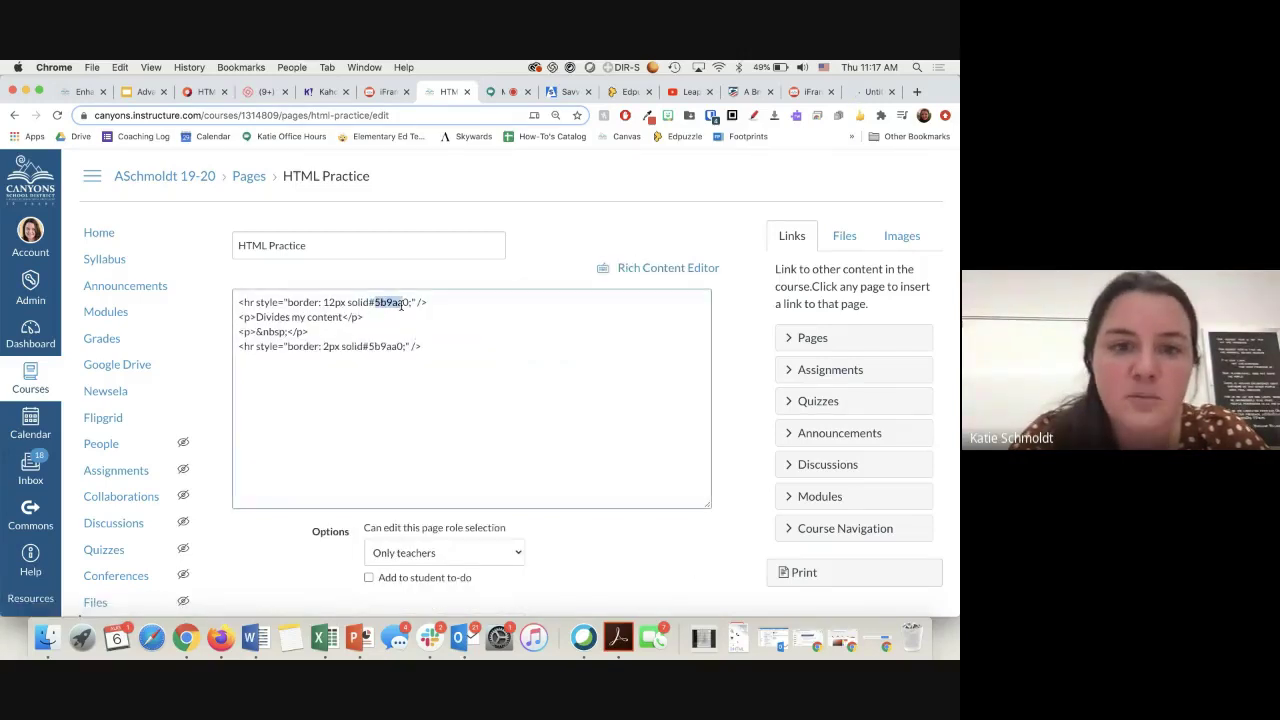
{"action": "left_click", "coordinate": [420, 305]}
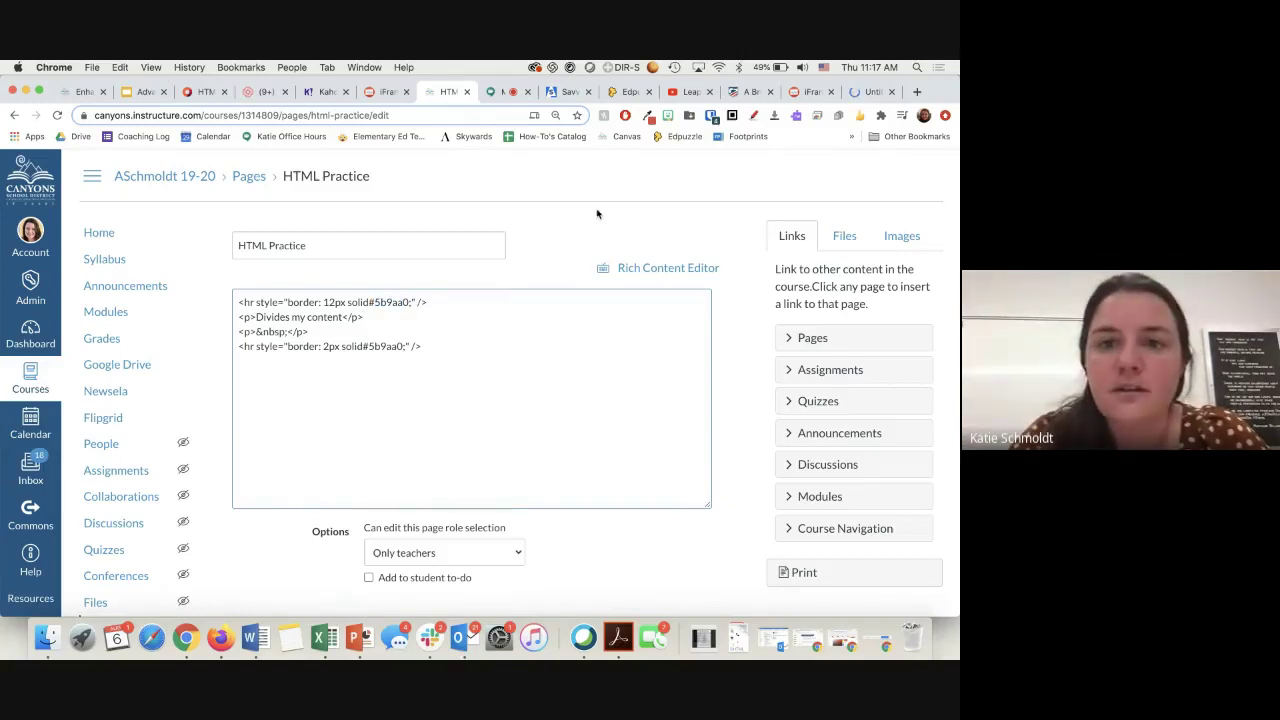
Step: Sample the sidebar's dark blue #1d5585 with the Eye Dropper and copy its hex code
{"action": "left_click", "coordinate": [648, 118]}
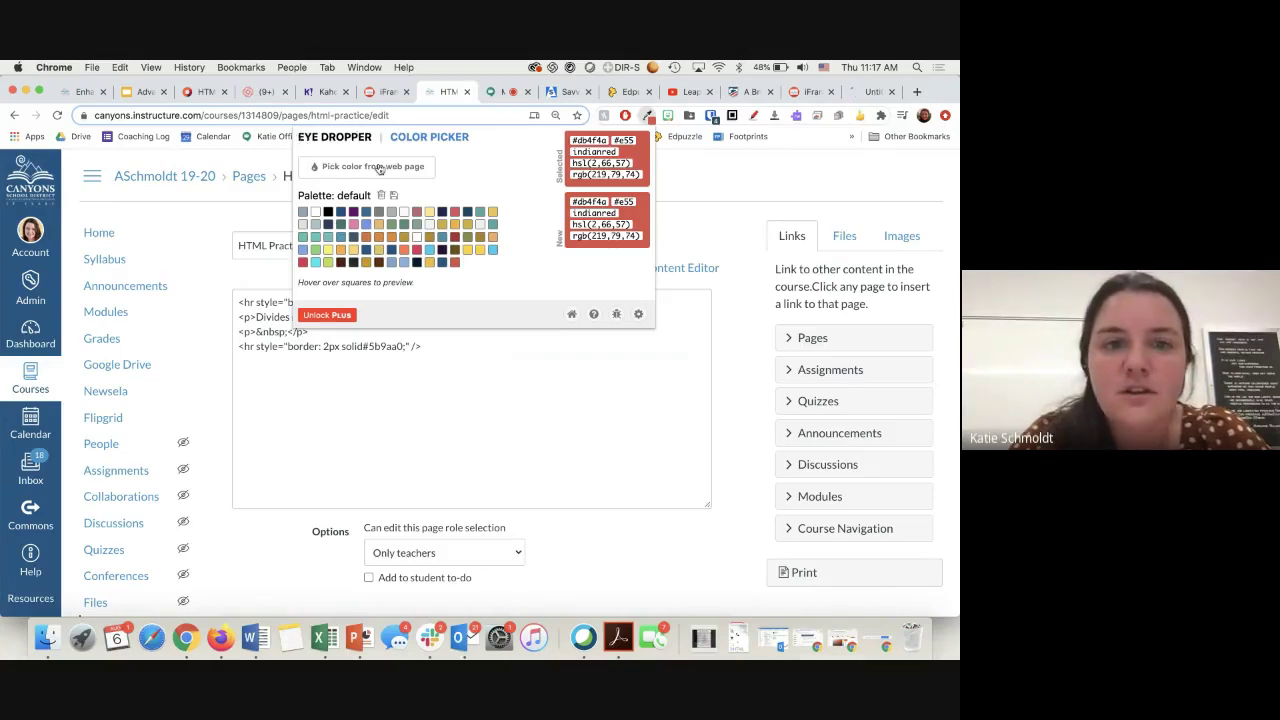
{"action": "left_click", "coordinate": [328, 170]}
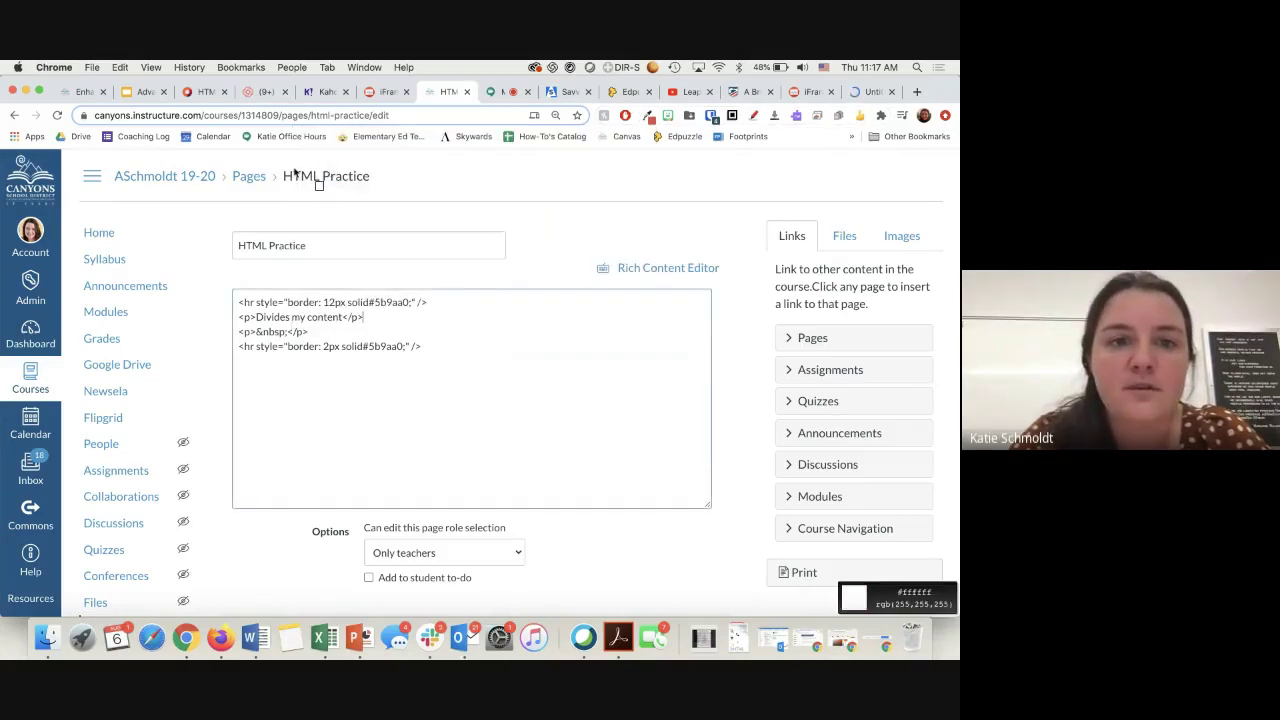
{"action": "left_click", "coordinate": [52, 225]}
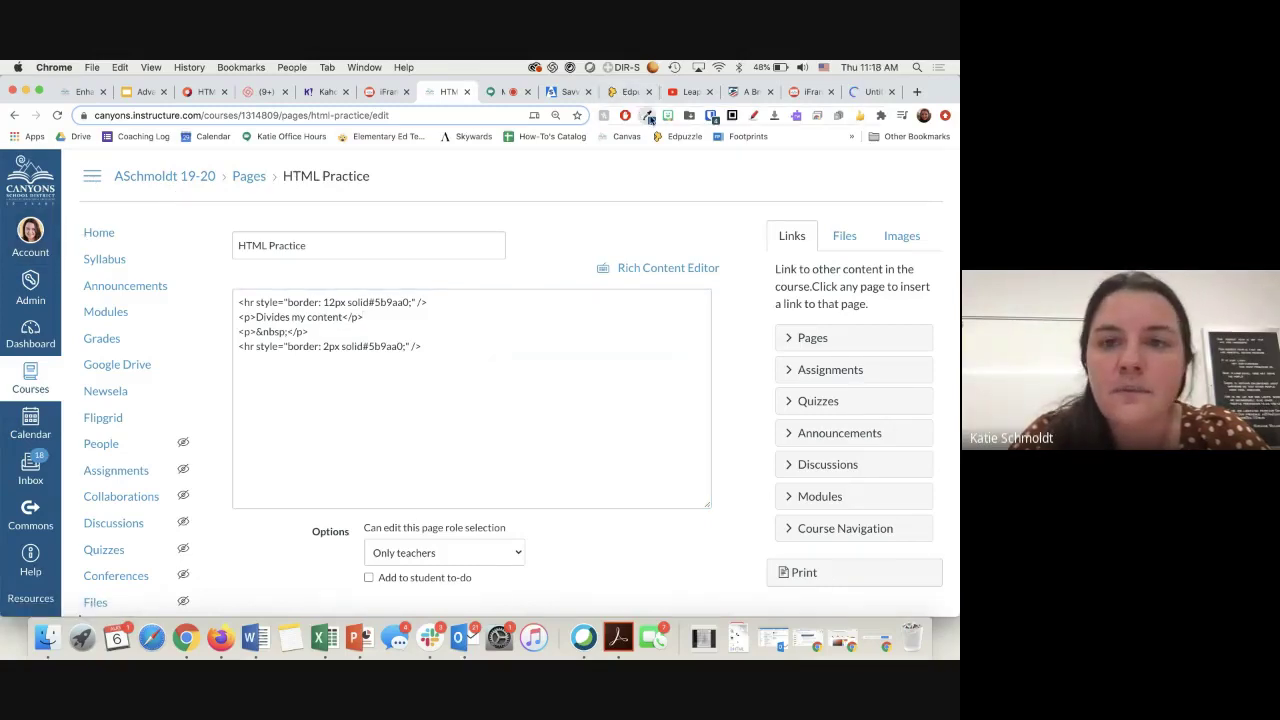
{"action": "left_click", "coordinate": [648, 117]}
{"action": "double_click", "coordinate": [590, 140]}
{"action": "key", "text": "super+c"}
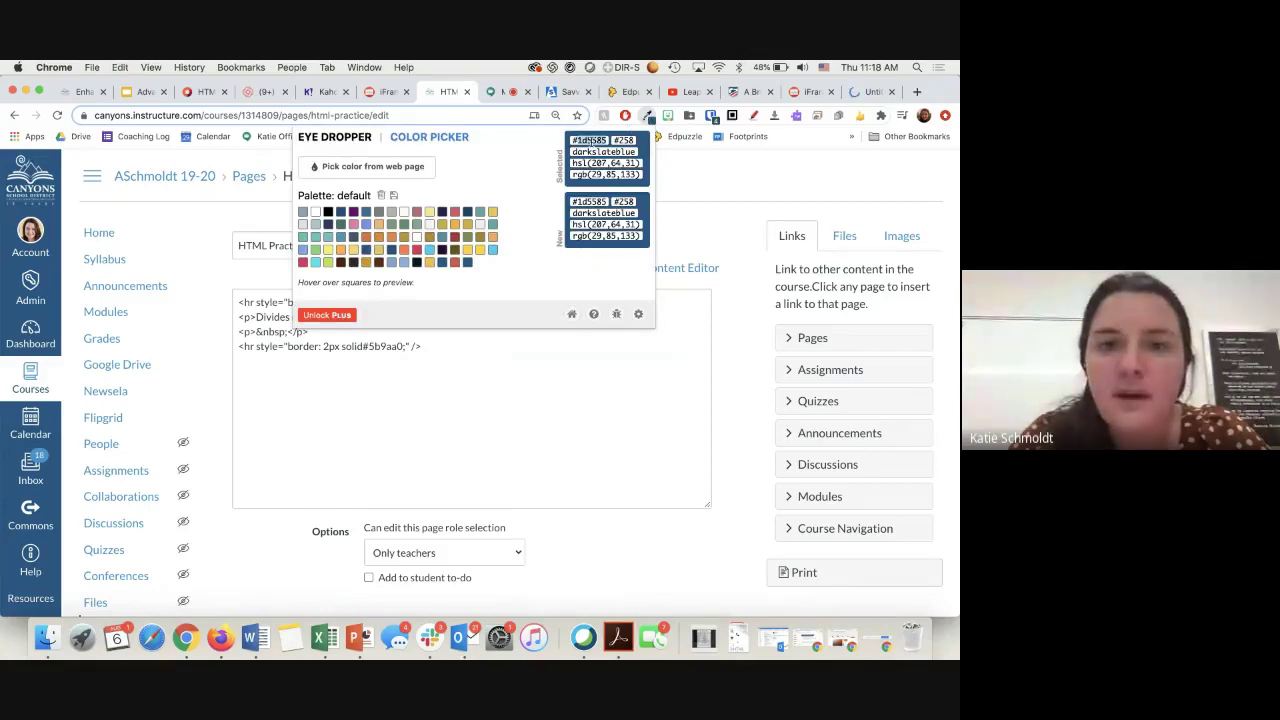
Step: Paste #1d5585 over the top divider's colour code and preview the result
{"action": "left_click", "coordinate": [472, 467]}
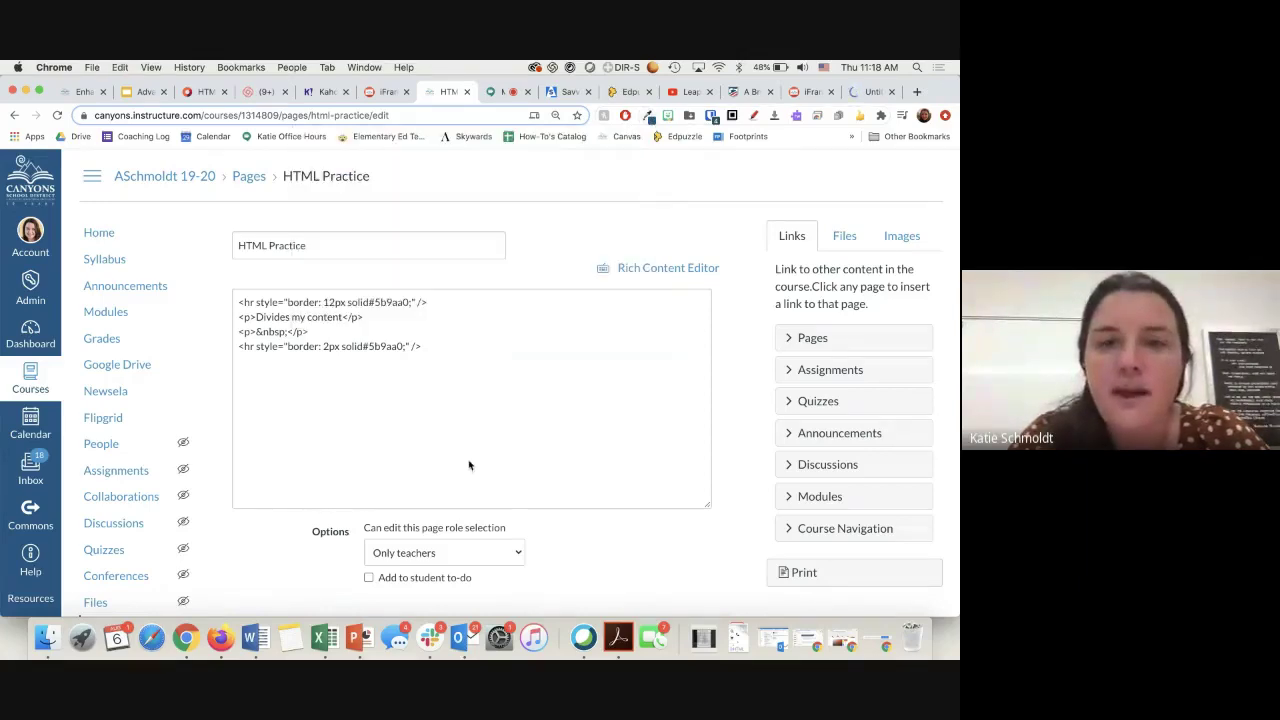
{"action": "double_click", "coordinate": [388, 305]}
{"action": "key", "text": "super+v"}
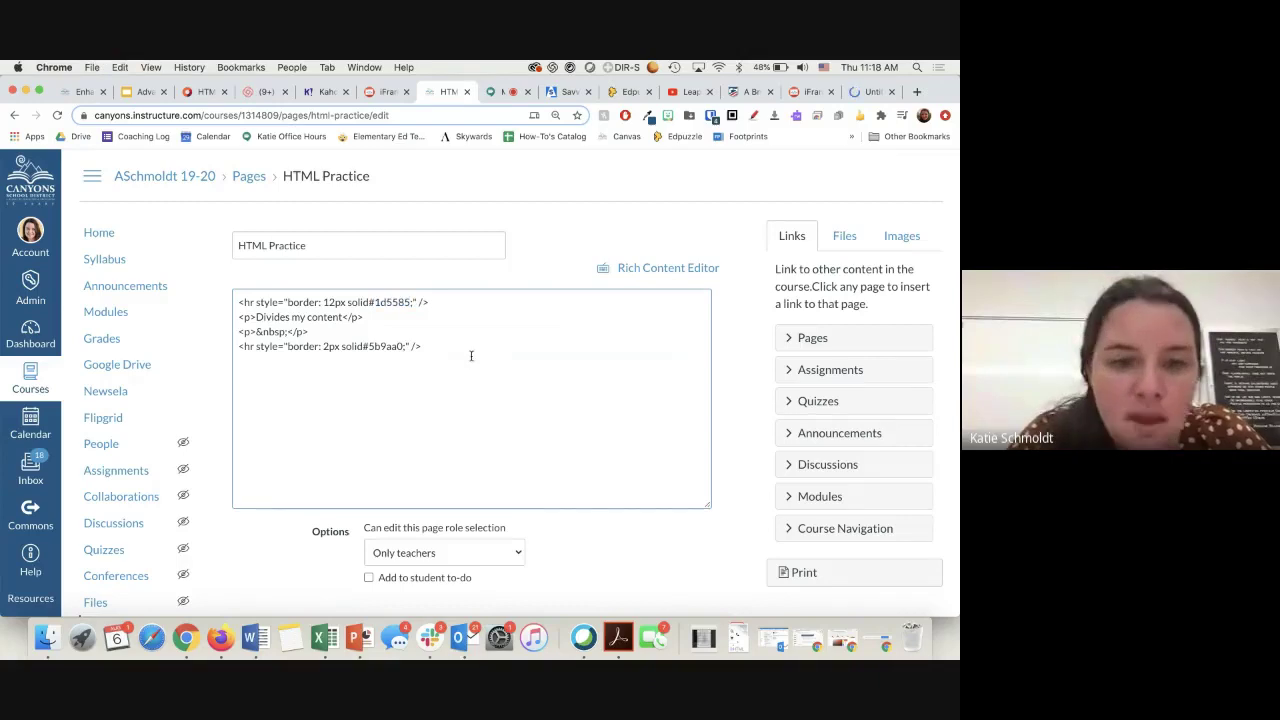
{"action": "left_click", "coordinate": [645, 268]}
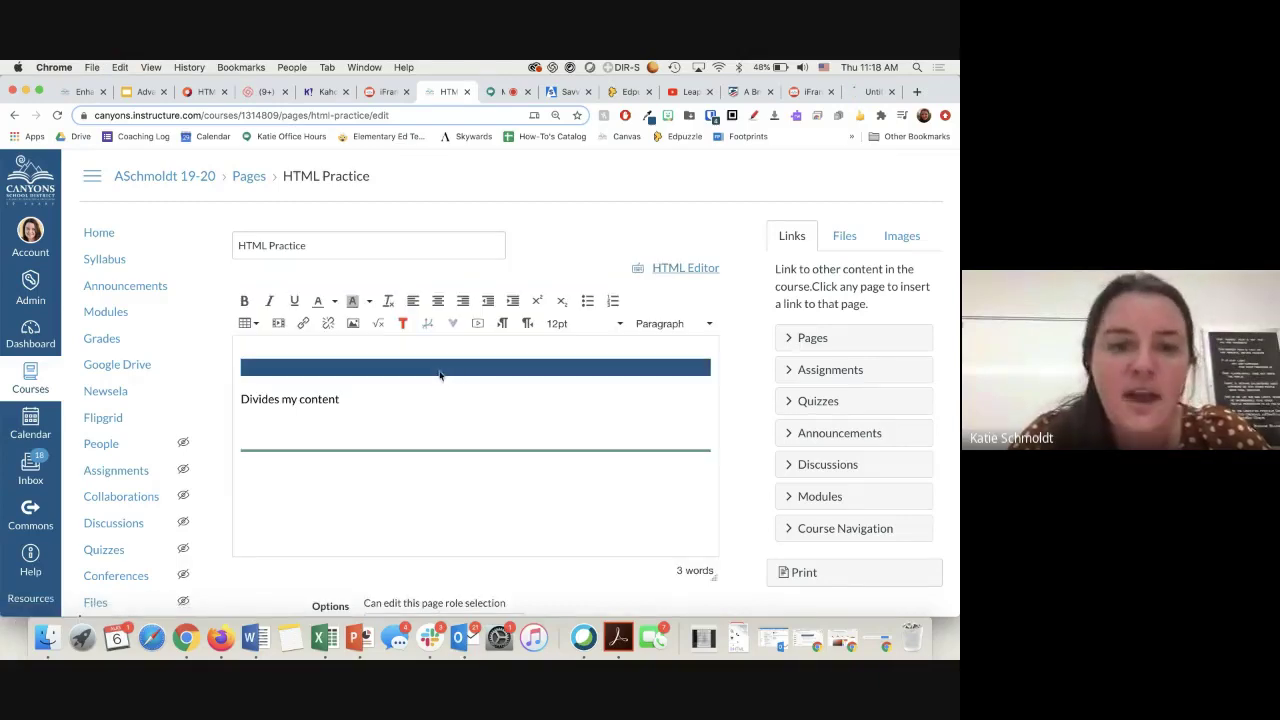
{"action": "left_click", "coordinate": [678, 268]}
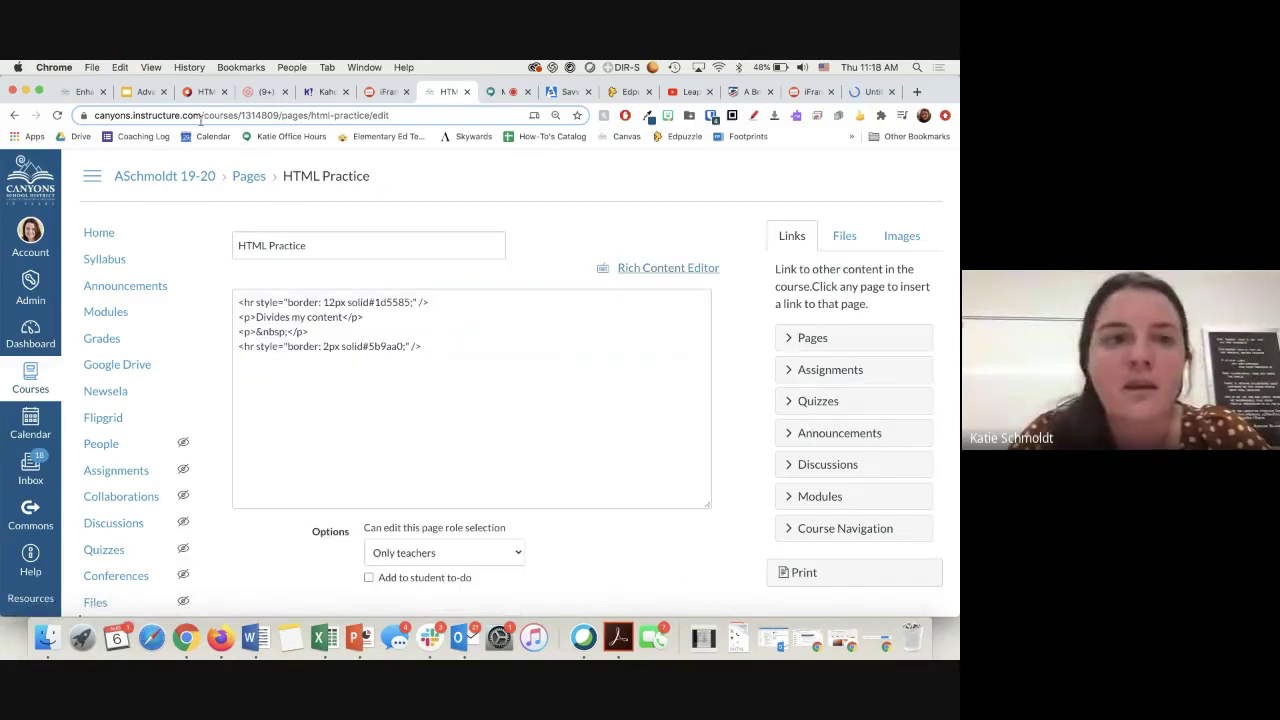
Step: Open the htmlcolorcodes.com link from the lesson slides' Hex Codes slide
{"action": "left_click", "coordinate": [140, 92]}
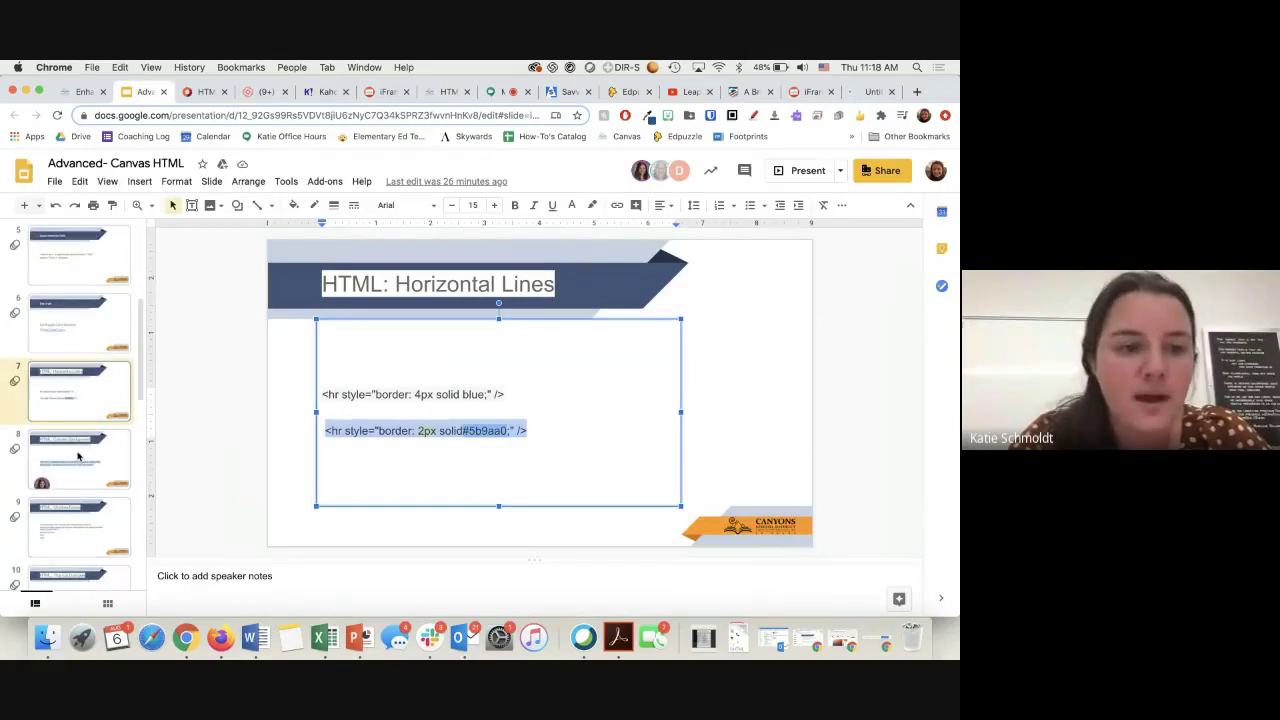
{"action": "left_click", "coordinate": [80, 458]}
{"action": "left_click", "coordinate": [91, 326]}
{"action": "left_click", "coordinate": [405, 432]}
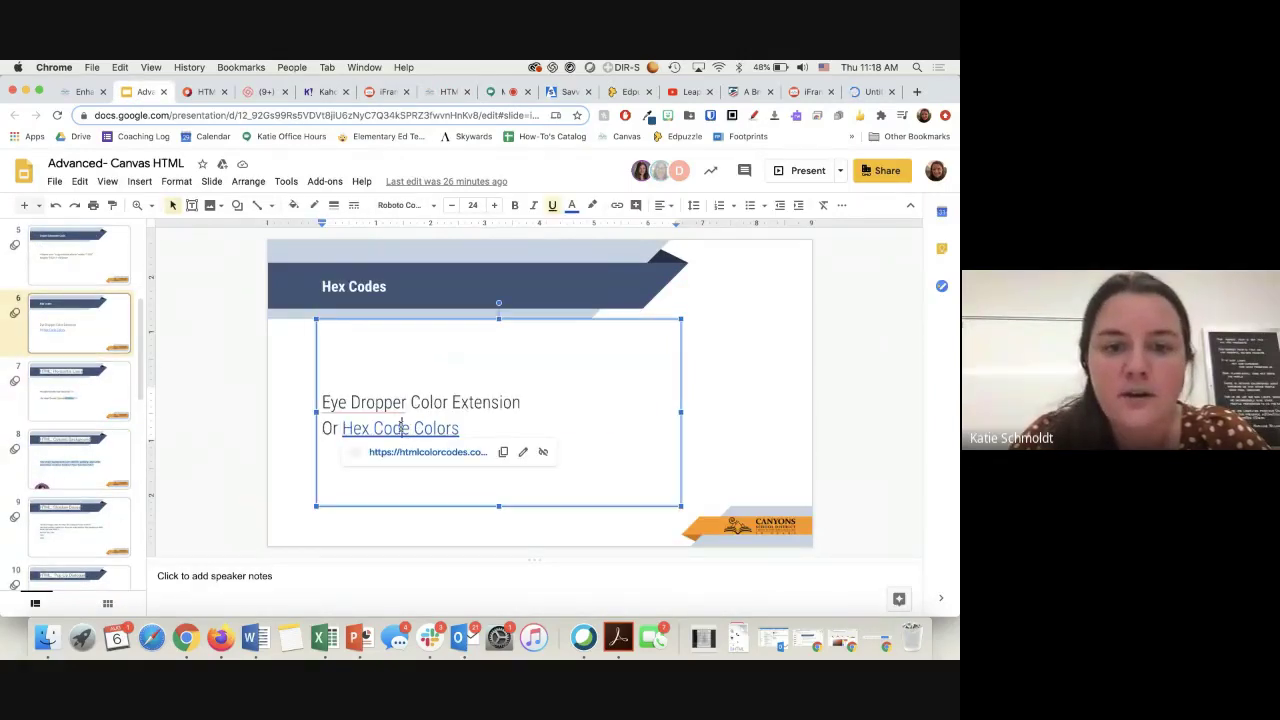
{"action": "left_click", "coordinate": [422, 462]}
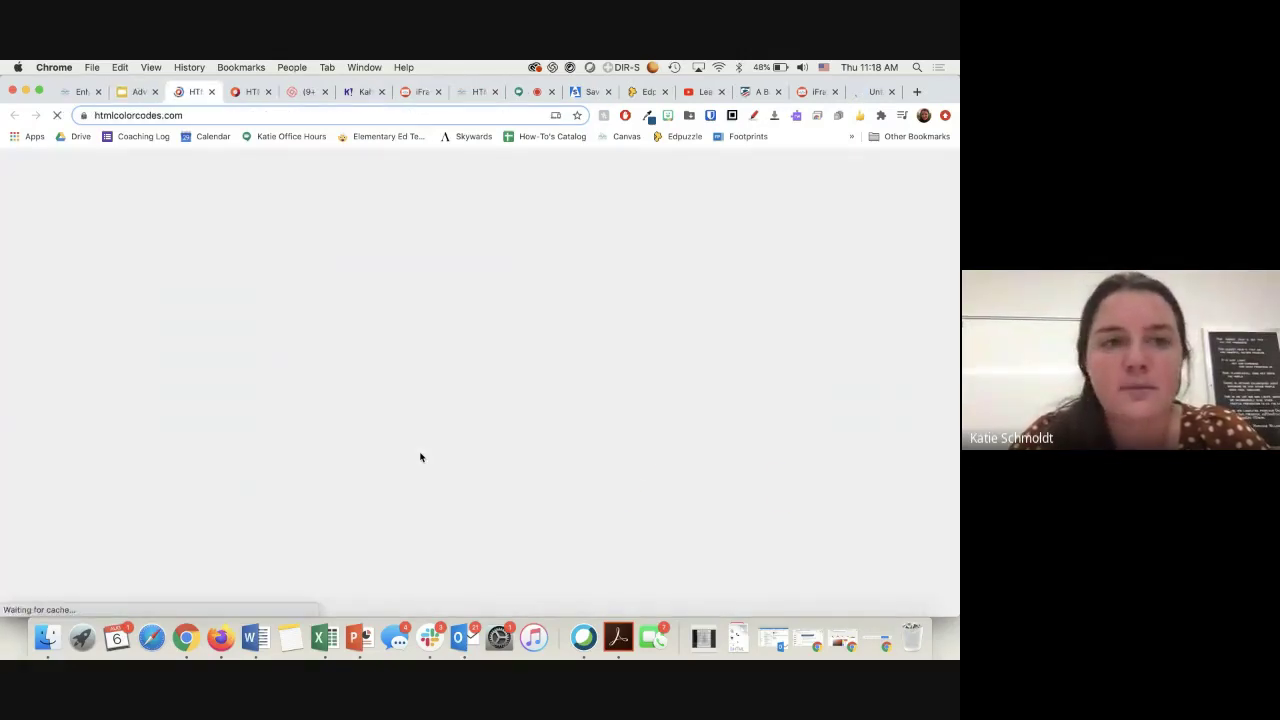
Step: Pick the muted blue #39738E on htmlcolorcodes.com and copy its hex code
{"action": "scroll", "coordinate": [420, 457], "scroll_direction": "down", "scroll_amount": 5}
{"action": "left_click", "coordinate": [497, 441]}
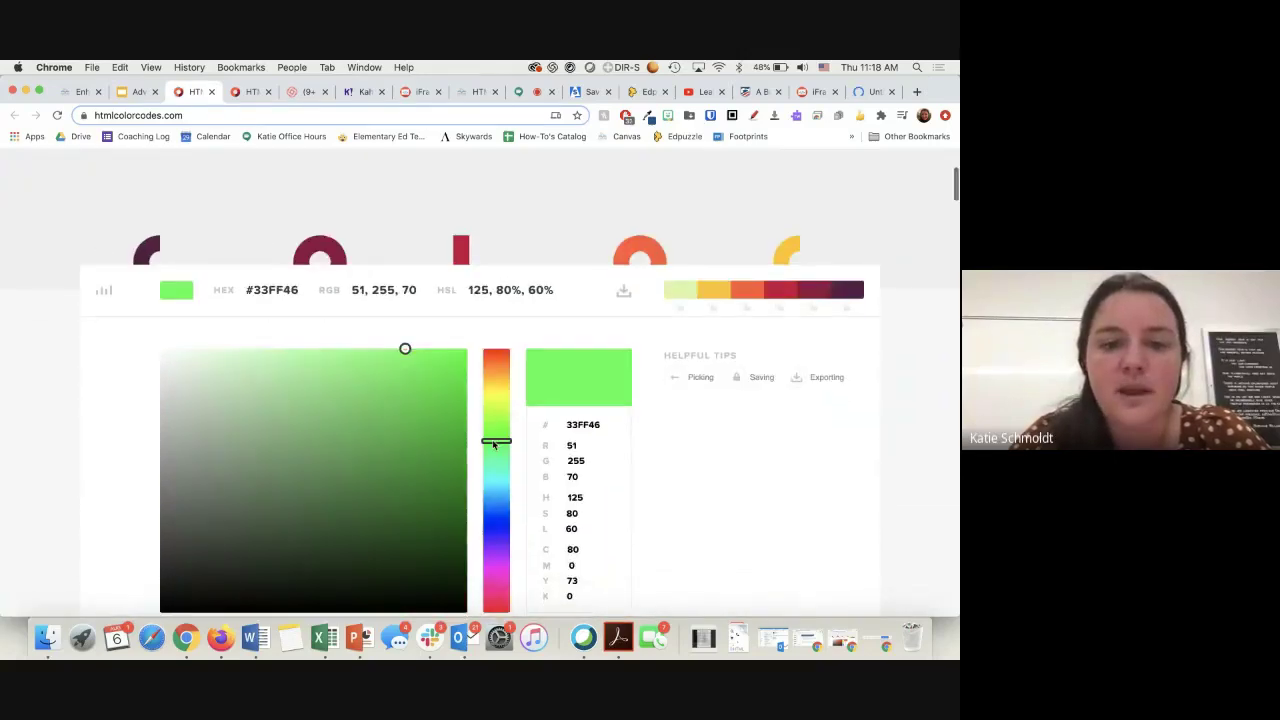
{"action": "left_click", "coordinate": [386, 409]}
{"action": "left_click", "coordinate": [270, 389]}
{"action": "left_click", "coordinate": [497, 496]}
{"action": "left_click", "coordinate": [343, 465]}
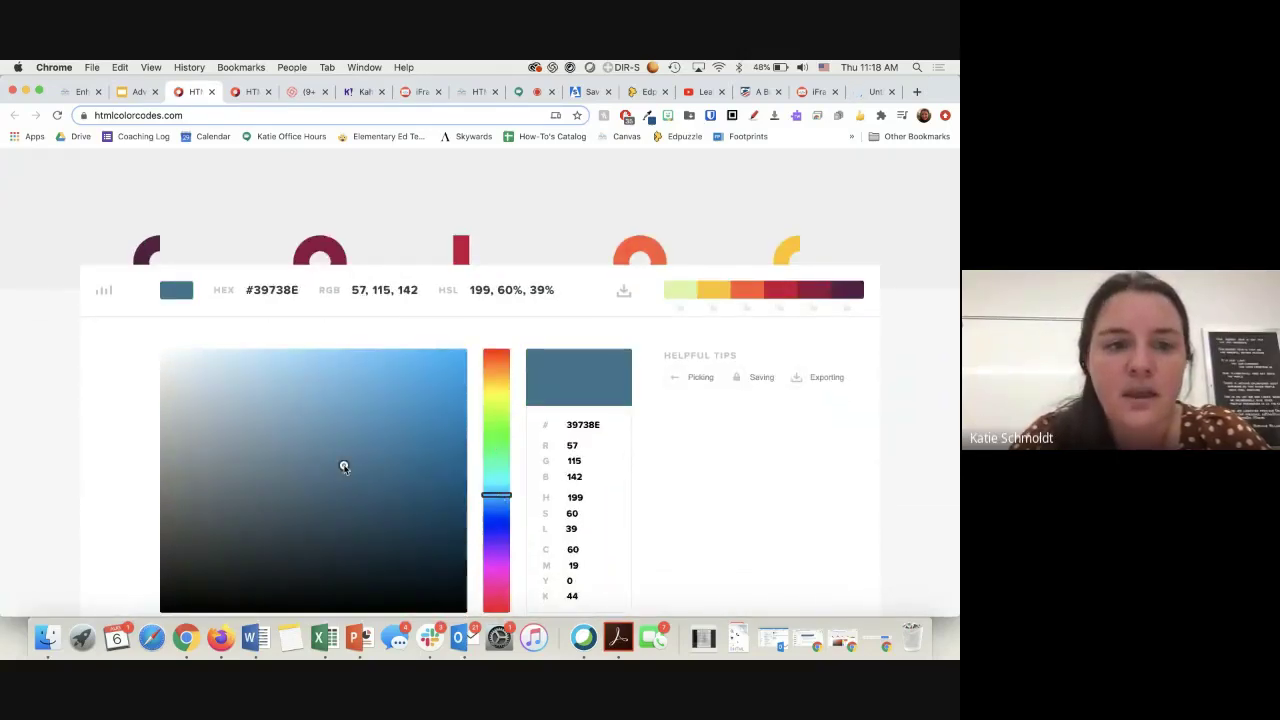
{"action": "left_click", "coordinate": [275, 289]}
{"action": "key", "text": "super+c"}
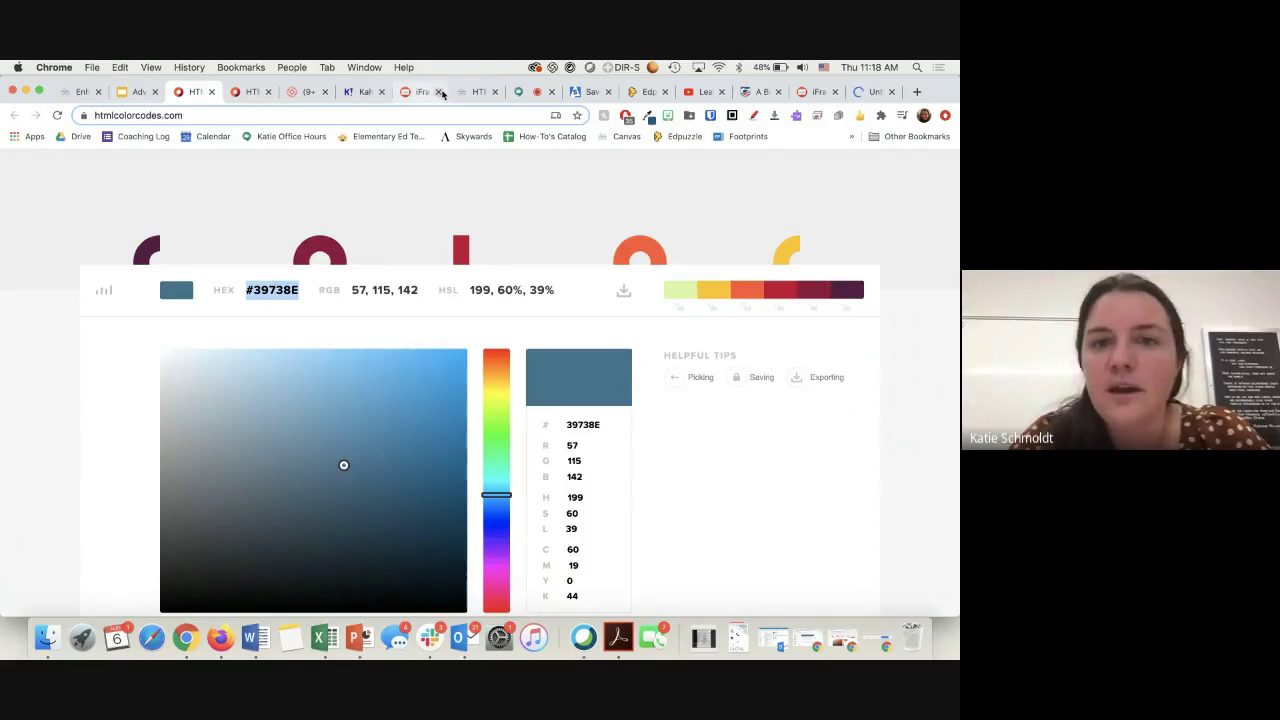
Step: Paste #39738E over the bottom divider's colour code in the Canvas HTML
{"action": "left_click", "coordinate": [478, 91]}
{"action": "double_click", "coordinate": [375, 345]}
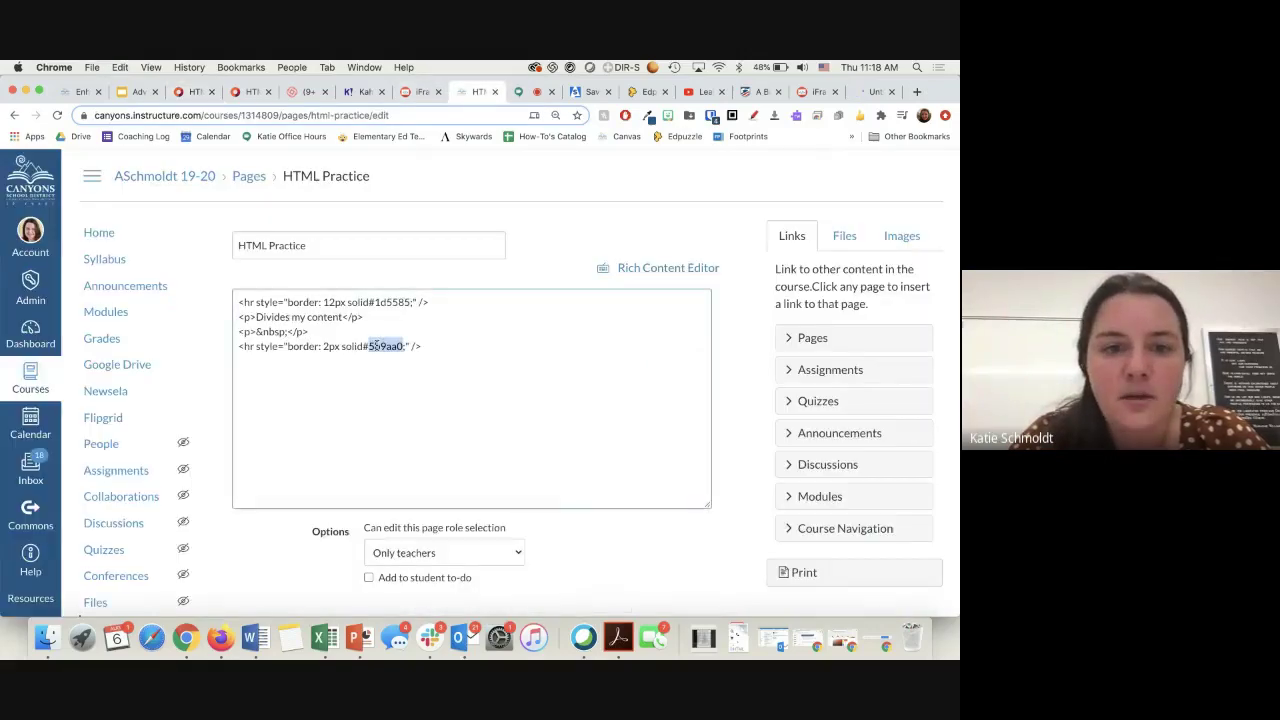
{"action": "key", "text": "super+v"}
Step: Delete the second <hr> line and empty paragraph, keeping the top blue divider, then switch to Google Meet
{"action": "left_click", "coordinate": [676, 278]}
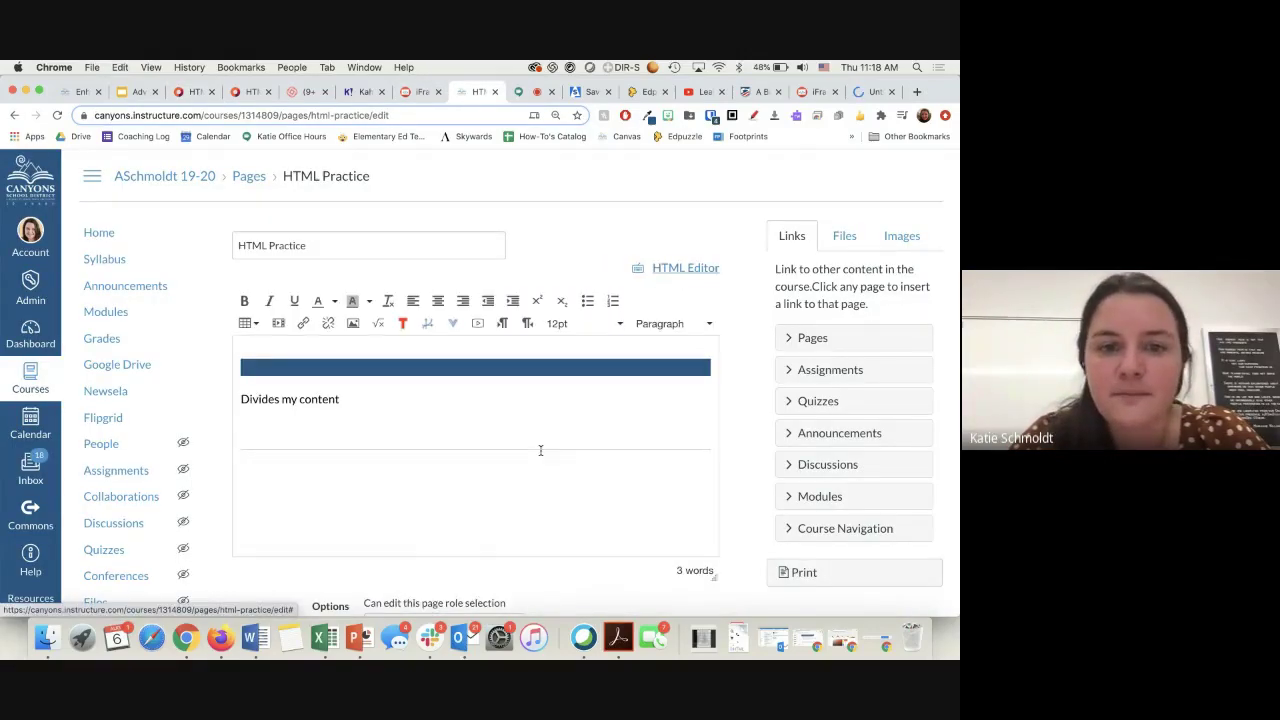
{"action": "scroll", "coordinate": [537, 443], "scroll_direction": "down", "scroll_amount": 1}
{"action": "left_click", "coordinate": [703, 221]}
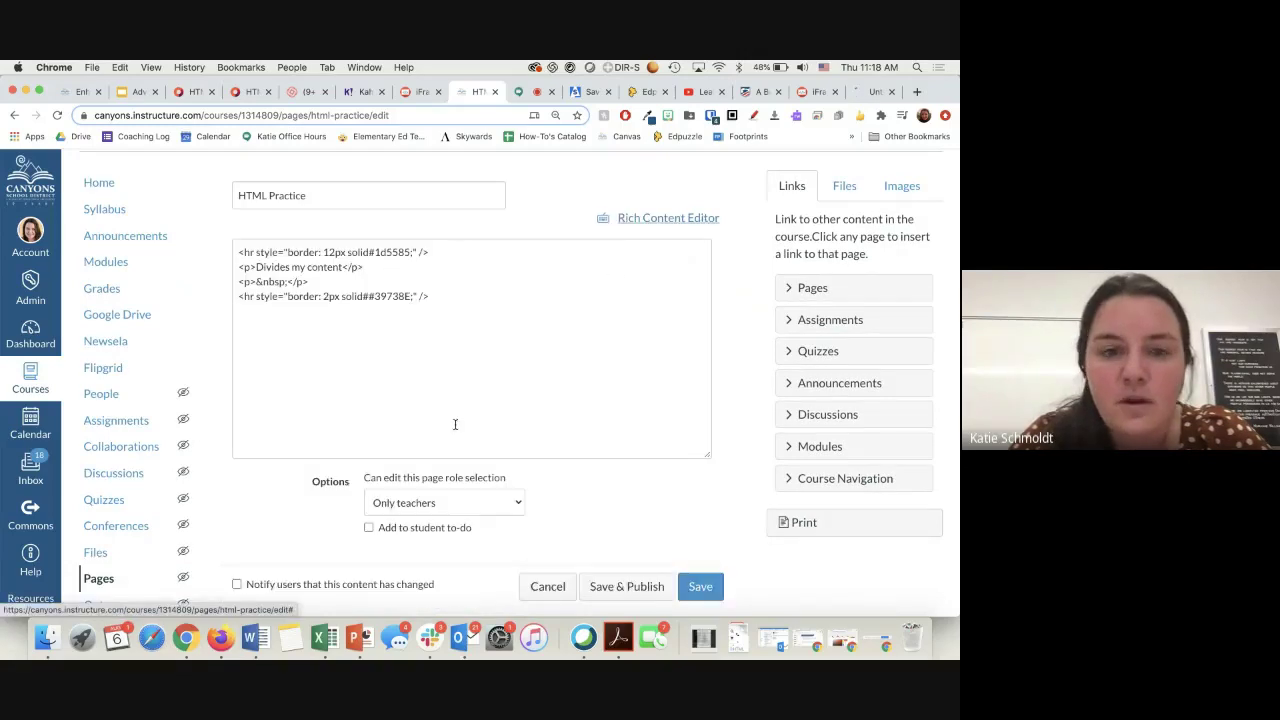
{"action": "left_click", "coordinate": [328, 297]}
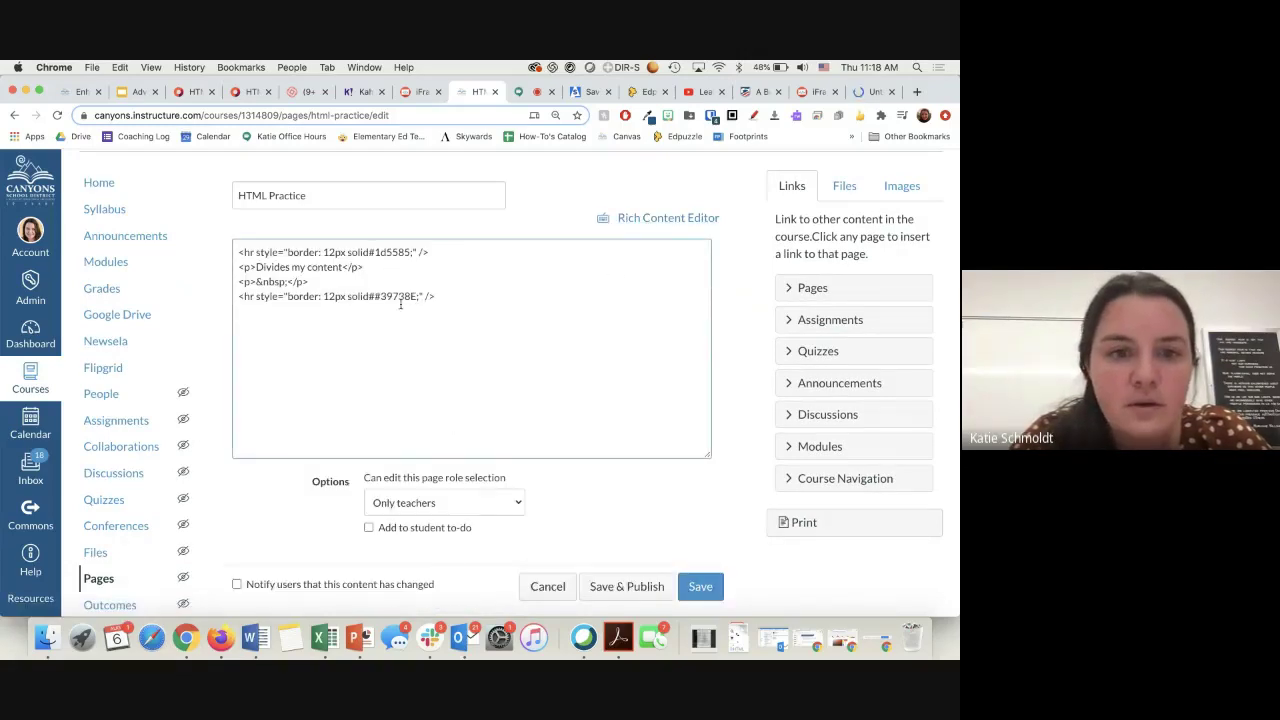
{"action": "left_click", "coordinate": [625, 219]}
{"action": "key", "text": "BackSpace"}
{"action": "key", "text": "BackSpace"}
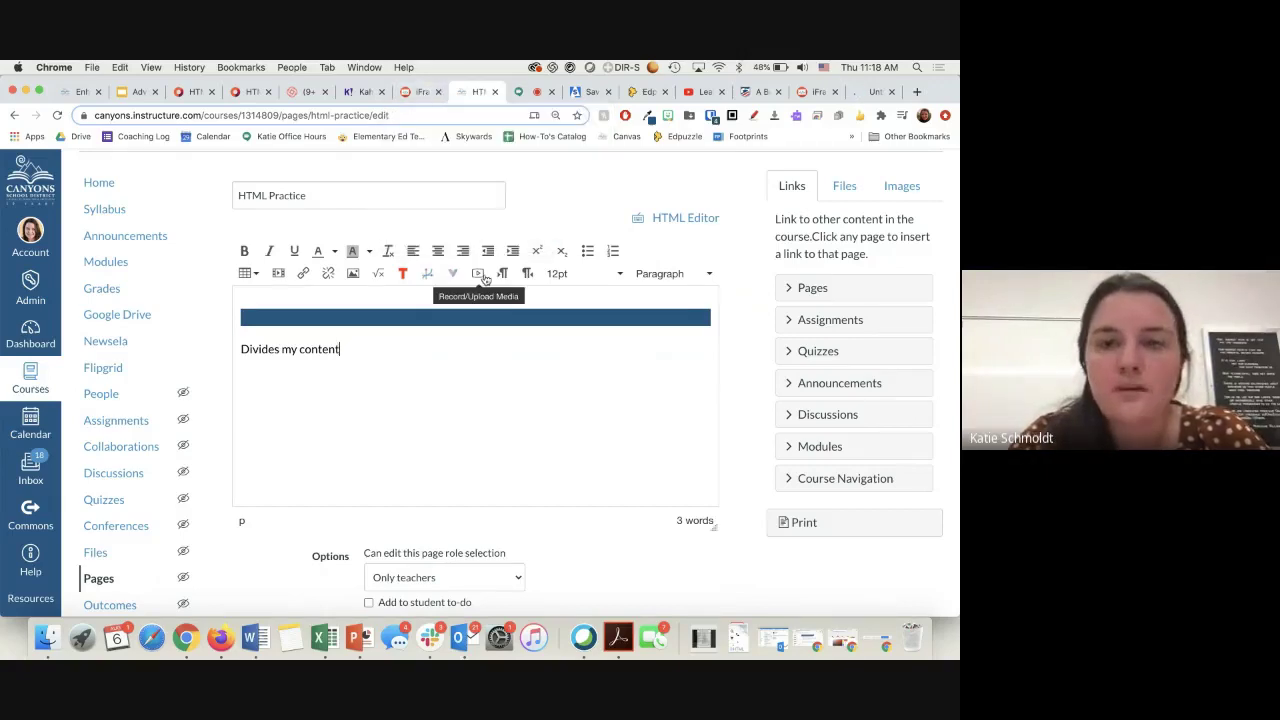
{"action": "scroll", "coordinate": [460, 298], "scroll_direction": "up", "scroll_amount": 1}
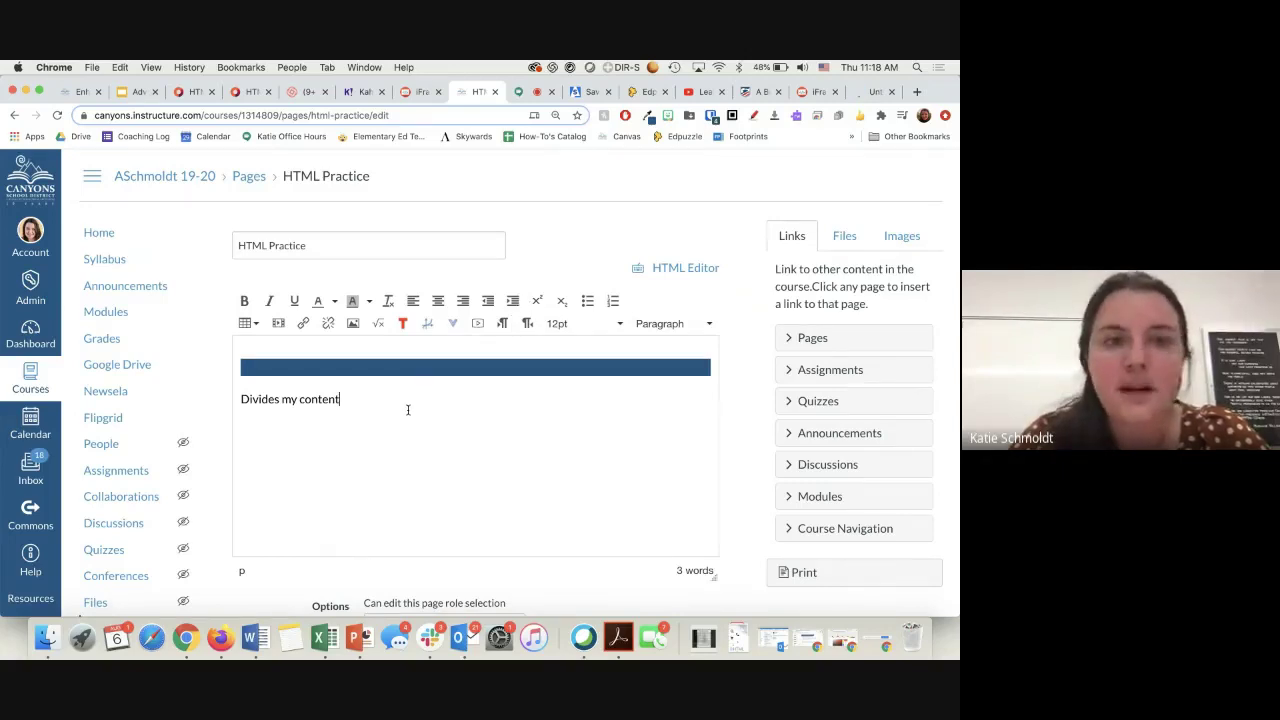
{"action": "left_click", "coordinate": [521, 95]}
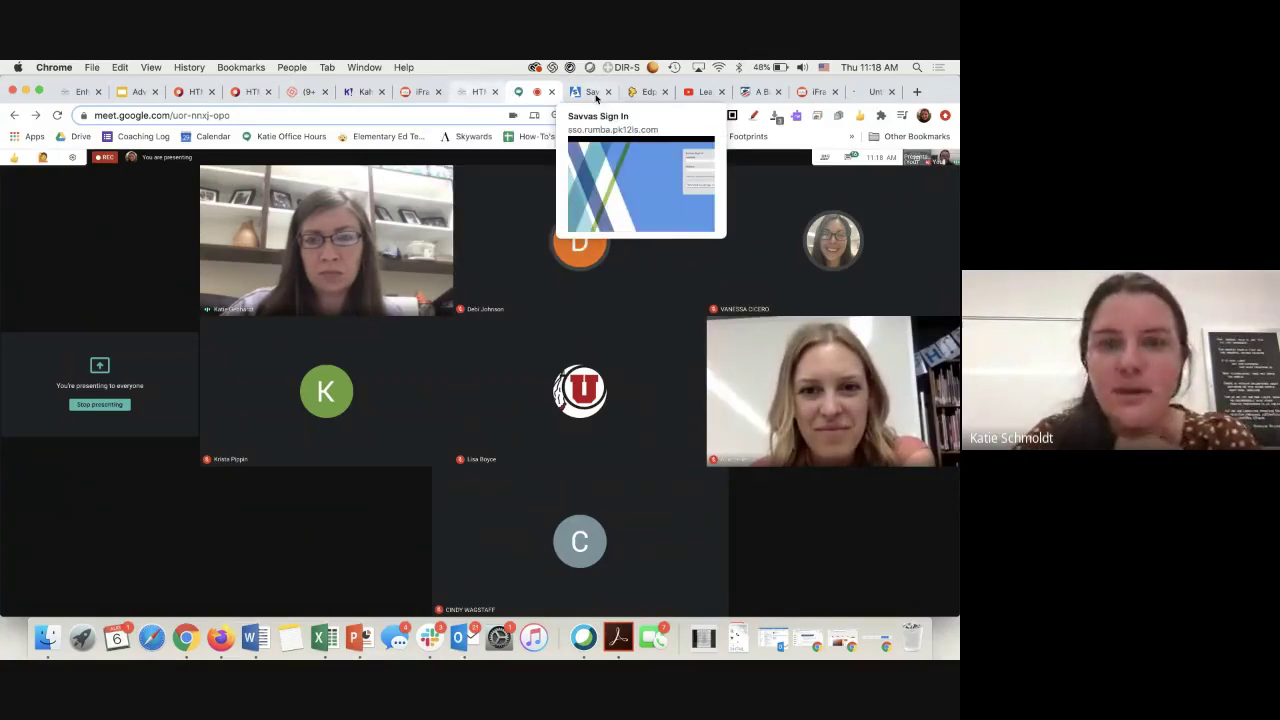
Step: Open the Google Meet chat panel and bring up the stop-presenting options
{"action": "left_click", "coordinate": [851, 157]}
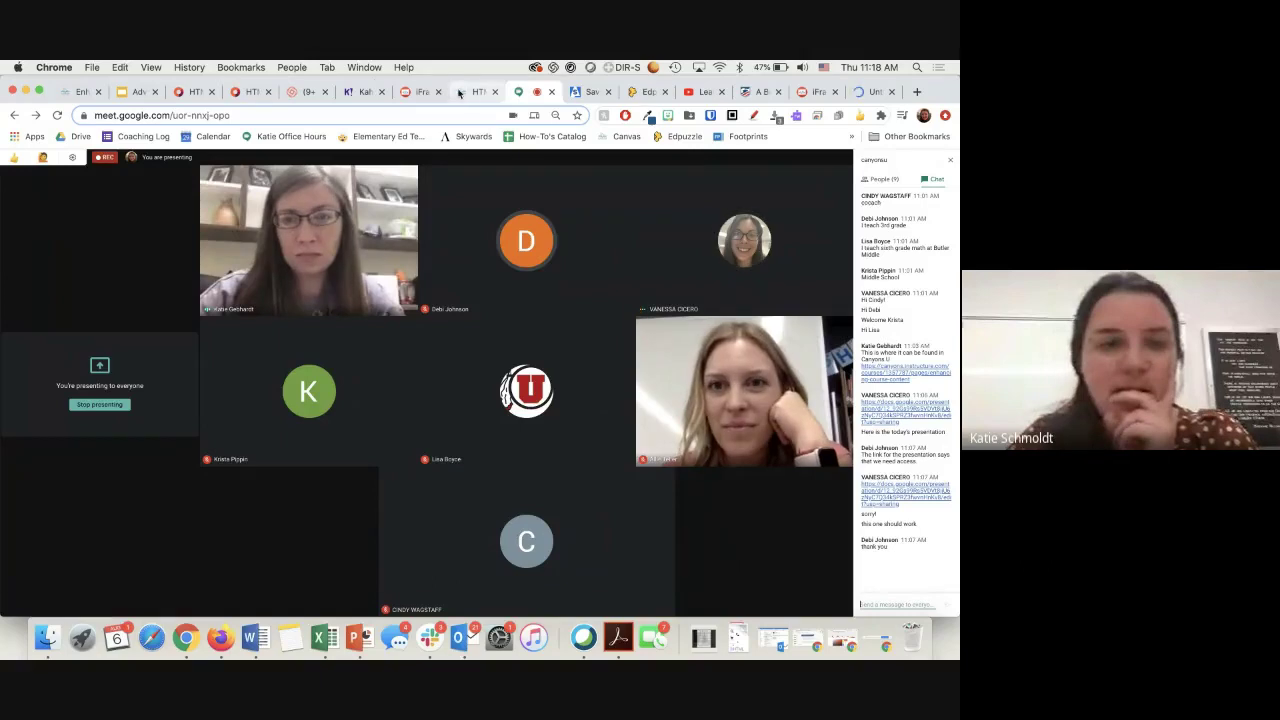
{"action": "mouse_move", "coordinate": [808, 607]}
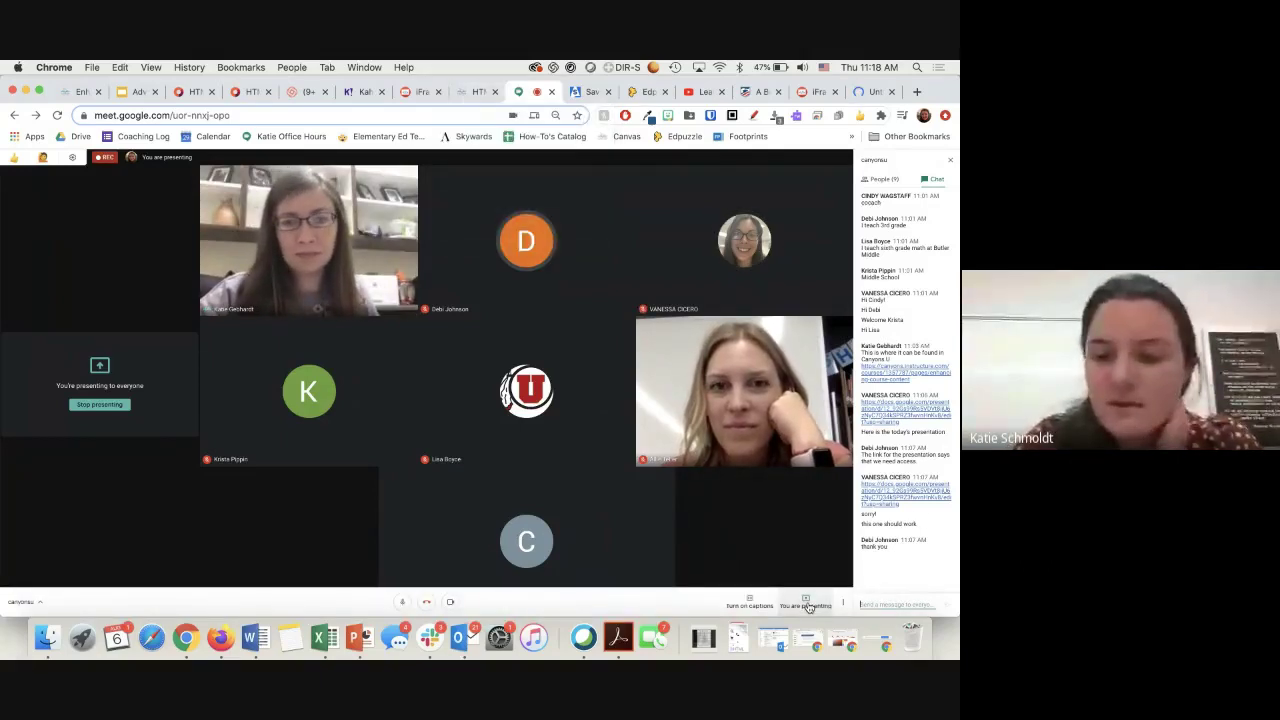
{"action": "left_click", "coordinate": [808, 606]}
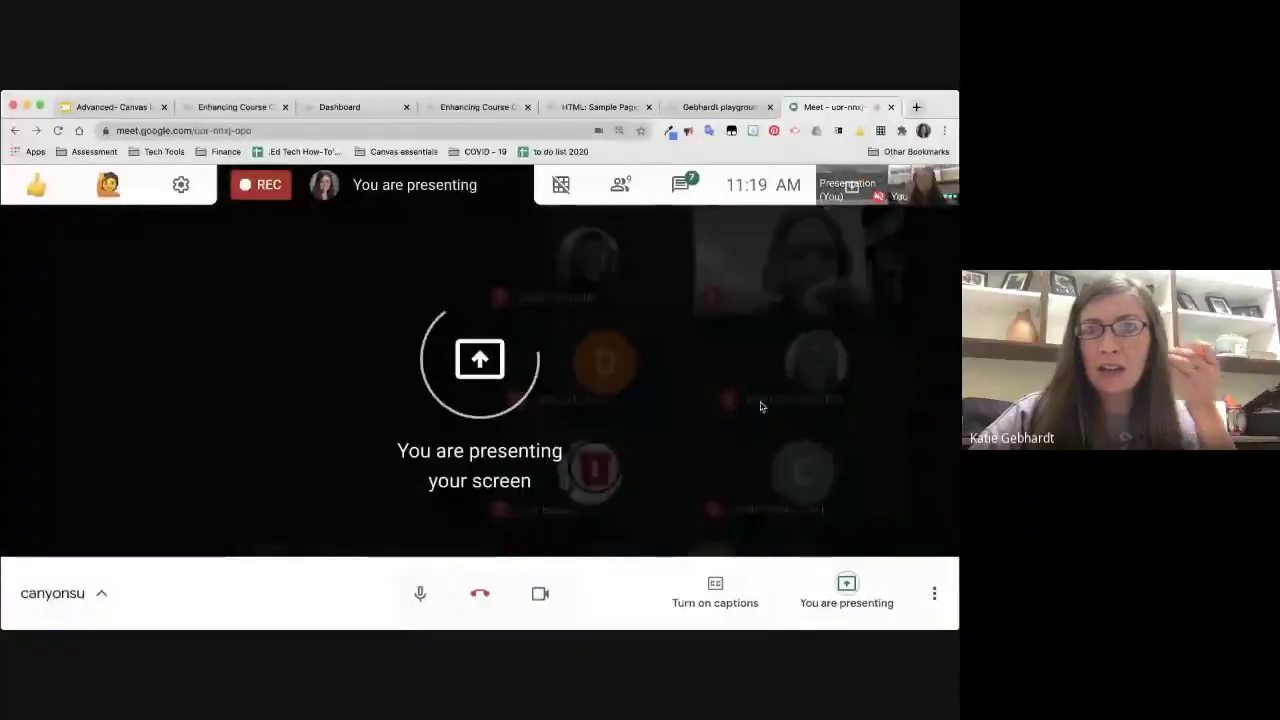
Step: Switch to the playground course tab, then to the Gothic Literature HTML: Sample Page
{"action": "left_click", "coordinate": [716, 107]}
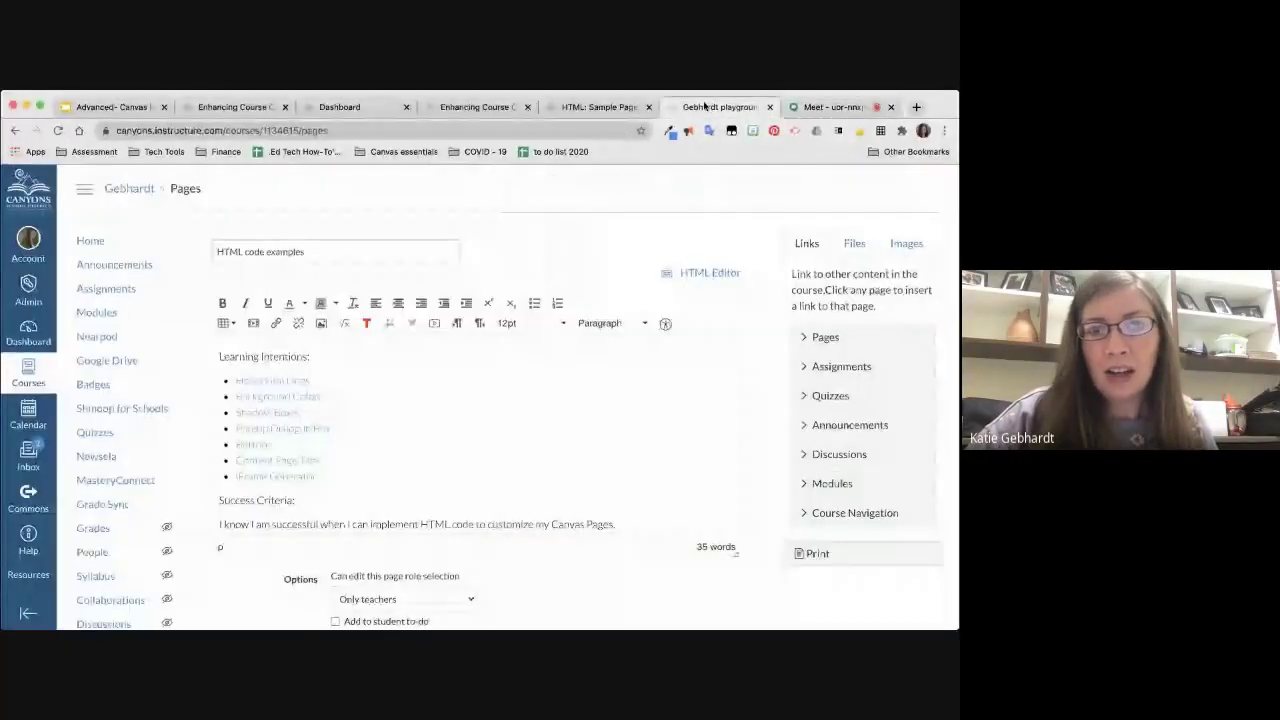
{"action": "left_click", "coordinate": [603, 107]}
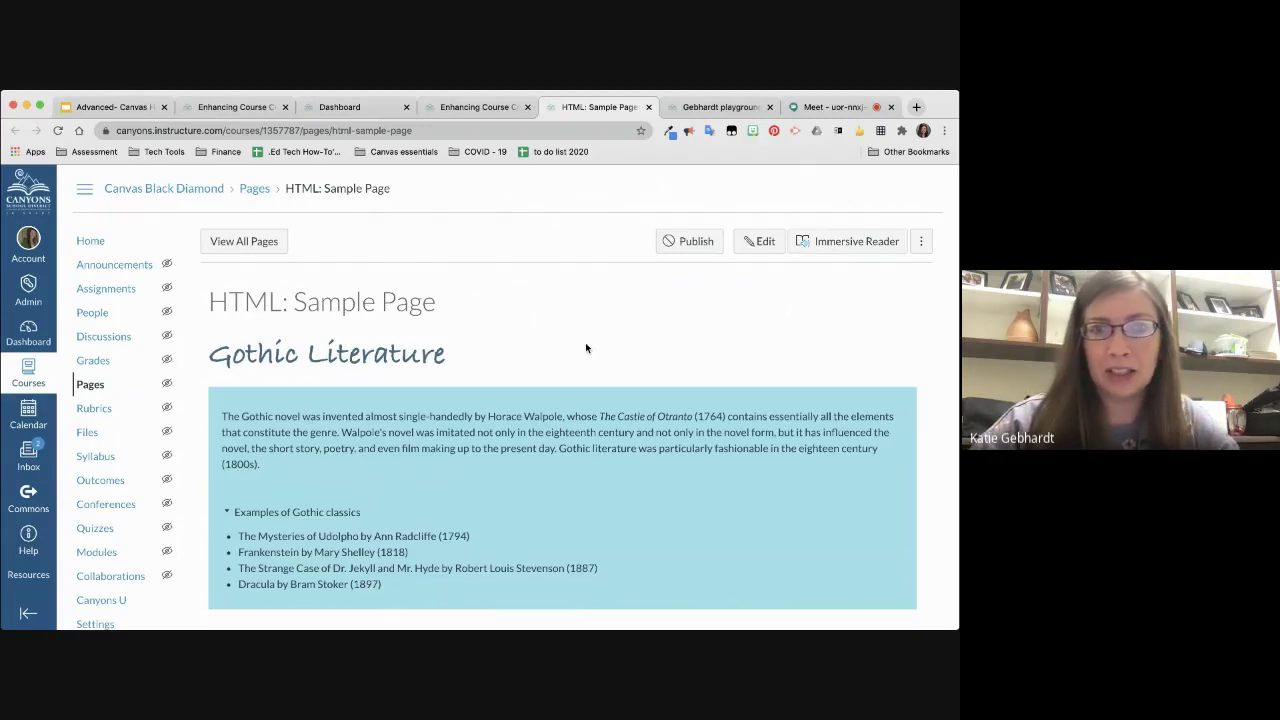
Step: Open the Enhancing Course Content page and scroll down to its HTML Features table
{"action": "left_click", "coordinate": [465, 110]}
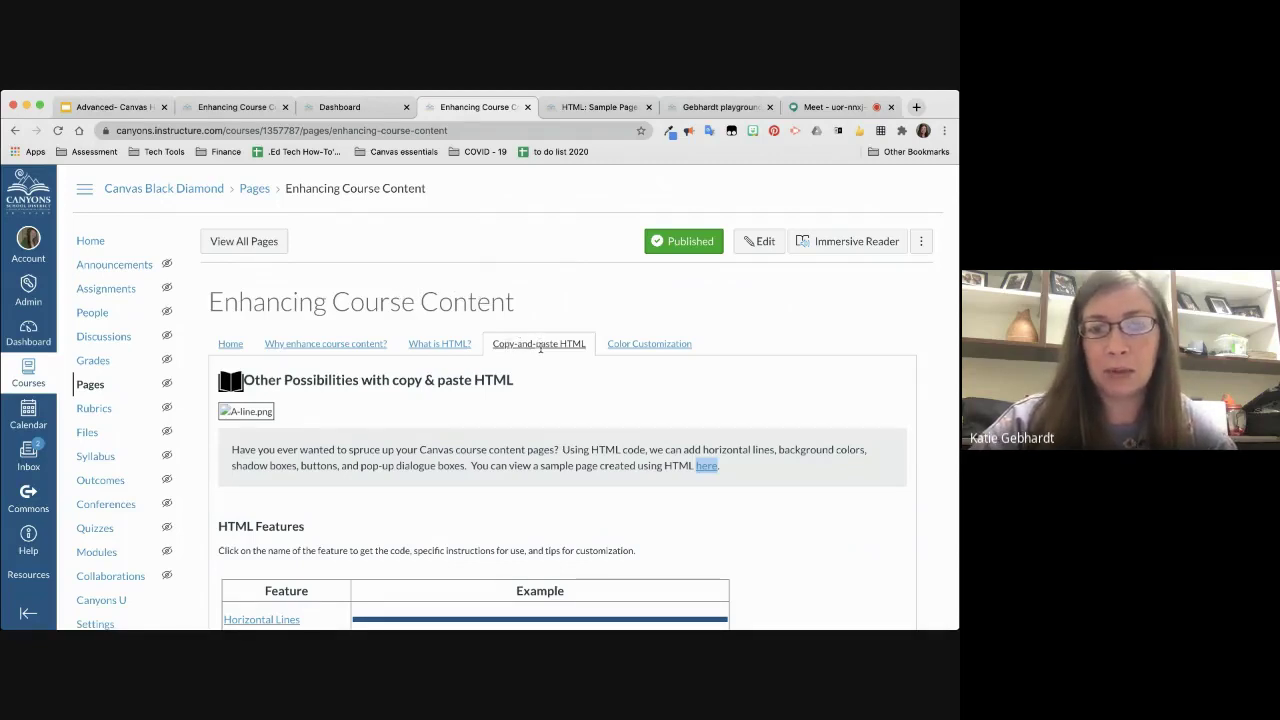
{"action": "scroll", "coordinate": [540, 347], "scroll_direction": "down", "scroll_amount": 1}
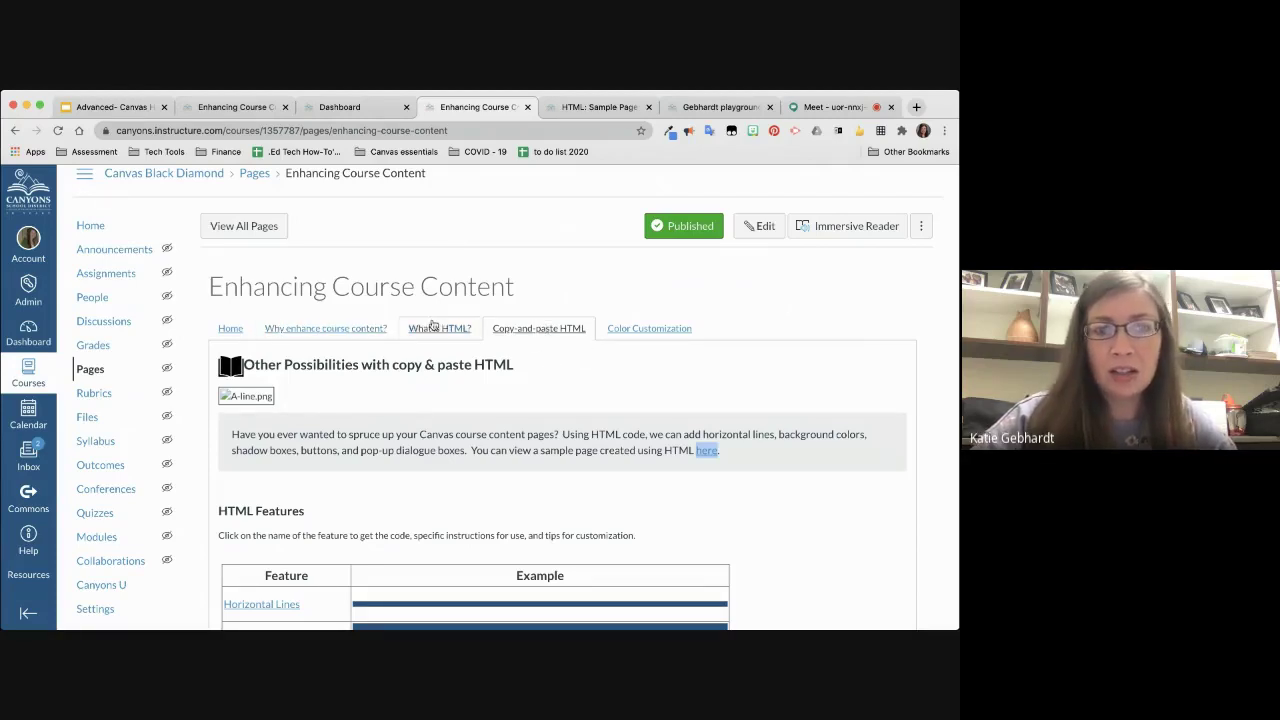
{"action": "scroll", "coordinate": [540, 328], "scroll_direction": "down", "scroll_amount": 6}
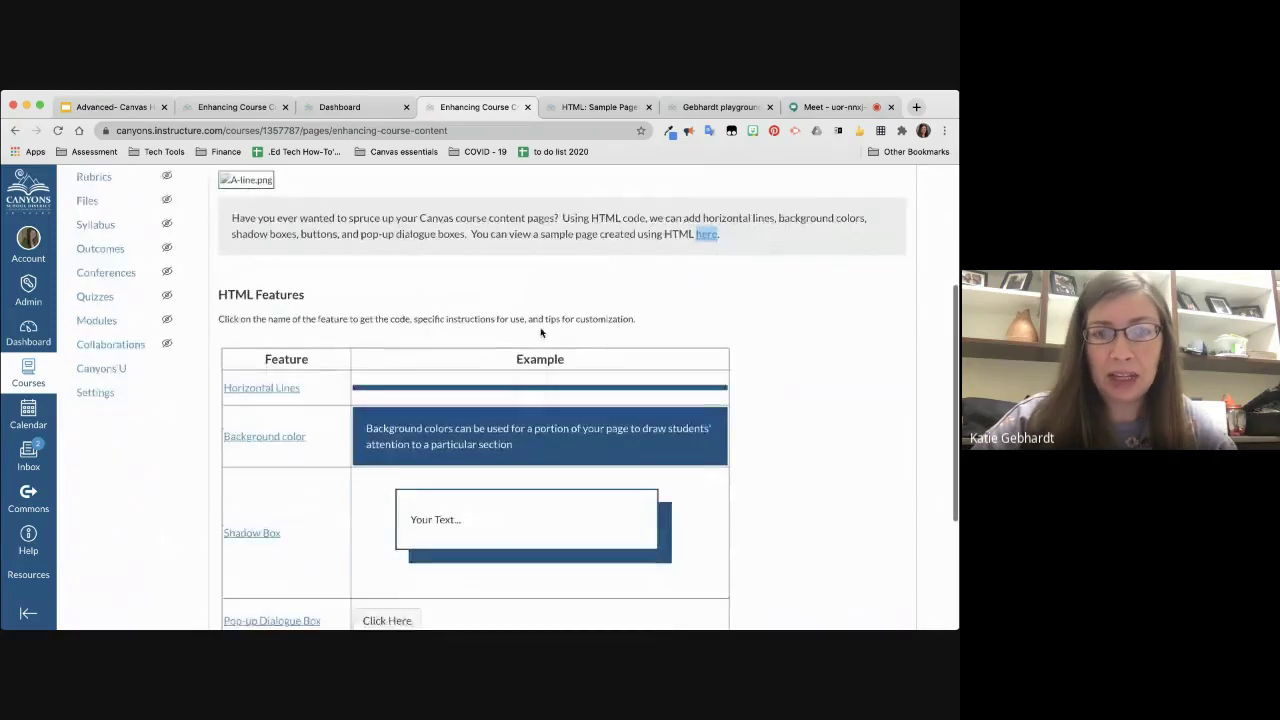
{"action": "scroll", "coordinate": [540, 328], "scroll_direction": "up", "scroll_amount": 4}
{"action": "scroll", "coordinate": [540, 328], "scroll_direction": "down", "scroll_amount": 3}
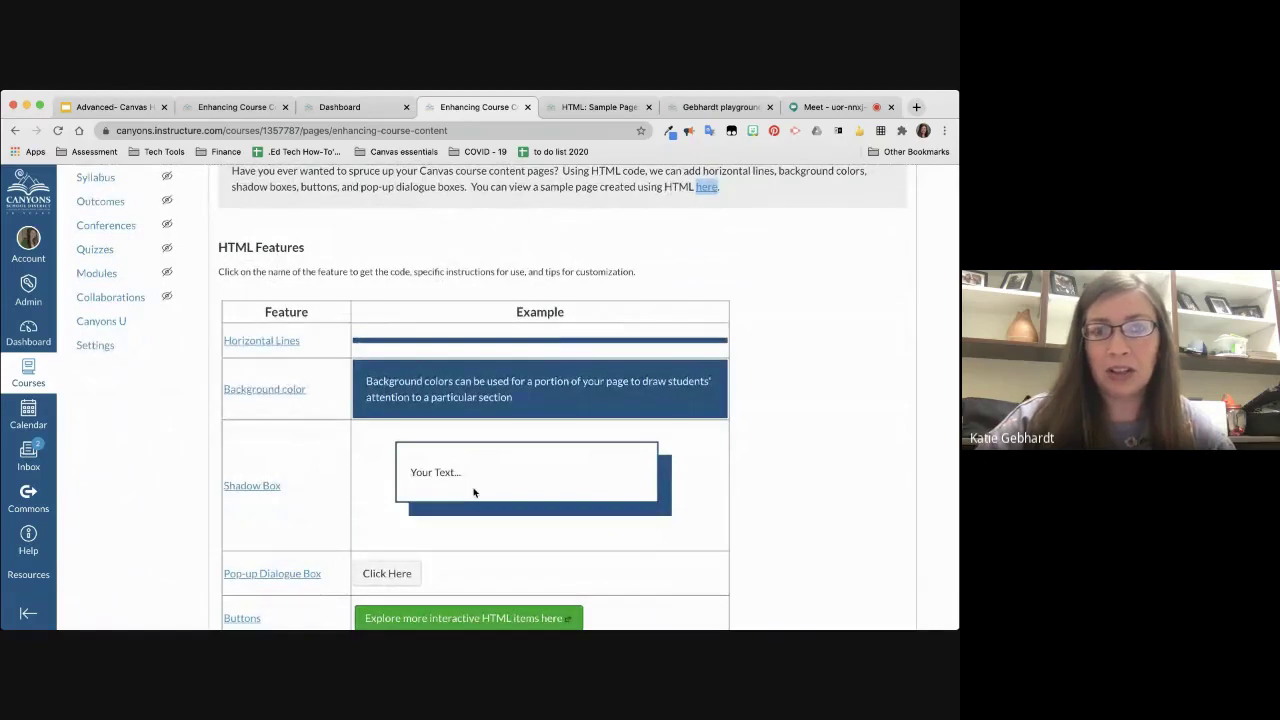
{"action": "scroll", "coordinate": [474, 492], "scroll_direction": "down", "scroll_amount": 1}
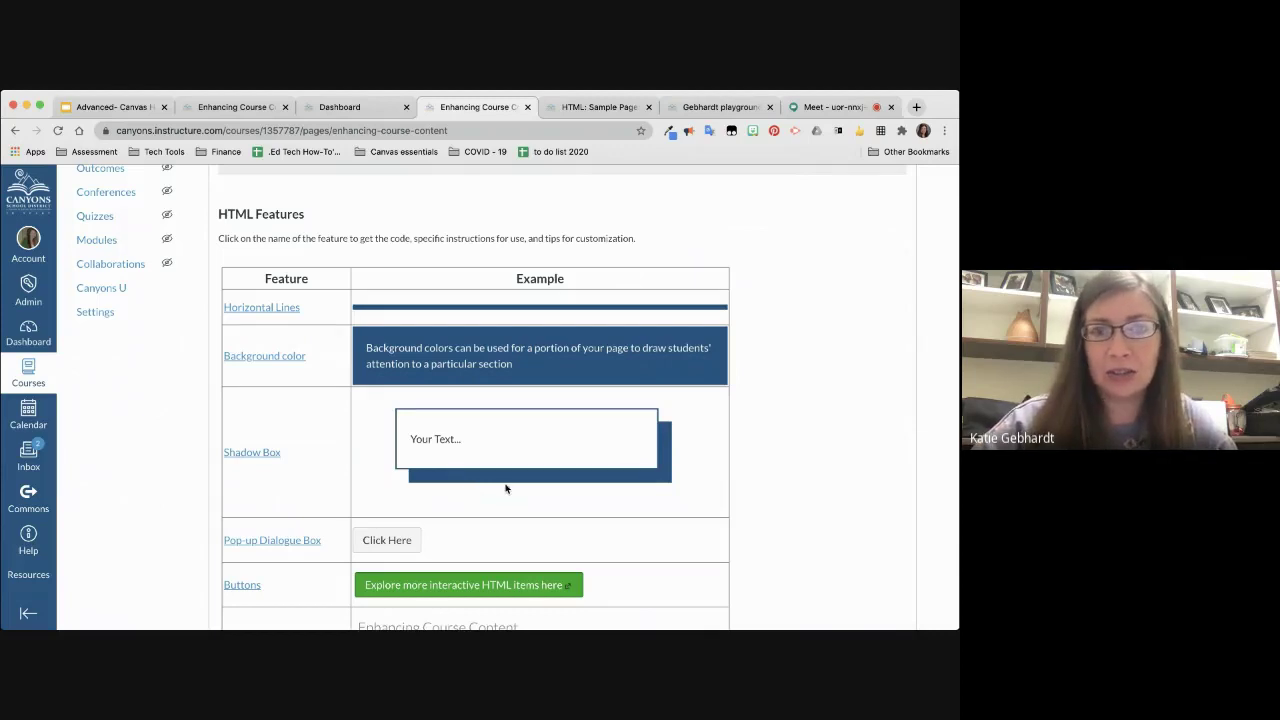
{"action": "scroll", "coordinate": [506, 489], "scroll_direction": "down", "scroll_amount": 1}
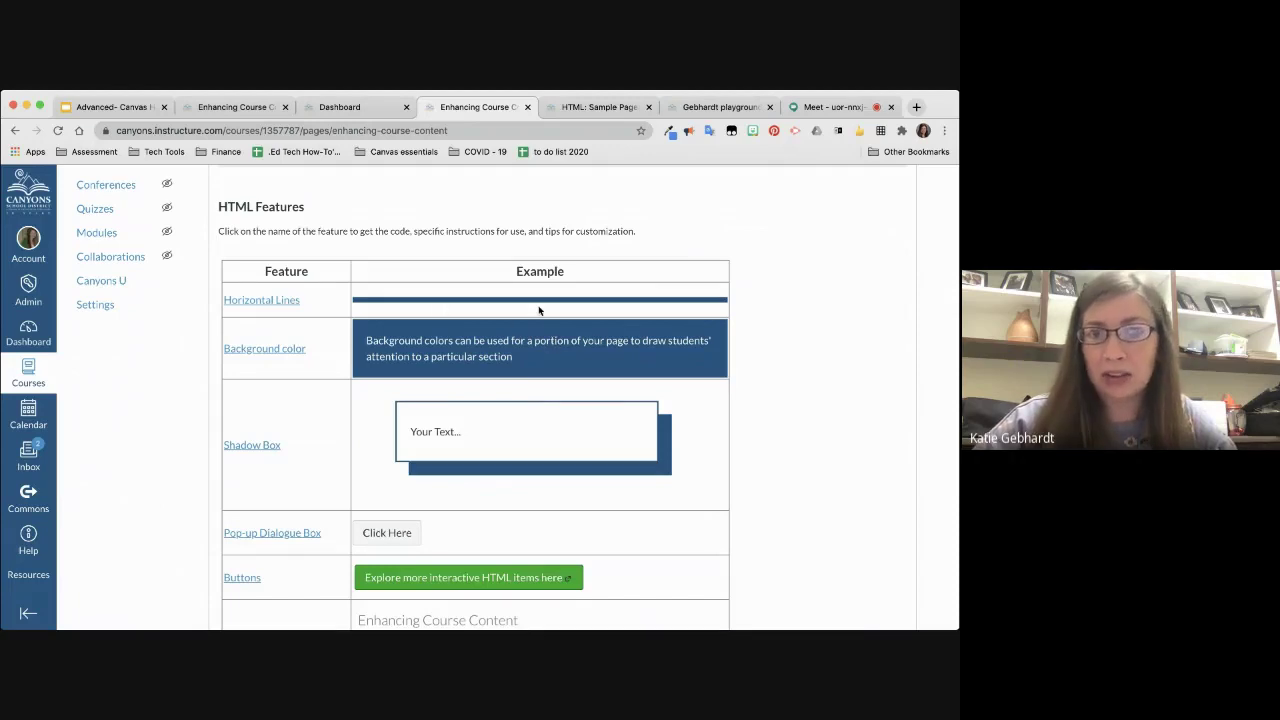
{"action": "scroll", "coordinate": [538, 311], "scroll_direction": "down", "scroll_amount": 2}
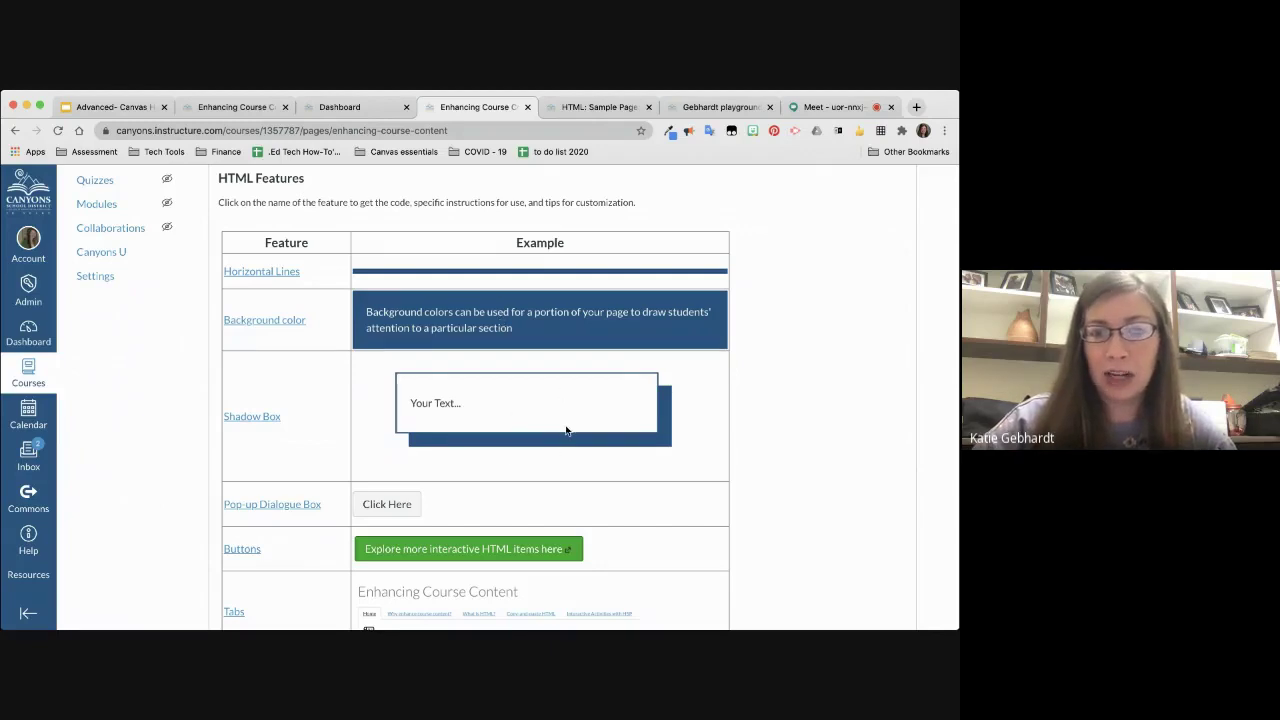
{"action": "scroll", "coordinate": [566, 430], "scroll_direction": "down", "scroll_amount": 2}
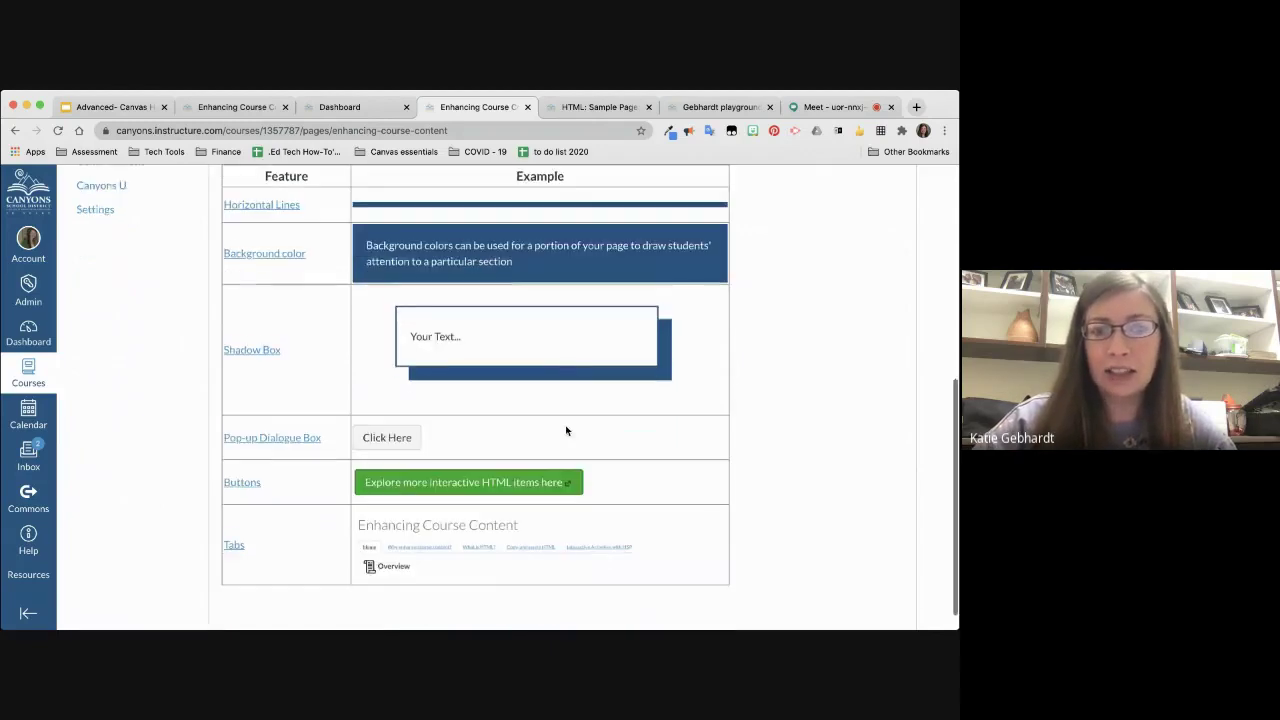
{"action": "left_click", "coordinate": [396, 434]}
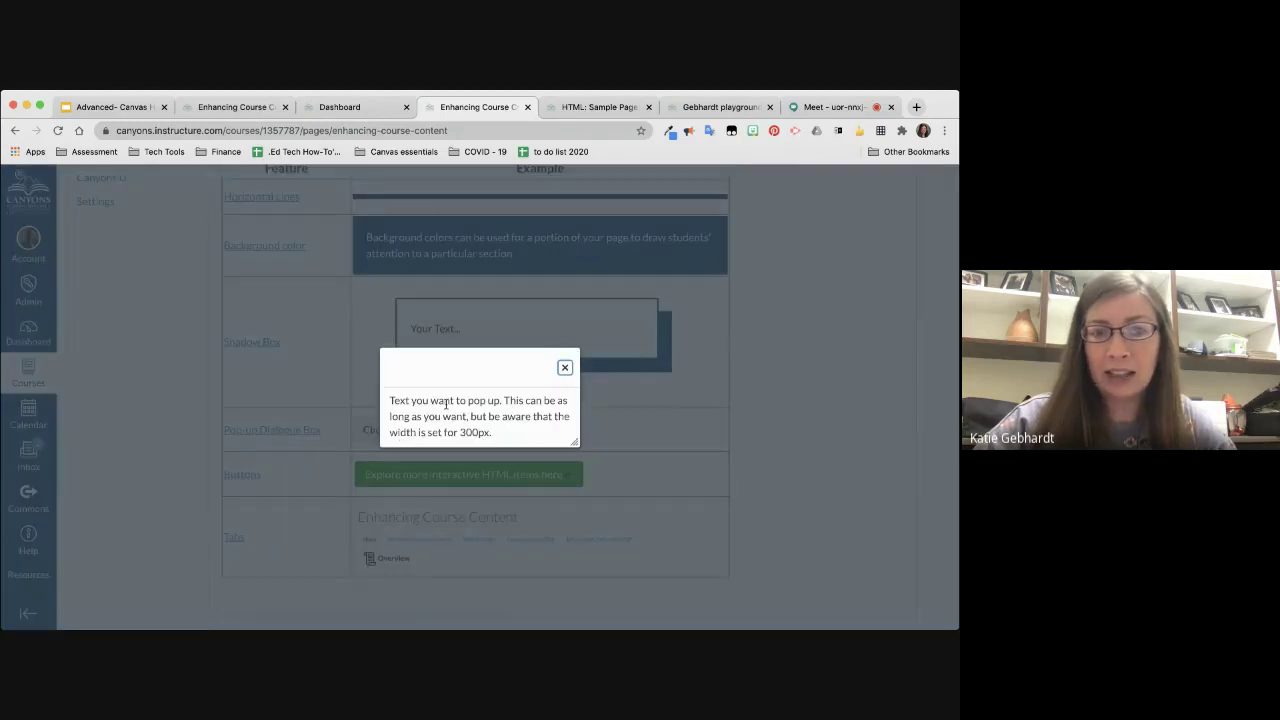
{"action": "left_click", "coordinate": [565, 369]}
{"action": "left_click", "coordinate": [405, 428]}
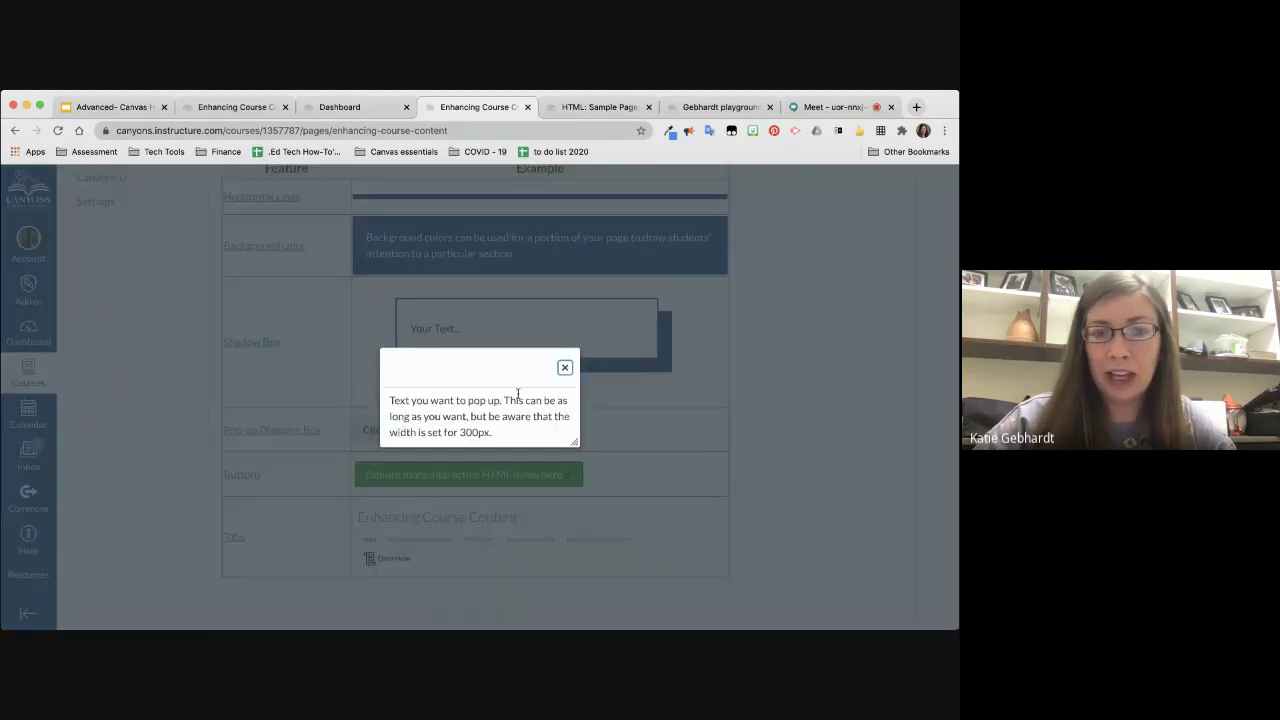
{"action": "left_click", "coordinate": [565, 369]}
{"action": "scroll", "coordinate": [560, 449], "scroll_direction": "down", "scroll_amount": 1}
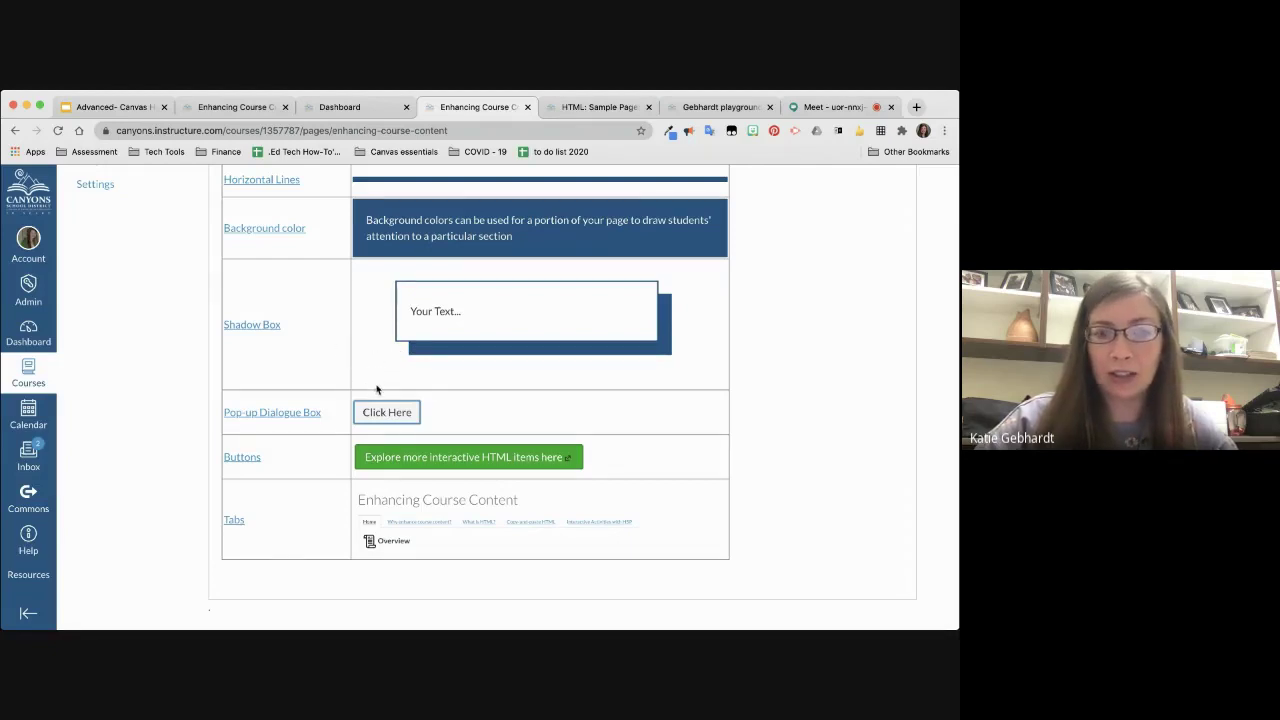
{"action": "left_click", "coordinate": [388, 415]}
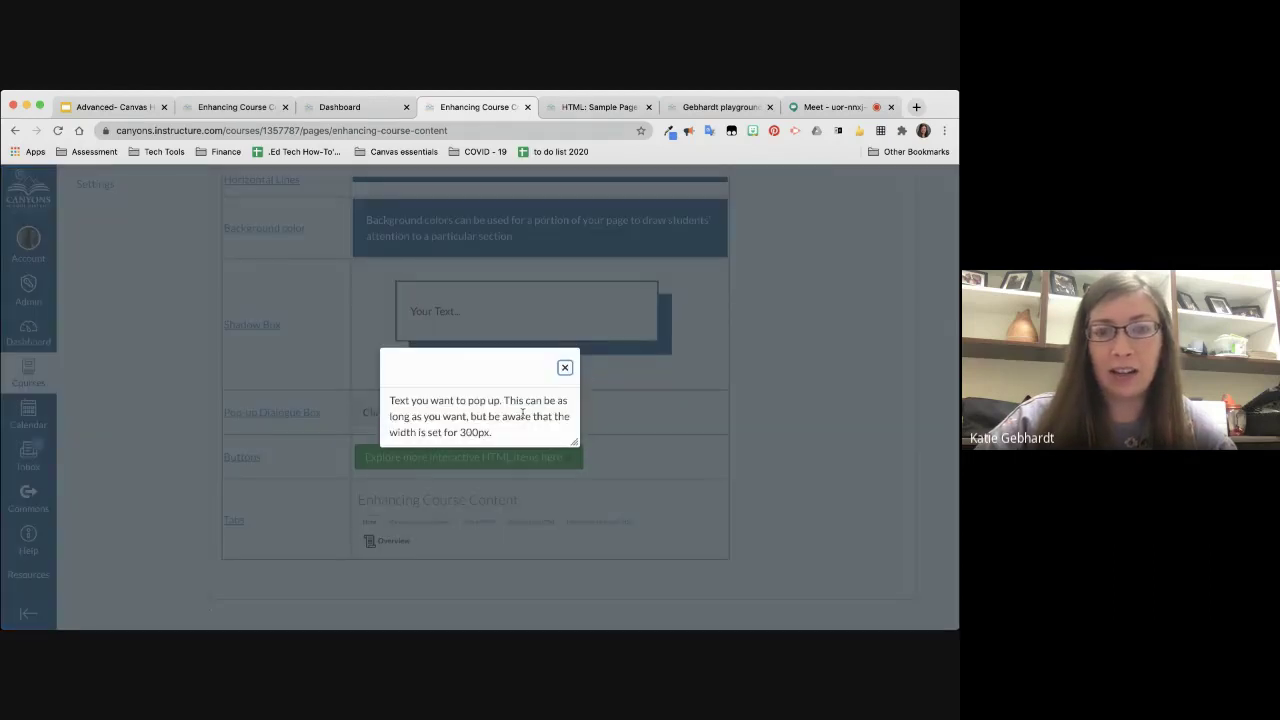
{"action": "left_click", "coordinate": [565, 368]}
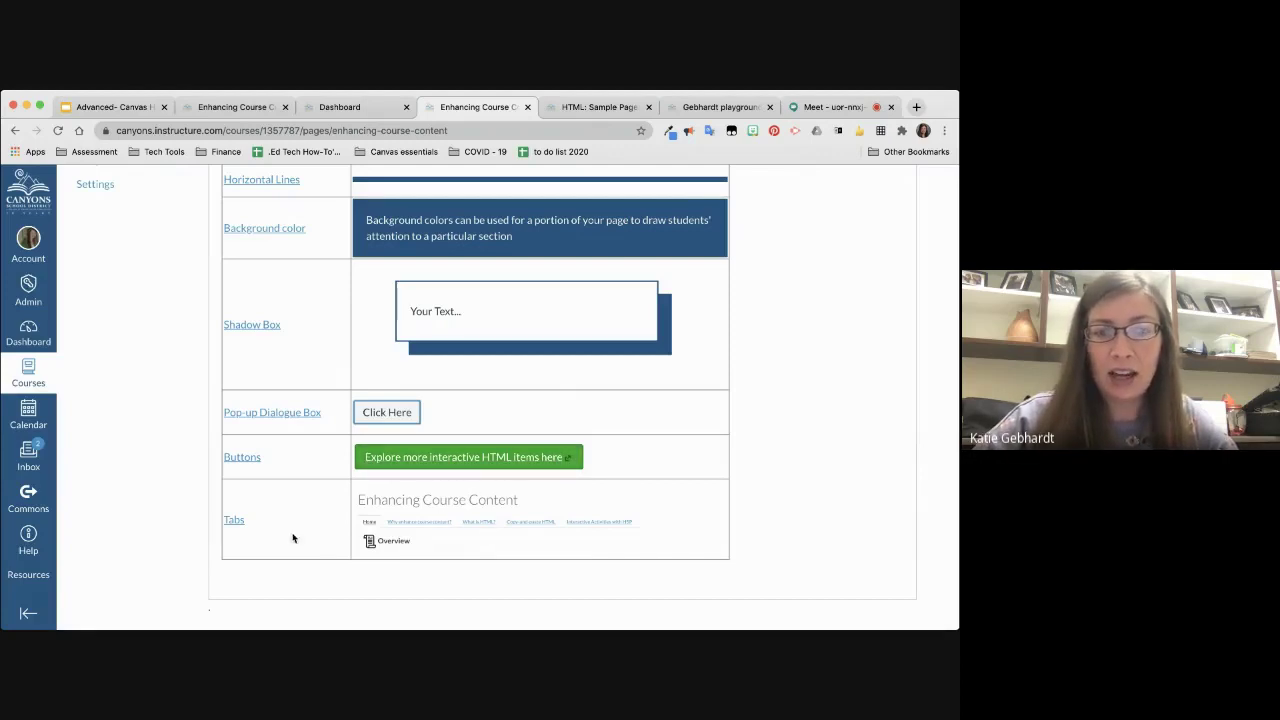
Step: Try the Enhancing Course Content tabs: Why enhance, What is HTML?, and Copy-and-paste HTML
{"action": "left_click", "coordinate": [480, 545]}
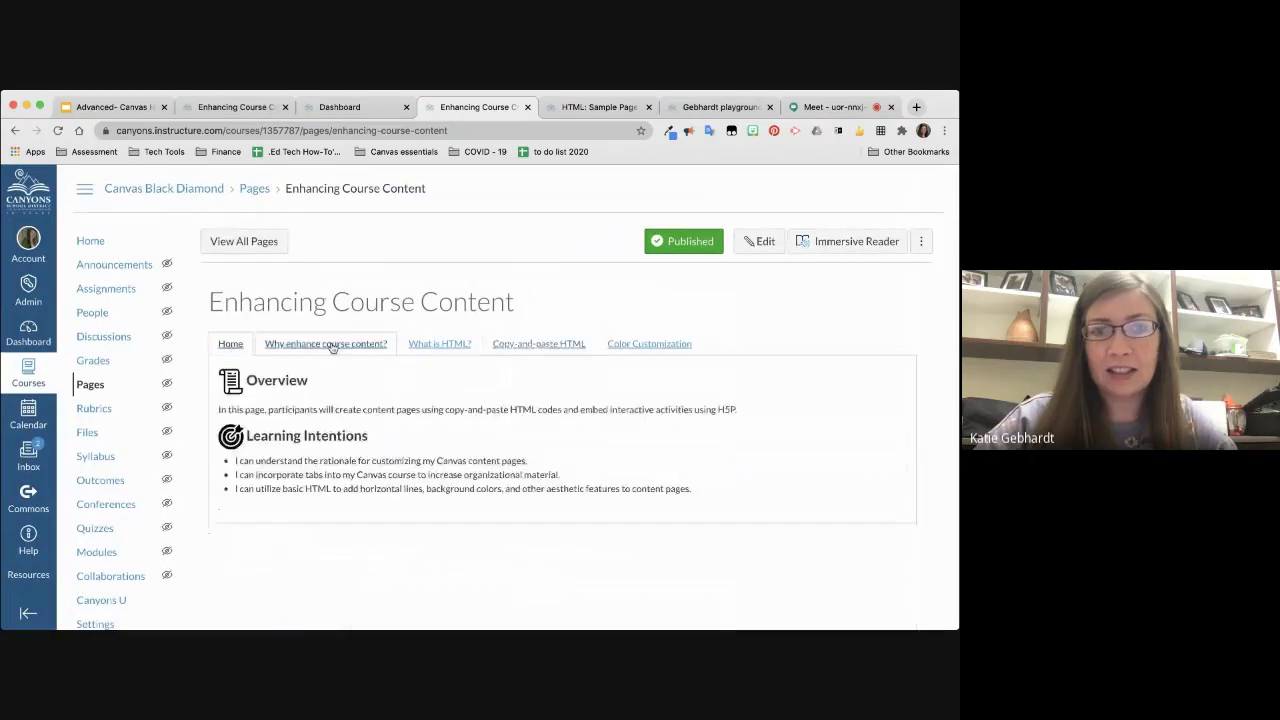
{"action": "left_click", "coordinate": [331, 346]}
{"action": "left_click", "coordinate": [441, 346]}
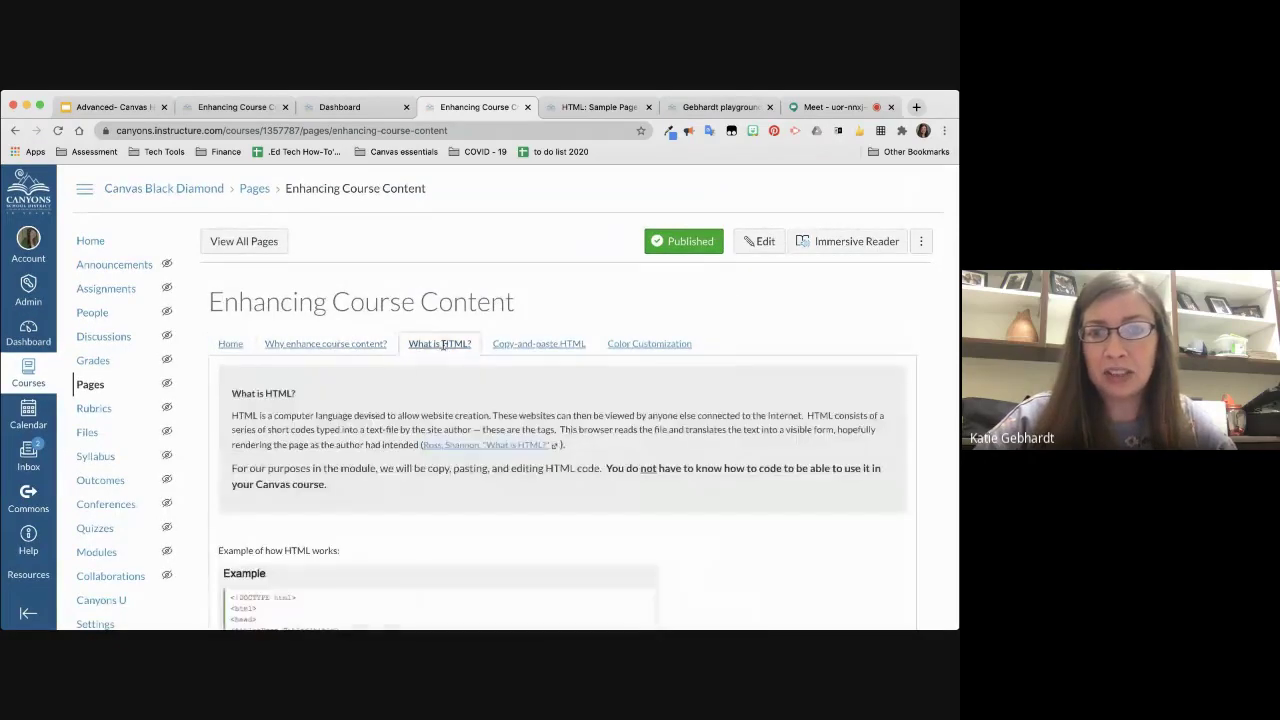
{"action": "left_click", "coordinate": [539, 345]}
{"action": "scroll", "coordinate": [540, 350], "scroll_direction": "down", "scroll_amount": 5}
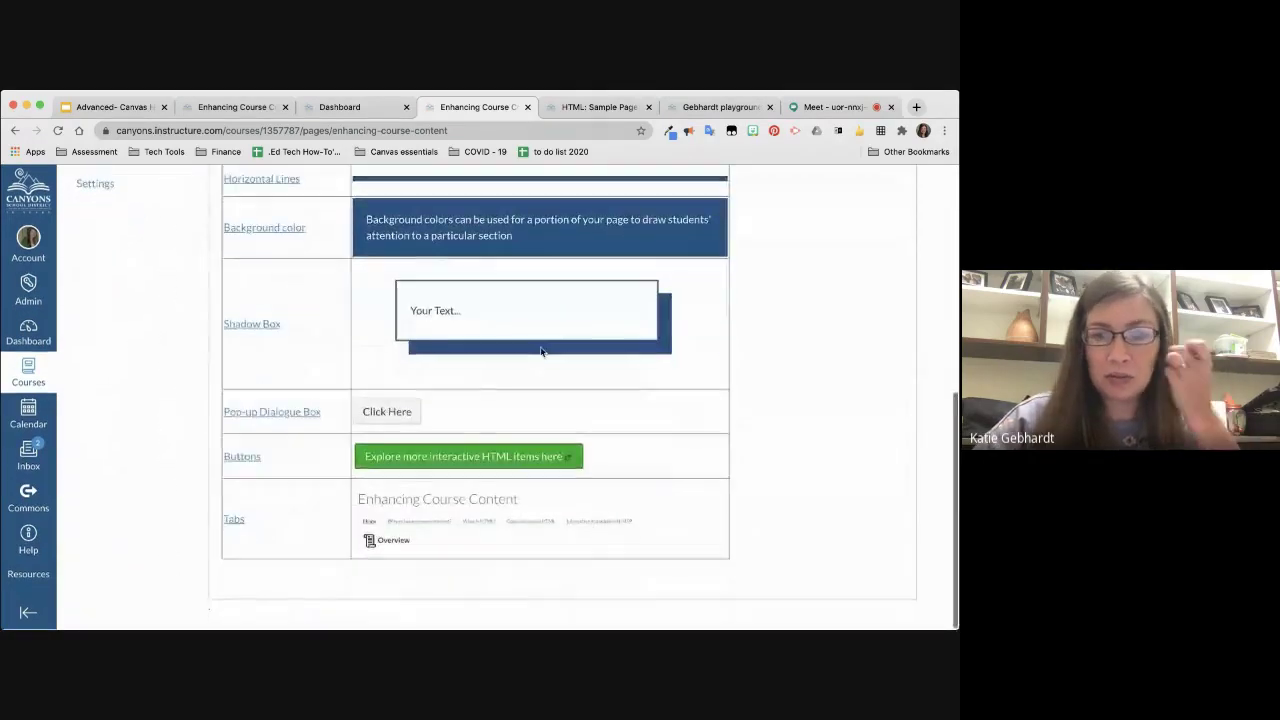
{"action": "scroll", "coordinate": [540, 348], "scroll_direction": "up", "scroll_amount": 2}
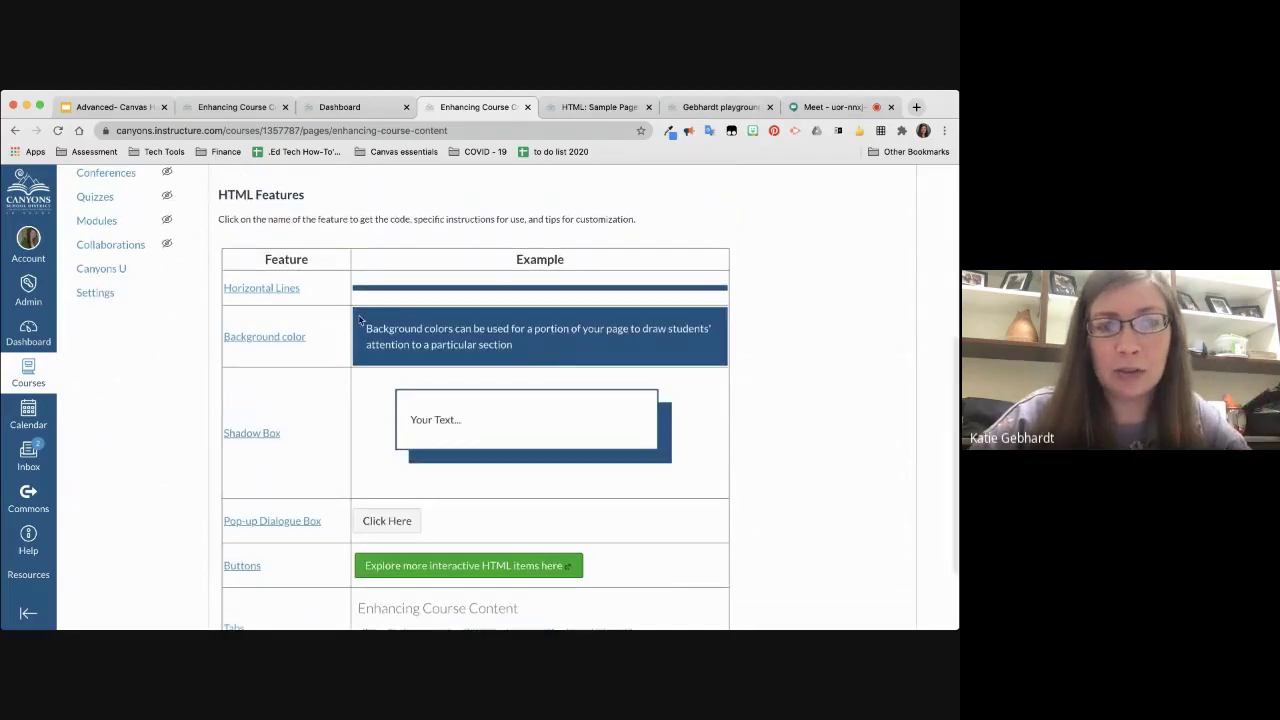
Step: On the HTML: Sample Page, open and close the 'Setting in a castle' and 'atmosphere of mystery' pop-ups
{"action": "left_click", "coordinate": [594, 107]}
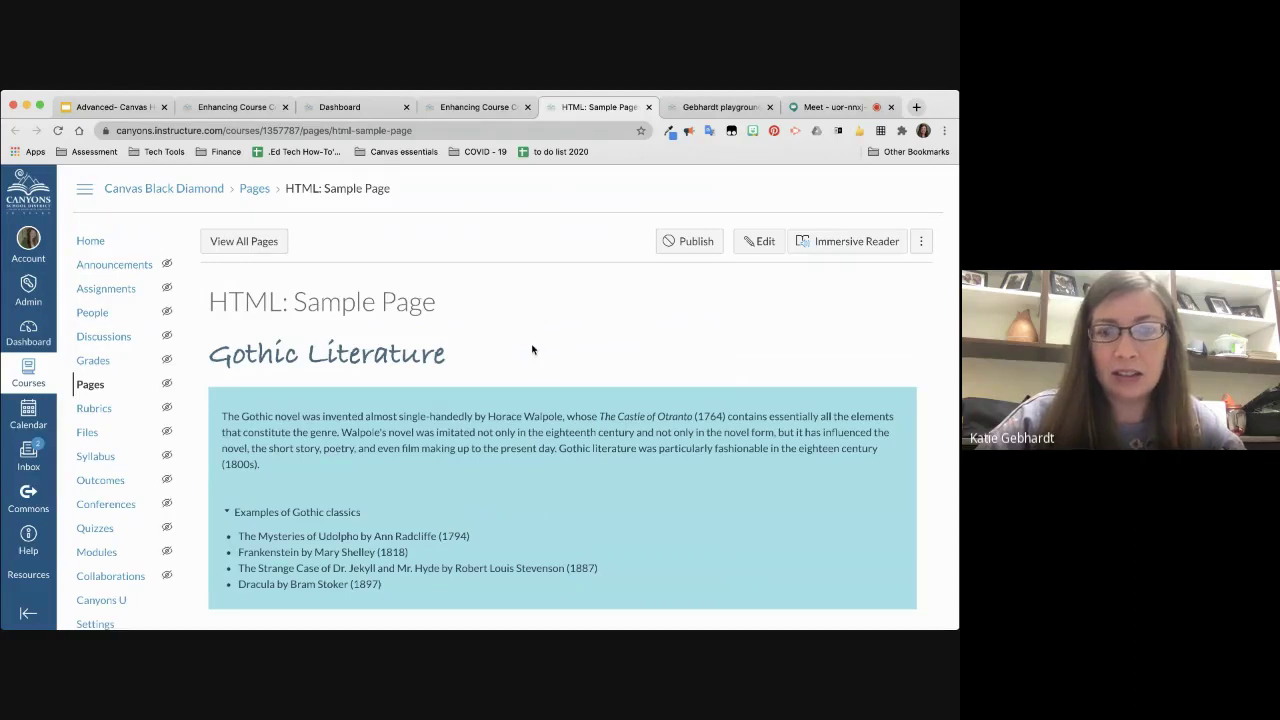
{"action": "scroll", "coordinate": [532, 349], "scroll_direction": "down", "scroll_amount": 2}
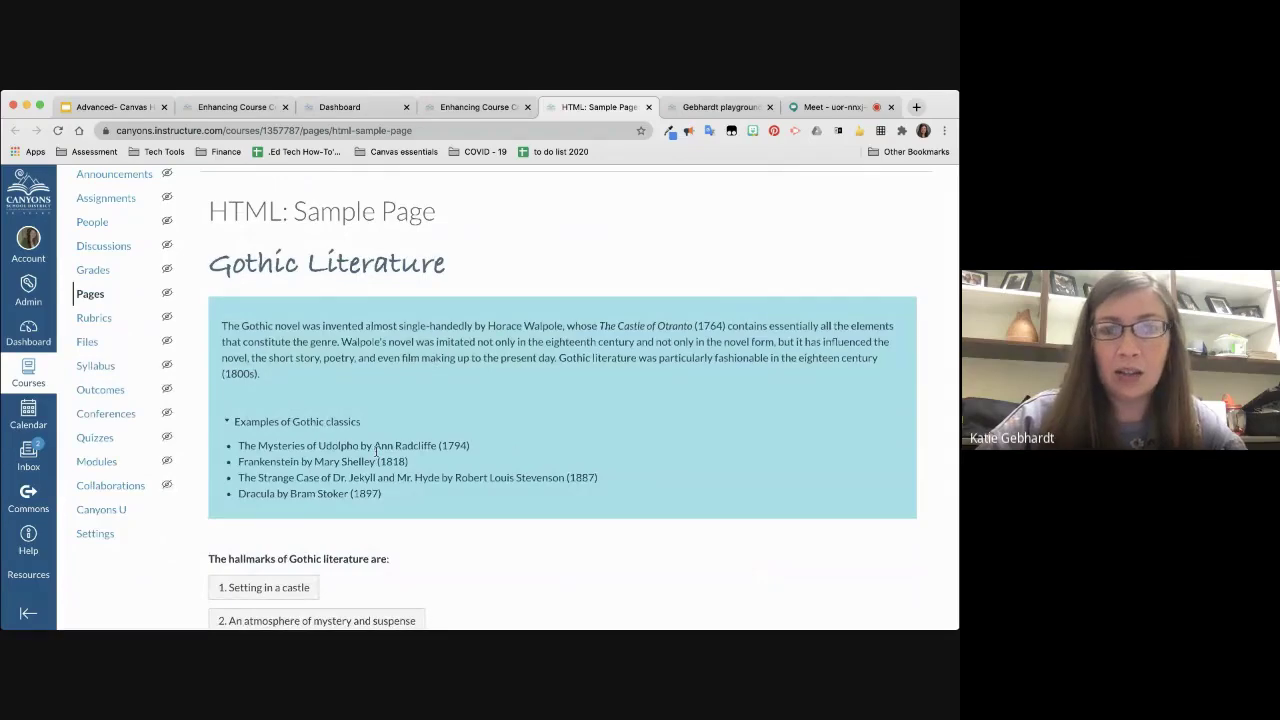
{"action": "scroll", "coordinate": [468, 408], "scroll_direction": "down", "scroll_amount": 6}
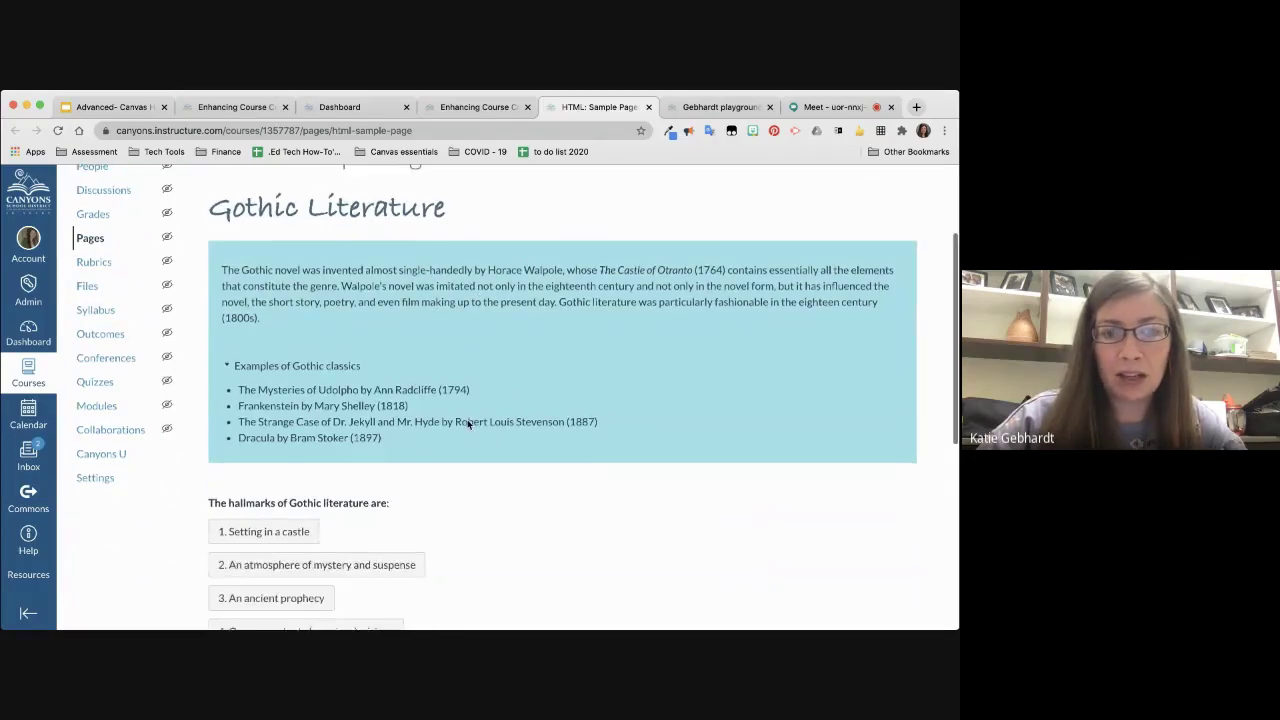
{"action": "scroll", "coordinate": [467, 425], "scroll_direction": "down", "scroll_amount": 3}
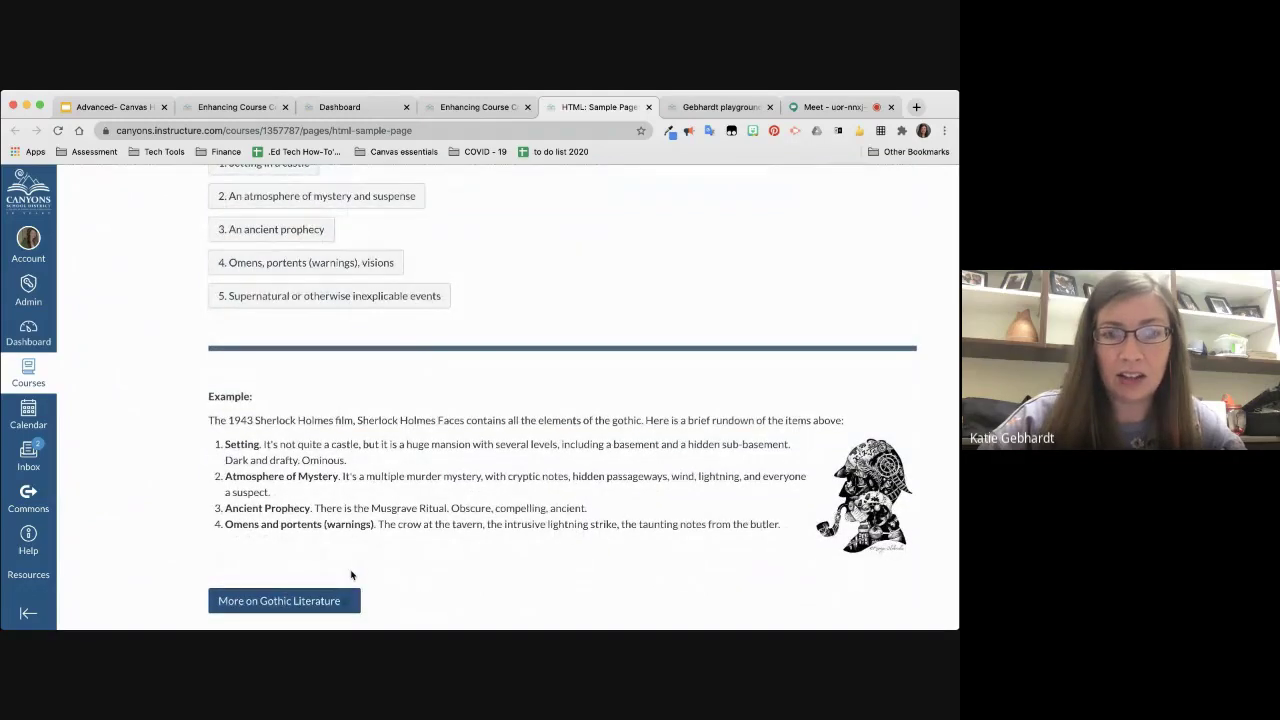
{"action": "scroll", "coordinate": [349, 571], "scroll_direction": "down", "scroll_amount": 1}
{"action": "scroll", "coordinate": [397, 354], "scroll_direction": "up", "scroll_amount": 4}
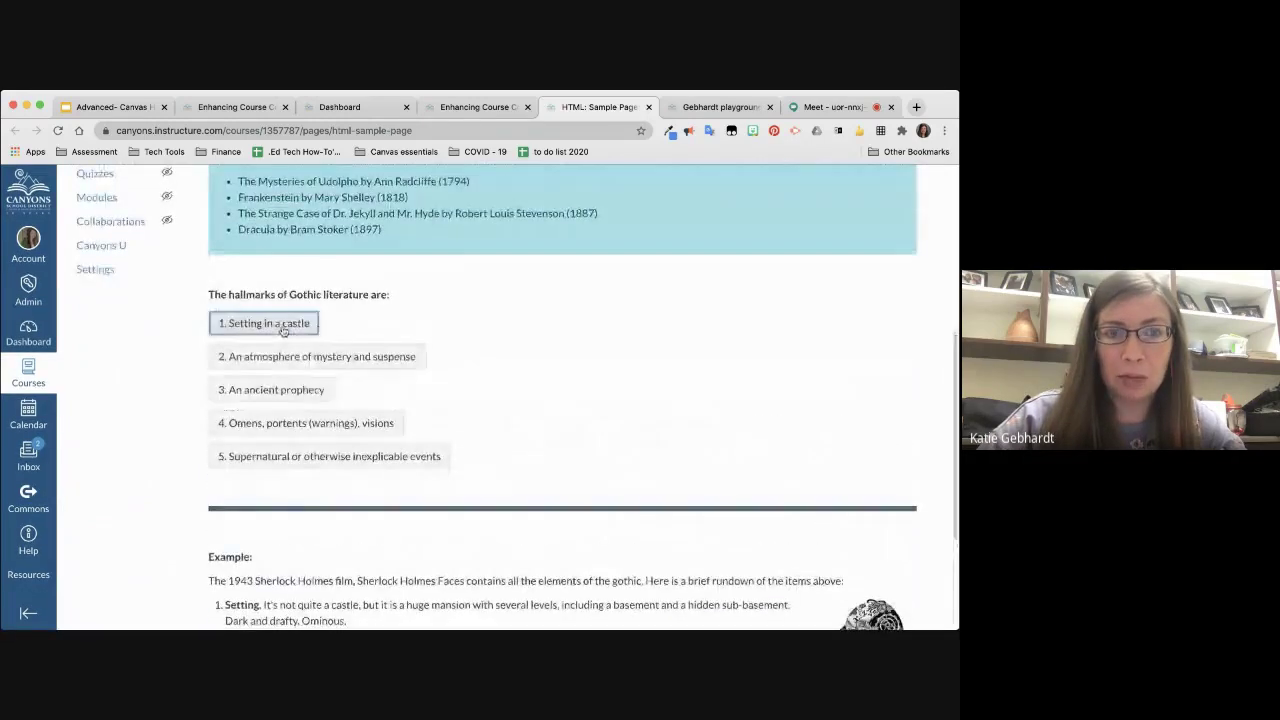
{"action": "left_click", "coordinate": [283, 331]}
{"action": "left_click", "coordinate": [565, 188]}
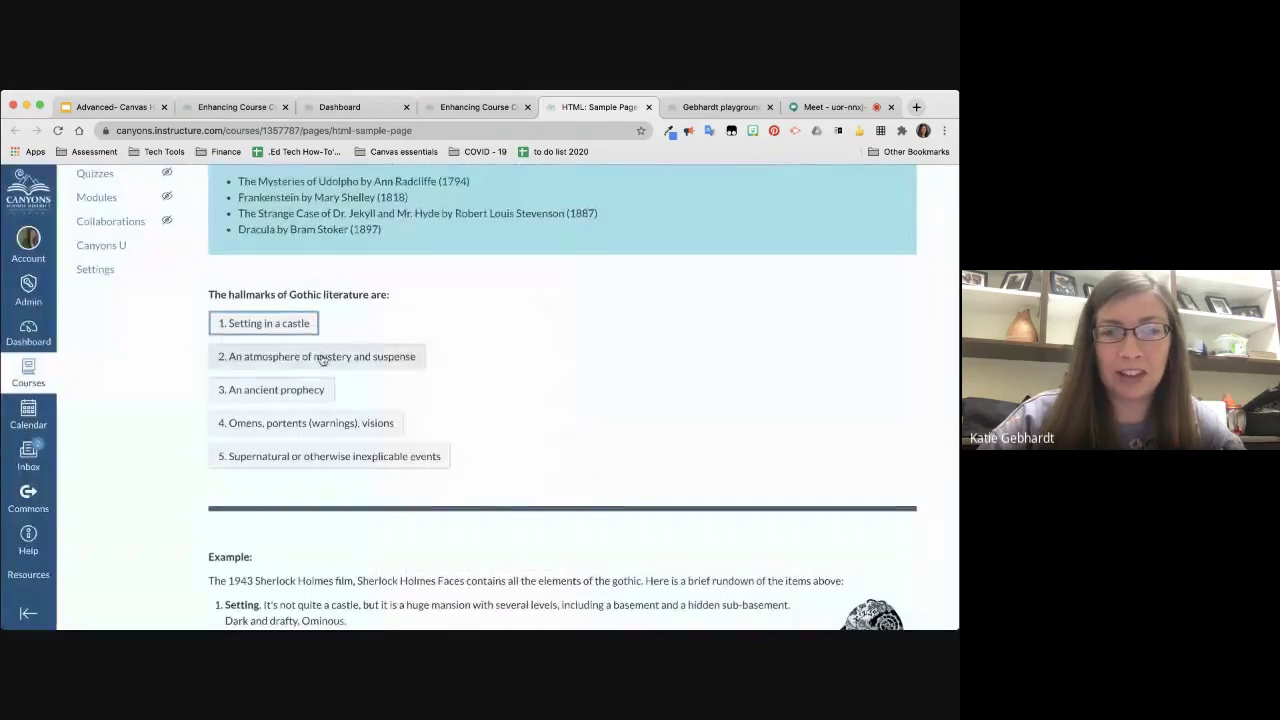
{"action": "left_click", "coordinate": [323, 358]}
{"action": "left_click", "coordinate": [566, 214]}
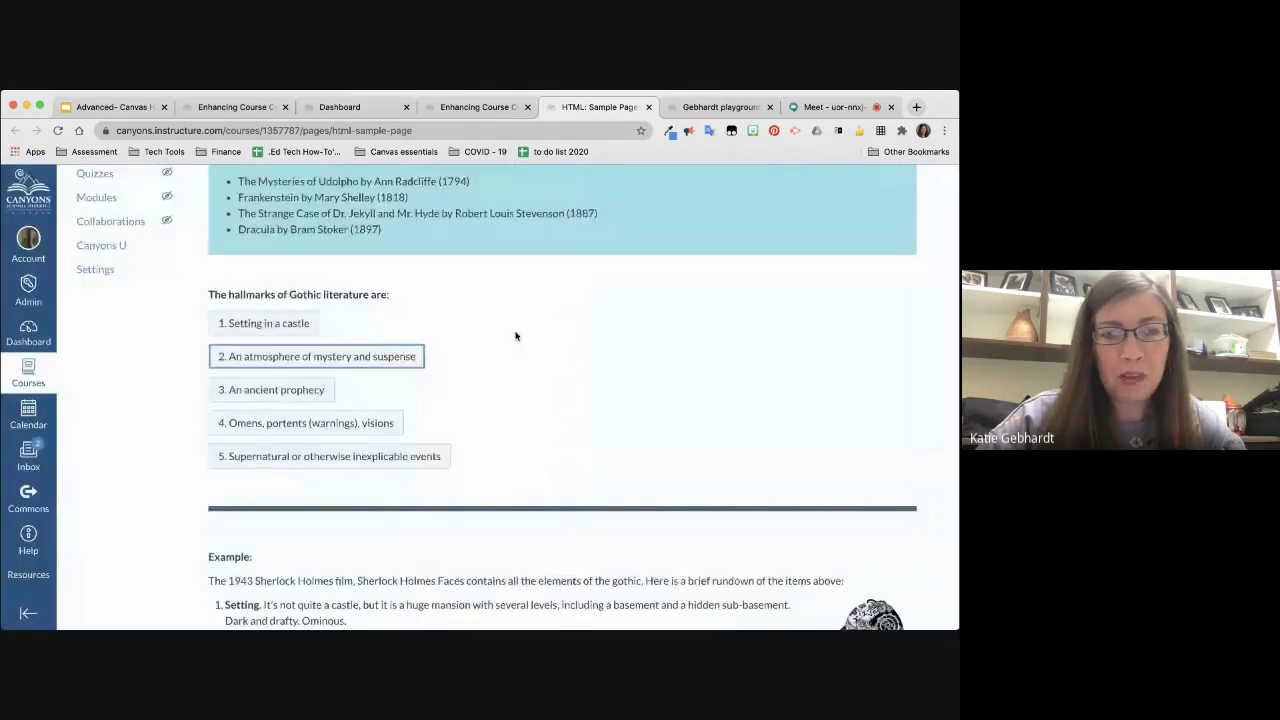
{"action": "scroll", "coordinate": [515, 336], "scroll_direction": "down", "scroll_amount": 4}
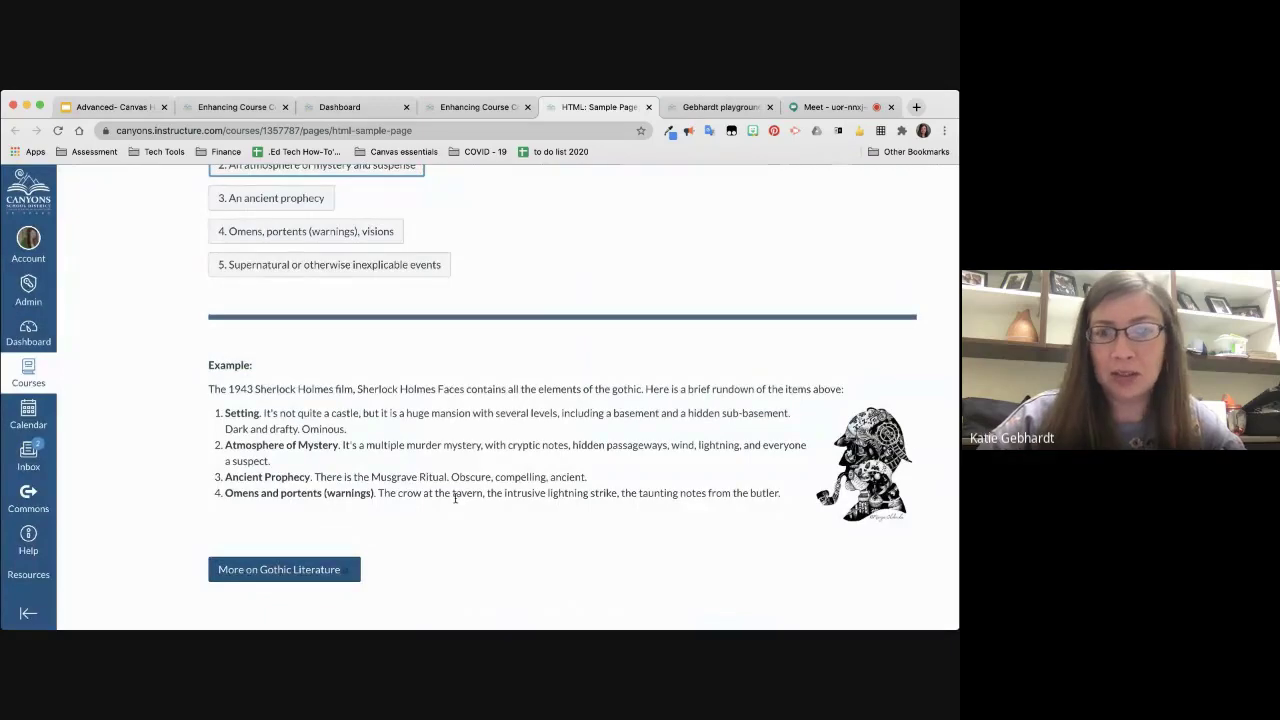
{"action": "scroll", "coordinate": [514, 380], "scroll_direction": "up", "scroll_amount": 10}
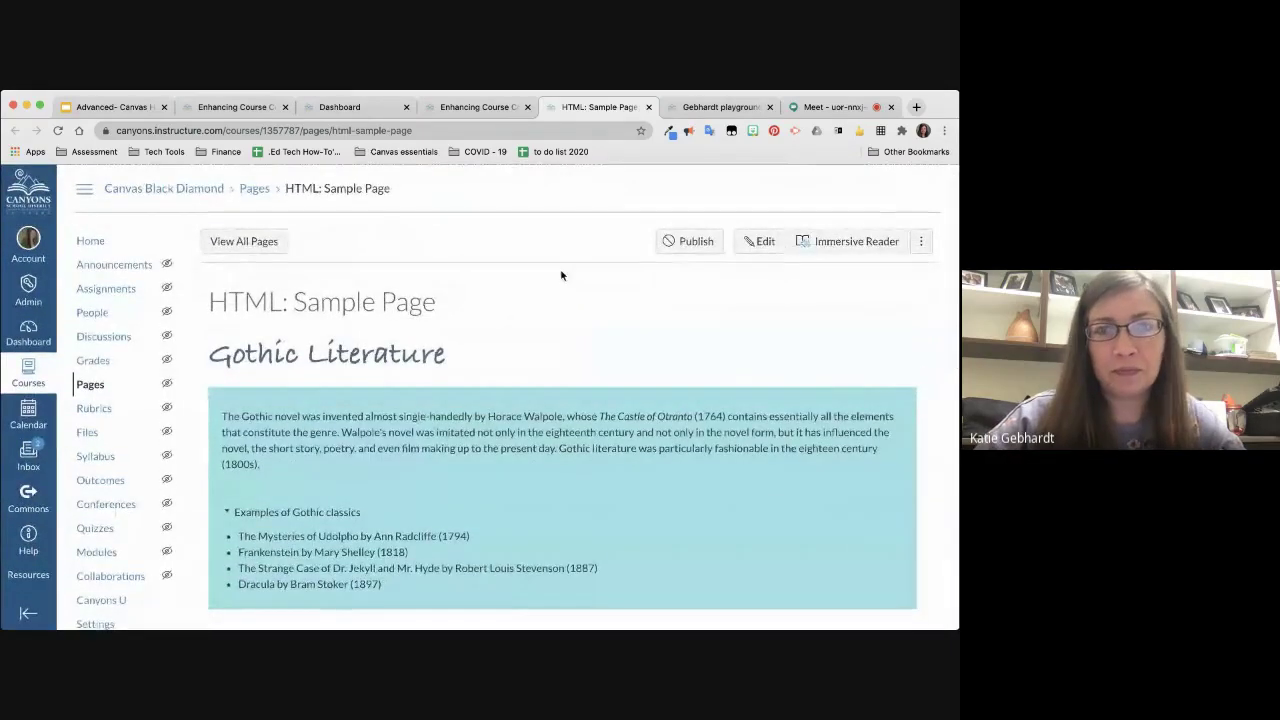
Step: Open the Background color instructions, select its div code snippet, and return to the sample page
{"action": "left_click", "coordinate": [471, 106]}
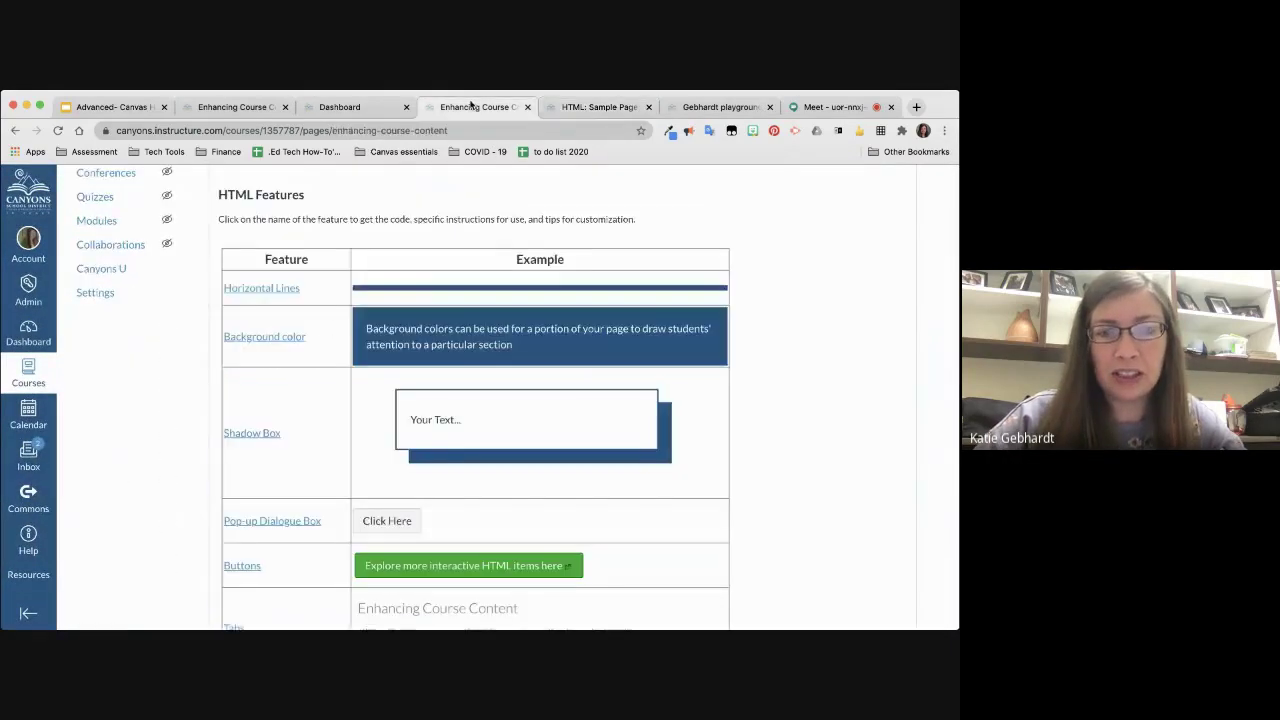
{"action": "scroll", "coordinate": [483, 318], "scroll_direction": "up", "scroll_amount": 5}
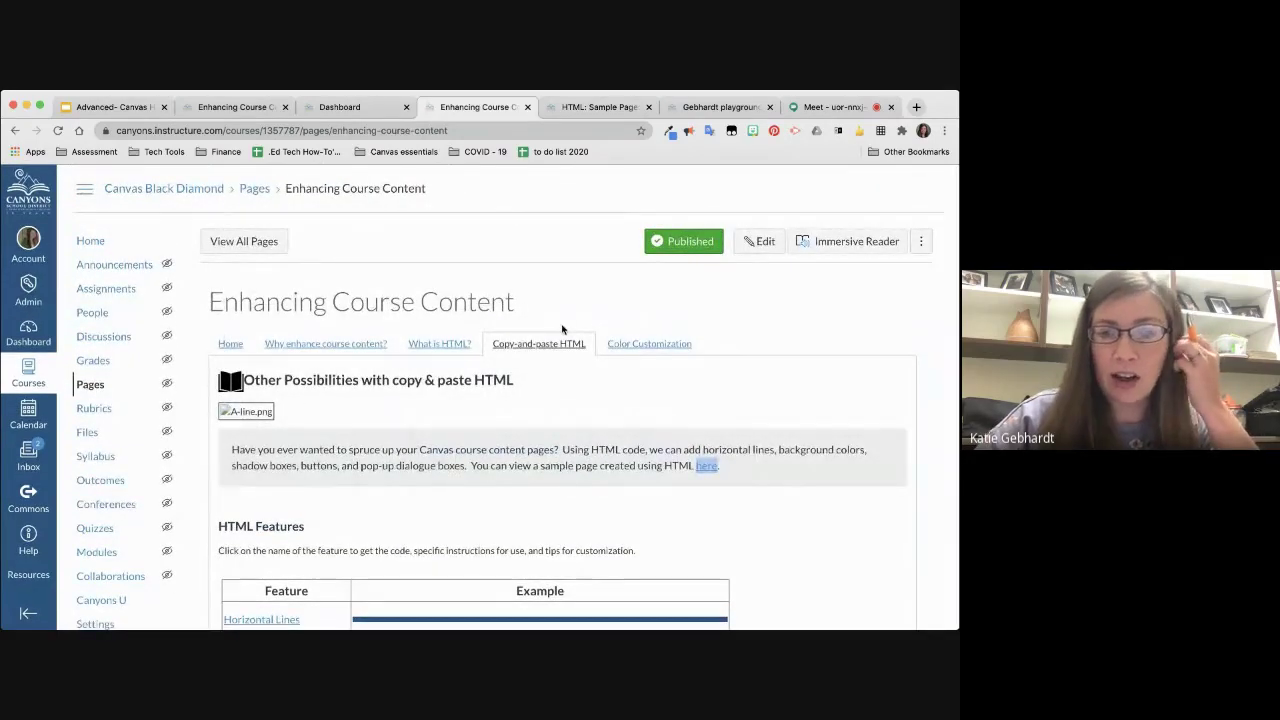
{"action": "scroll", "coordinate": [437, 491], "scroll_direction": "down", "scroll_amount": 2}
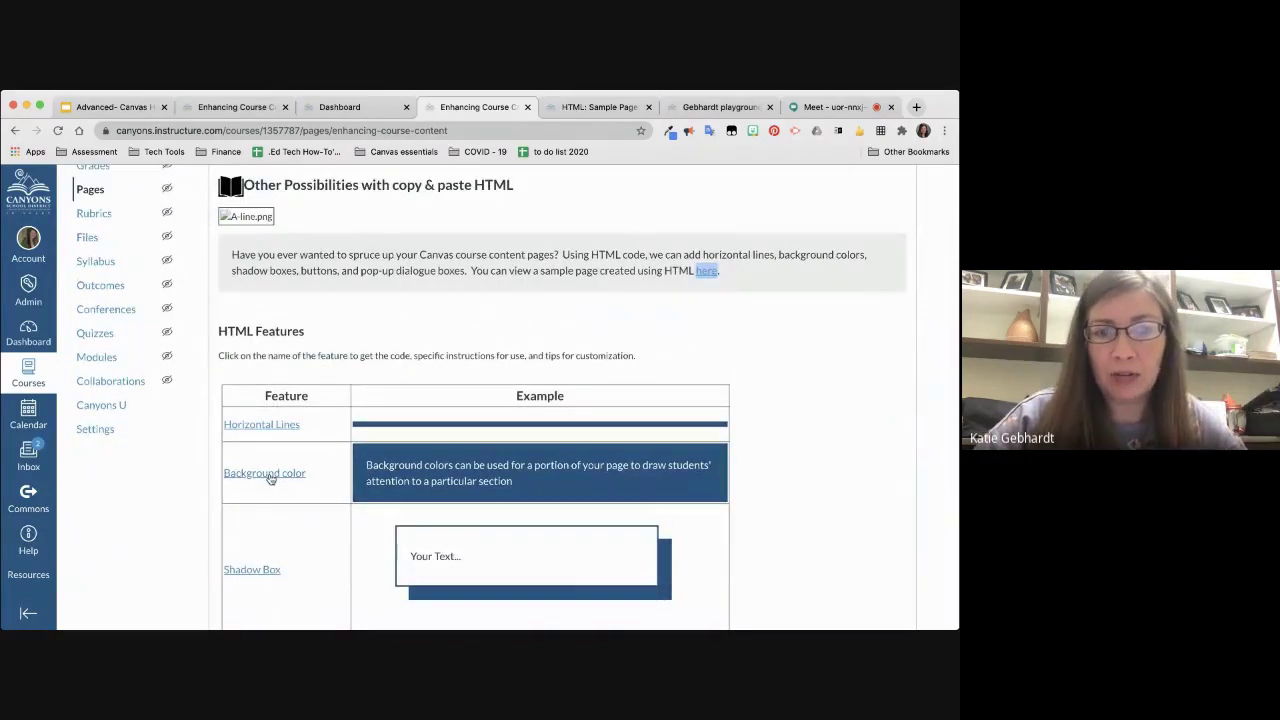
{"action": "left_click", "coordinate": [268, 476]}
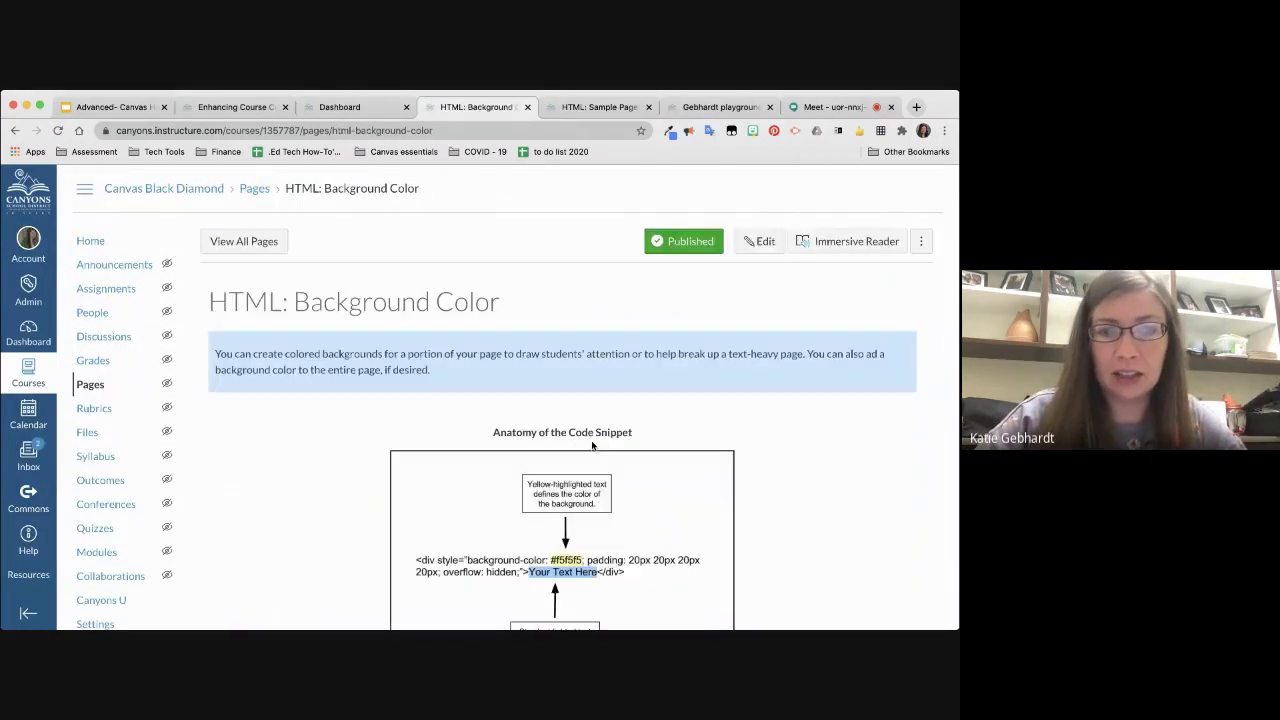
{"action": "scroll", "coordinate": [591, 446], "scroll_direction": "down", "scroll_amount": 4}
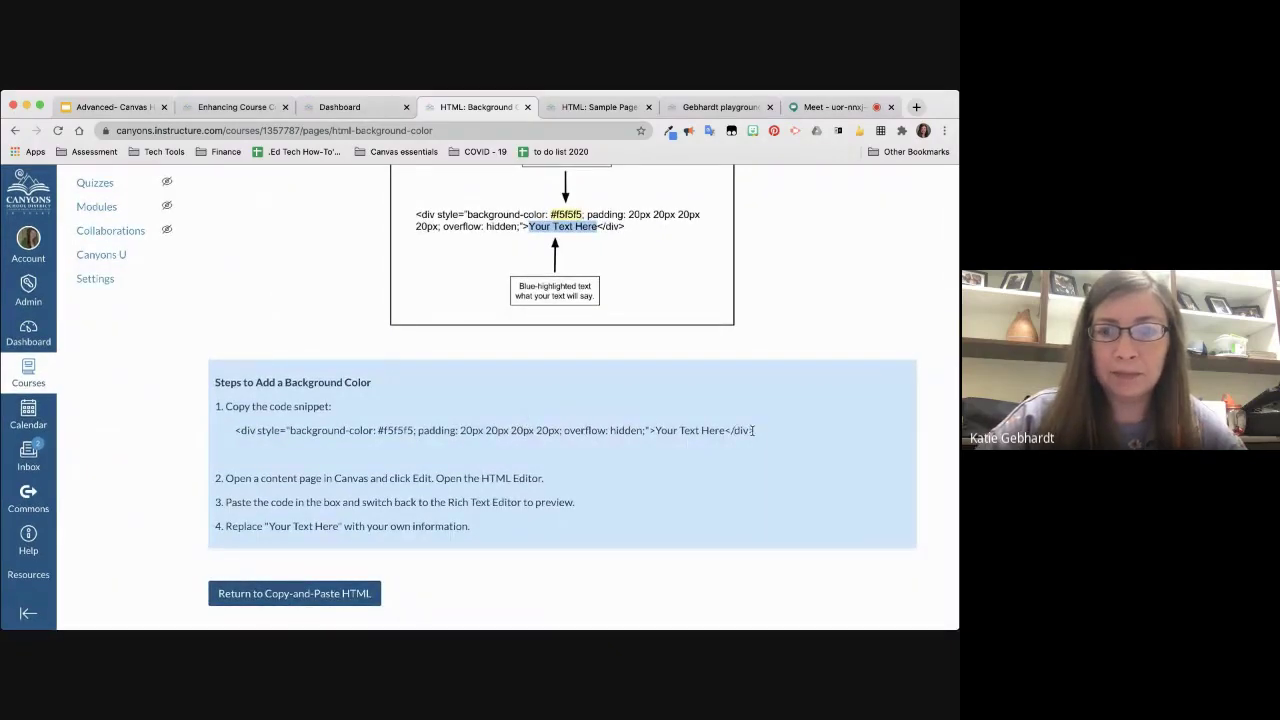
{"action": "left_click_drag", "start_coordinate": [755, 430], "coordinate": [237, 431]}
{"action": "key", "text": "cmd+c"}
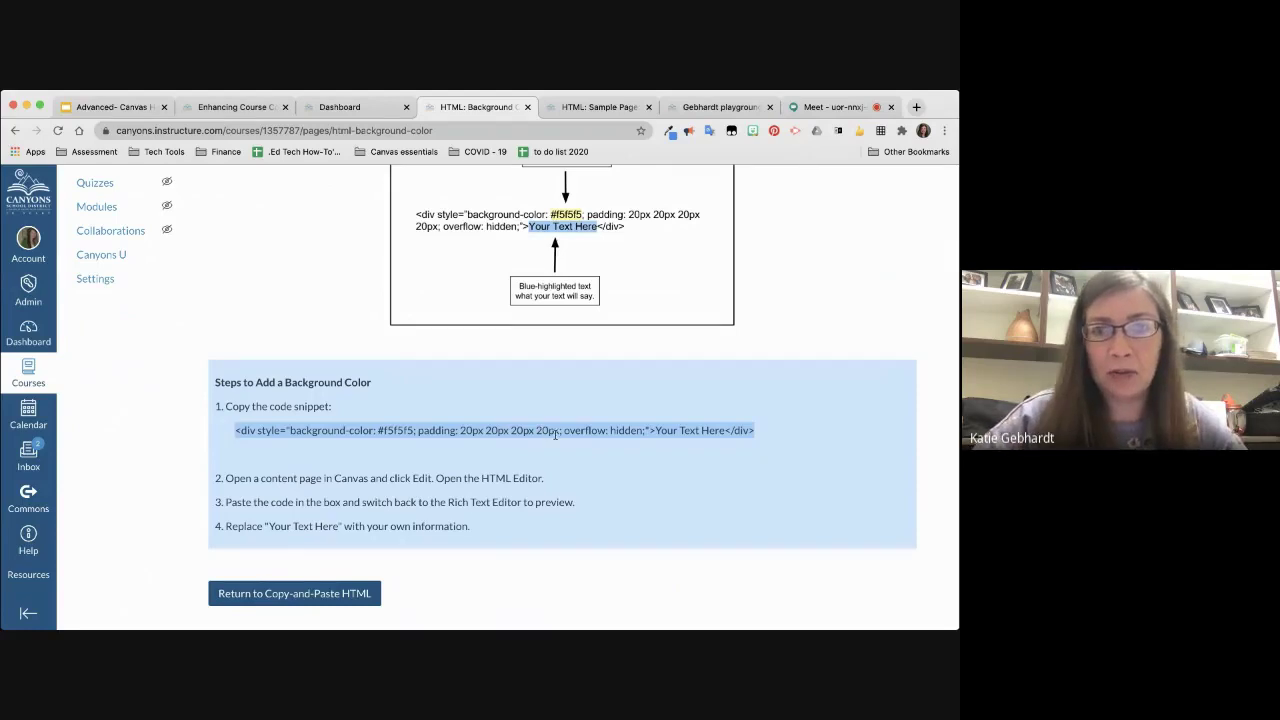
{"action": "scroll", "coordinate": [555, 433], "scroll_direction": "up", "scroll_amount": 2}
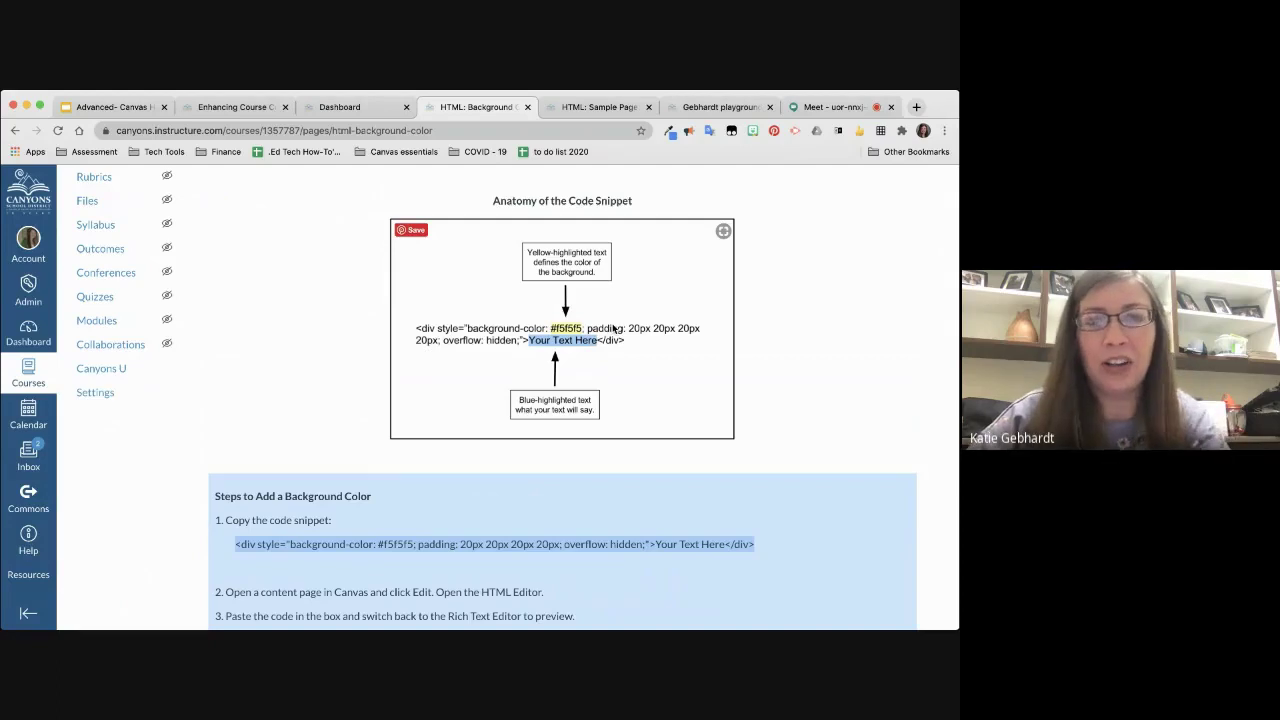
{"action": "scroll", "coordinate": [618, 316], "scroll_direction": "up", "scroll_amount": 1}
{"action": "scroll", "coordinate": [618, 316], "scroll_direction": "up", "scroll_amount": 3}
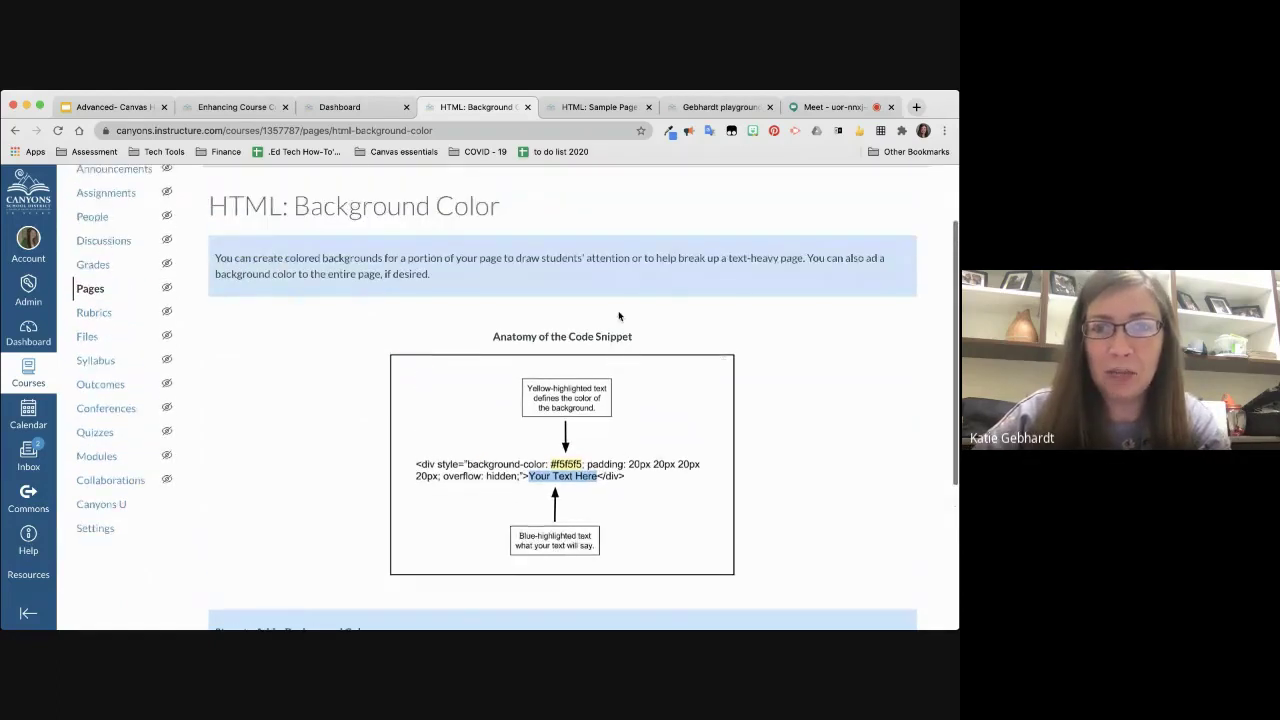
{"action": "left_click", "coordinate": [594, 107]}
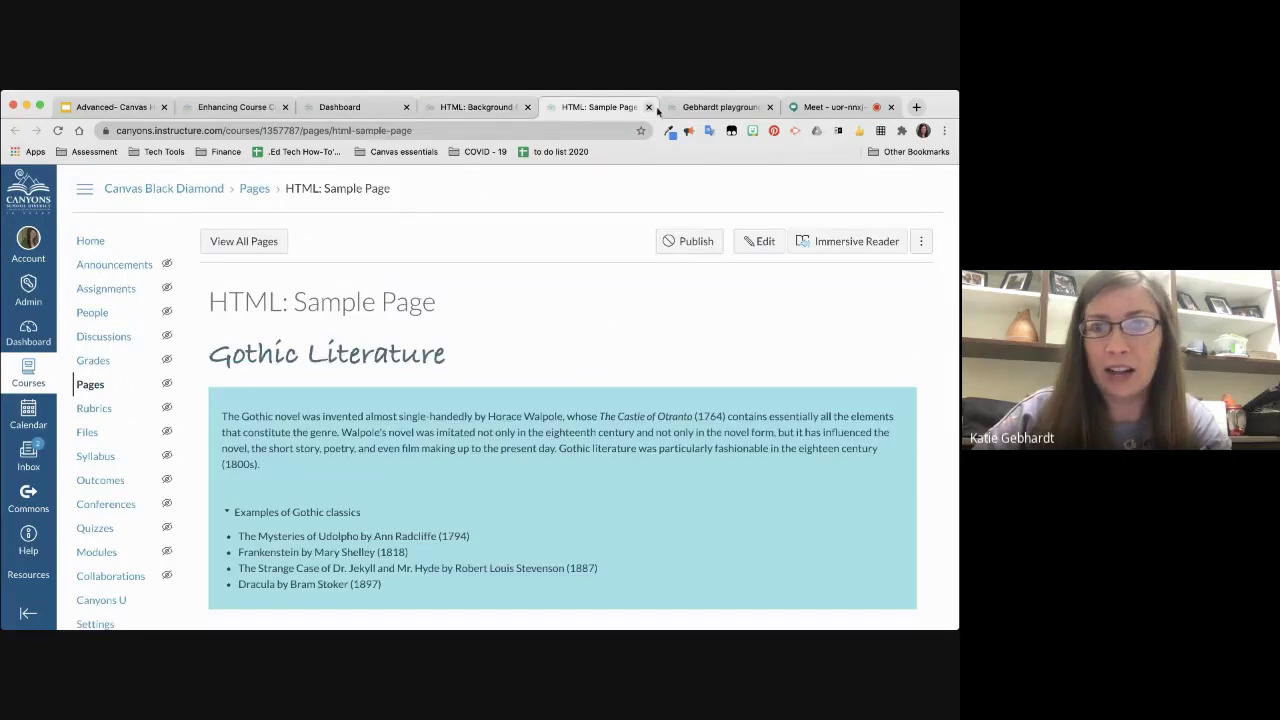
Step: Paste the #f5f5f5 background-colour div snippet as the first line of the page's HTML, then preview
{"action": "left_click", "coordinate": [712, 107]}
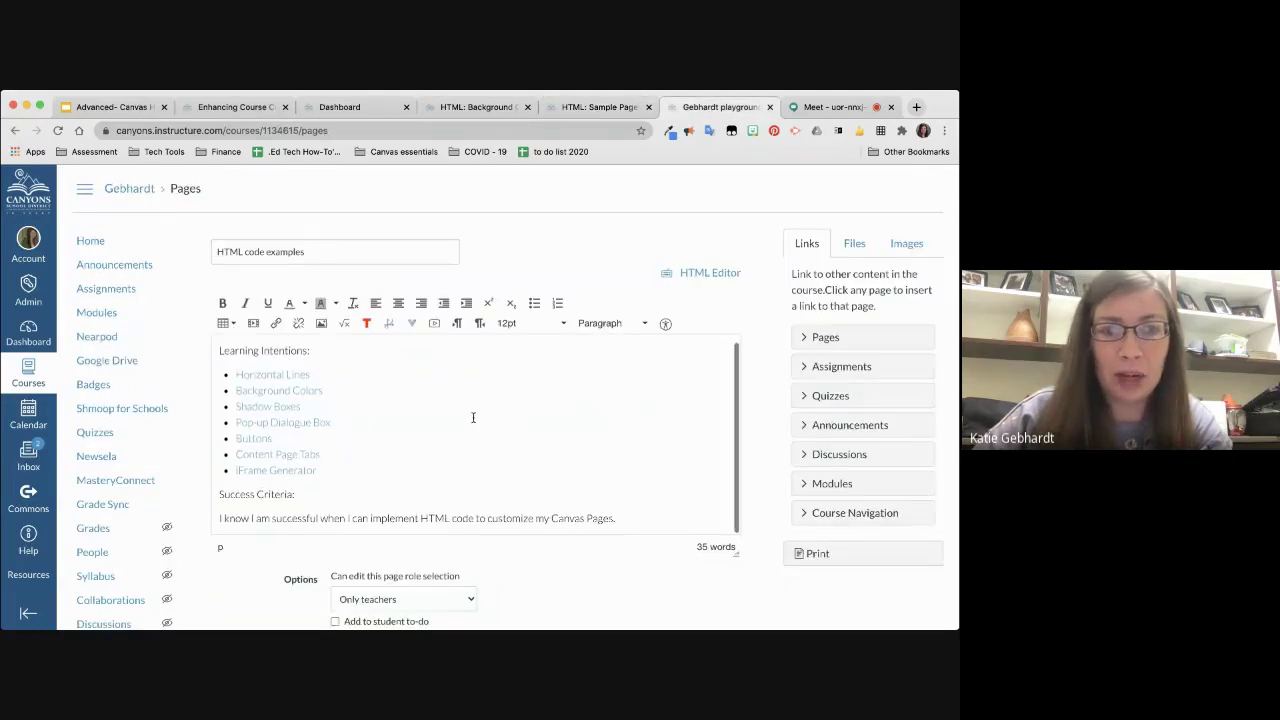
{"action": "left_click", "coordinate": [217, 357]}
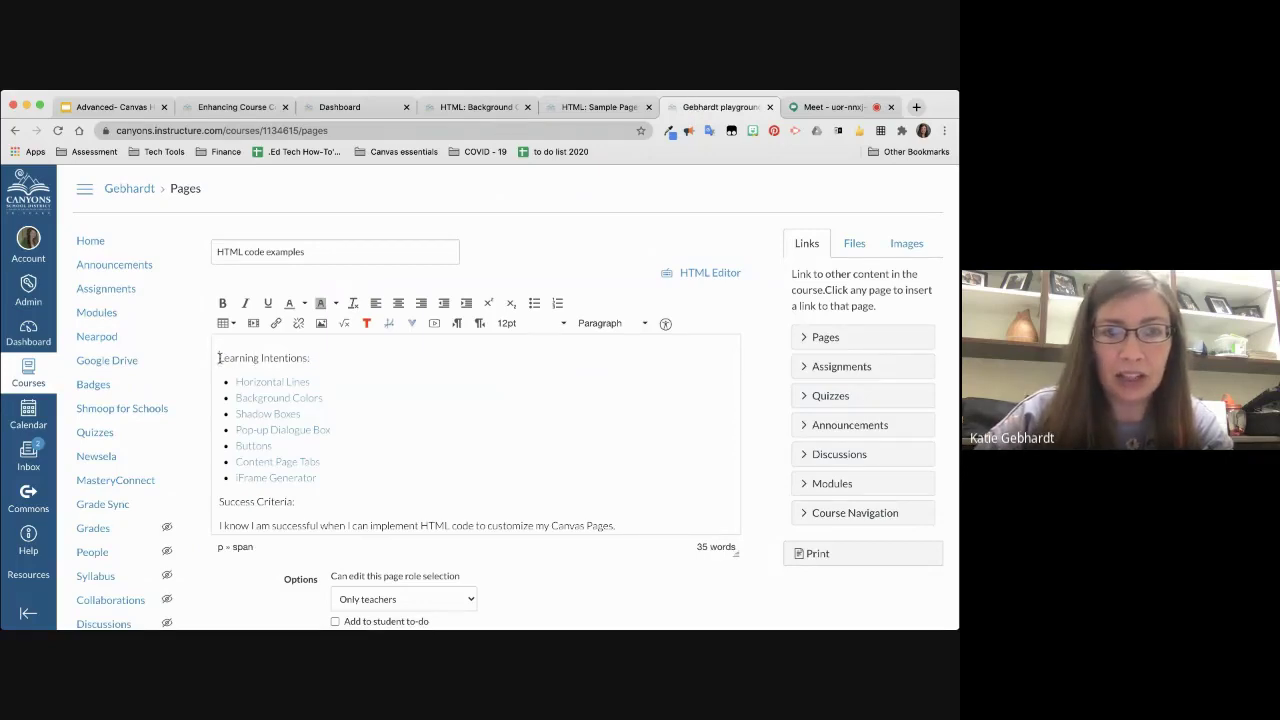
{"action": "left_click", "coordinate": [710, 273]}
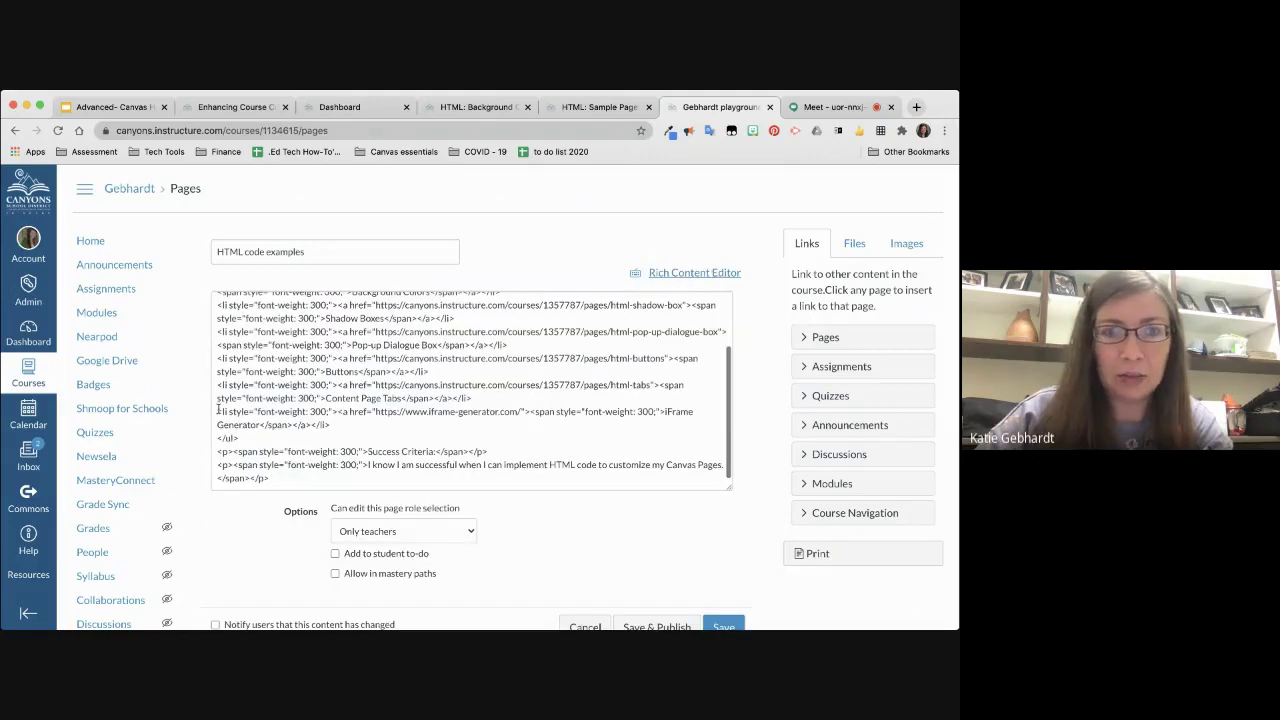
{"action": "left_click", "coordinate": [217, 303]}
{"action": "key", "text": "Return"}
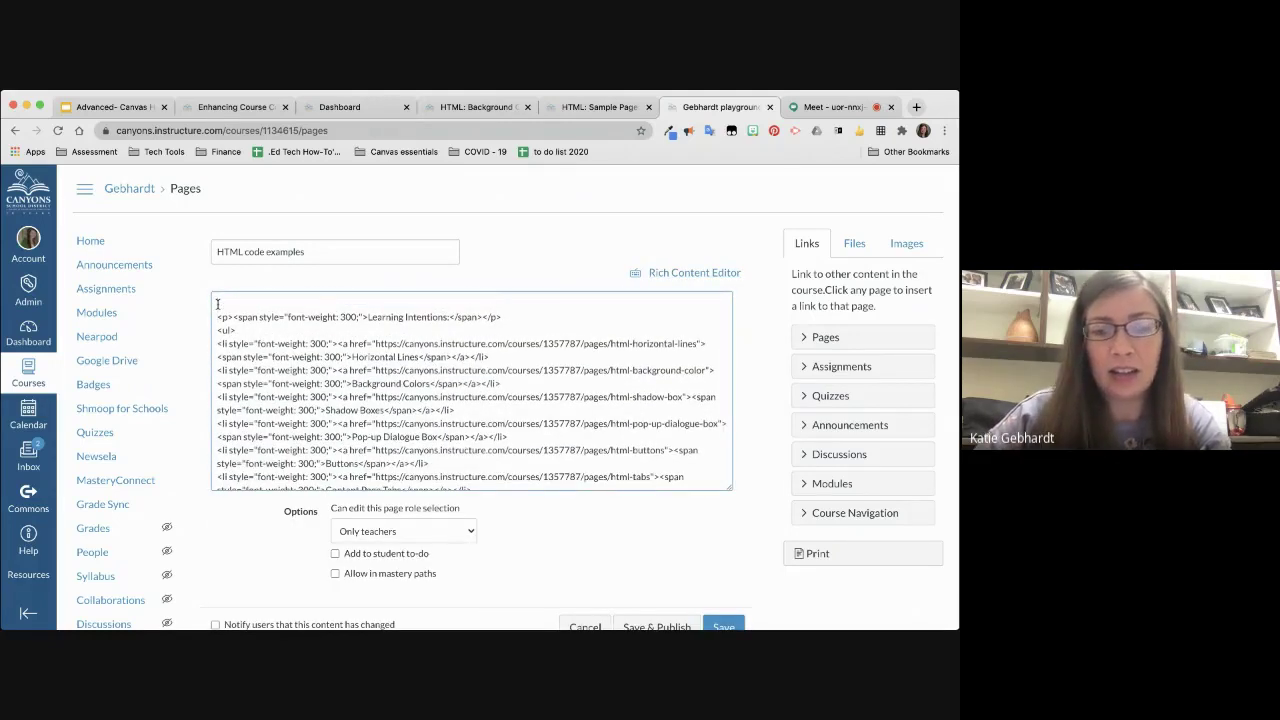
{"action": "key", "text": "cmd+v"}
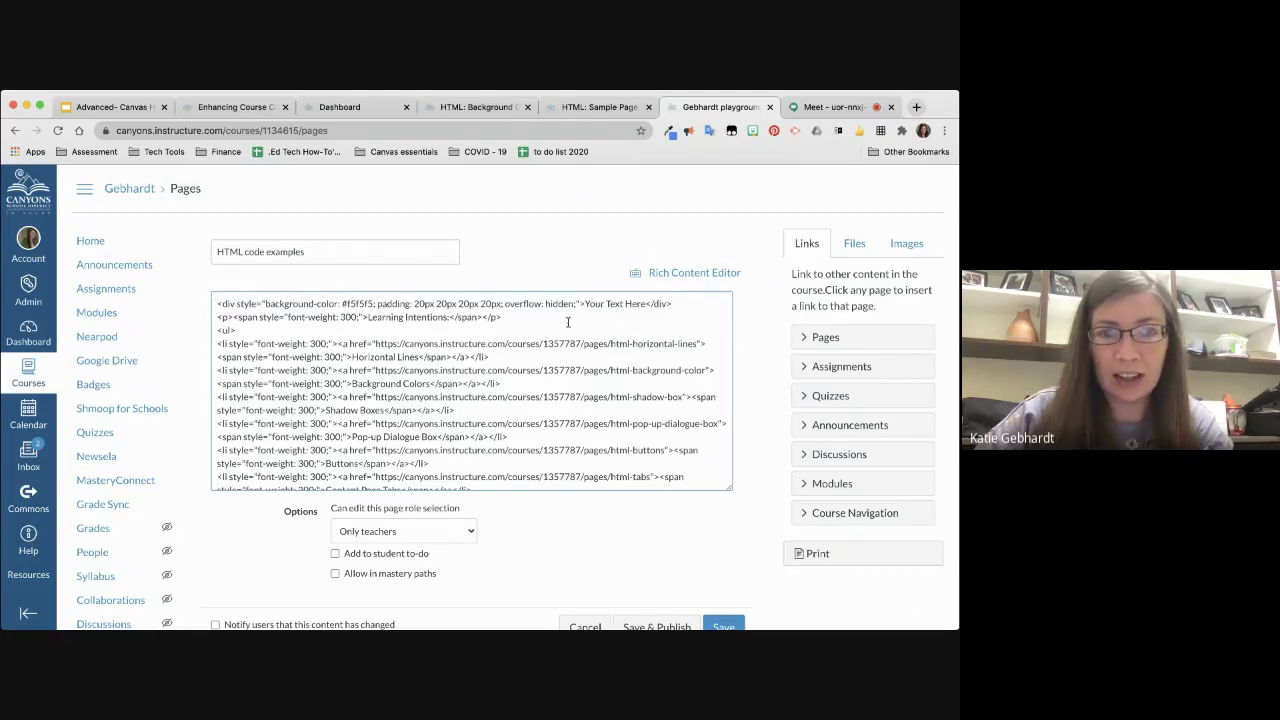
{"action": "left_click", "coordinate": [714, 274]}
Step: Cut the Learning Intentions heading and list and paste it over the 'Your Text Here' placeholder
{"action": "scroll", "coordinate": [430, 425], "scroll_direction": "down", "scroll_amount": 1}
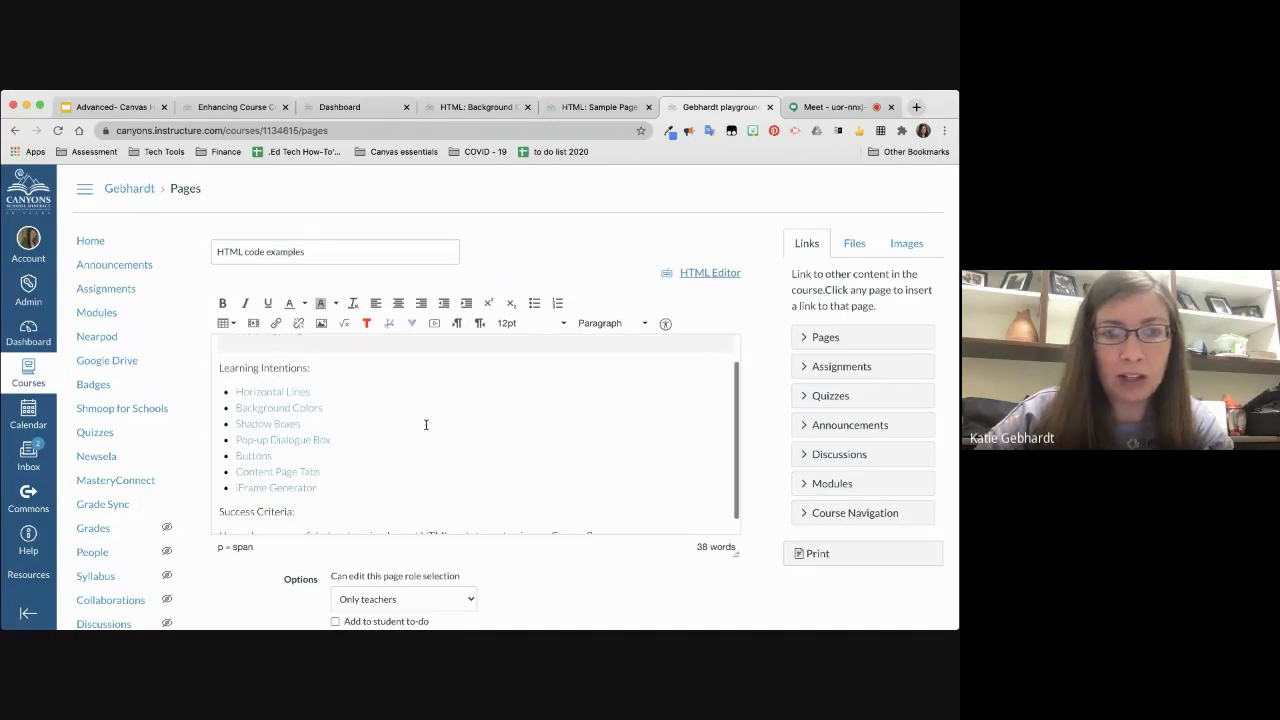
{"action": "left_click_drag", "start_coordinate": [218, 367], "coordinate": [320, 484]}
{"action": "key", "text": "ctrl+c"}
{"action": "key", "text": "BackSpace"}
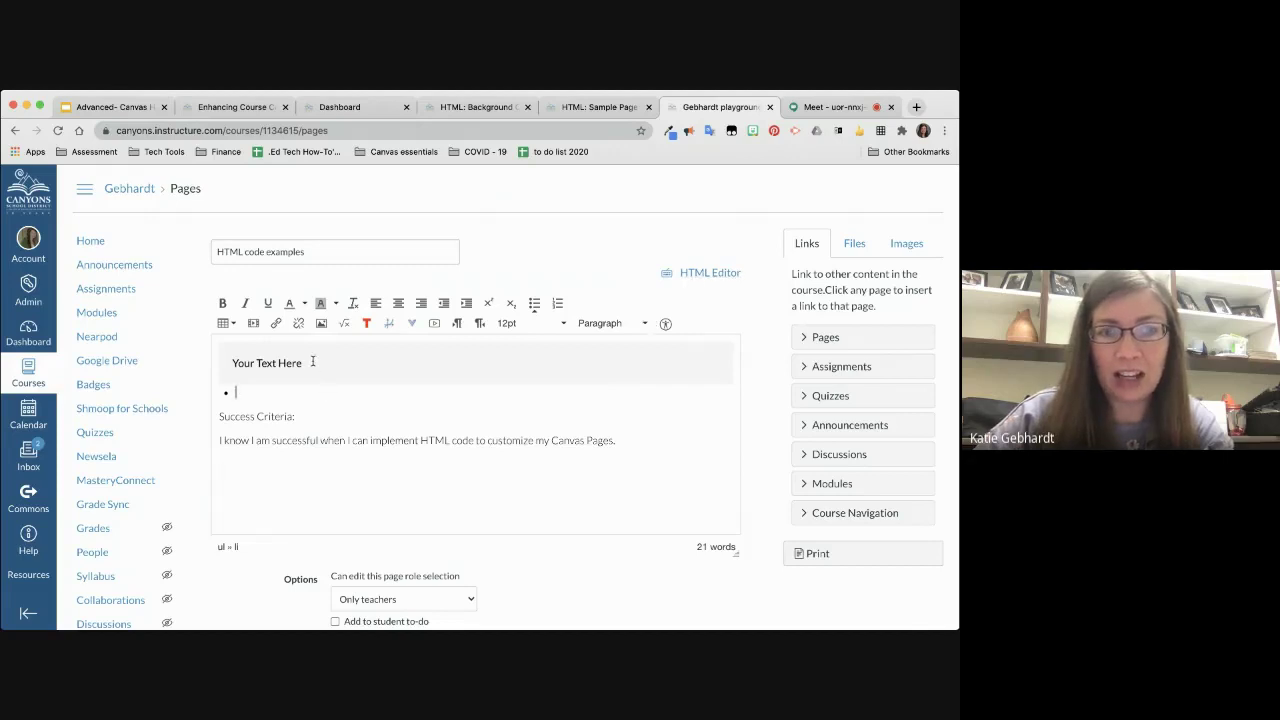
{"action": "left_click_drag", "start_coordinate": [312, 364], "coordinate": [232, 364]}
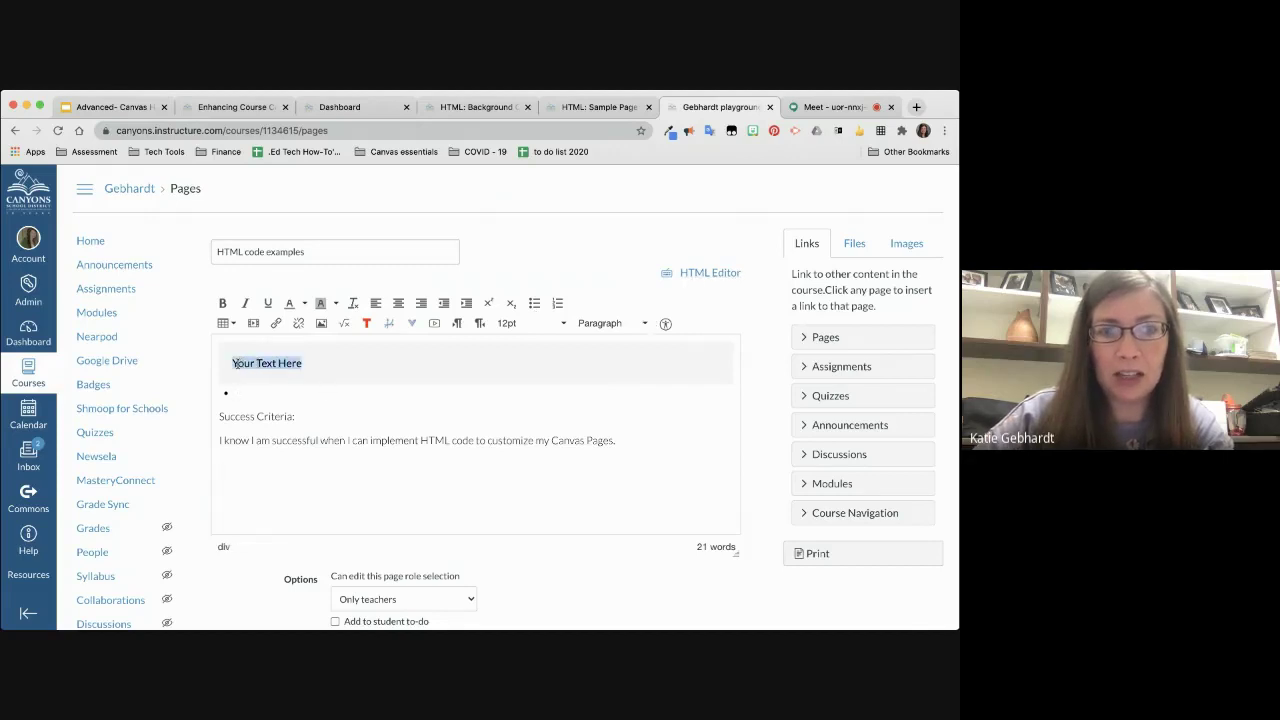
{"action": "key", "text": "ctrl+v"}
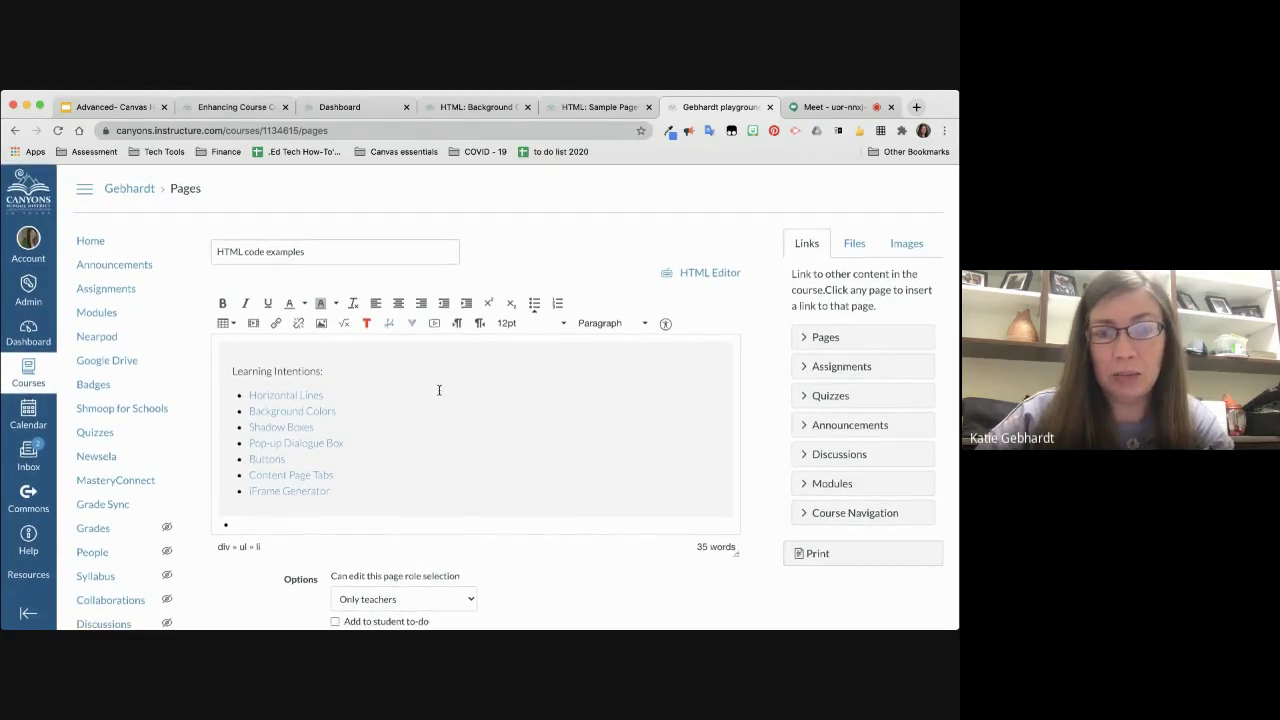
Step: Check the moved content in the HTML Editor, then return to the Rich Content Editor
{"action": "scroll", "coordinate": [391, 456], "scroll_direction": "down", "scroll_amount": 1}
{"action": "scroll", "coordinate": [391, 456], "scroll_direction": "up", "scroll_amount": 1}
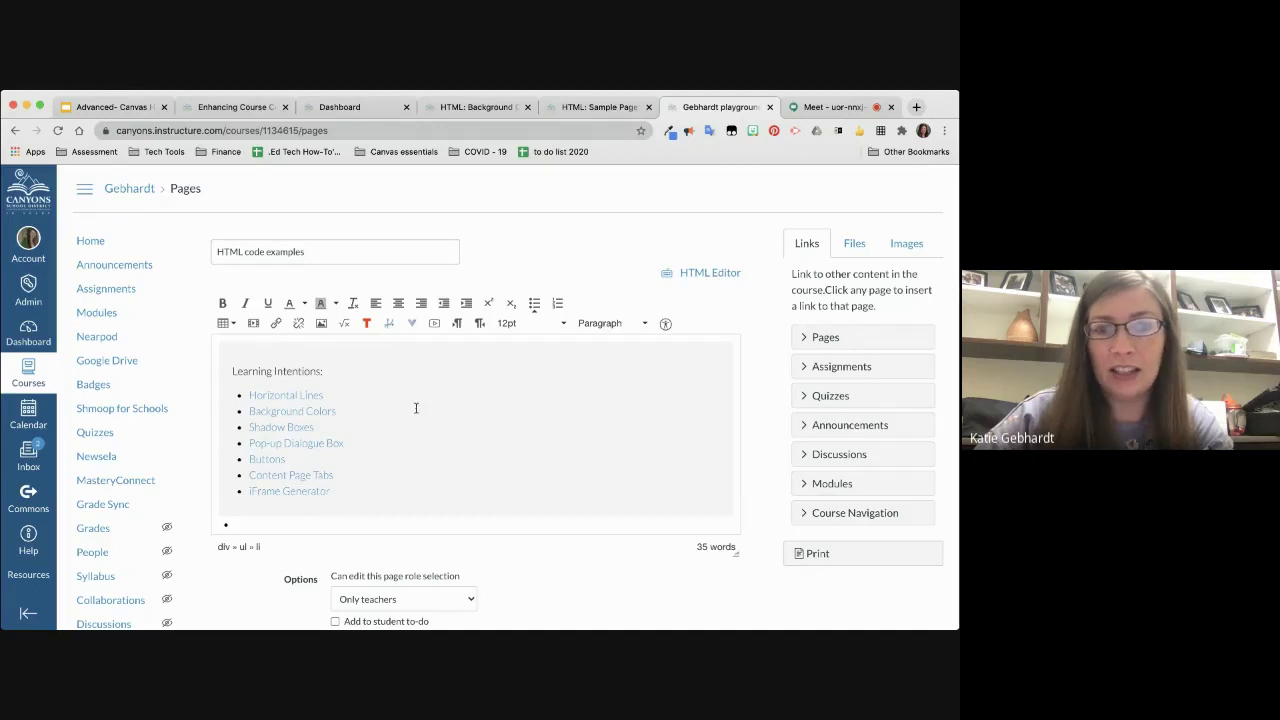
{"action": "left_click", "coordinate": [702, 281]}
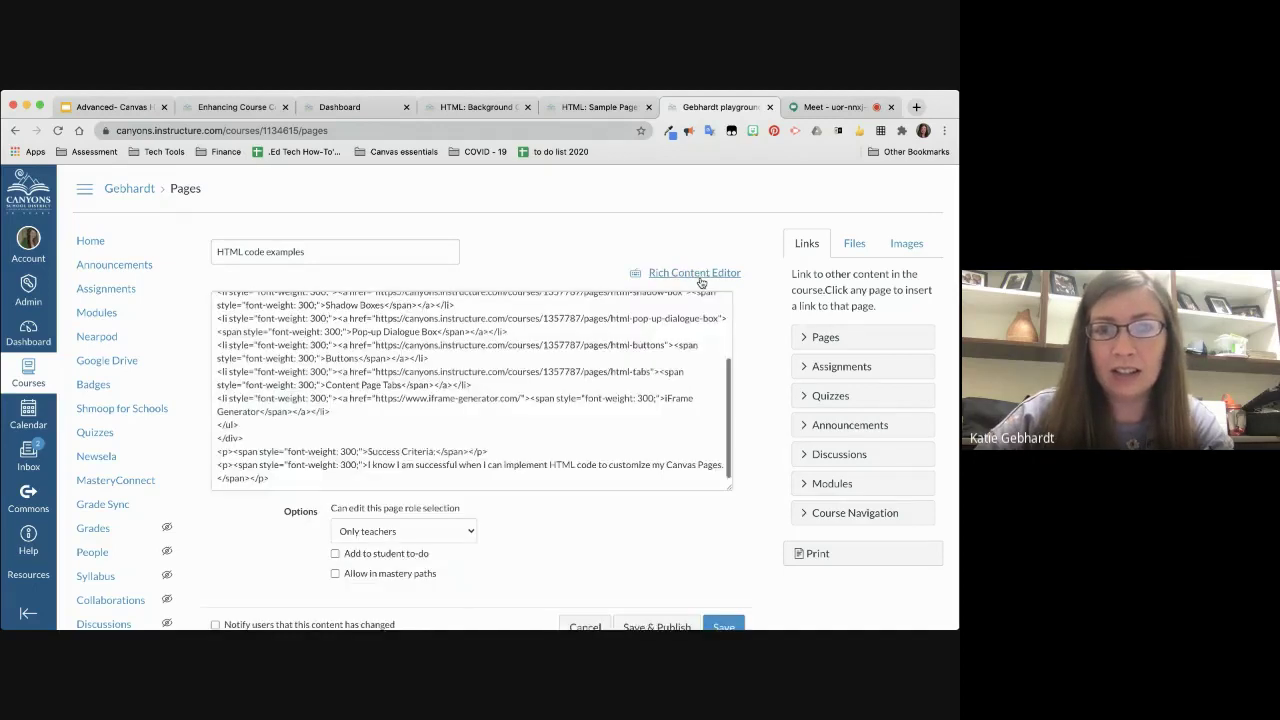
{"action": "scroll", "coordinate": [514, 405], "scroll_direction": "up", "scroll_amount": 5}
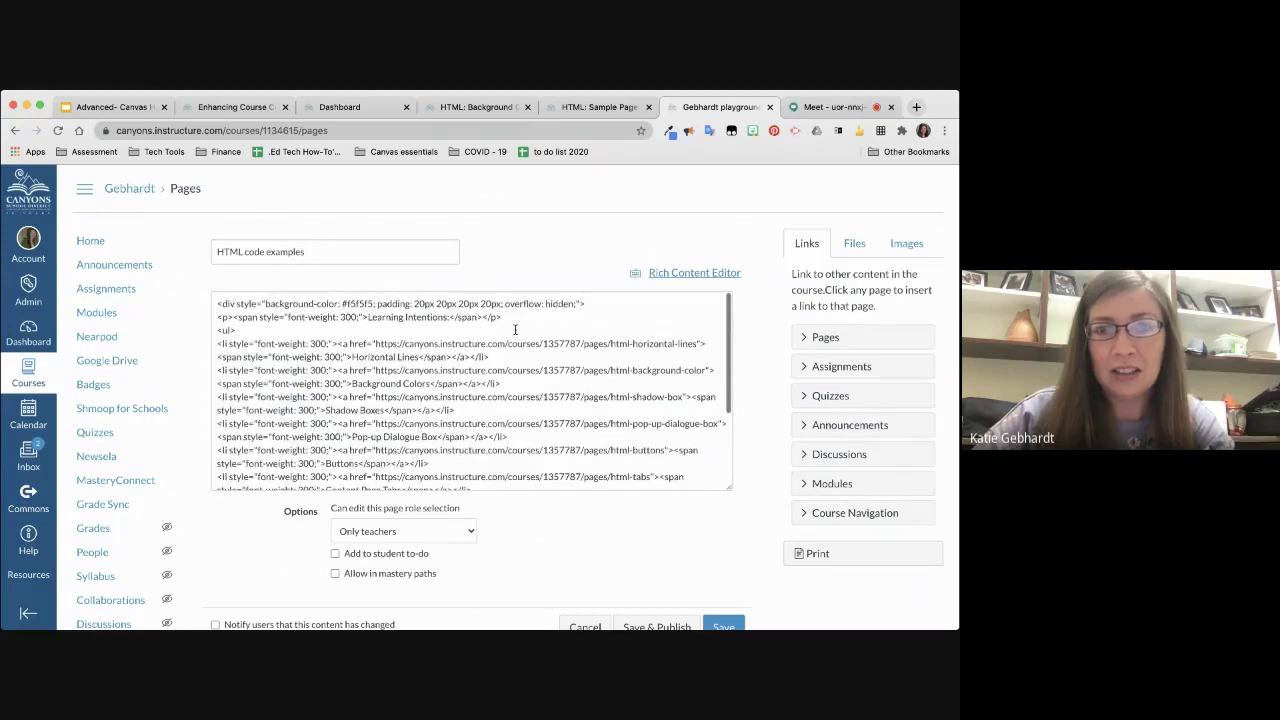
{"action": "left_click", "coordinate": [685, 273]}
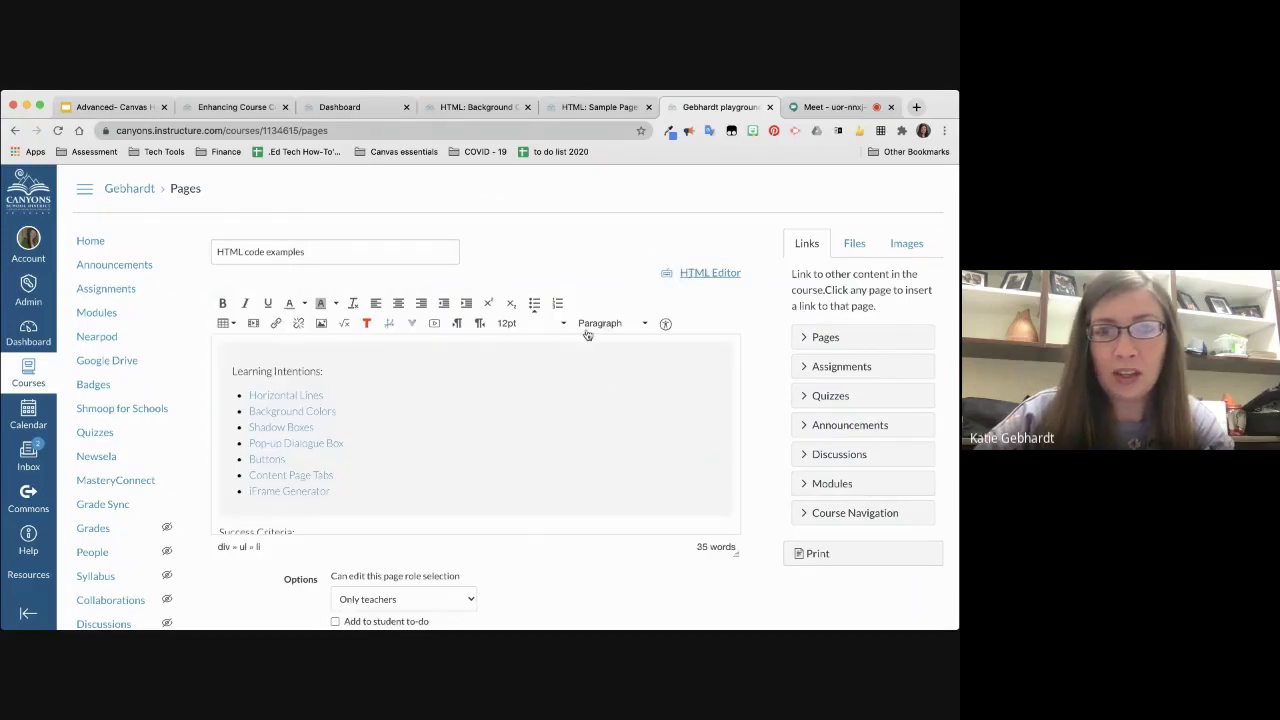
{"action": "scroll", "coordinate": [647, 400], "scroll_direction": "down", "scroll_amount": 3}
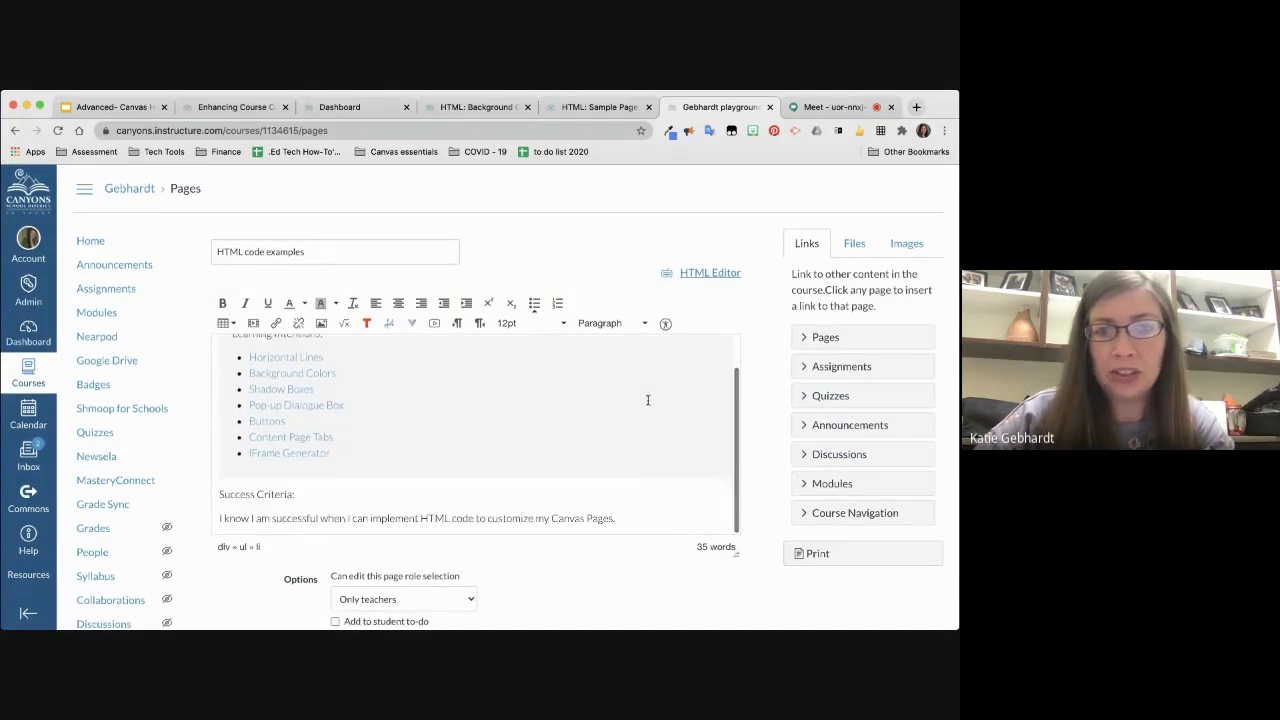
{"action": "scroll", "coordinate": [510, 421], "scroll_direction": "up", "scroll_amount": 3}
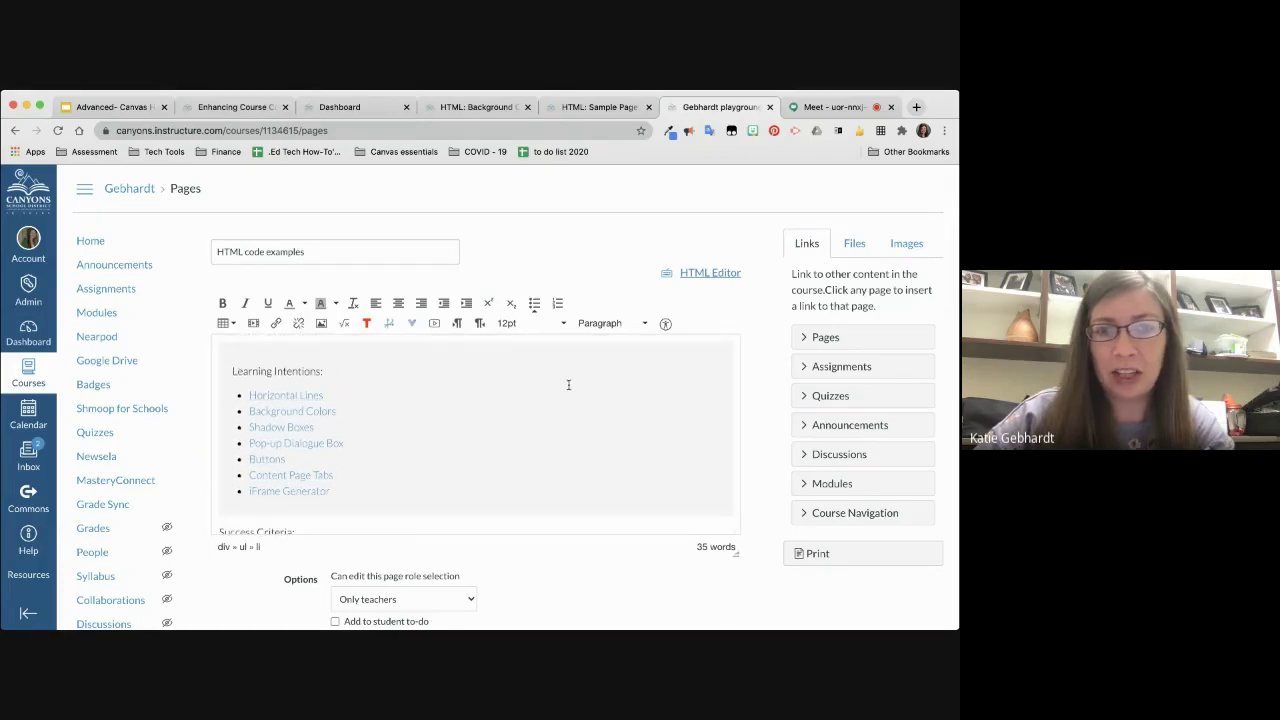
Step: Show the page body as raw HTML, place the cursor in the code, and open a new tab
{"action": "left_click", "coordinate": [712, 273]}
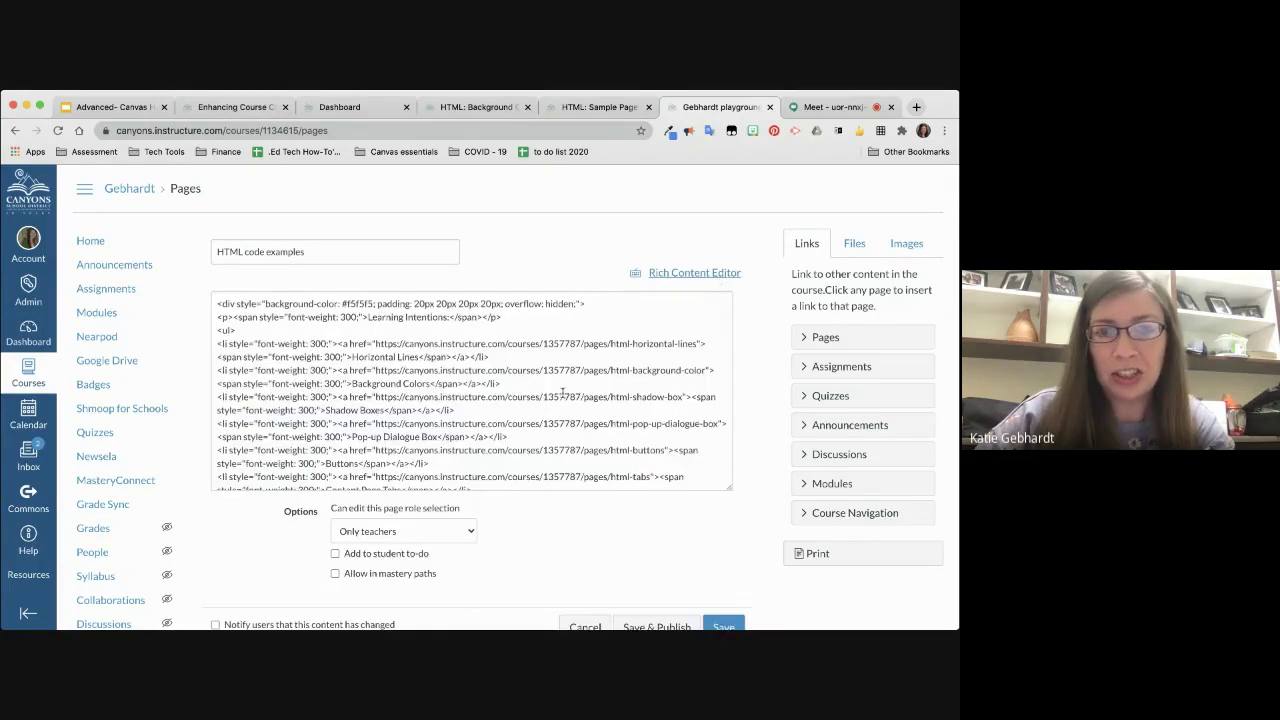
{"action": "left_click", "coordinate": [341, 304]}
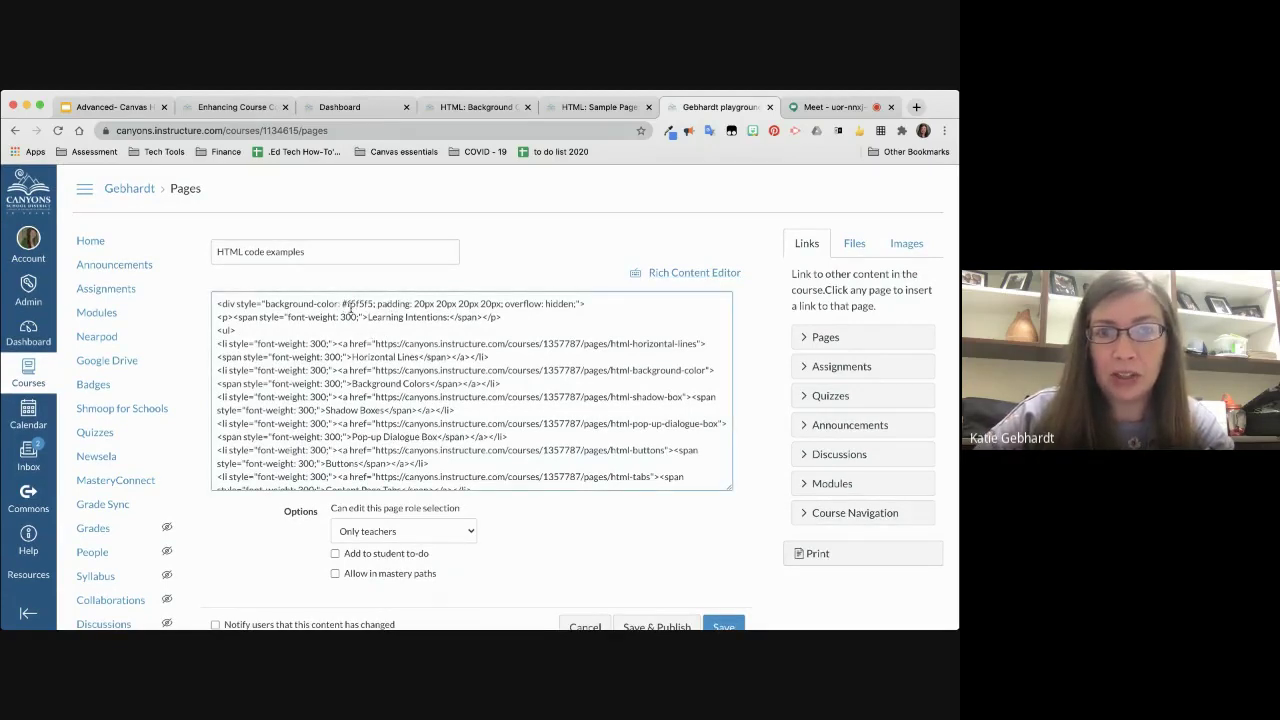
{"action": "left_click", "coordinate": [916, 107]}
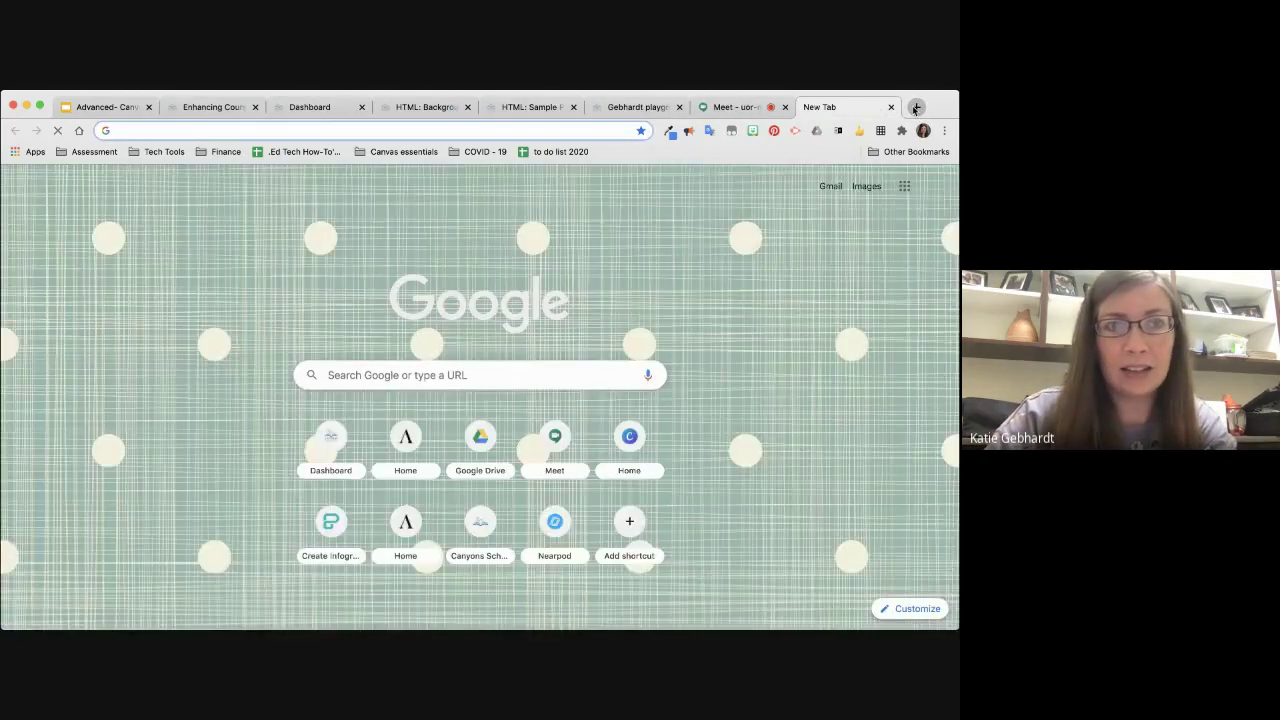
Step: Search 'hex color codes blue' and open the HTML Color Codes website
{"action": "type", "text": "hex color codes blue"}
{"action": "key", "text": "Return"}
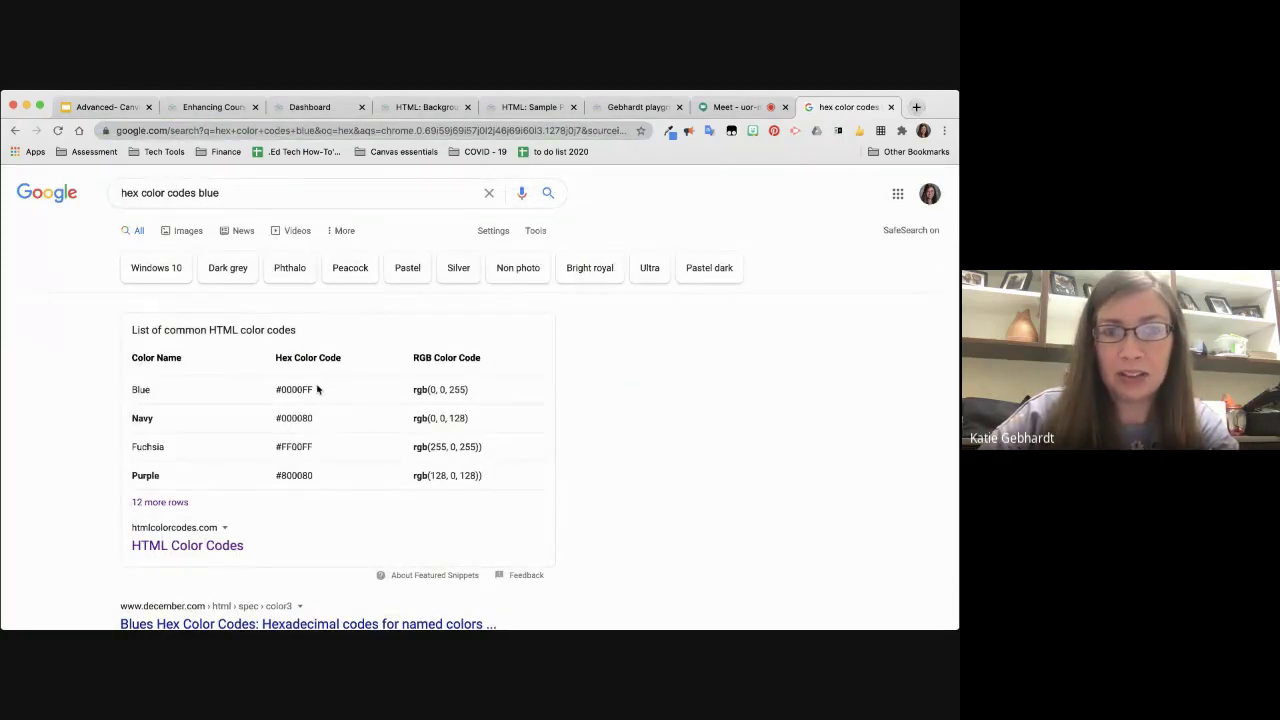
{"action": "scroll", "coordinate": [292, 406], "scroll_direction": "down", "scroll_amount": 3}
{"action": "left_click", "coordinate": [210, 410]}
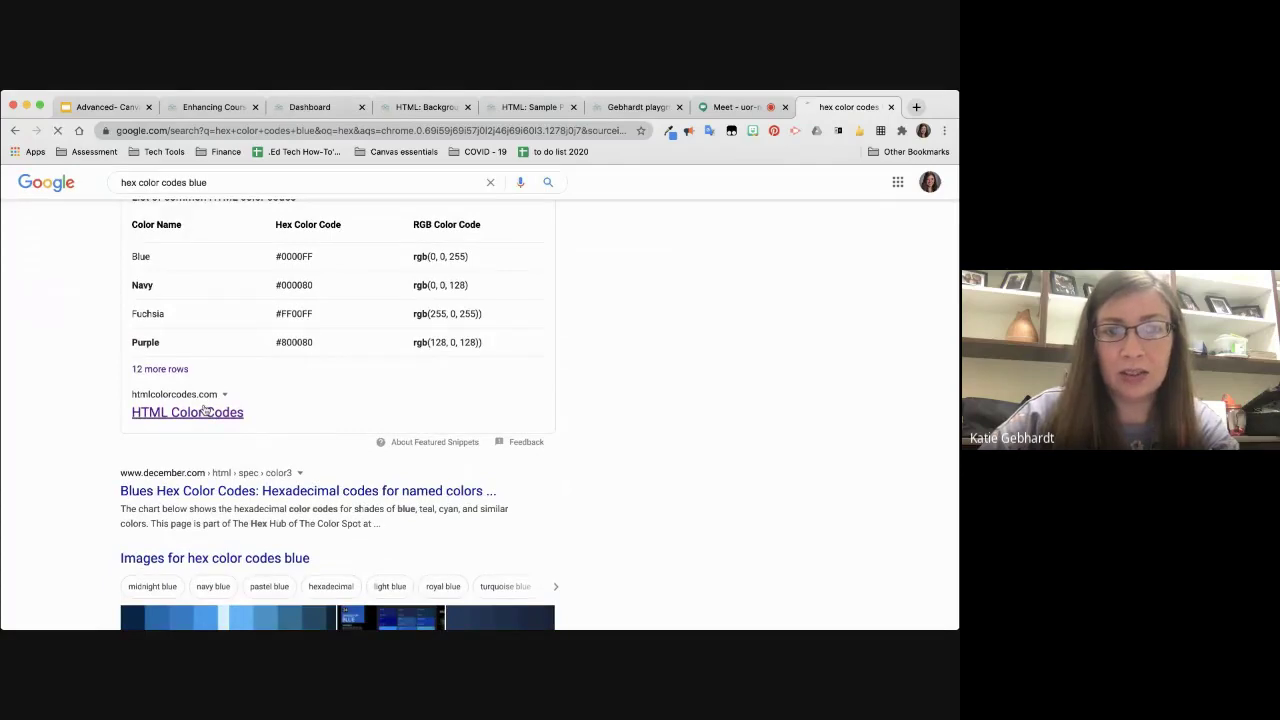
Step: Pick the red-orange shade #EE411C and select its hex code to copy
{"action": "scroll", "coordinate": [400, 370], "scroll_direction": "down", "scroll_amount": 2}
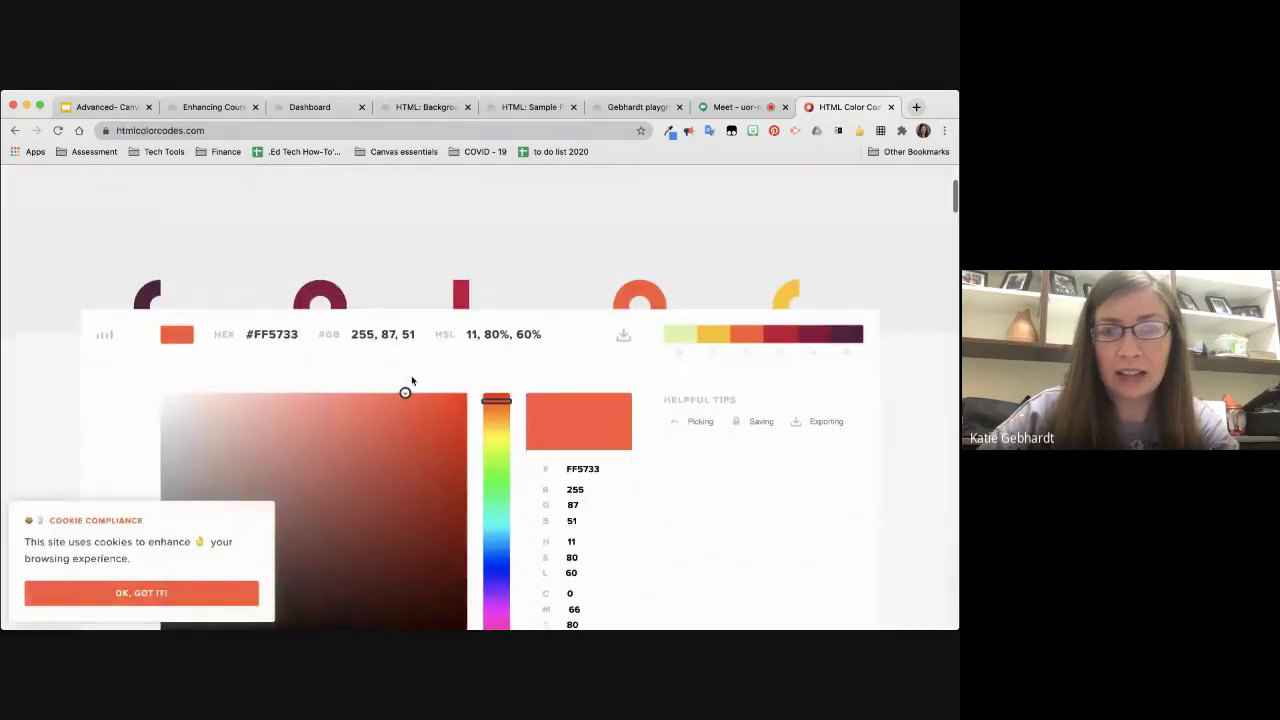
{"action": "mouse_move", "coordinate": [403, 393]}
{"action": "left_mouse_down"}
{"action": "mouse_move", "coordinate": [366, 509]}
{"action": "mouse_move", "coordinate": [431, 412]}
{"action": "left_mouse_up"}
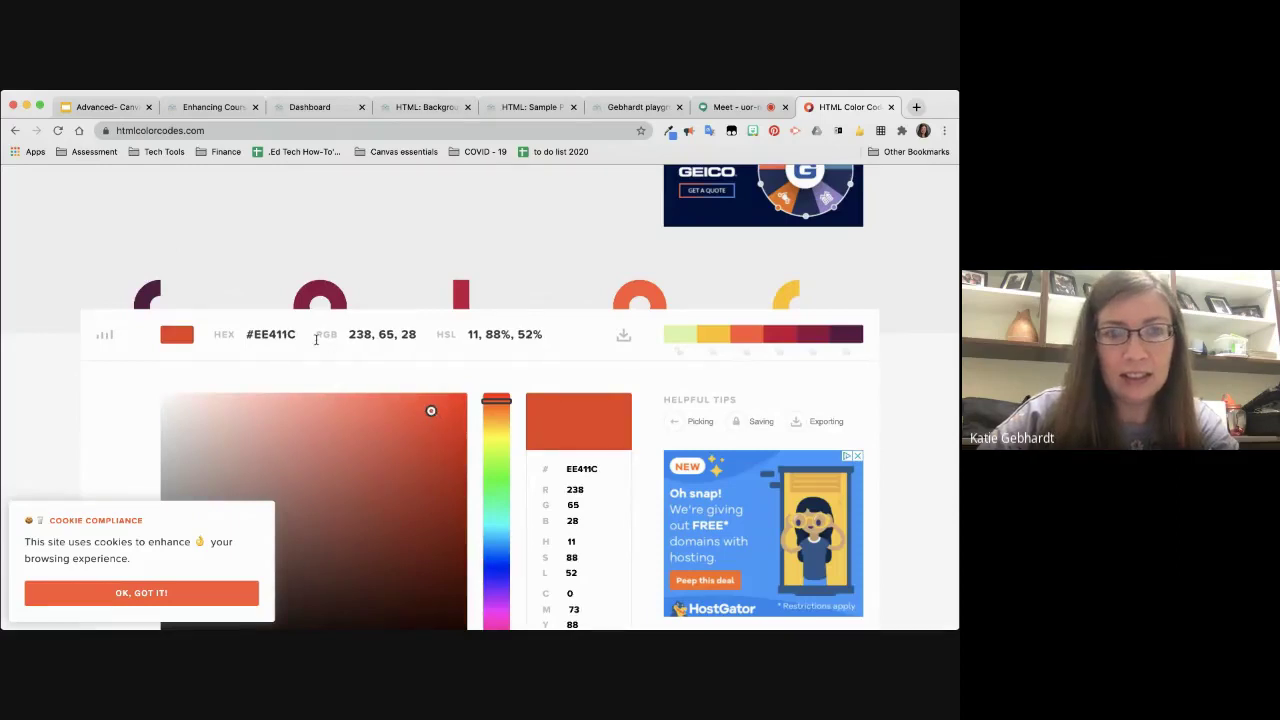
{"action": "left_click_drag", "start_coordinate": [295, 334], "coordinate": [246, 335]}
{"action": "key", "text": "super+c"}
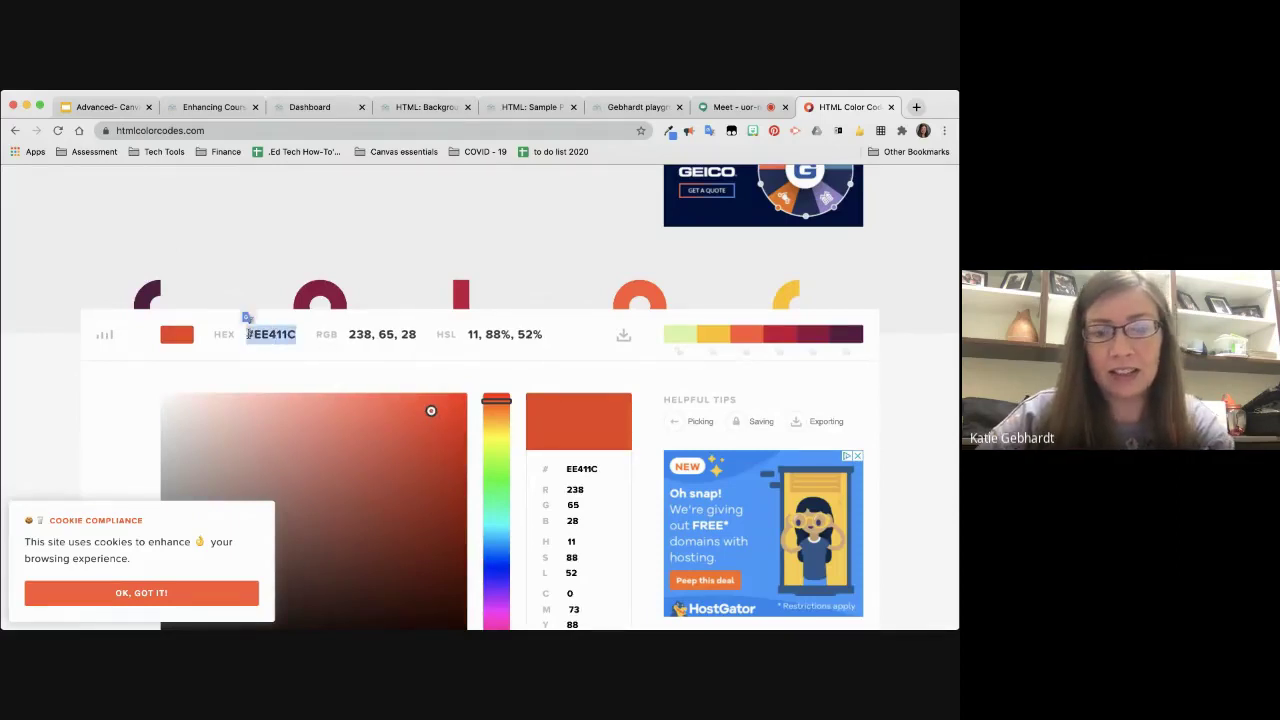
{"action": "left_click", "coordinate": [726, 107]}
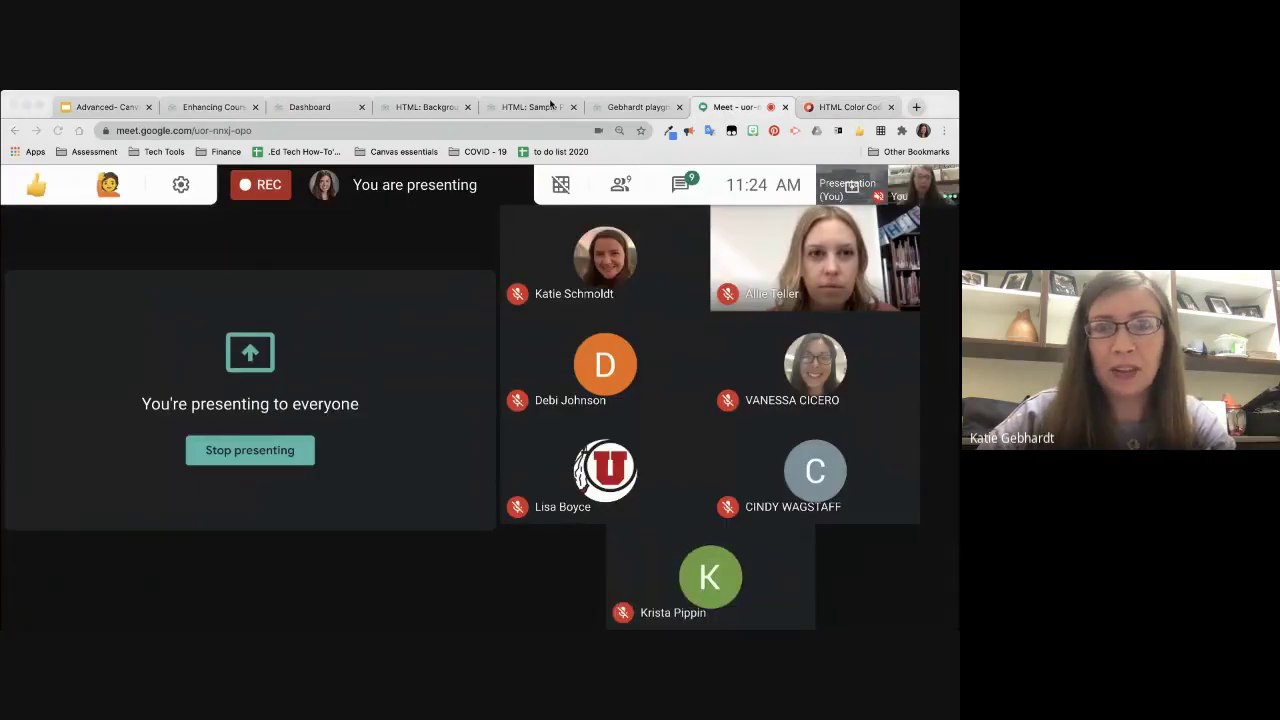
Step: Replace background-color #f5f5f5 with #EE411C in the HTML and preview the red-orange box
{"action": "left_click", "coordinate": [524, 107]}
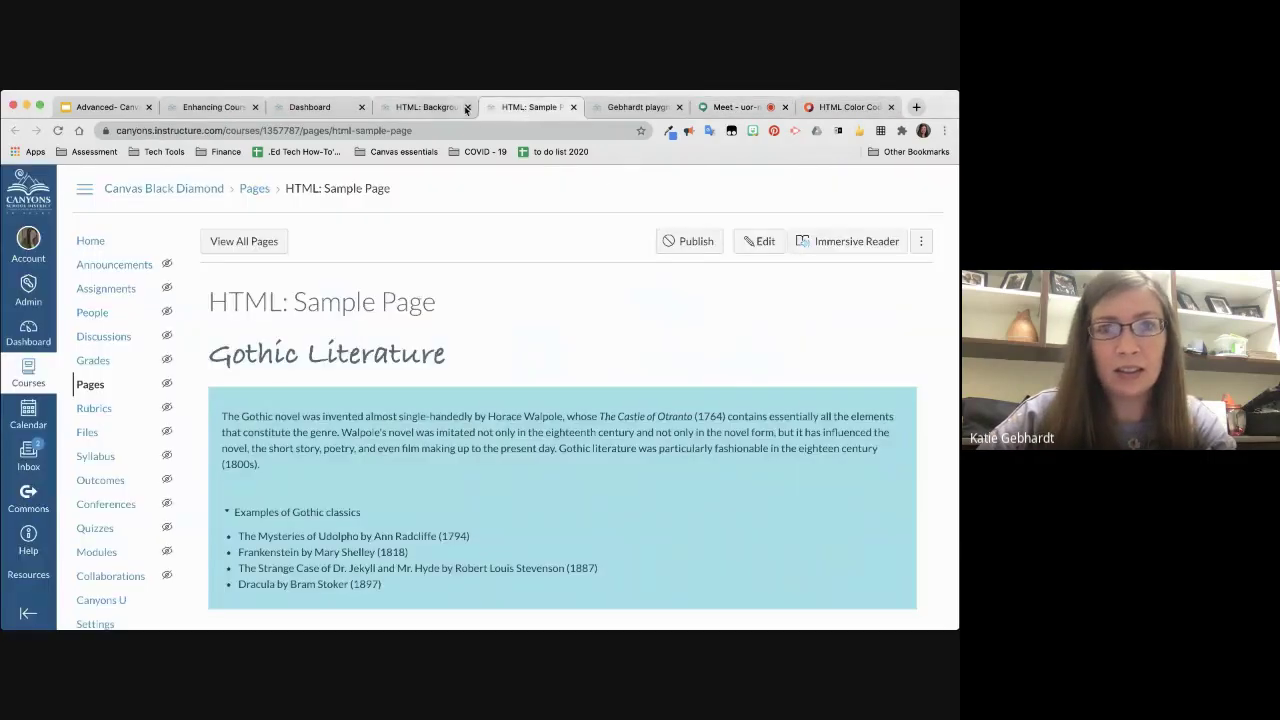
{"action": "left_click", "coordinate": [640, 107]}
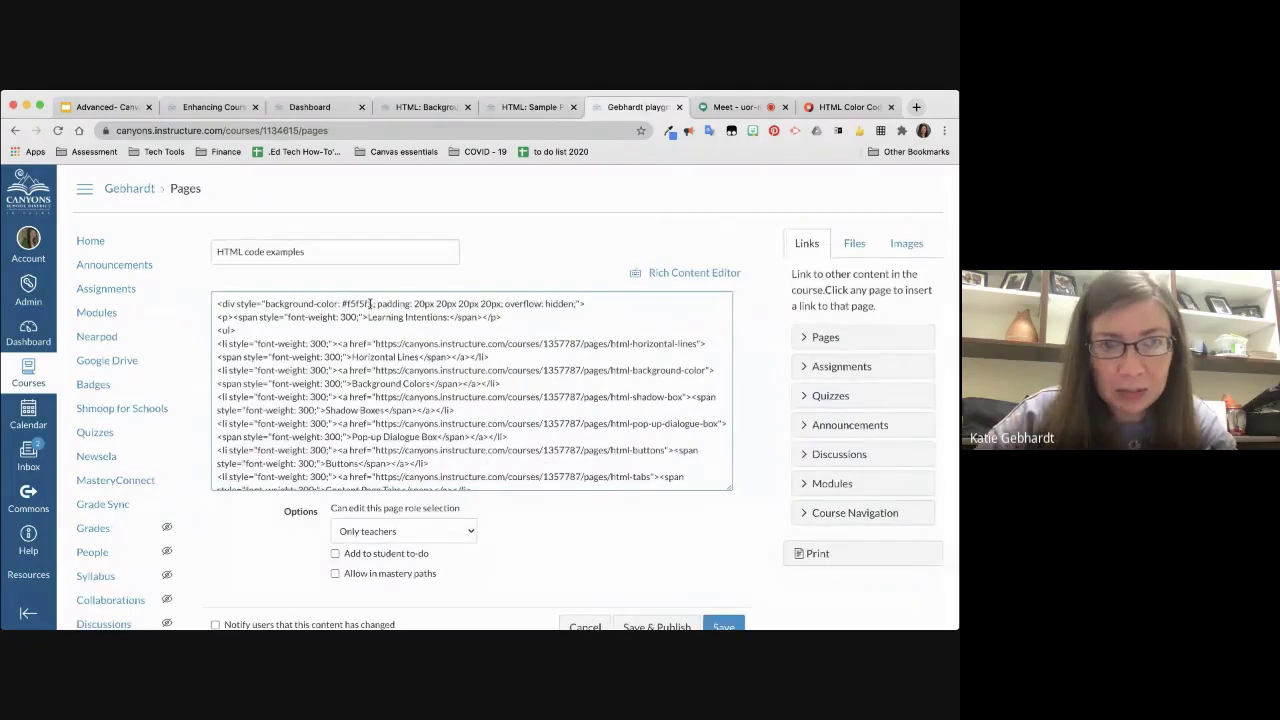
{"action": "left_click_drag", "start_coordinate": [373, 303], "coordinate": [348, 303]}
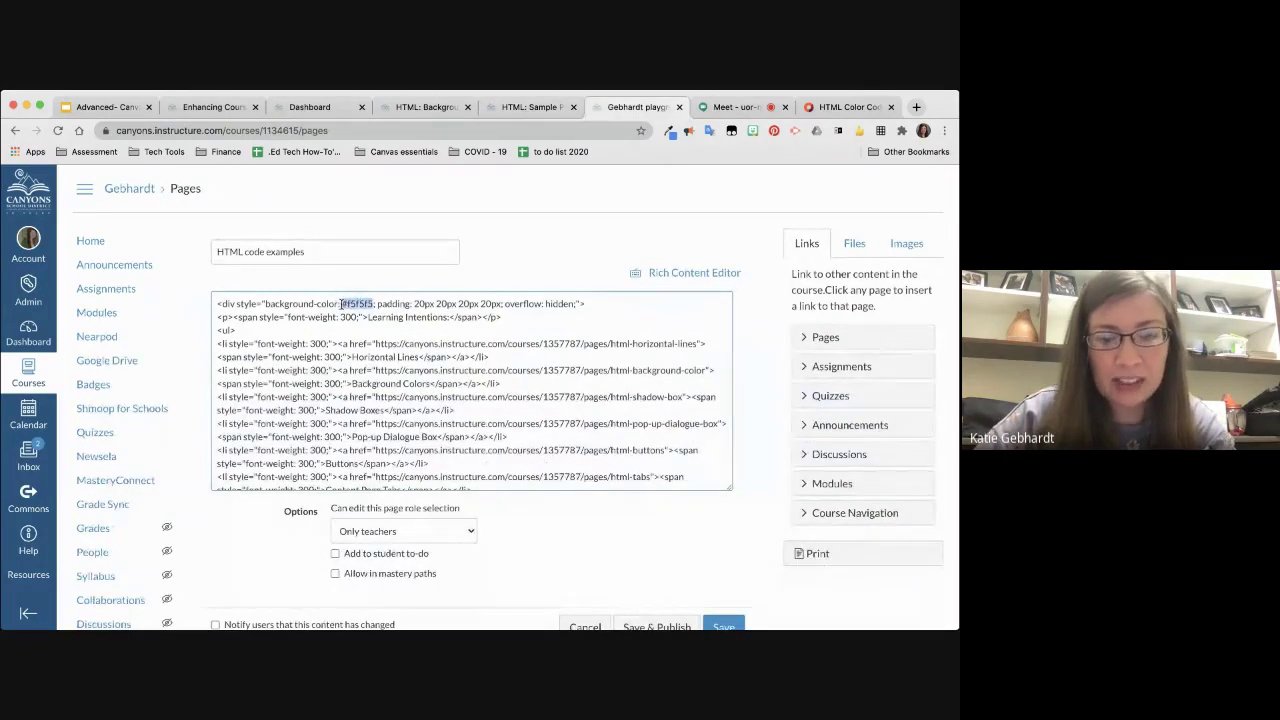
{"action": "key", "text": "super+v"}
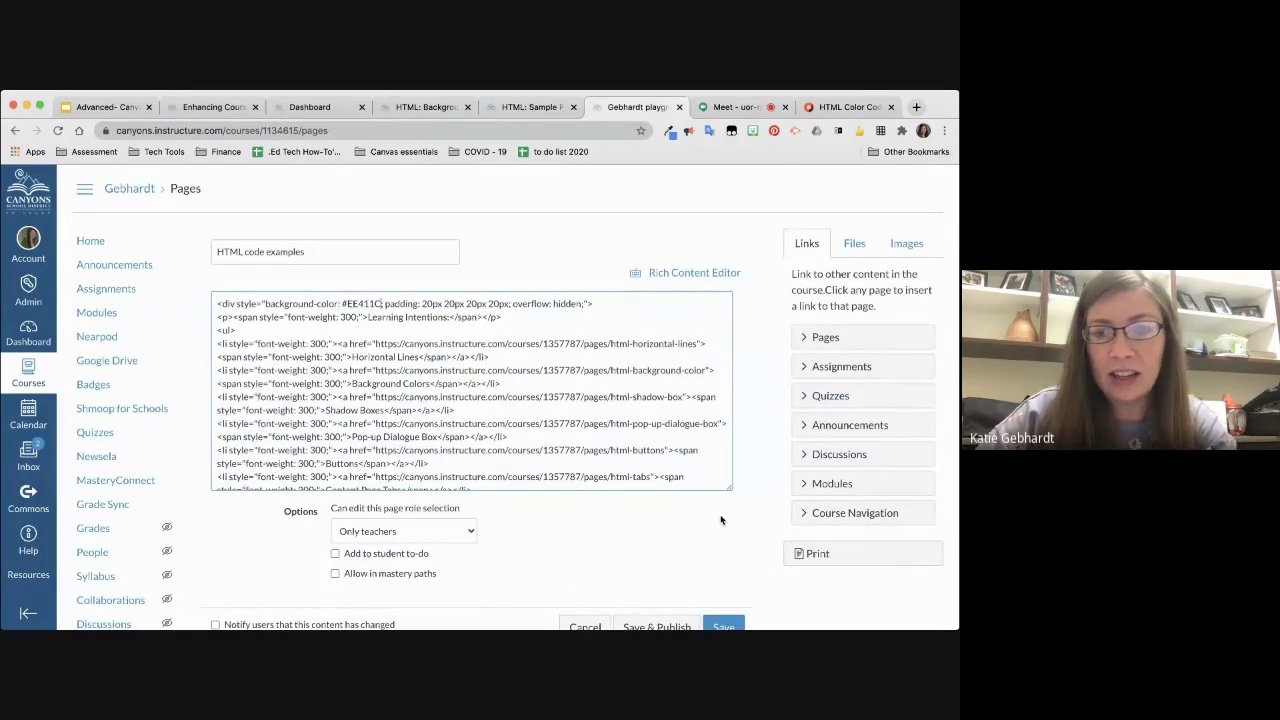
{"action": "scroll", "coordinate": [720, 520], "scroll_direction": "down", "scroll_amount": 3}
{"action": "scroll", "coordinate": [720, 500], "scroll_direction": "up", "scroll_amount": 3}
{"action": "left_click", "coordinate": [723, 273]}
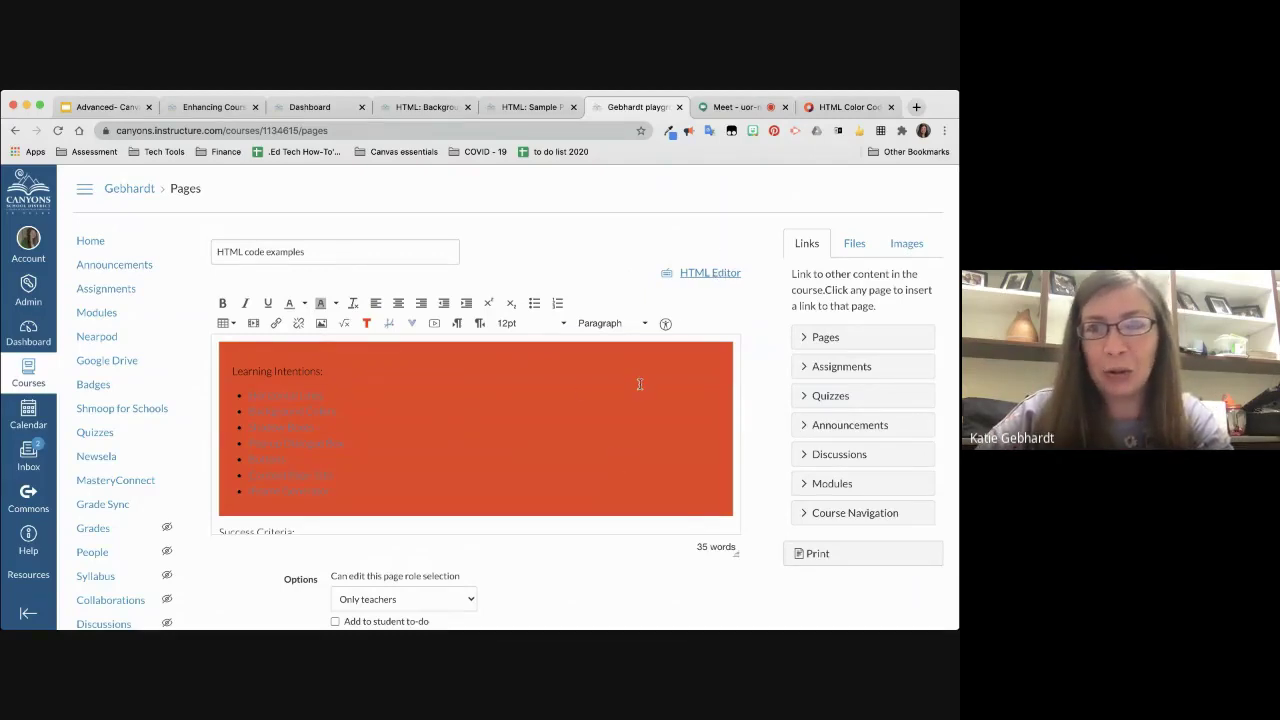
Step: Switch through the HTML Color Codes and Meet tabs back to the playground page editor
{"action": "left_click", "coordinate": [848, 107]}
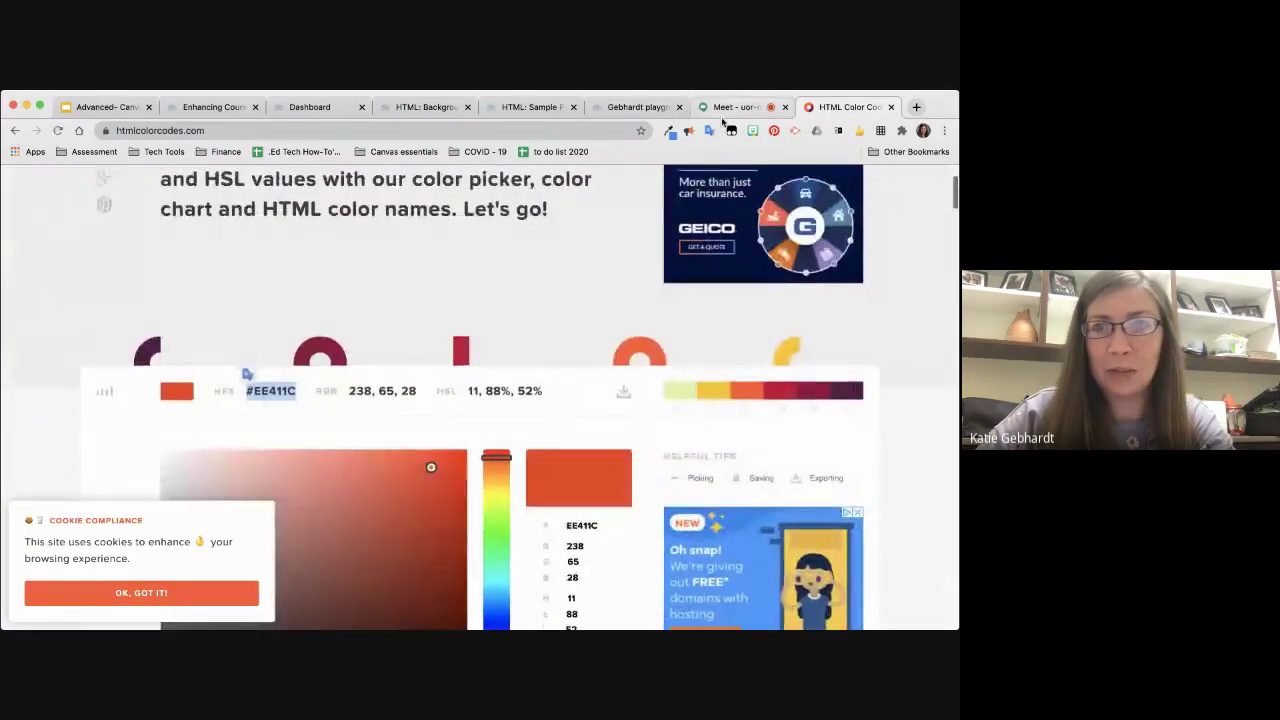
{"action": "left_click", "coordinate": [733, 107]}
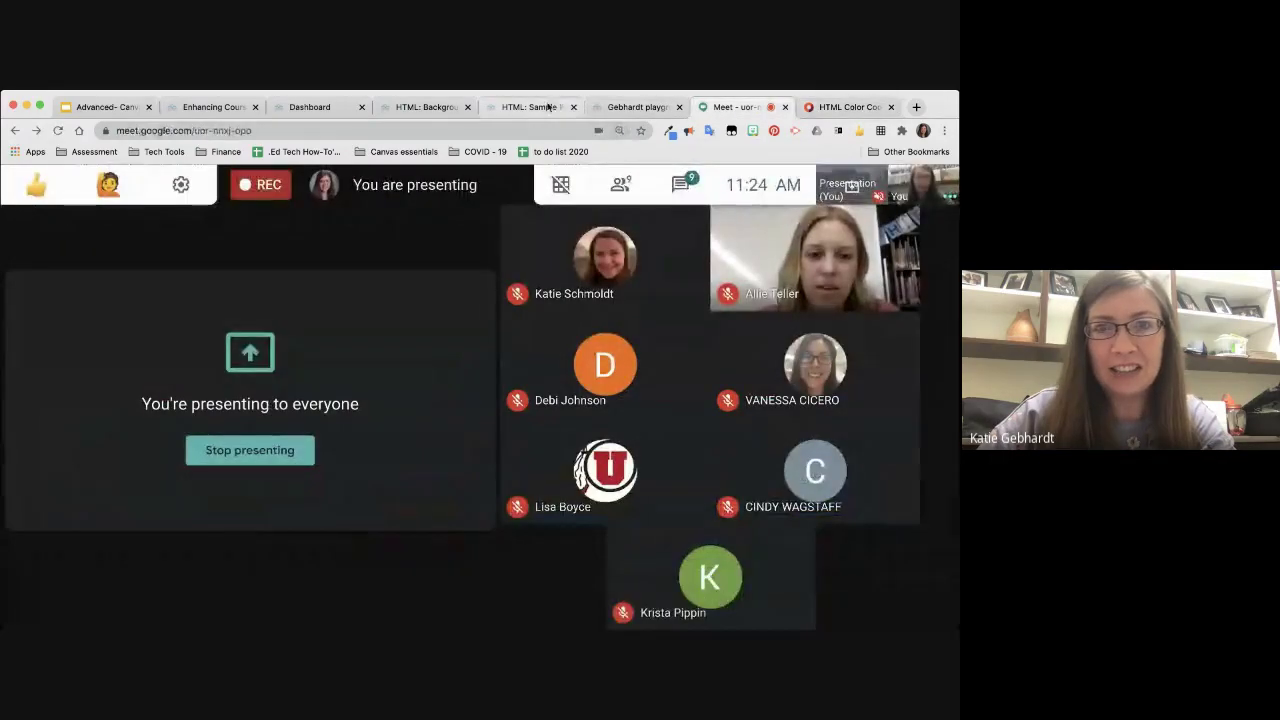
{"action": "left_click", "coordinate": [636, 107]}
{"action": "scroll", "coordinate": [488, 387], "scroll_direction": "down", "scroll_amount": 1}
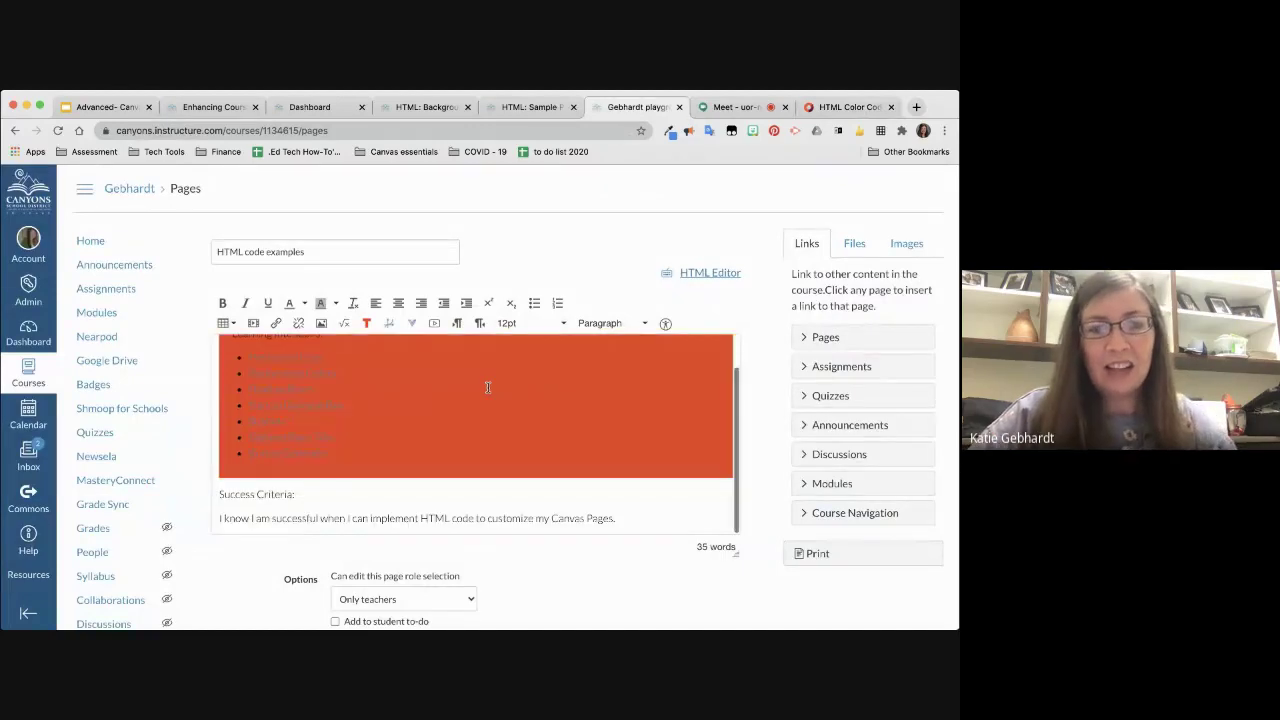
{"action": "scroll", "coordinate": [488, 387], "scroll_direction": "up", "scroll_amount": 1}
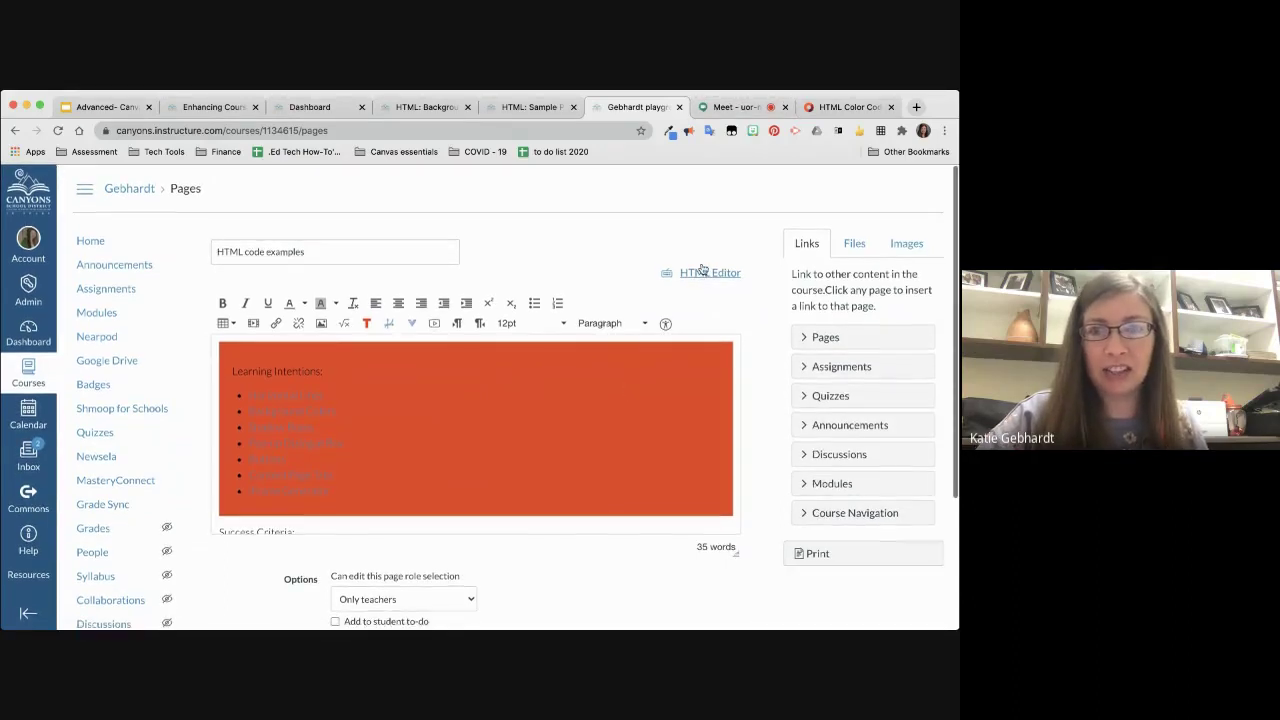
Step: From the HTML: Background Color page, go back to the Copy-and-paste HTML features table
{"action": "left_click", "coordinate": [427, 107]}
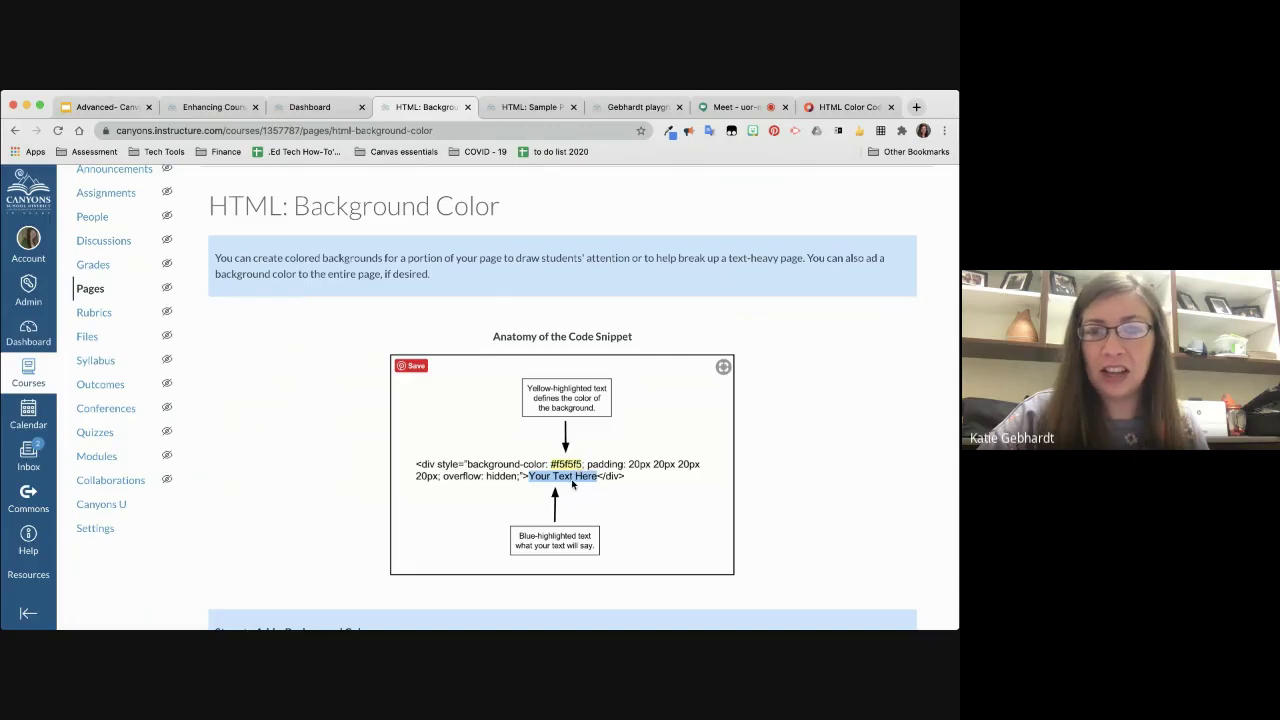
{"action": "scroll", "coordinate": [570, 482], "scroll_direction": "down", "scroll_amount": 3}
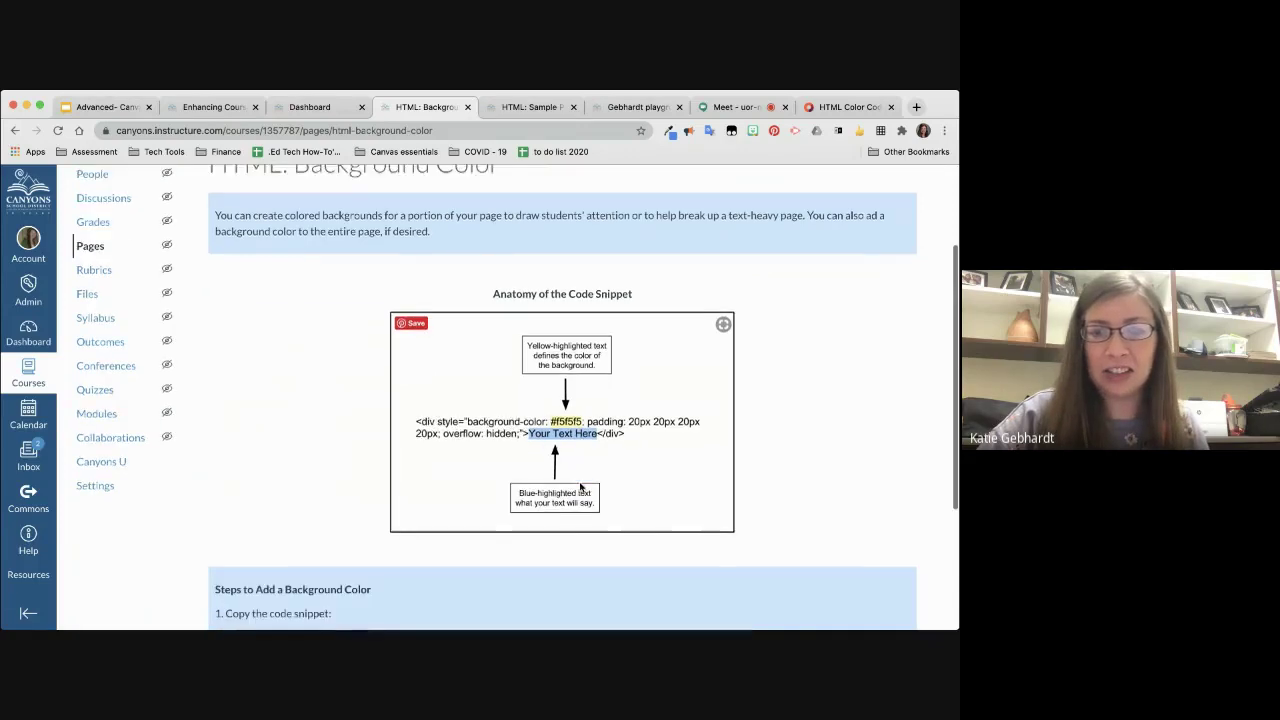
{"action": "scroll", "coordinate": [494, 308], "scroll_direction": "up", "scroll_amount": 6}
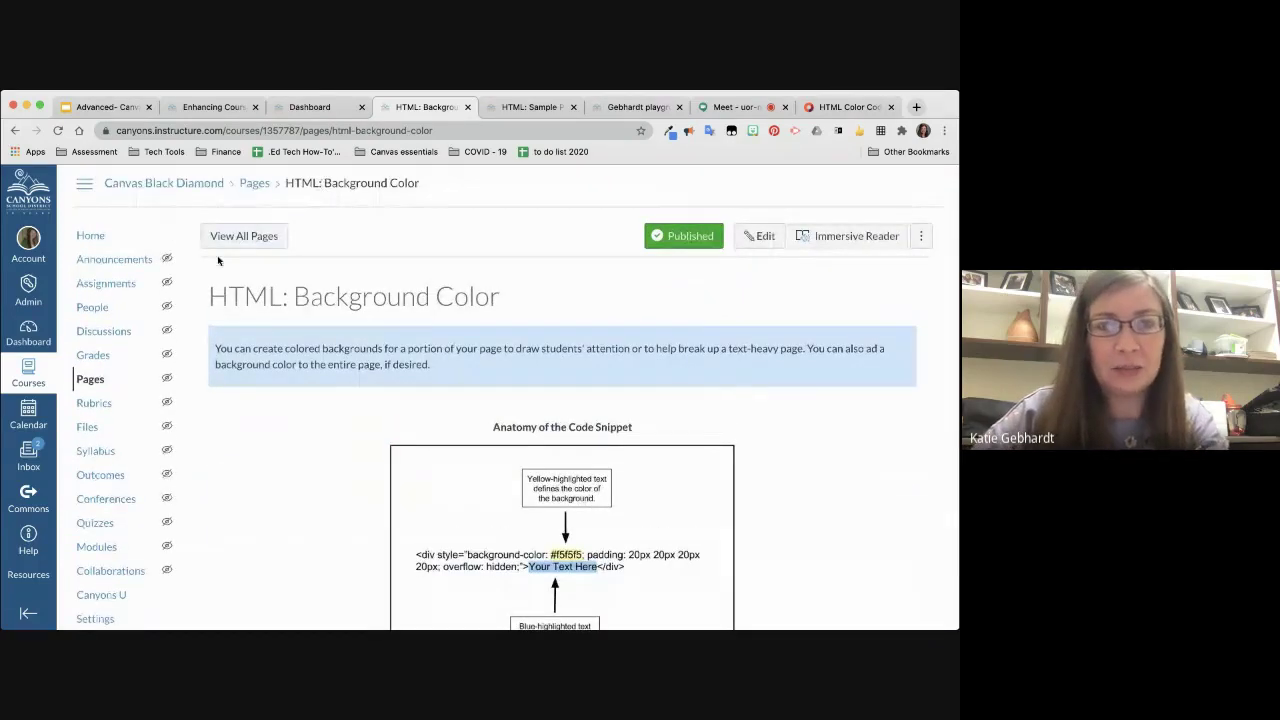
{"action": "scroll", "coordinate": [307, 452], "scroll_direction": "down", "scroll_amount": 5}
{"action": "left_click", "coordinate": [308, 596]}
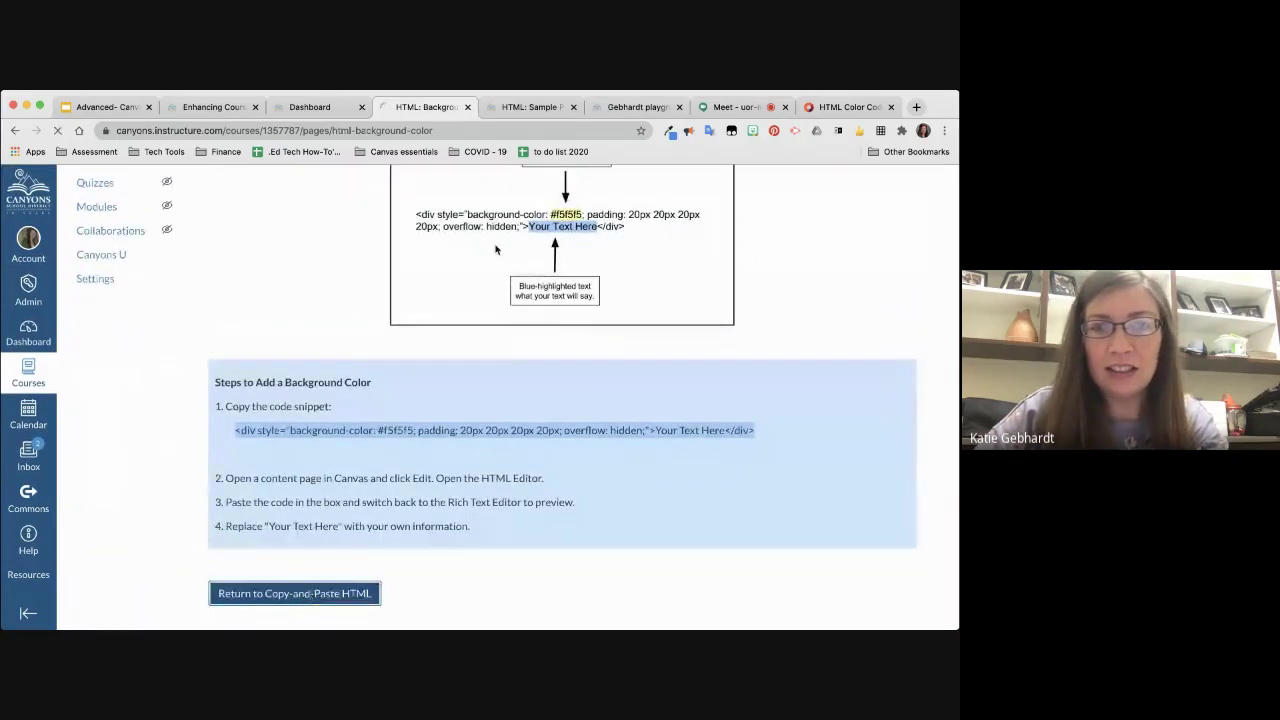
{"action": "left_click", "coordinate": [538, 343]}
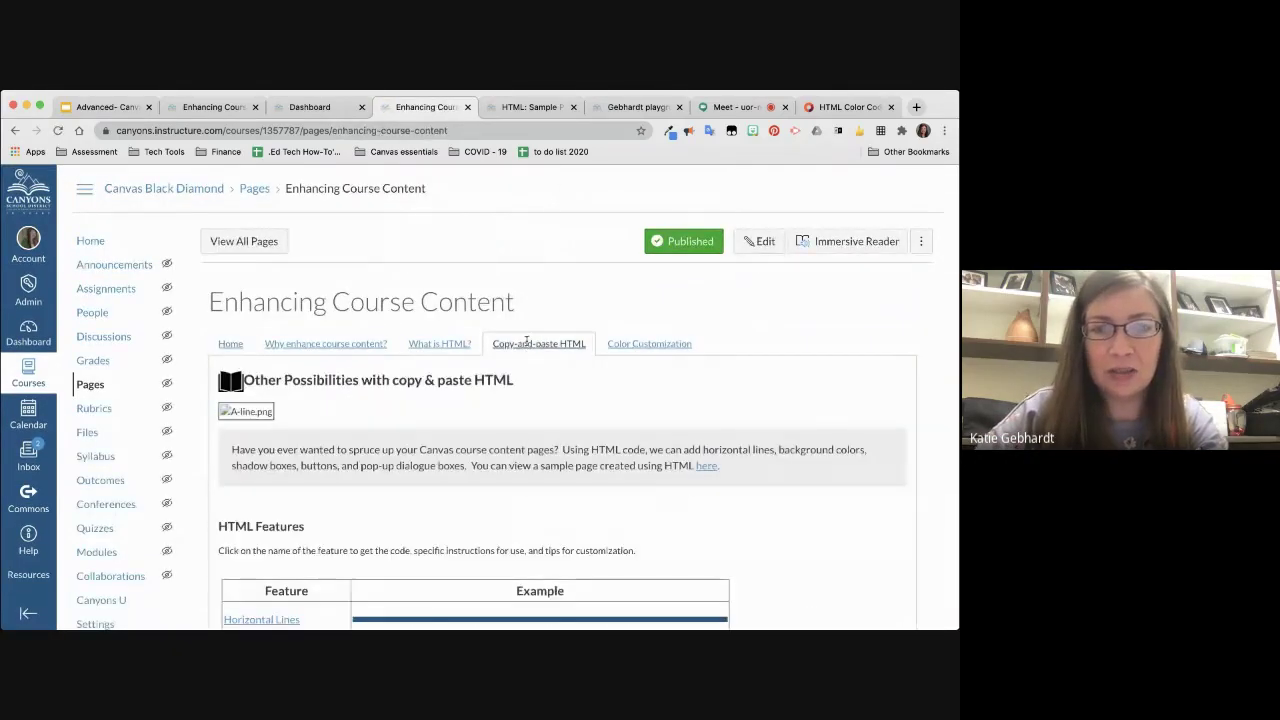
{"action": "scroll", "coordinate": [445, 460], "scroll_direction": "down", "scroll_amount": 5}
{"action": "scroll", "coordinate": [445, 460], "scroll_direction": "down", "scroll_amount": 3}
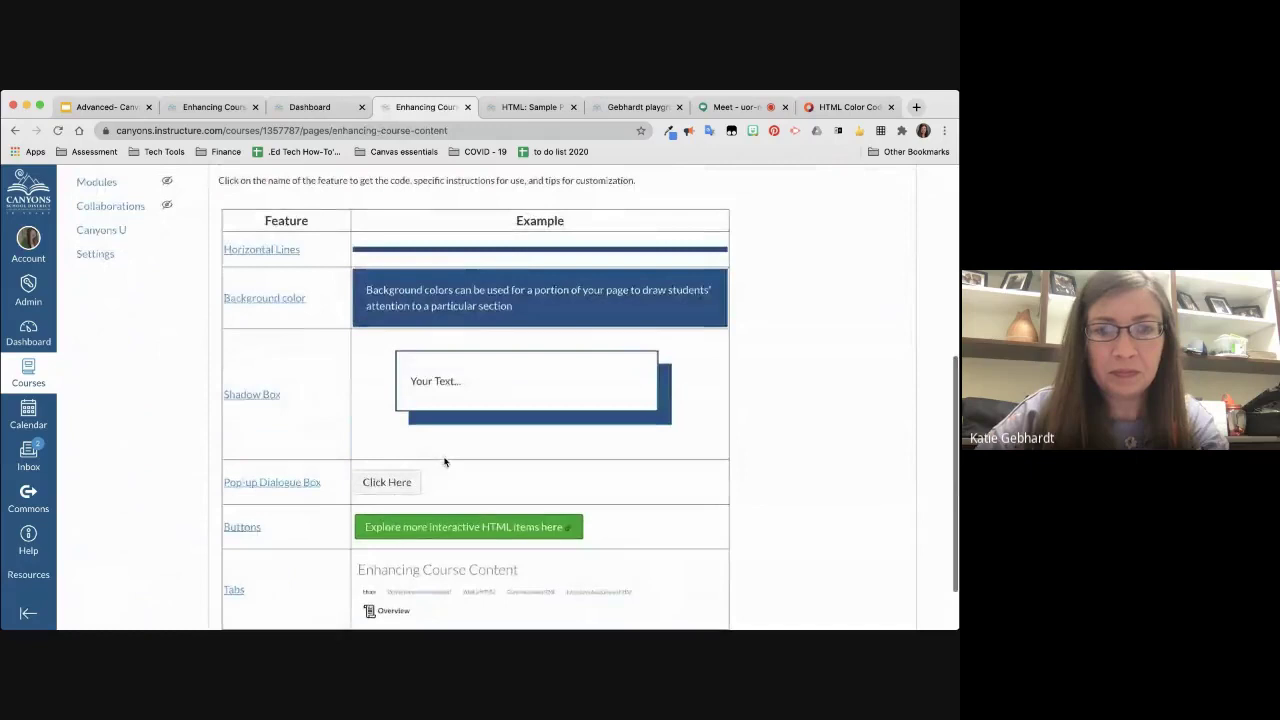
Step: Open the Shadow Box instructions and select its whole shadow box code snippet
{"action": "left_click", "coordinate": [248, 400]}
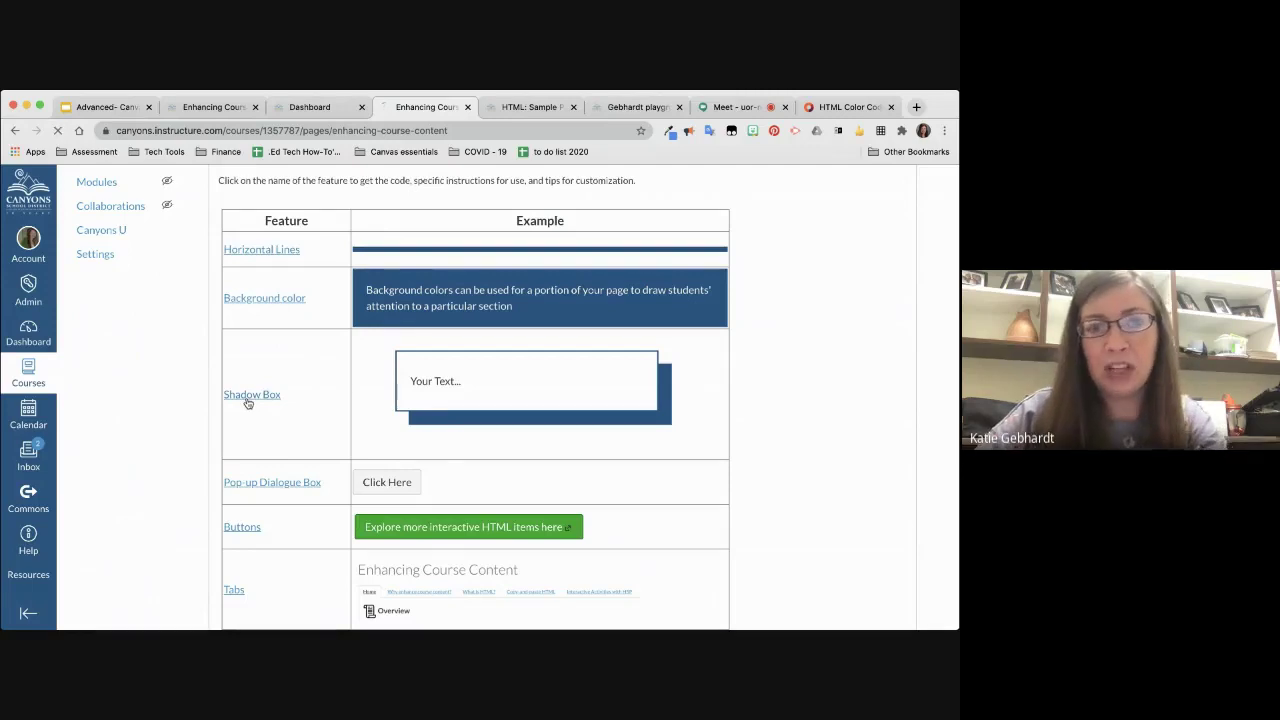
{"action": "scroll", "coordinate": [350, 396], "scroll_direction": "down", "scroll_amount": 2}
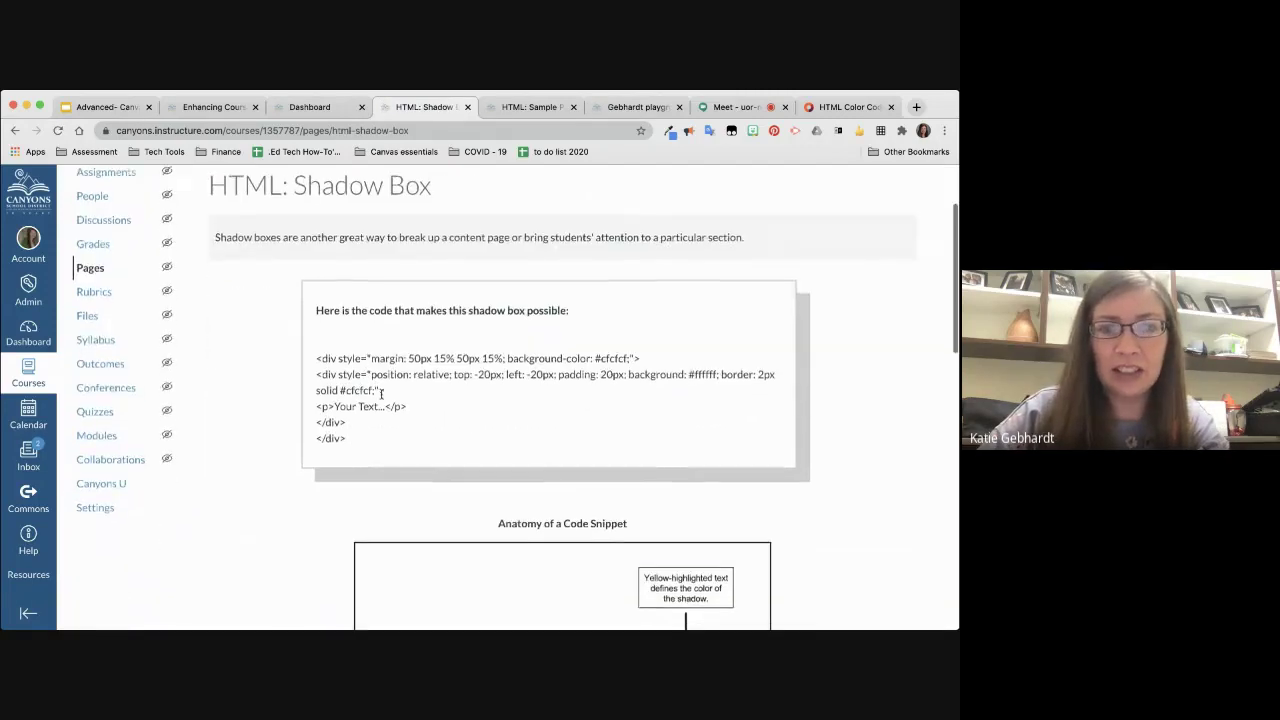
{"action": "scroll", "coordinate": [351, 477], "scroll_direction": "down", "scroll_amount": 3}
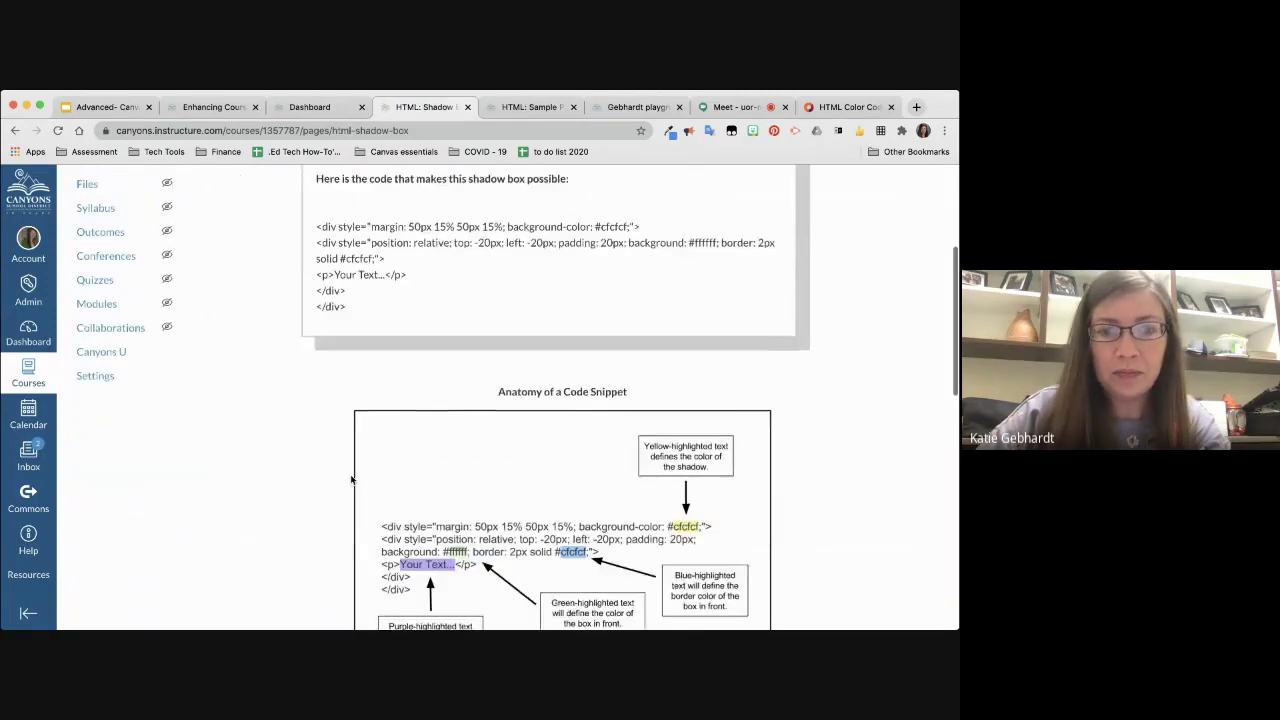
{"action": "scroll", "coordinate": [351, 477], "scroll_direction": "up", "scroll_amount": 3}
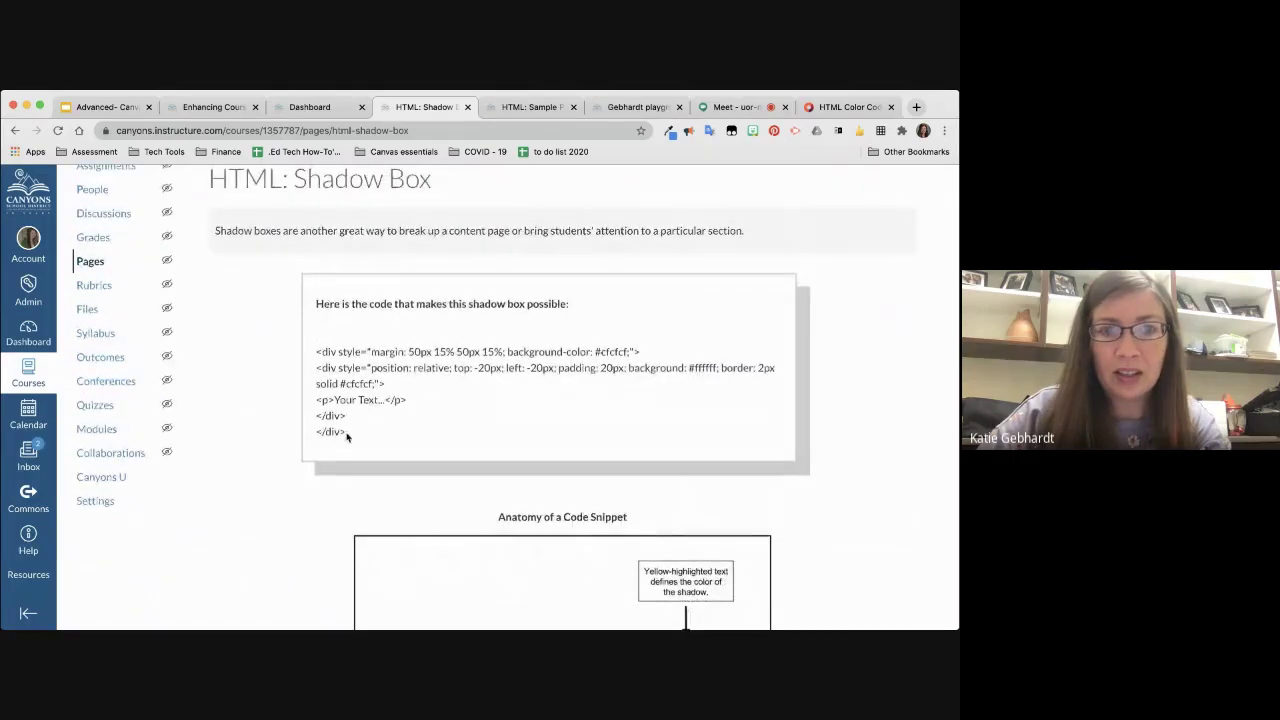
{"action": "left_click_drag", "start_coordinate": [346, 433], "coordinate": [312, 346]}
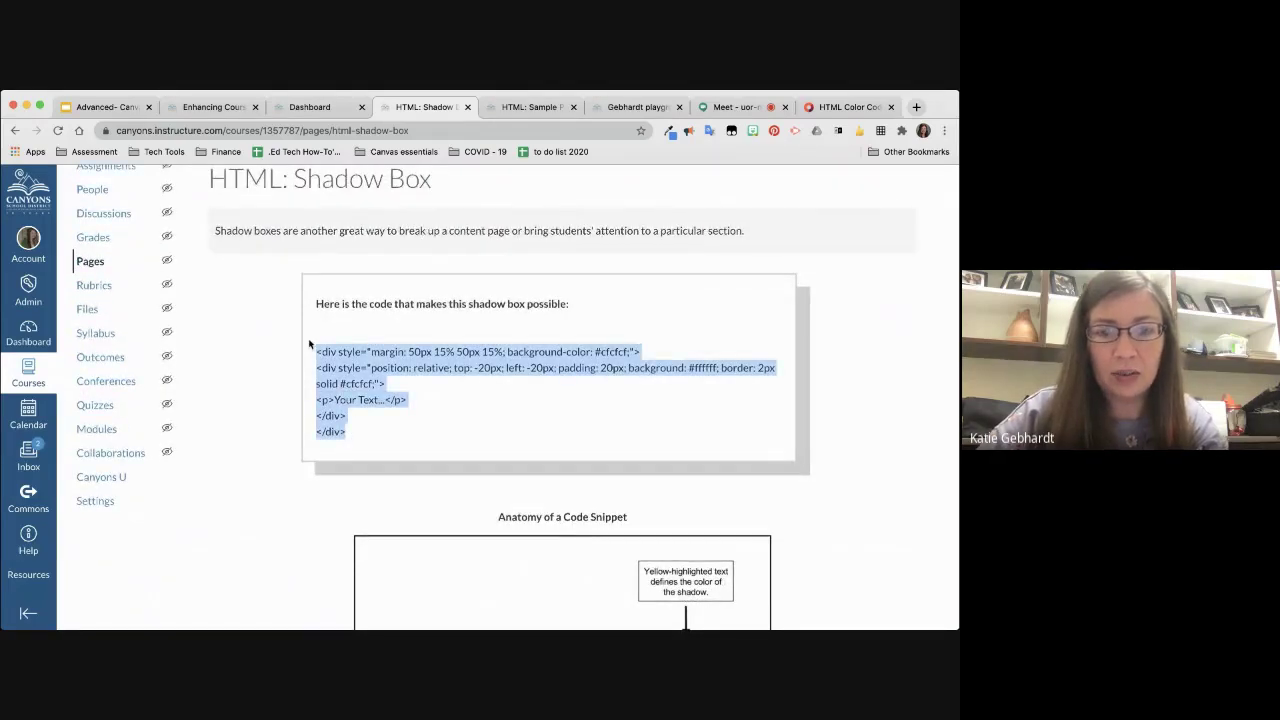
Step: Scroll through the Shadow Box page's code snippet and annotated anatomy diagram
{"action": "scroll", "coordinate": [401, 383], "scroll_direction": "down", "scroll_amount": 5}
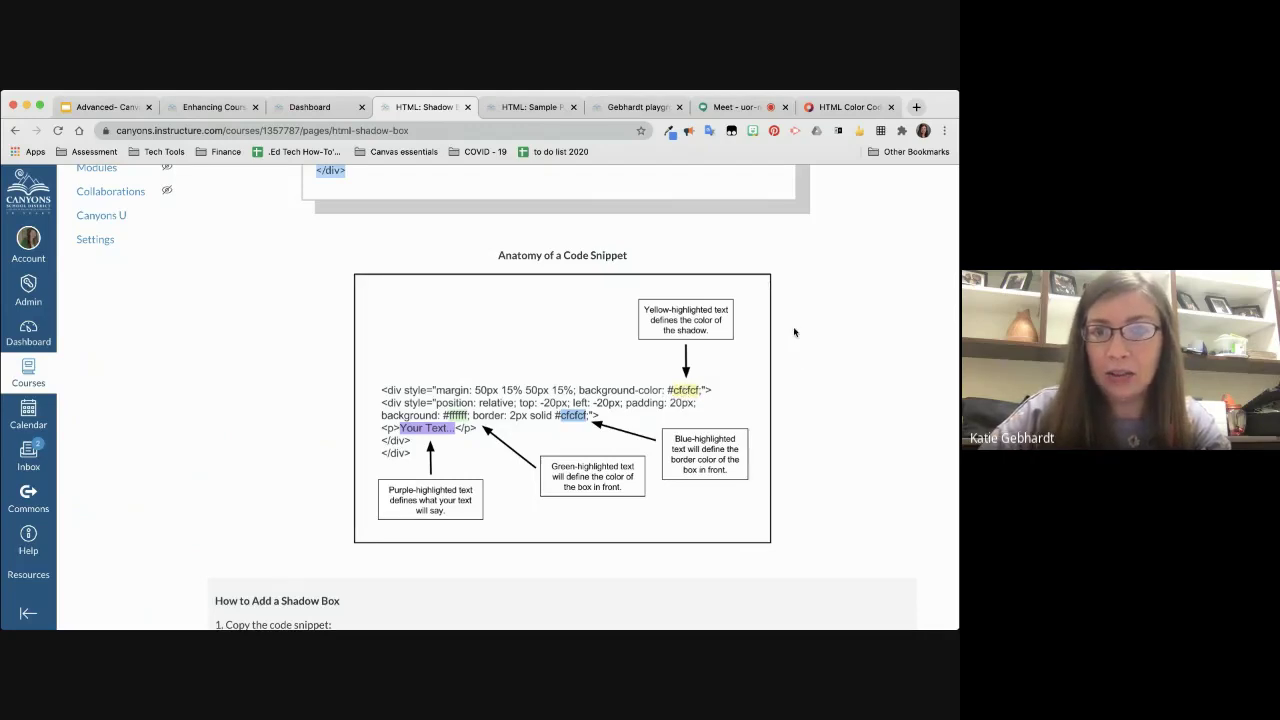
{"action": "scroll", "coordinate": [793, 326], "scroll_direction": "up", "scroll_amount": 2}
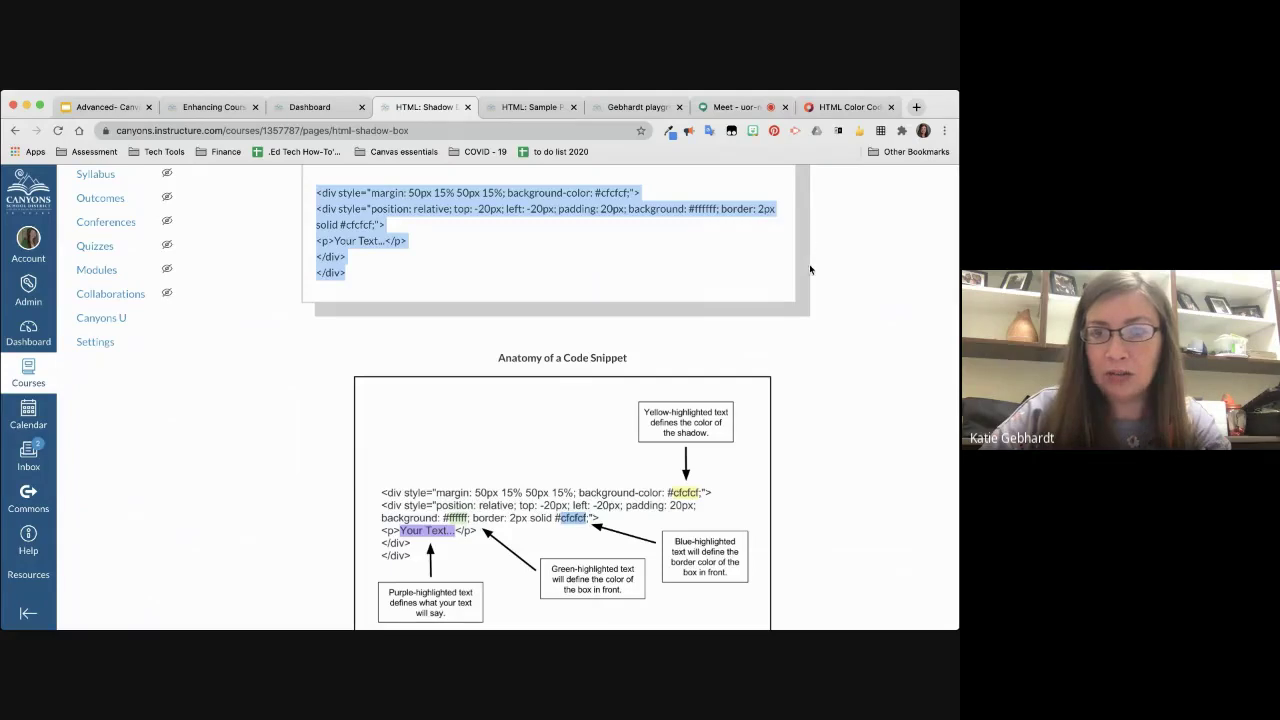
{"action": "scroll", "coordinate": [802, 332], "scroll_direction": "down", "scroll_amount": 3}
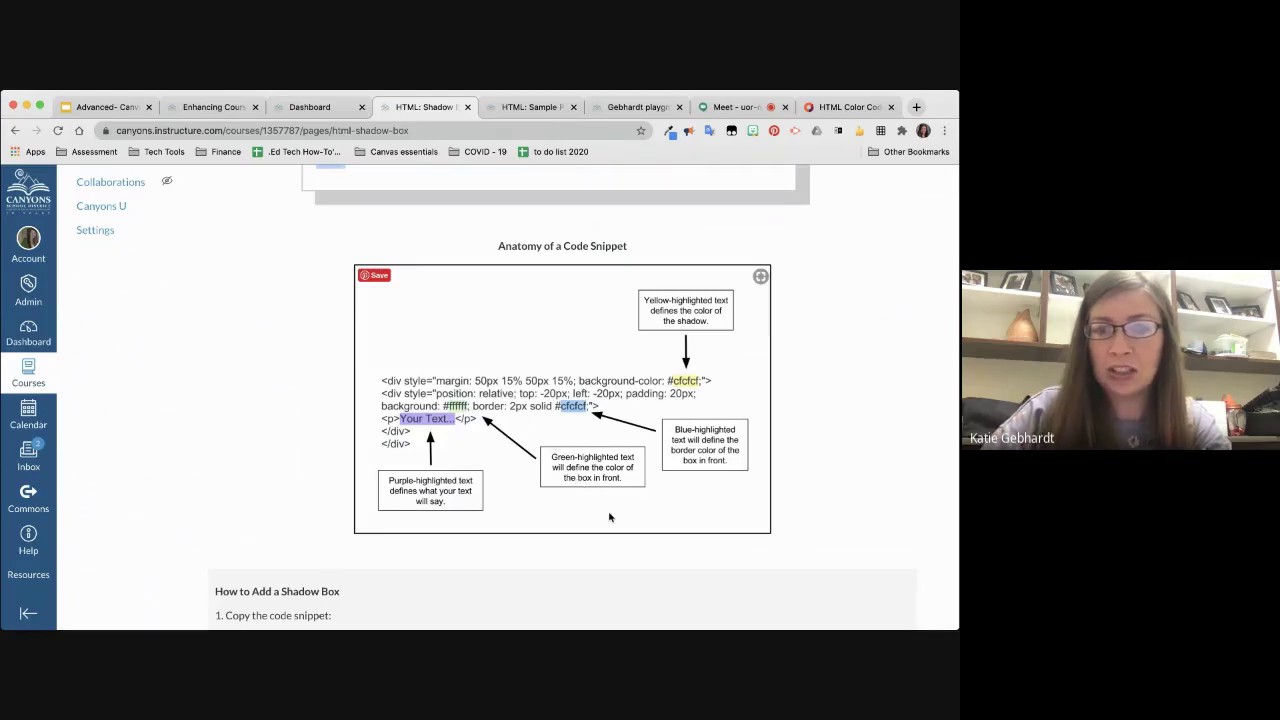
{"action": "scroll", "coordinate": [611, 517], "scroll_direction": "up", "scroll_amount": 3}
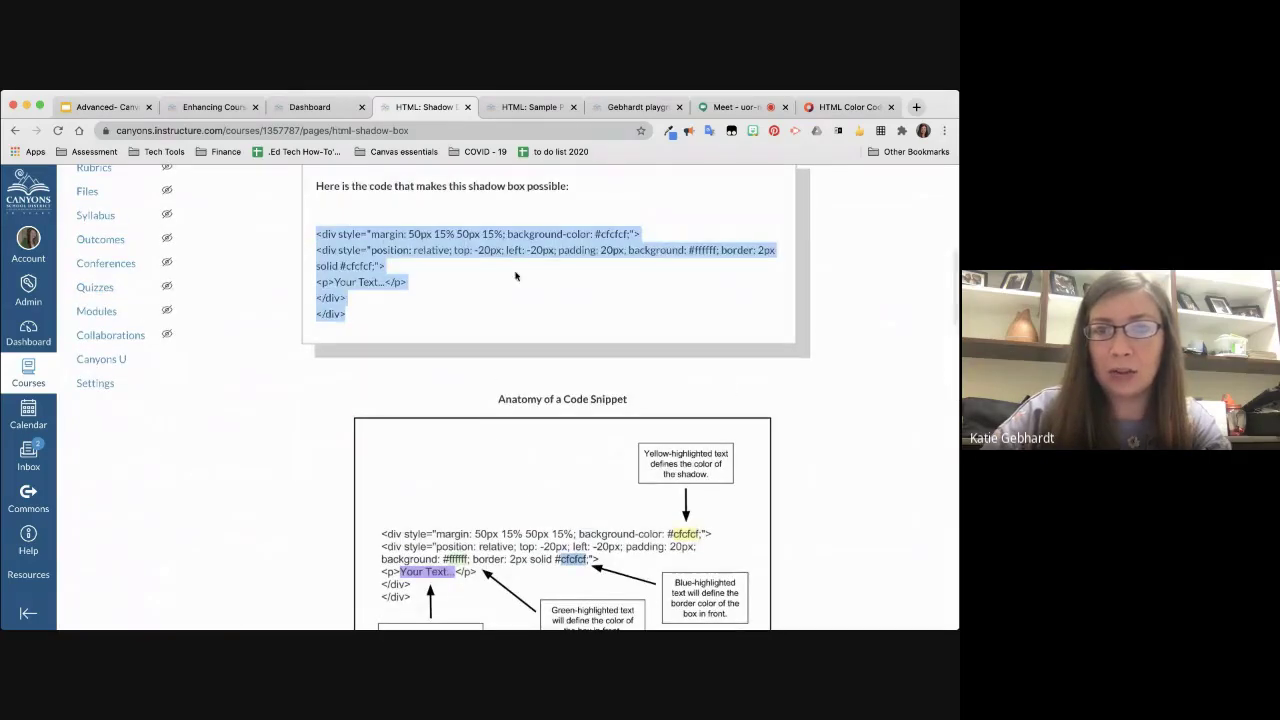
{"action": "scroll", "coordinate": [560, 229], "scroll_direction": "up", "scroll_amount": 2}
{"action": "scroll", "coordinate": [560, 237], "scroll_direction": "down", "scroll_amount": 4}
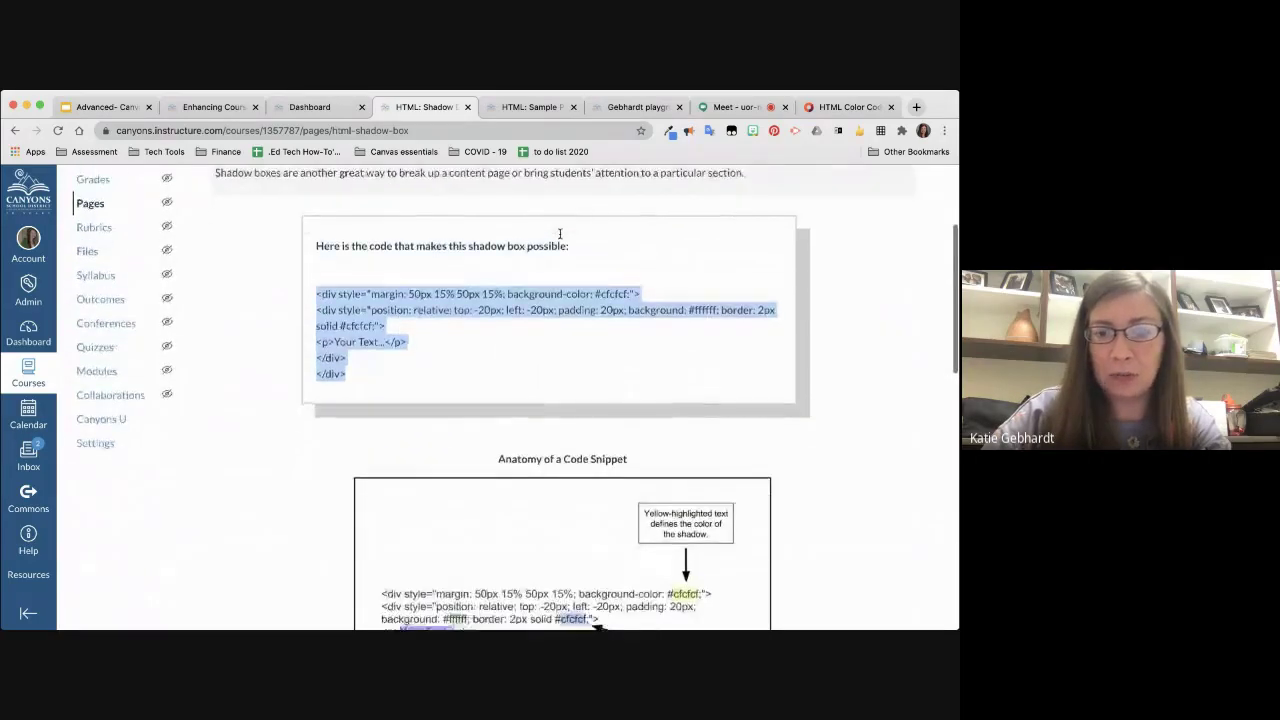
{"action": "scroll", "coordinate": [551, 346], "scroll_direction": "down", "scroll_amount": 2}
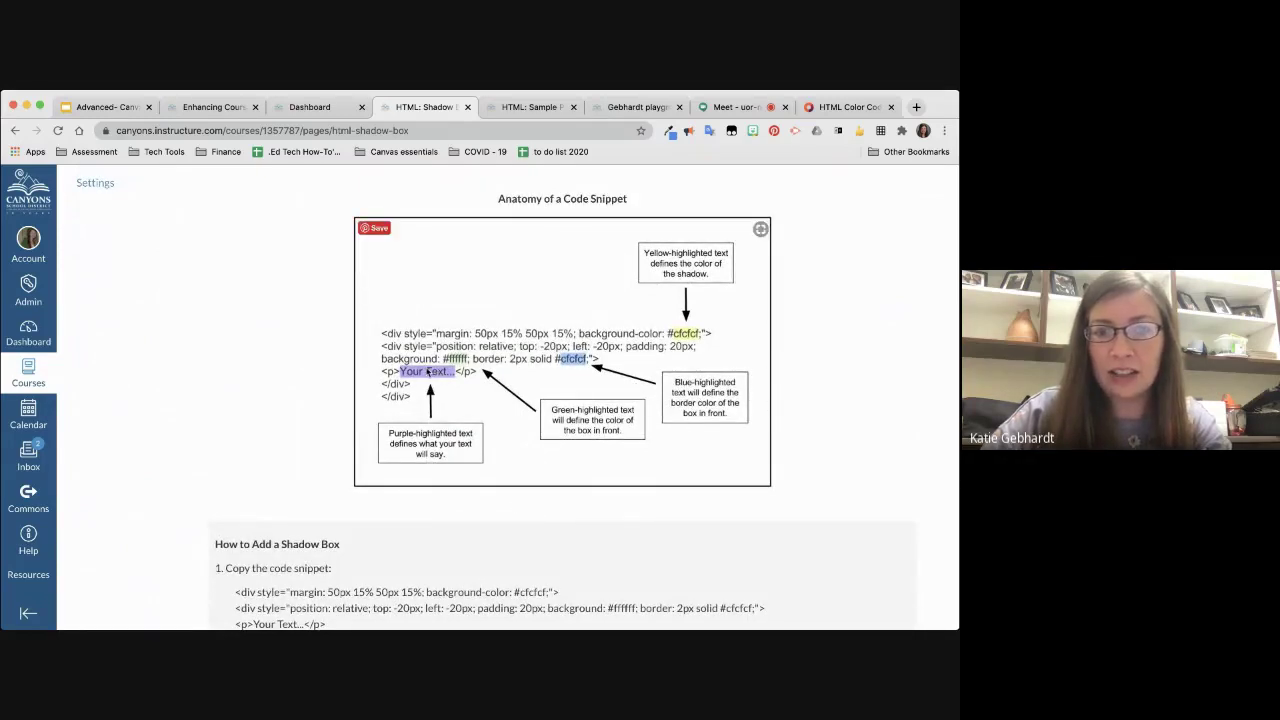
{"action": "scroll", "coordinate": [470, 380], "scroll_direction": "up", "scroll_amount": 9}
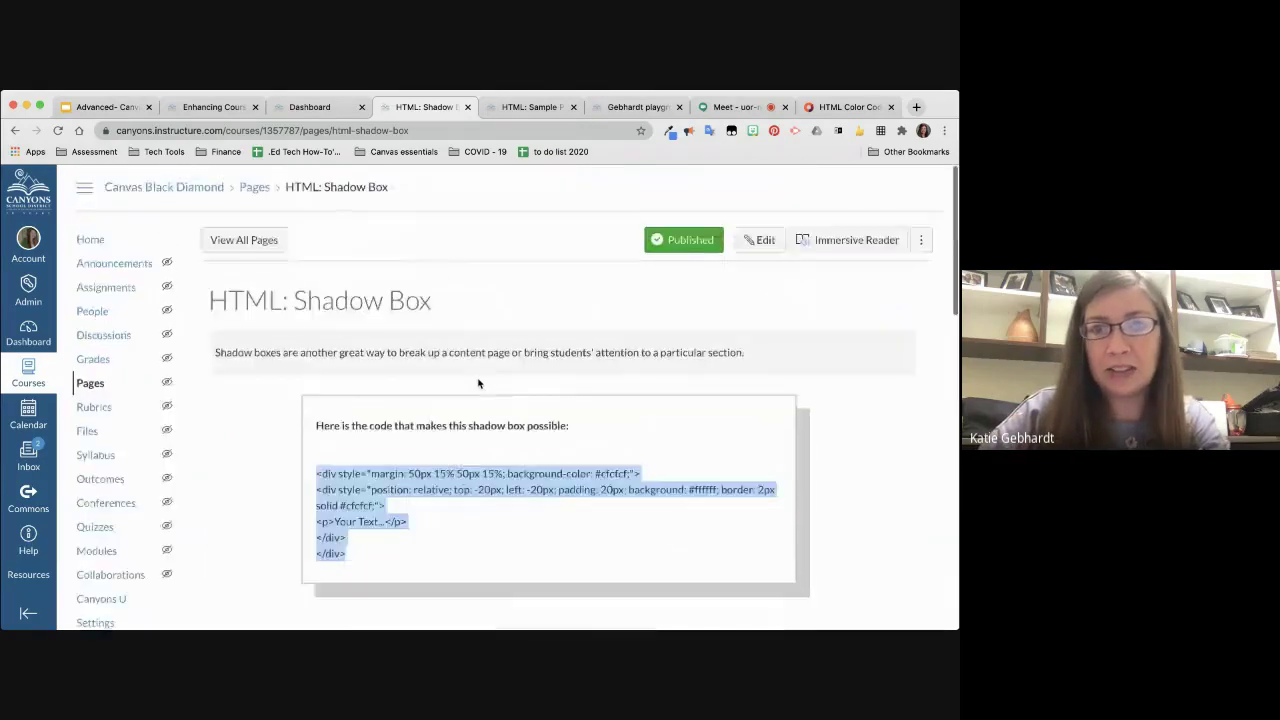
Step: On the playground page, add a line of 'xxxxxxxx' above Success Criteria
{"action": "left_click", "coordinate": [516, 107]}
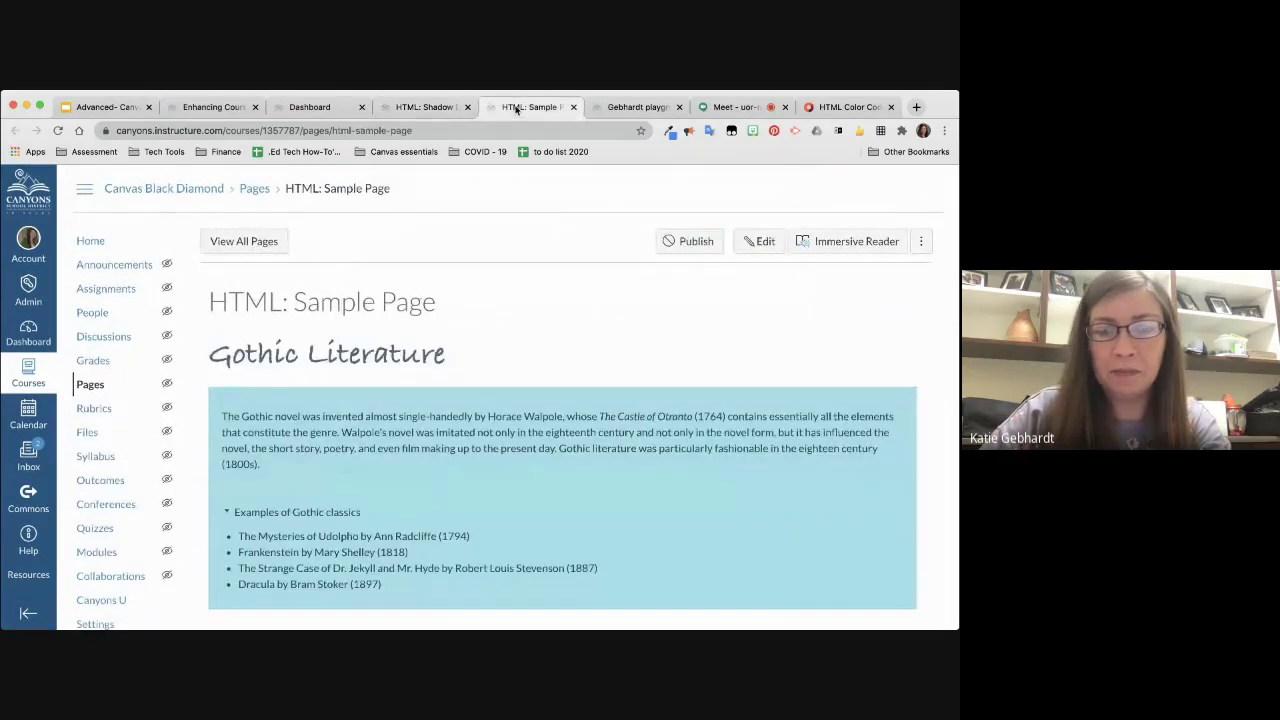
{"action": "left_click", "coordinate": [614, 110]}
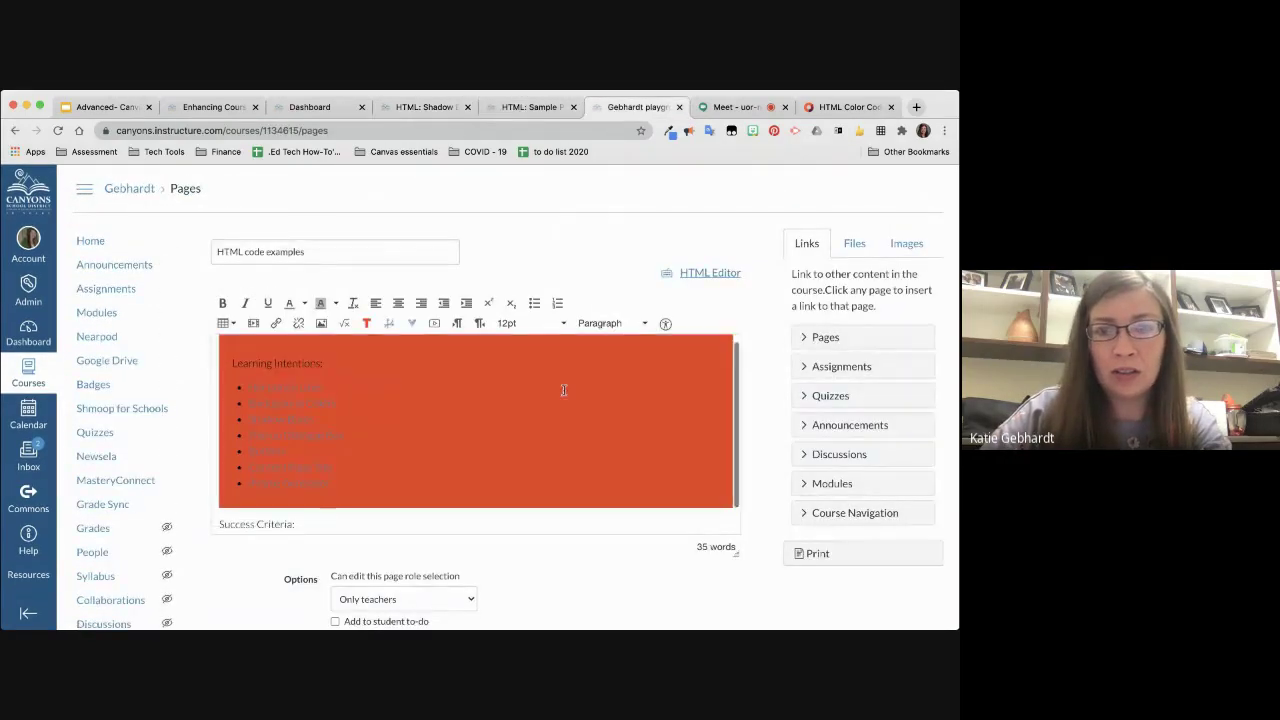
{"action": "scroll", "coordinate": [563, 390], "scroll_direction": "down", "scroll_amount": 1}
{"action": "left_click", "coordinate": [222, 494]}
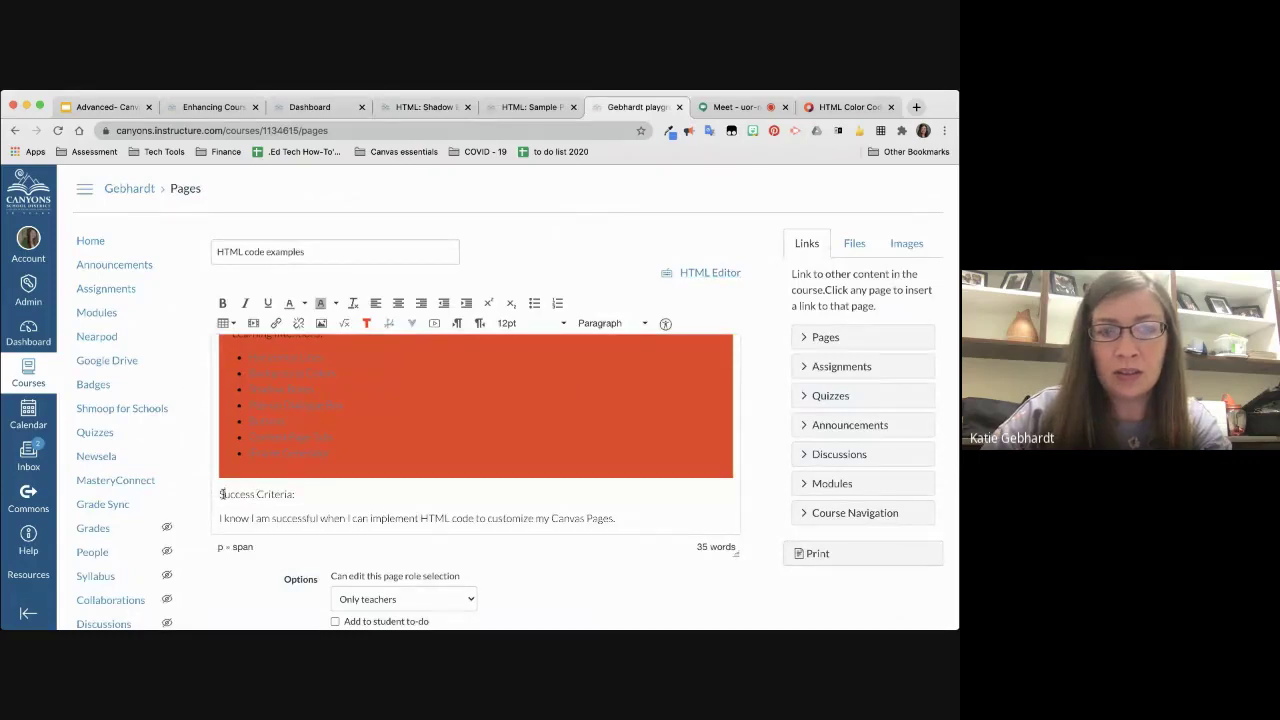
{"action": "key", "text": "Return"}
{"action": "key", "text": "Return"}
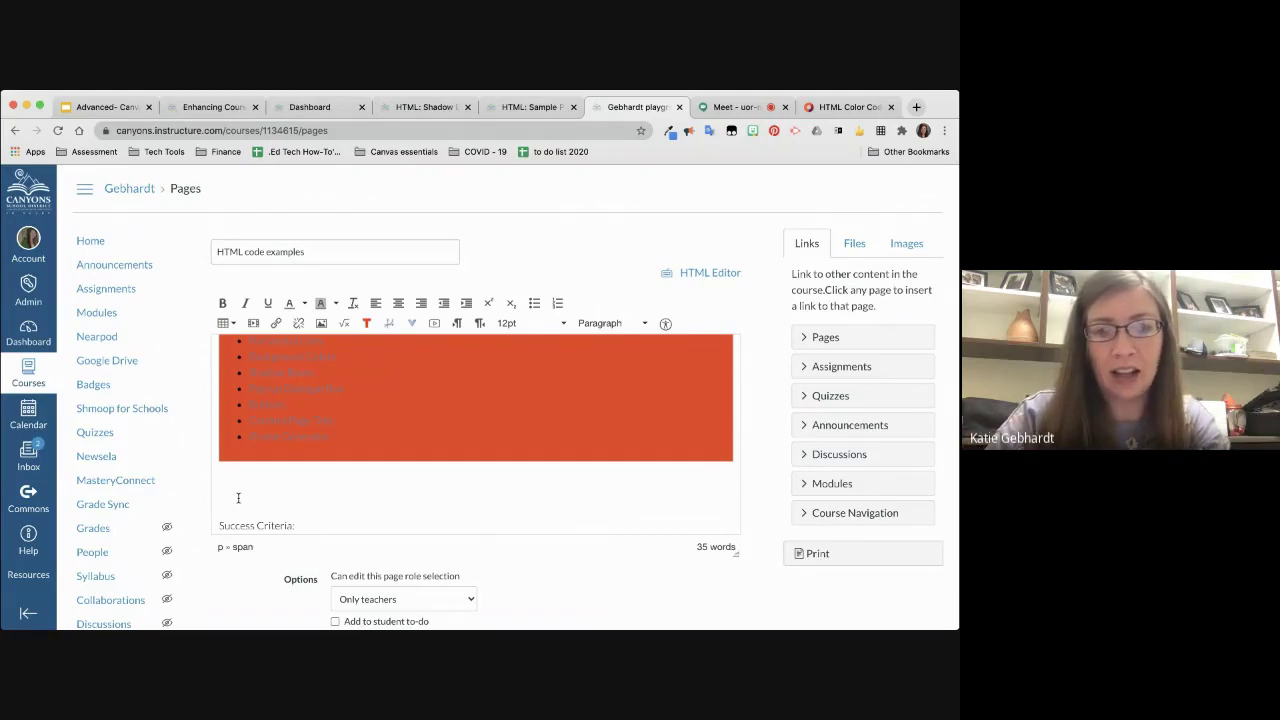
{"action": "type", "text": "xxxxxxxx"}
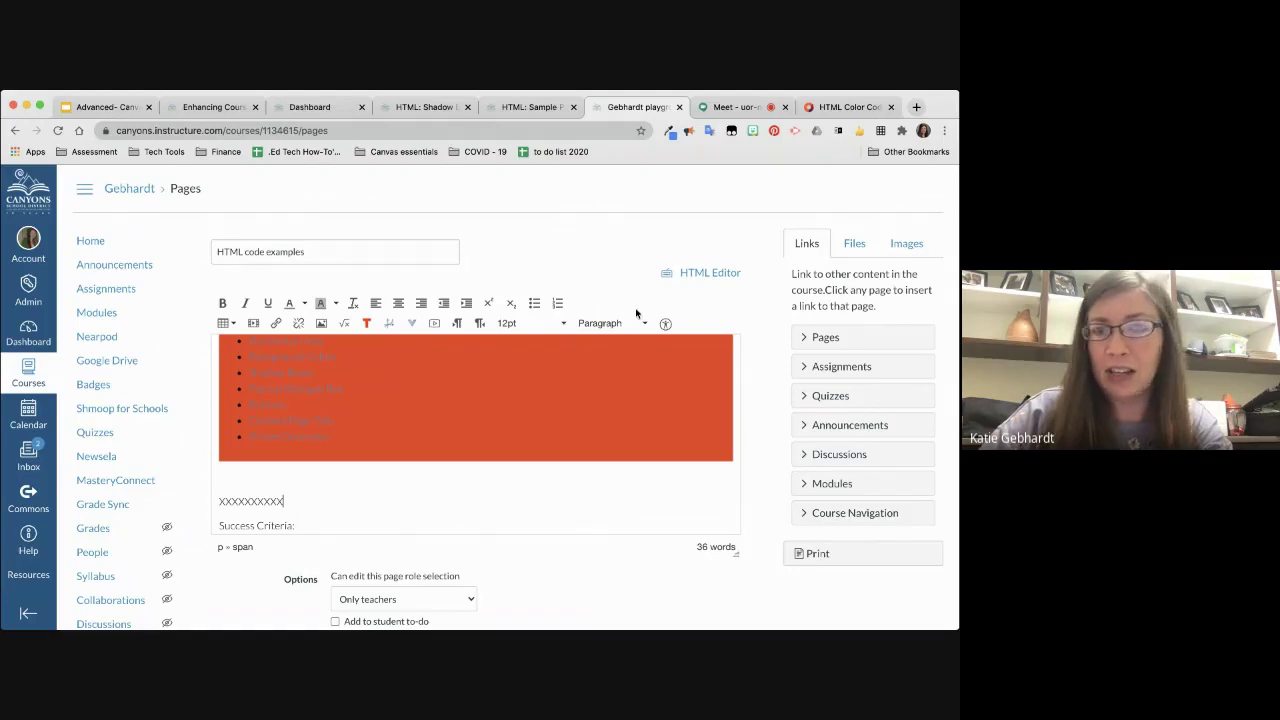
Step: Paste the shadow box code after the Xs paragraph in the HTML Editor and preview it
{"action": "left_click", "coordinate": [688, 274]}
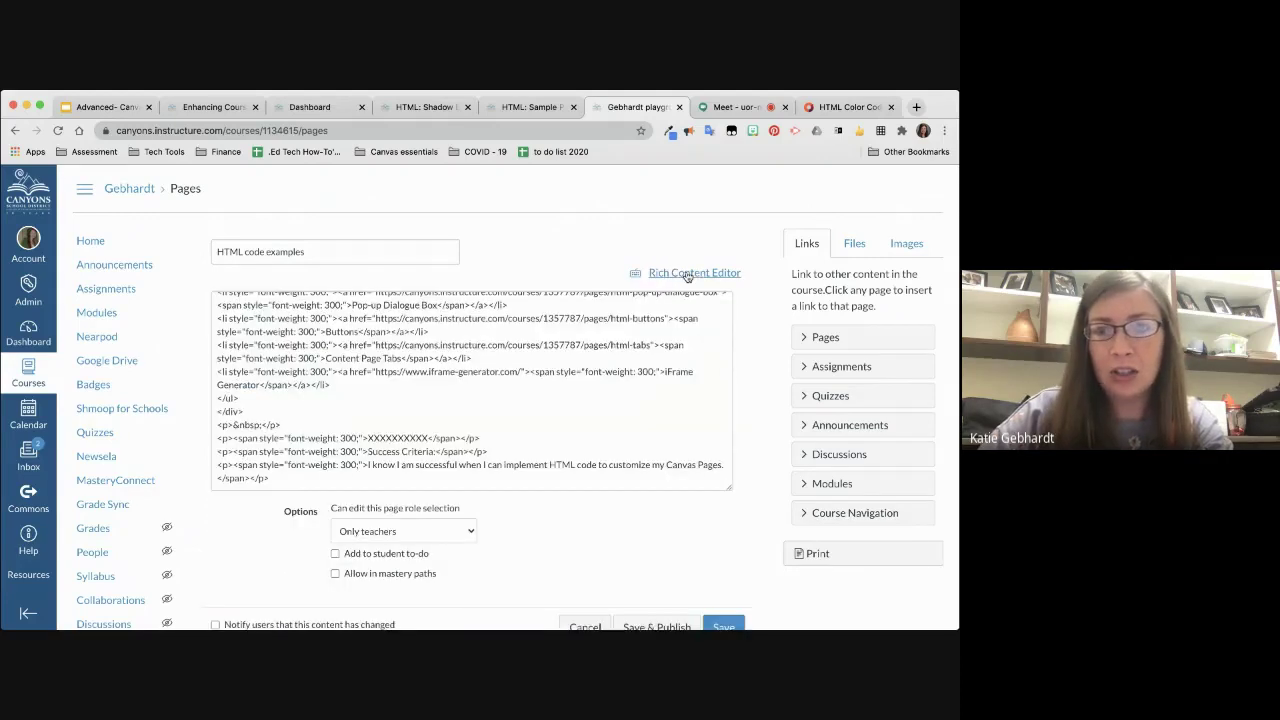
{"action": "left_click", "coordinate": [431, 438]}
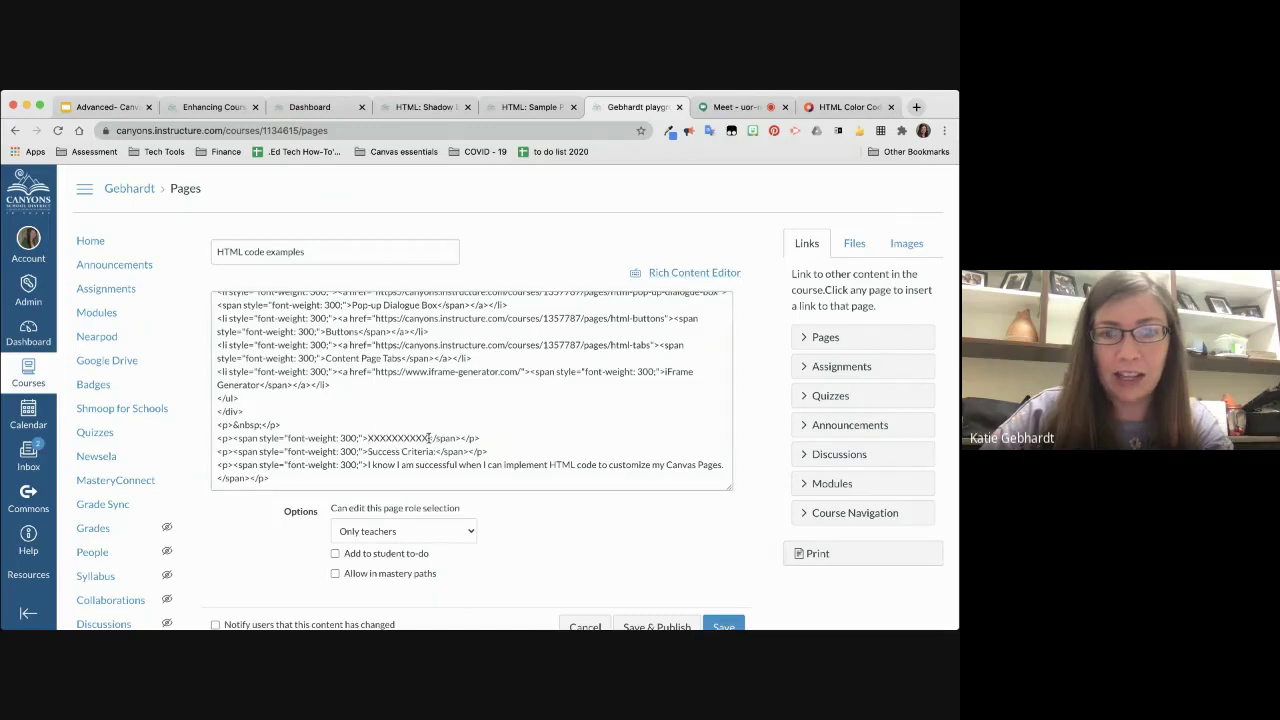
{"action": "left_click", "coordinate": [503, 440]}
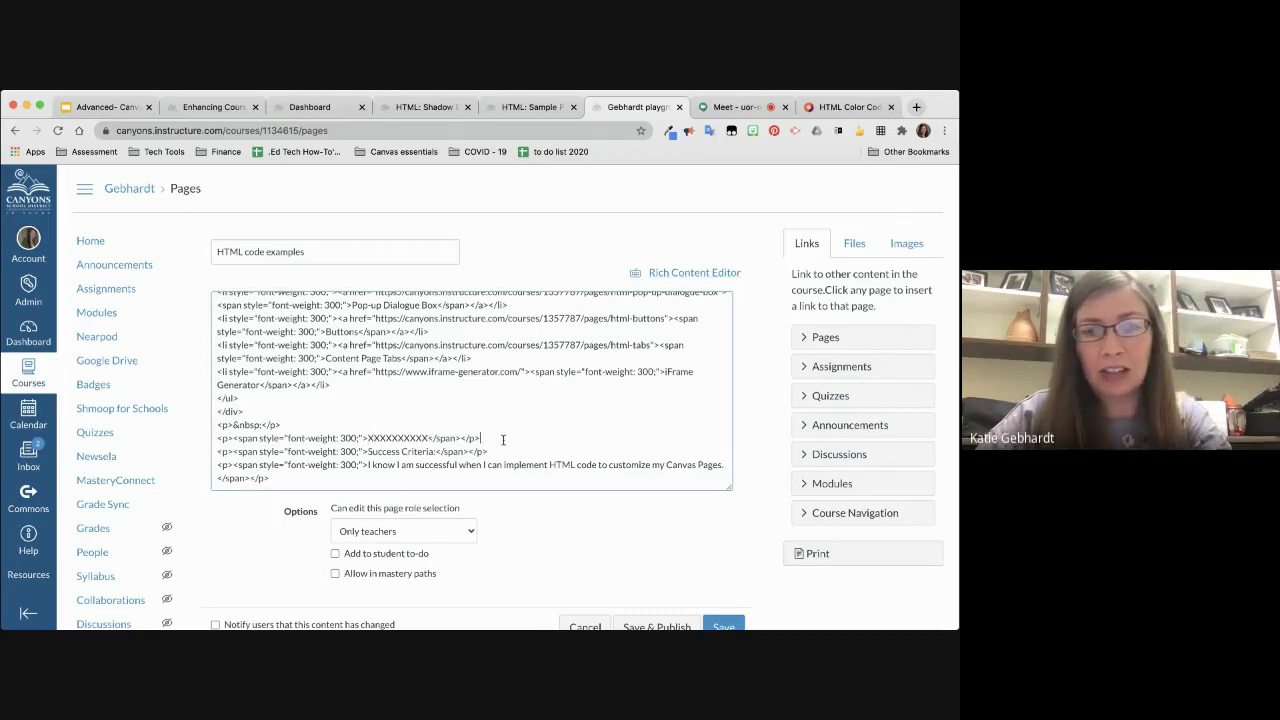
{"action": "type", "text": "<div style=\"margin: 50px 15% 50px 15%; background-color: #cfcfcf;\"> <div style=\"position: relative; top: -20px; left: -20px; padding: 20px; background: #ffffff; border: 2px solid #cfcfcf;\"> <p>Your Text...</p> </div> </div>"}
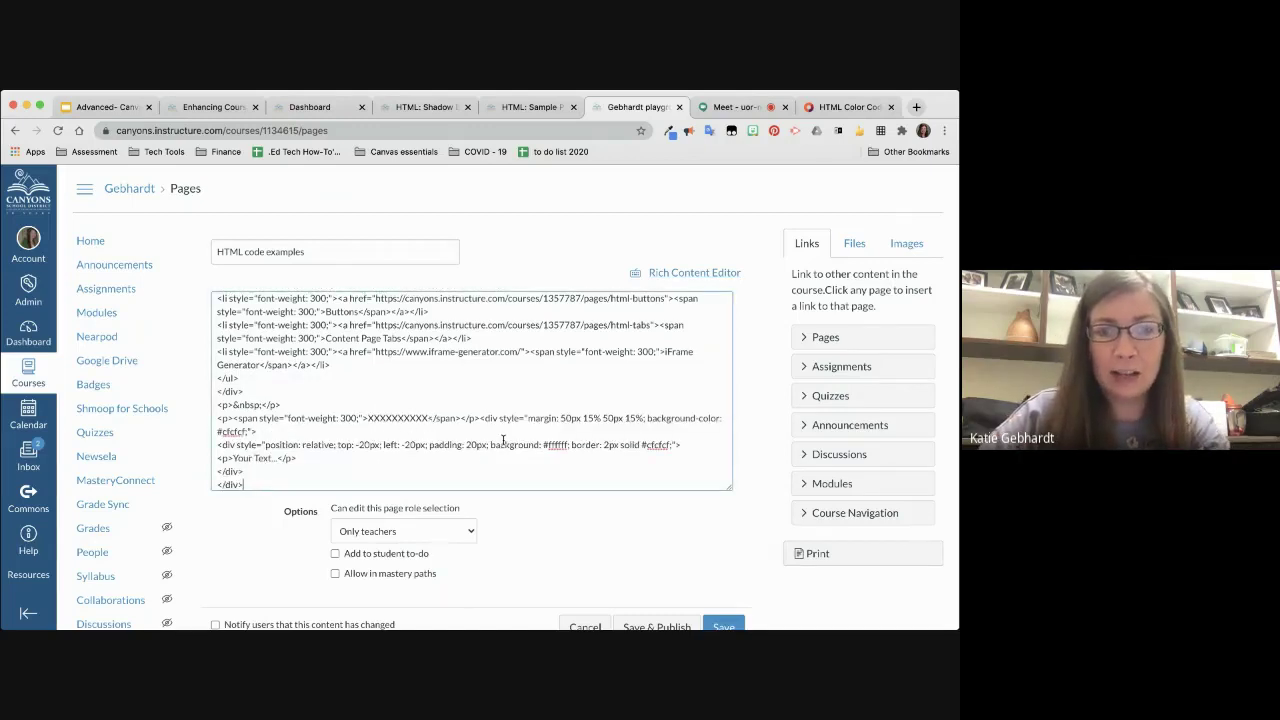
{"action": "scroll", "coordinate": [385, 456], "scroll_direction": "down", "scroll_amount": 2}
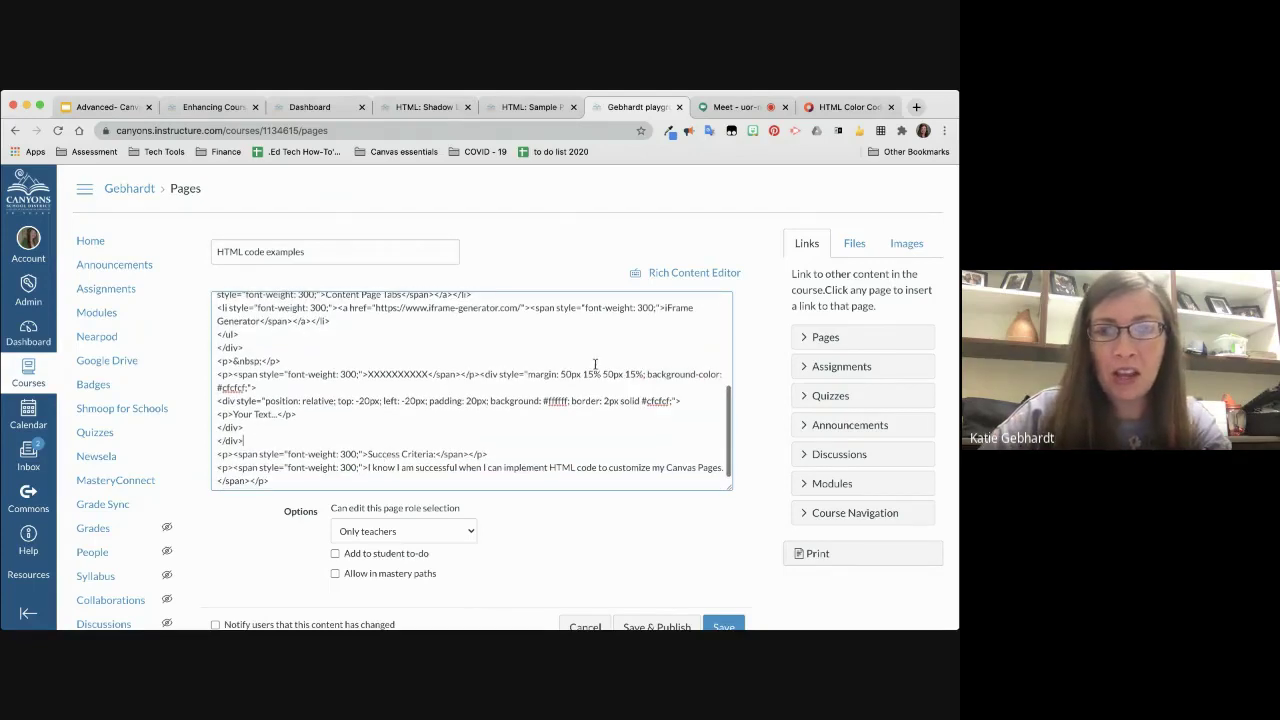
{"action": "left_click", "coordinate": [678, 276]}
{"action": "scroll", "coordinate": [544, 472], "scroll_direction": "down", "scroll_amount": 5}
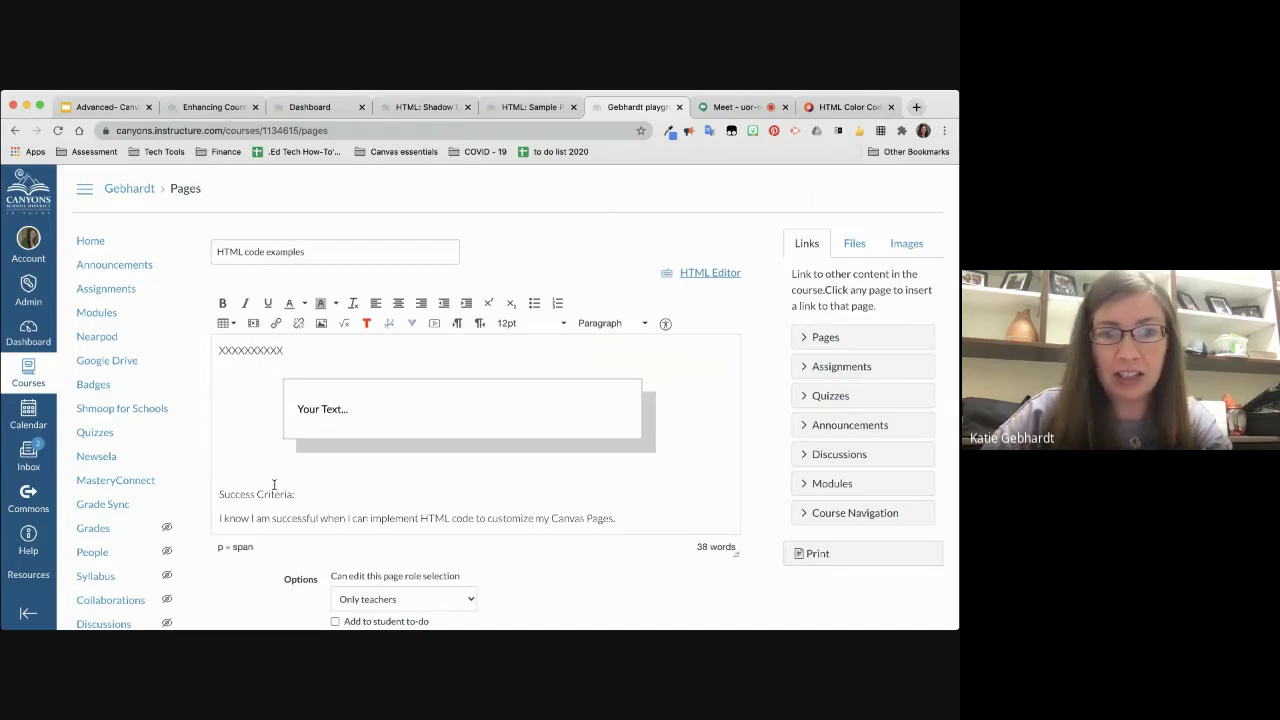
Step: Copy the Success Criteria heading and sentence and paste them over 'Your Text...' in the shadow box
{"action": "left_click", "coordinate": [323, 410]}
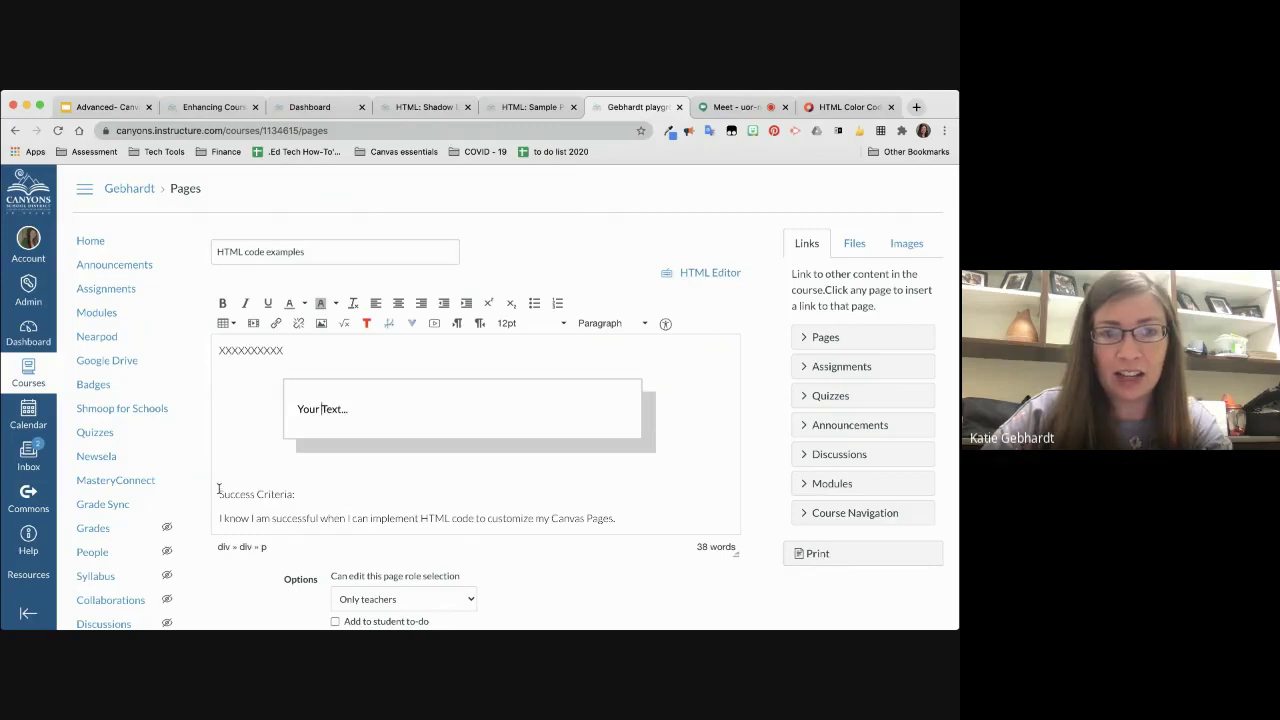
{"action": "left_click_drag", "start_coordinate": [219, 493], "coordinate": [616, 532]}
{"action": "key", "text": "ctrl+c"}
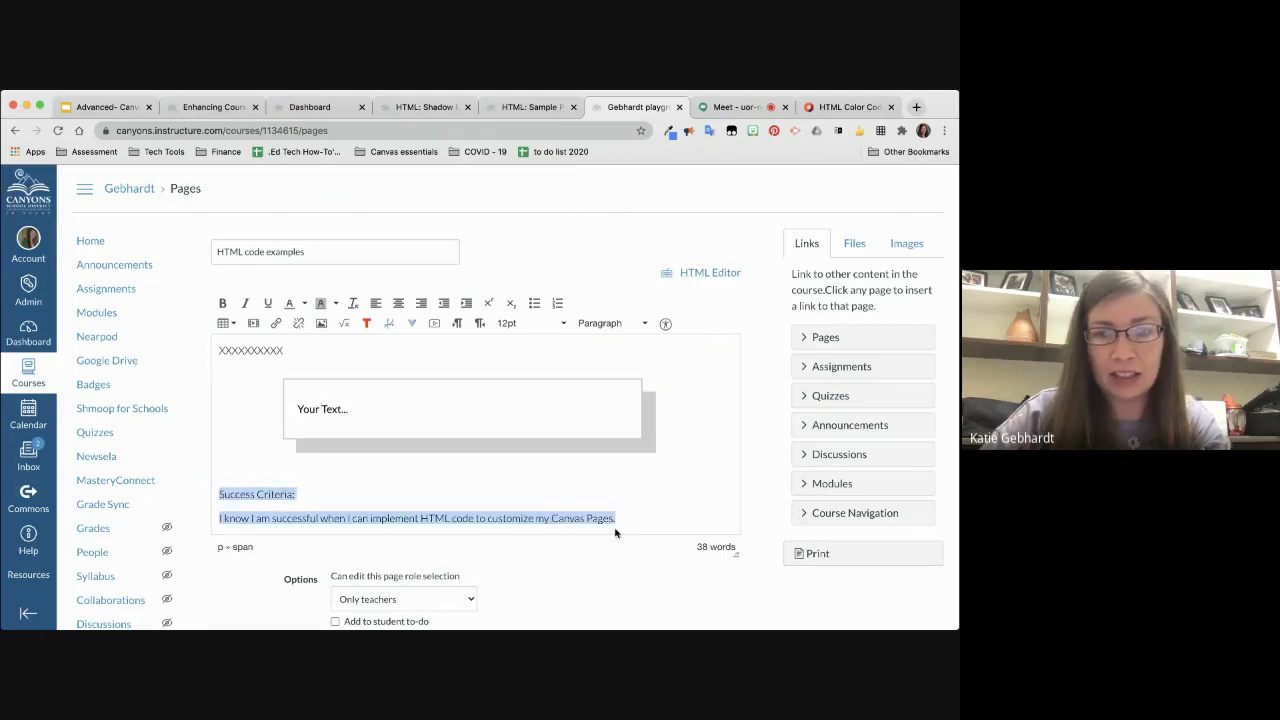
{"action": "left_click", "coordinate": [347, 408]}
{"action": "left_click_drag", "start_coordinate": [347, 408], "coordinate": [298, 409]}
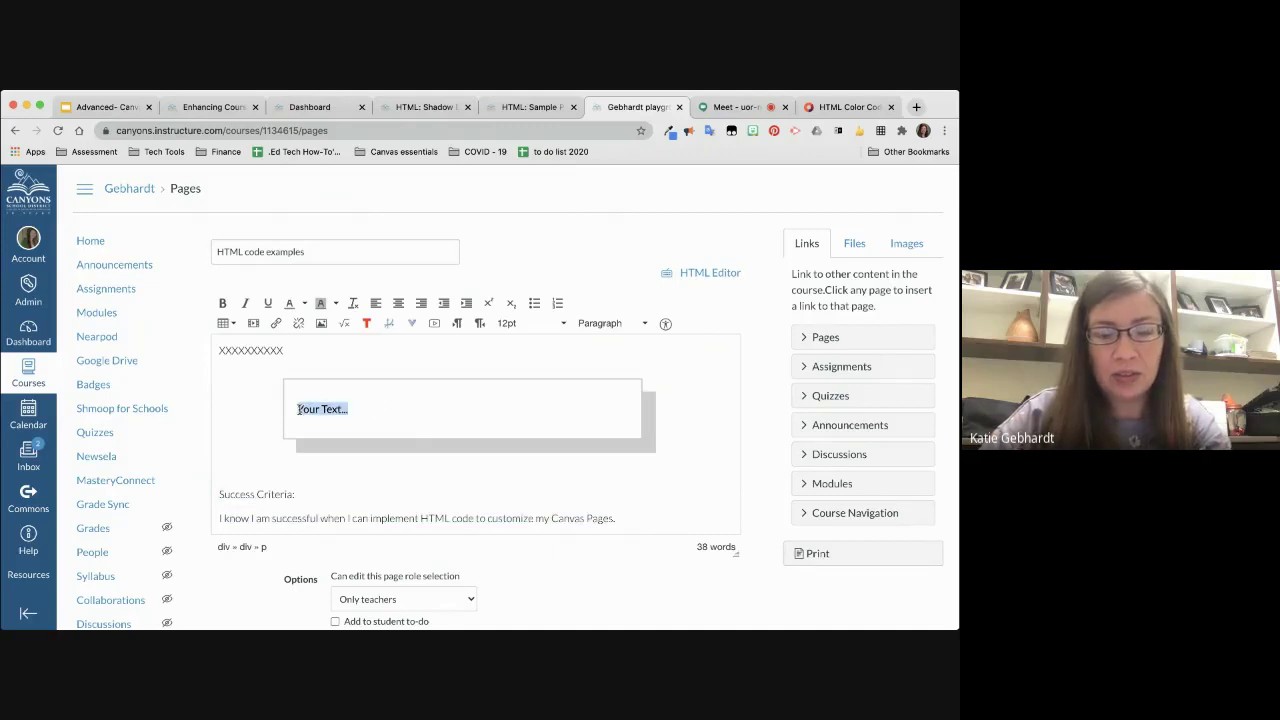
{"action": "key", "text": "ctrl+v"}
{"action": "scroll", "coordinate": [554, 484], "scroll_direction": "down", "scroll_amount": 1}
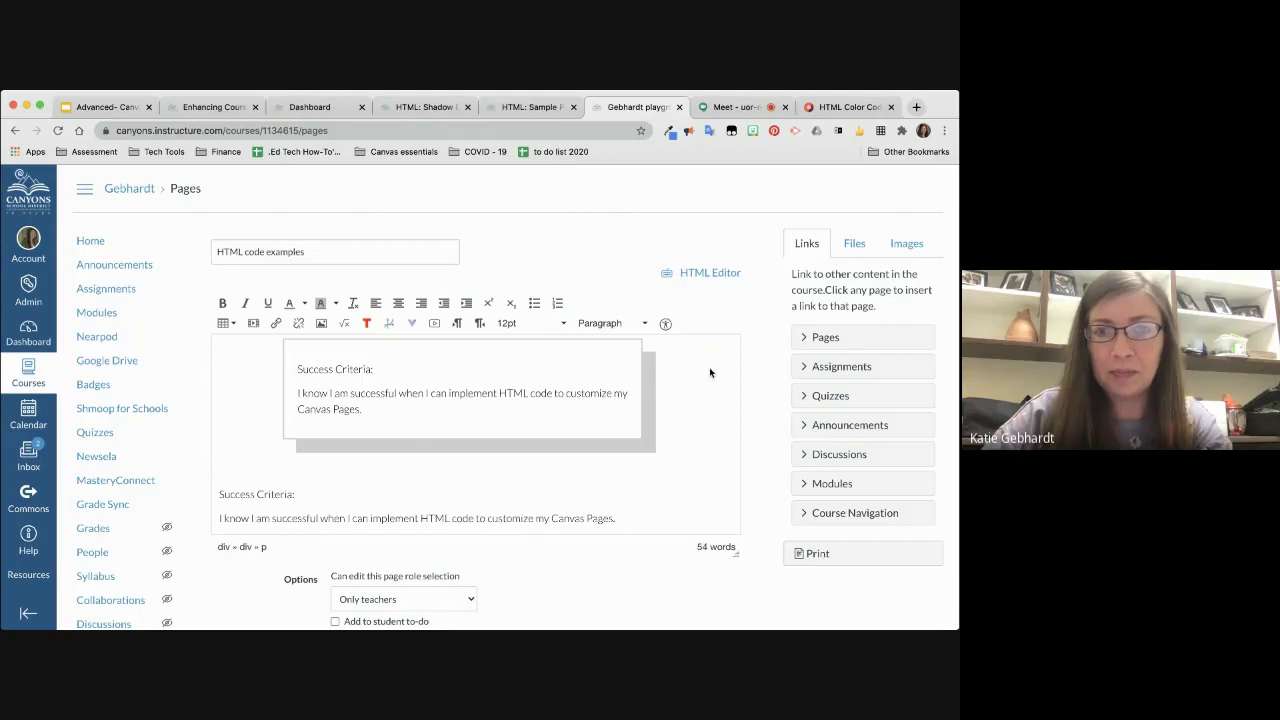
{"action": "left_click", "coordinate": [710, 273]}
{"action": "scroll", "coordinate": [388, 376], "scroll_direction": "up", "scroll_amount": 1}
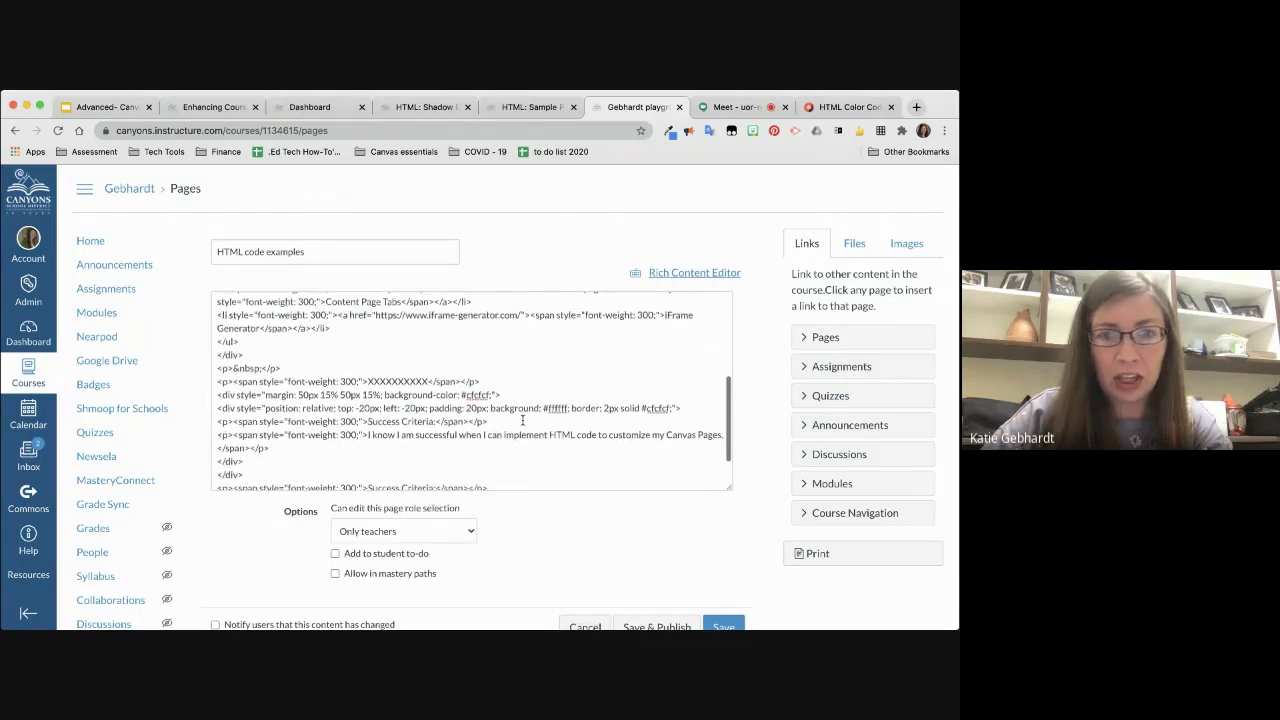
{"action": "left_click", "coordinate": [360, 413]}
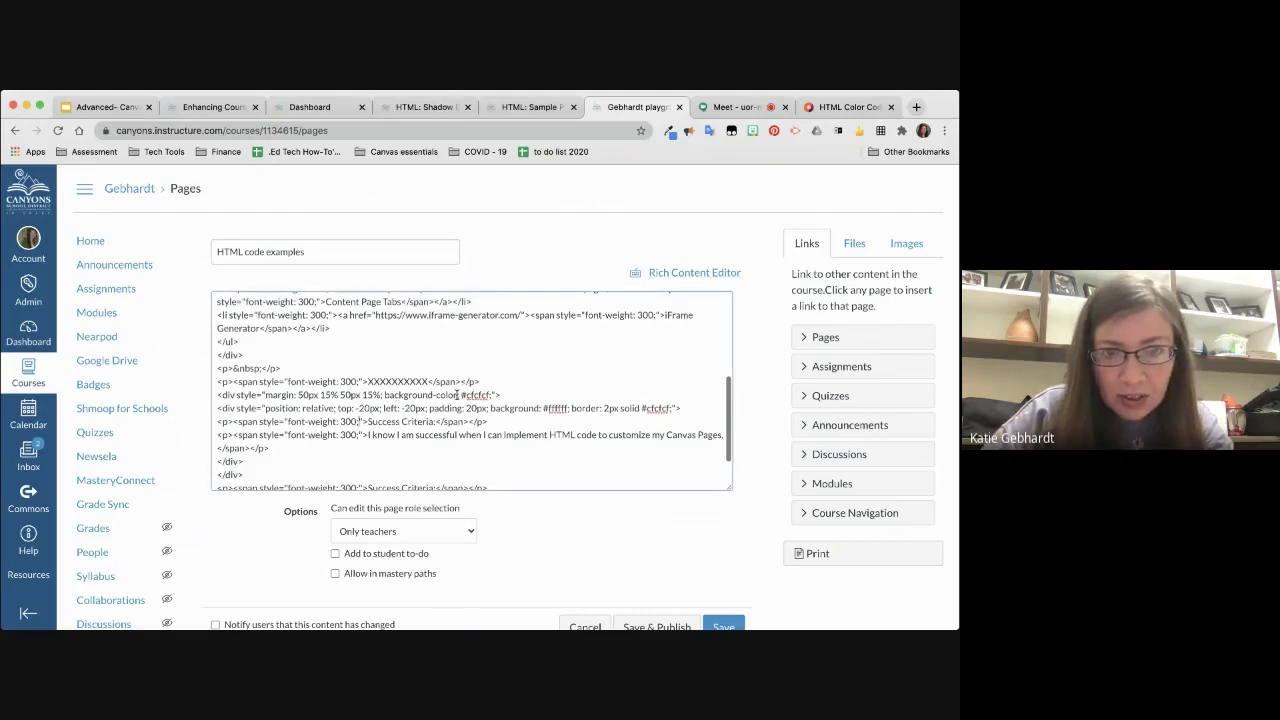
{"action": "left_click_drag", "start_coordinate": [462, 395], "coordinate": [488, 395]}
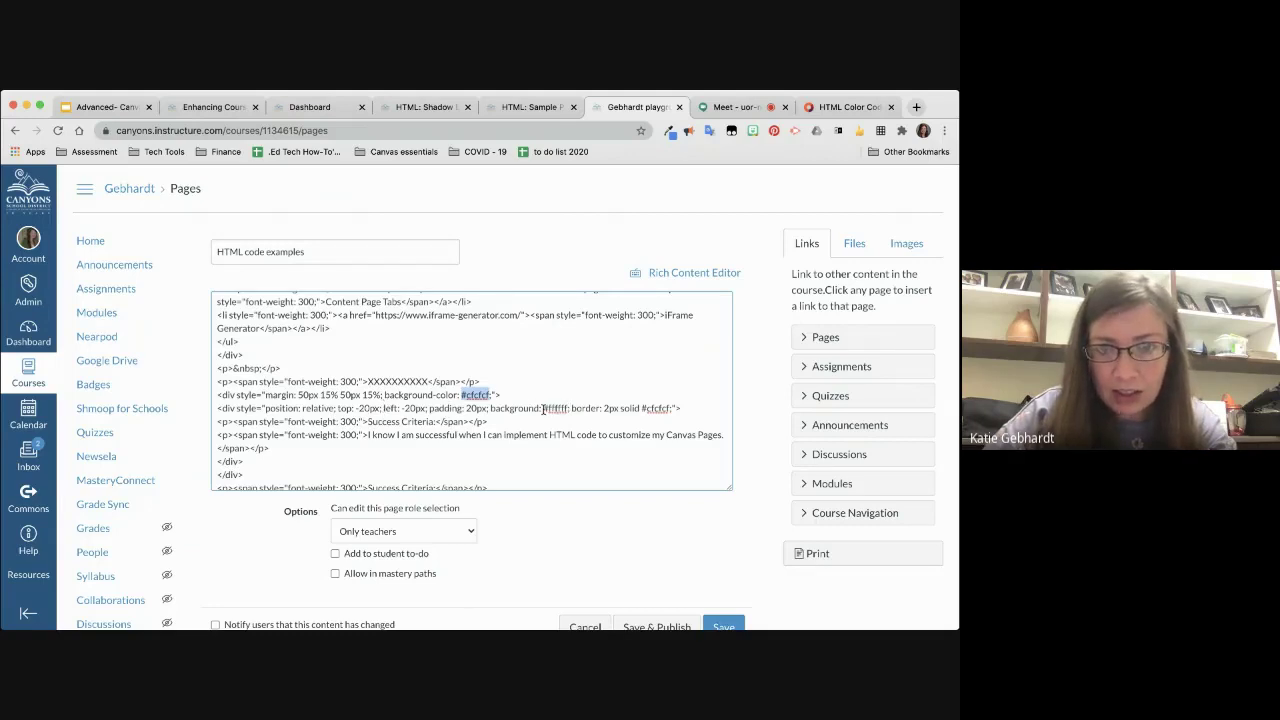
{"action": "left_click_drag", "start_coordinate": [543, 410], "coordinate": [570, 410]}
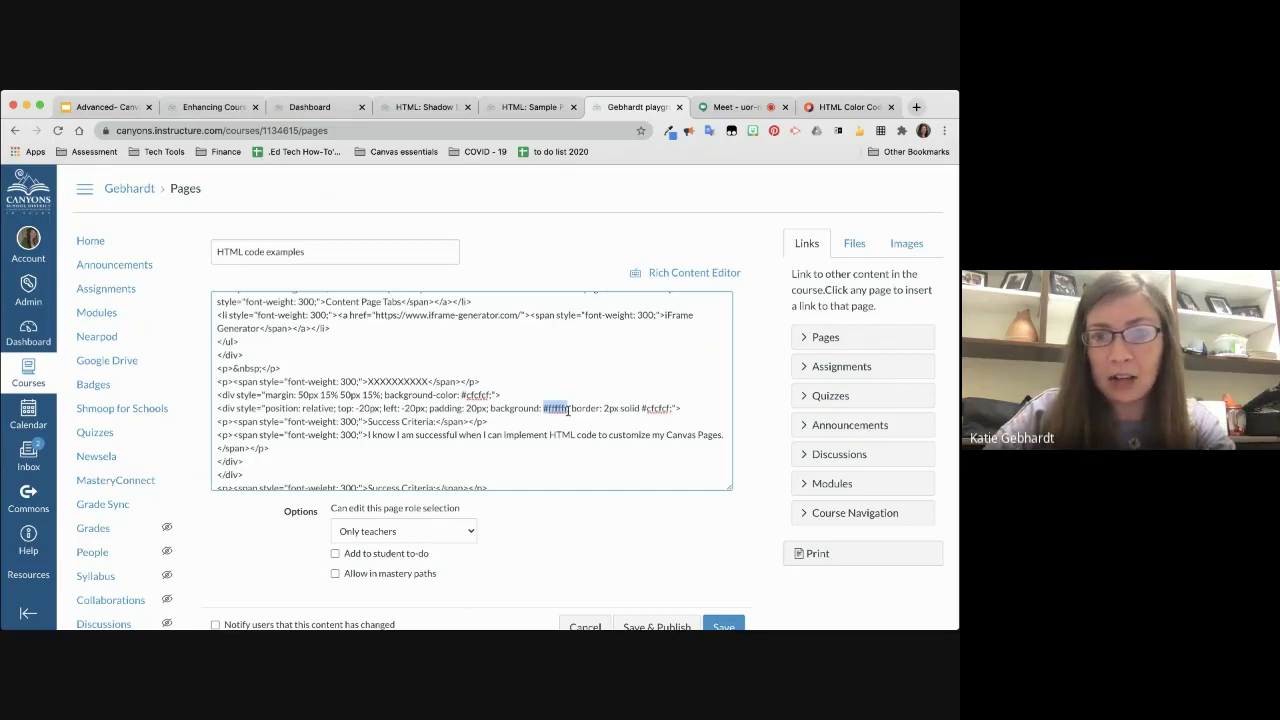
{"action": "left_click", "coordinate": [641, 409]}
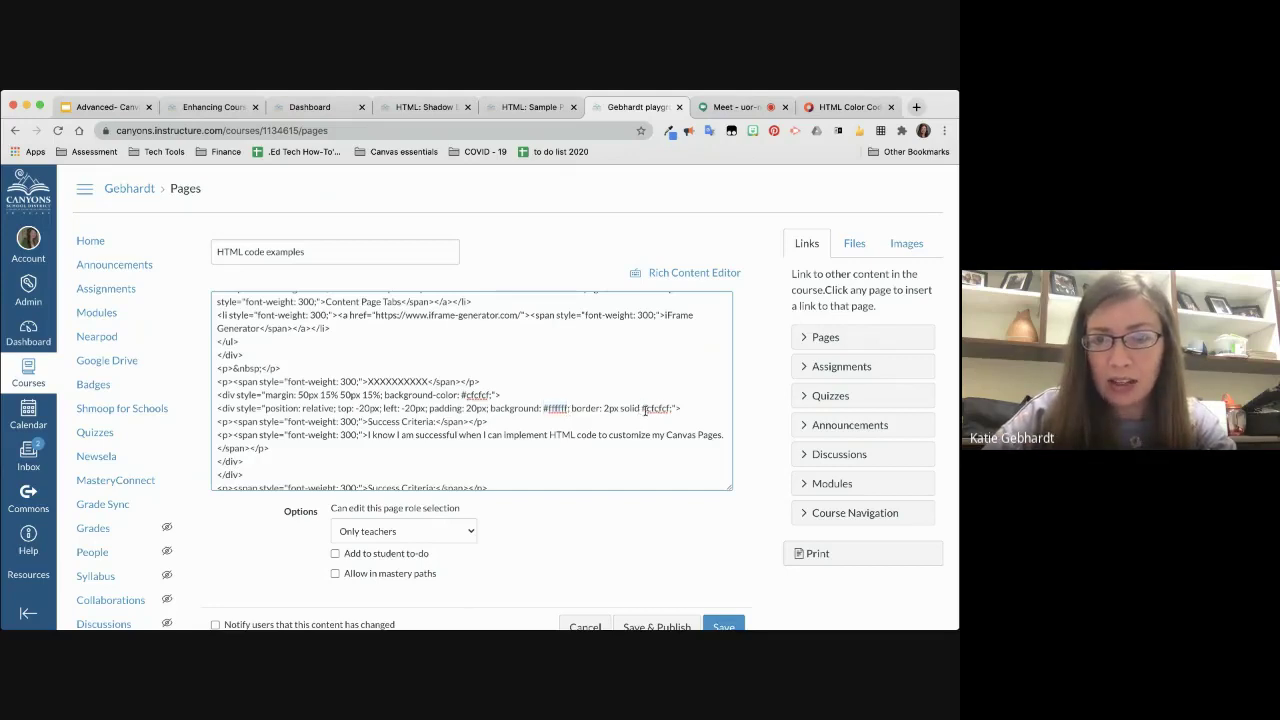
{"action": "left_click_drag", "start_coordinate": [641, 409], "coordinate": [673, 412]}
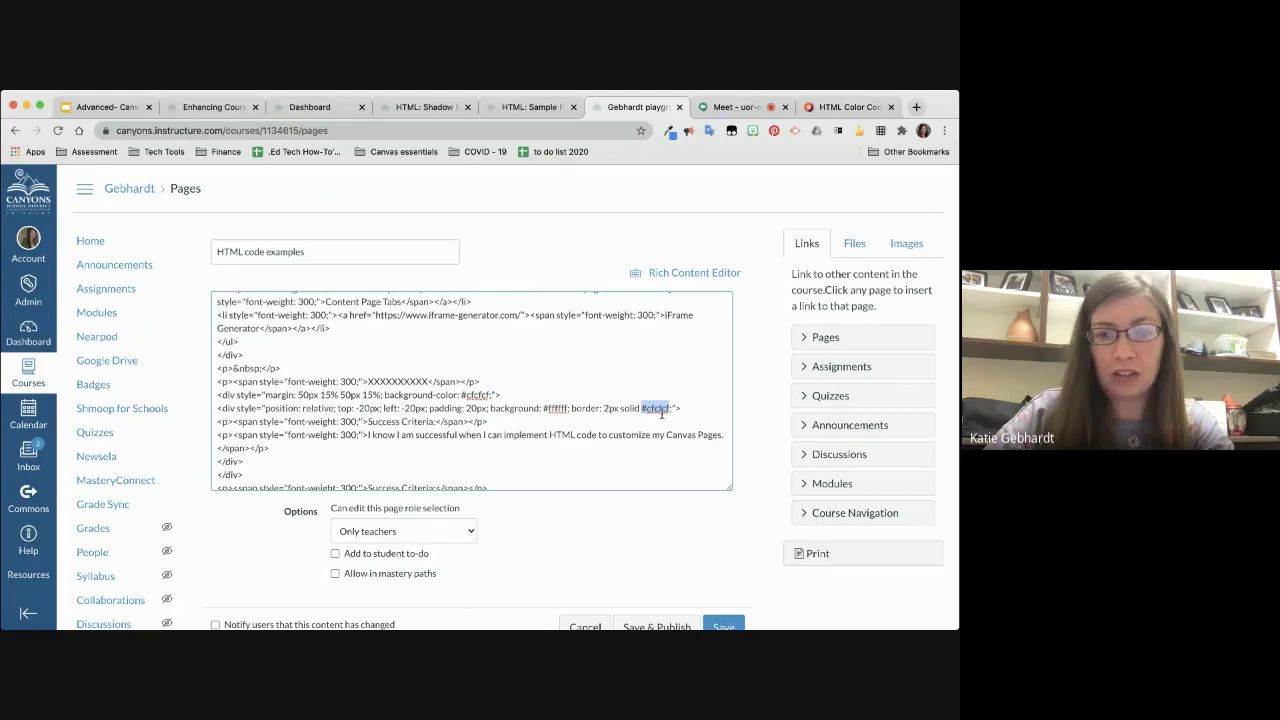
{"action": "scroll", "coordinate": [661, 413], "scroll_direction": "down", "scroll_amount": 2}
{"action": "left_click", "coordinate": [692, 273]}
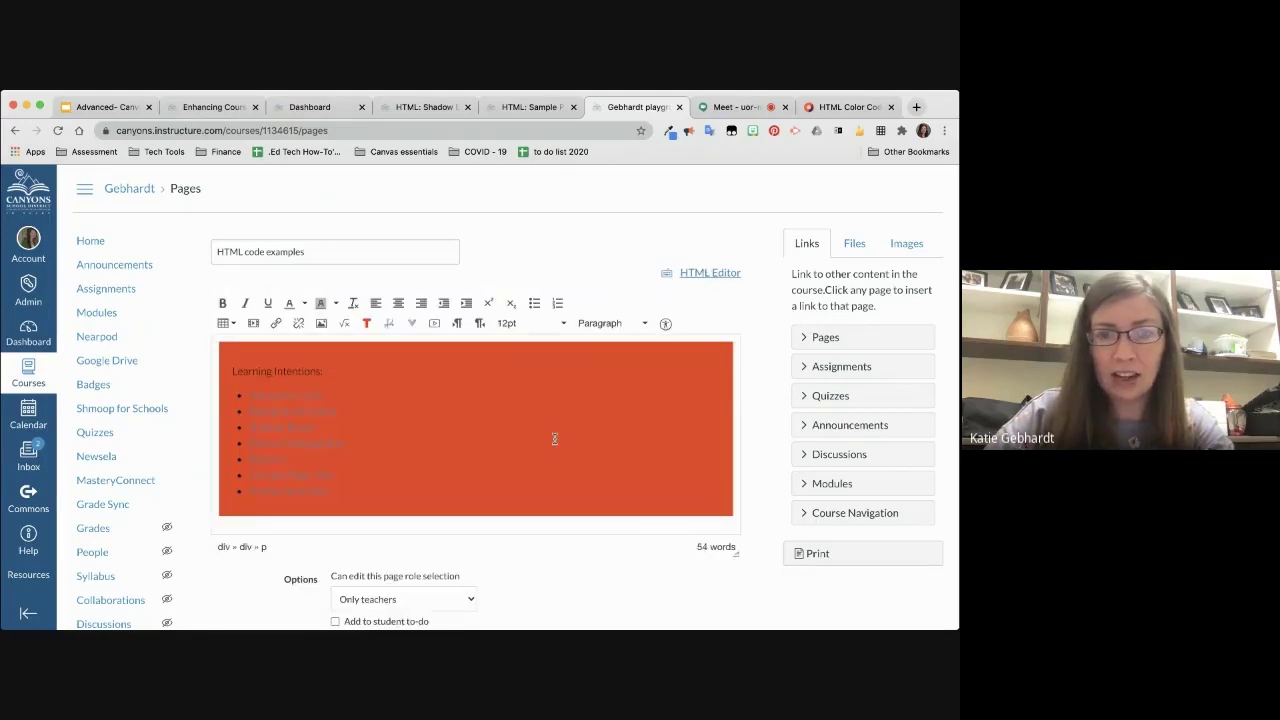
{"action": "scroll", "coordinate": [554, 438], "scroll_direction": "down", "scroll_amount": 5}
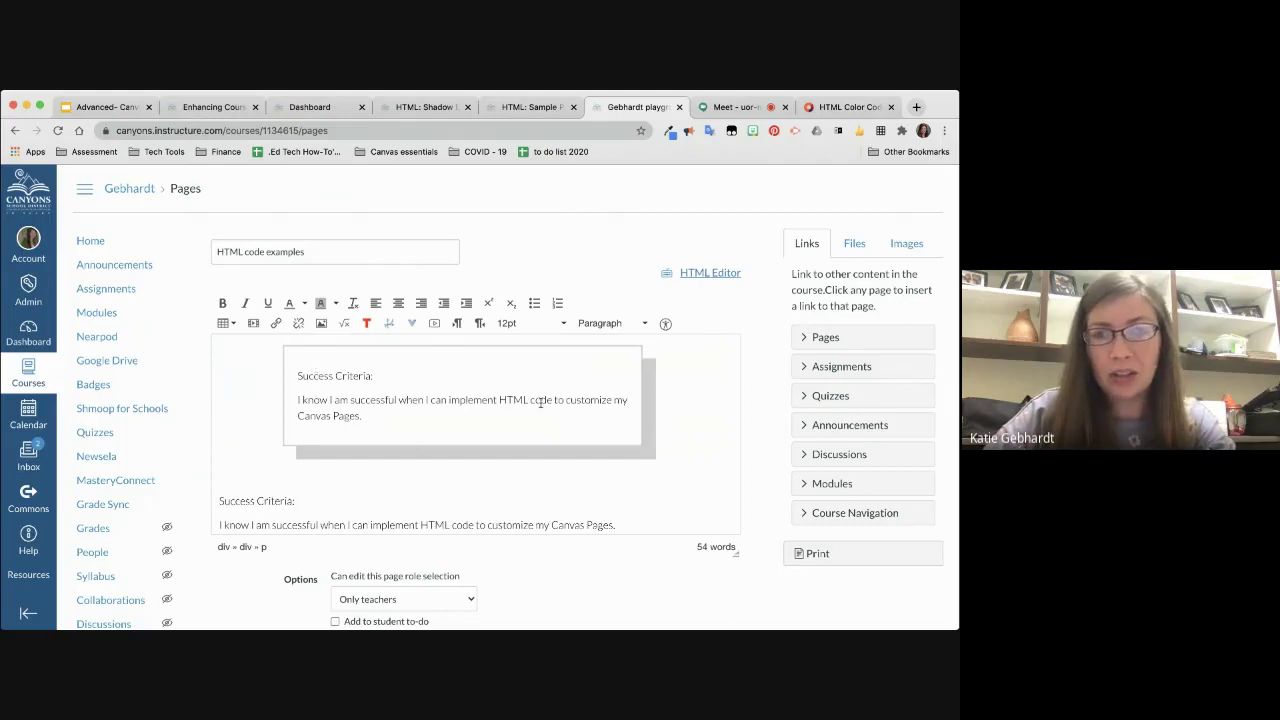
{"action": "left_click", "coordinate": [352, 402]}
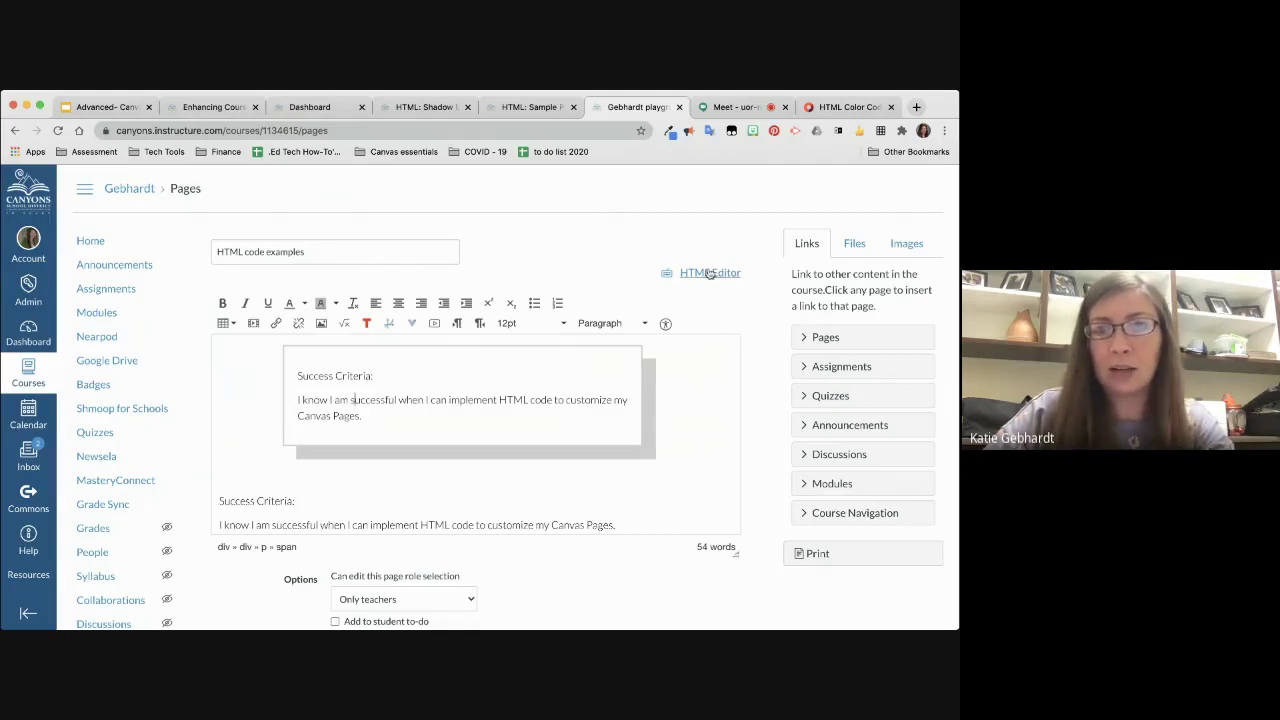
Step: Switch back to the Shadow Box instructions and scroll through its code and steps
{"action": "left_click", "coordinate": [525, 108]}
{"action": "left_click", "coordinate": [428, 108]}
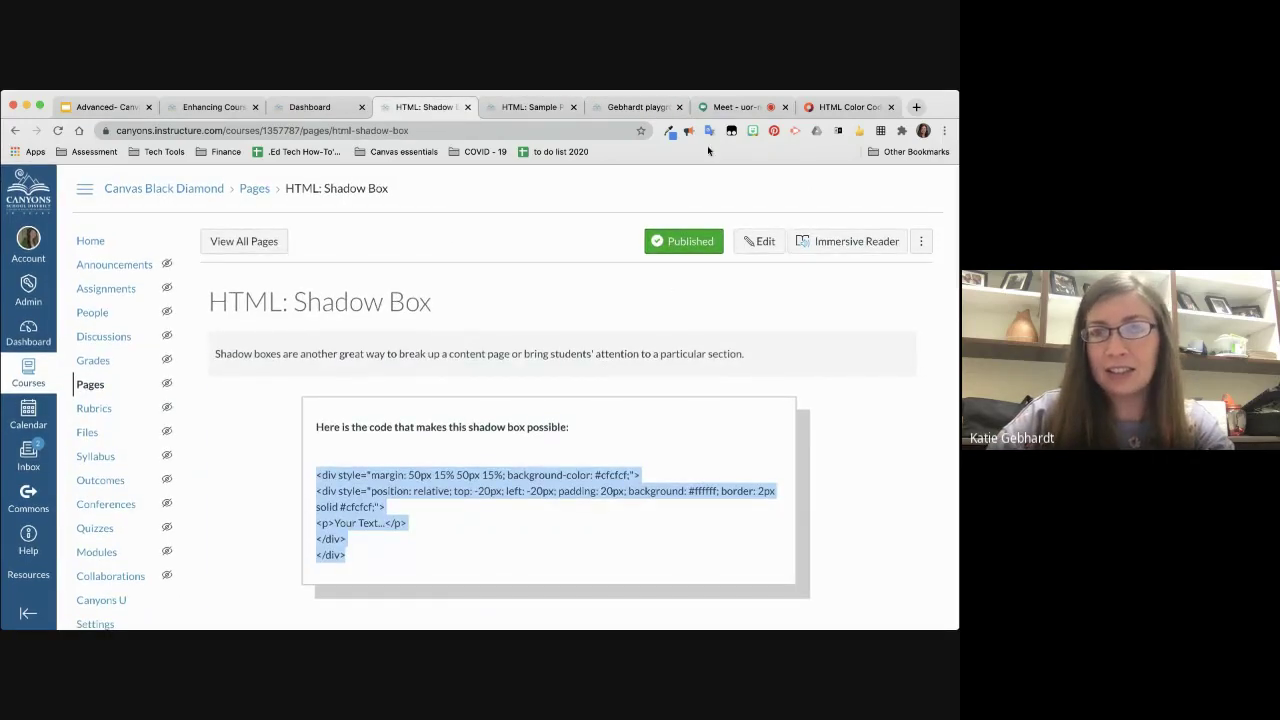
{"action": "left_click", "coordinate": [724, 108]}
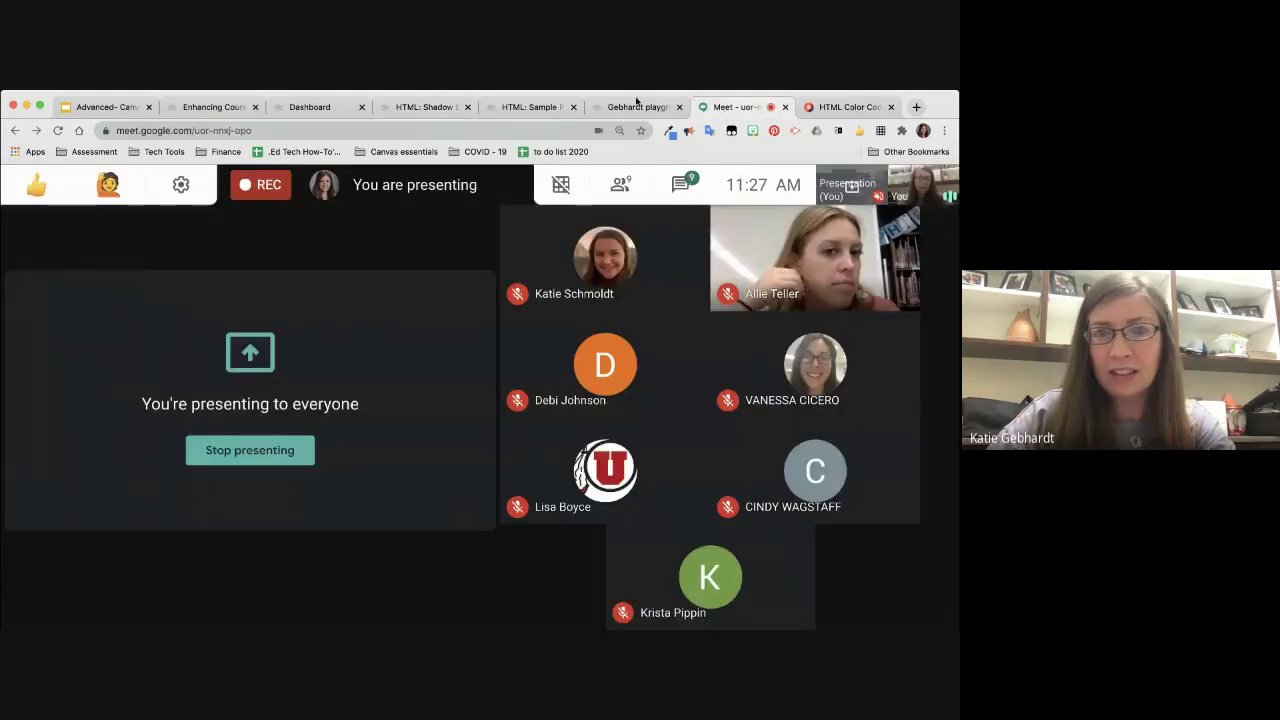
{"action": "left_click", "coordinate": [418, 106]}
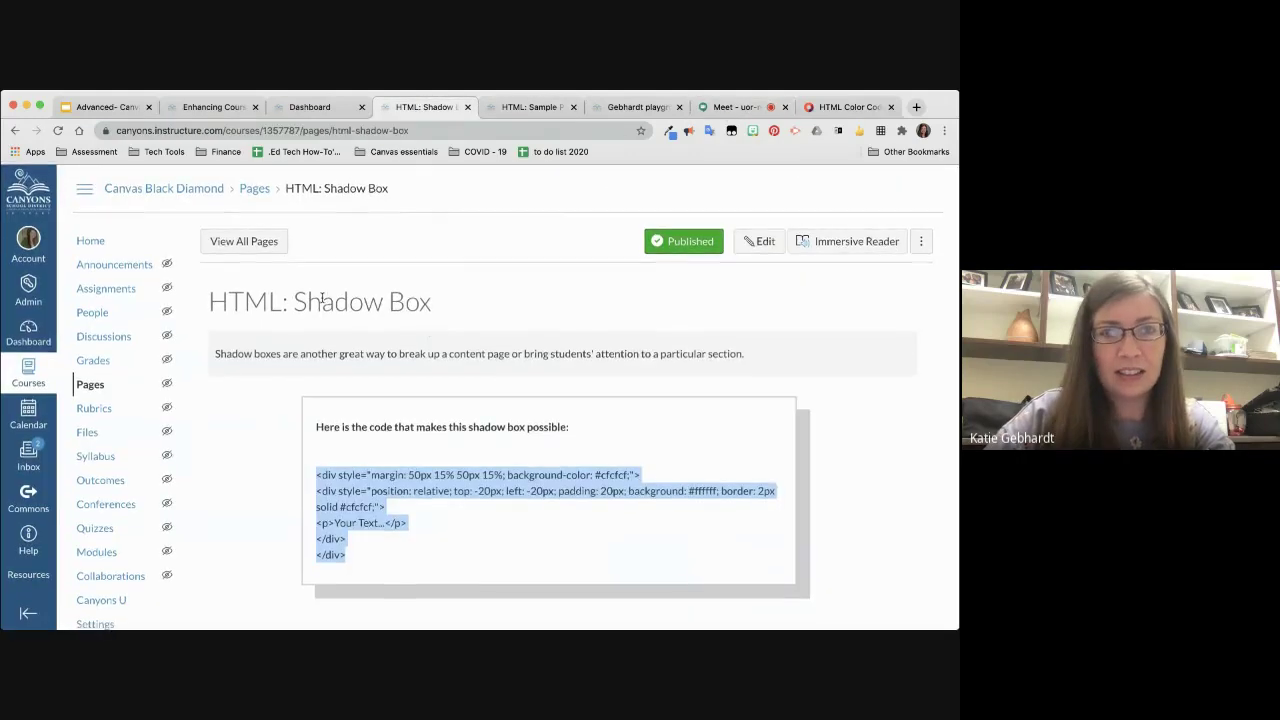
{"action": "scroll", "coordinate": [325, 359], "scroll_direction": "down", "scroll_amount": 10}
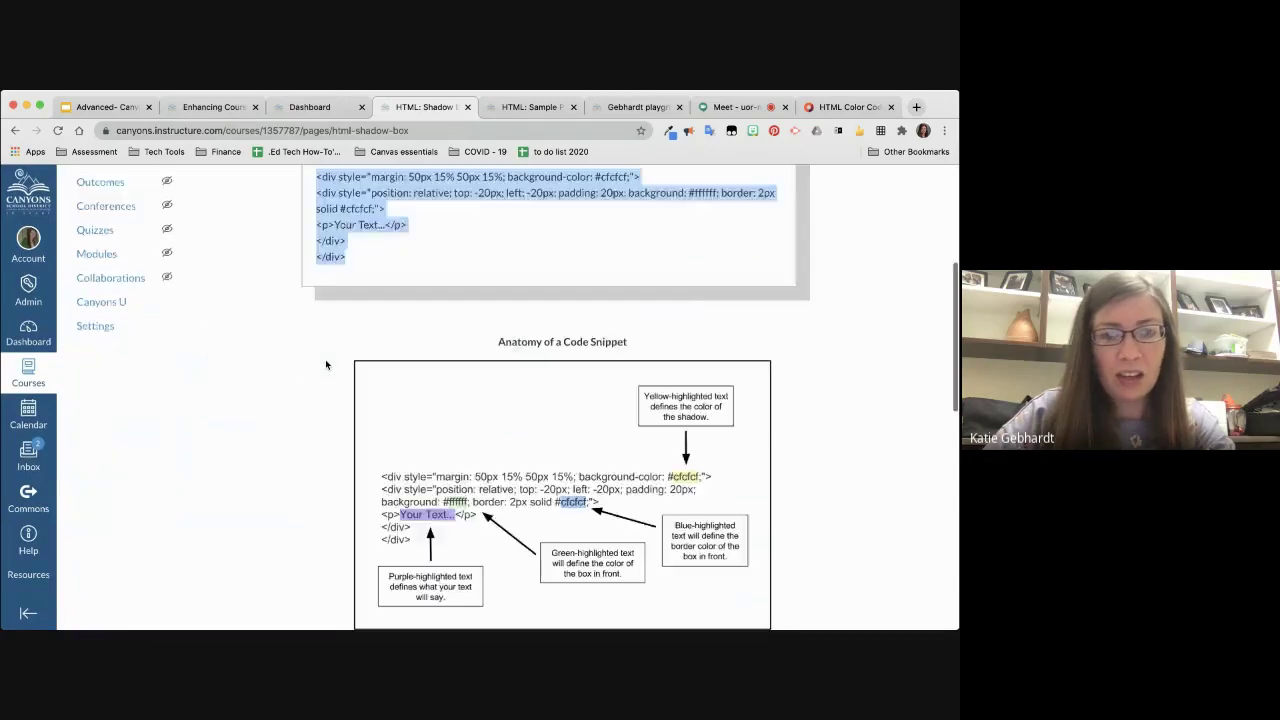
{"action": "scroll", "coordinate": [325, 359], "scroll_direction": "up", "scroll_amount": 12}
{"action": "scroll", "coordinate": [314, 405], "scroll_direction": "down", "scroll_amount": 8}
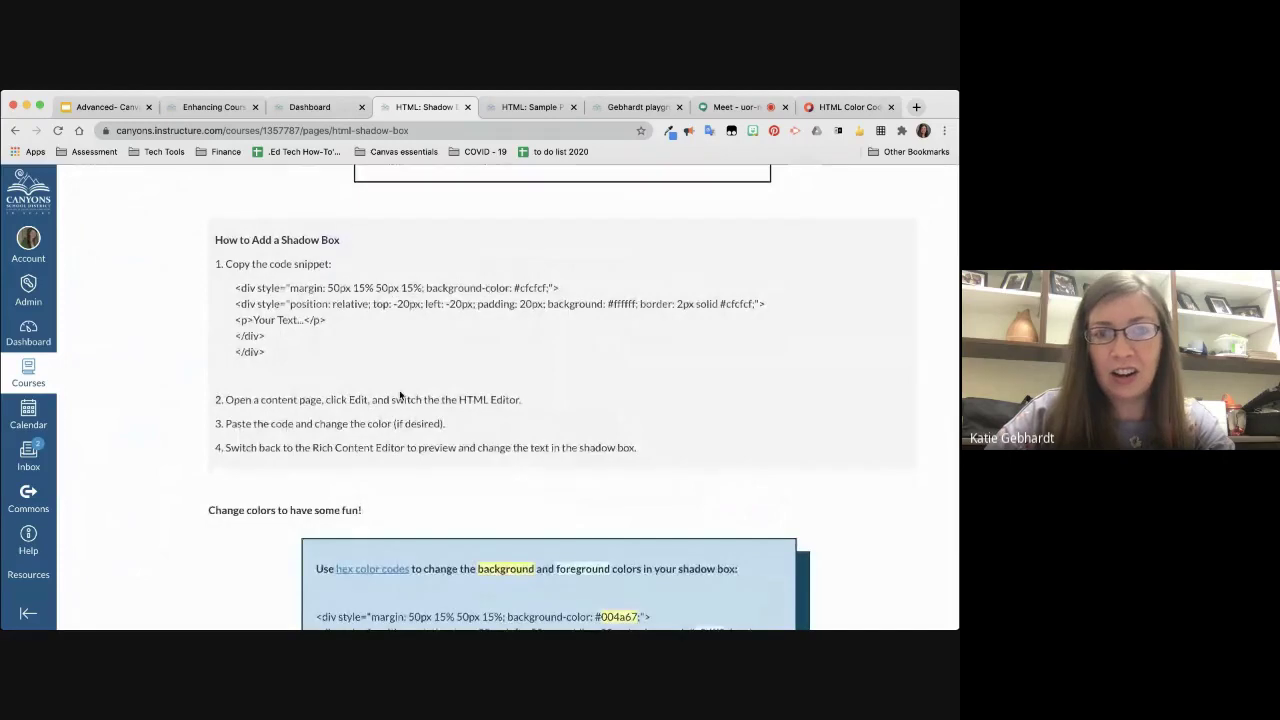
{"action": "scroll", "coordinate": [402, 397], "scroll_direction": "up", "scroll_amount": 10}
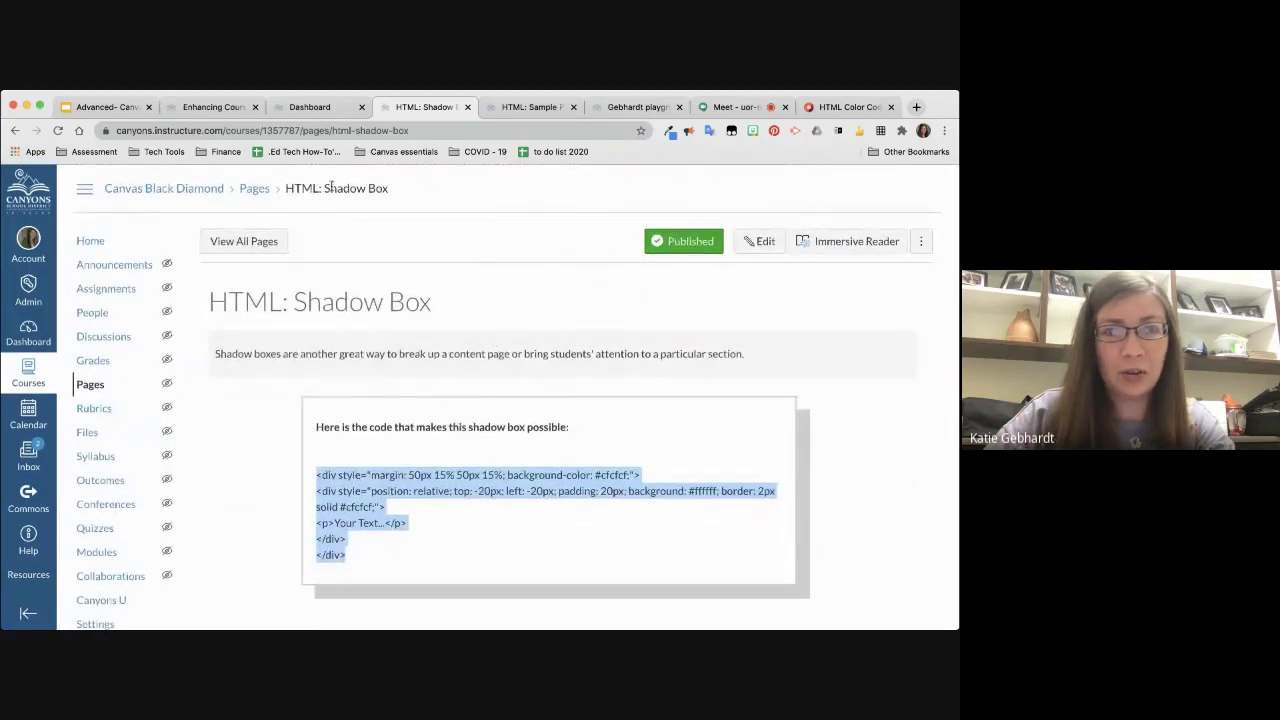
{"action": "scroll", "coordinate": [278, 595], "scroll_direction": "down", "scroll_amount": 10}
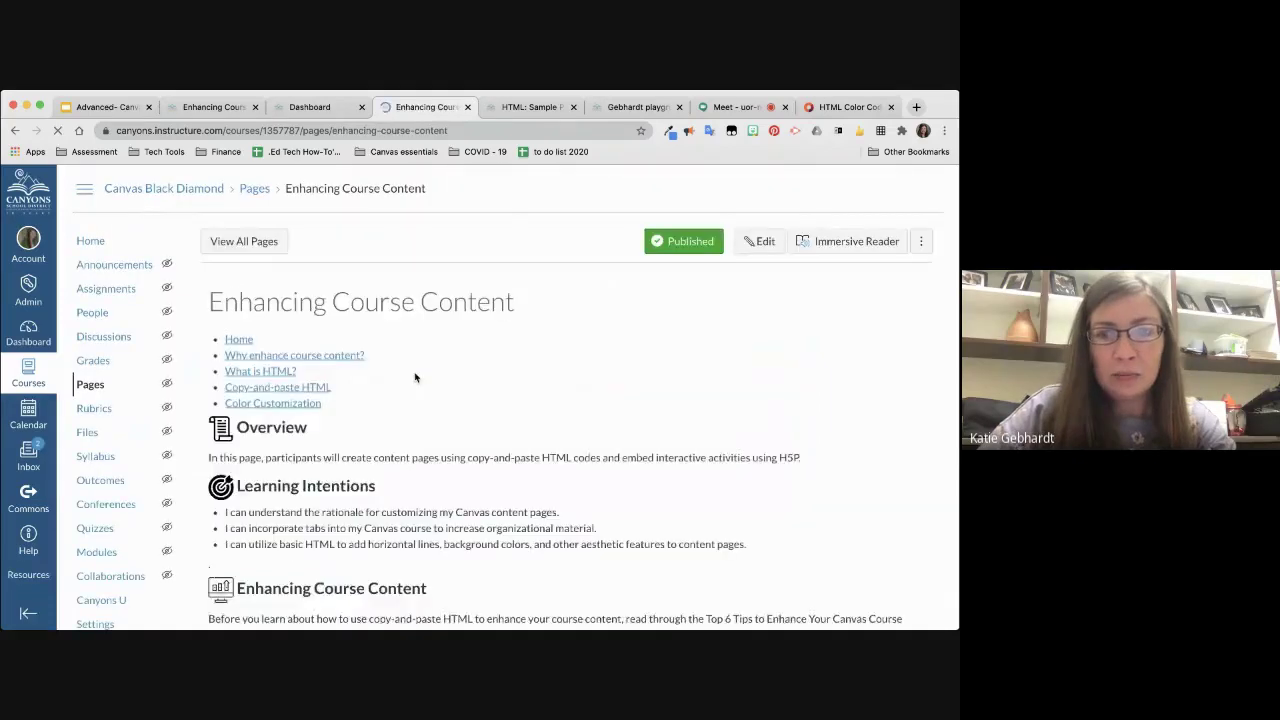
Step: Open the Pop-up Dialogue Box instructions from the Copy-and-paste HTML features table
{"action": "left_click", "coordinate": [534, 346]}
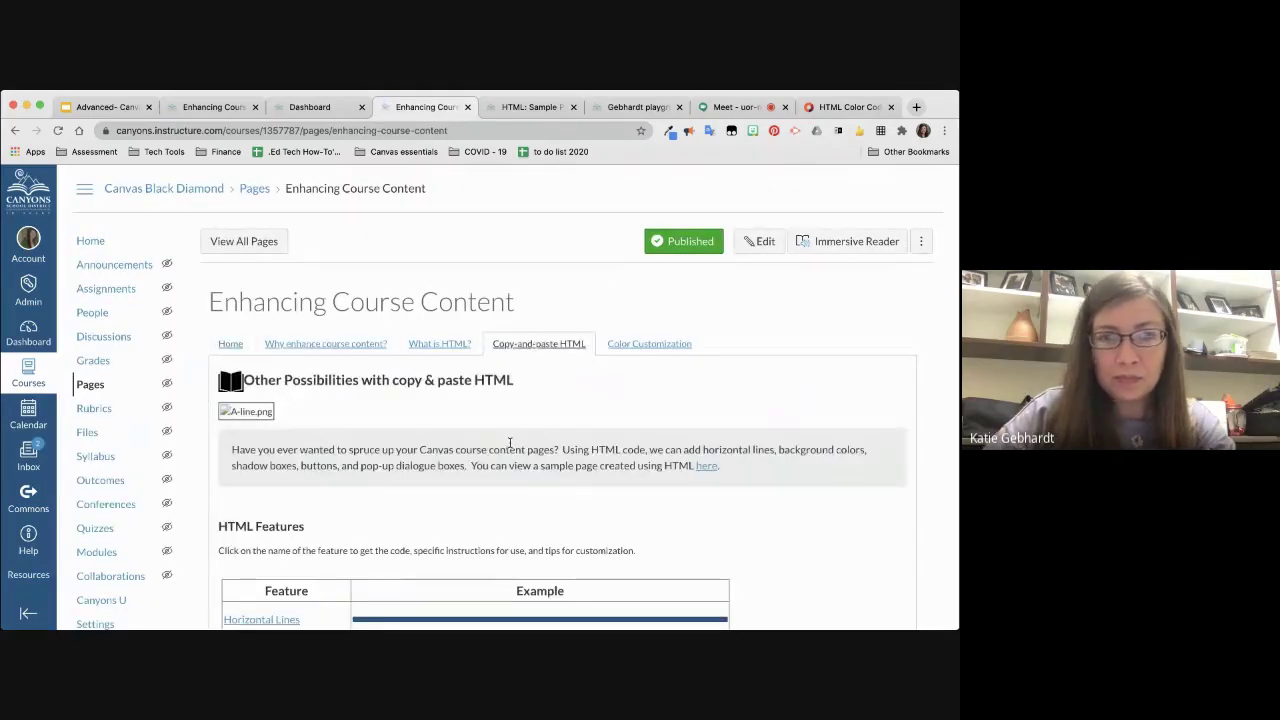
{"action": "scroll", "coordinate": [510, 443], "scroll_direction": "down", "scroll_amount": 3}
{"action": "scroll", "coordinate": [509, 441], "scroll_direction": "down", "scroll_amount": 3}
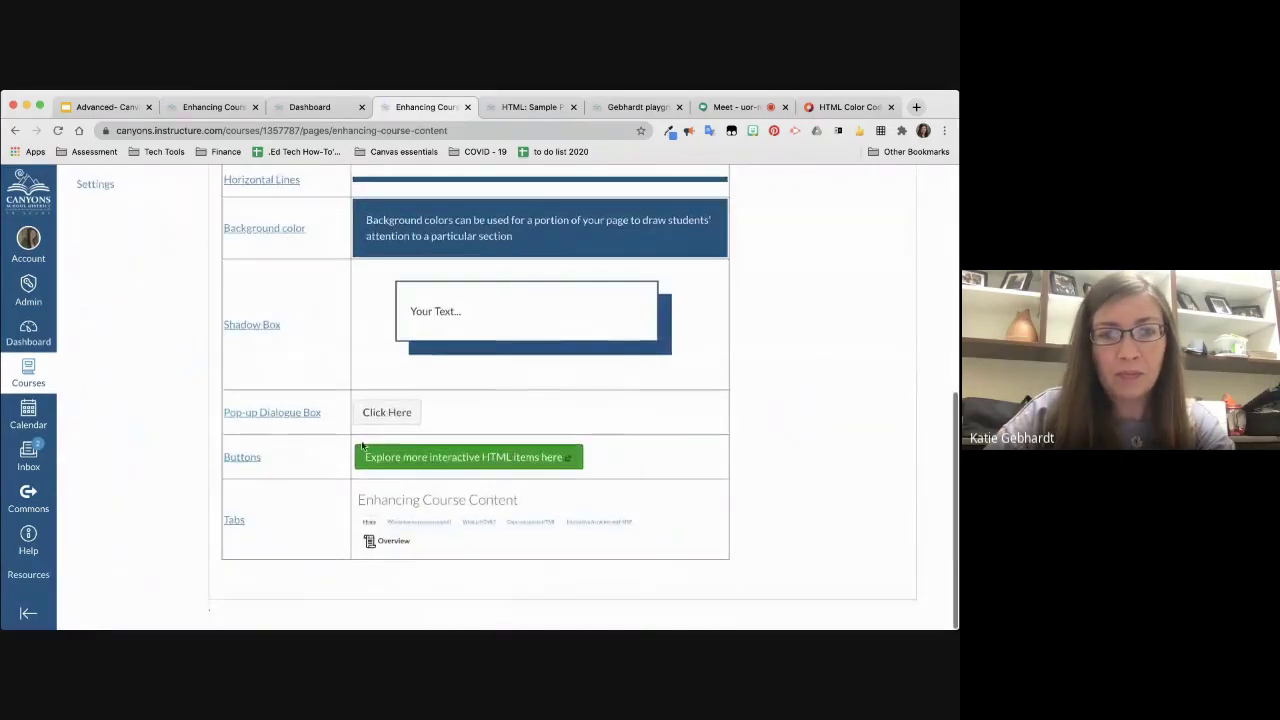
{"action": "left_click", "coordinate": [309, 413]}
{"action": "scroll", "coordinate": [573, 416], "scroll_direction": "down", "scroll_amount": 5}
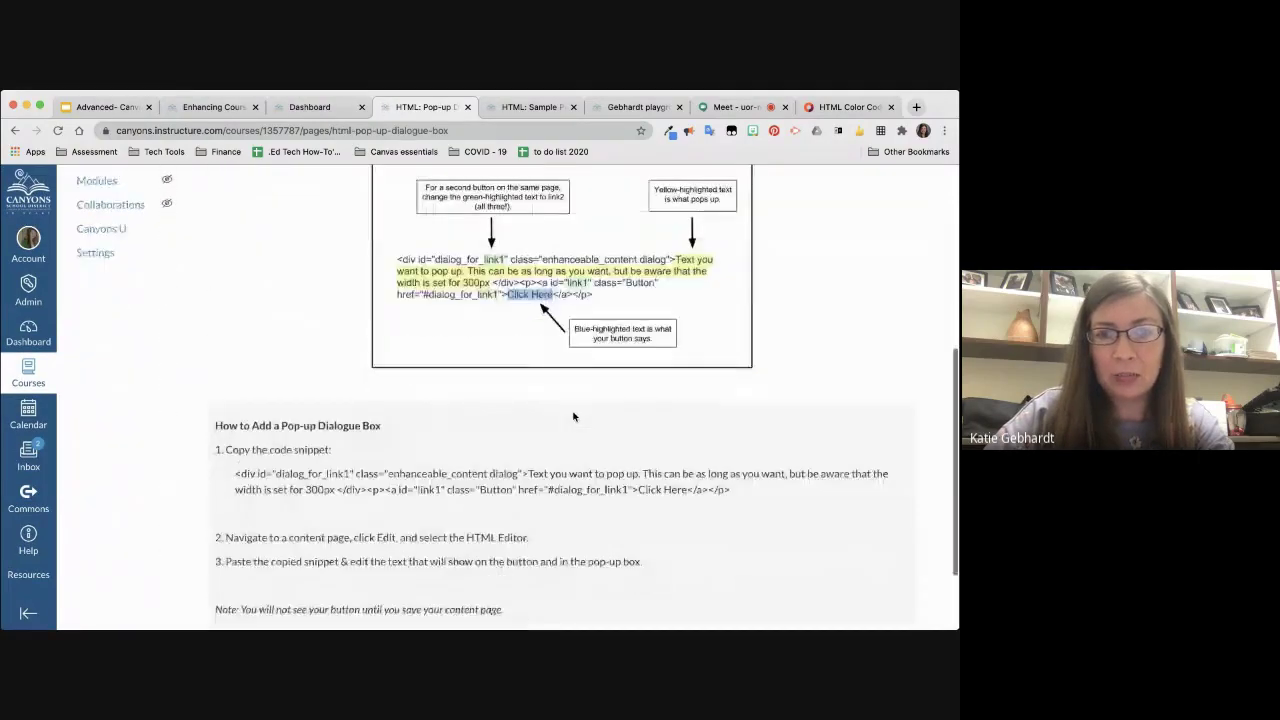
{"action": "scroll", "coordinate": [573, 416], "scroll_direction": "up", "scroll_amount": 1}
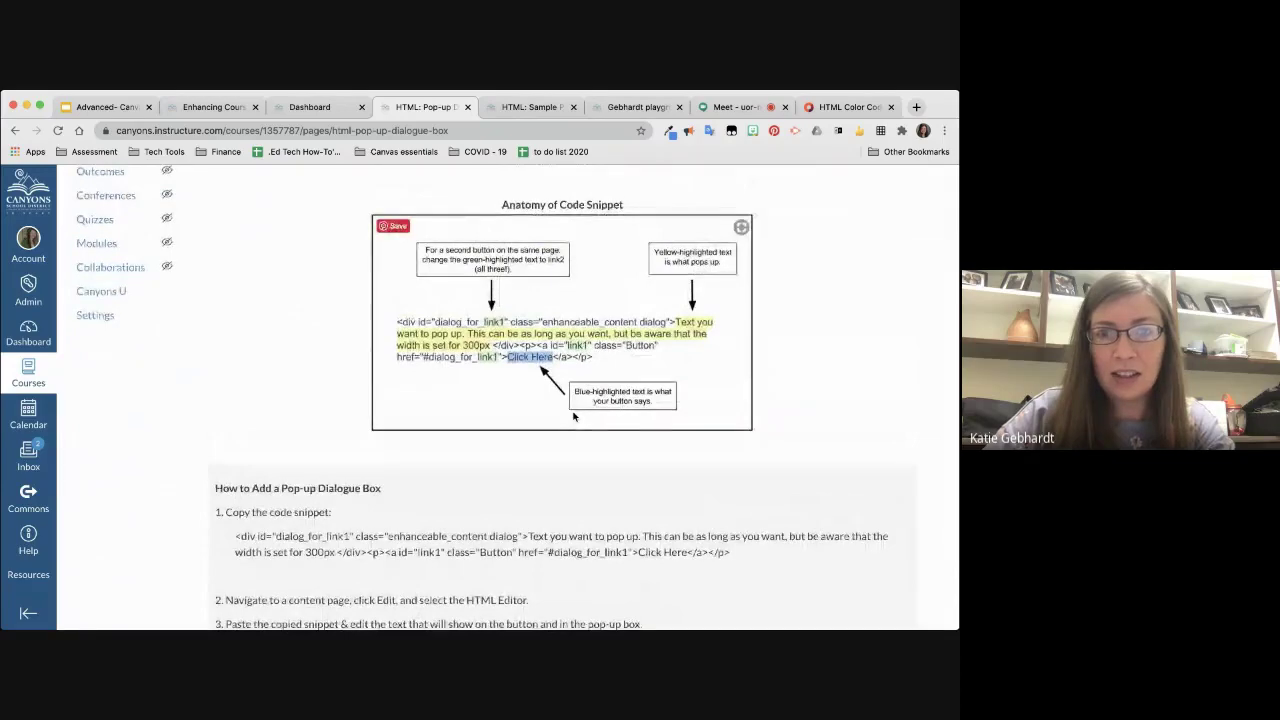
{"action": "scroll", "coordinate": [520, 420], "scroll_direction": "up", "scroll_amount": 4}
{"action": "scroll", "coordinate": [455, 430], "scroll_direction": "down", "scroll_amount": 3}
{"action": "scroll", "coordinate": [450, 434], "scroll_direction": "down", "scroll_amount": 5}
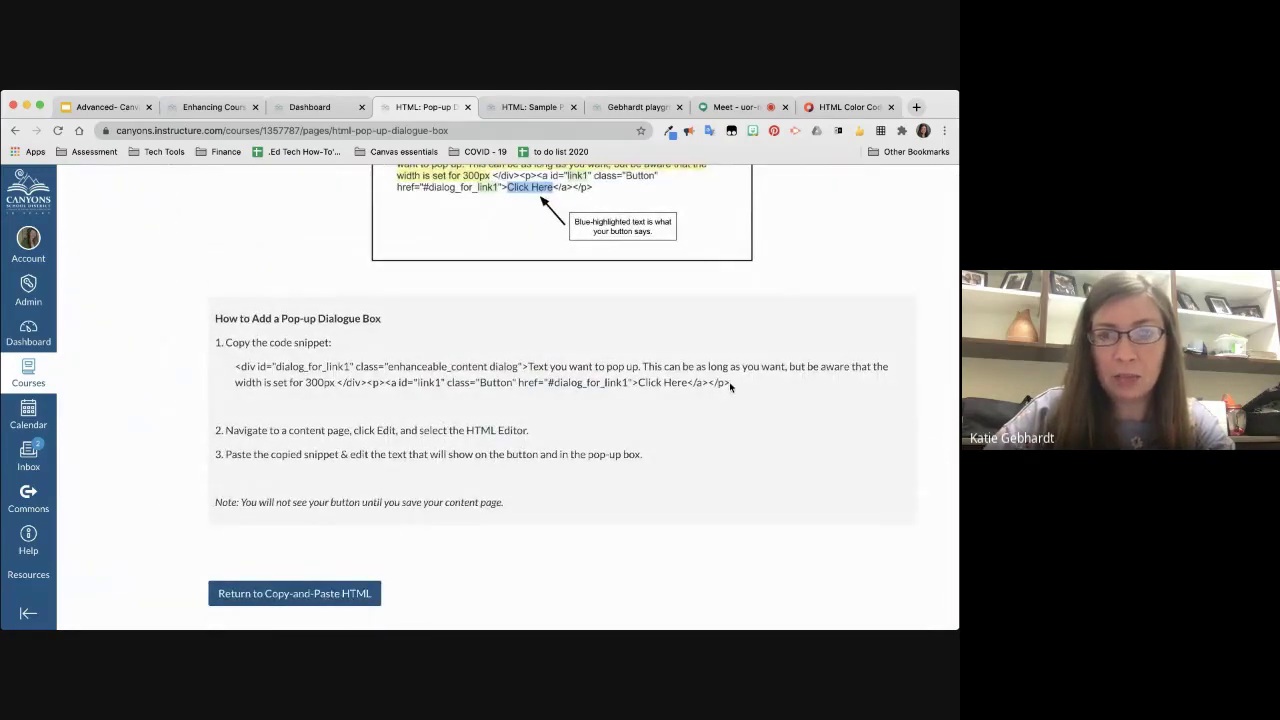
Step: Select the entire pop-up dialogue code snippet, then switch to the HTML: Sample Page
{"action": "left_click_drag", "start_coordinate": [731, 385], "coordinate": [632, 383]}
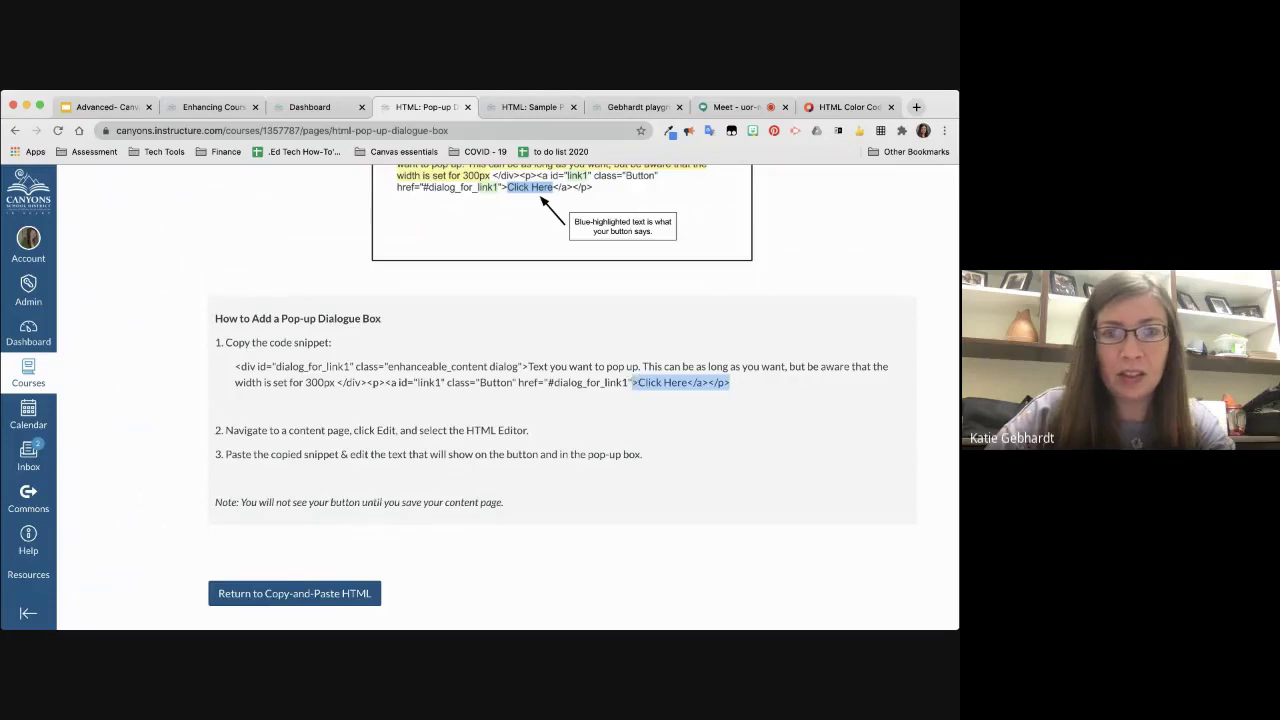
{"action": "left_click", "coordinate": [730, 383]}
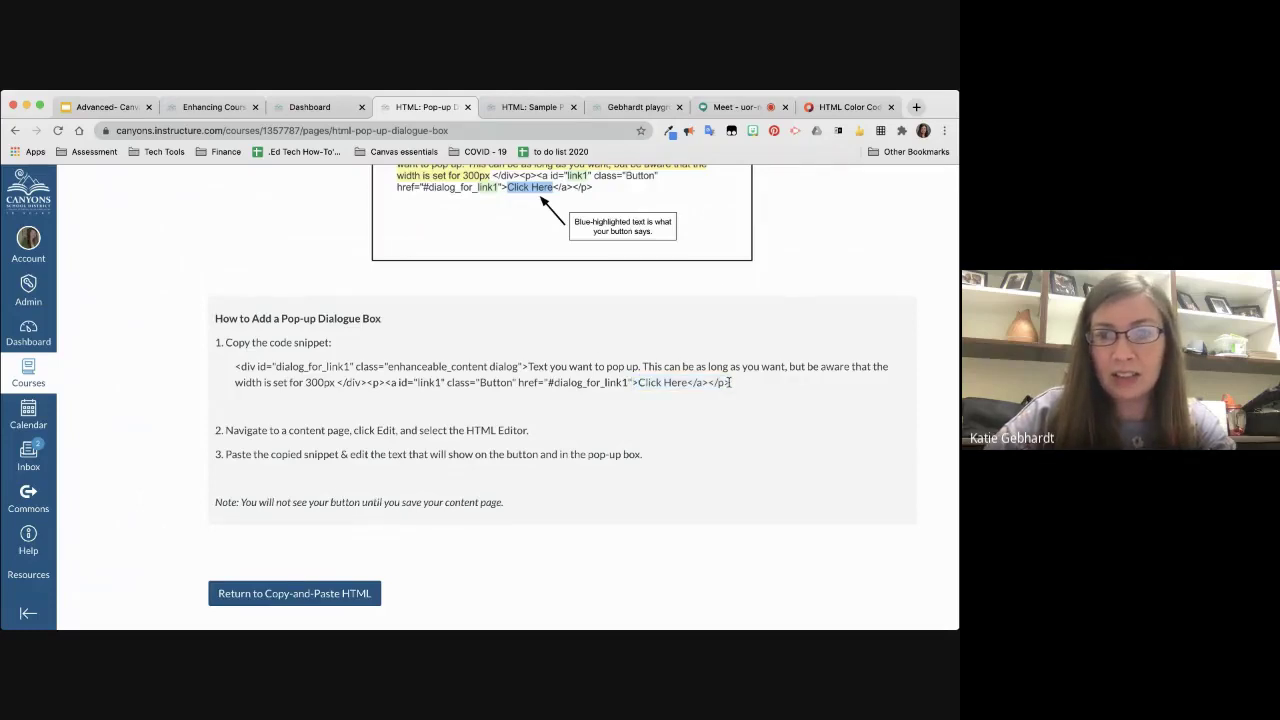
{"action": "left_click_drag", "start_coordinate": [730, 383], "coordinate": [233, 369]}
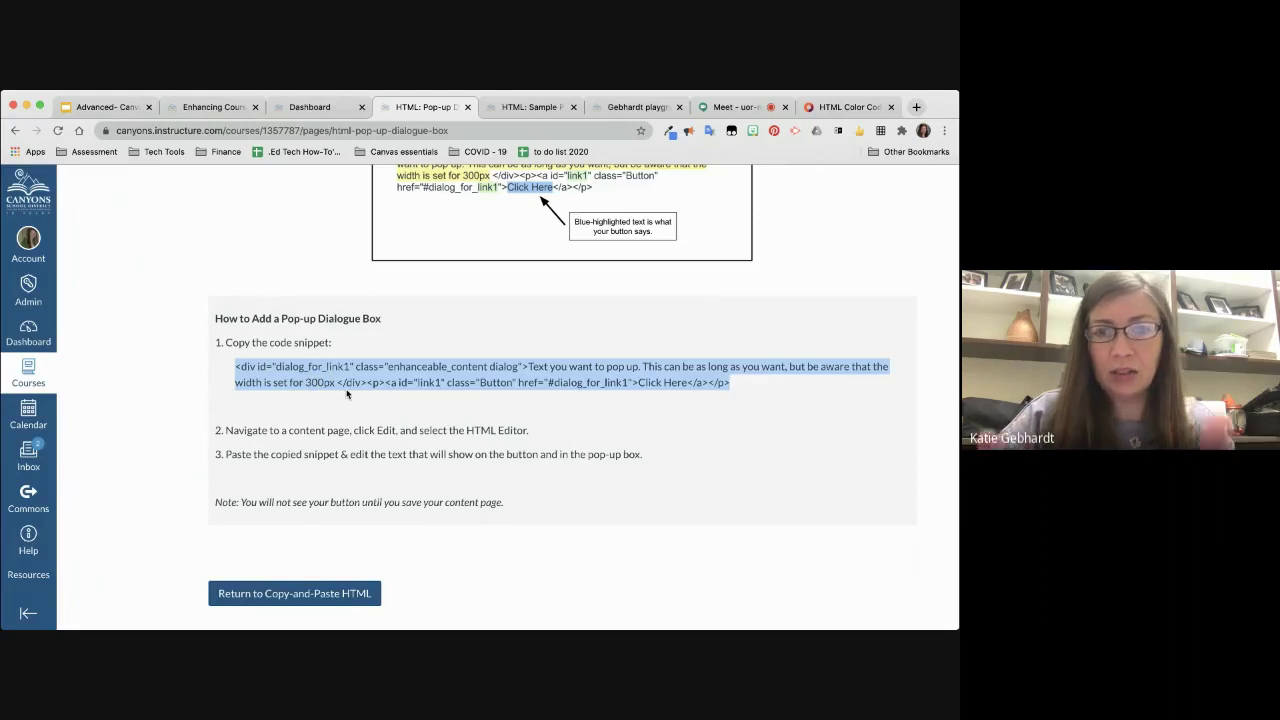
{"action": "scroll", "coordinate": [540, 376], "scroll_direction": "up", "scroll_amount": 3}
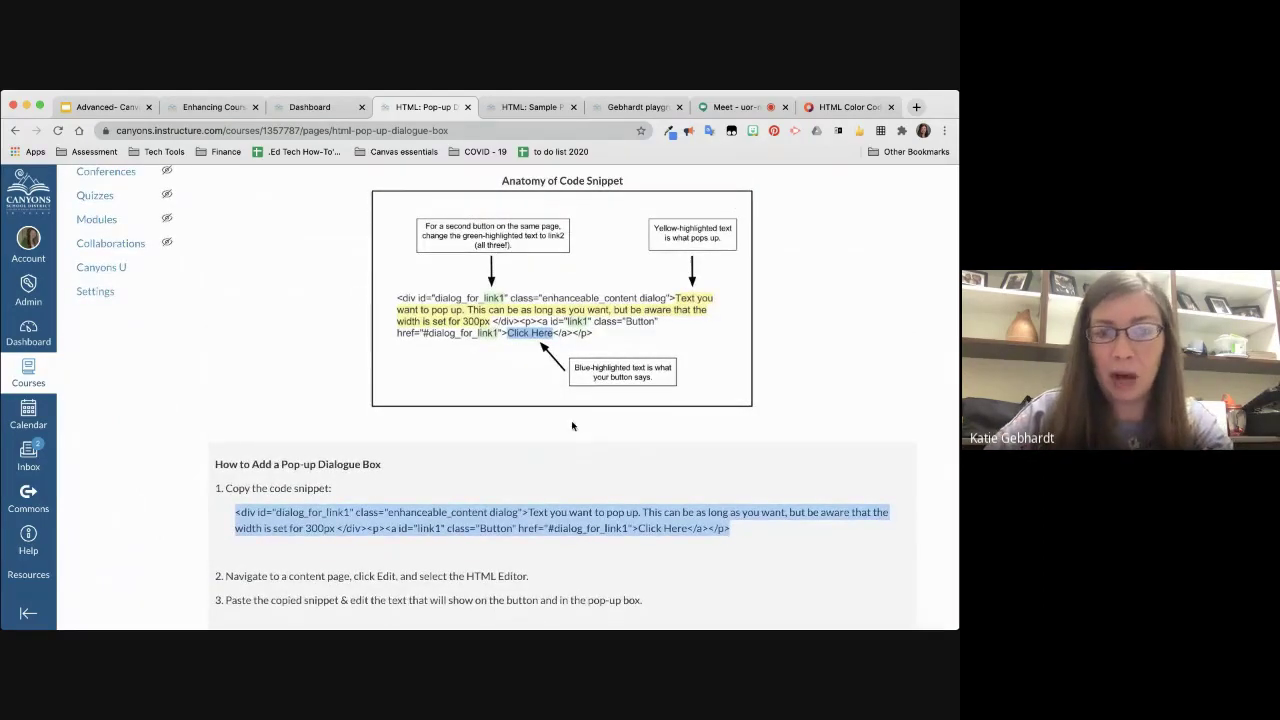
{"action": "scroll", "coordinate": [541, 380], "scroll_direction": "down", "scroll_amount": 2}
{"action": "scroll", "coordinate": [543, 495], "scroll_direction": "up", "scroll_amount": 2}
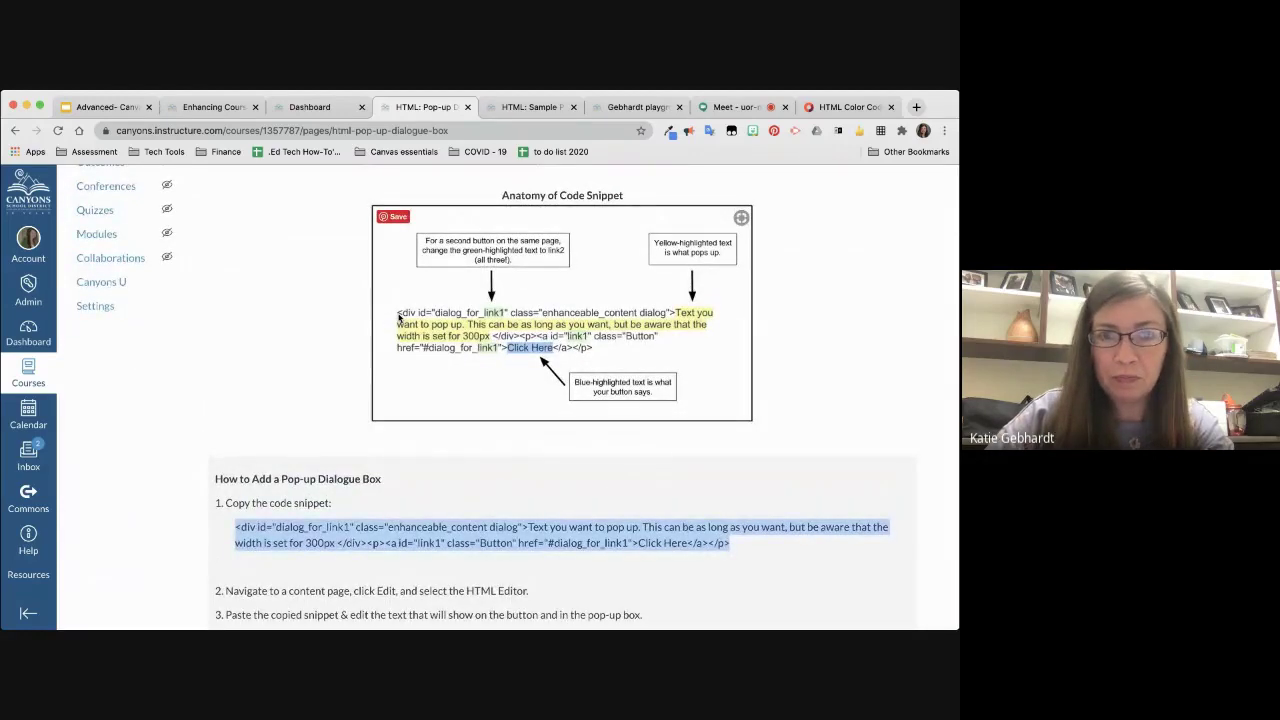
{"action": "scroll", "coordinate": [398, 316], "scroll_direction": "up", "scroll_amount": 1}
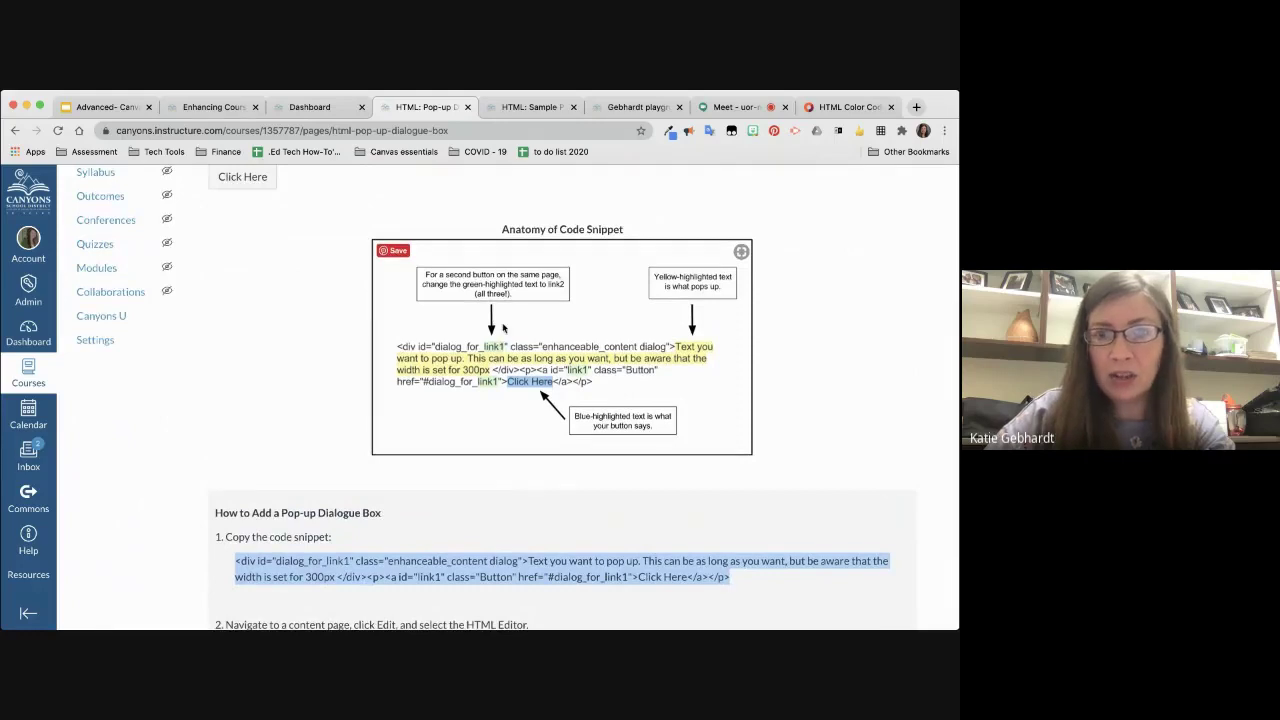
{"action": "scroll", "coordinate": [503, 327], "scroll_direction": "up", "scroll_amount": 1}
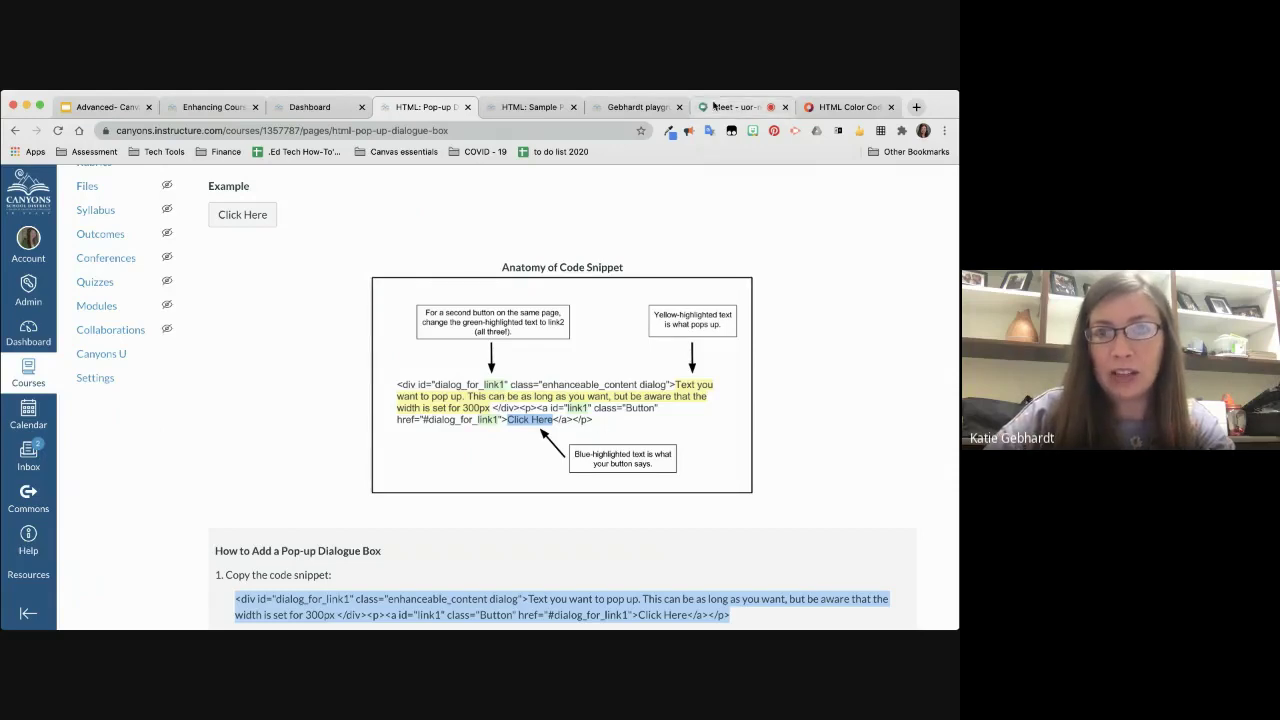
{"action": "left_click", "coordinate": [535, 108]}
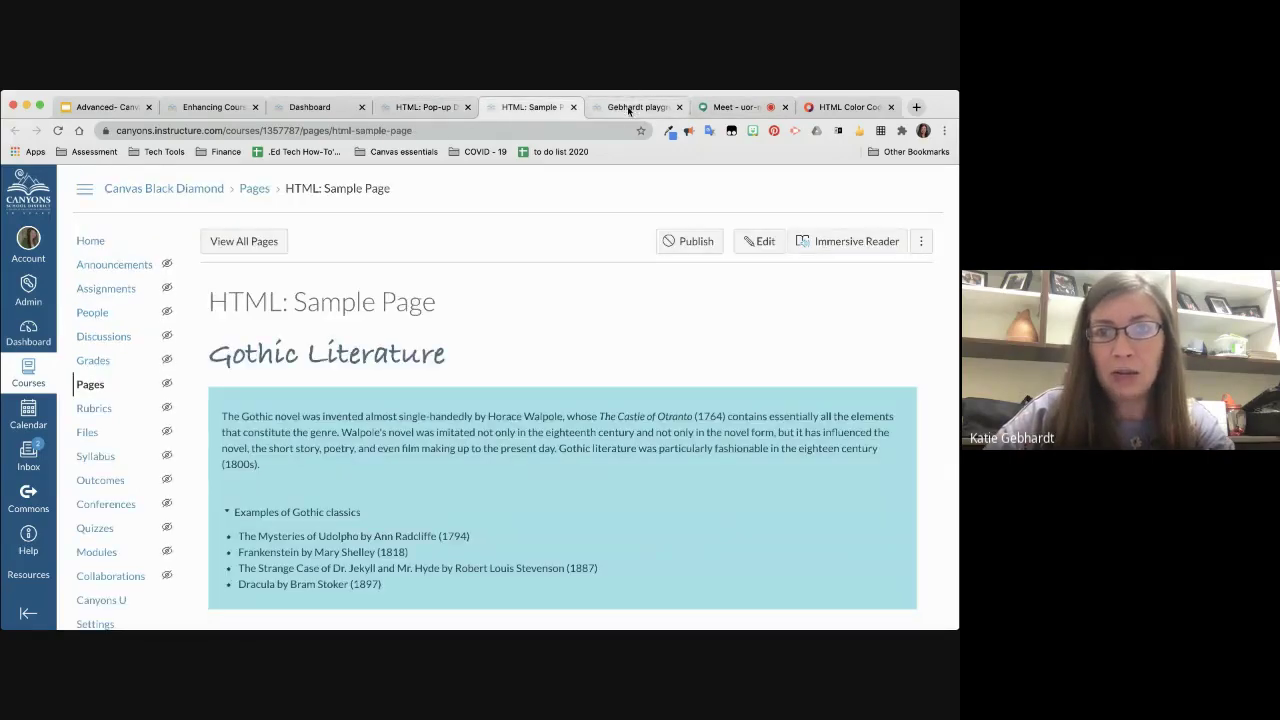
Step: In the playground page's HTML source, paste the copied code on a new line at the end
{"action": "left_click", "coordinate": [632, 108]}
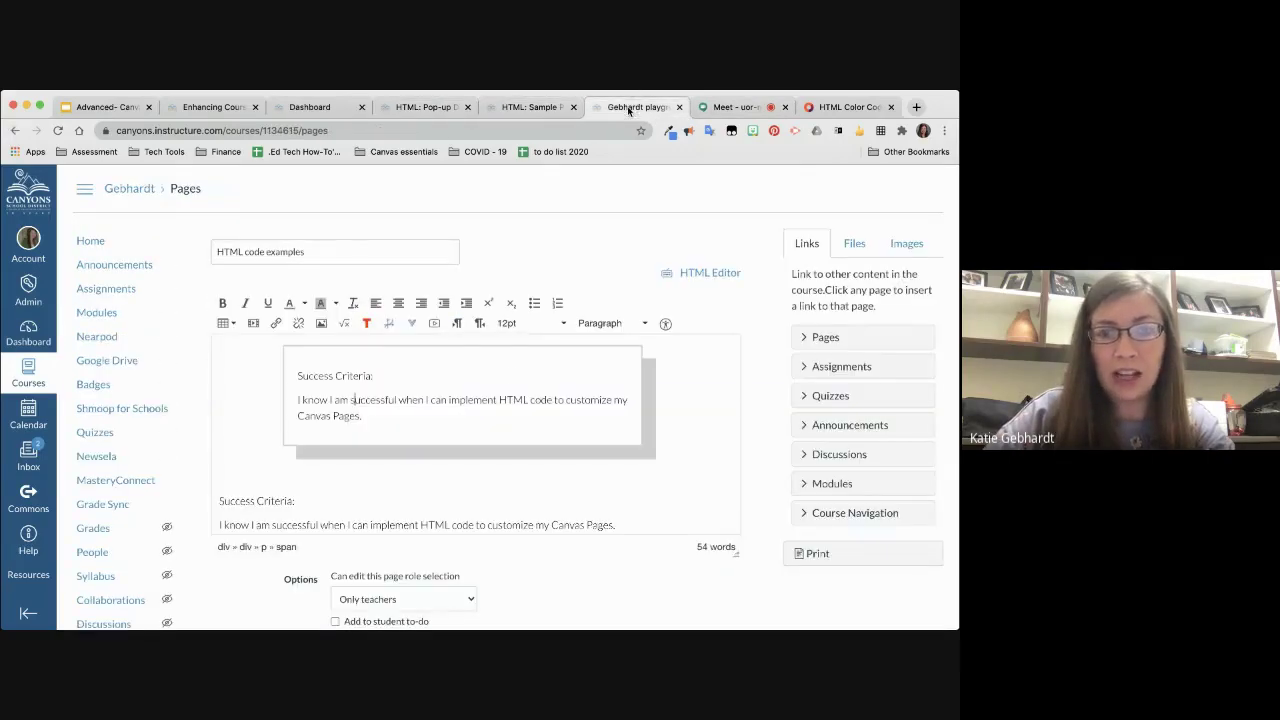
{"action": "left_click", "coordinate": [700, 274]}
{"action": "scroll", "coordinate": [418, 388], "scroll_direction": "down", "scroll_amount": 3}
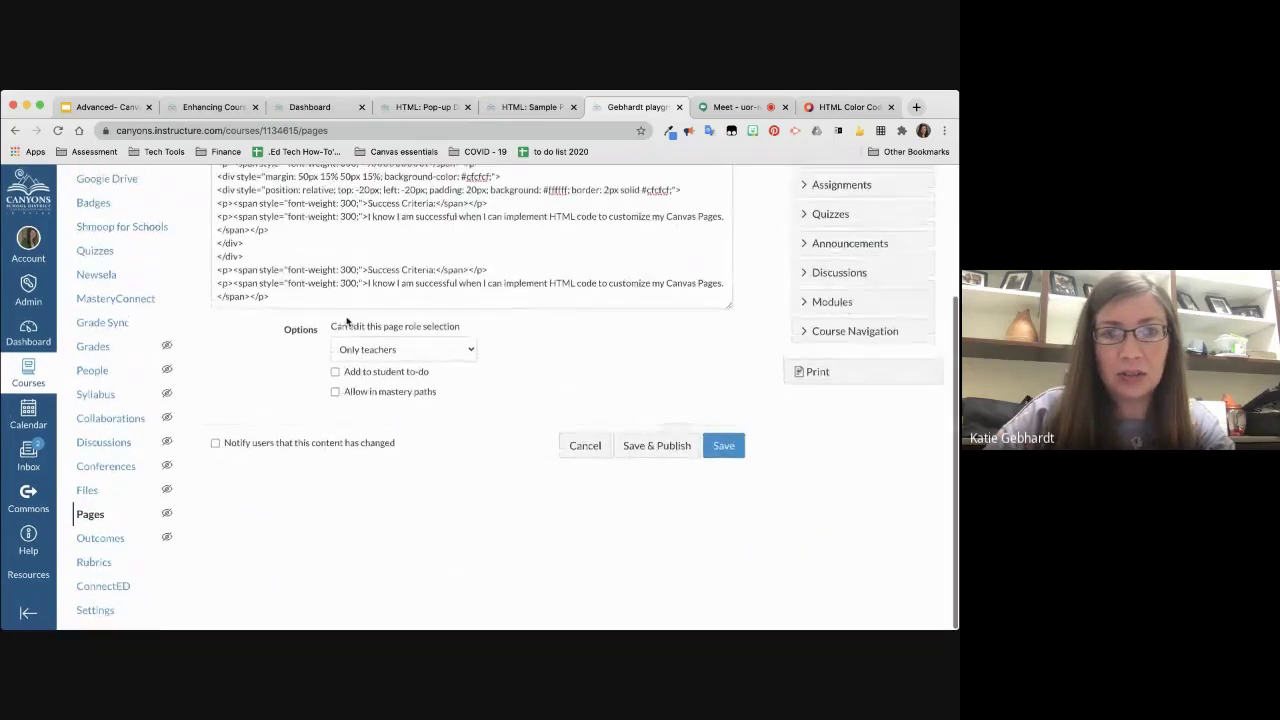
{"action": "left_click", "coordinate": [293, 299]}
{"action": "key", "text": "Return"}
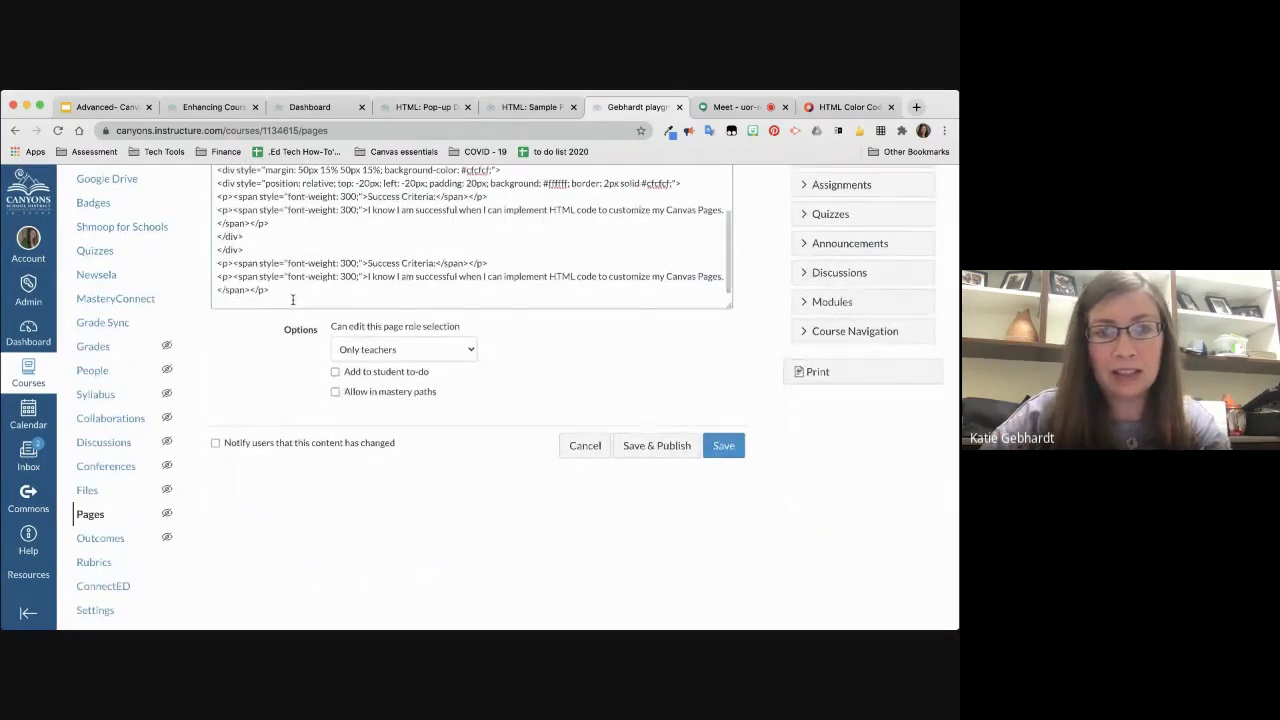
{"action": "type", "text": "Success Criteria:I know I am successful when I can implement HTML code to customize my Canvas Pages."}
Step: Close the HTML Sample Page and select the pop-up dialogue code snippet on the instructions page
{"action": "scroll", "coordinate": [547, 281], "scroll_direction": "up", "scroll_amount": 2}
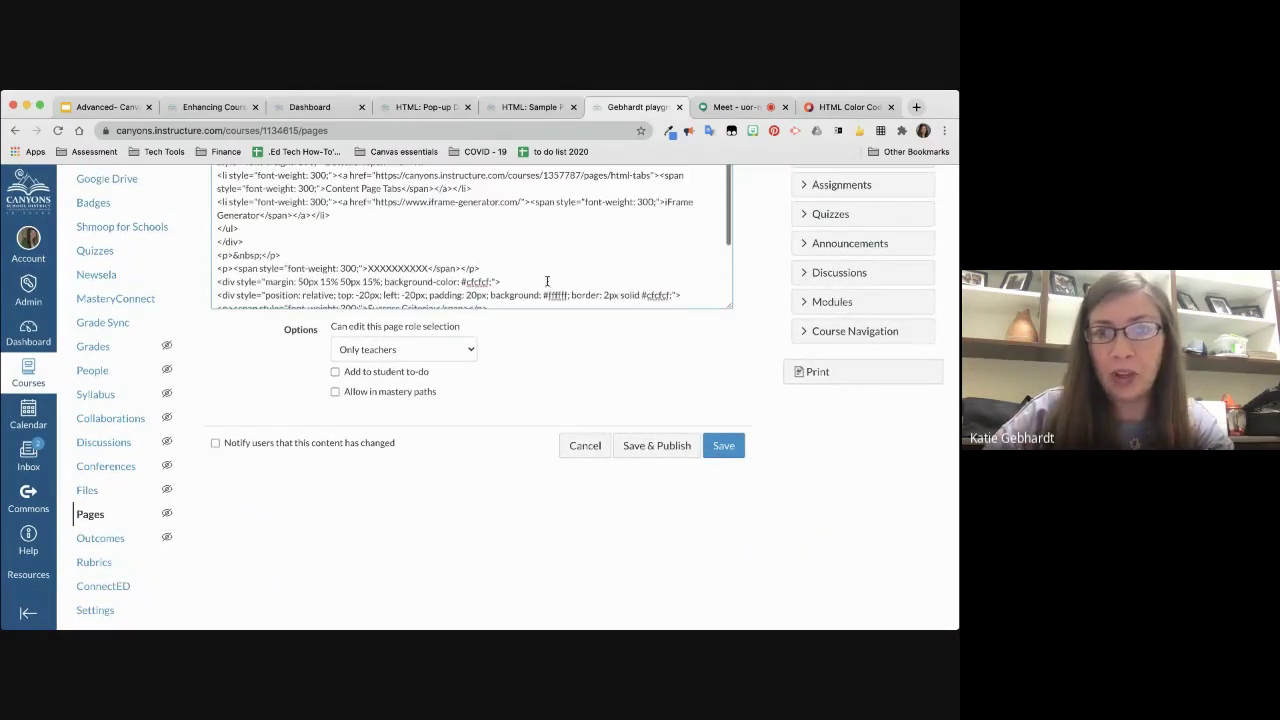
{"action": "left_click", "coordinate": [520, 109]}
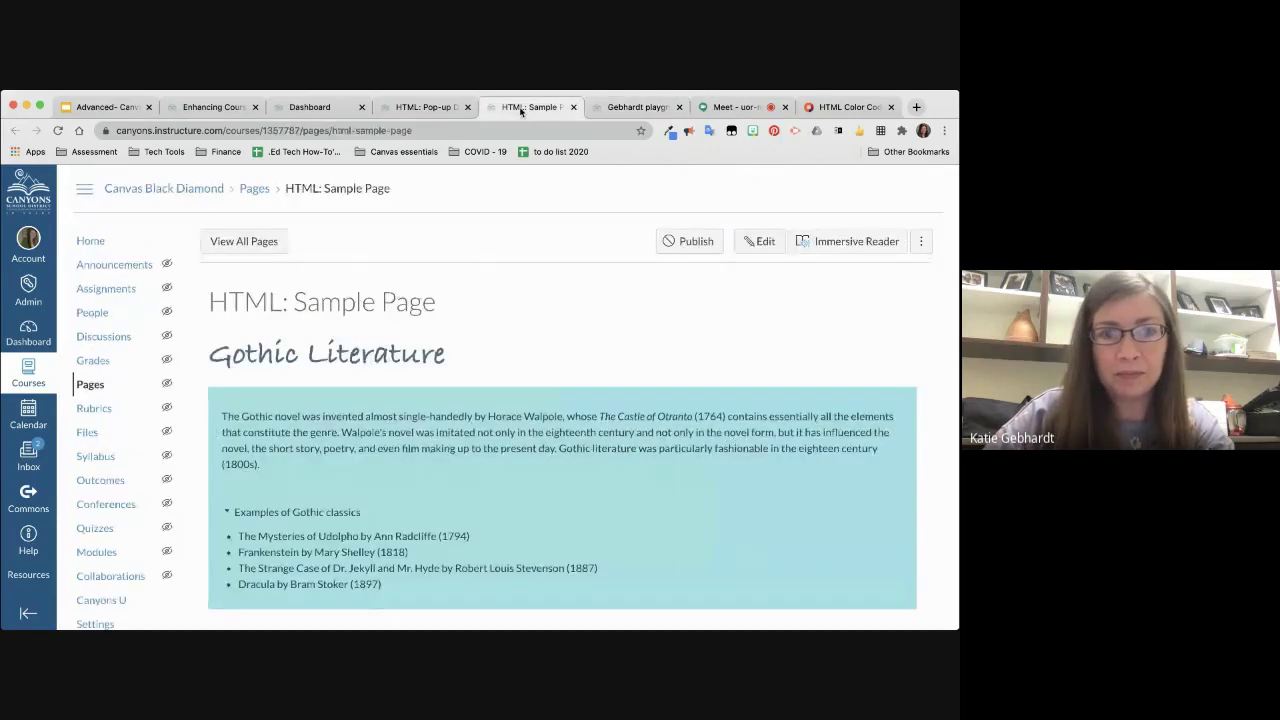
{"action": "left_click", "coordinate": [573, 107]}
{"action": "key", "text": "ctrl+shift+Tab"}
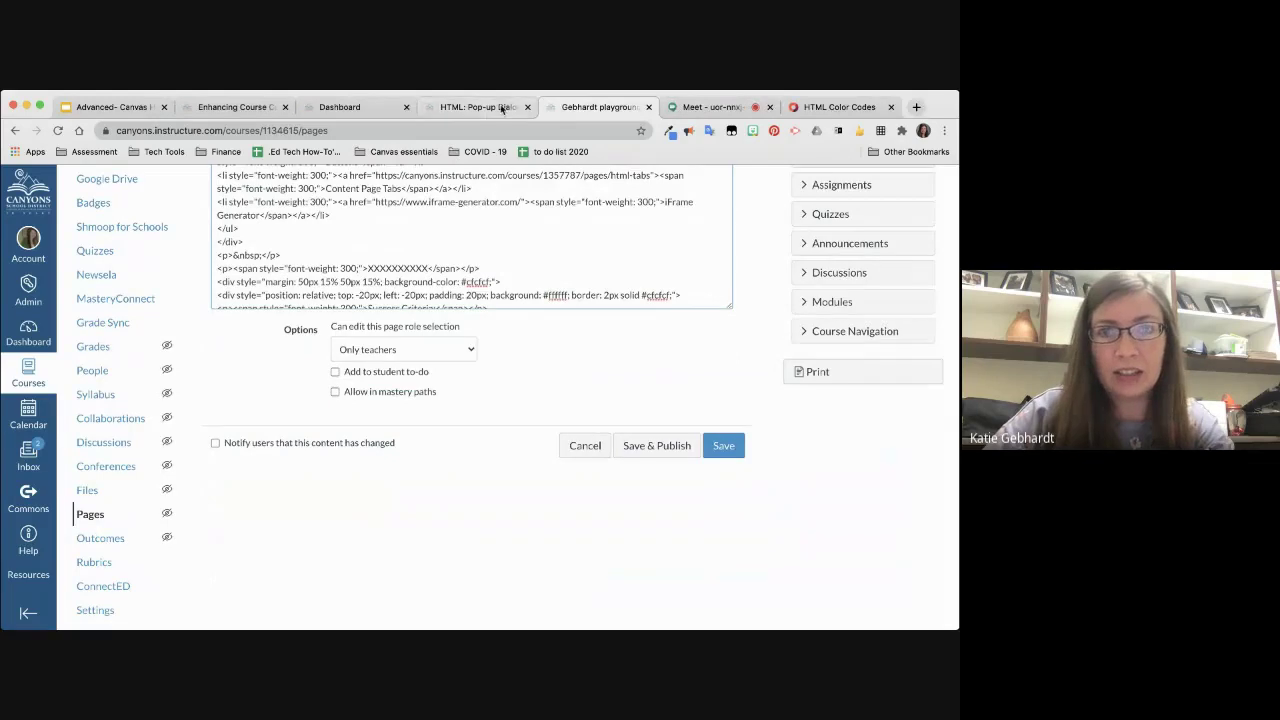
{"action": "scroll", "coordinate": [461, 228], "scroll_direction": "down", "scroll_amount": 5}
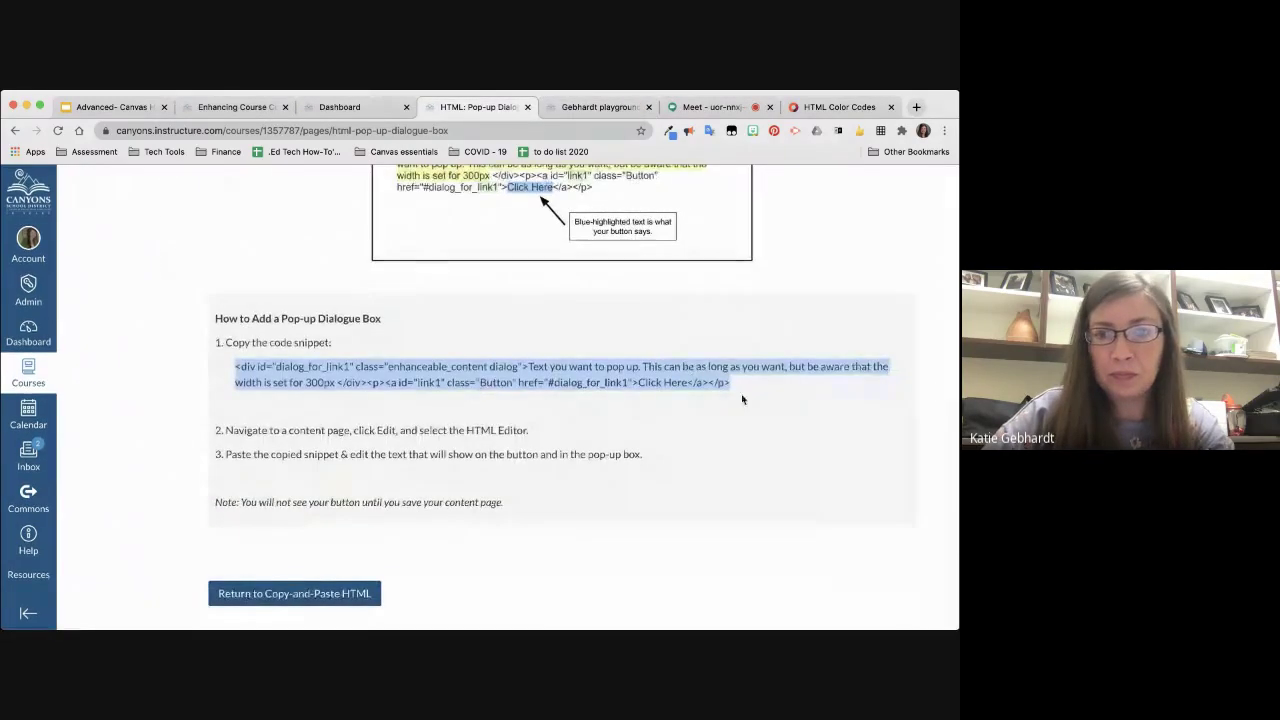
{"action": "left_click", "coordinate": [741, 385]}
{"action": "left_click_drag", "start_coordinate": [741, 385], "coordinate": [235, 377]}
{"action": "key", "text": "ctrl+c"}
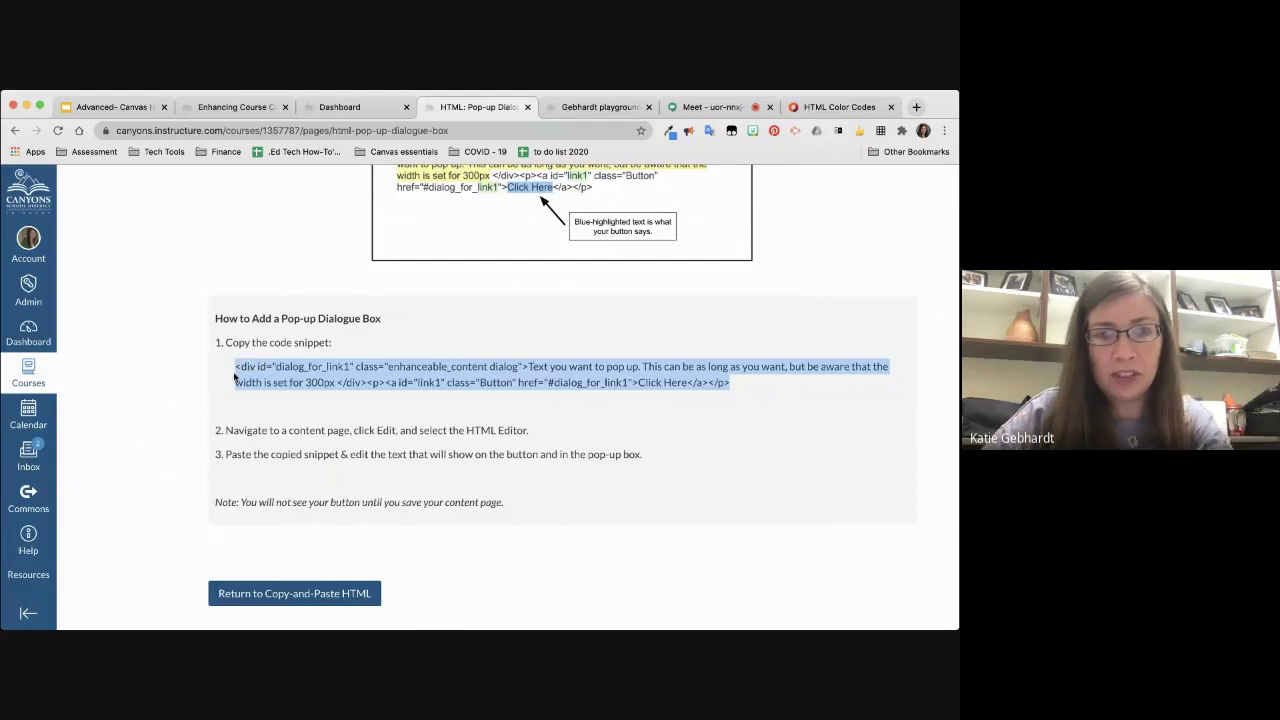
Step: Paste two copies of the pop-up dialog code below the Success Criteria line
{"action": "left_click", "coordinate": [582, 106]}
{"action": "scroll", "coordinate": [576, 254], "scroll_direction": "up", "scroll_amount": 5}
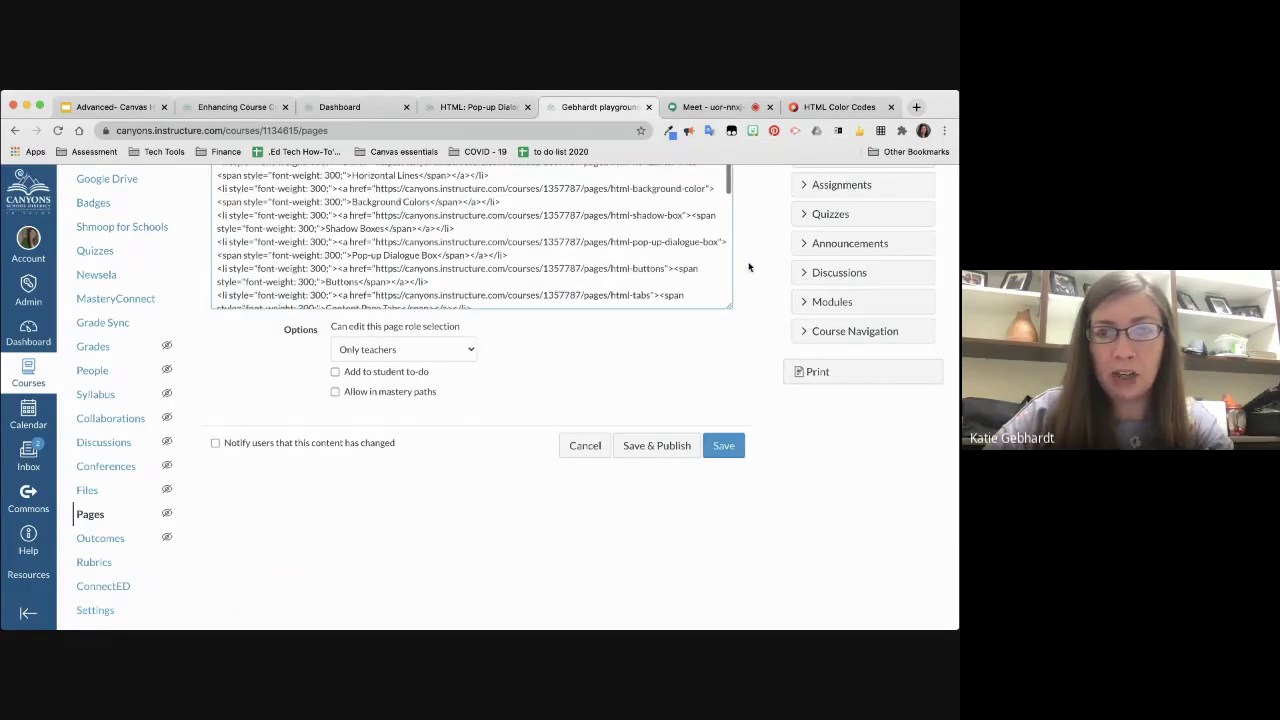
{"action": "scroll", "coordinate": [628, 249], "scroll_direction": "down", "scroll_amount": 7}
{"action": "scroll", "coordinate": [650, 258], "scroll_direction": "down", "scroll_amount": 3}
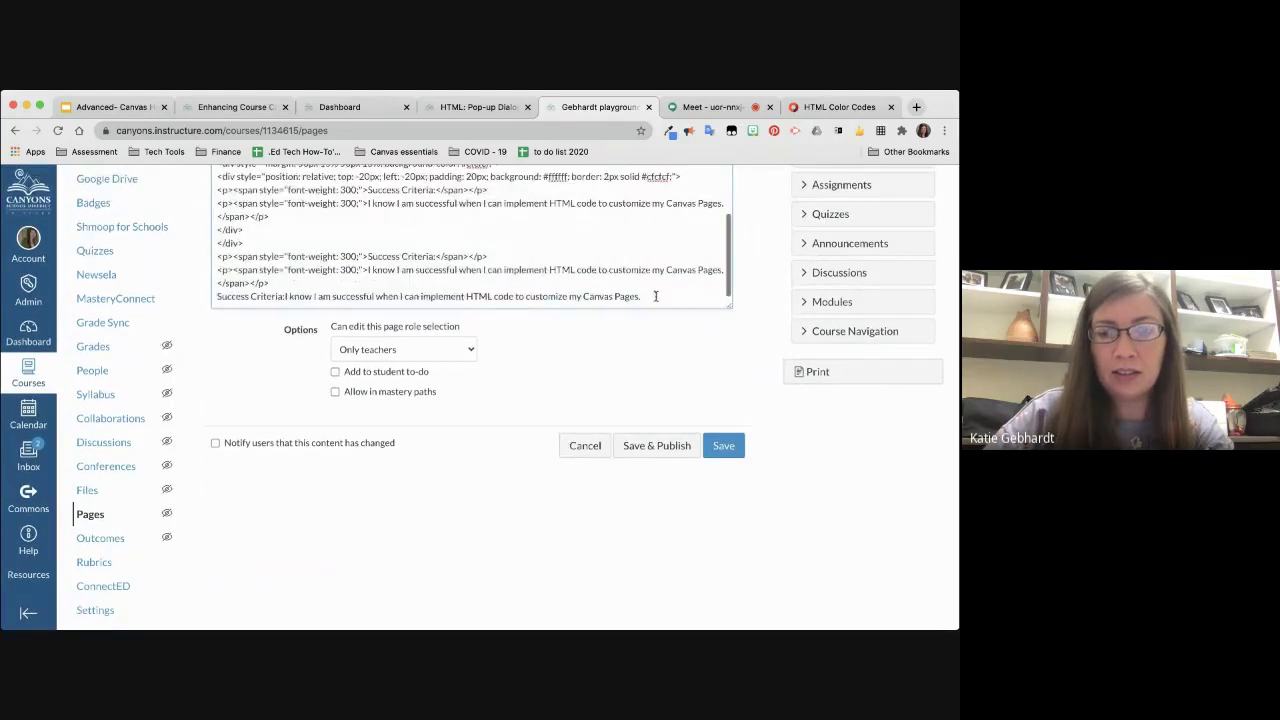
{"action": "left_click", "coordinate": [656, 296]}
{"action": "key", "text": "ctrl+v"}
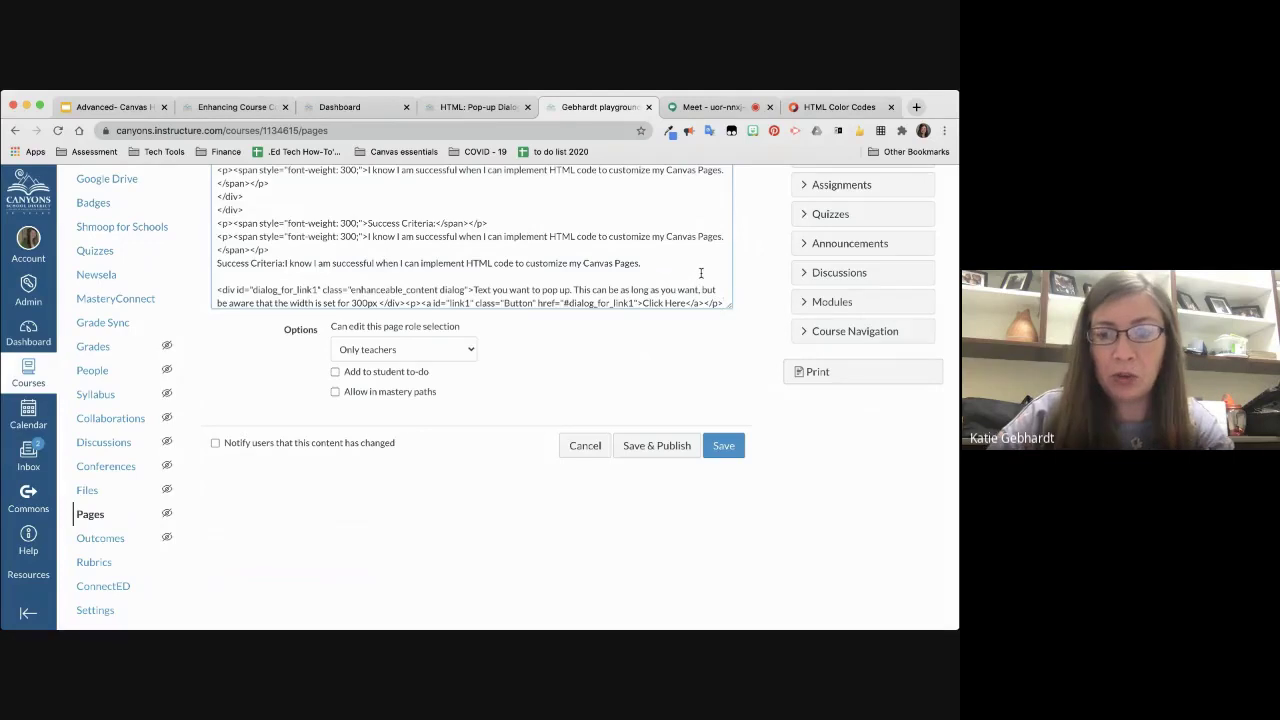
{"action": "key", "text": "Return"}
{"action": "key", "text": "Return"}
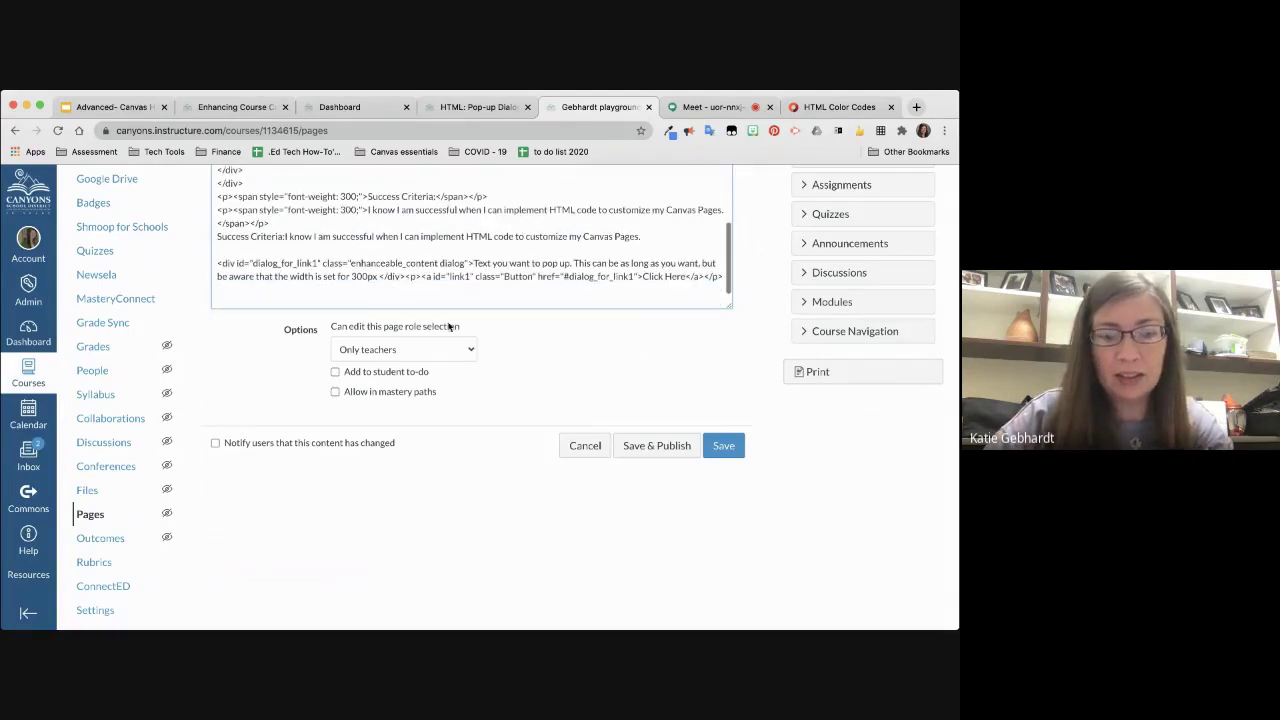
{"action": "key", "text": "ctrl+v"}
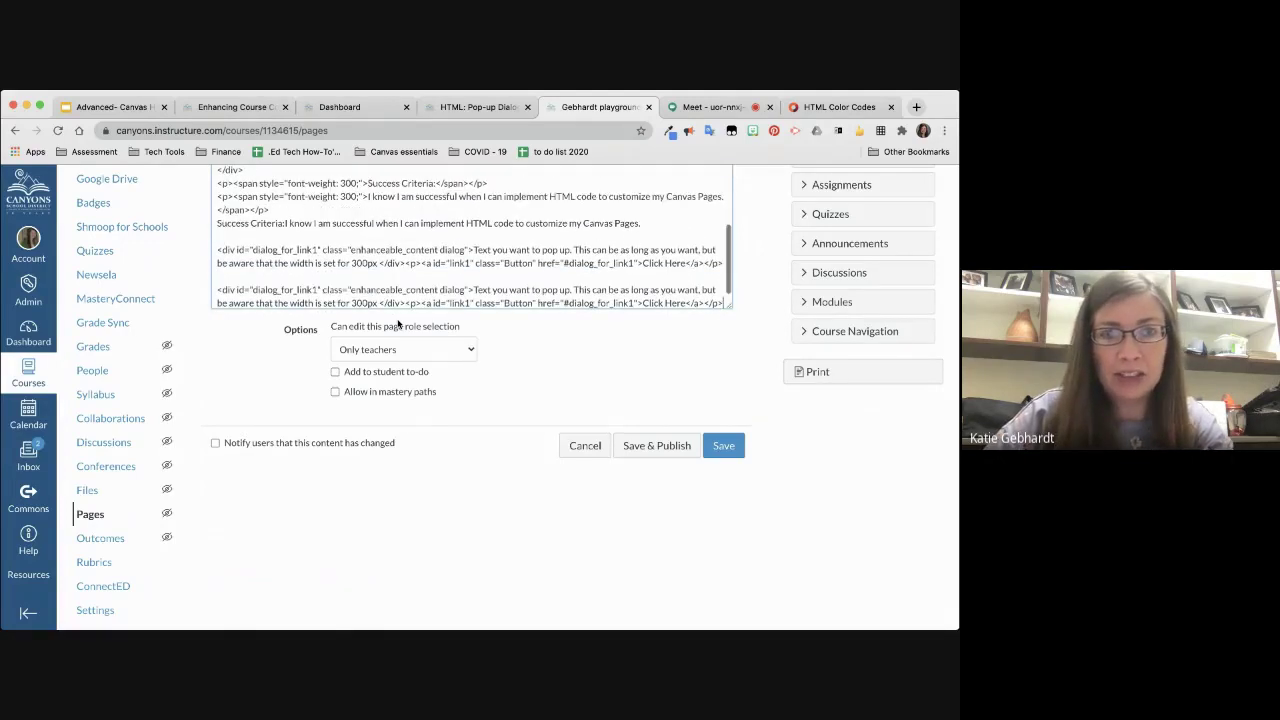
Step: Change link1 to link2 in the second dialog's id, button id and link target
{"action": "left_click", "coordinate": [318, 289]}
{"action": "key", "text": "BackSpace"}
{"action": "type", "text": "2"}
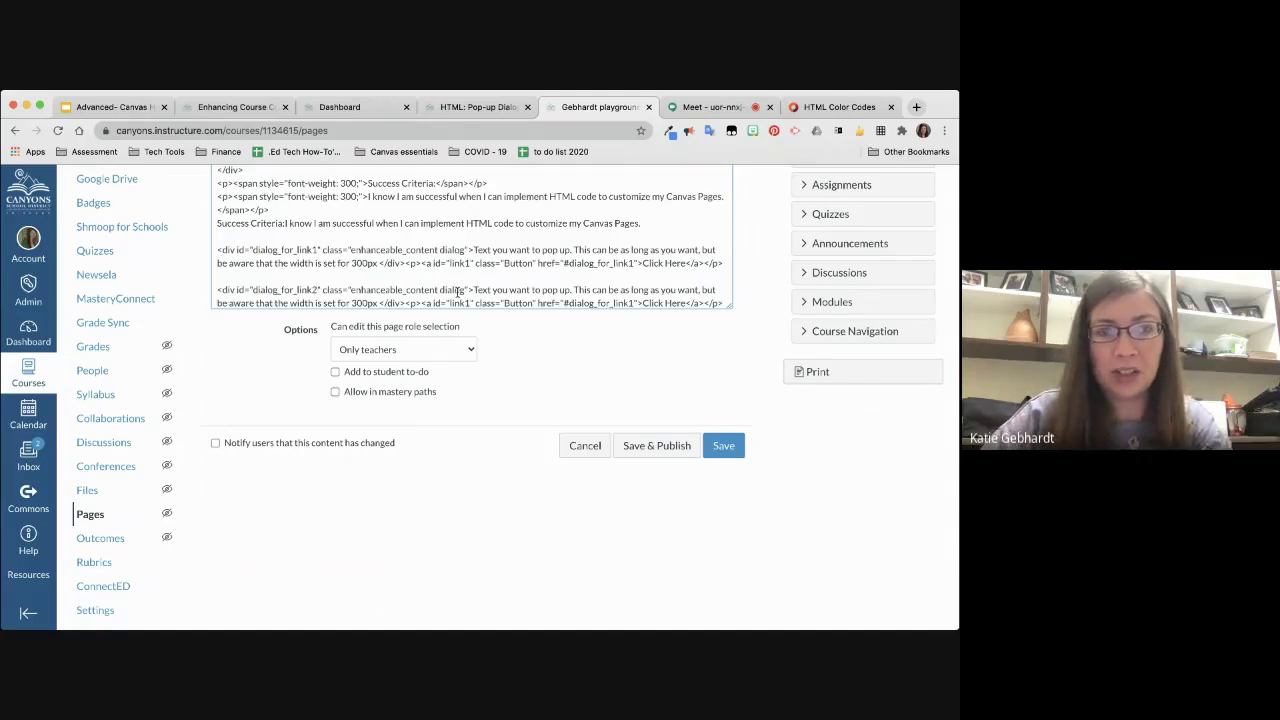
{"action": "scroll", "coordinate": [484, 287], "scroll_direction": "down", "scroll_amount": 1}
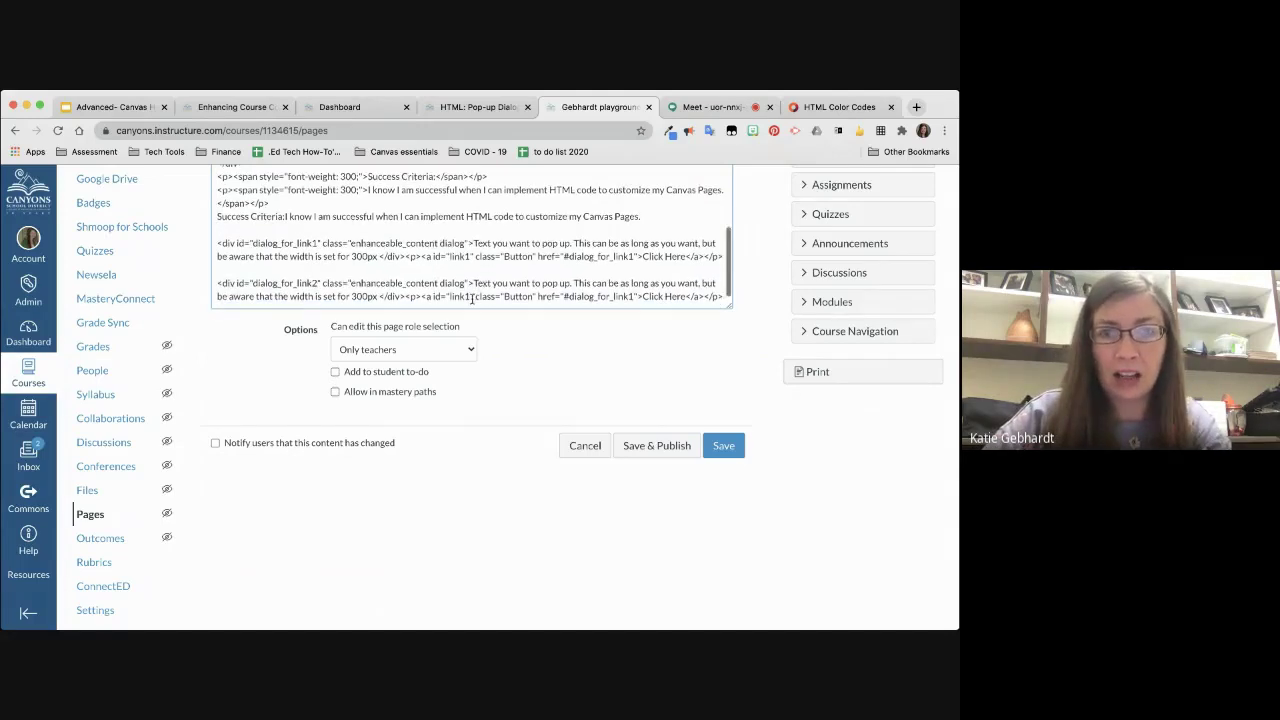
{"action": "left_click", "coordinate": [469, 296]}
{"action": "key", "text": "BackSpace"}
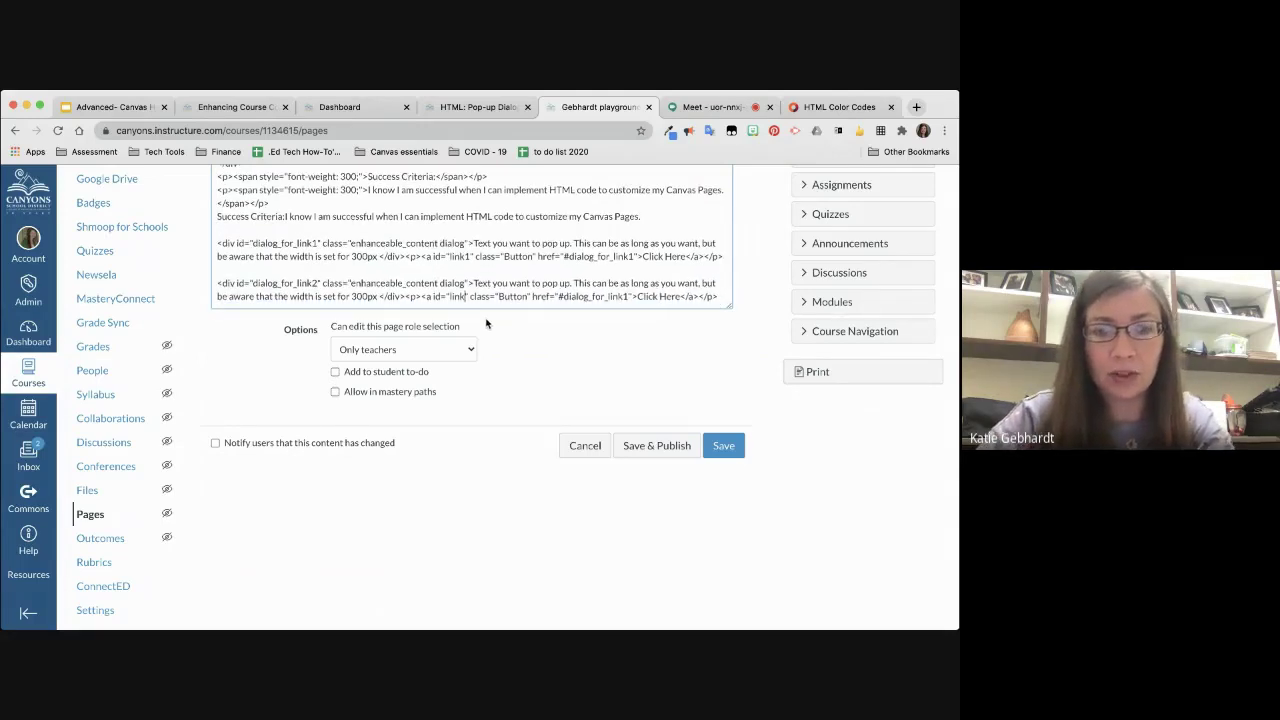
{"action": "type", "text": "2"}
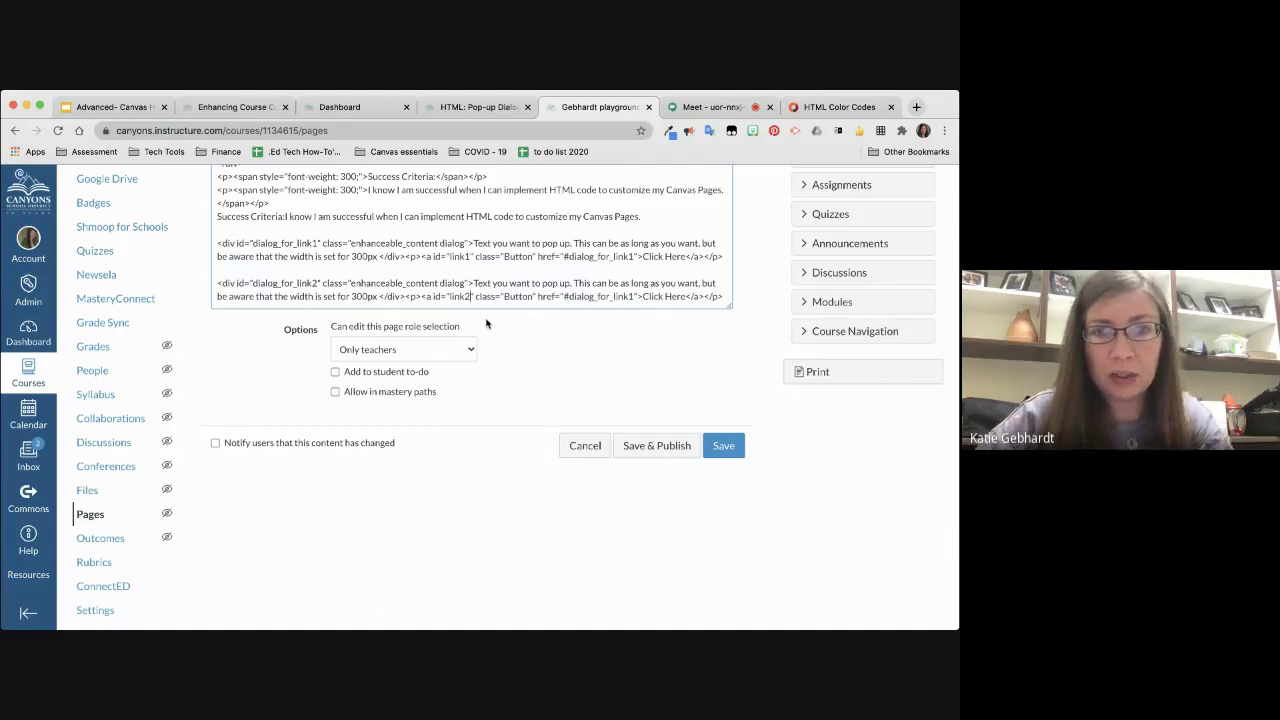
{"action": "left_click", "coordinate": [634, 296]}
{"action": "key", "text": "BackSpace"}
{"action": "type", "text": "2"}
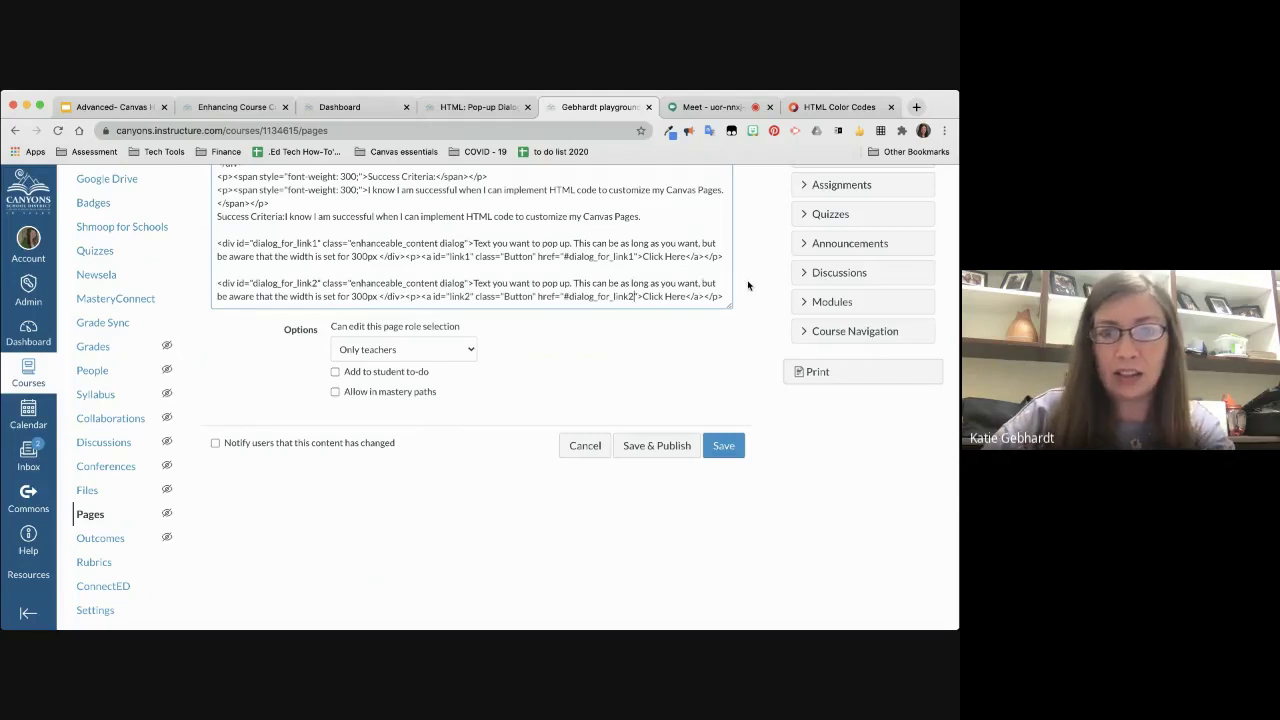
Step: Replace the second pop-up's placeholder text so it reads 'Text in the pop up box 300px'
{"action": "scroll", "coordinate": [748, 286], "scroll_direction": "up", "scroll_amount": 2}
{"action": "scroll", "coordinate": [748, 284], "scroll_direction": "down", "scroll_amount": 2}
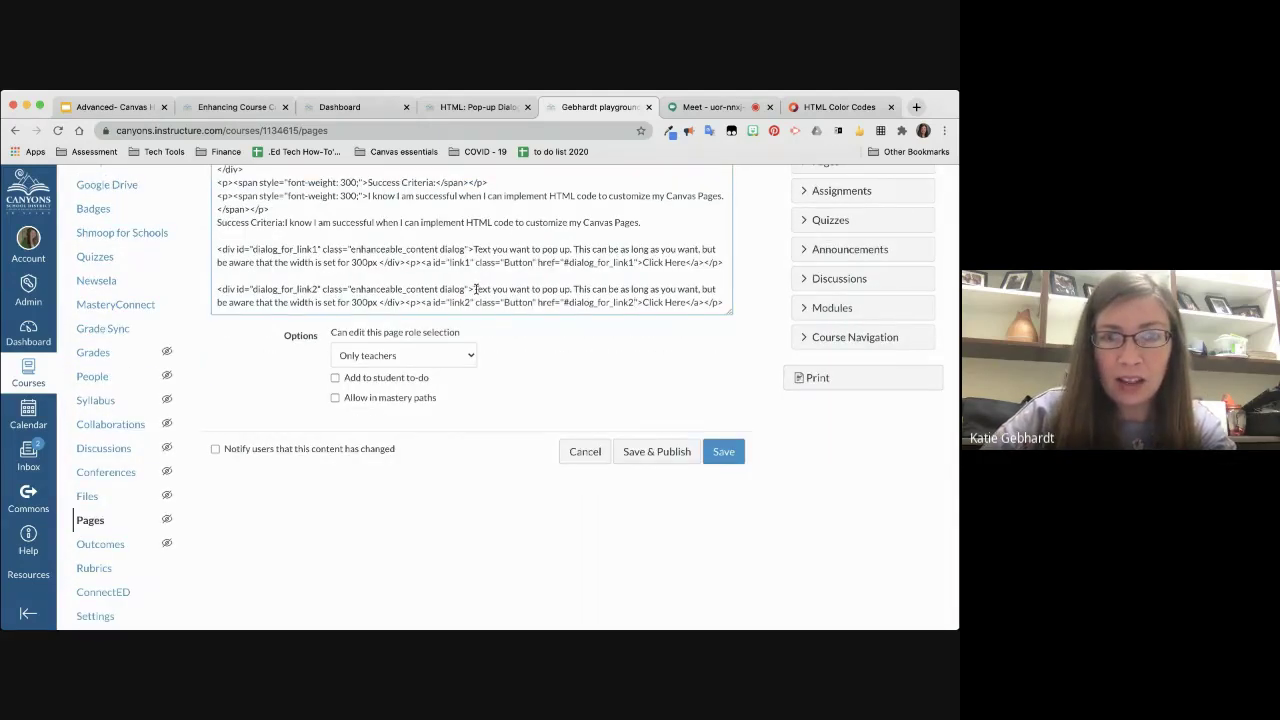
{"action": "left_click_drag", "start_coordinate": [475, 289], "coordinate": [352, 303]}
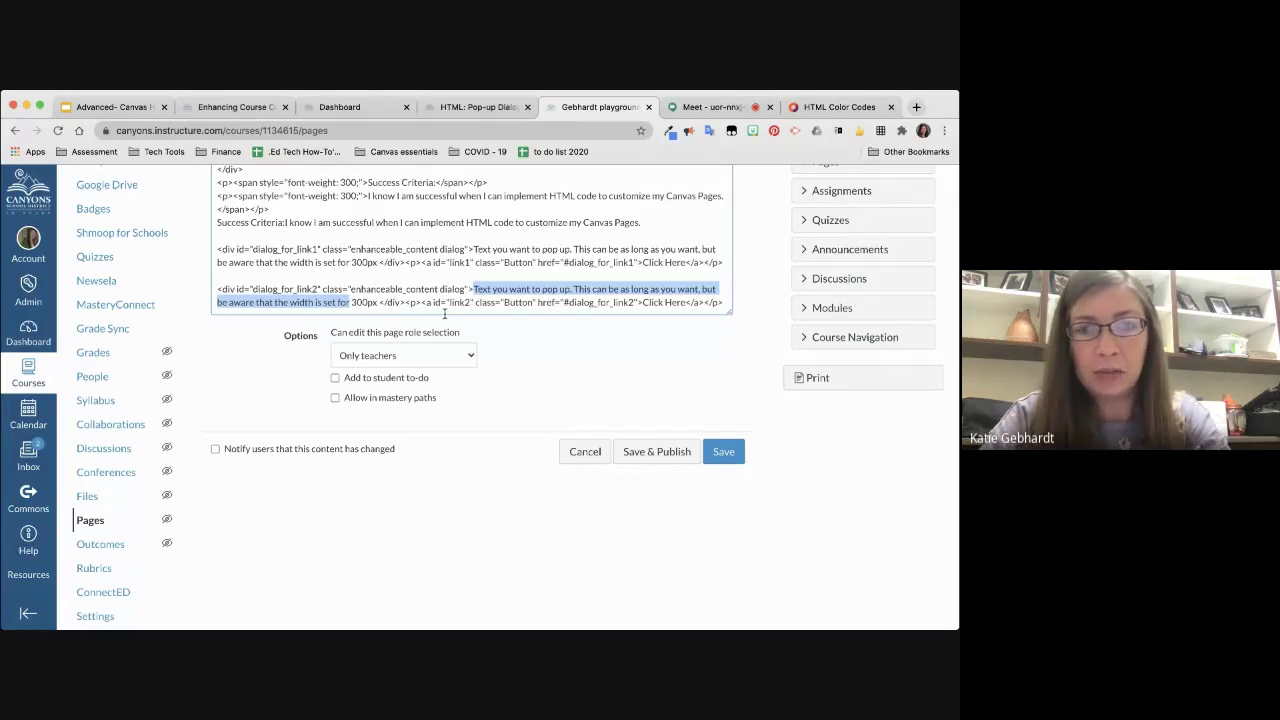
{"action": "type", "text": "Text in the b"}
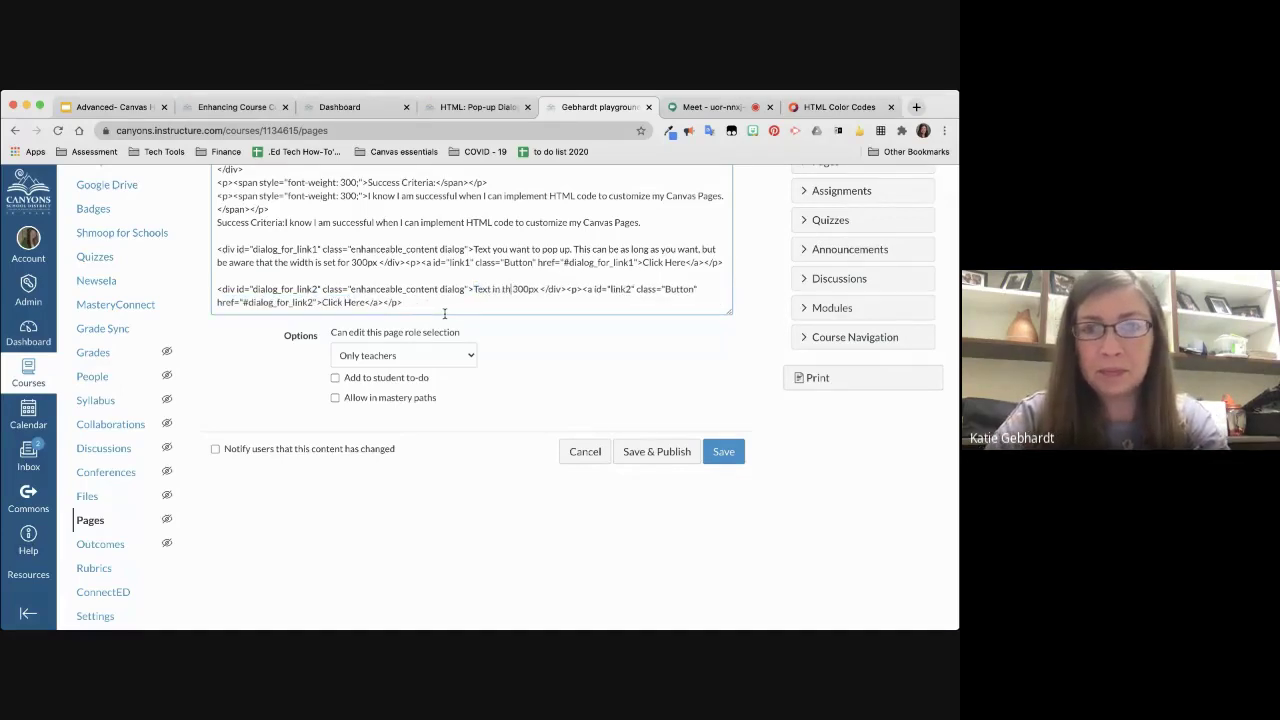
{"action": "type", "text": "op"}
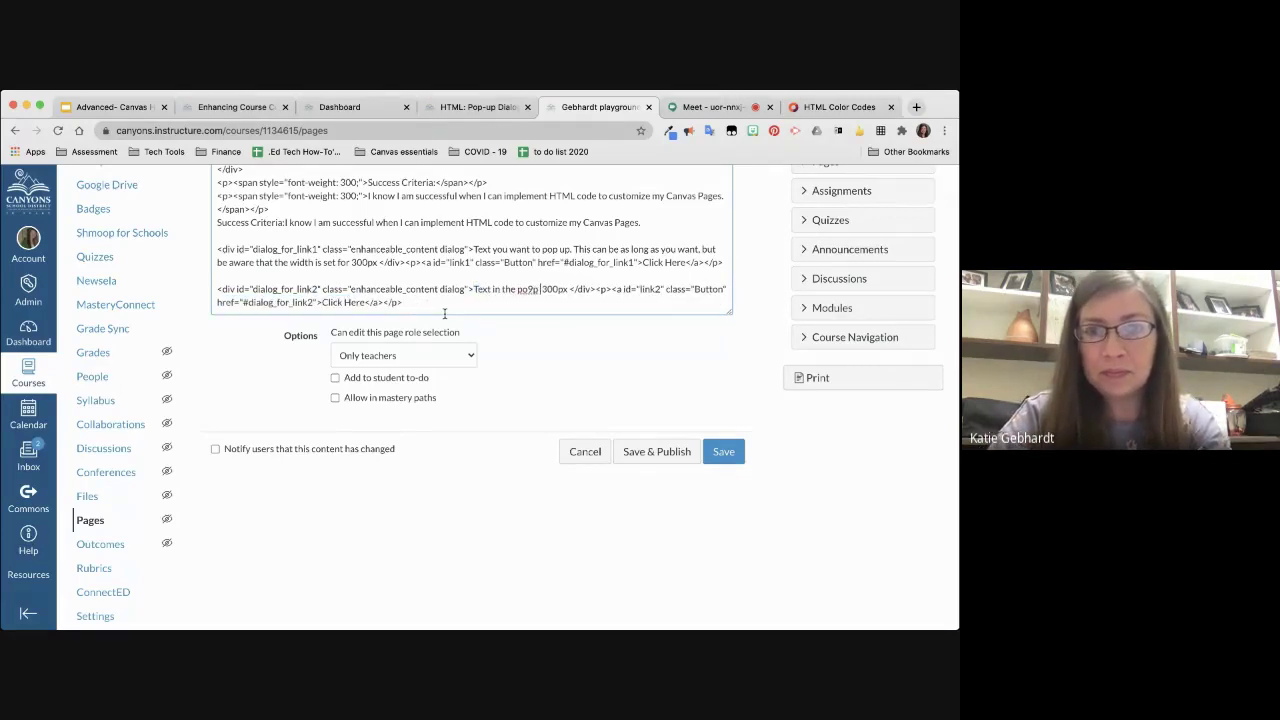
{"action": "type", "text": " up box"}
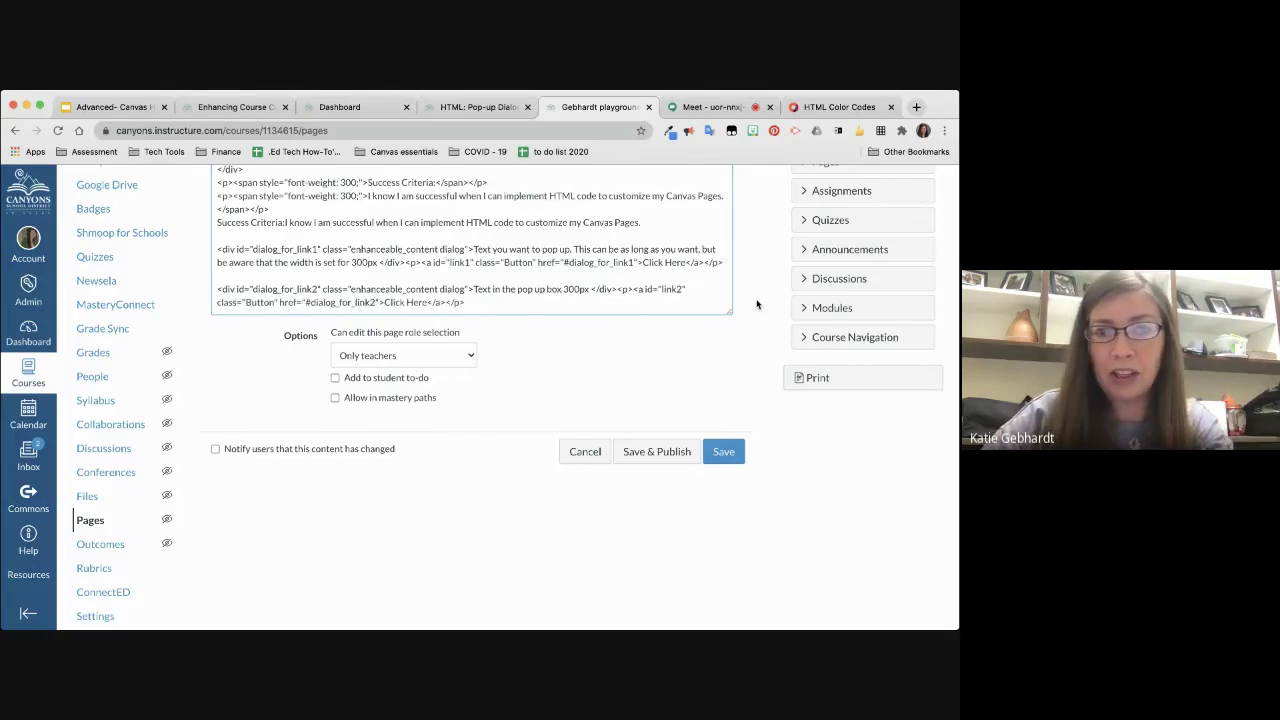
{"action": "scroll", "coordinate": [758, 303], "scroll_direction": "up", "scroll_amount": 3}
Step: Back in the Rich Content Editor, restore the word 'This' at the start of the first pop-up text
{"action": "left_click", "coordinate": [699, 270]}
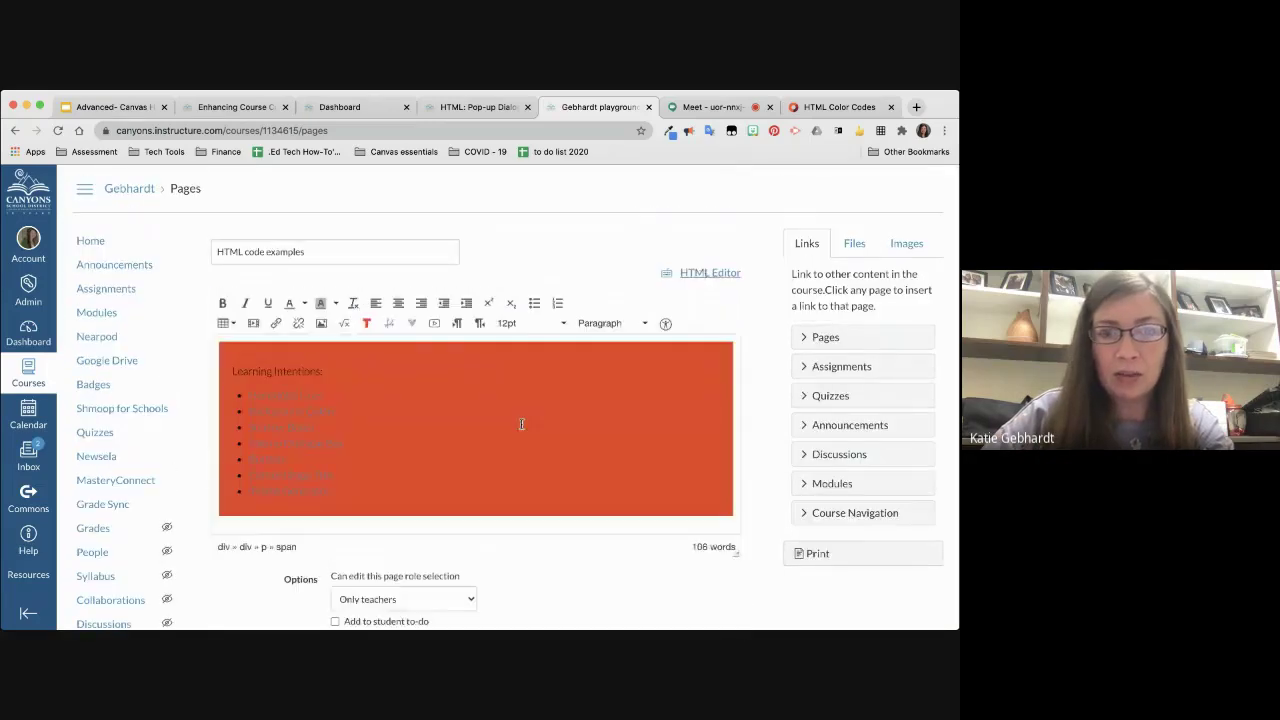
{"action": "scroll", "coordinate": [521, 424], "scroll_direction": "down", "scroll_amount": 3}
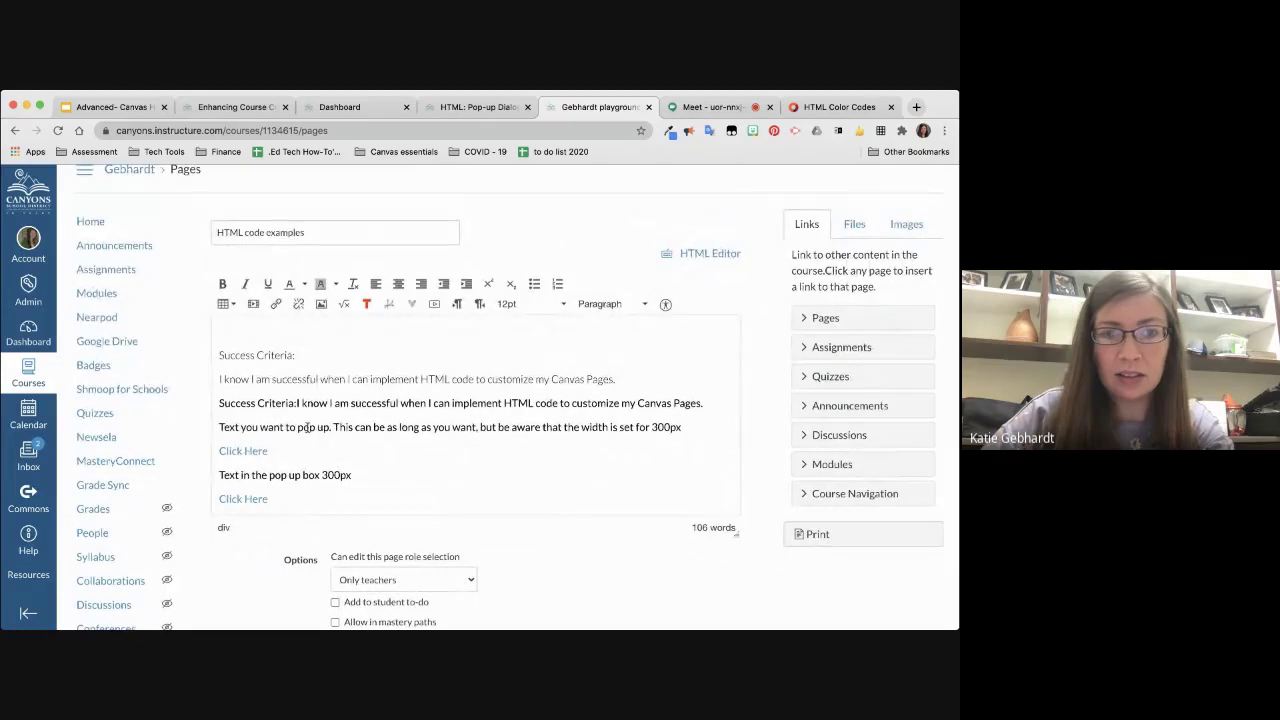
{"action": "left_click", "coordinate": [334, 427]}
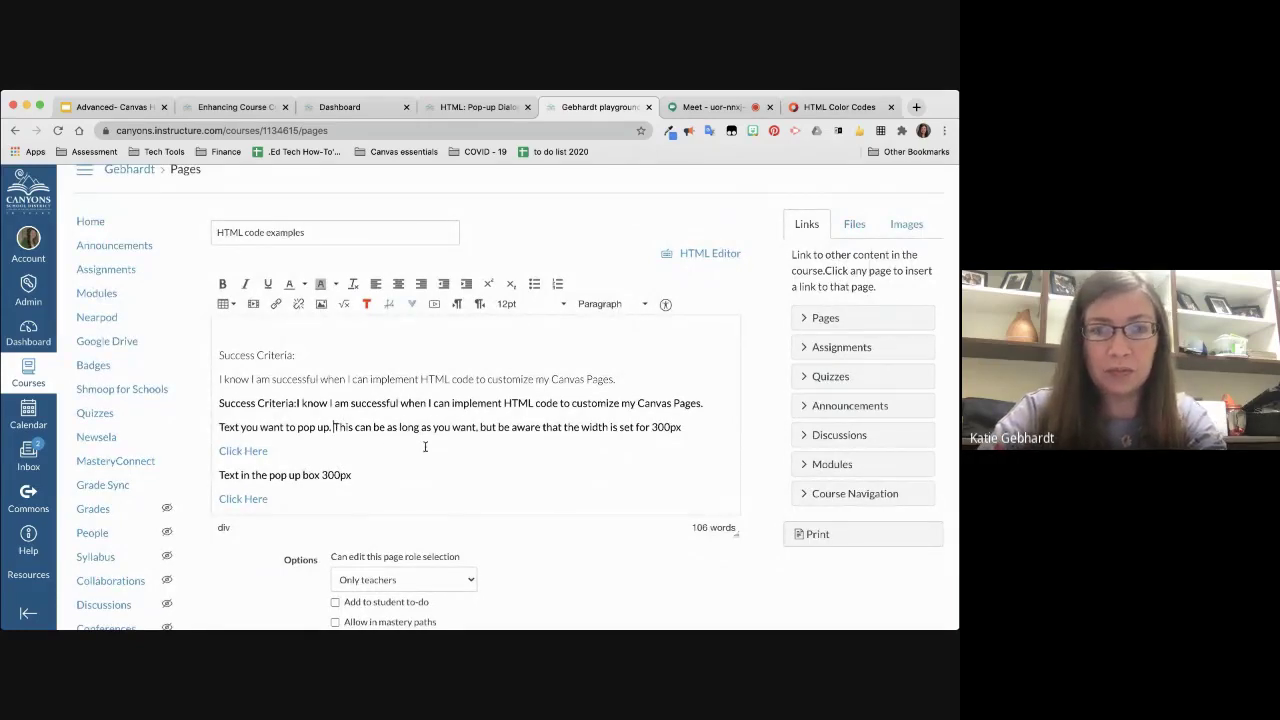
{"action": "type", "text": "This"}
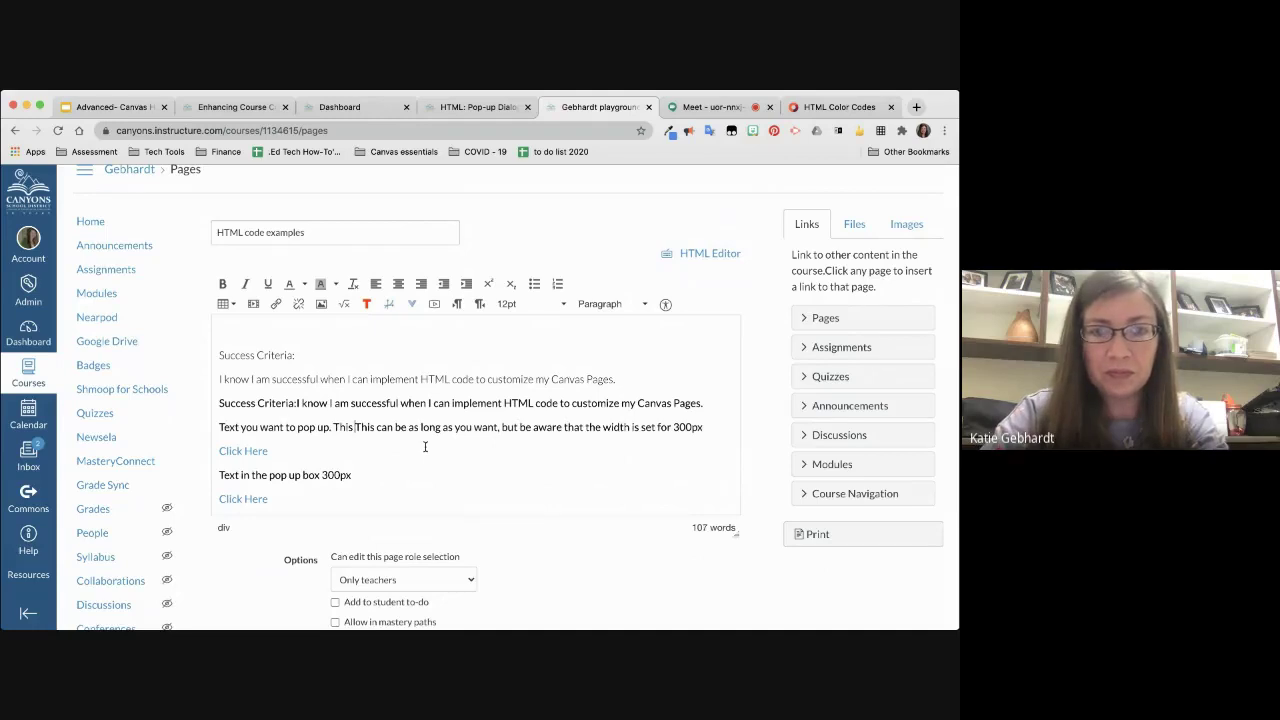
{"action": "left_click", "coordinate": [350, 475]}
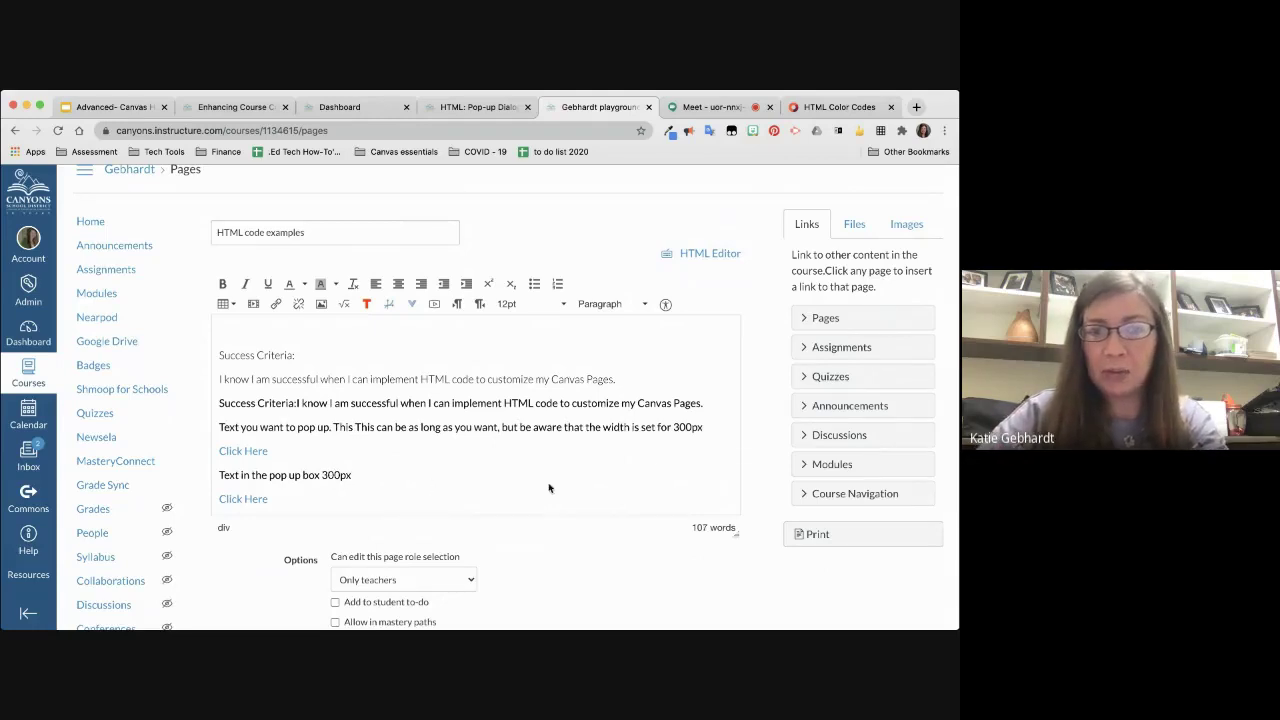
Step: Save the page, then open the second pop-up and close its dialog
{"action": "scroll", "coordinate": [731, 601], "scroll_direction": "down", "scroll_amount": 3}
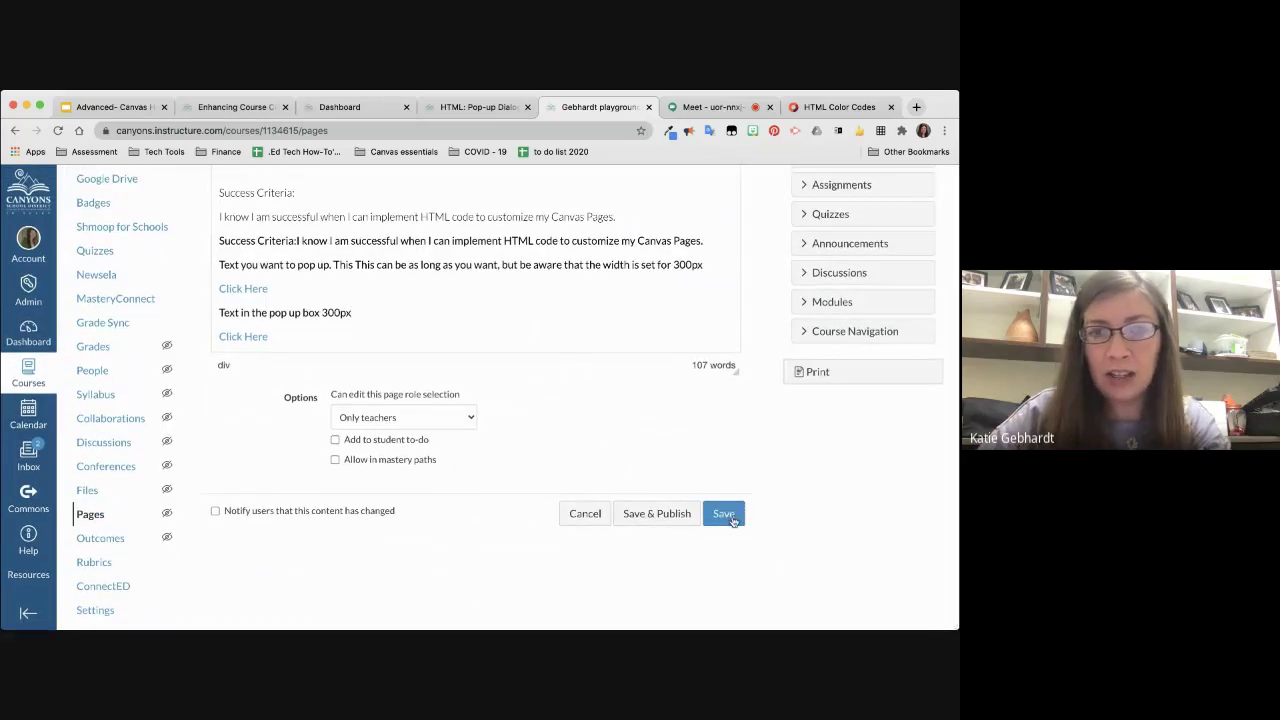
{"action": "left_click", "coordinate": [725, 515]}
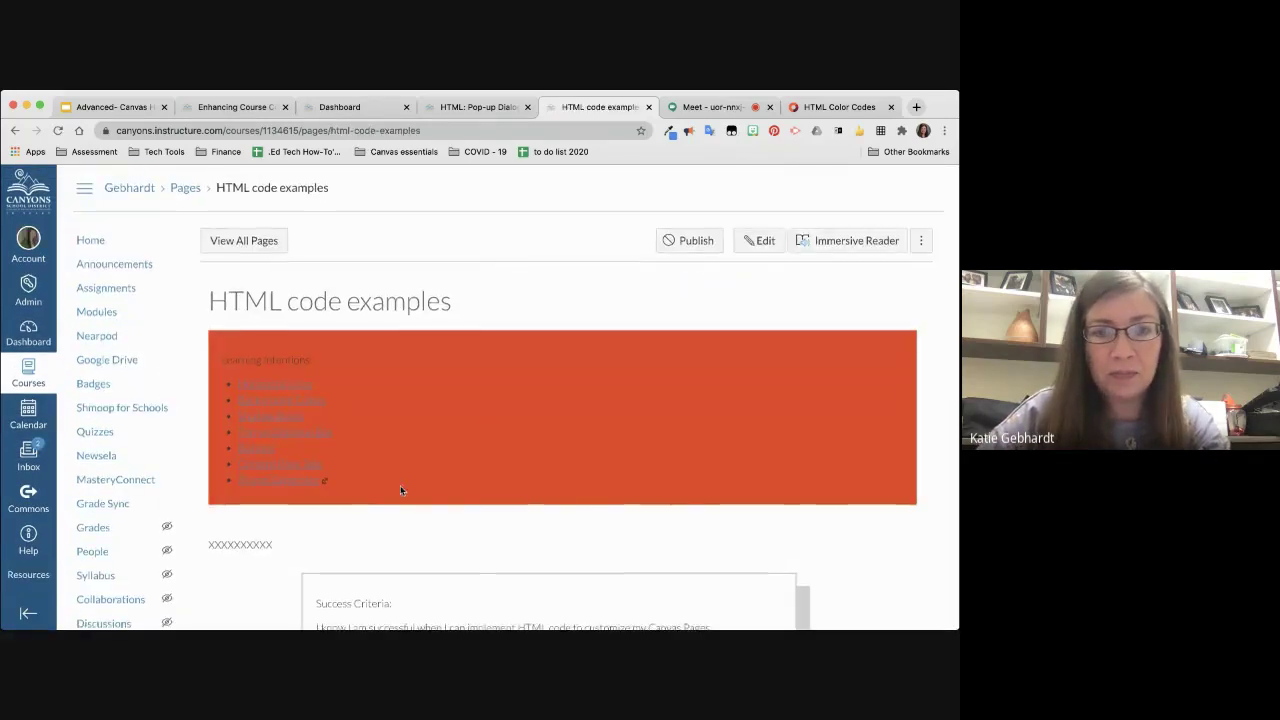
{"action": "scroll", "coordinate": [400, 487], "scroll_direction": "down", "scroll_amount": 5}
{"action": "left_click", "coordinate": [255, 592]}
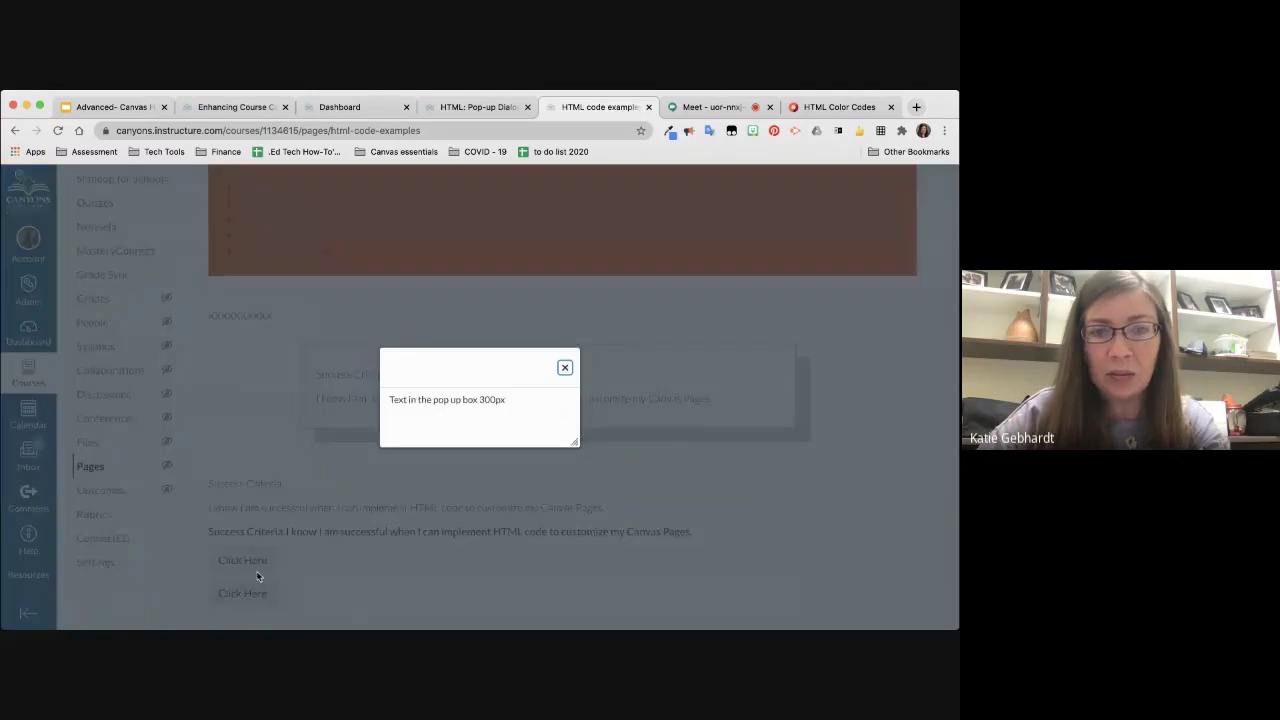
{"action": "left_click", "coordinate": [564, 368]}
{"action": "scroll", "coordinate": [699, 463], "scroll_direction": "up", "scroll_amount": 1}
{"action": "scroll", "coordinate": [699, 463], "scroll_direction": "up", "scroll_amount": 5}
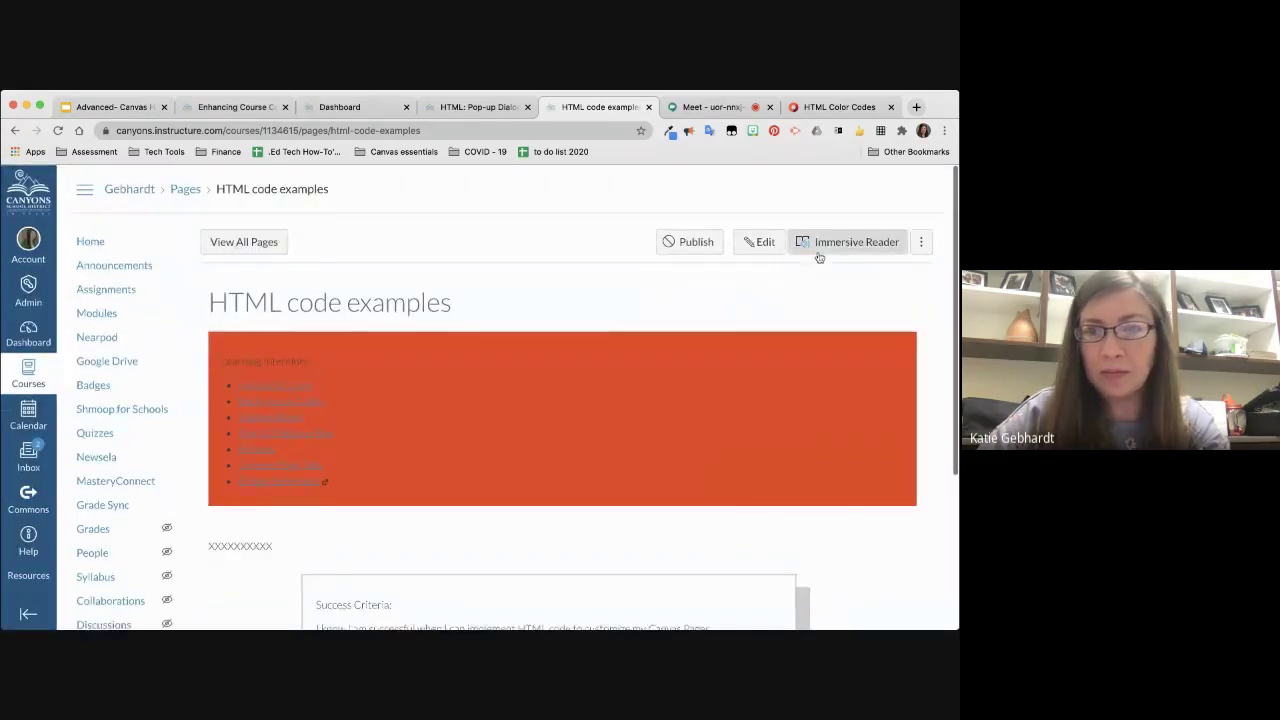
Step: In the HTML source, relabel the first button from 'Click Here' to 'Click to reveal answer'
{"action": "left_click", "coordinate": [754, 240]}
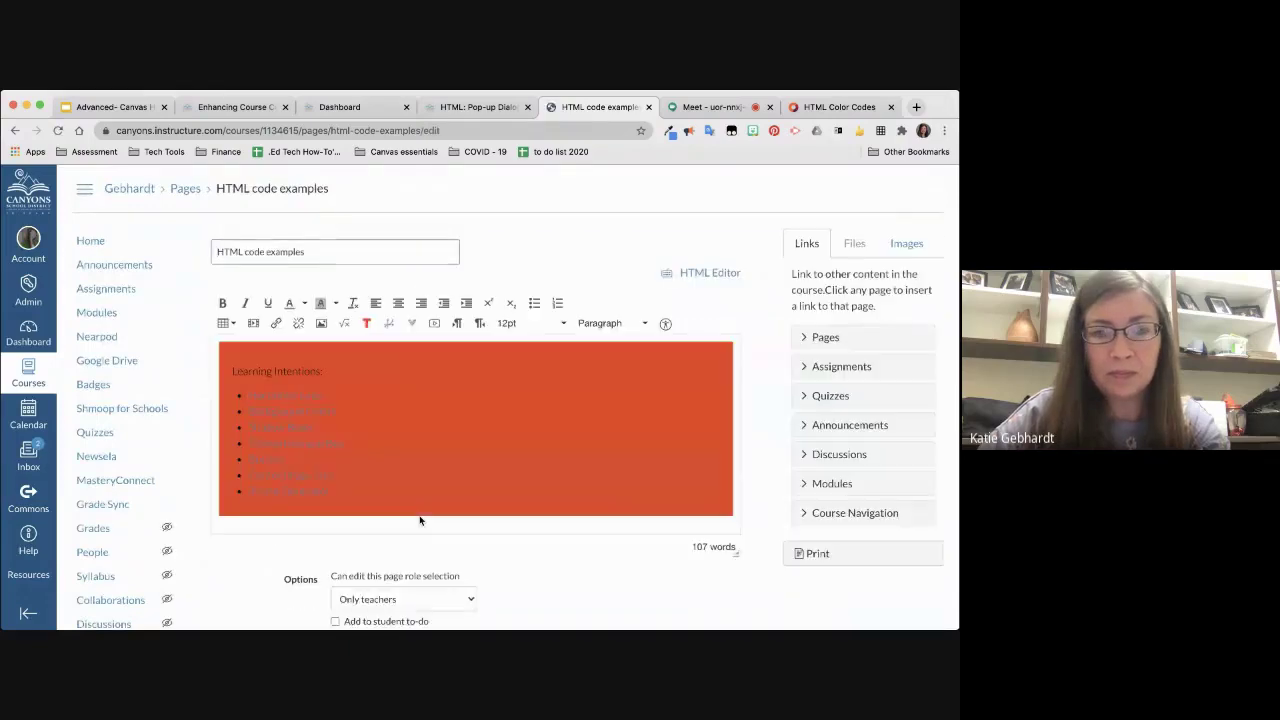
{"action": "left_click", "coordinate": [710, 273]}
{"action": "scroll", "coordinate": [524, 290], "scroll_direction": "down", "scroll_amount": 8}
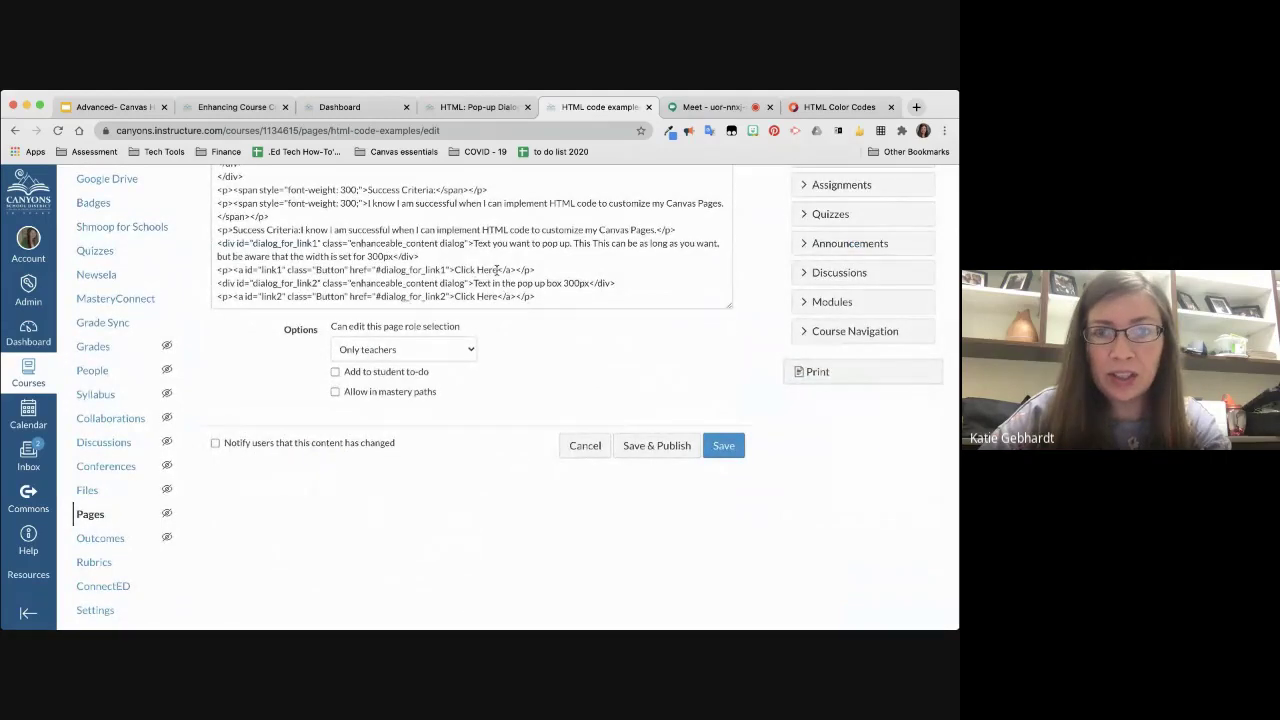
{"action": "left_click_drag", "start_coordinate": [497, 270], "coordinate": [455, 270]}
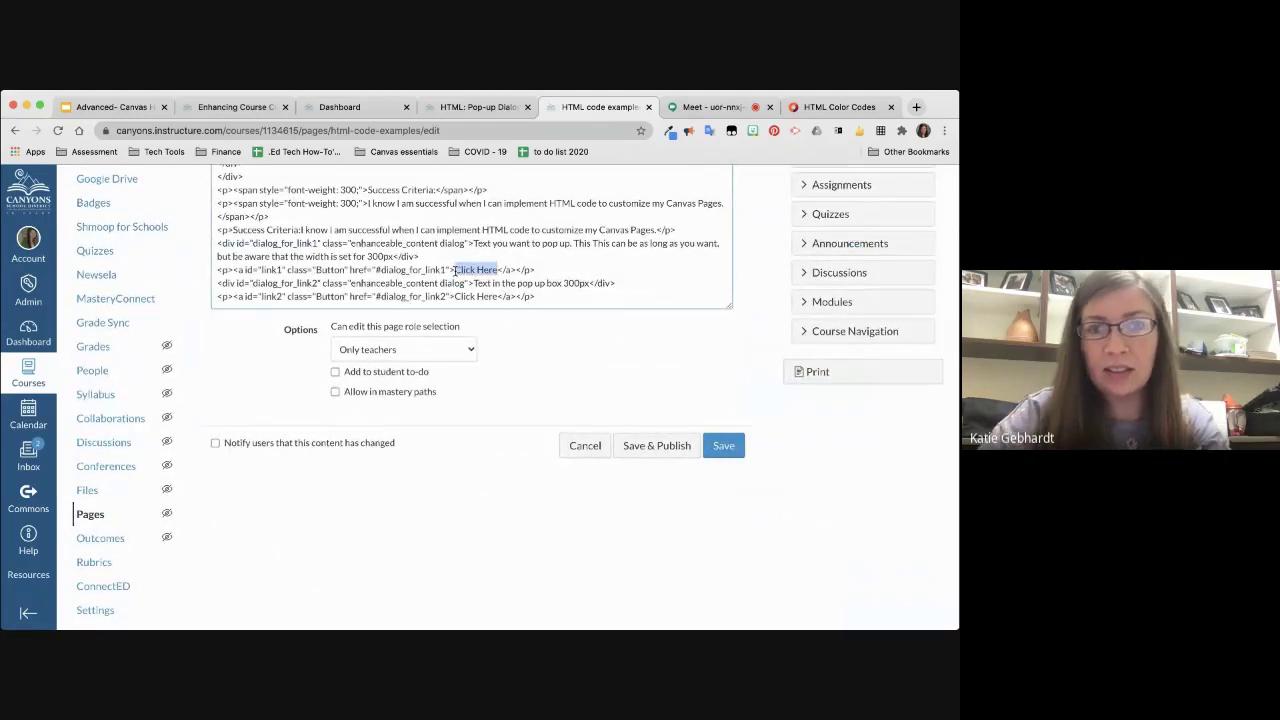
{"action": "type", "text": "Click Her"}
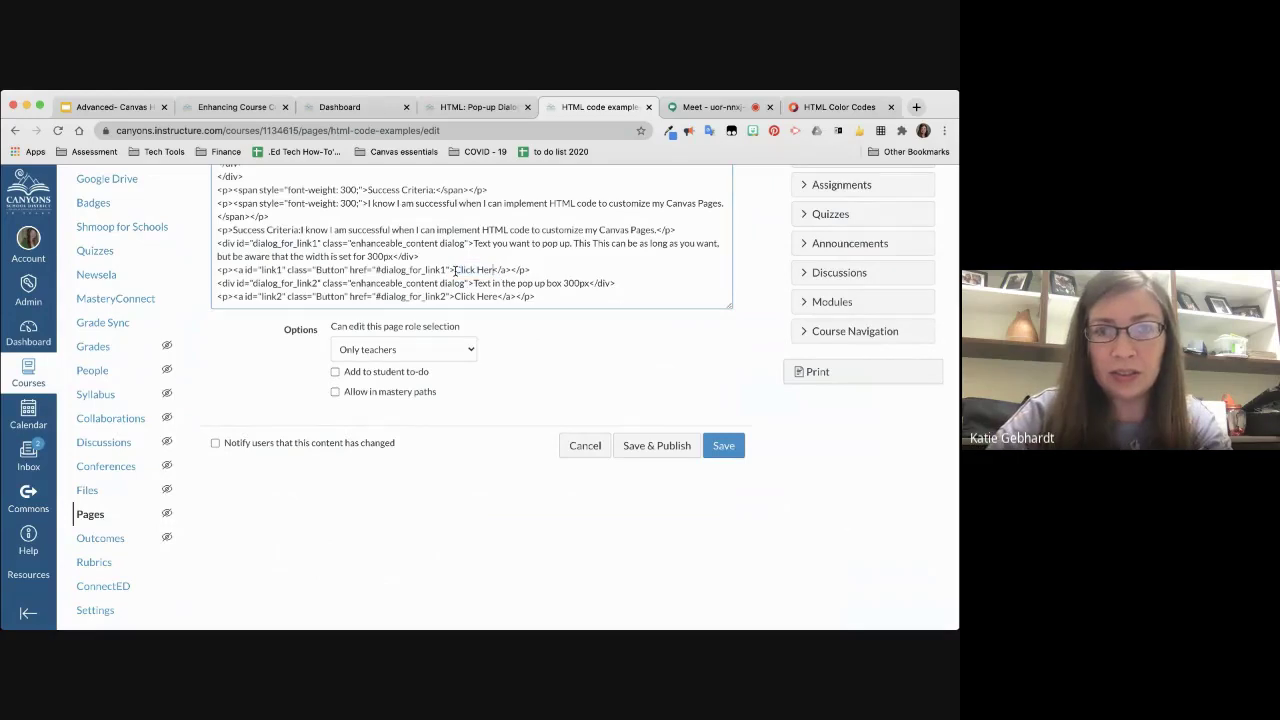
{"action": "key", "text": "BackSpace"}
{"action": "key", "text": "BackSpace"}
{"action": "key", "text": "BackSpace"}
{"action": "type", "text": "to re"}
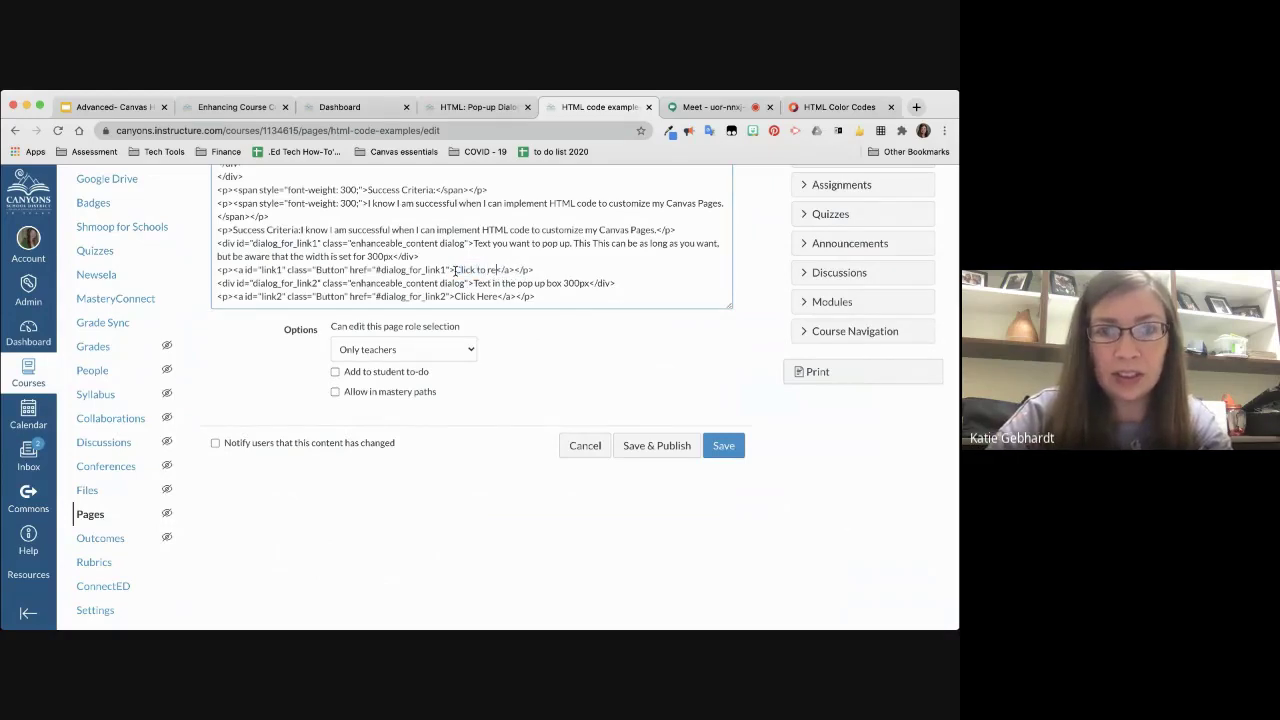
{"action": "type", "text": "veal answ"}
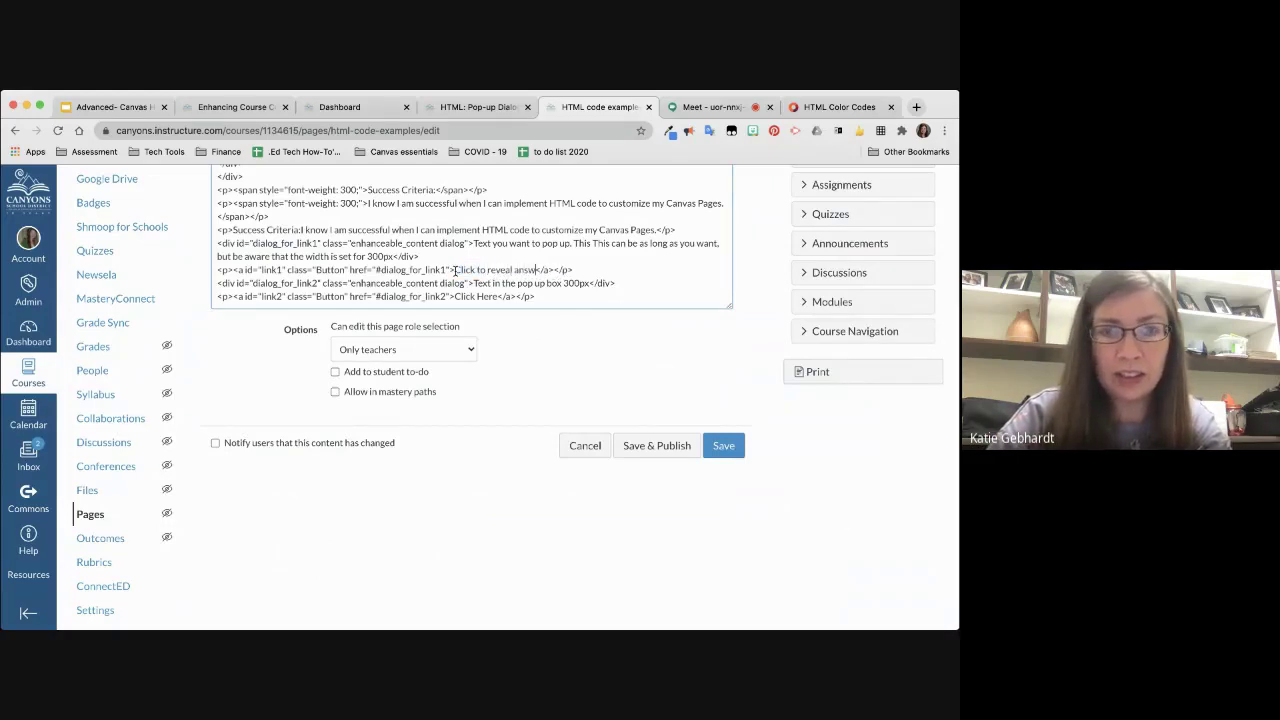
{"action": "type", "text": "er"}
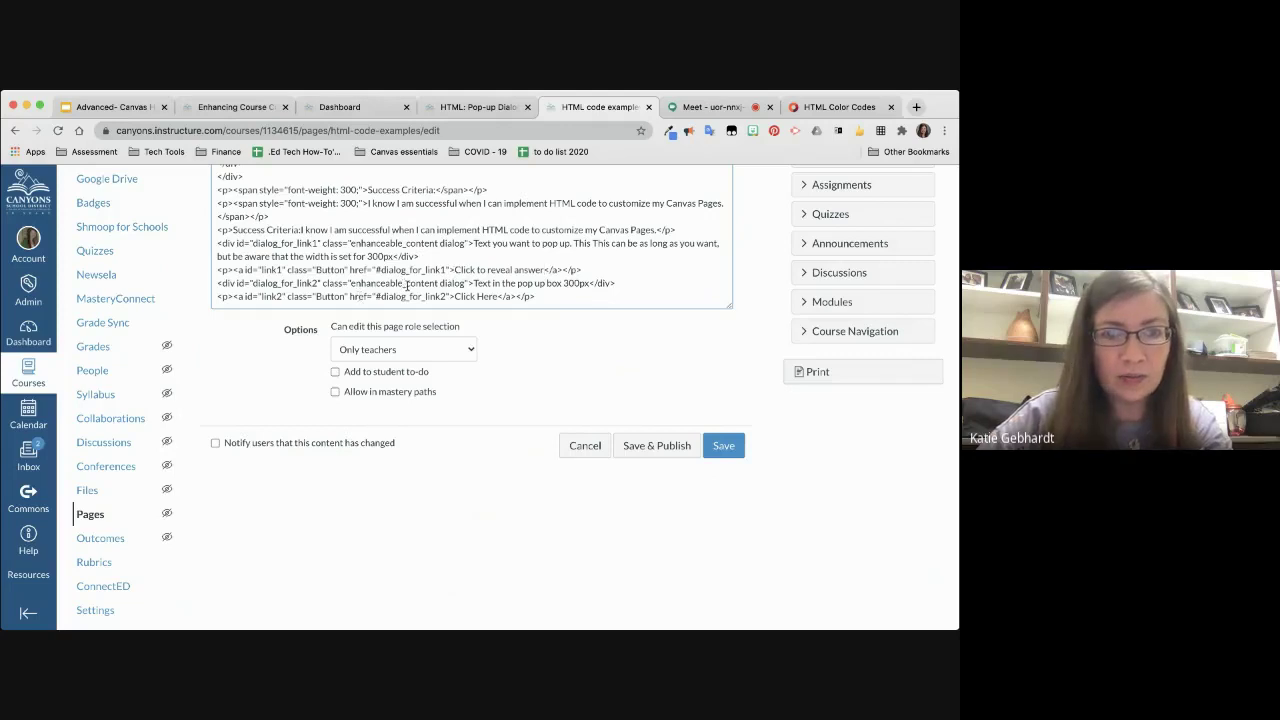
Step: Save the page, then open and close the reveal-answer pop-up
{"action": "left_click", "coordinate": [724, 446]}
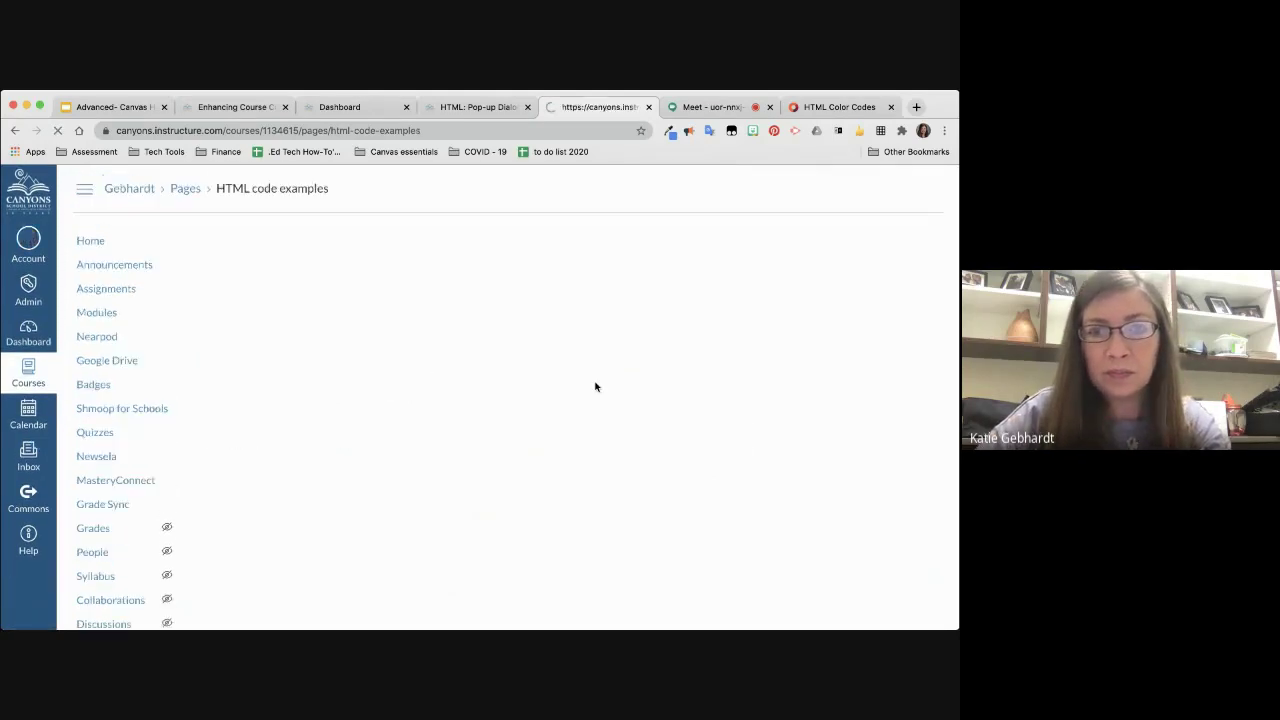
{"action": "scroll", "coordinate": [595, 387], "scroll_direction": "down", "scroll_amount": 5}
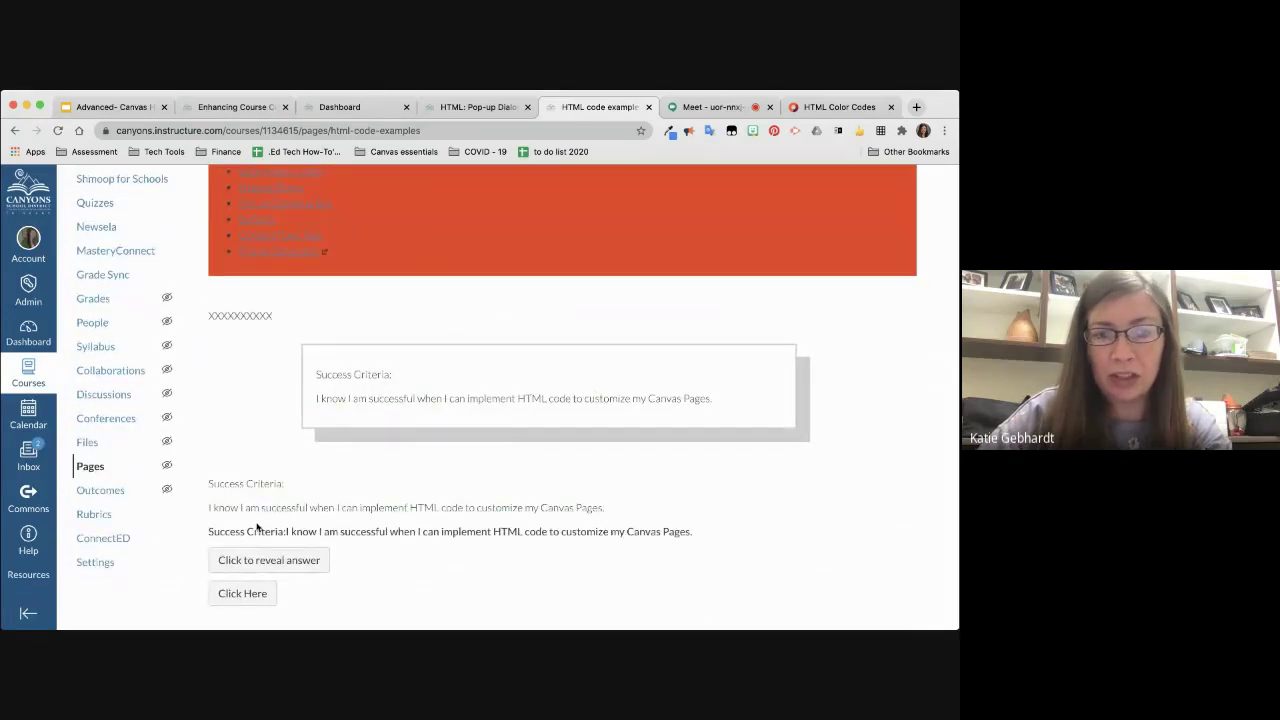
{"action": "left_click", "coordinate": [272, 564]}
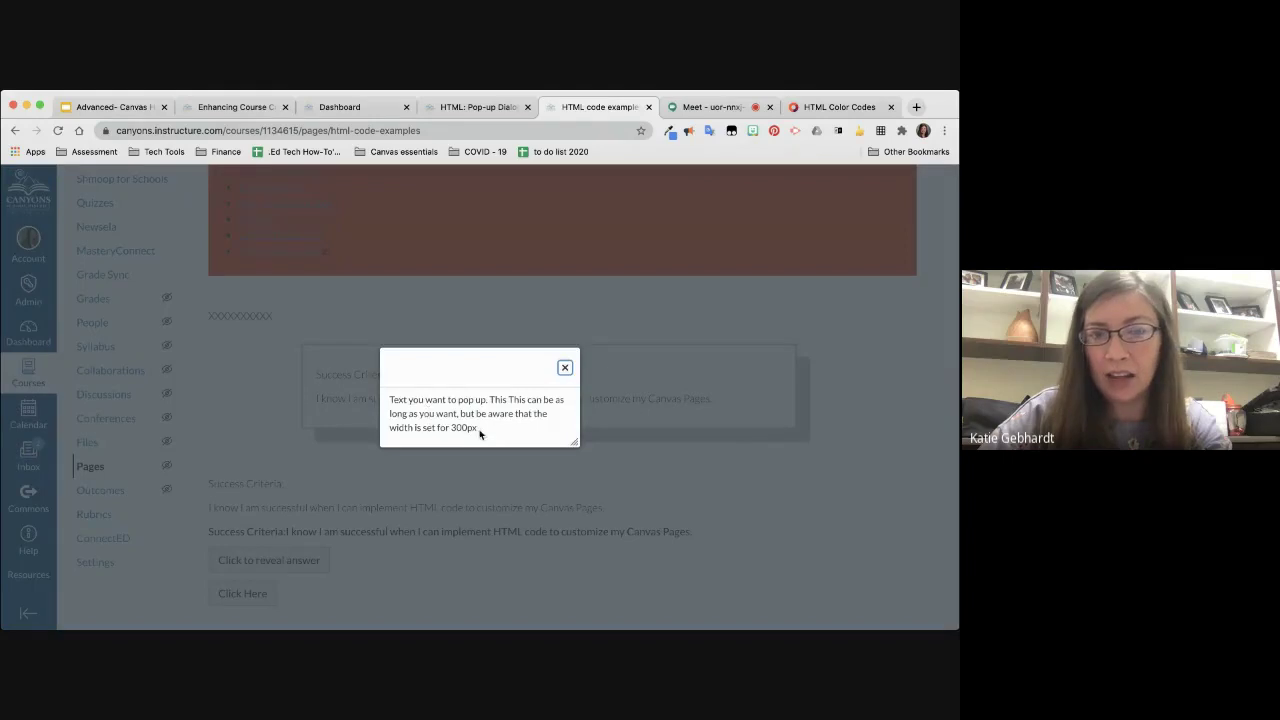
{"action": "left_click", "coordinate": [565, 369]}
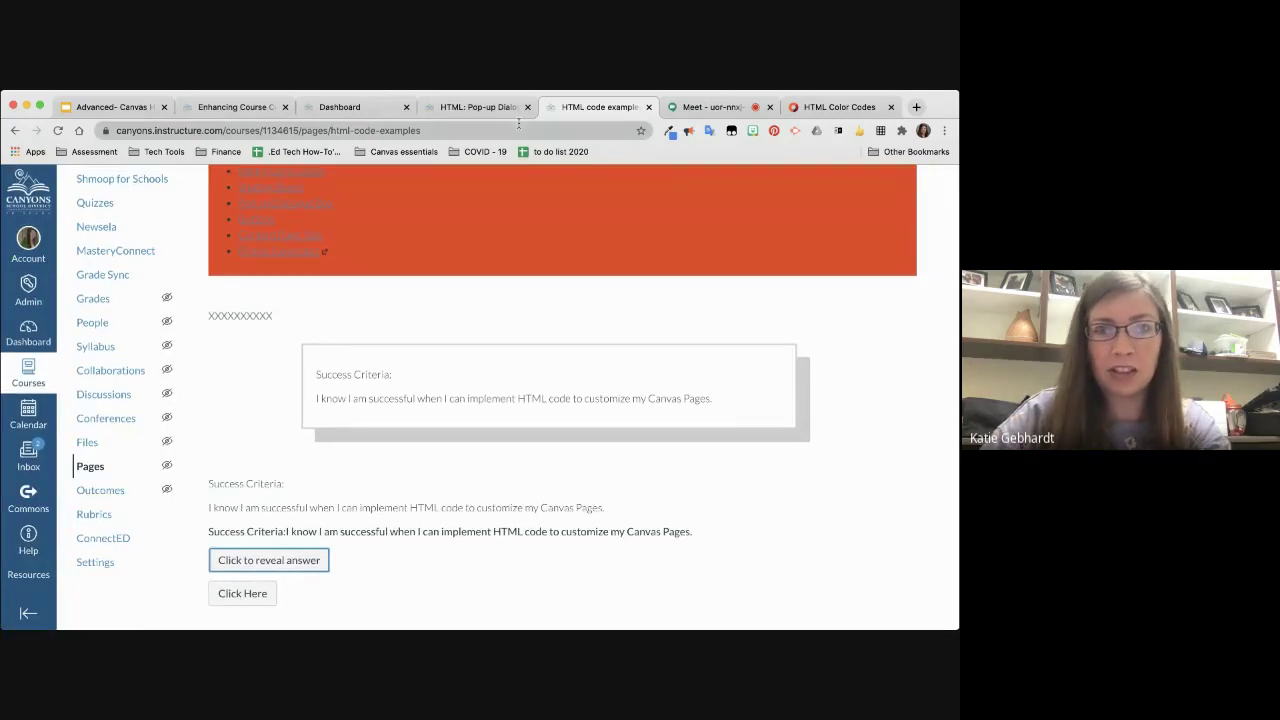
Step: Return from the pop-up dialogue instructions to the Copy-and-Paste HTML section's HTML Features table
{"action": "left_click", "coordinate": [467, 109]}
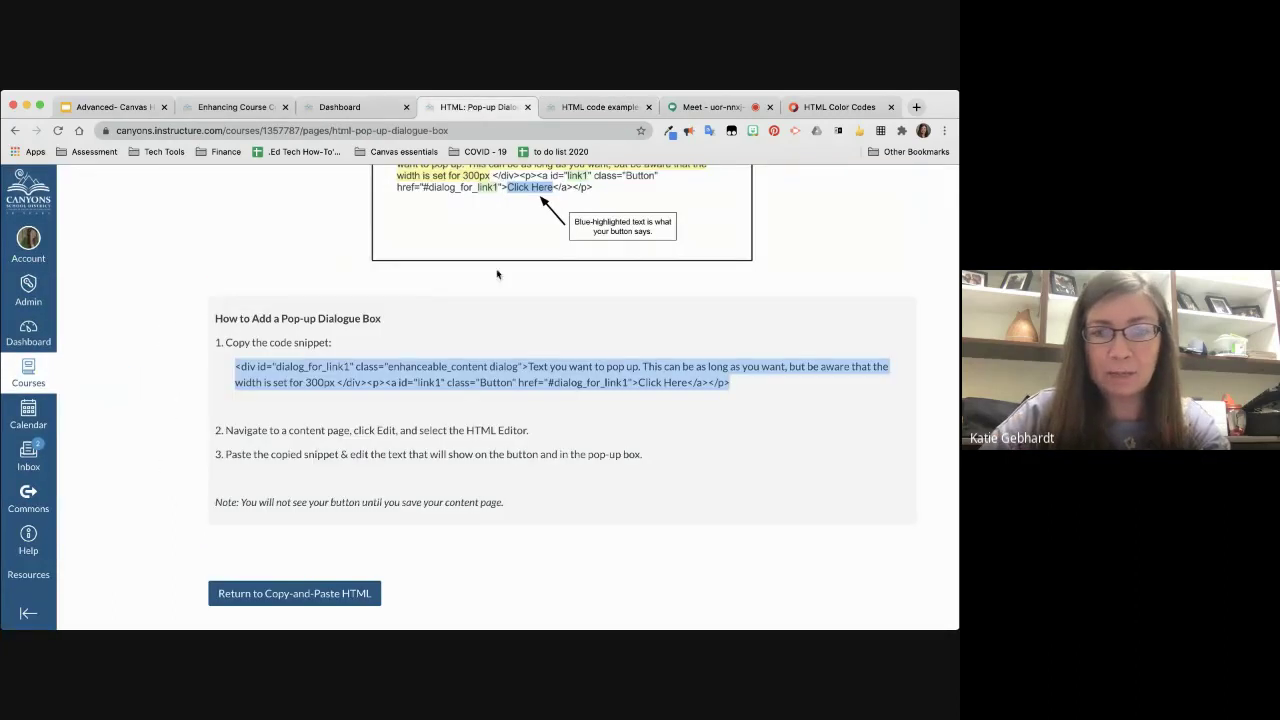
{"action": "scroll", "coordinate": [520, 373], "scroll_direction": "down", "scroll_amount": 1}
{"action": "scroll", "coordinate": [520, 377], "scroll_direction": "up", "scroll_amount": 2}
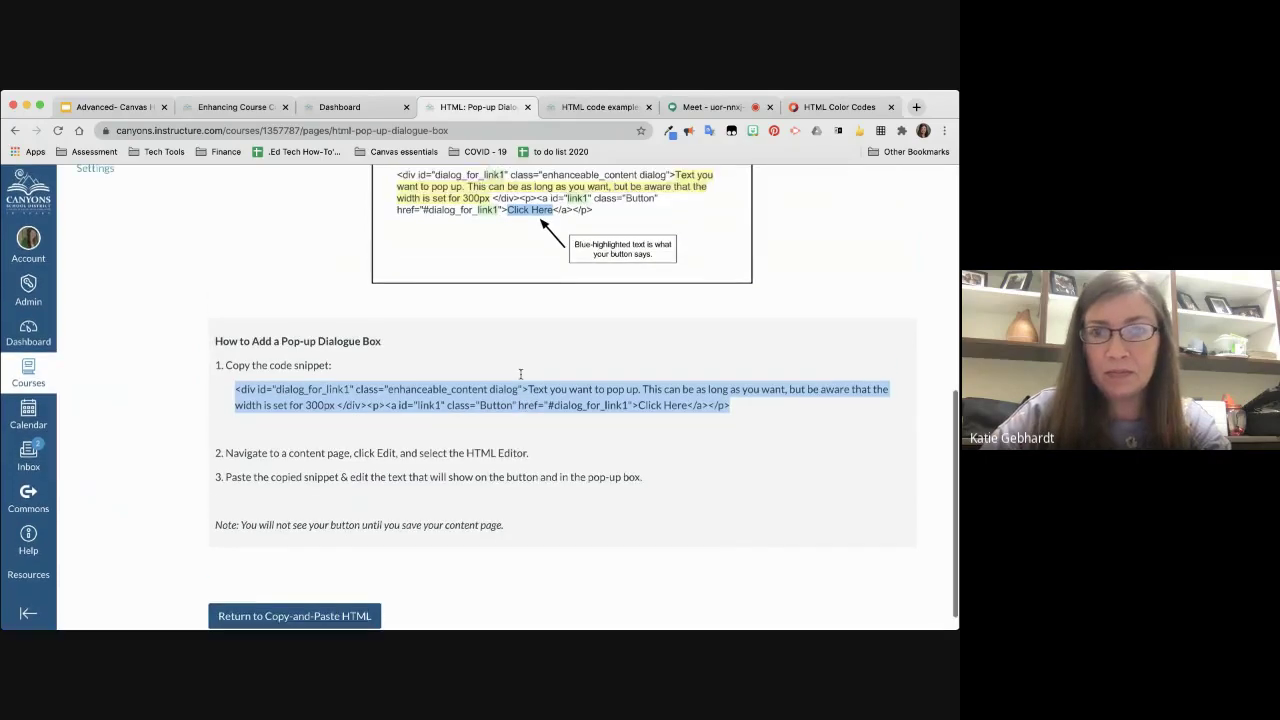
{"action": "scroll", "coordinate": [555, 333], "scroll_direction": "up", "scroll_amount": 1}
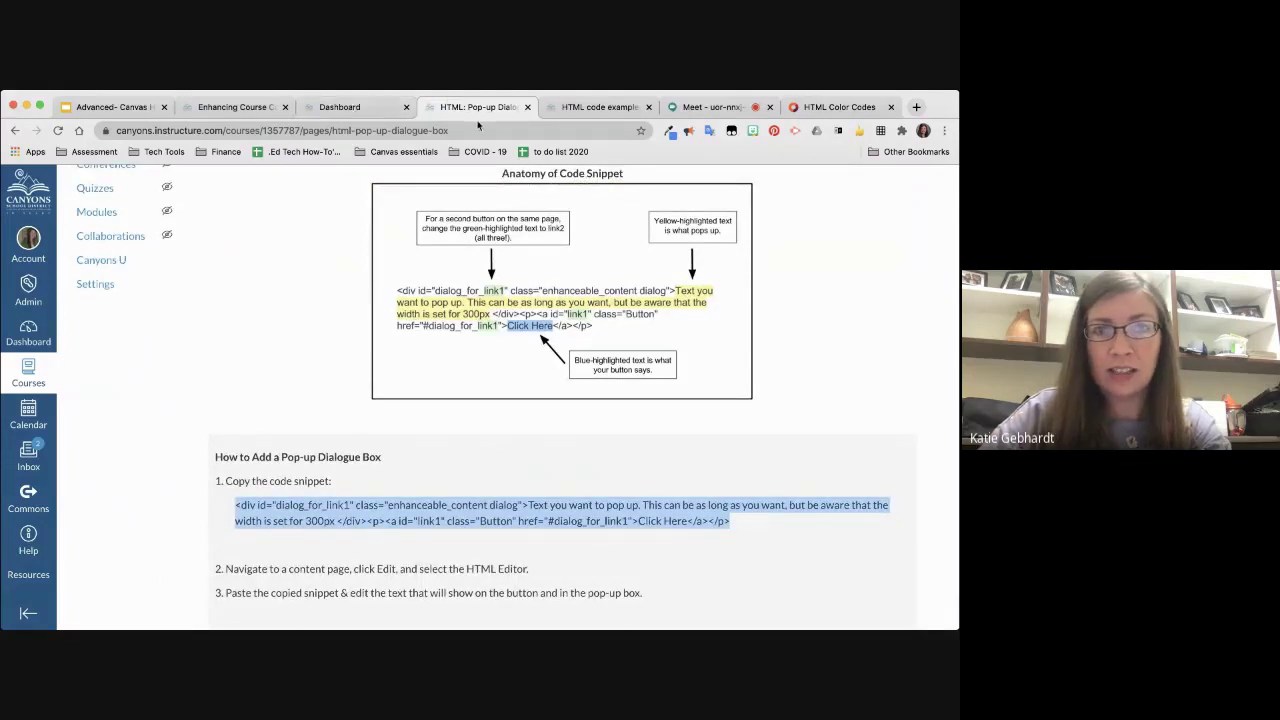
{"action": "scroll", "coordinate": [438, 379], "scroll_direction": "down", "scroll_amount": 2}
{"action": "scroll", "coordinate": [438, 379], "scroll_direction": "down", "scroll_amount": 2}
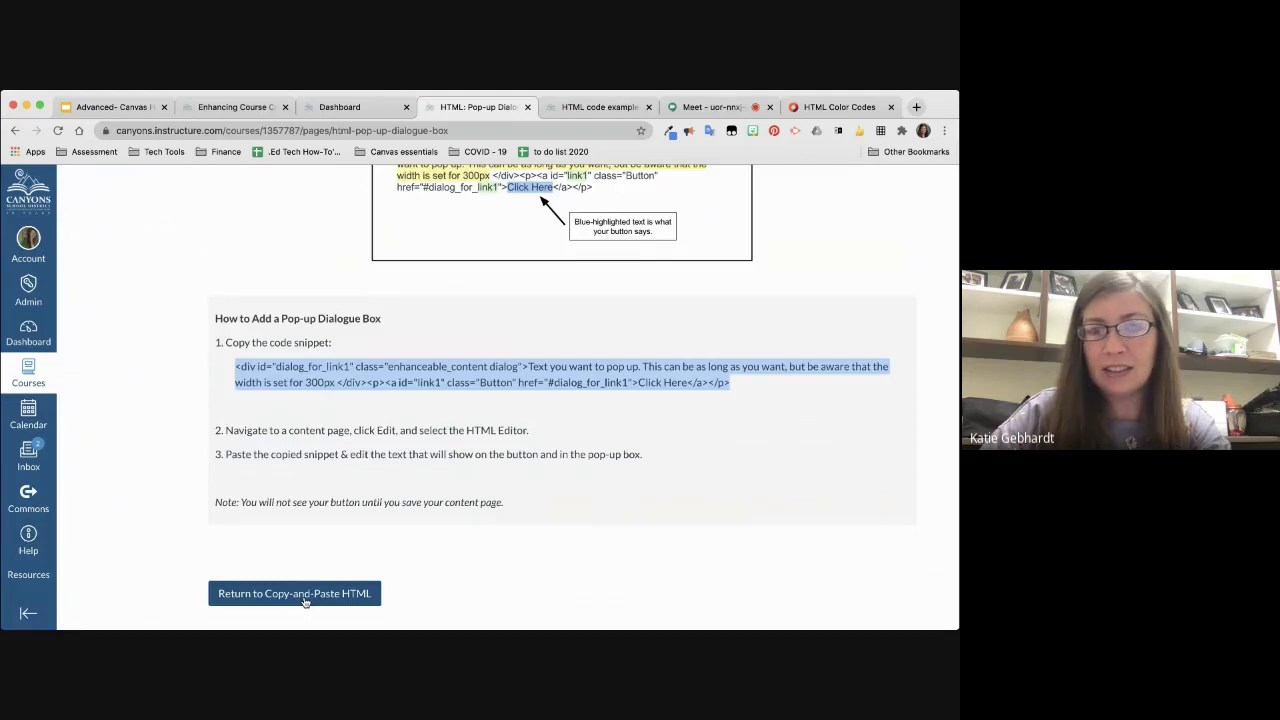
{"action": "left_click", "coordinate": [305, 597]}
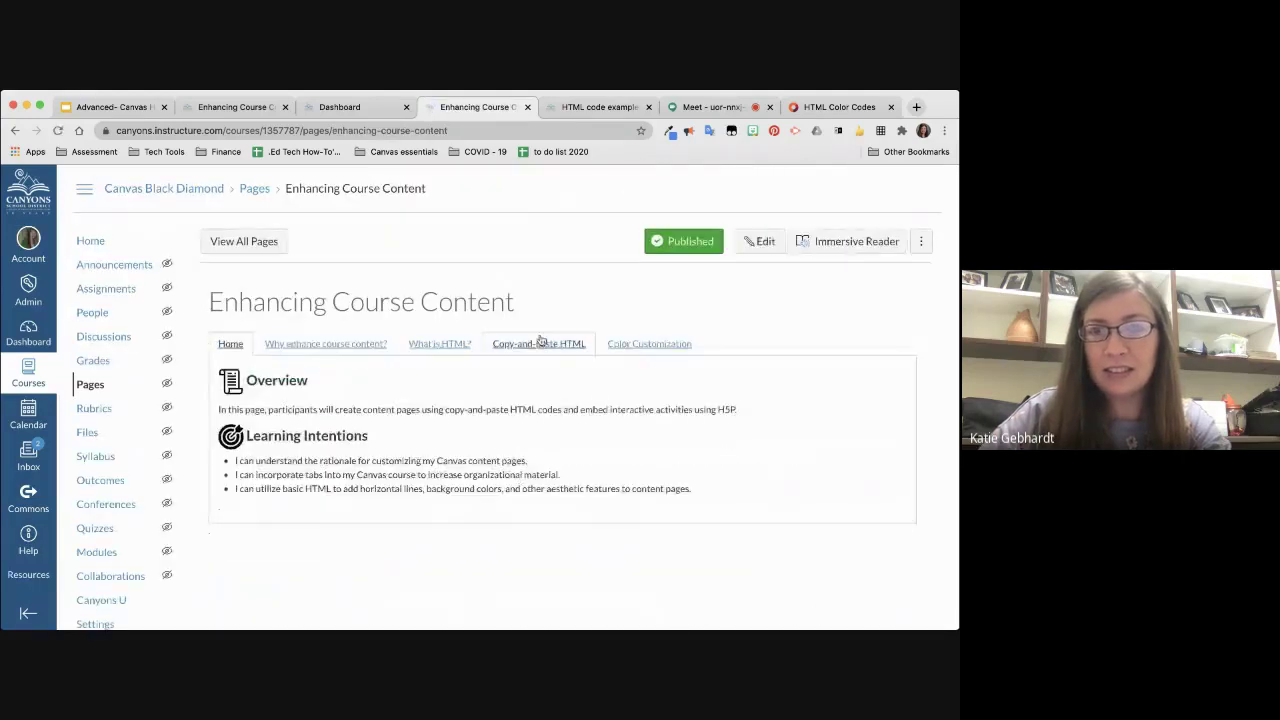
{"action": "left_click", "coordinate": [540, 343]}
{"action": "scroll", "coordinate": [562, 327], "scroll_direction": "down", "scroll_amount": 5}
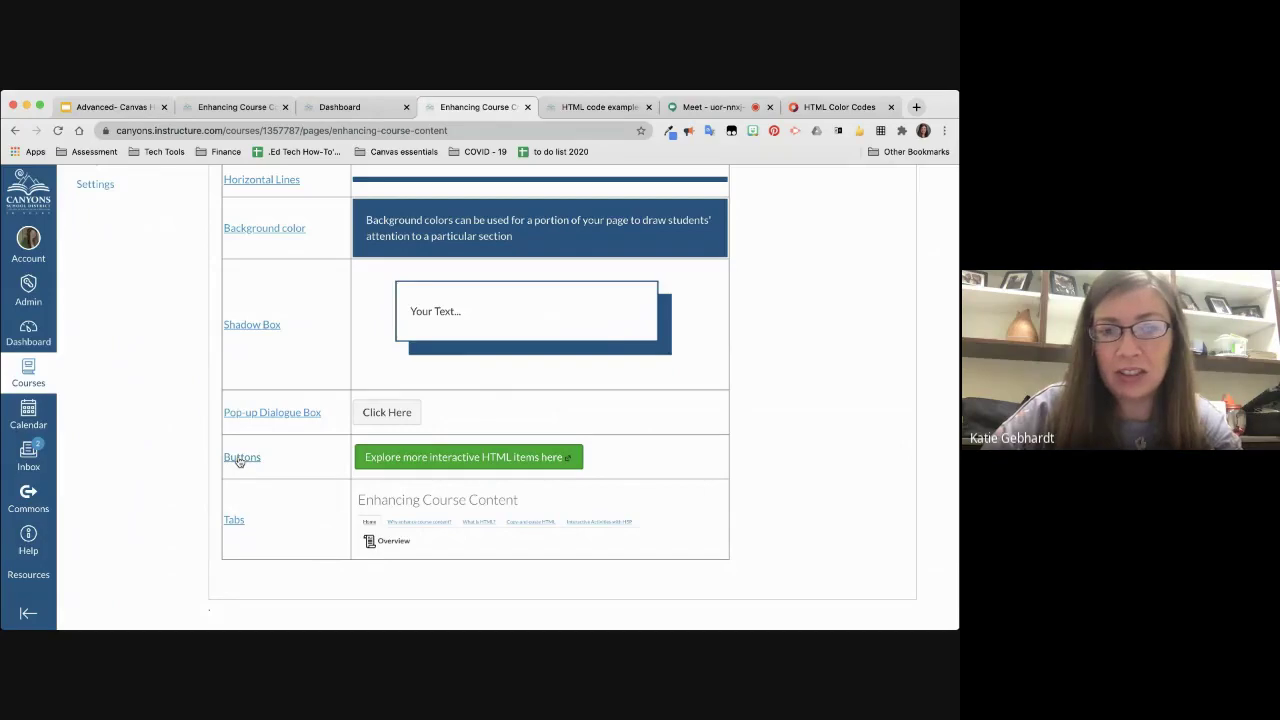
Step: Select the Button--primary code line in the HTML: Buttons guide, then return to HTML code examples
{"action": "scroll", "coordinate": [540, 473], "scroll_direction": "down", "scroll_amount": 3}
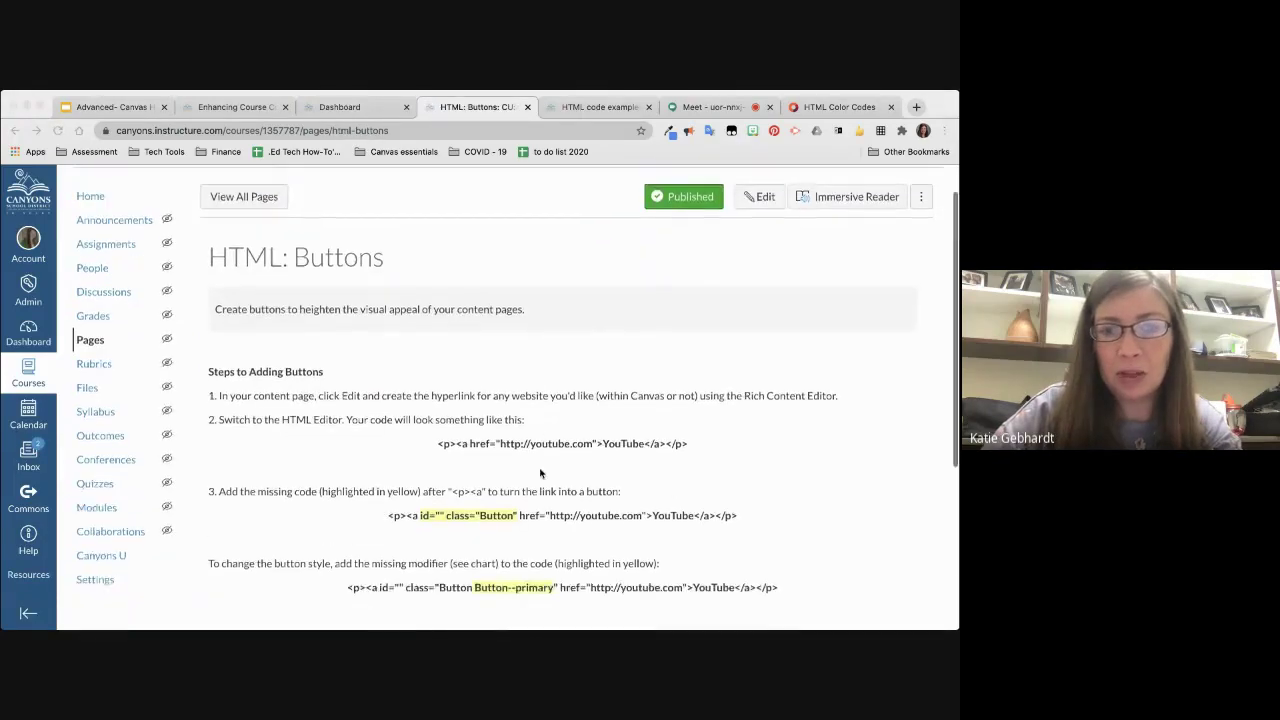
{"action": "scroll", "coordinate": [626, 454], "scroll_direction": "down", "scroll_amount": 4}
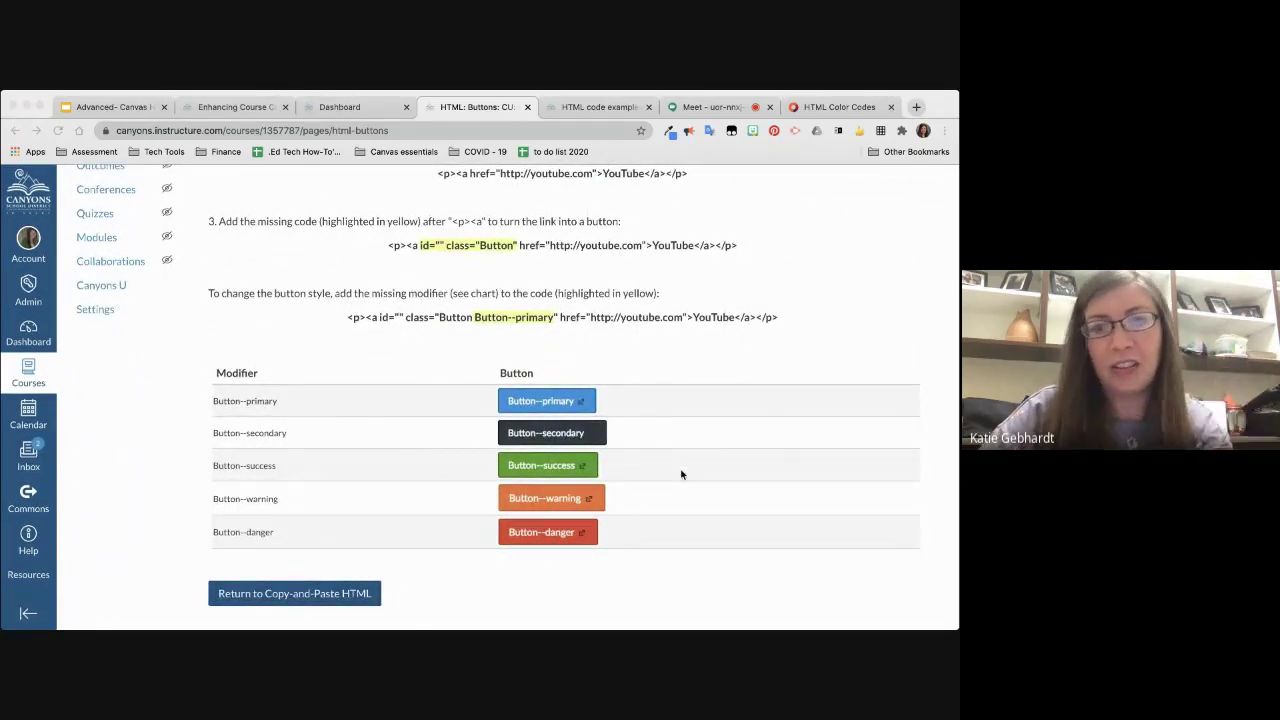
{"action": "left_click", "coordinate": [766, 316]}
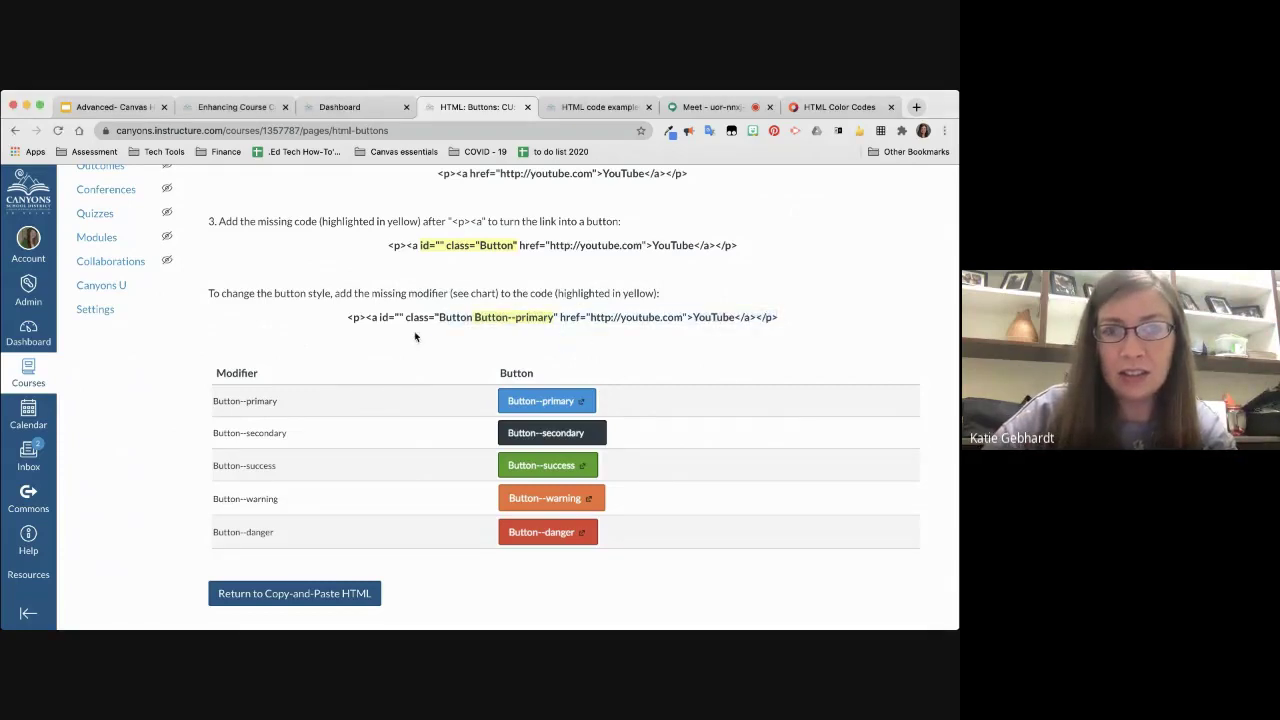
{"action": "left_click_drag", "start_coordinate": [779, 318], "coordinate": [350, 316]}
{"action": "key", "text": "super+c"}
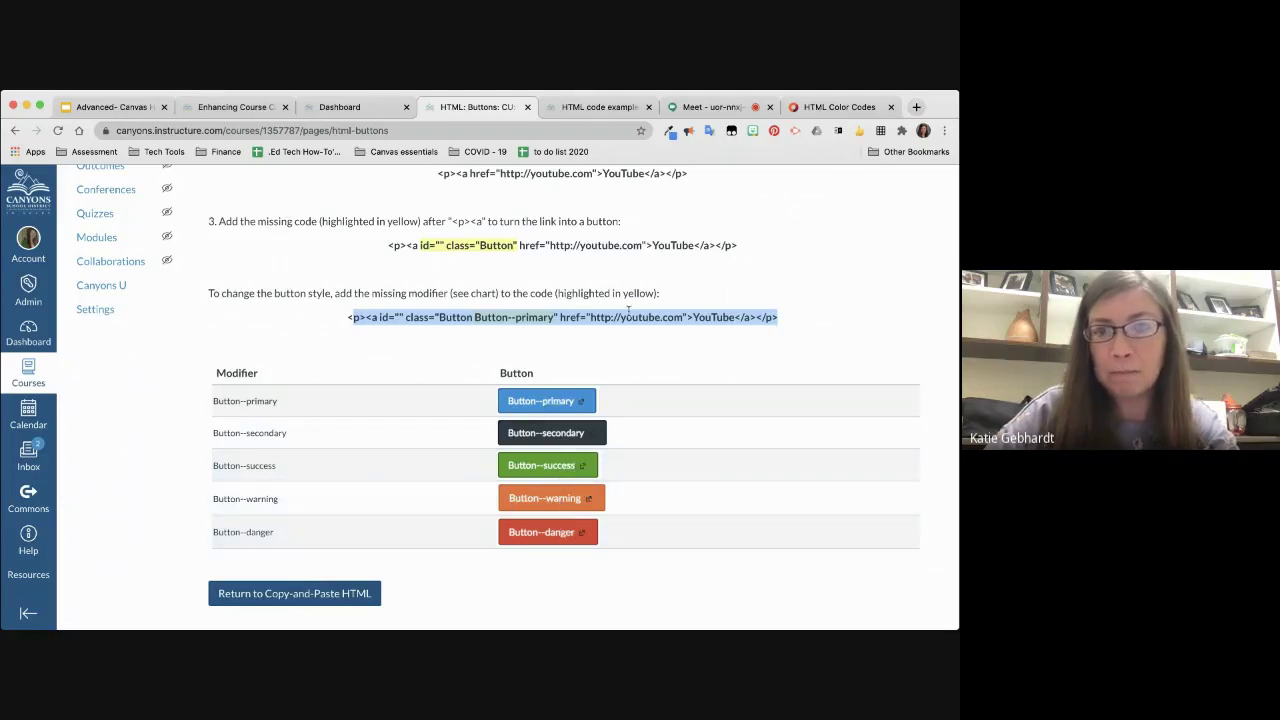
{"action": "left_click", "coordinate": [608, 107]}
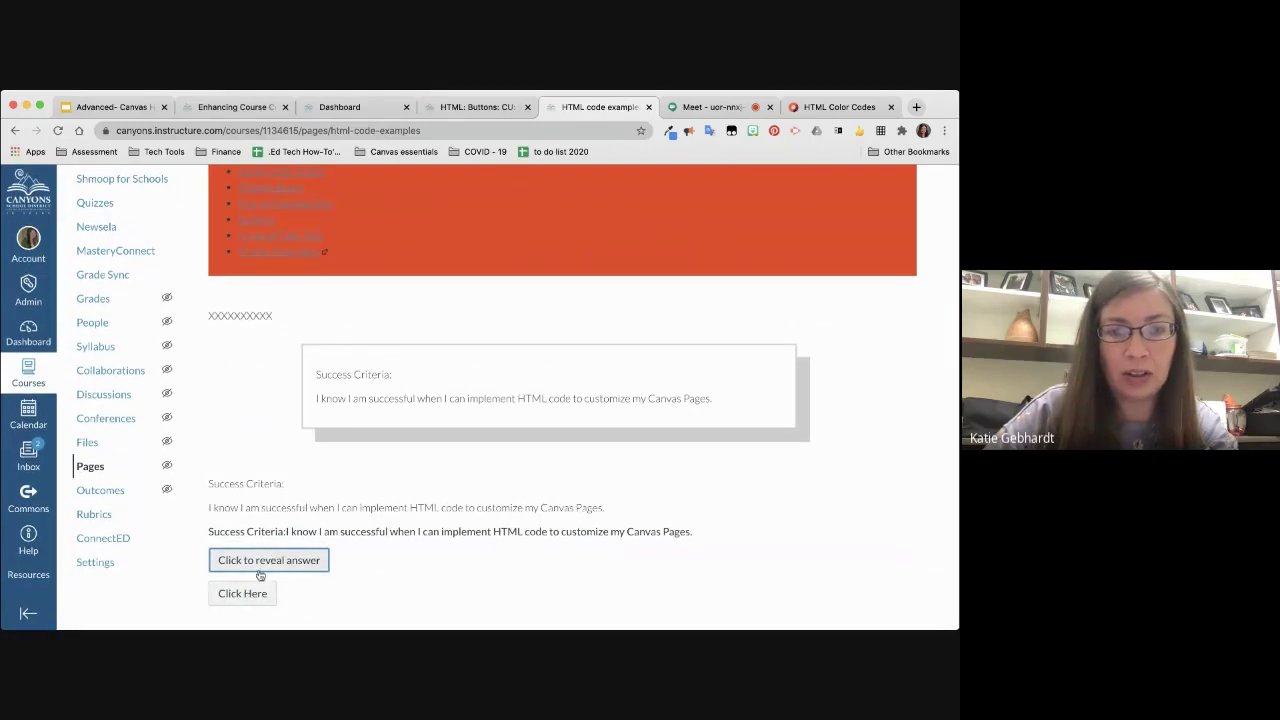
{"action": "scroll", "coordinate": [560, 366], "scroll_direction": "up", "scroll_amount": 5}
Step: Insert a link to the '1.1 Essential Question' course page on a new line after the last button
{"action": "left_click", "coordinate": [757, 241]}
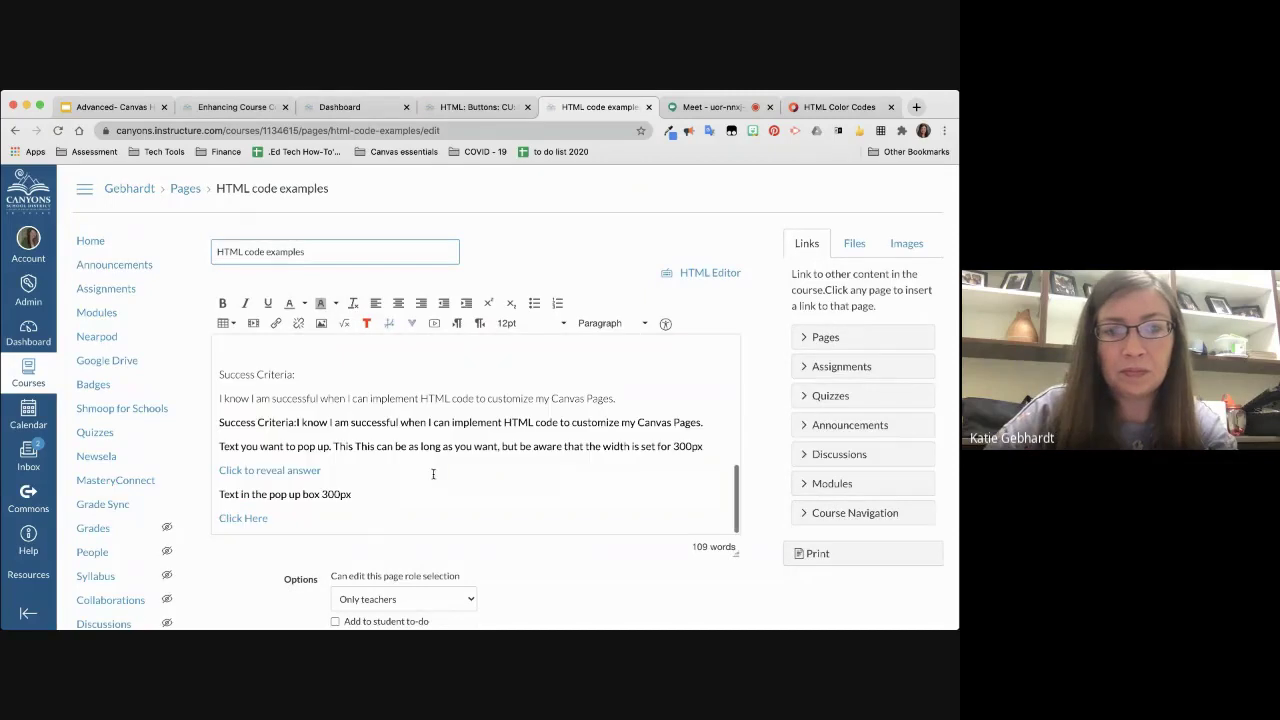
{"action": "left_click", "coordinate": [329, 520]}
{"action": "key", "text": "Return"}
{"action": "key", "text": "Return"}
{"action": "key", "text": "Return"}
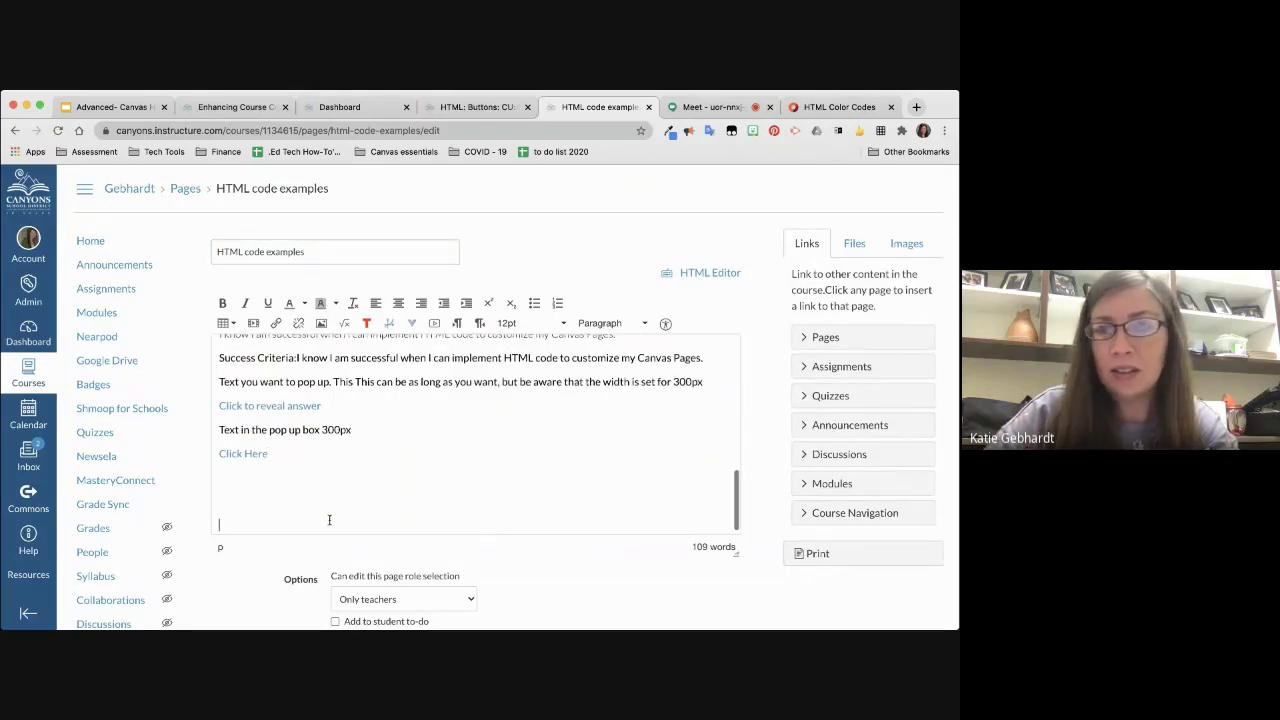
{"action": "left_click", "coordinate": [836, 340]}
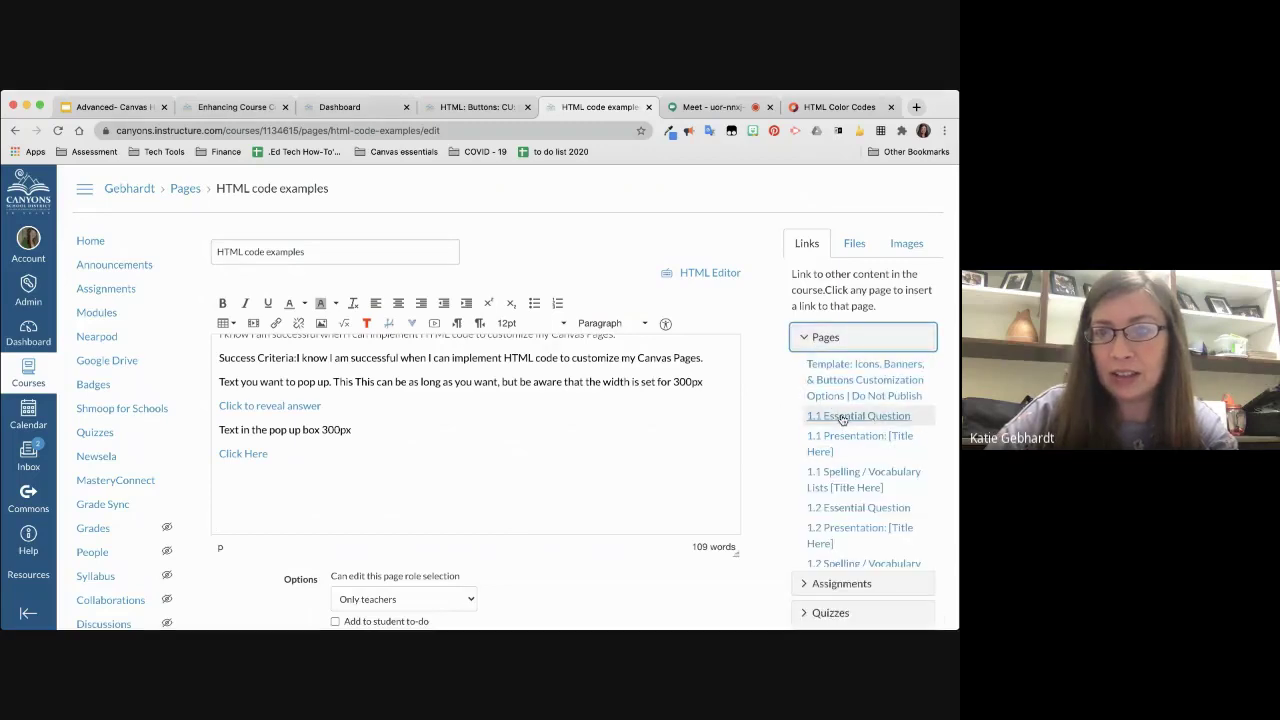
{"action": "left_click", "coordinate": [843, 417]}
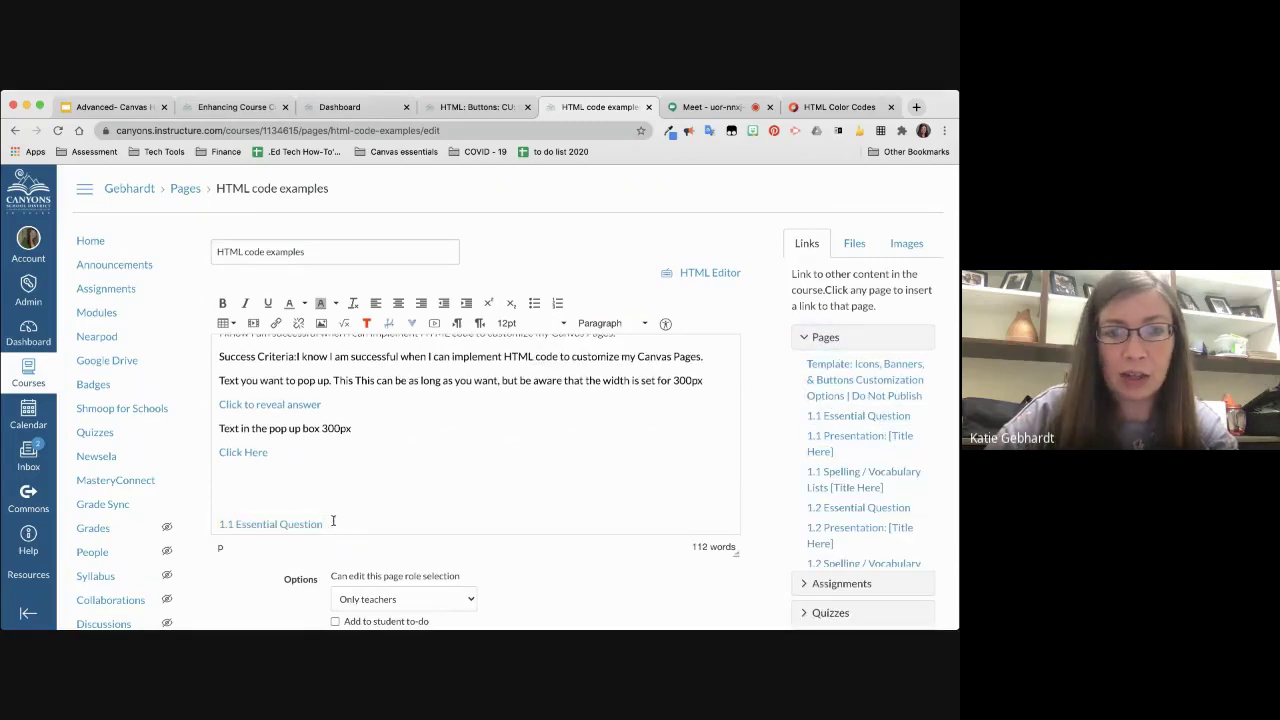
{"action": "left_click_drag", "start_coordinate": [234, 533], "coordinate": [217, 521]}
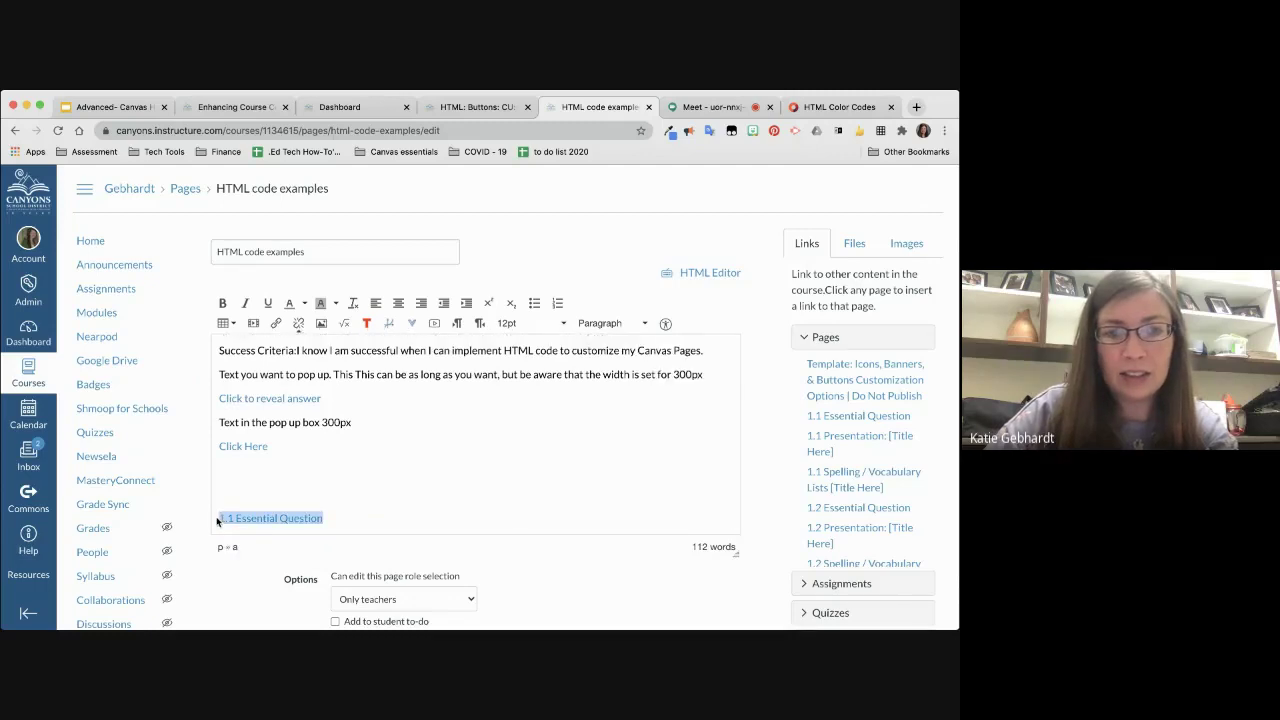
Step: Paste the copied Button--primary code at the end of the page's HTML source
{"action": "left_click", "coordinate": [708, 270]}
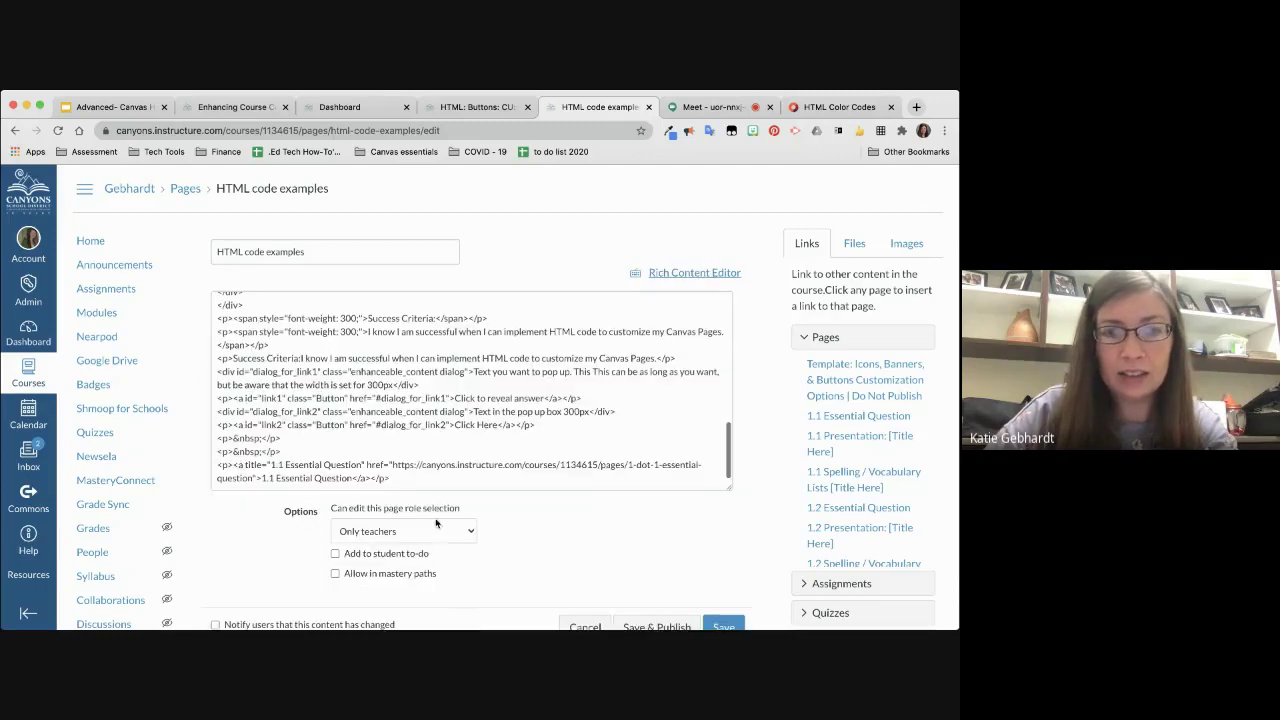
{"action": "left_click", "coordinate": [400, 478]}
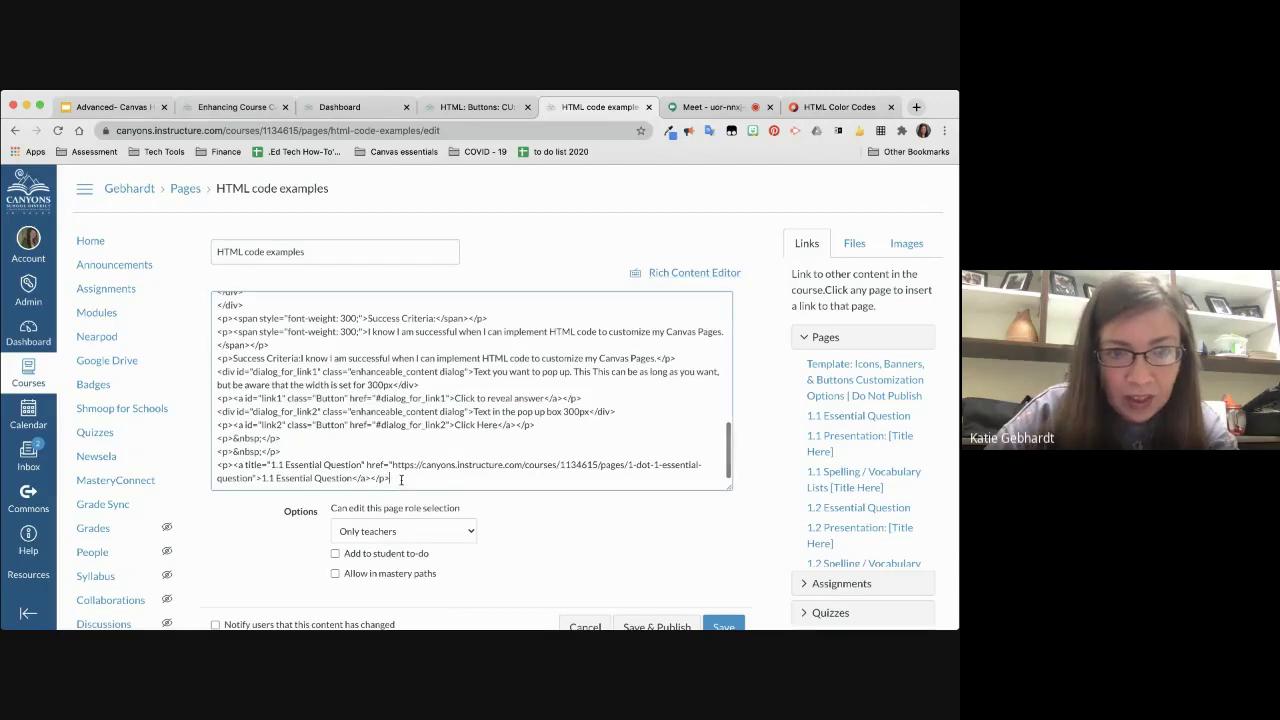
{"action": "scroll", "coordinate": [421, 478], "scroll_direction": "down", "scroll_amount": 1}
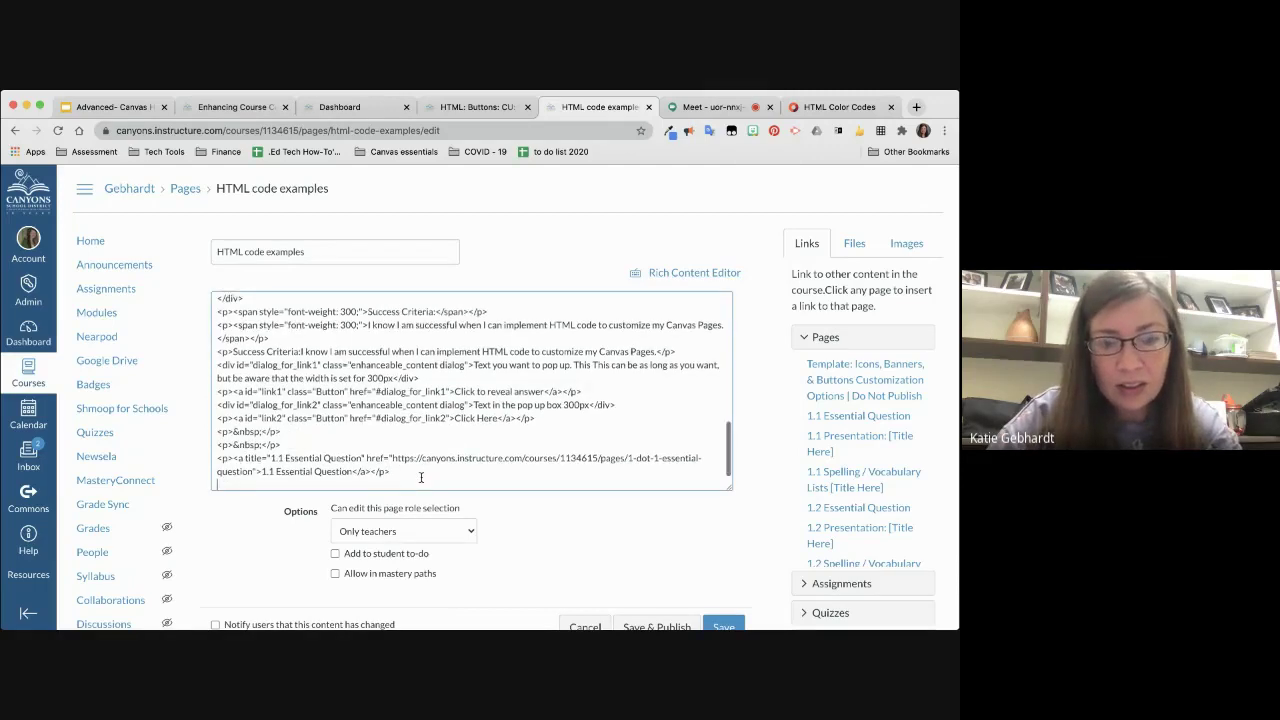
{"action": "key", "text": "super+v"}
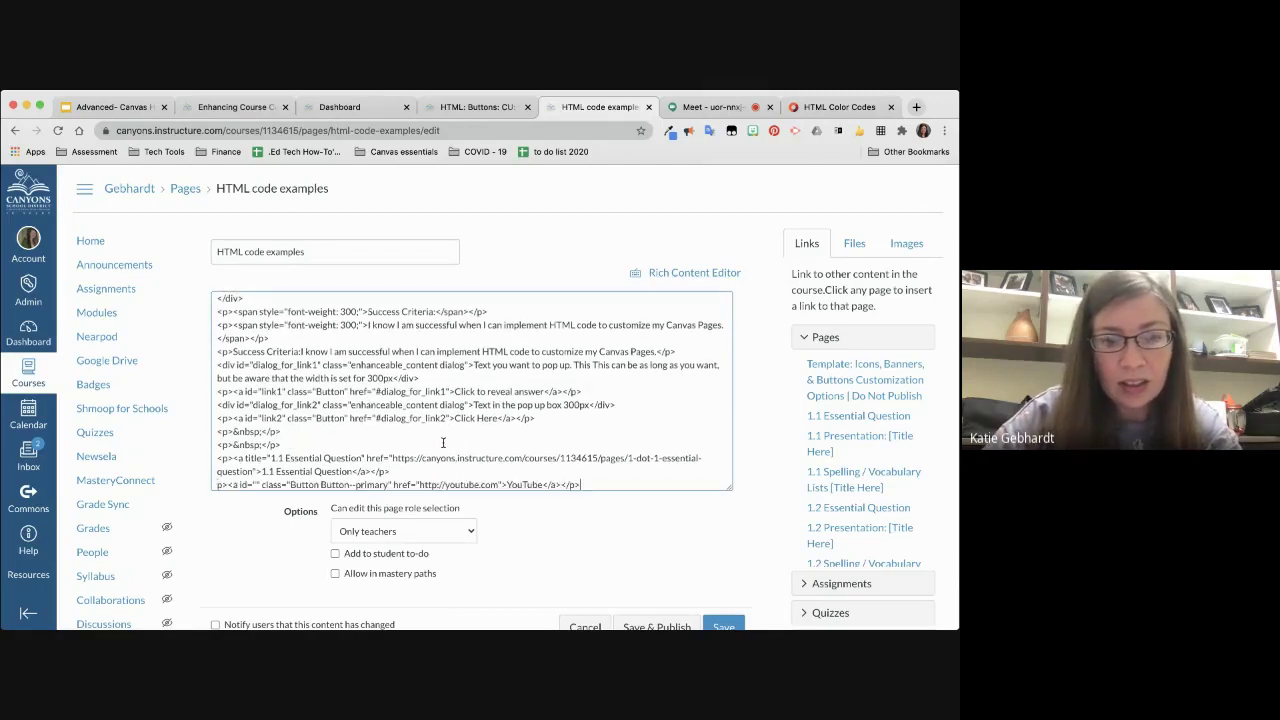
{"action": "scroll", "coordinate": [443, 442], "scroll_direction": "down", "scroll_amount": 1}
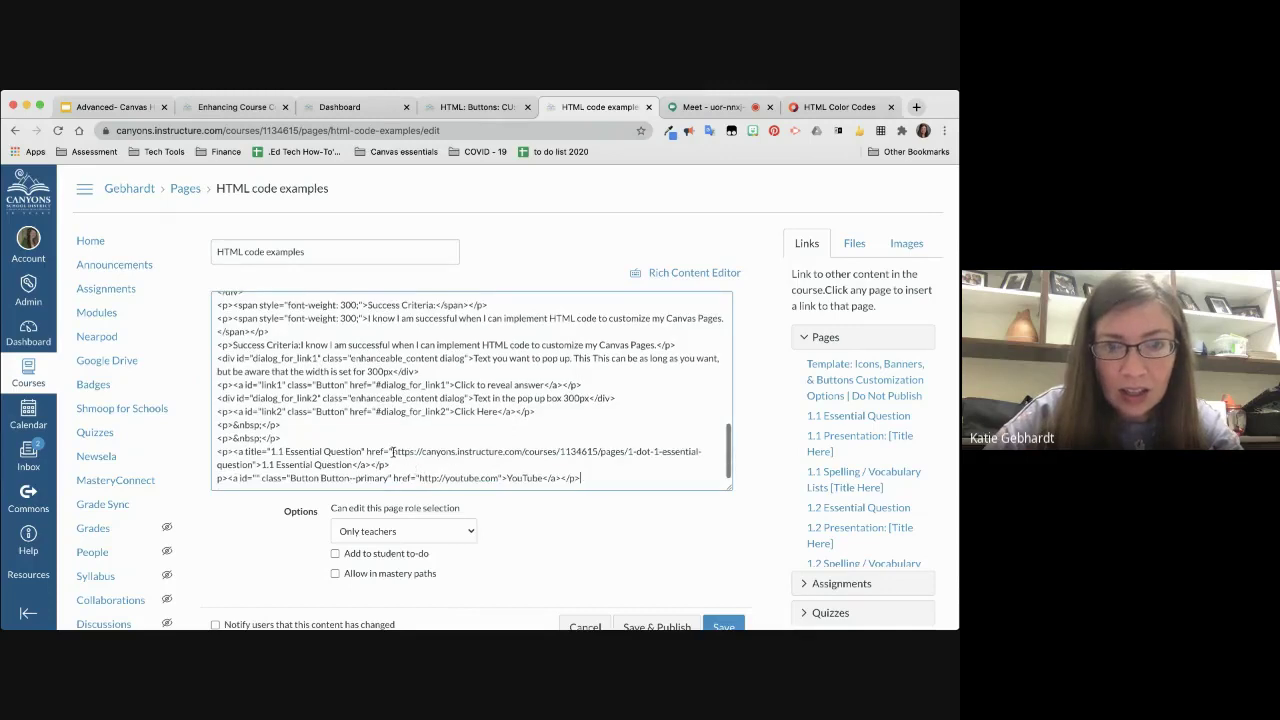
{"action": "left_click_drag", "start_coordinate": [394, 451], "coordinate": [530, 441]}
{"action": "left_click_drag", "start_coordinate": [615, 441], "coordinate": [253, 465]}
{"action": "key", "text": "super+c"}
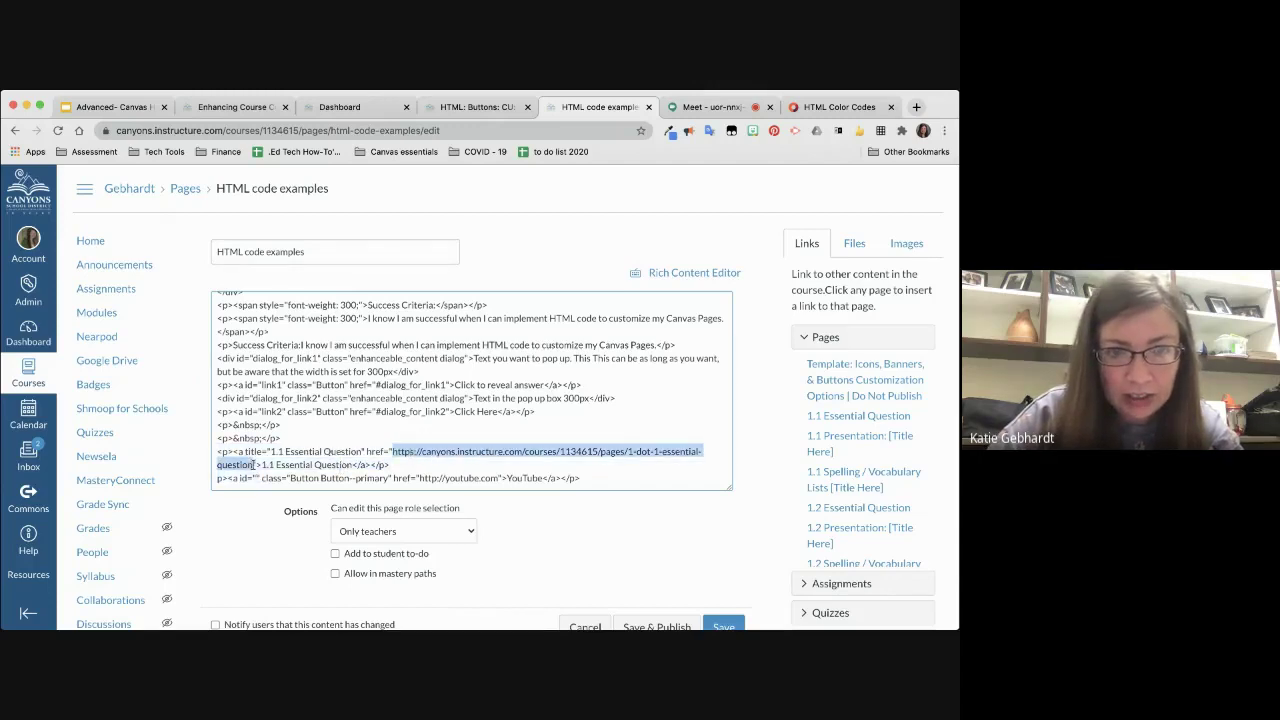
{"action": "left_click", "coordinate": [420, 478]}
{"action": "left_click_drag", "start_coordinate": [420, 478], "coordinate": [496, 476]}
{"action": "key", "text": "super+v"}
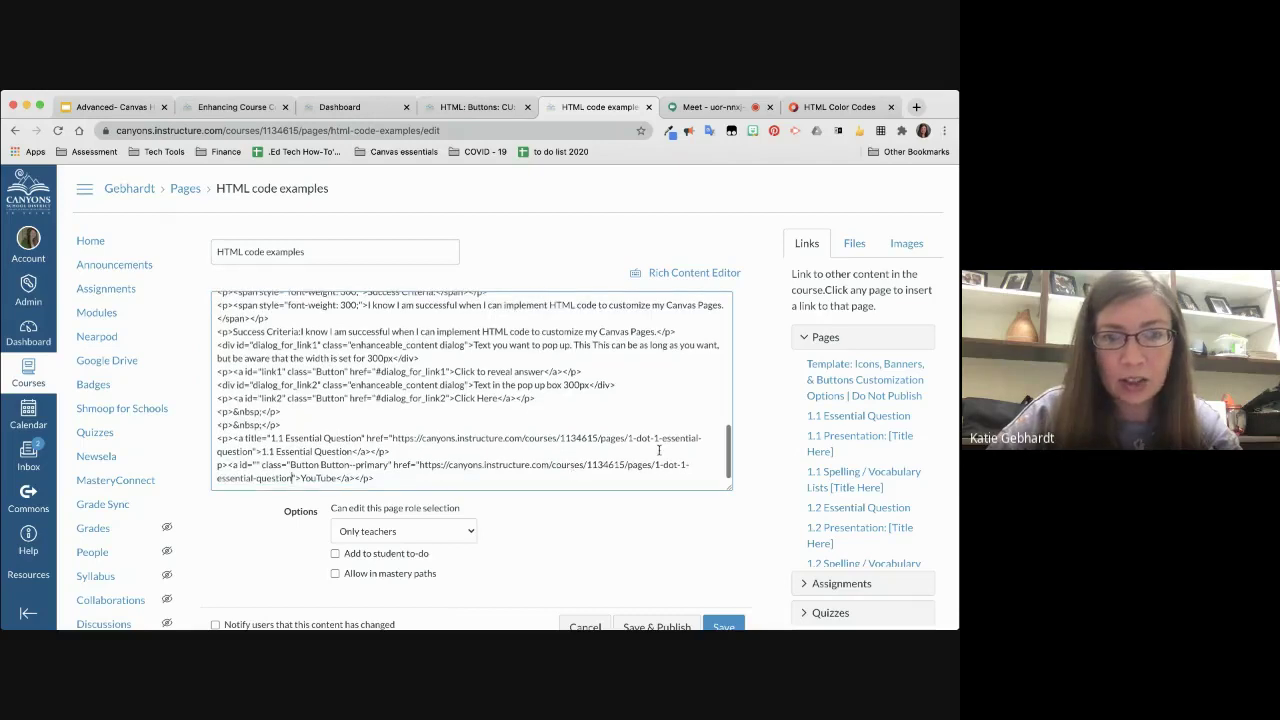
{"action": "left_click", "coordinate": [706, 273]}
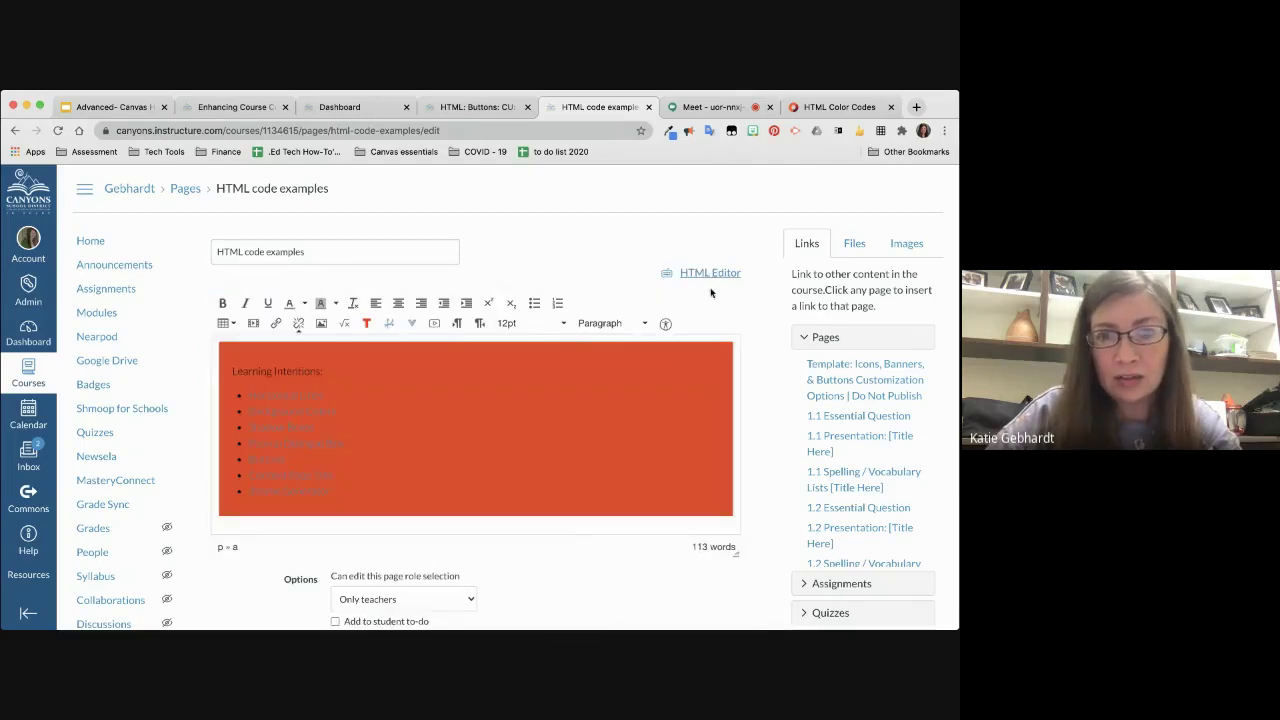
Step: Save the page, follow the new link to 1.1 Essential Question, and go back
{"action": "scroll", "coordinate": [620, 455], "scroll_direction": "down", "scroll_amount": 10}
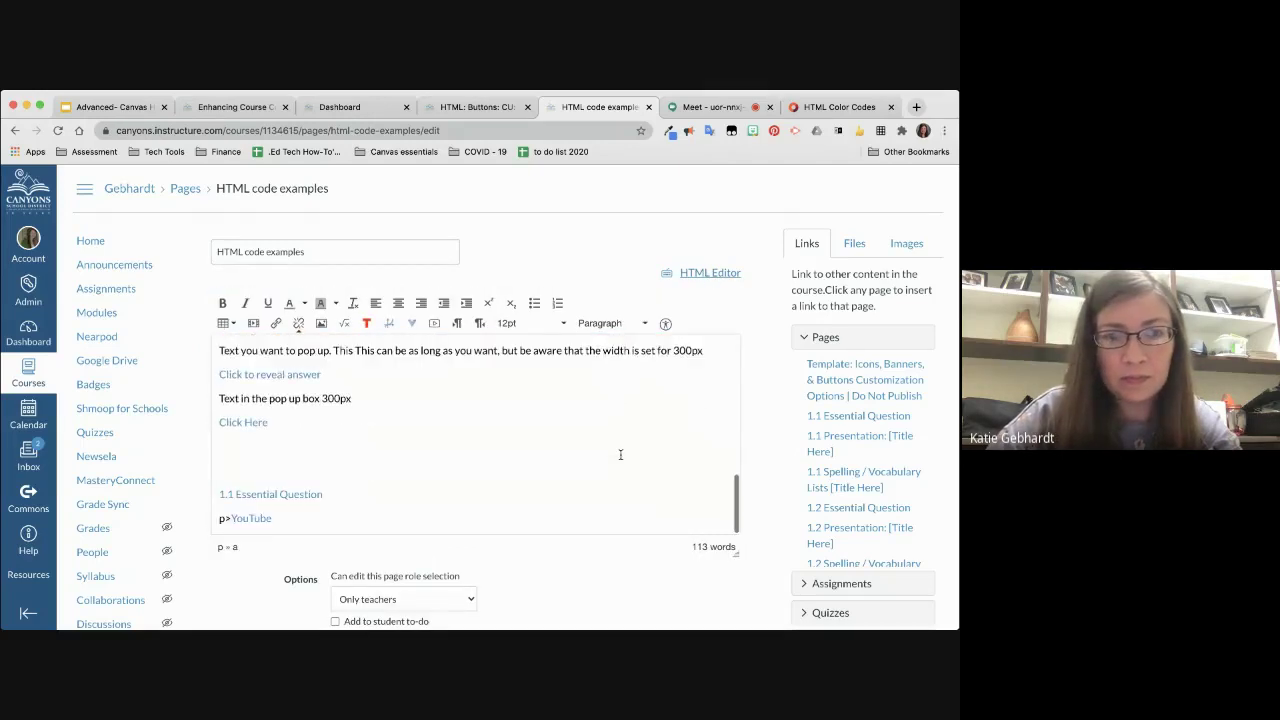
{"action": "scroll", "coordinate": [620, 455], "scroll_direction": "down", "scroll_amount": 1}
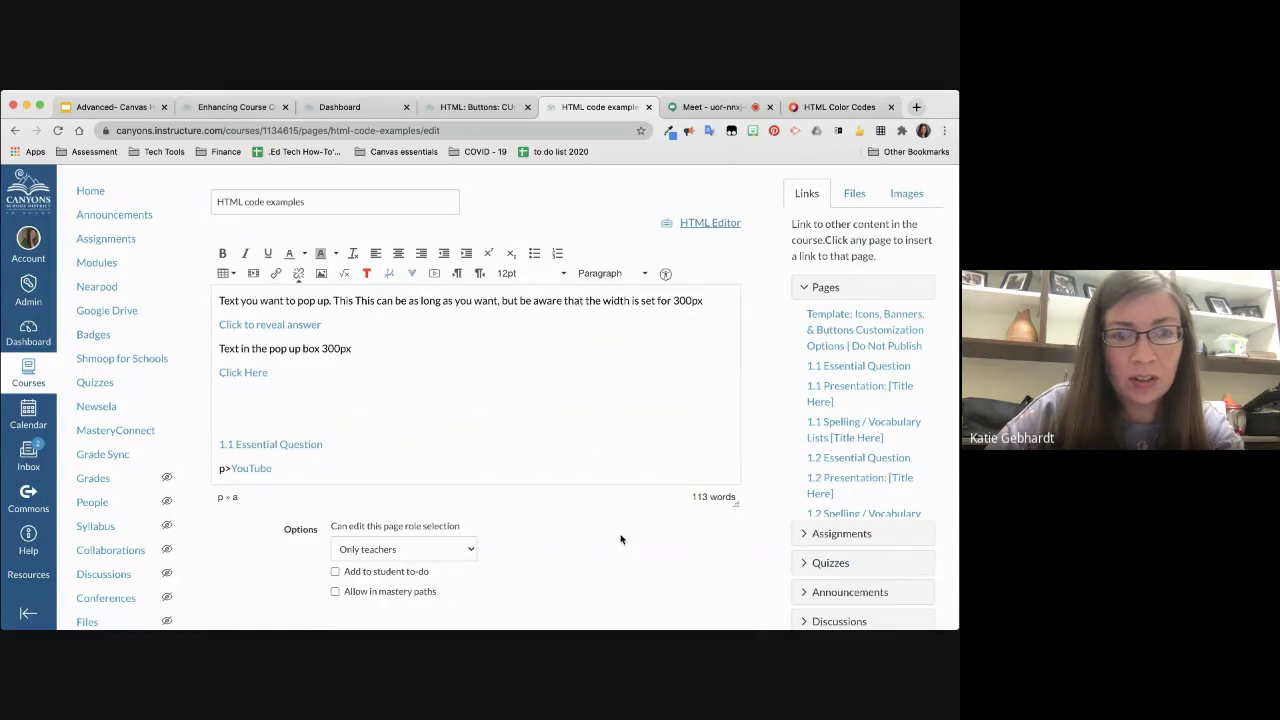
{"action": "scroll", "coordinate": [620, 540], "scroll_direction": "down", "scroll_amount": 3}
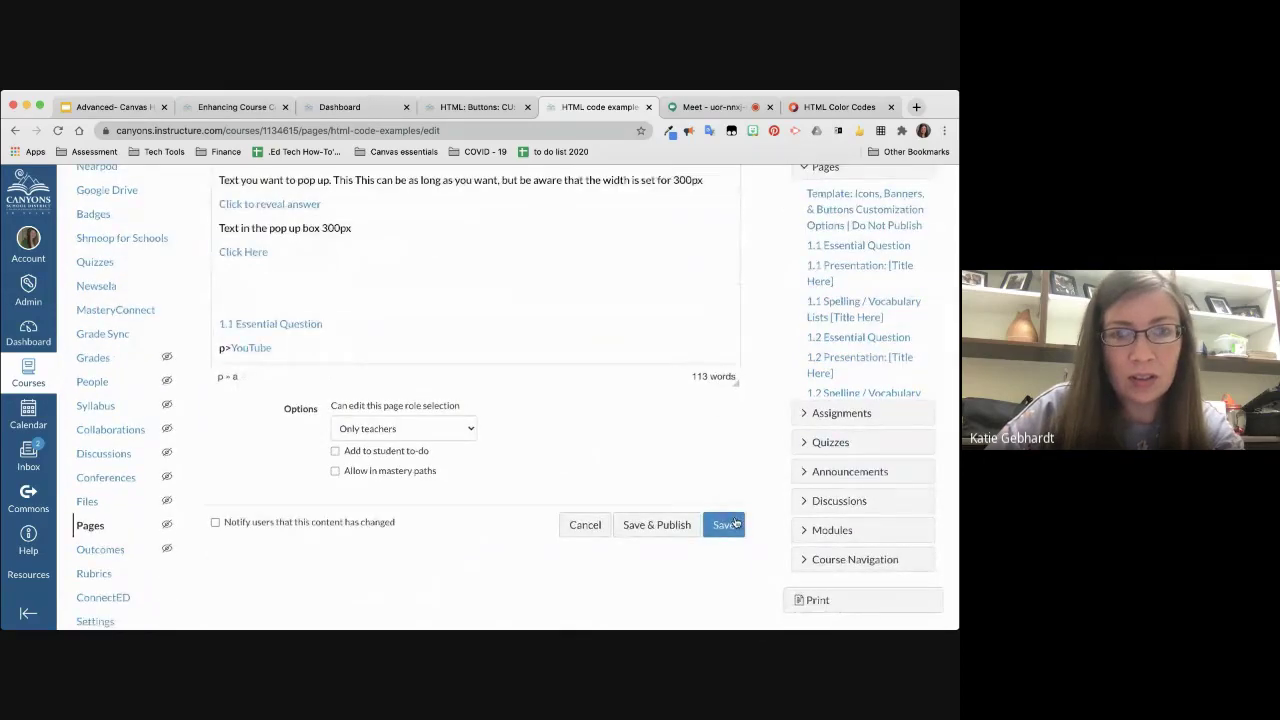
{"action": "left_click", "coordinate": [724, 524]}
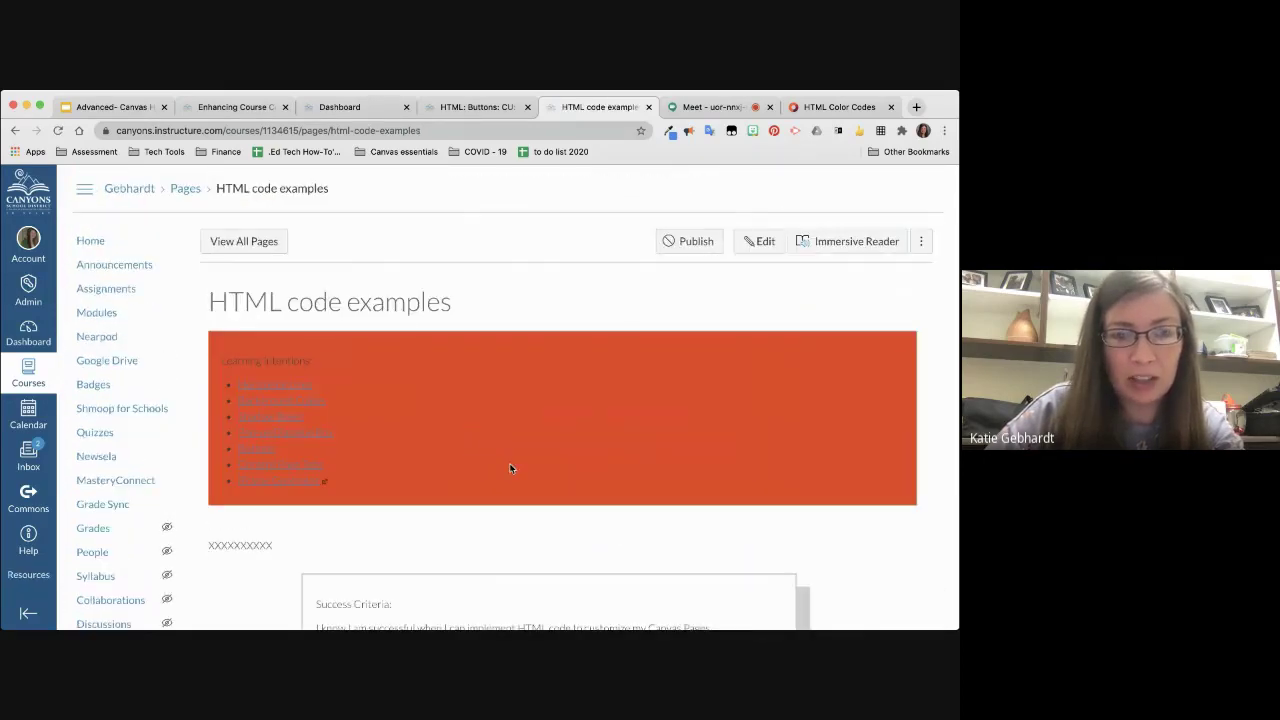
{"action": "scroll", "coordinate": [510, 468], "scroll_direction": "down", "scroll_amount": 5}
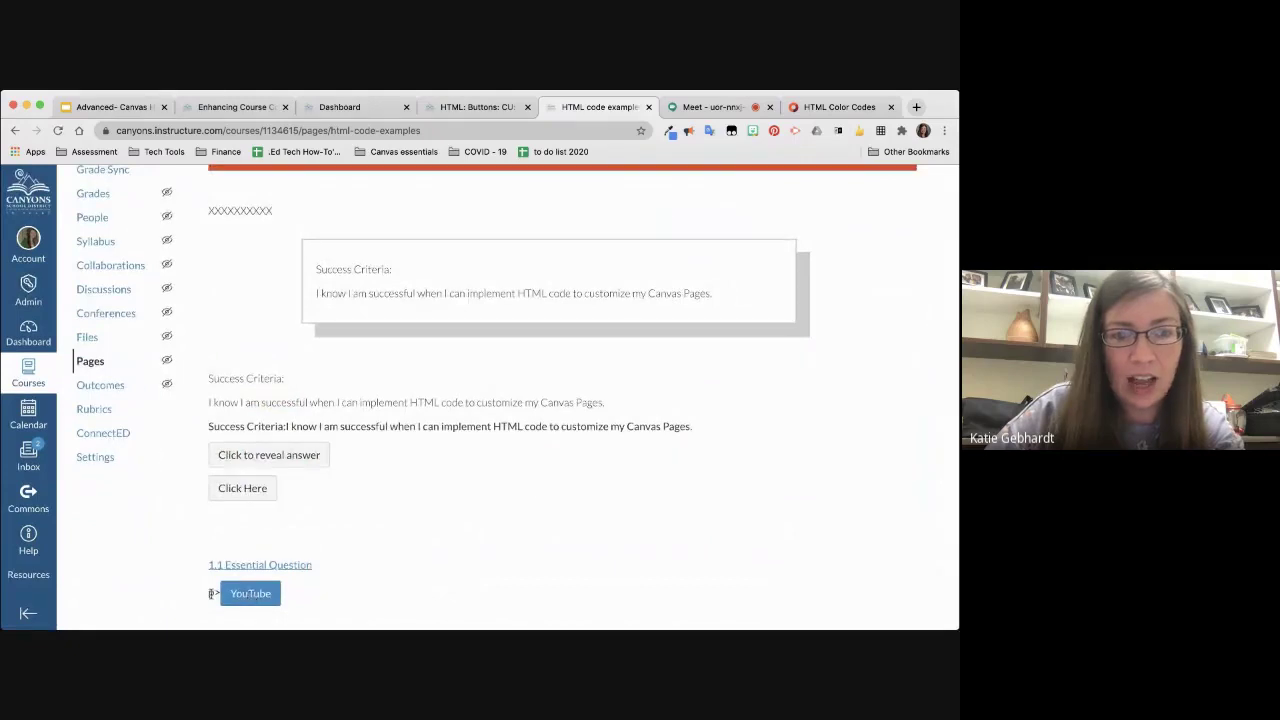
{"action": "left_click", "coordinate": [266, 566]}
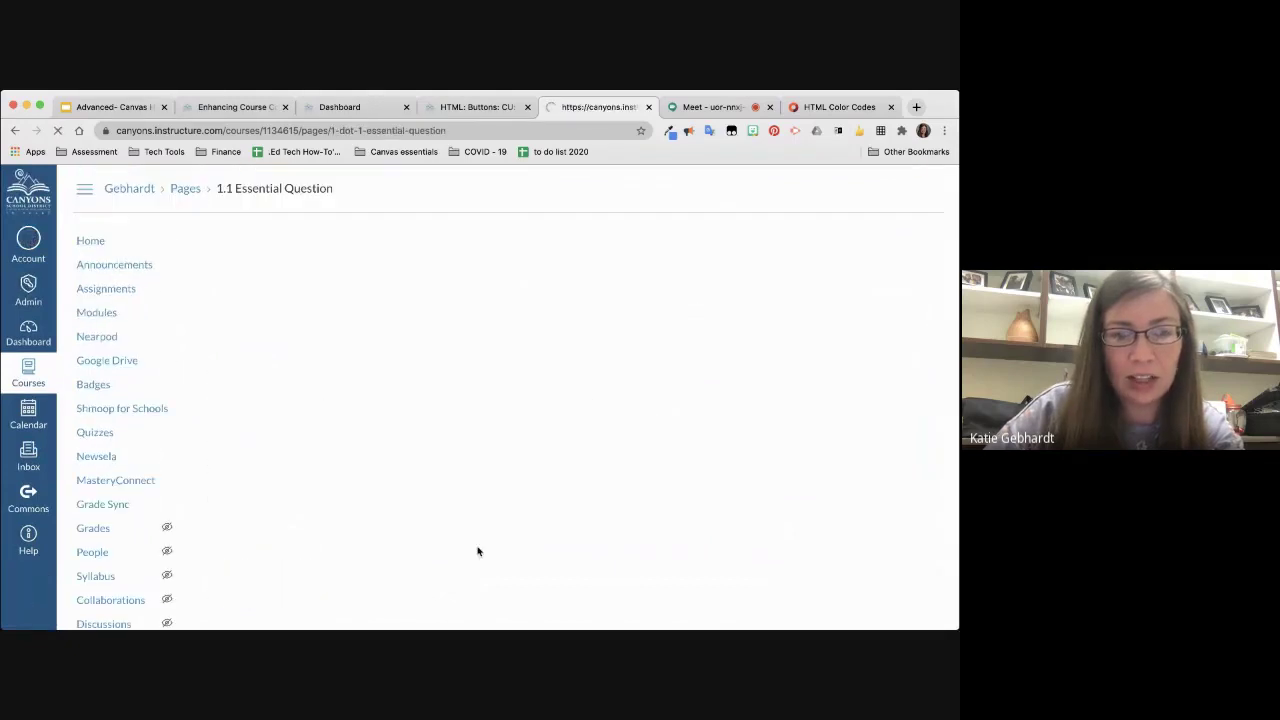
{"action": "scroll", "coordinate": [637, 360], "scroll_direction": "down", "scroll_amount": 3}
{"action": "scroll", "coordinate": [640, 360], "scroll_direction": "up", "scroll_amount": 3}
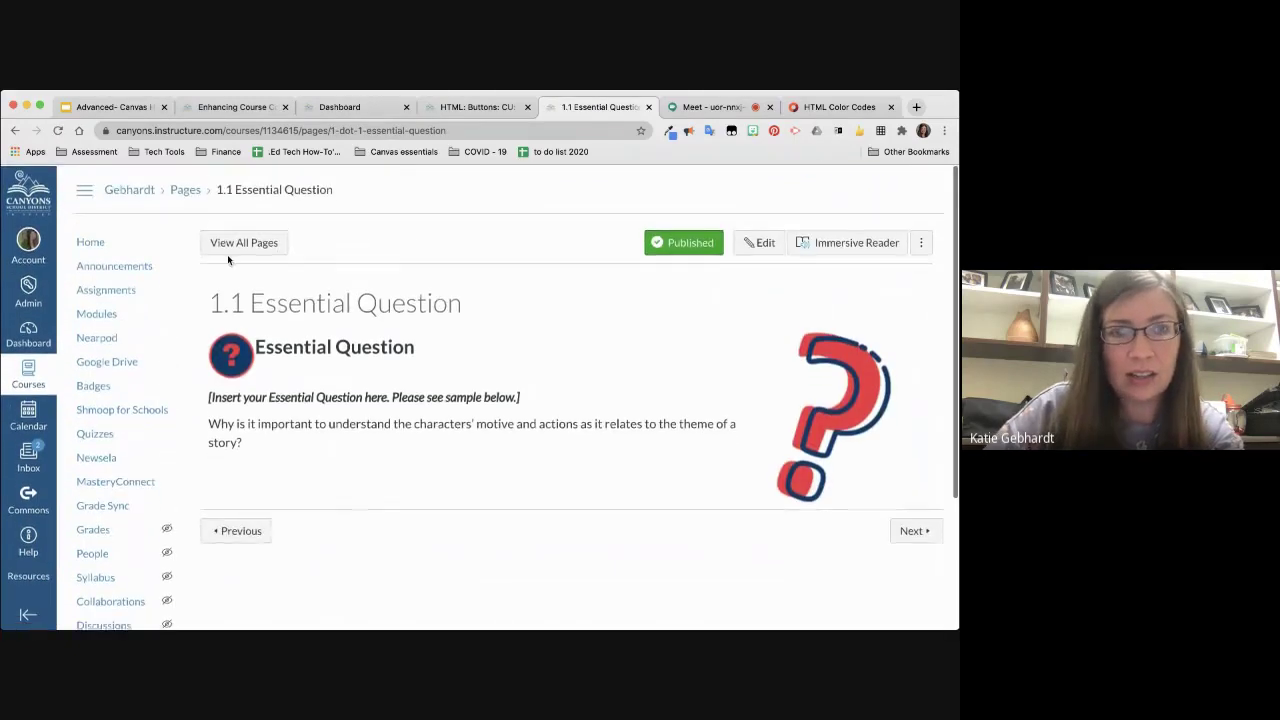
{"action": "left_click", "coordinate": [15, 130]}
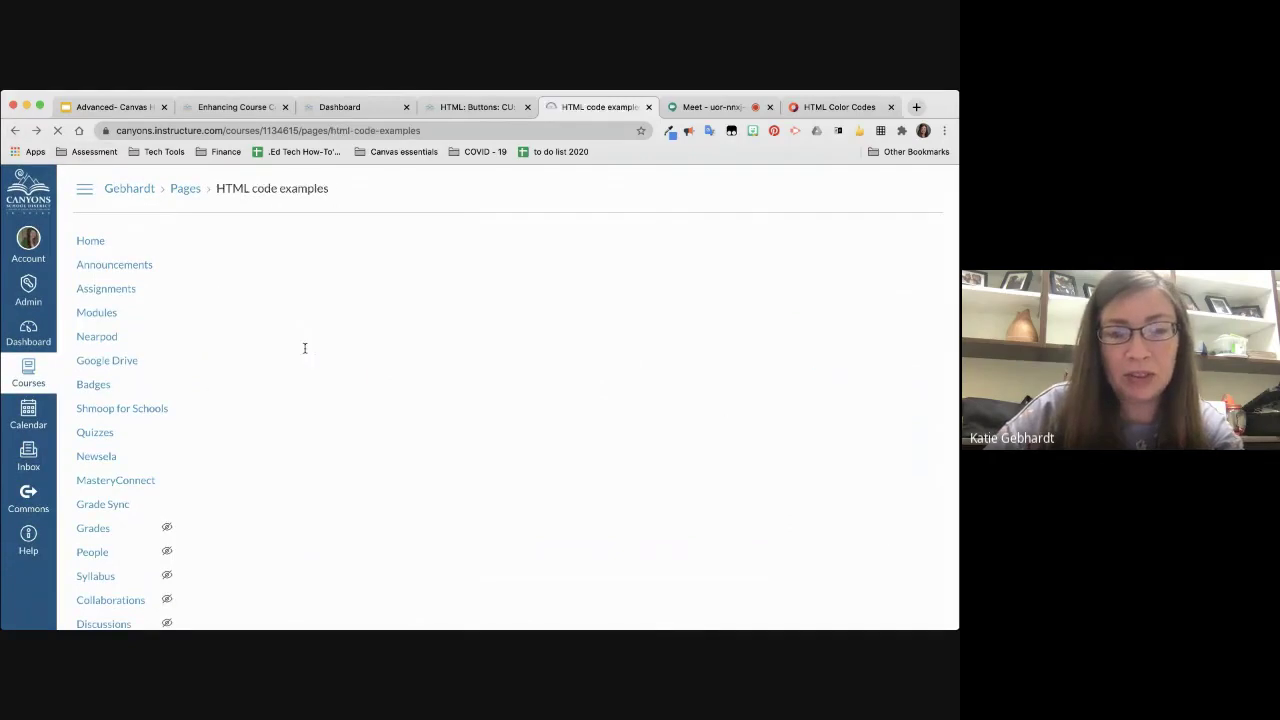
{"action": "scroll", "coordinate": [754, 464], "scroll_direction": "up", "scroll_amount": 5}
Step: Delete the stray 'p>' text before the YouTube button
{"action": "left_click", "coordinate": [759, 241]}
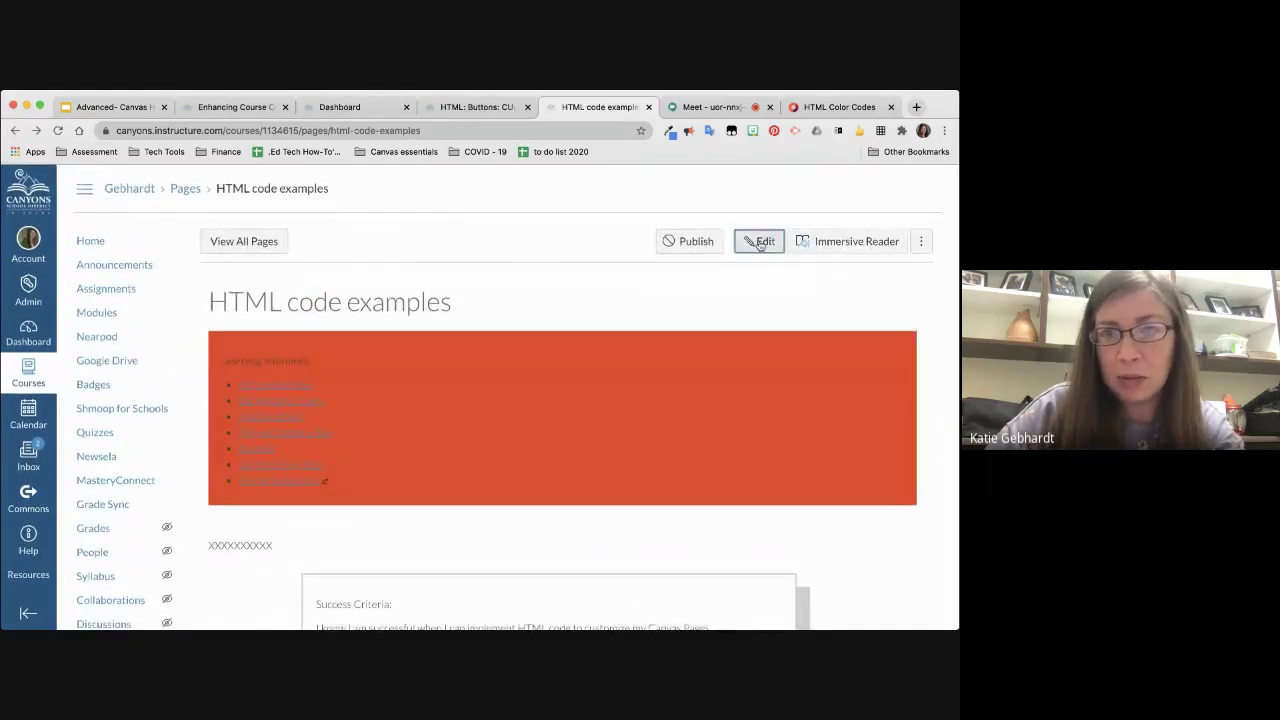
{"action": "scroll", "coordinate": [371, 450], "scroll_direction": "down", "scroll_amount": 5}
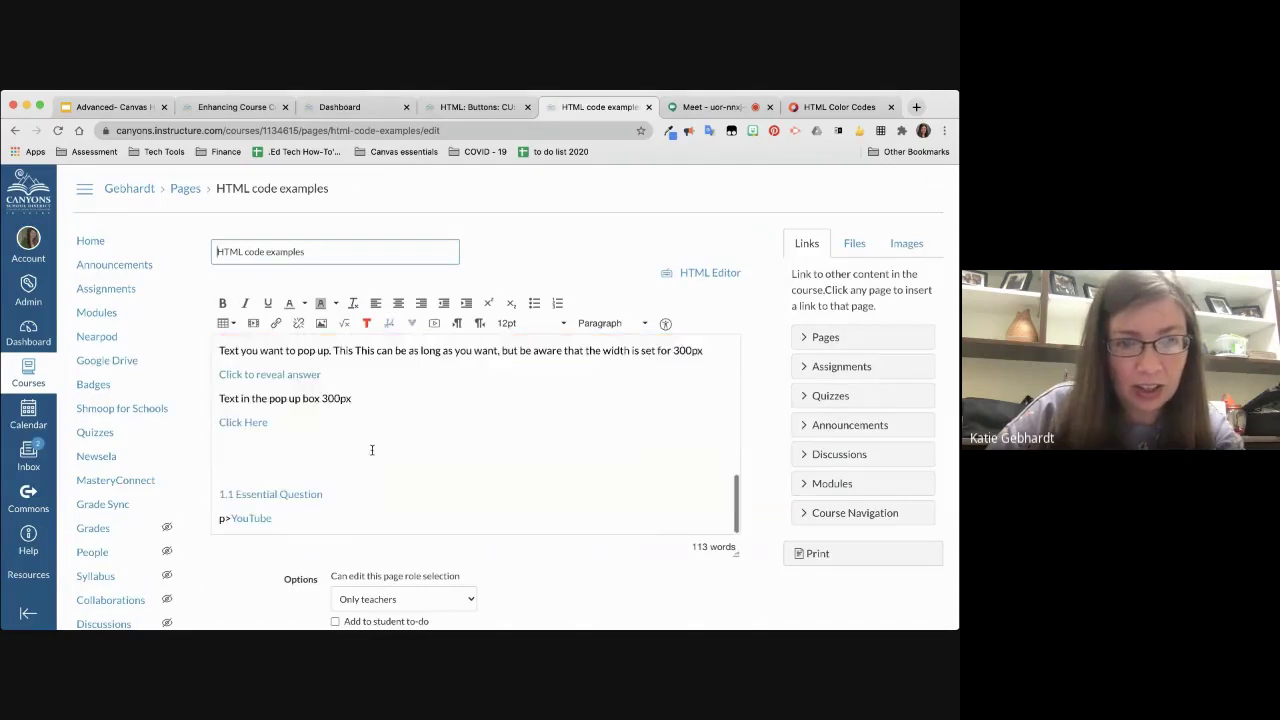
{"action": "scroll", "coordinate": [371, 450], "scroll_direction": "down", "scroll_amount": 2}
{"action": "left_click", "coordinate": [229, 396]}
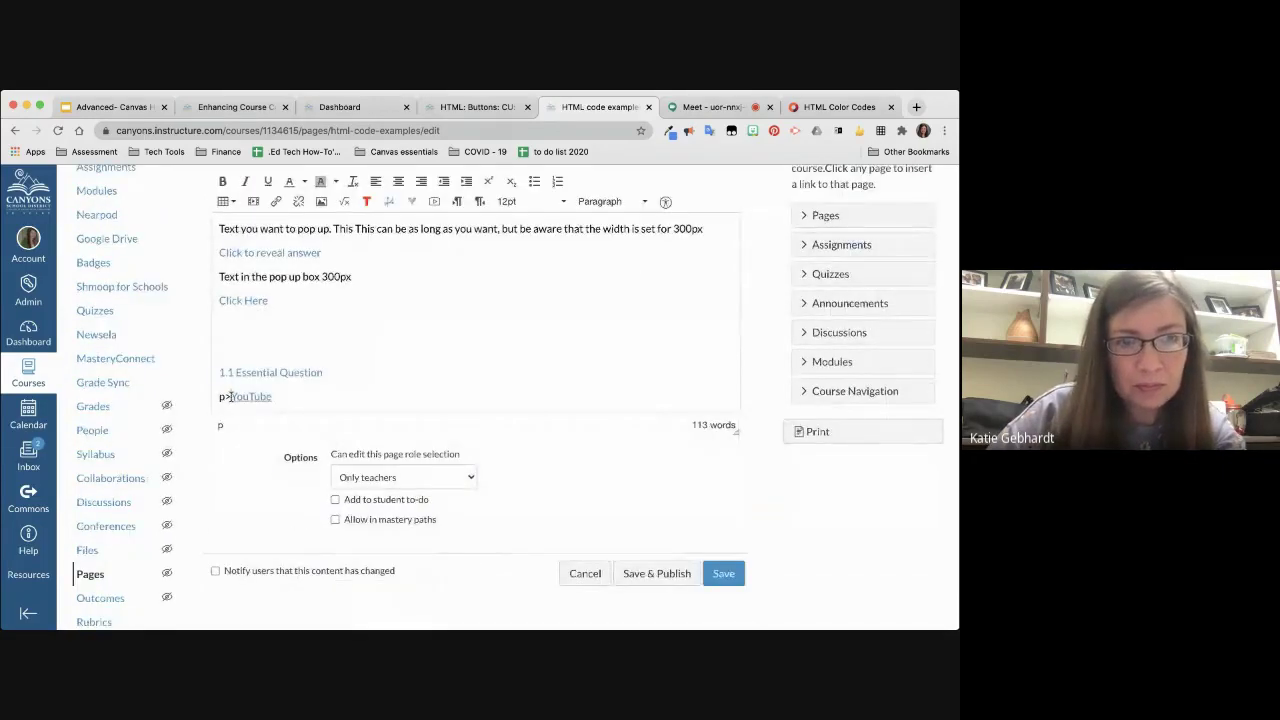
{"action": "key", "text": "BackSpace"}
{"action": "key", "text": "BackSpace"}
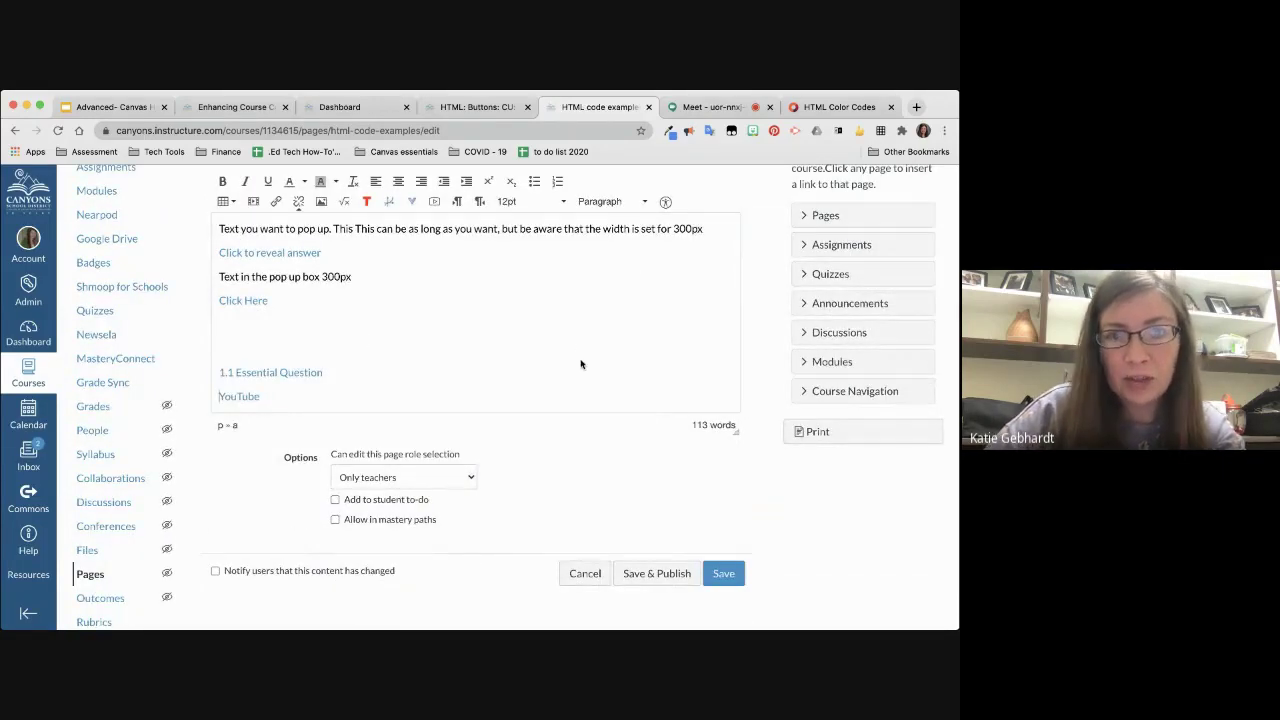
{"action": "scroll", "coordinate": [580, 364], "scroll_direction": "up", "scroll_amount": 3}
{"action": "scroll", "coordinate": [757, 271], "scroll_direction": "up", "scroll_amount": 3}
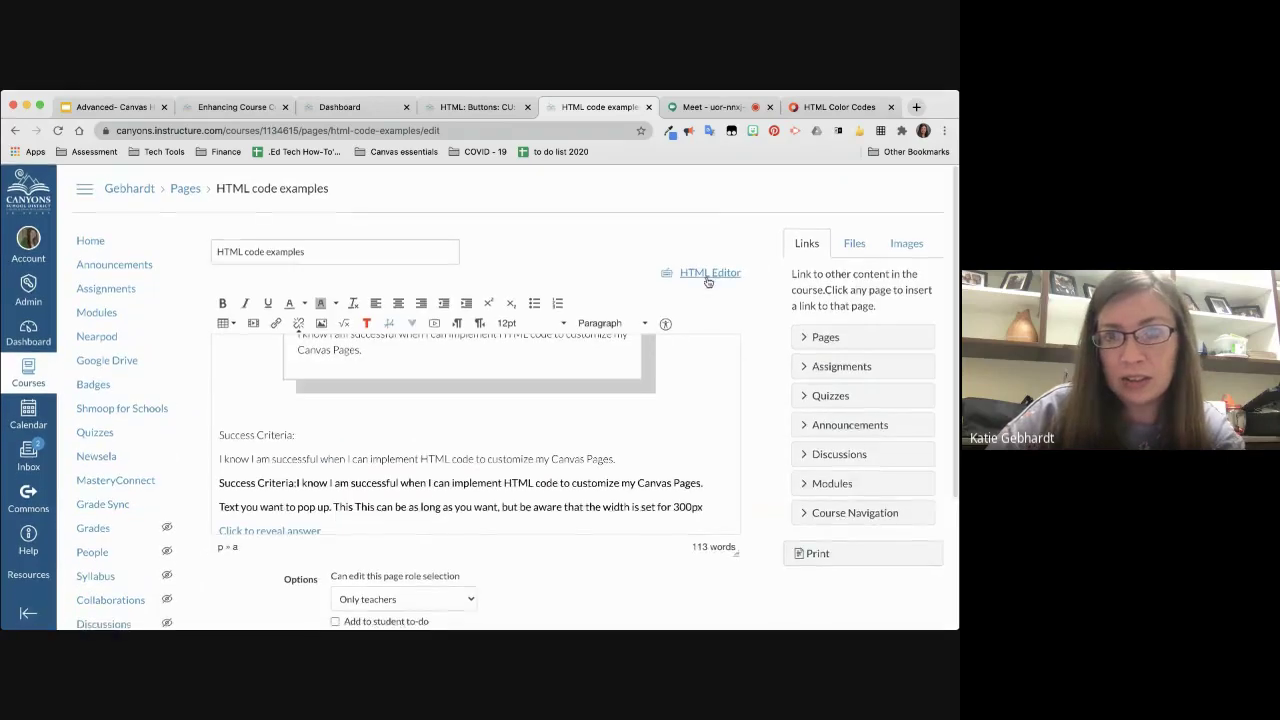
Step: In the HTML source, relabel the button from 'YouTube' to '1.1 Essential Questions'
{"action": "left_click", "coordinate": [708, 281]}
{"action": "scroll", "coordinate": [500, 283], "scroll_direction": "down", "scroll_amount": 4}
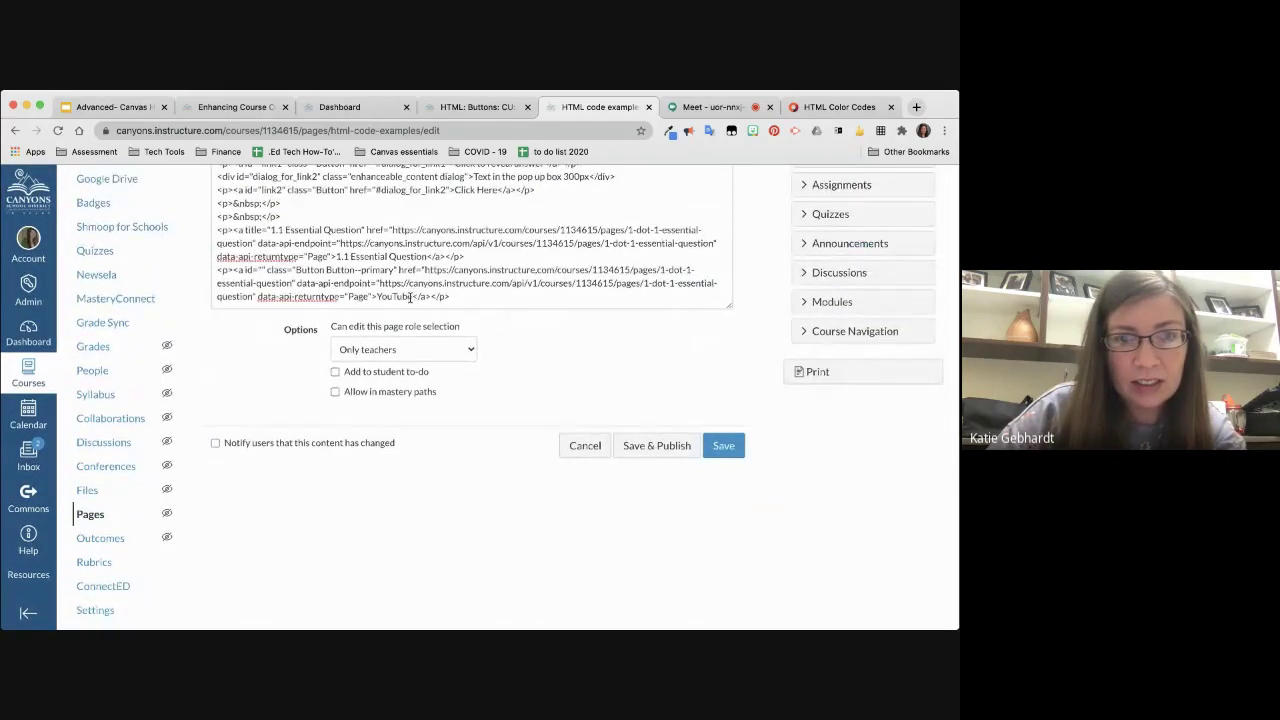
{"action": "double_click", "coordinate": [386, 297]}
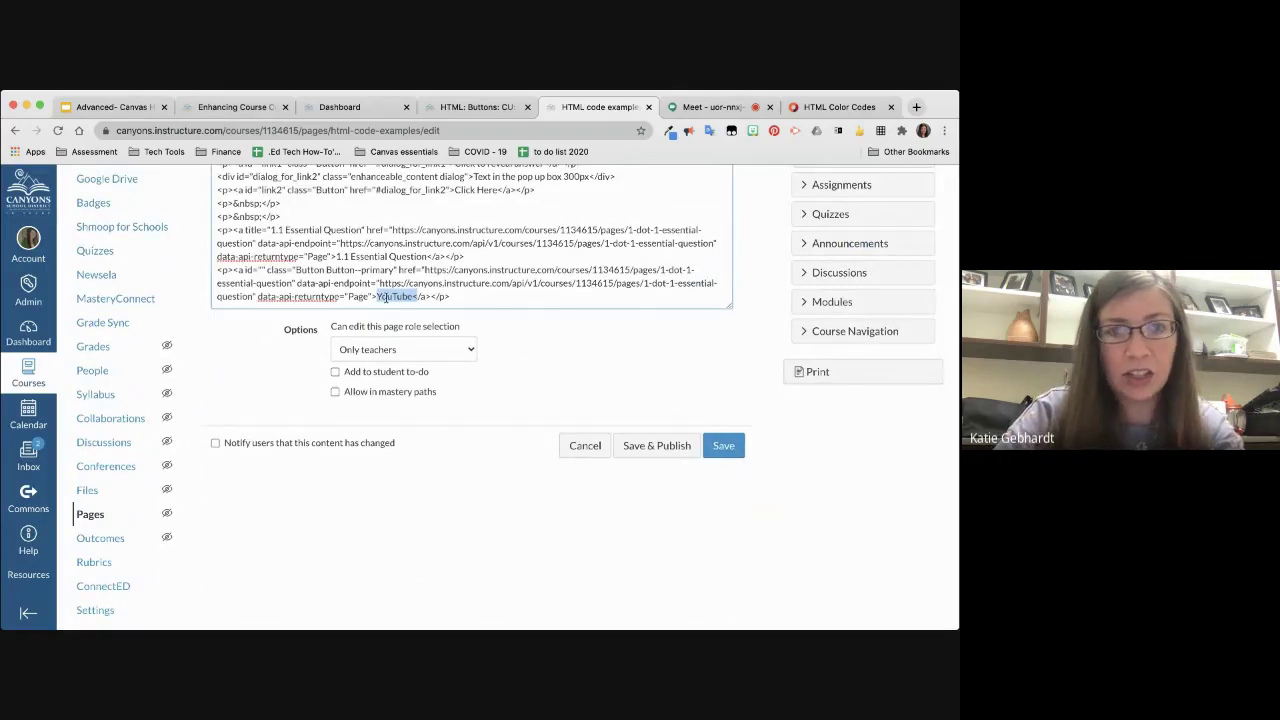
{"action": "type", "text": "1.1"}
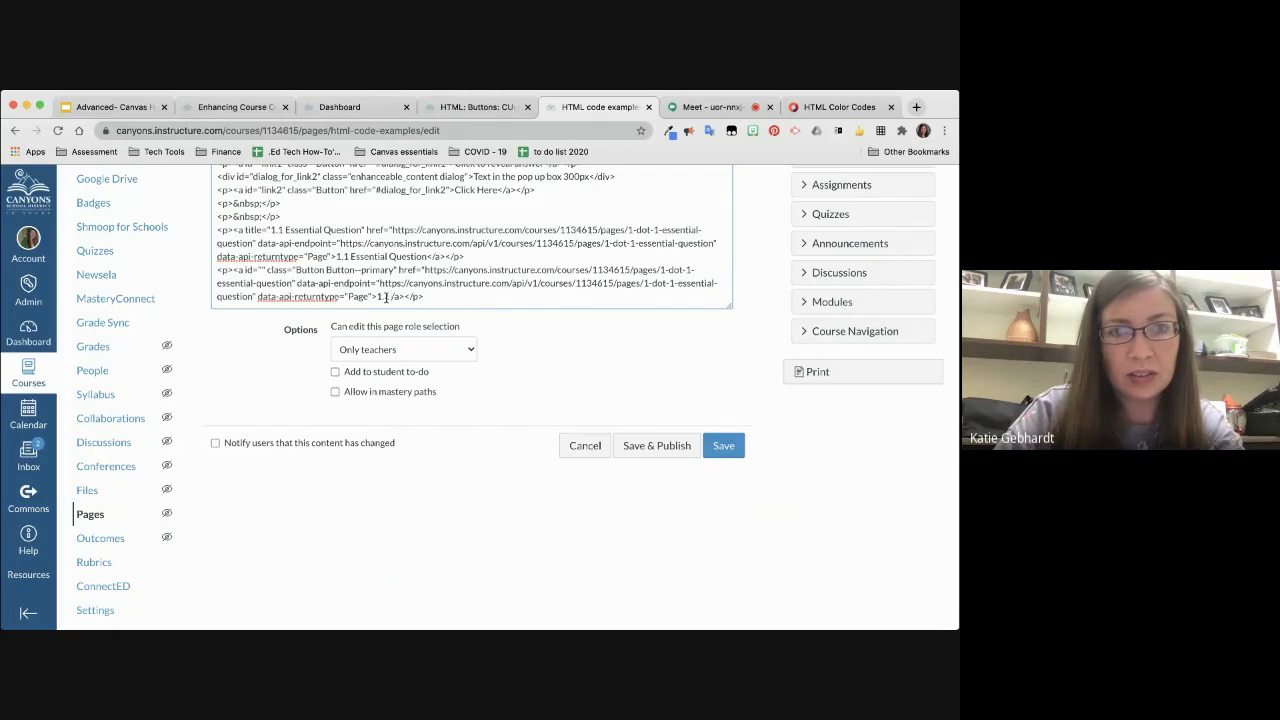
{"action": "type", "text": " Essential"}
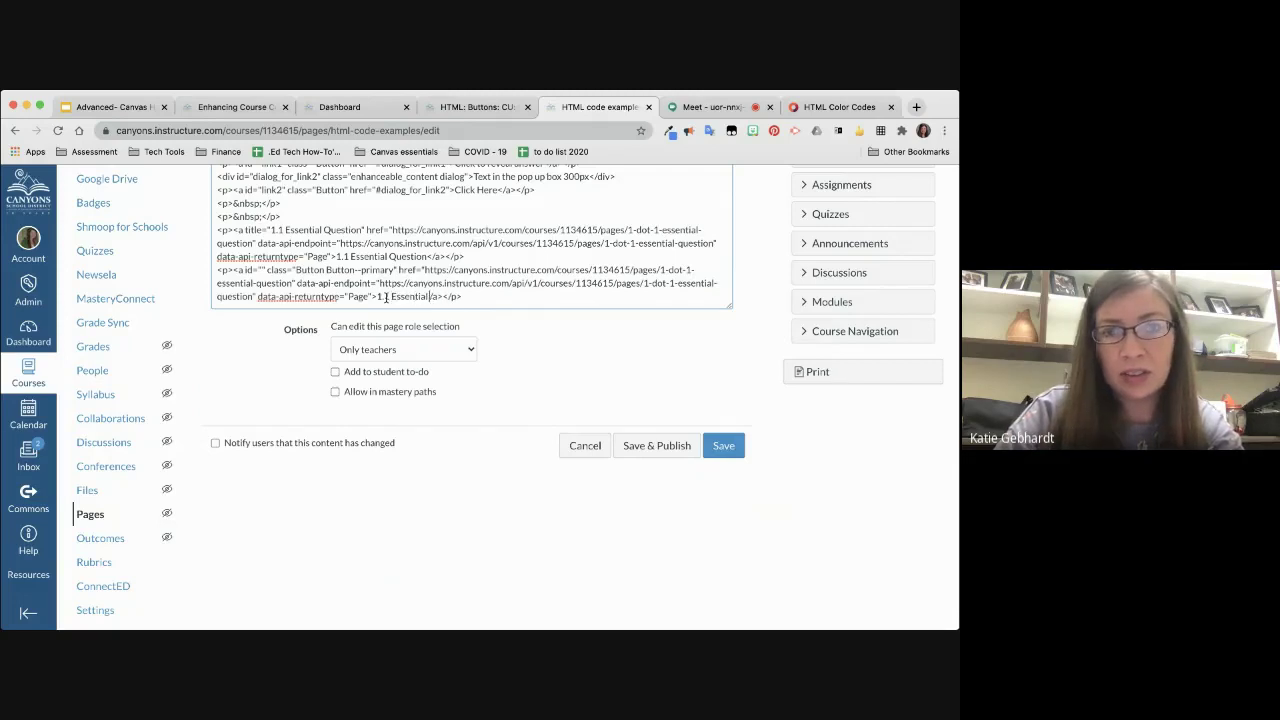
{"action": "type", "text": " Questions"}
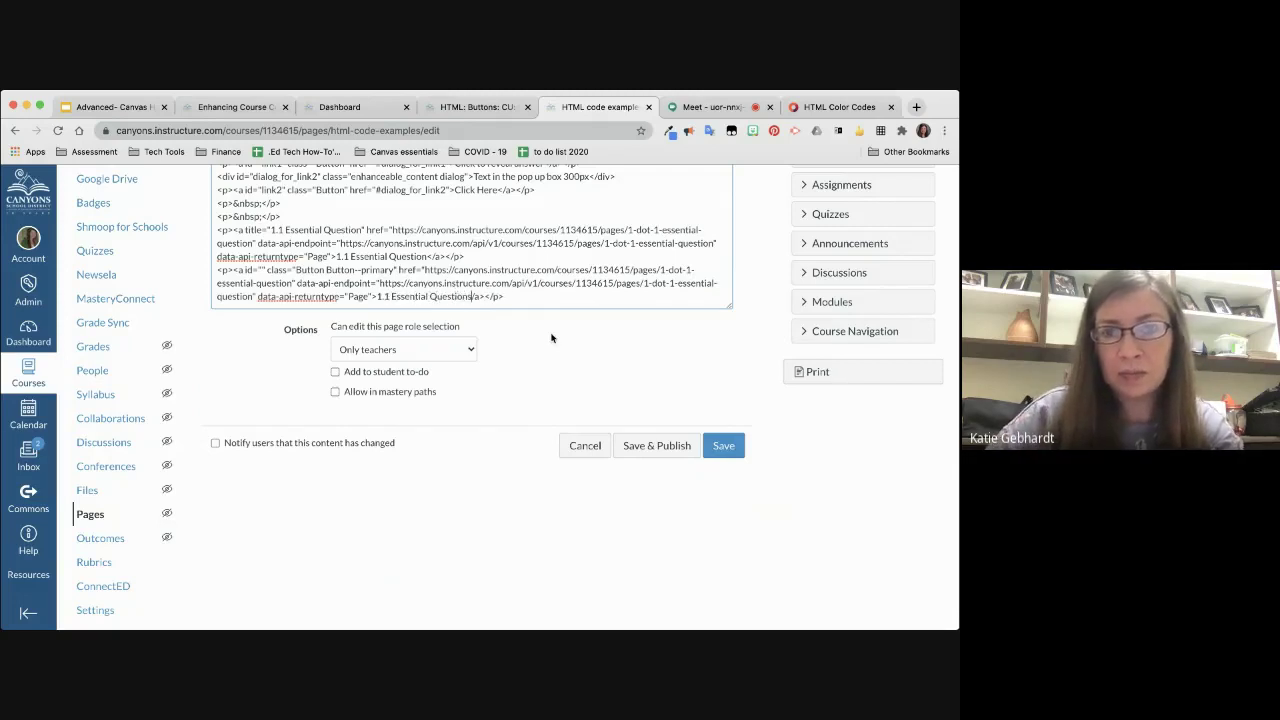
Step: Save the page and check that the blue button opens 1.1 Essential Question
{"action": "left_click", "coordinate": [724, 446]}
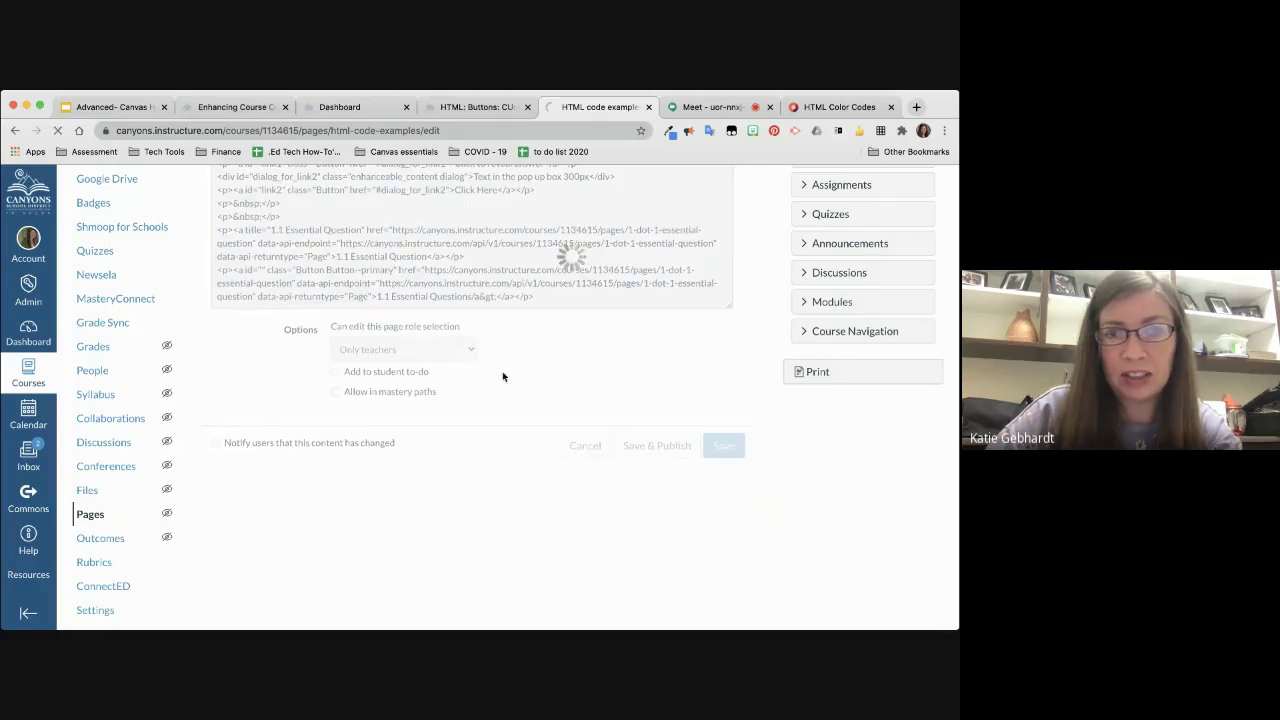
{"action": "scroll", "coordinate": [499, 471], "scroll_direction": "down", "scroll_amount": 5}
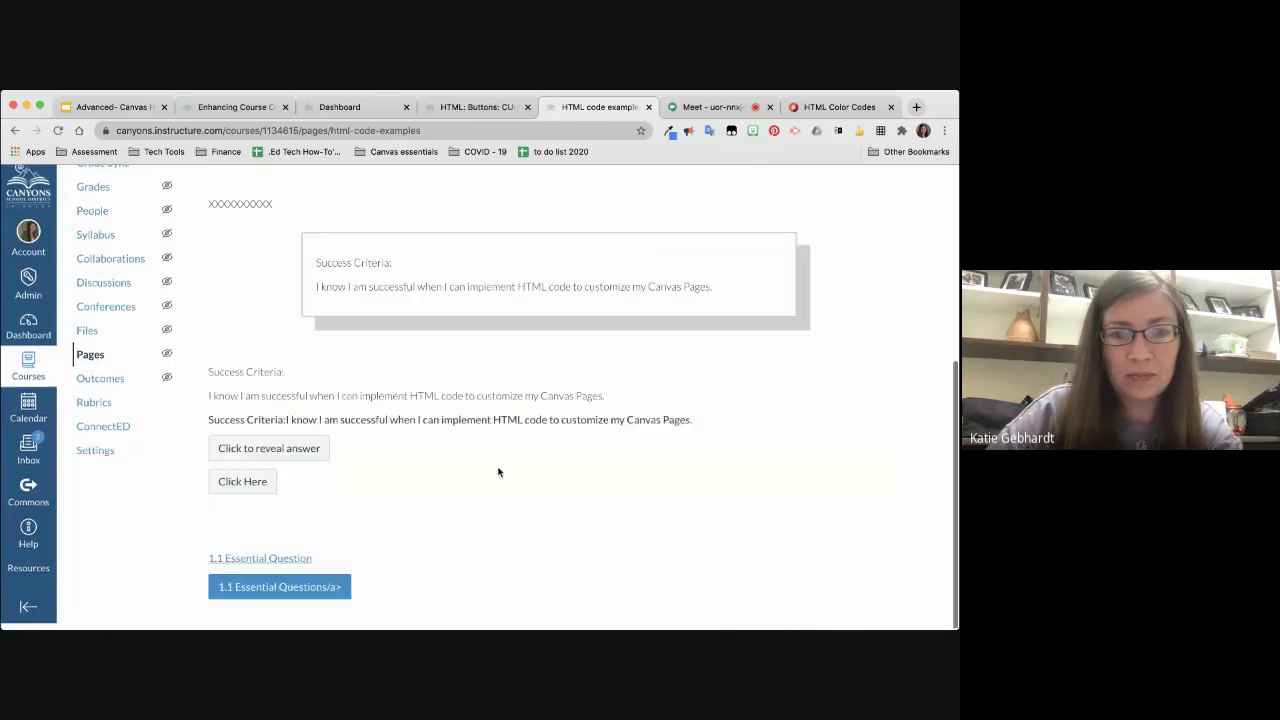
{"action": "left_click", "coordinate": [312, 594]}
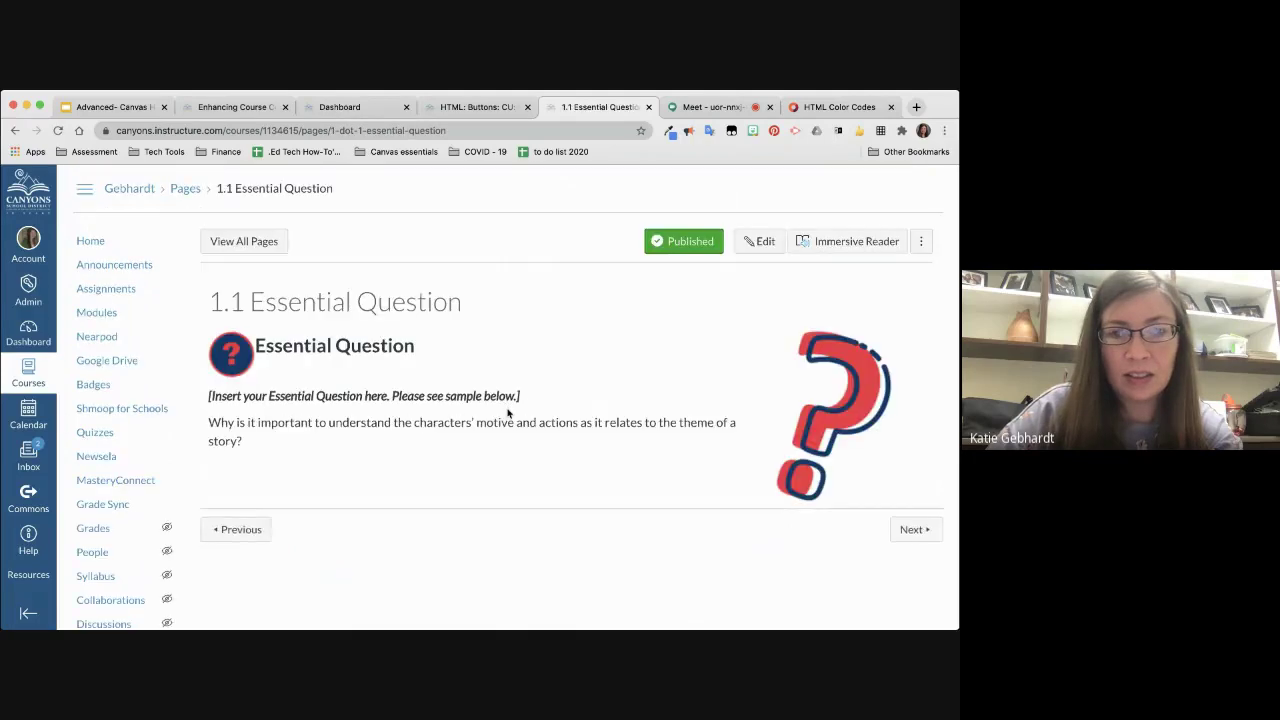
{"action": "scroll", "coordinate": [557, 400], "scroll_direction": "down", "scroll_amount": 1}
{"action": "scroll", "coordinate": [557, 398], "scroll_direction": "up", "scroll_amount": 1}
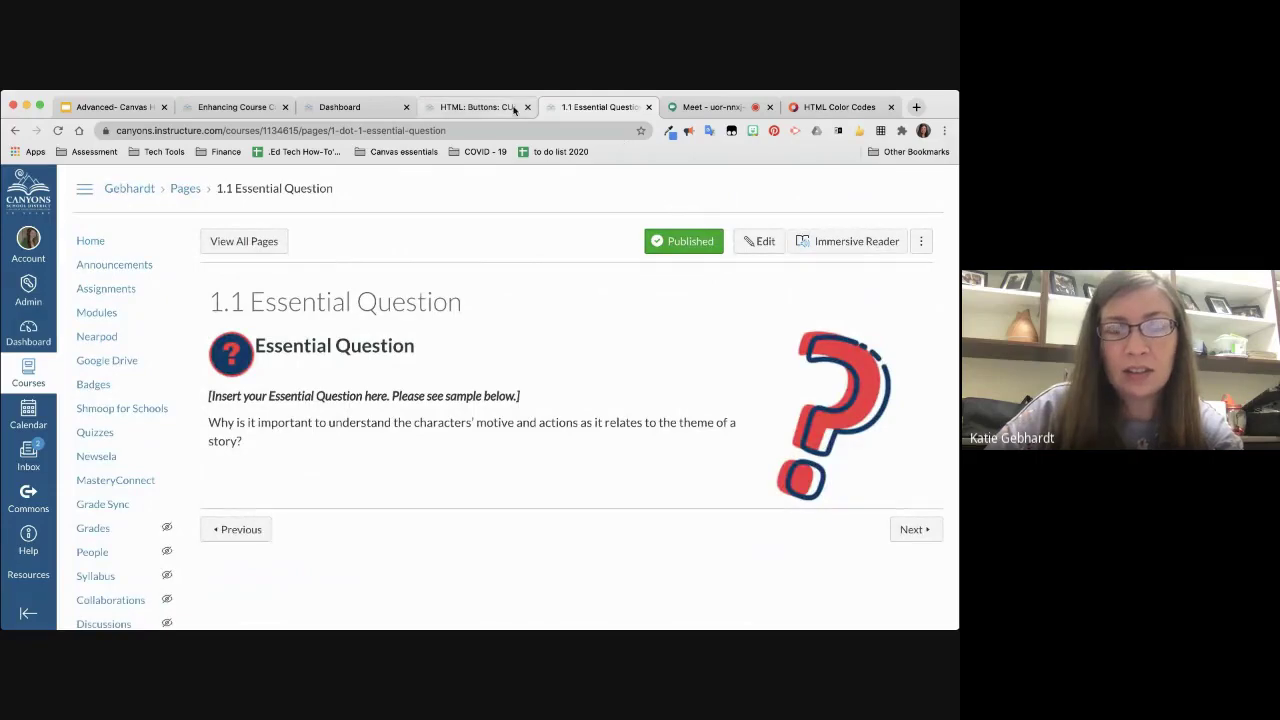
Step: Open the 1.1 Essential Question page for editing and view its raw HTML source
{"action": "left_click", "coordinate": [758, 245]}
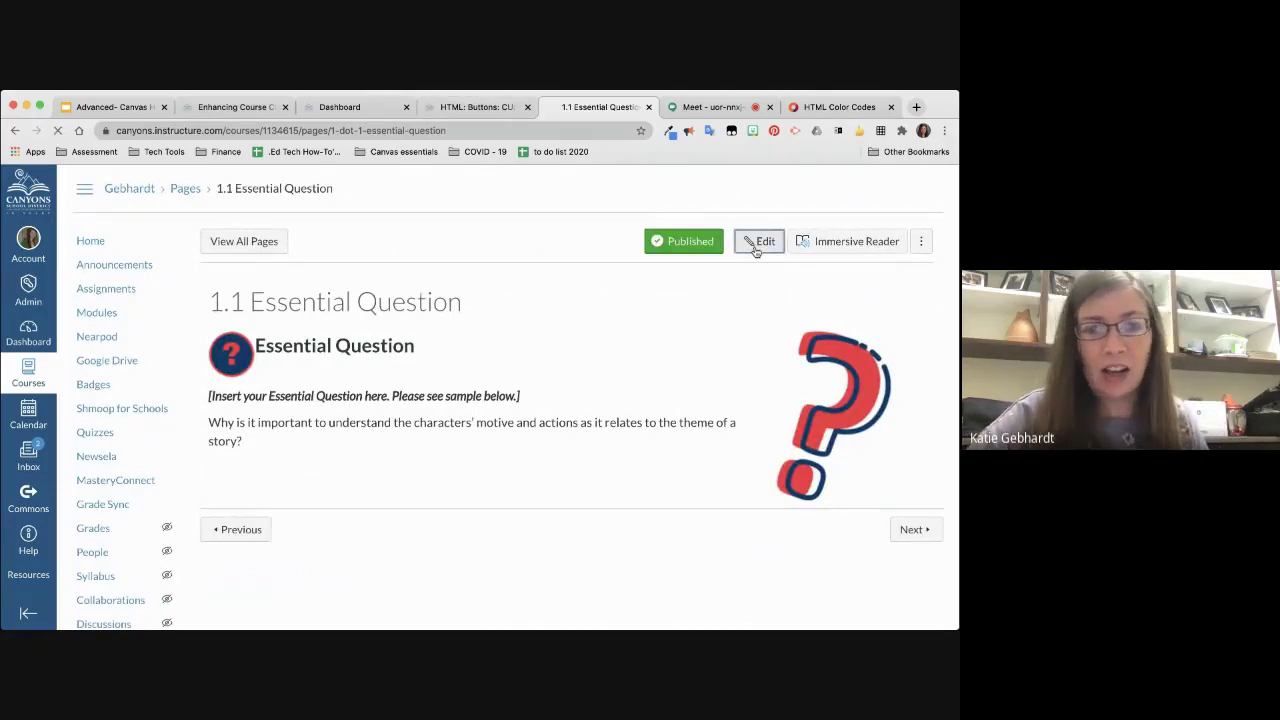
{"action": "scroll", "coordinate": [384, 490], "scroll_direction": "down", "scroll_amount": 3}
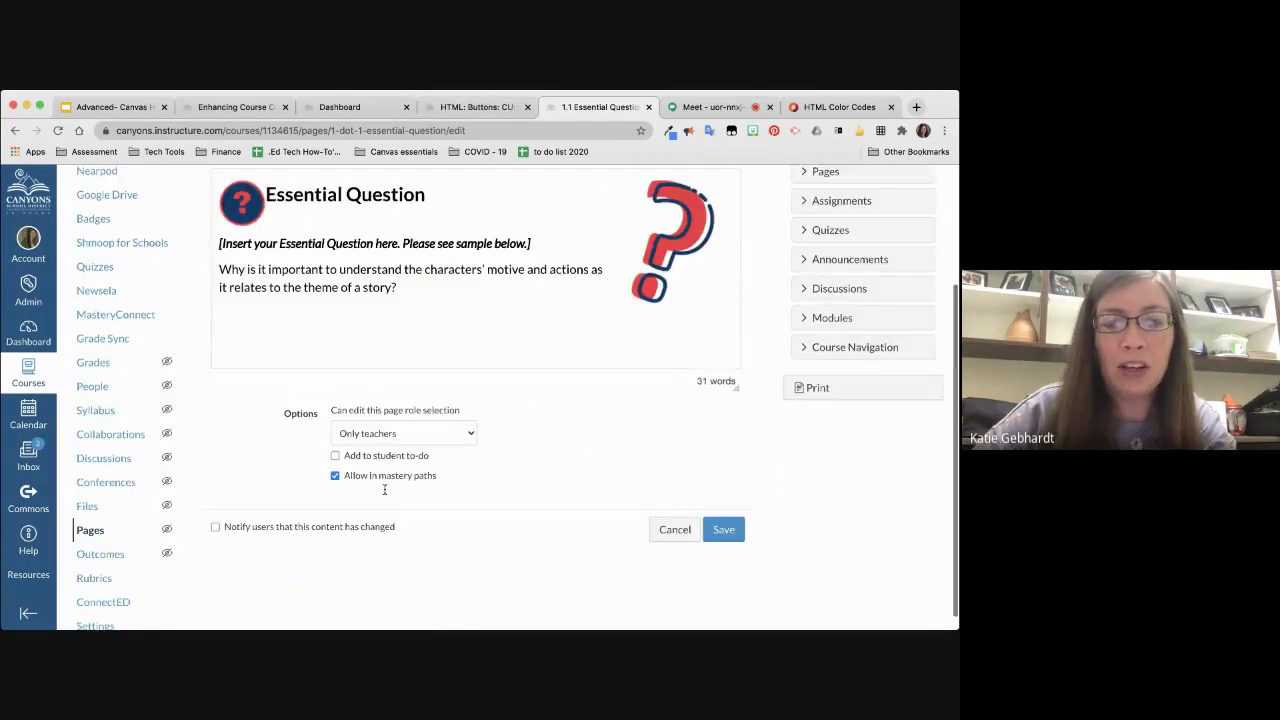
{"action": "scroll", "coordinate": [523, 314], "scroll_direction": "up", "scroll_amount": 3}
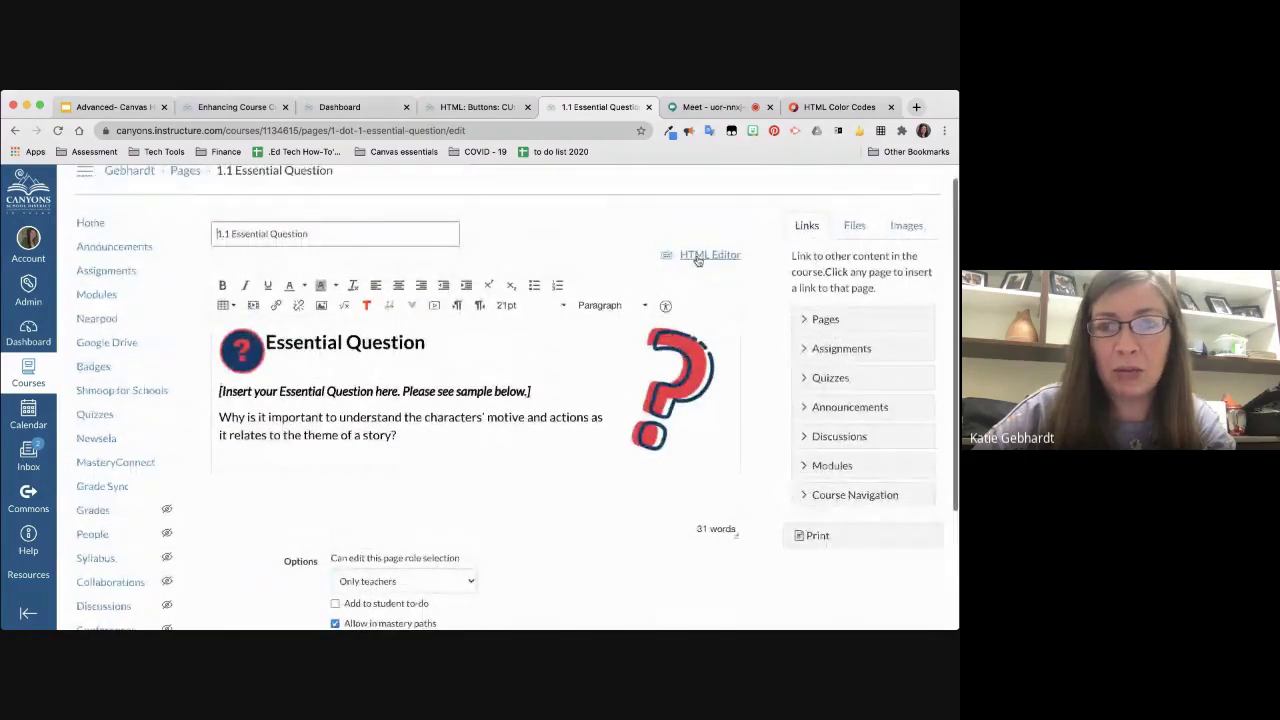
{"action": "left_click", "coordinate": [706, 255]}
{"action": "scroll", "coordinate": [496, 278], "scroll_direction": "down", "scroll_amount": 3}
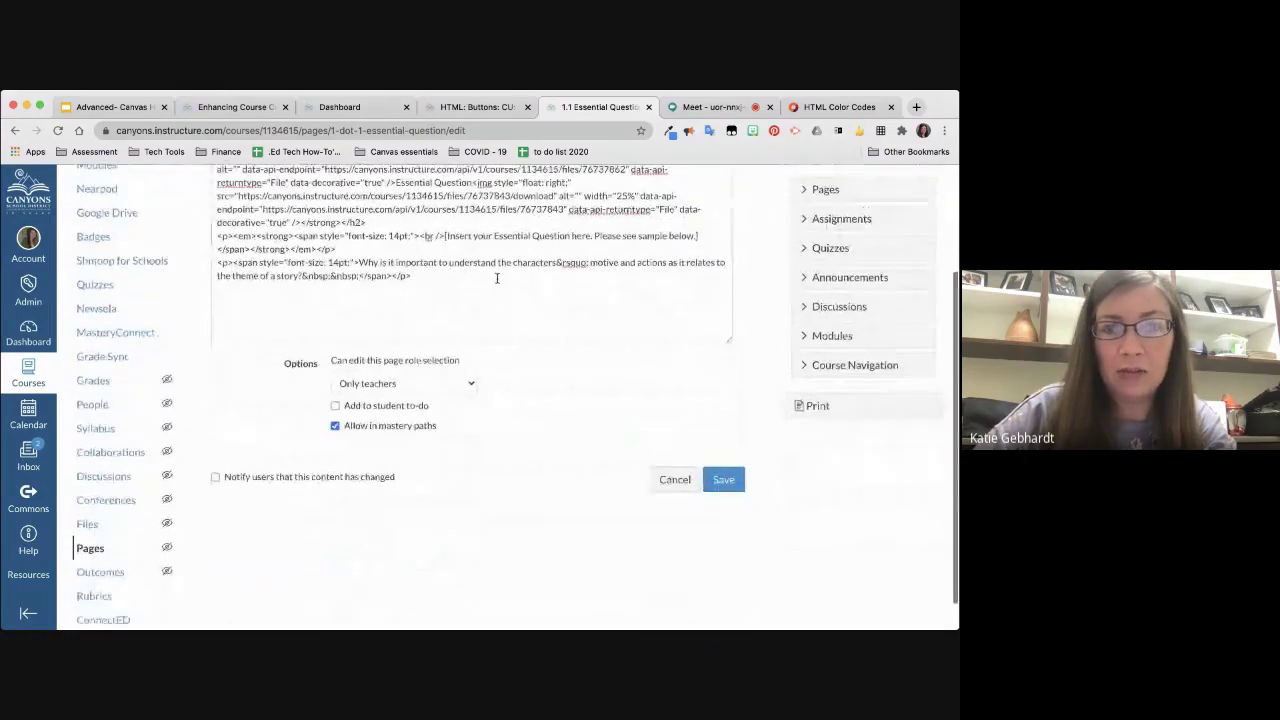
{"action": "scroll", "coordinate": [496, 278], "scroll_direction": "up", "scroll_amount": 3}
{"action": "left_click", "coordinate": [475, 107]}
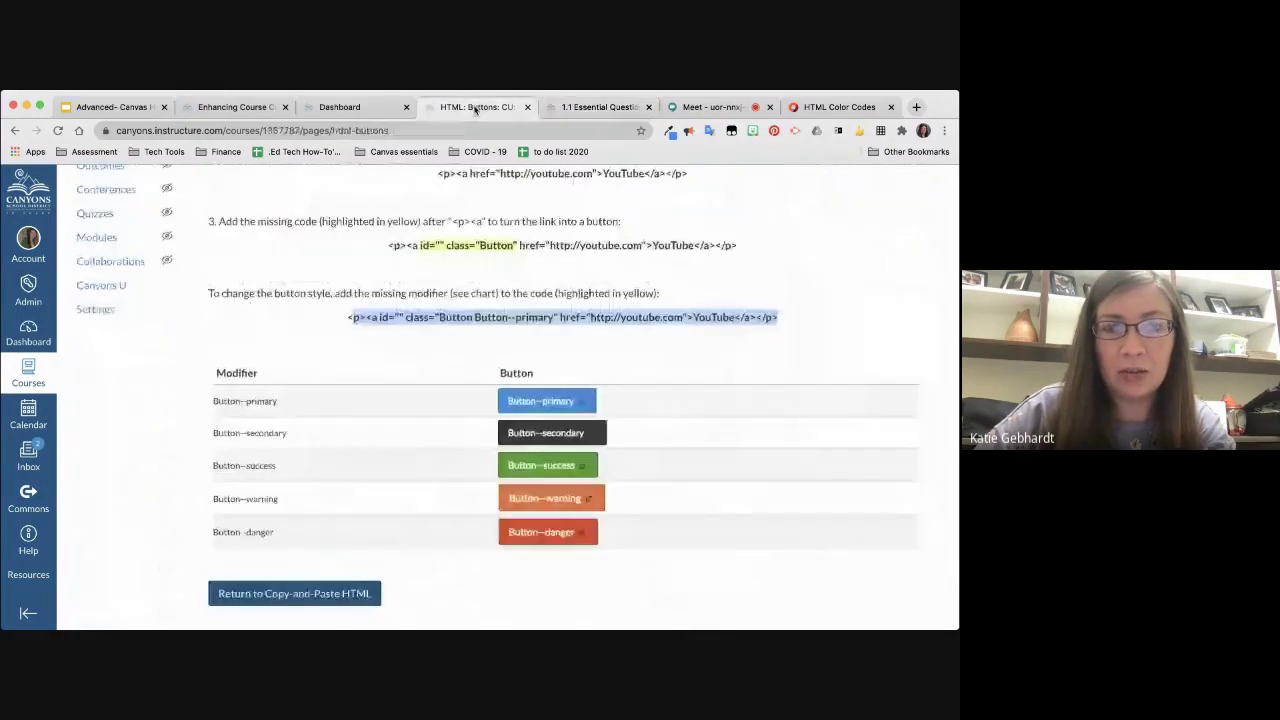
{"action": "scroll", "coordinate": [386, 443], "scroll_direction": "up", "scroll_amount": 2}
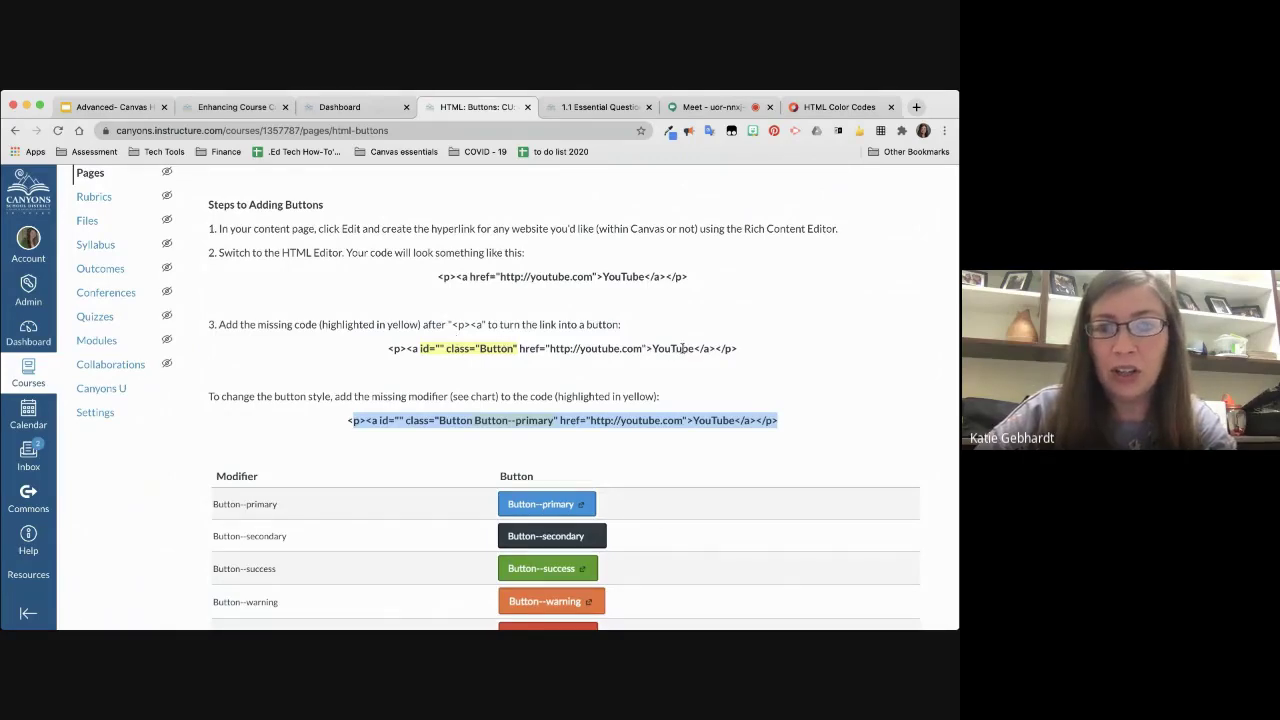
{"action": "left_click", "coordinate": [738, 351]}
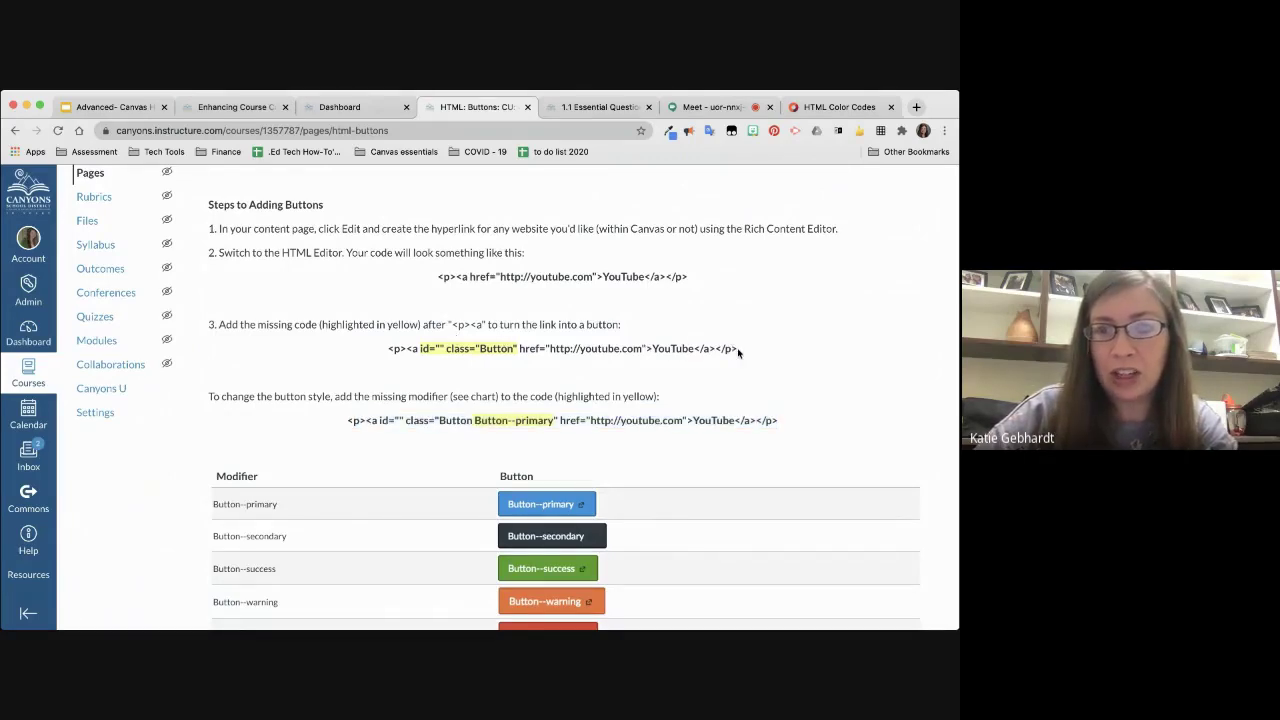
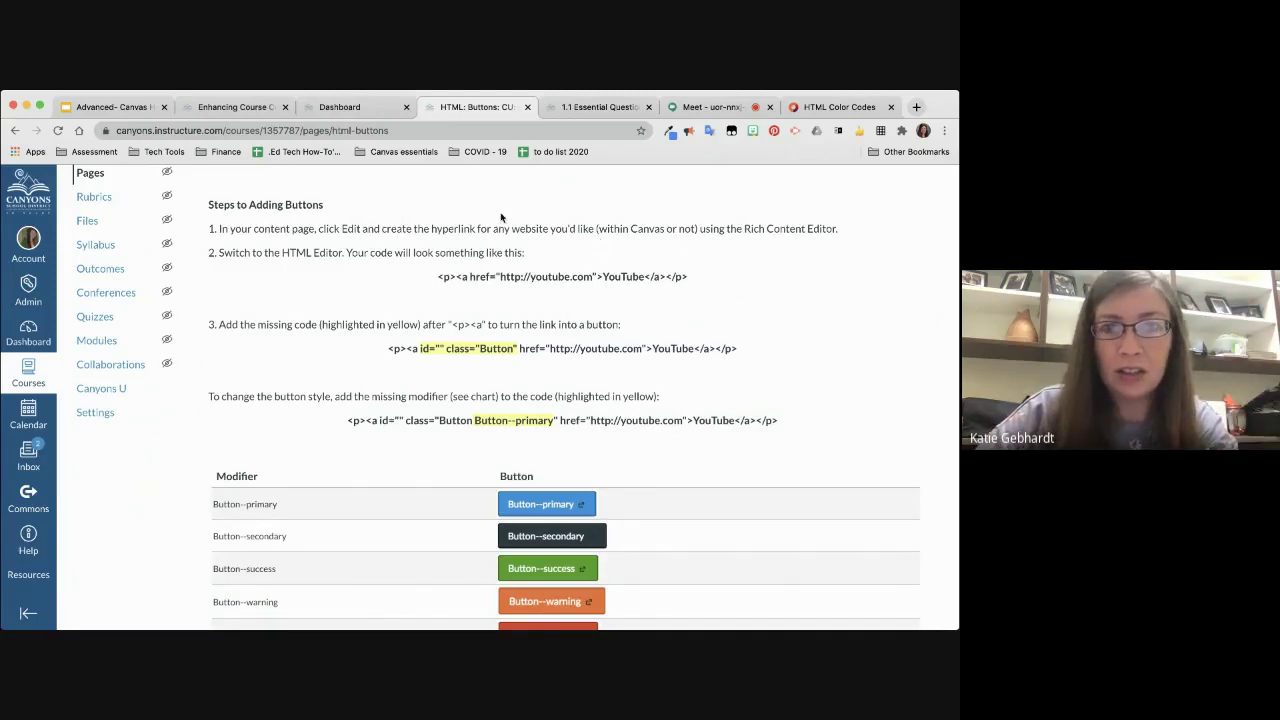
Step: Review the HTML Buttons guide at different zoom levels, then go back to Copy-and-Paste HTML
{"action": "left_click", "coordinate": [597, 107]}
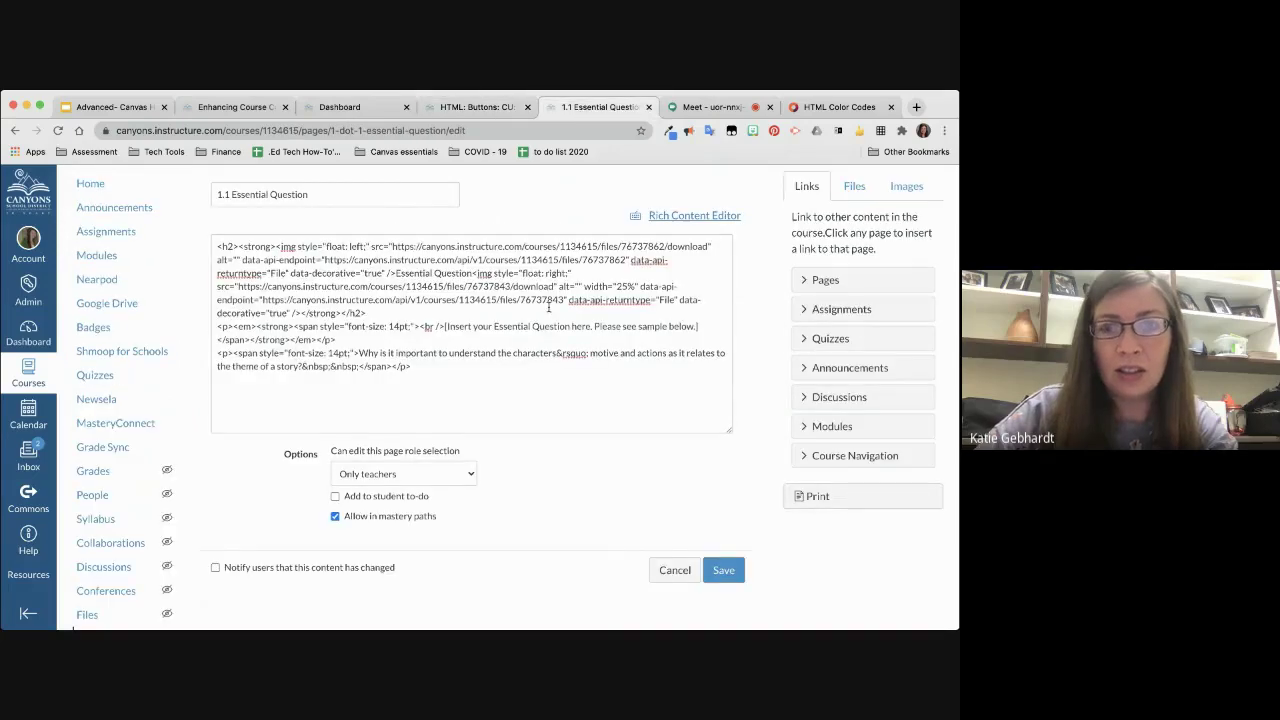
{"action": "left_click", "coordinate": [460, 107]}
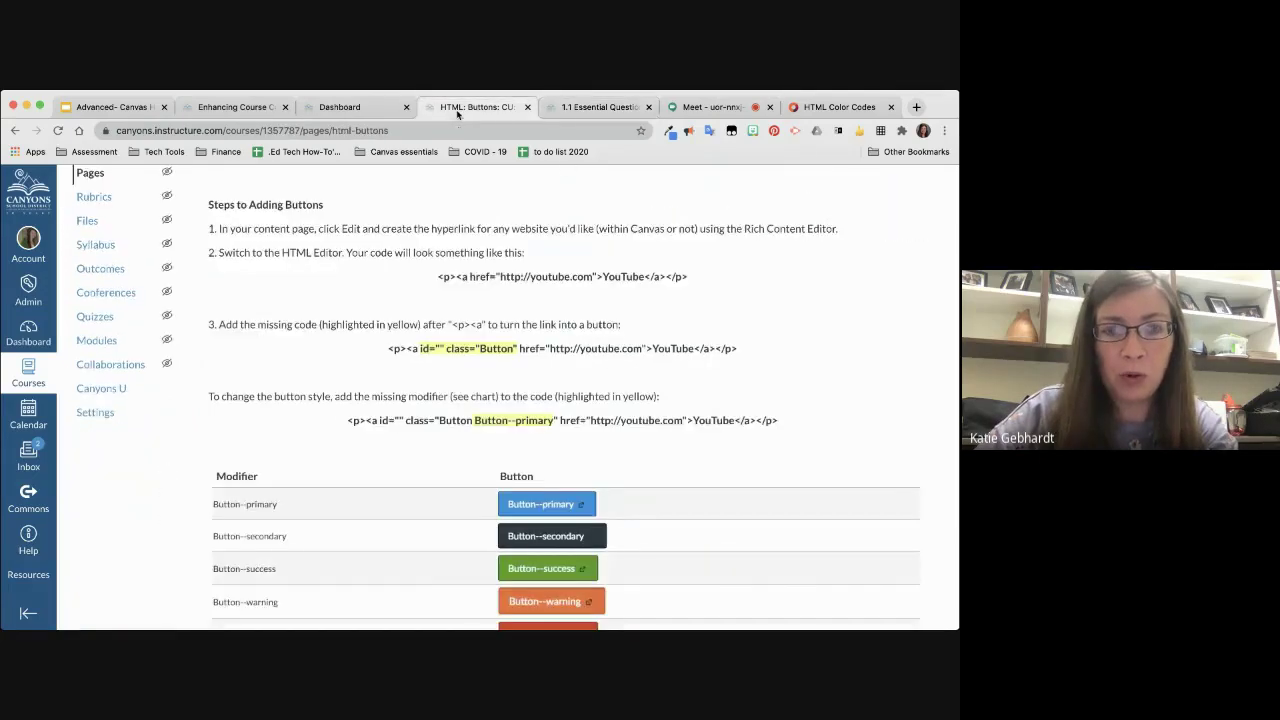
{"action": "scroll", "coordinate": [325, 413], "scroll_direction": "down", "scroll_amount": 2}
{"action": "key", "text": "super+plus"}
{"action": "key", "text": "super+plus"}
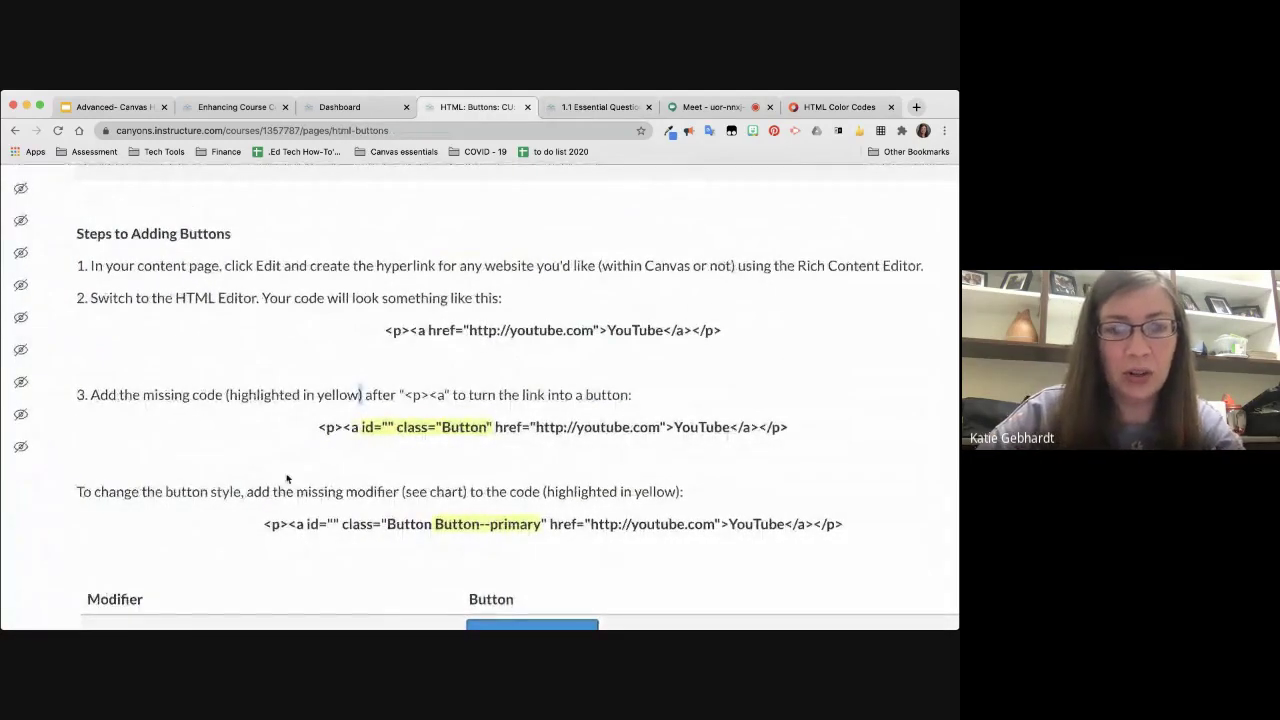
{"action": "key", "text": "super+minus"}
{"action": "key", "text": "super+minus"}
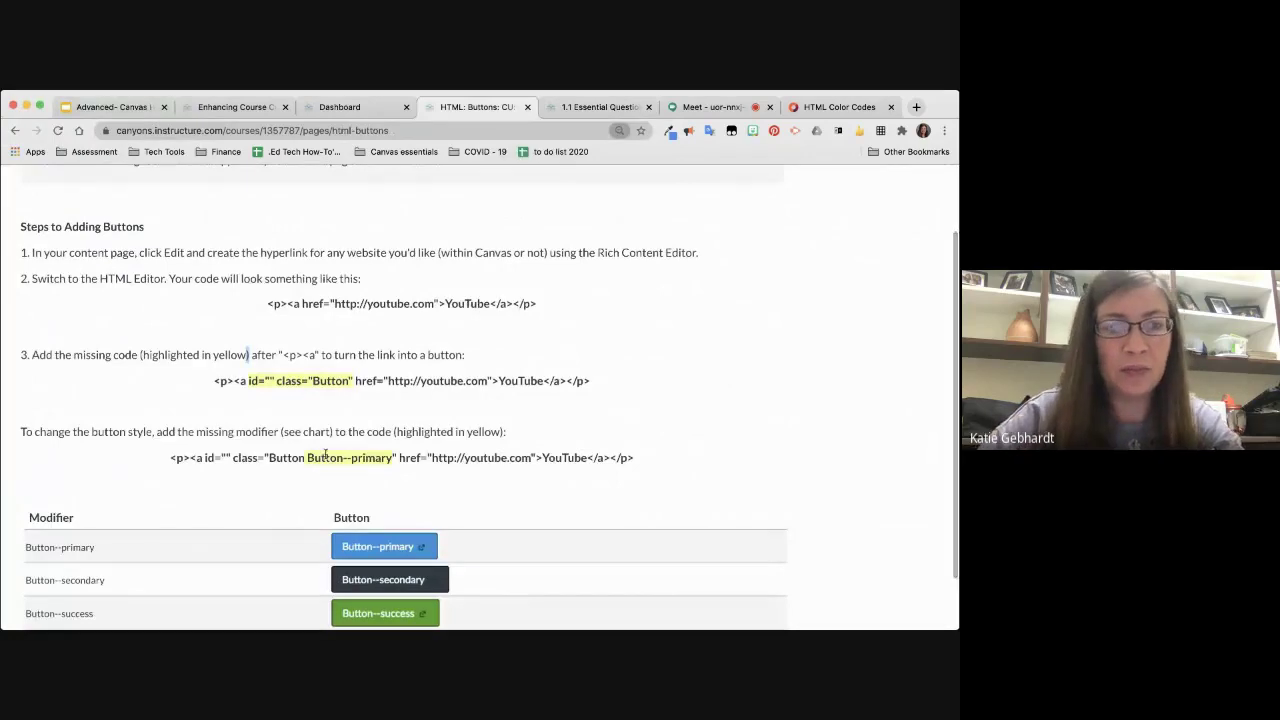
{"action": "key", "text": "super+minus"}
{"action": "scroll", "coordinate": [231, 453], "scroll_direction": "down", "scroll_amount": 5}
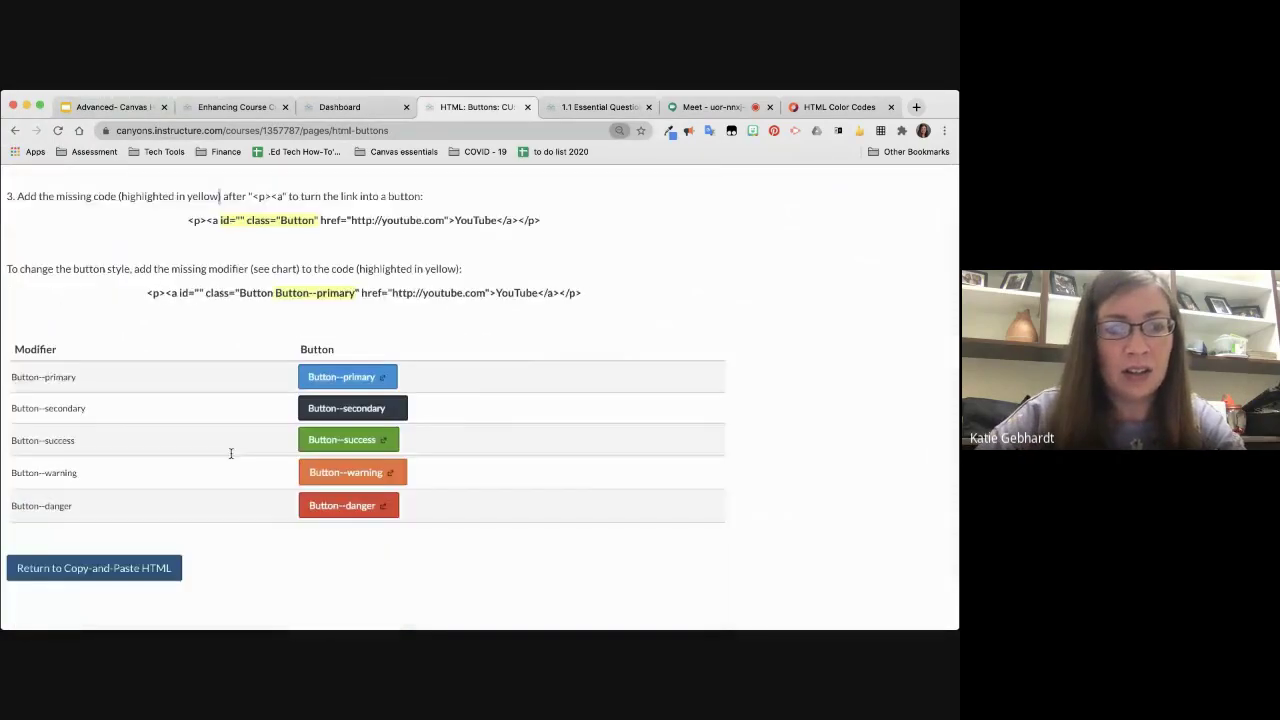
{"action": "left_click", "coordinate": [134, 591]}
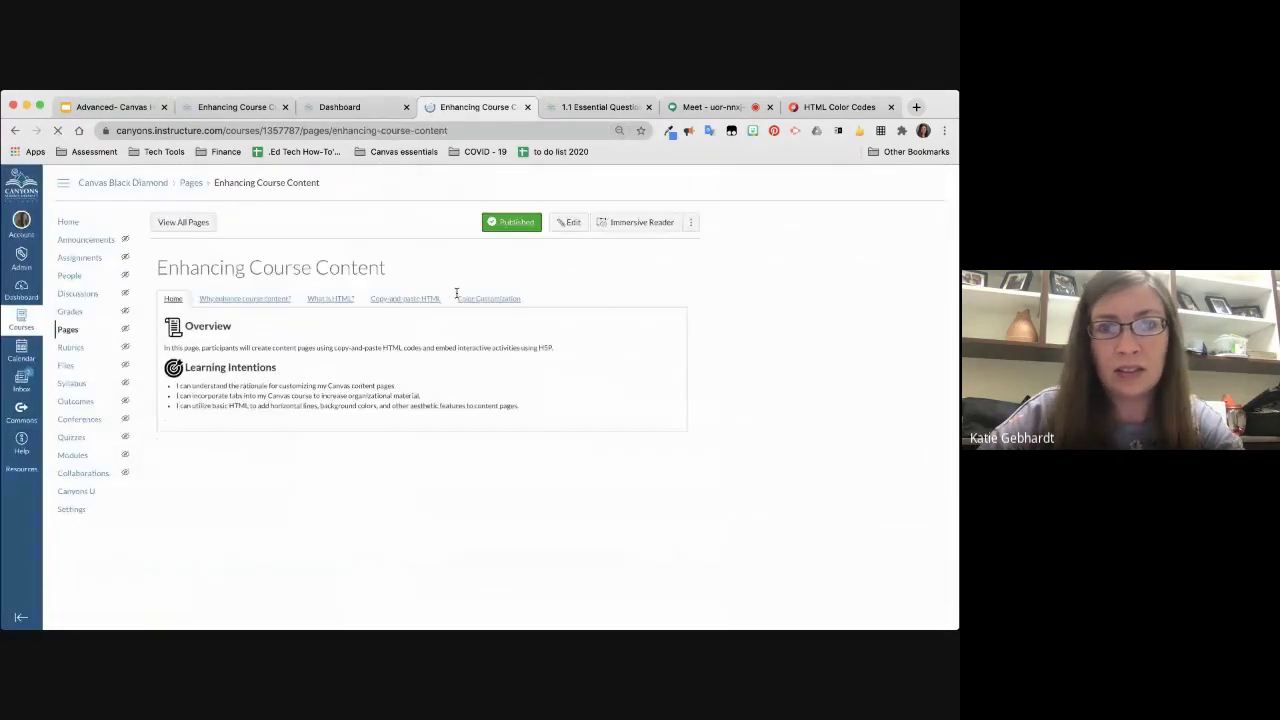
Step: Copy the TAB CODE template from the Tabs guide and return to the Essential Question editor
{"action": "left_click", "coordinate": [405, 300]}
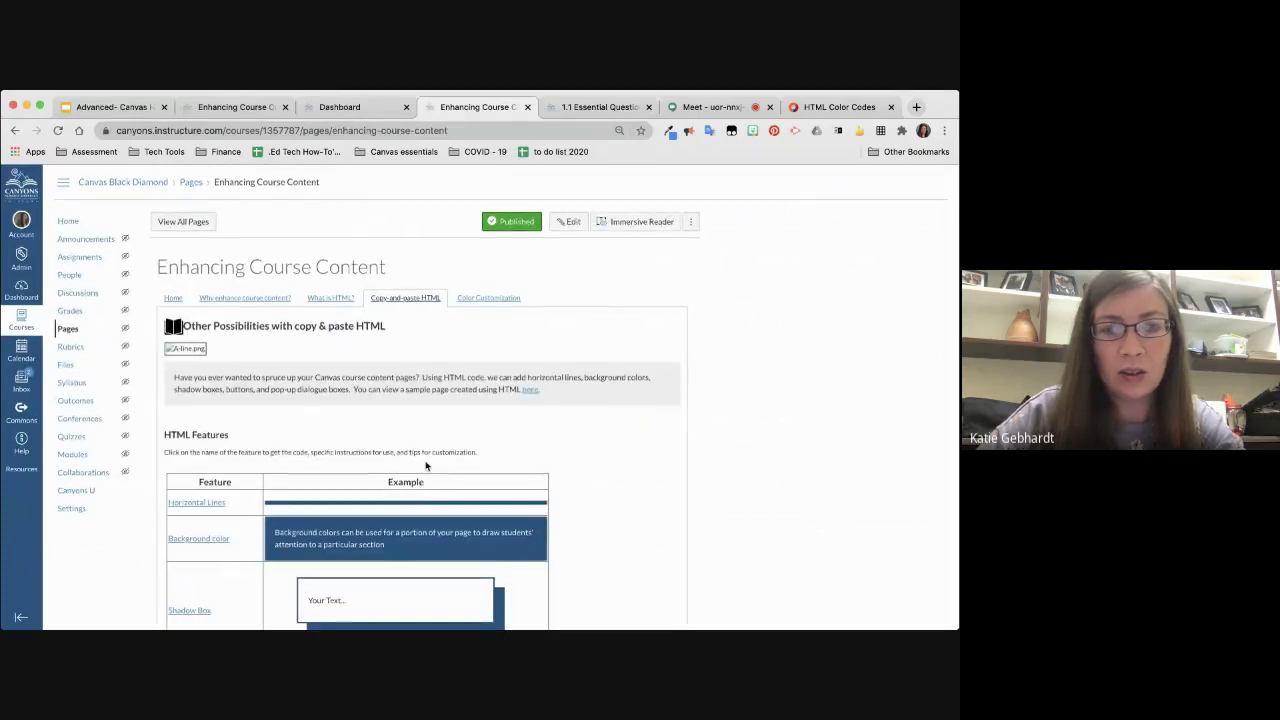
{"action": "scroll", "coordinate": [420, 430], "scroll_direction": "down", "scroll_amount": 3}
{"action": "left_click", "coordinate": [175, 548]}
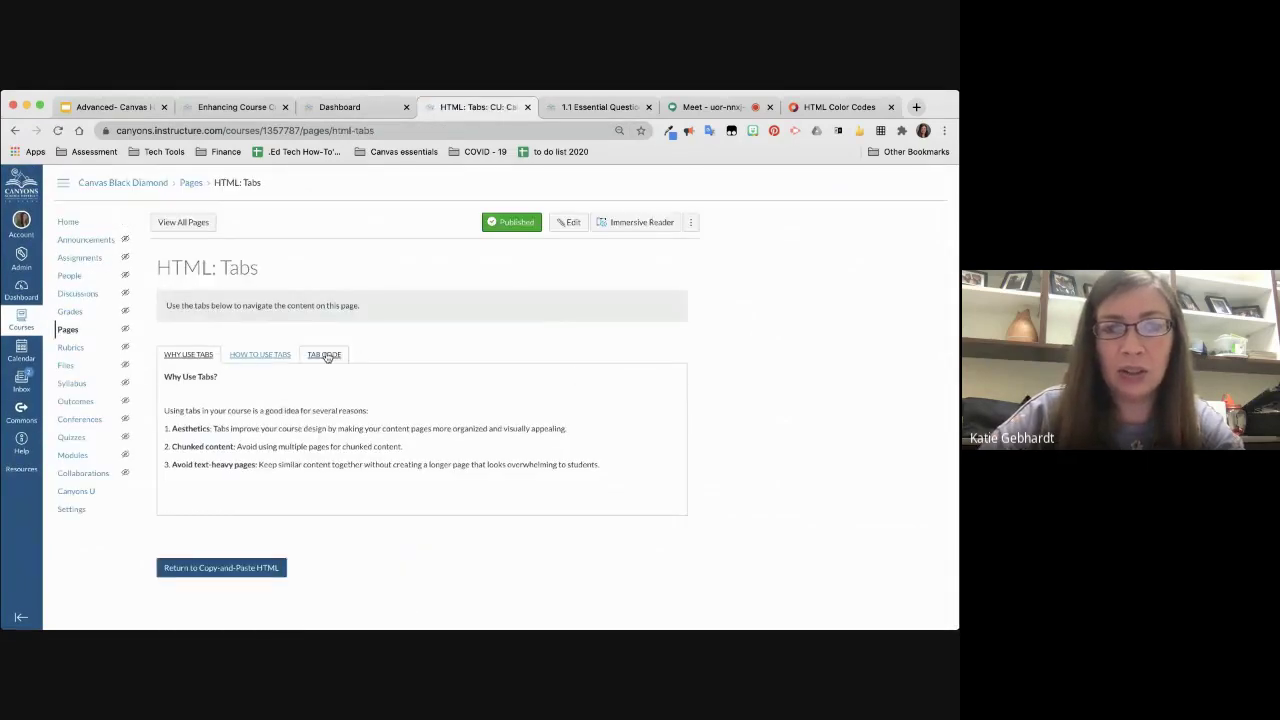
{"action": "left_click", "coordinate": [324, 354]}
{"action": "scroll", "coordinate": [348, 478], "scroll_direction": "down", "scroll_amount": 2}
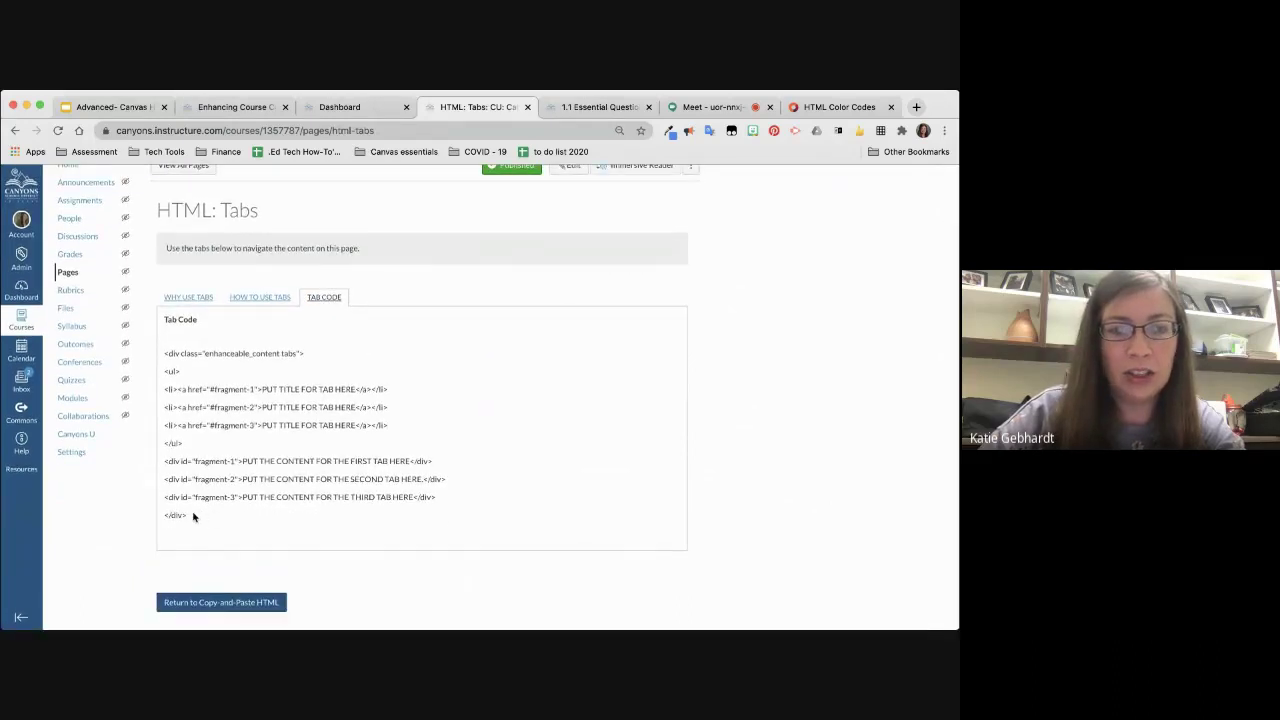
{"action": "left_click_drag", "start_coordinate": [194, 517], "coordinate": [158, 347]}
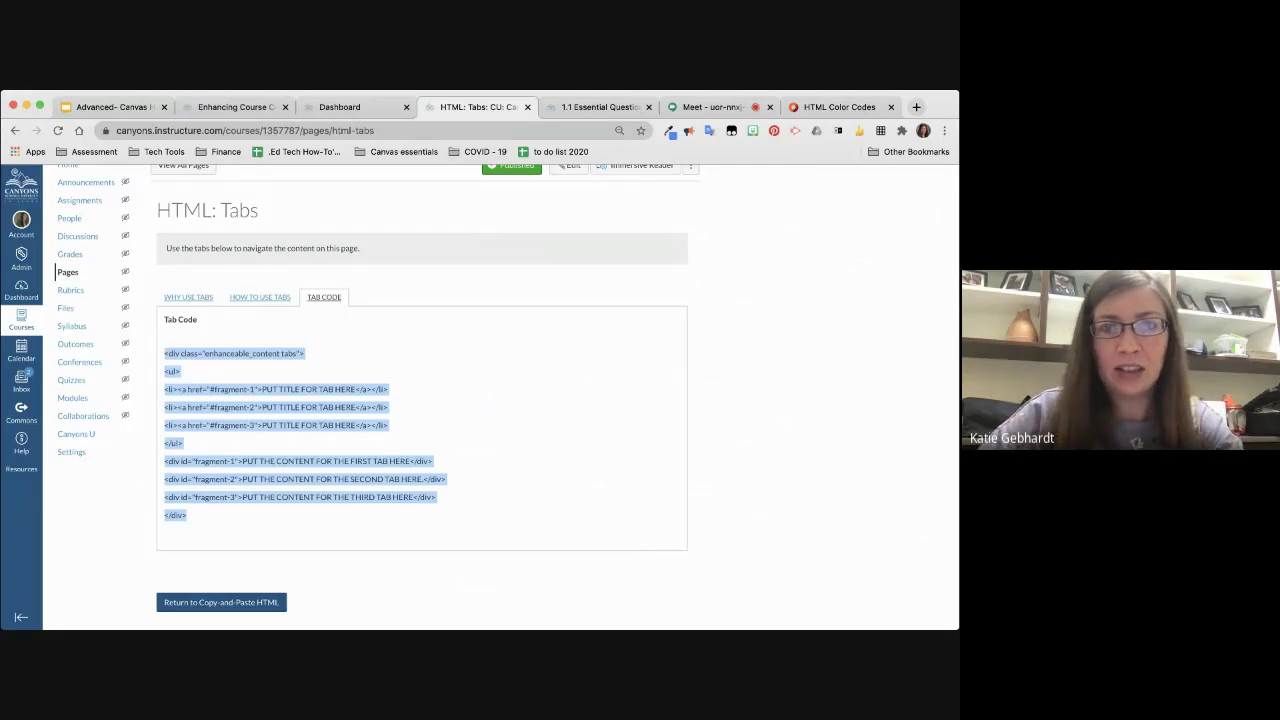
{"action": "left_click", "coordinate": [581, 112]}
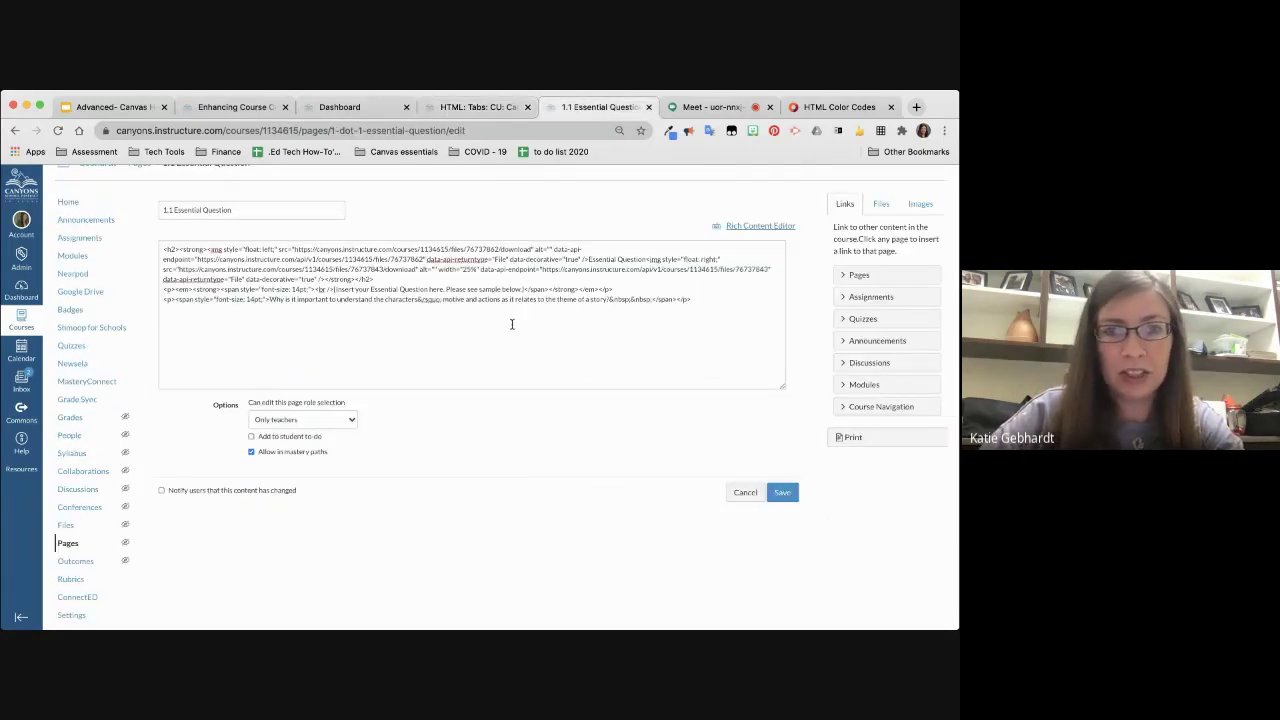
Step: Cancel the Essential Question edits and create a new page from the Pages list
{"action": "left_click", "coordinate": [746, 500]}
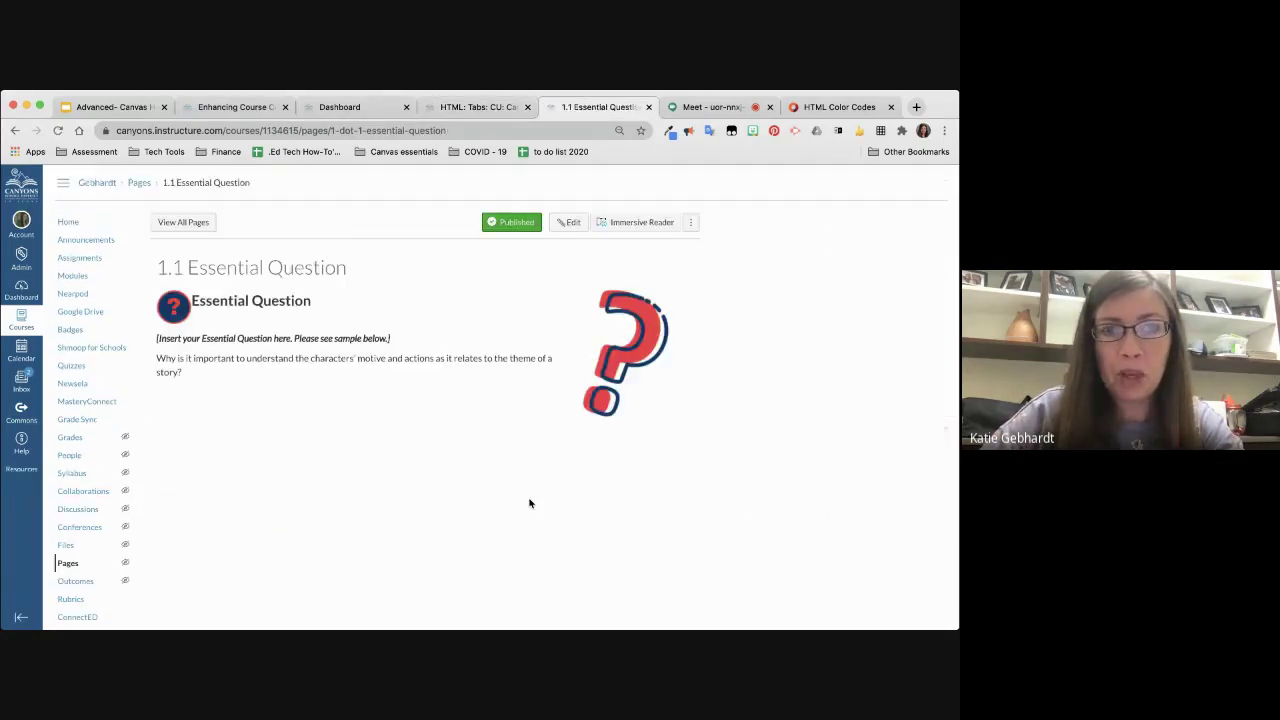
{"action": "left_click", "coordinate": [183, 221]}
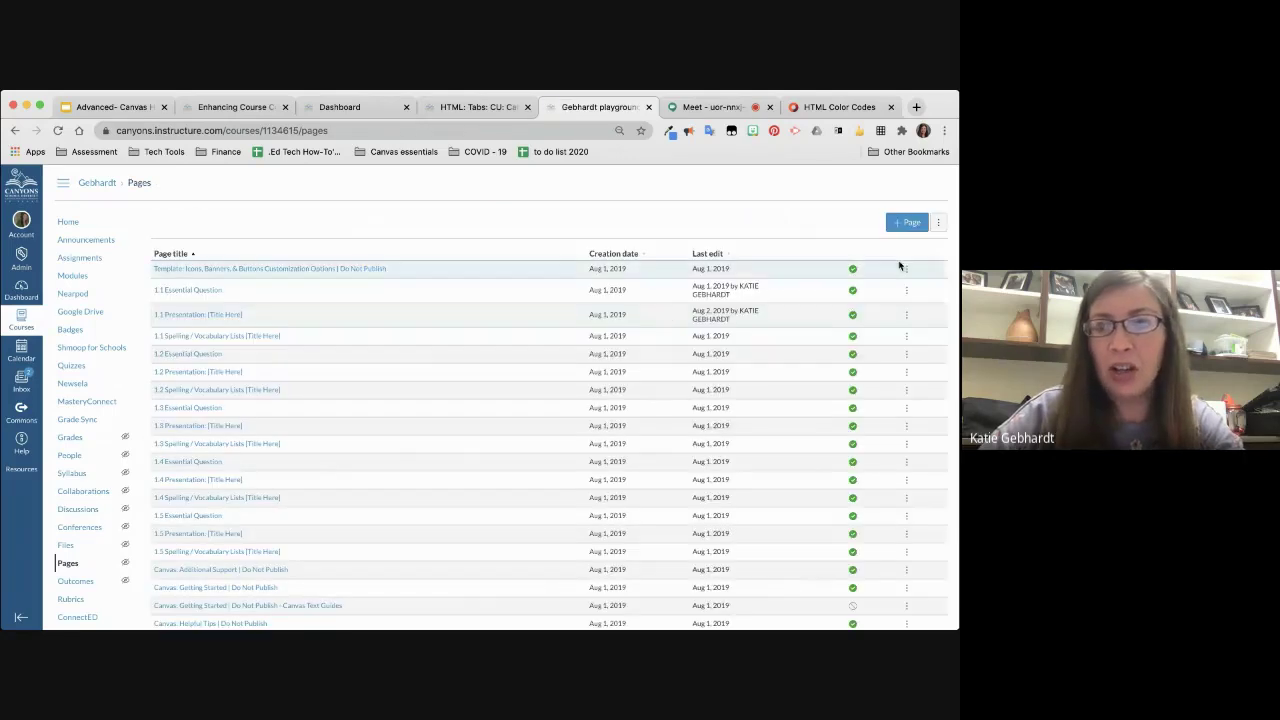
{"action": "left_click", "coordinate": [909, 222]}
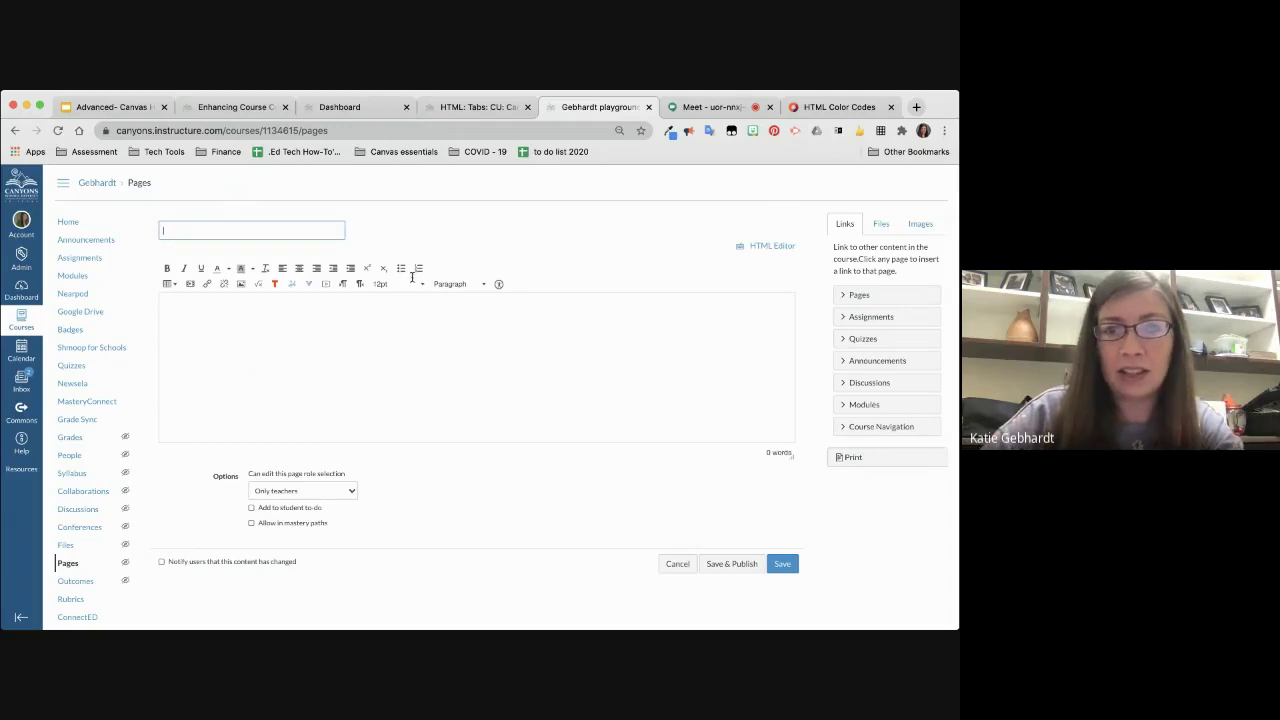
Step: Paste the copied tab template code into the new page's HTML Editor
{"action": "left_click", "coordinate": [752, 246]}
{"action": "left_click", "coordinate": [300, 297]}
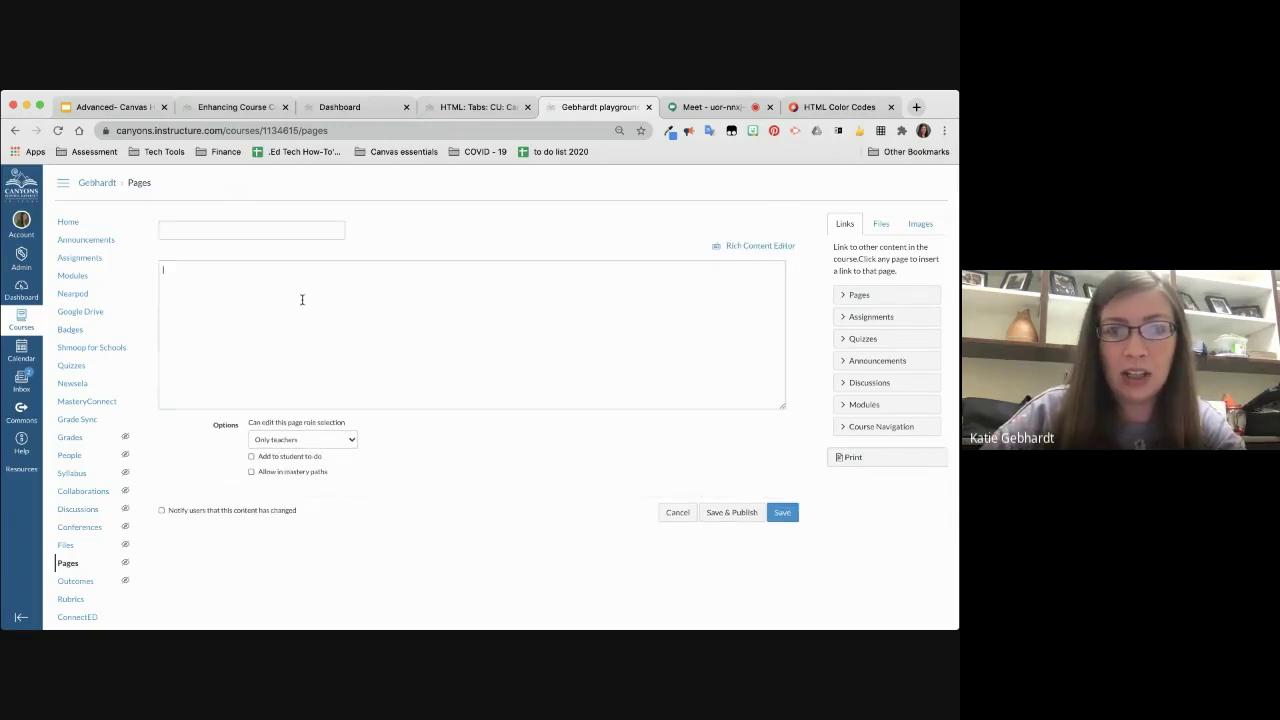
{"action": "key", "text": "super+v"}
{"action": "scroll", "coordinate": [245, 290], "scroll_direction": "up", "scroll_amount": 2}
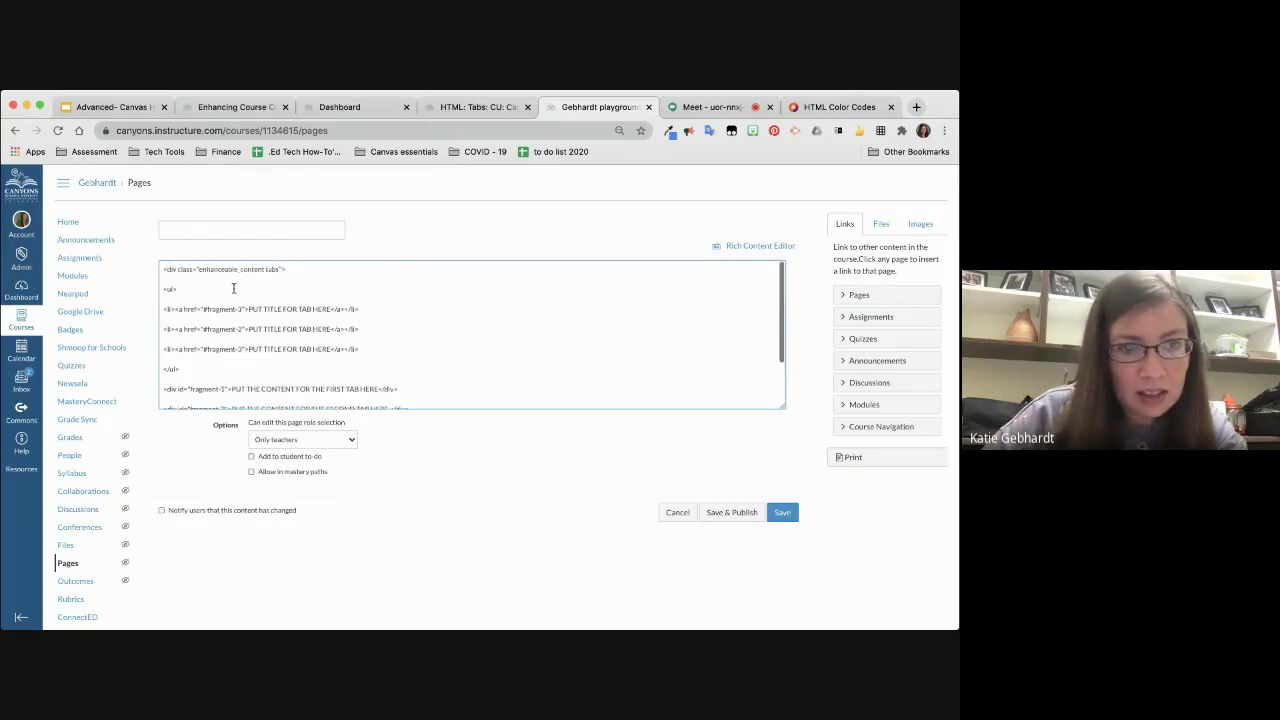
{"action": "scroll", "coordinate": [192, 284], "scroll_direction": "down", "scroll_amount": 2}
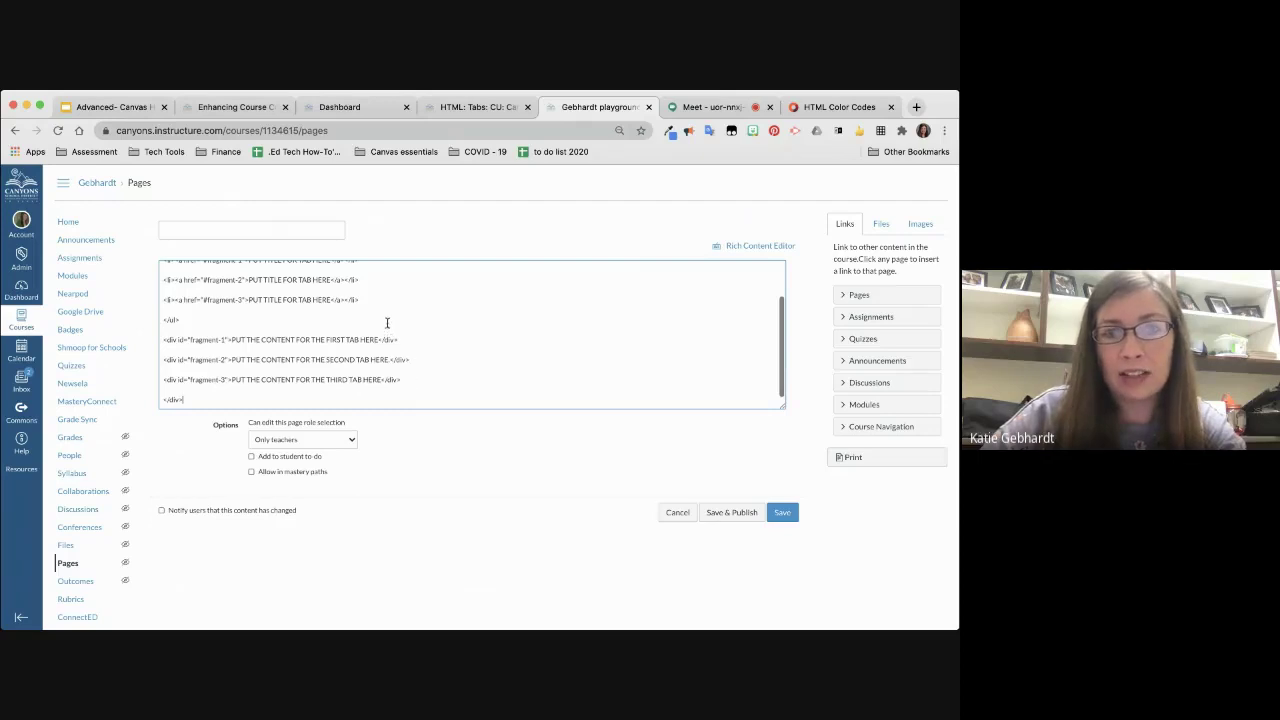
{"action": "scroll", "coordinate": [366, 283], "scroll_direction": "up", "scroll_amount": 2}
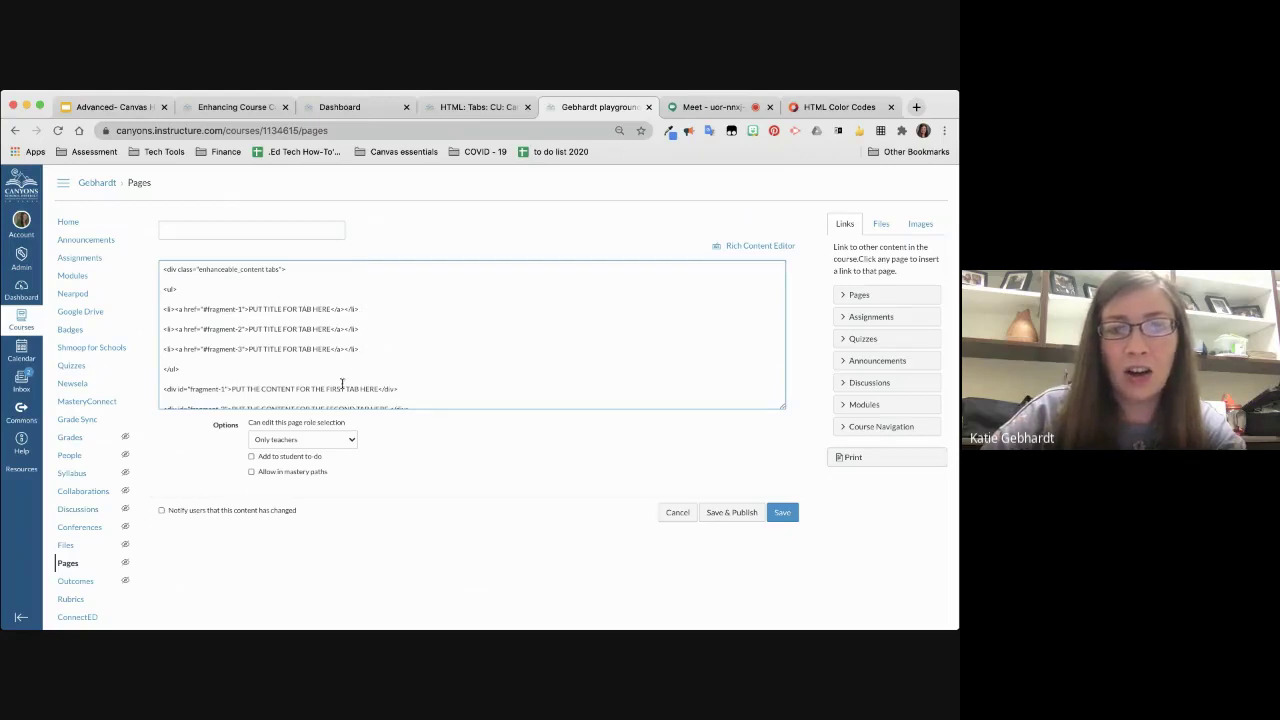
{"action": "scroll", "coordinate": [342, 384], "scroll_direction": "down", "scroll_amount": 2}
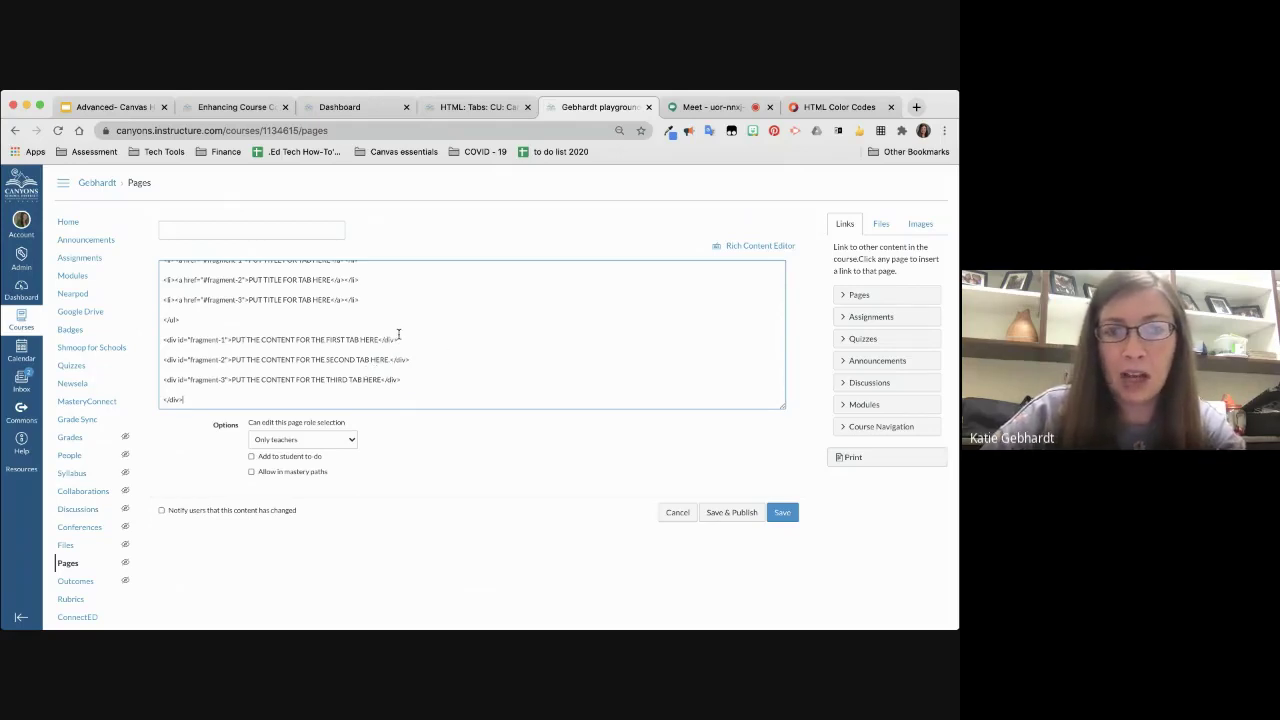
Step: Look over the pasted placeholders and select the first tab's title placeholder
{"action": "left_click_drag", "start_coordinate": [400, 339], "coordinate": [379, 339]}
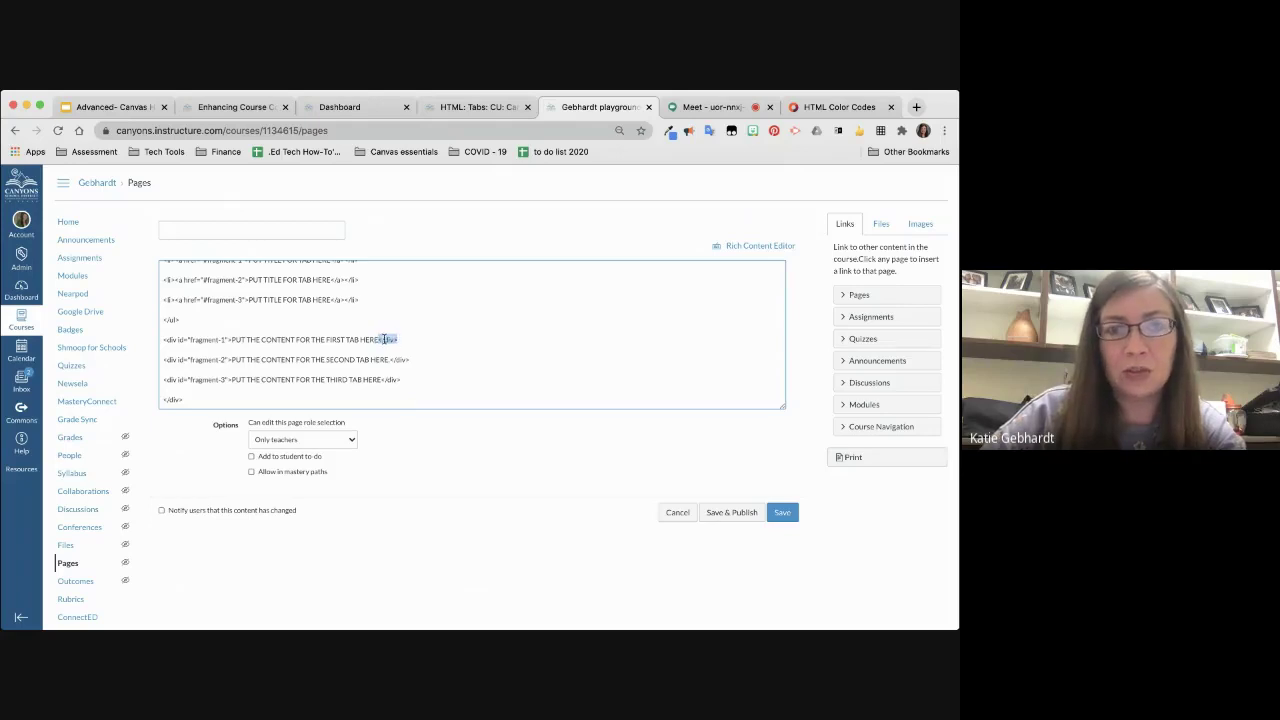
{"action": "left_click", "coordinate": [384, 340]}
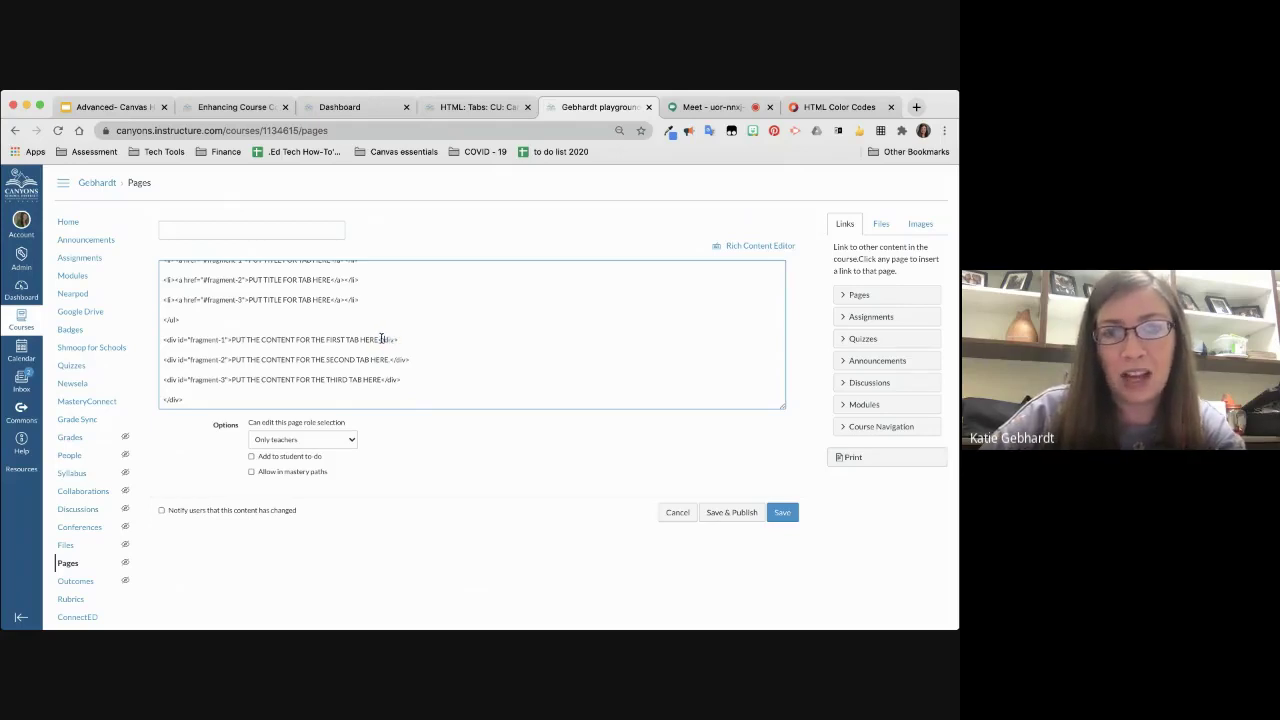
{"action": "left_click_drag", "start_coordinate": [400, 339], "coordinate": [367, 339]}
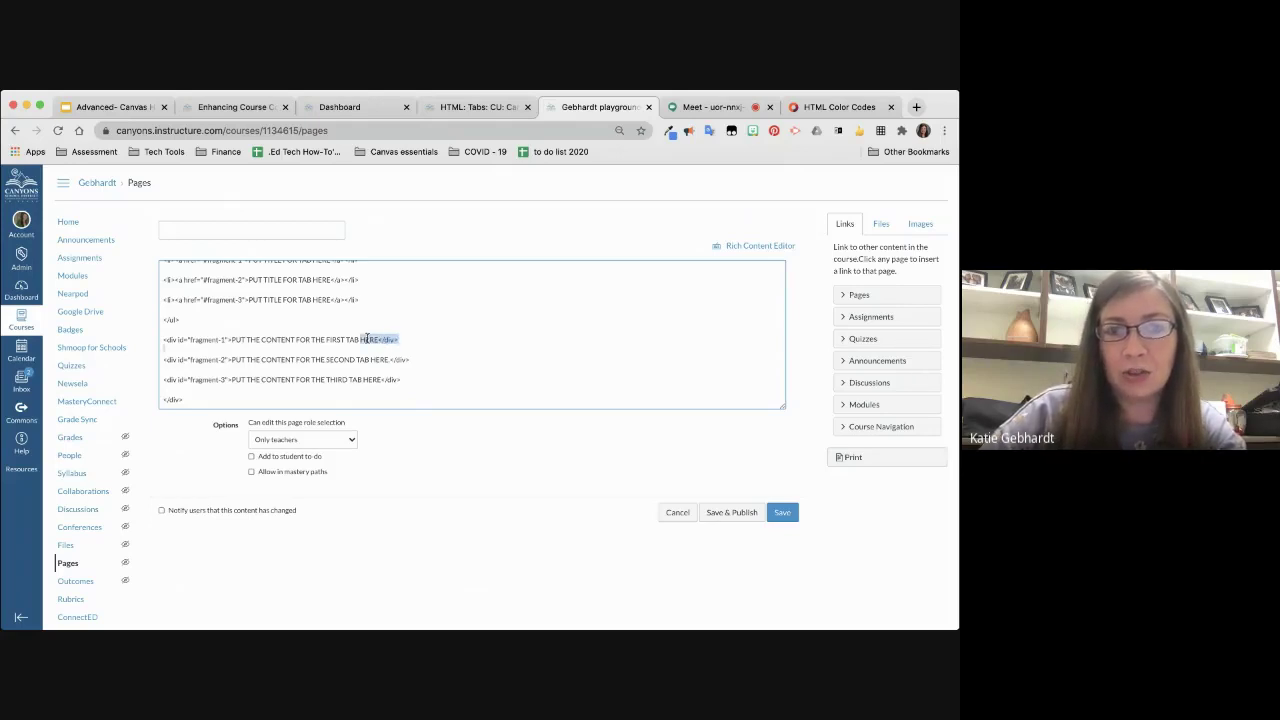
{"action": "scroll", "coordinate": [321, 362], "scroll_direction": "up", "scroll_amount": 2}
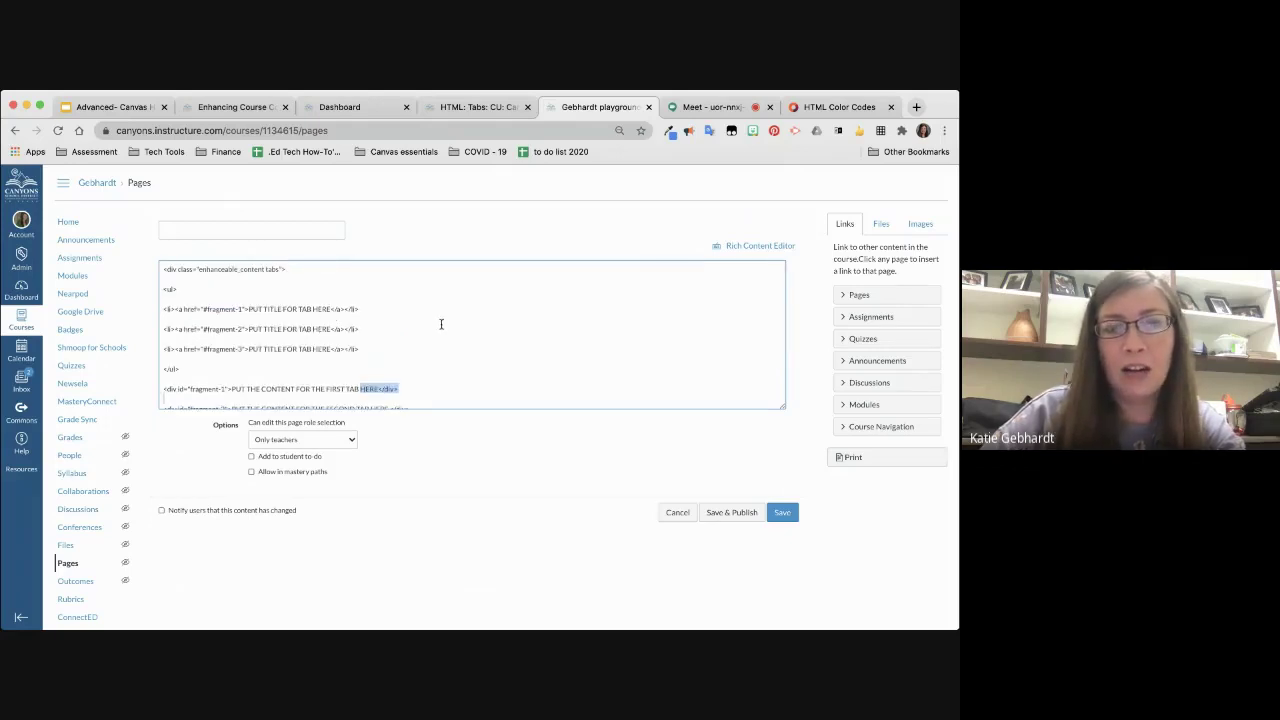
{"action": "scroll", "coordinate": [416, 381], "scroll_direction": "down", "scroll_amount": 2}
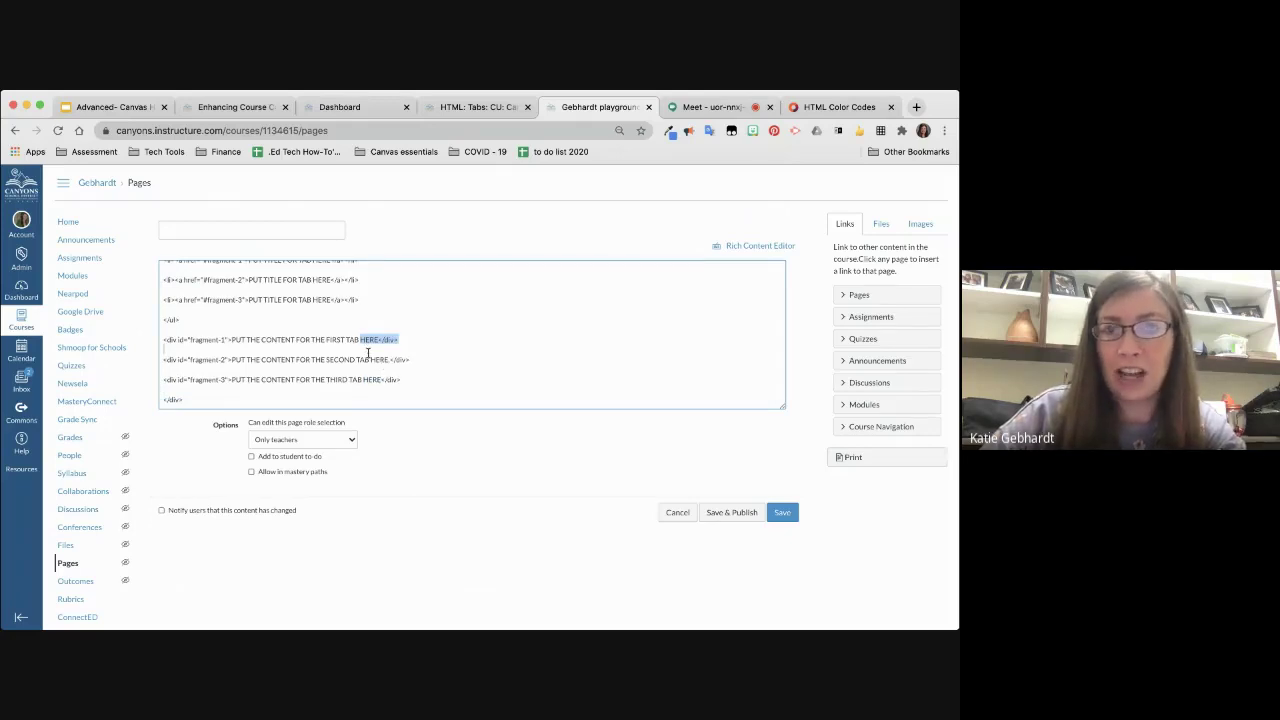
{"action": "scroll", "coordinate": [368, 353], "scroll_direction": "up", "scroll_amount": 2}
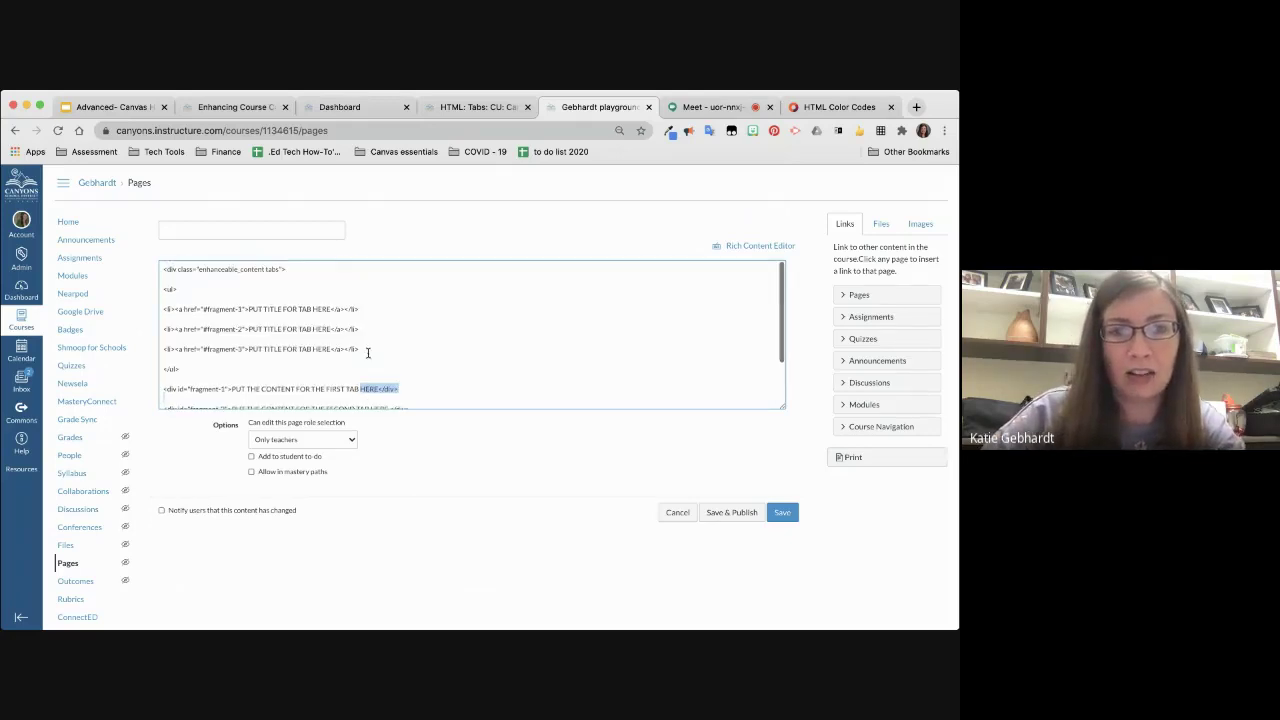
{"action": "left_click", "coordinate": [266, 368]}
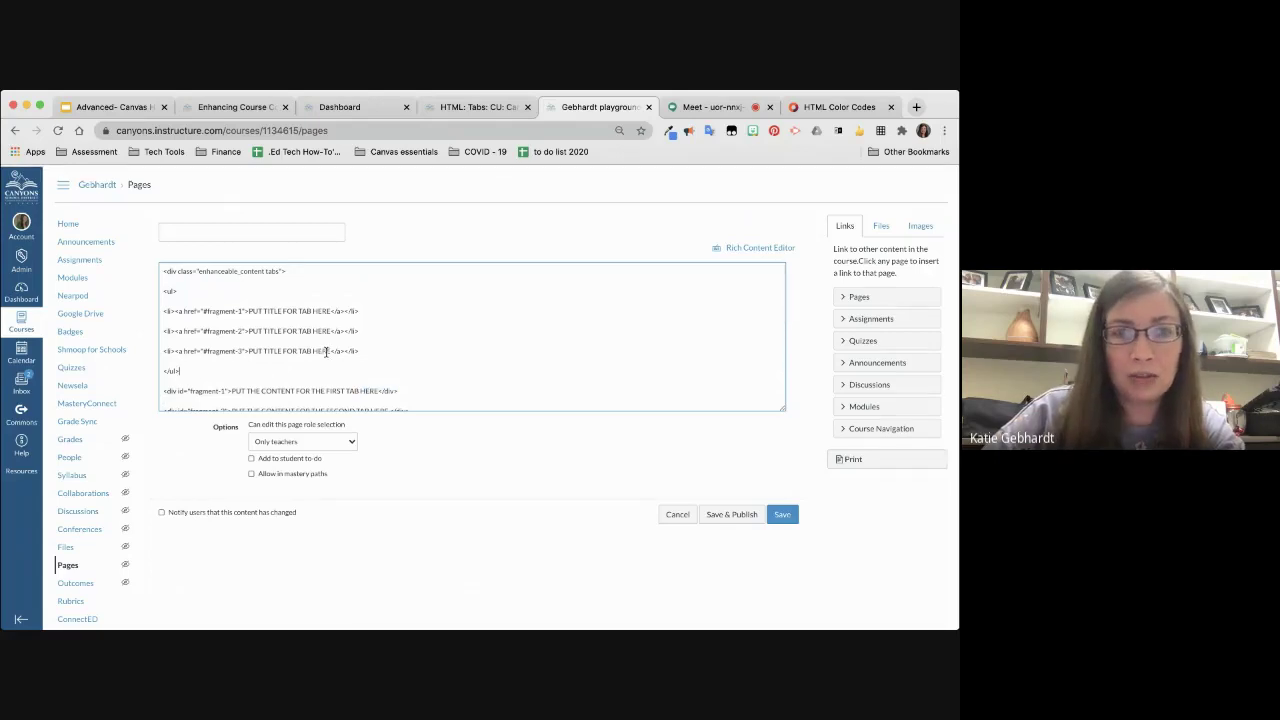
{"action": "left_click_drag", "start_coordinate": [331, 309], "coordinate": [248, 309]}
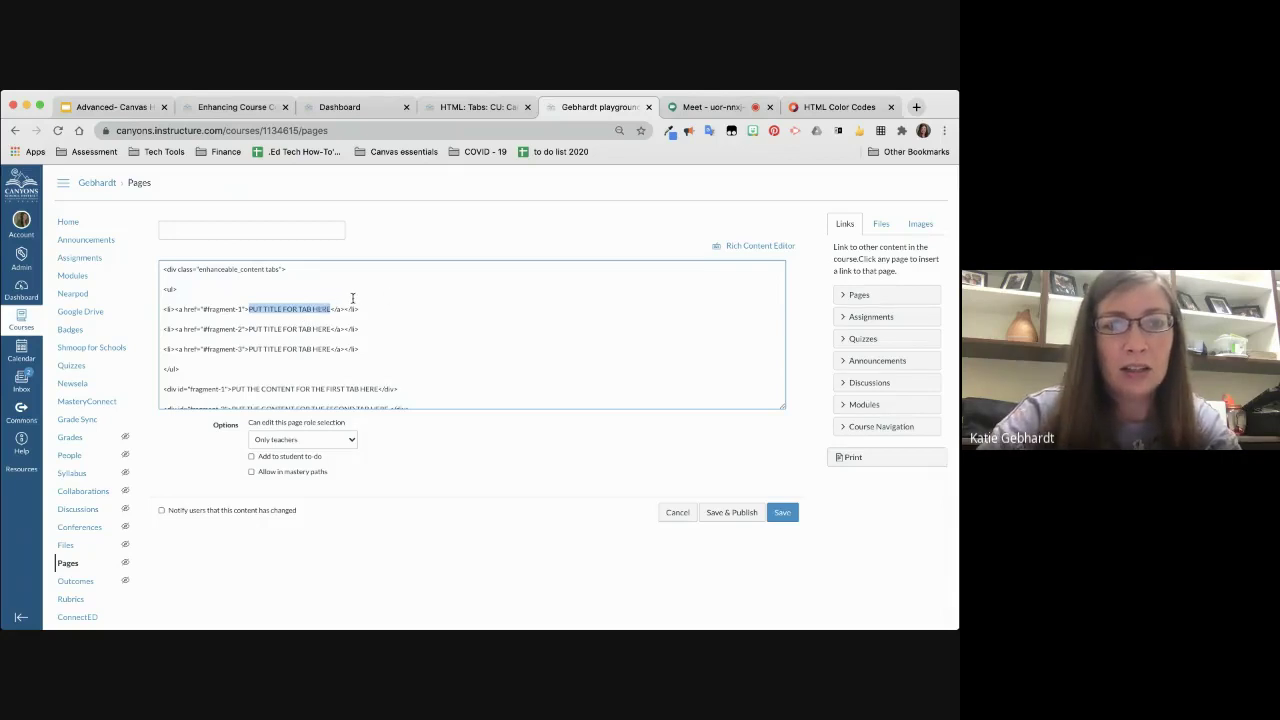
Step: Replace the three tab title placeholders with Home, Lesson and Practices
{"action": "scroll", "coordinate": [190, 368], "scroll_direction": "down", "scroll_amount": 2}
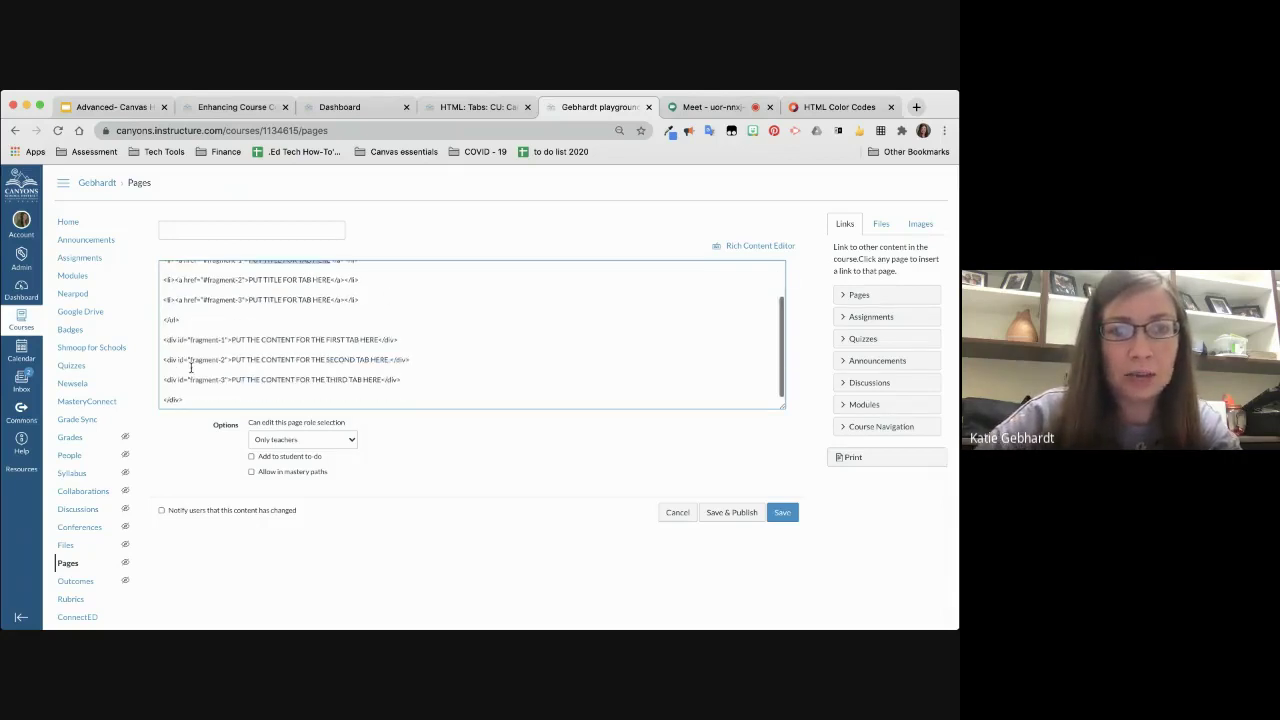
{"action": "scroll", "coordinate": [190, 368], "scroll_direction": "up", "scroll_amount": 2}
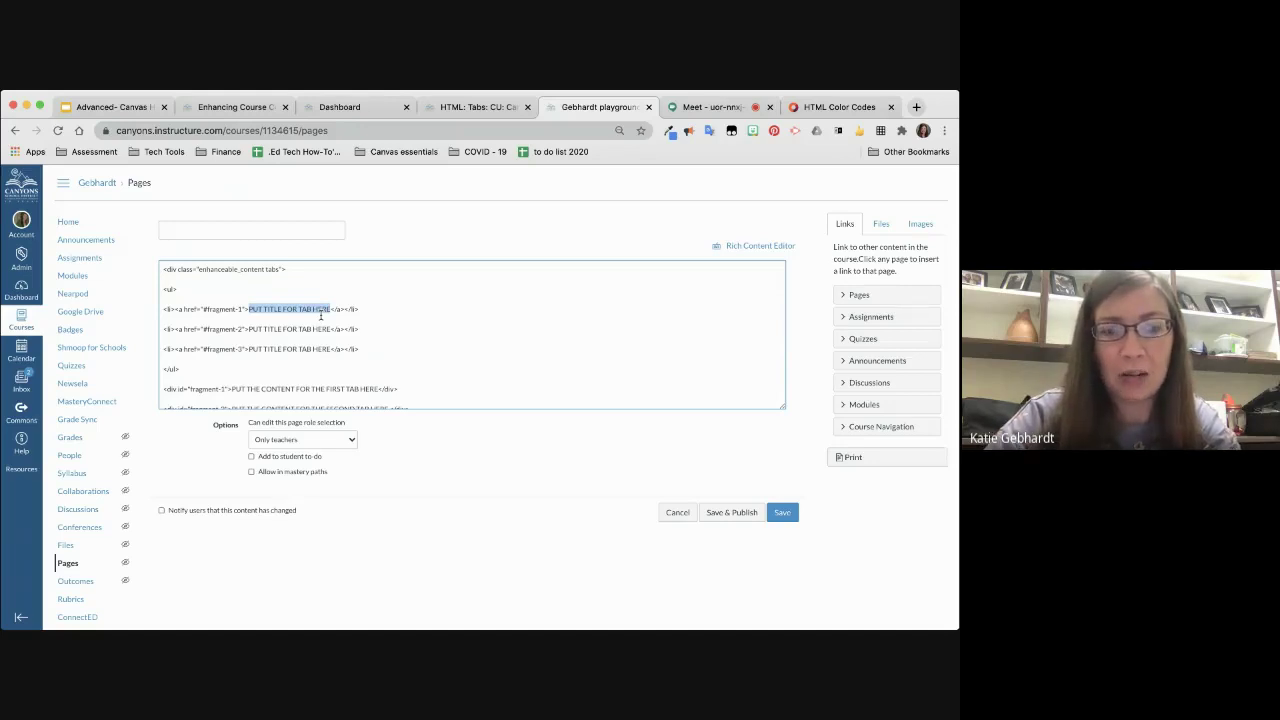
{"action": "type", "text": "Home"}
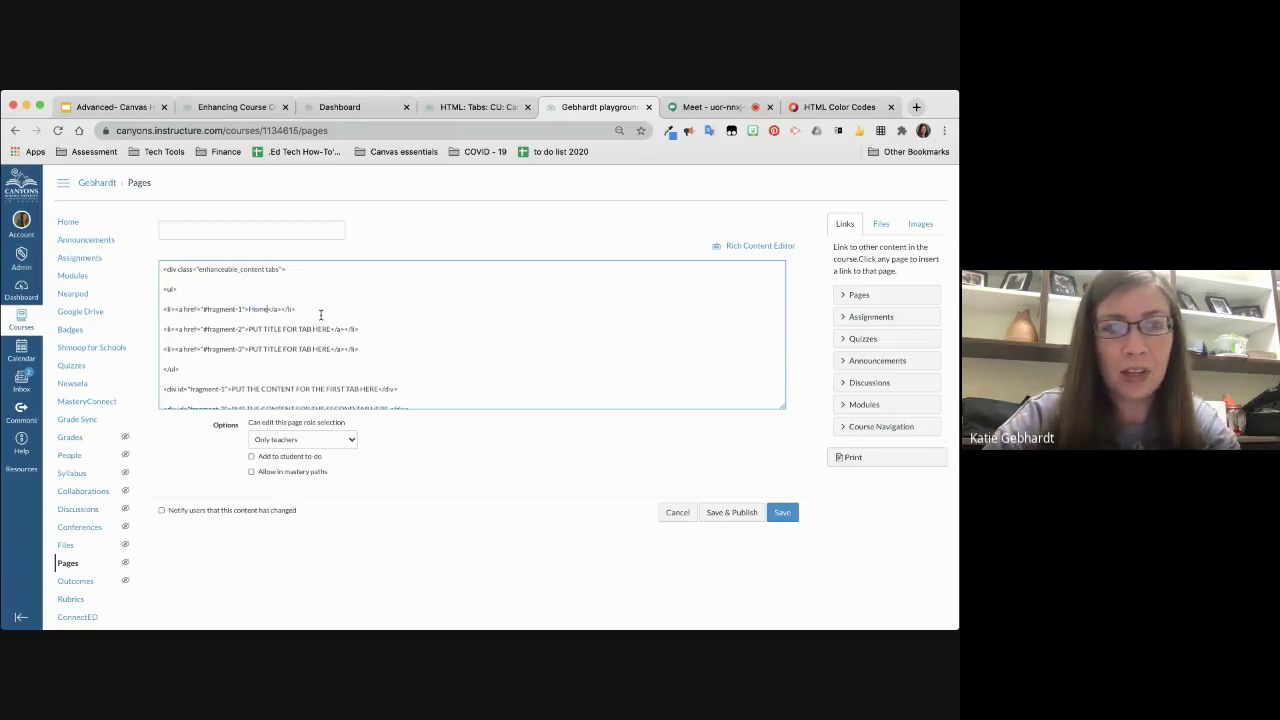
{"action": "left_click_drag", "start_coordinate": [330, 329], "coordinate": [250, 330]}
{"action": "type", "text": "Lesson"}
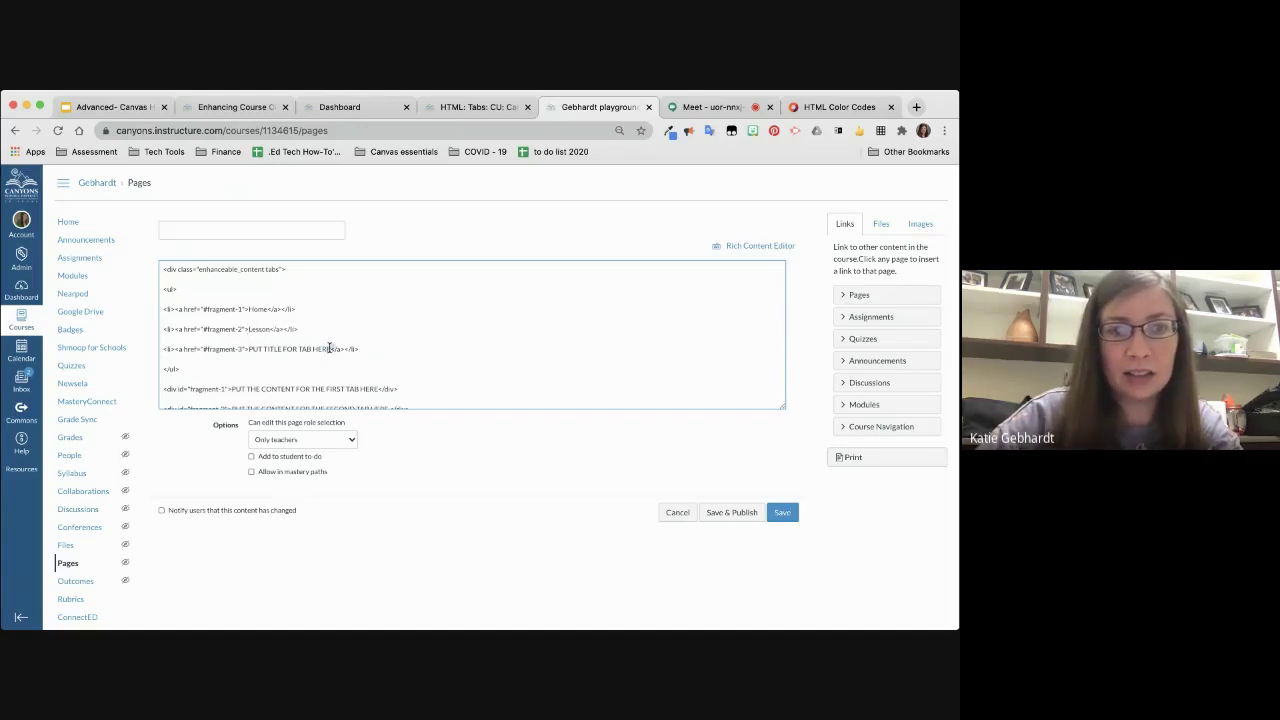
{"action": "left_click_drag", "start_coordinate": [332, 348], "coordinate": [250, 347]}
{"action": "type", "text": "Practi"}
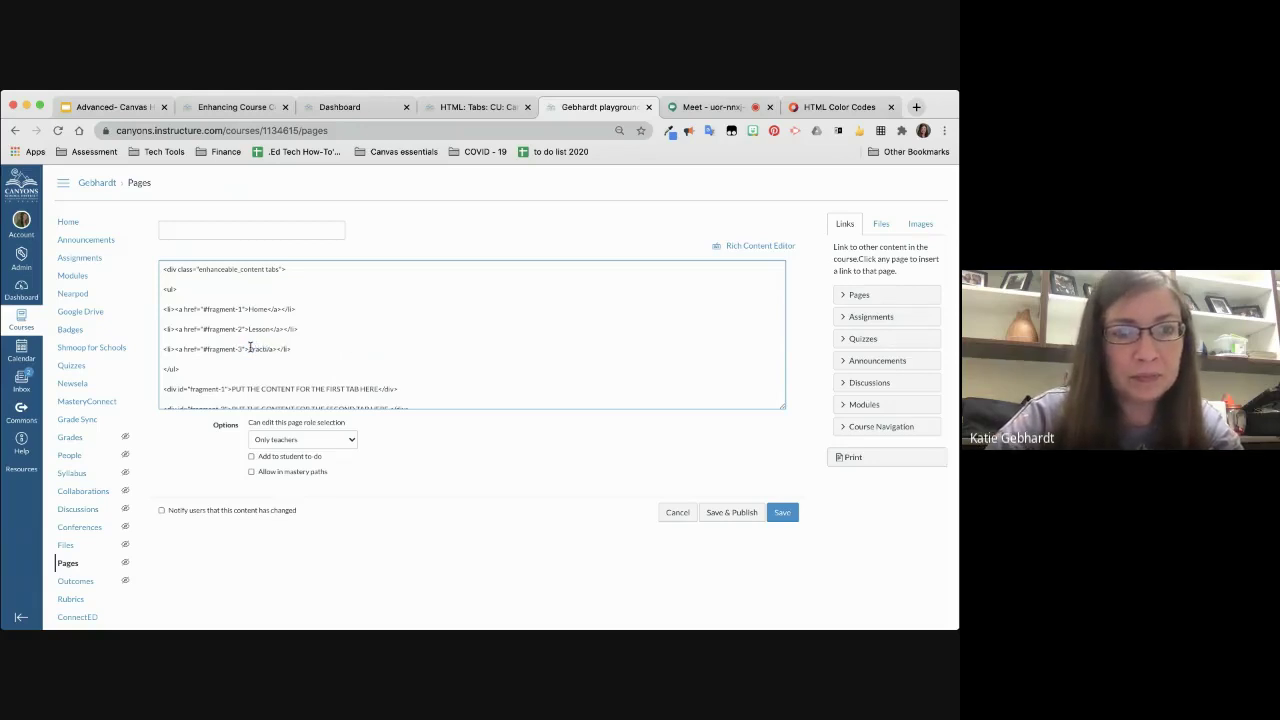
{"action": "type", "text": "ce"}
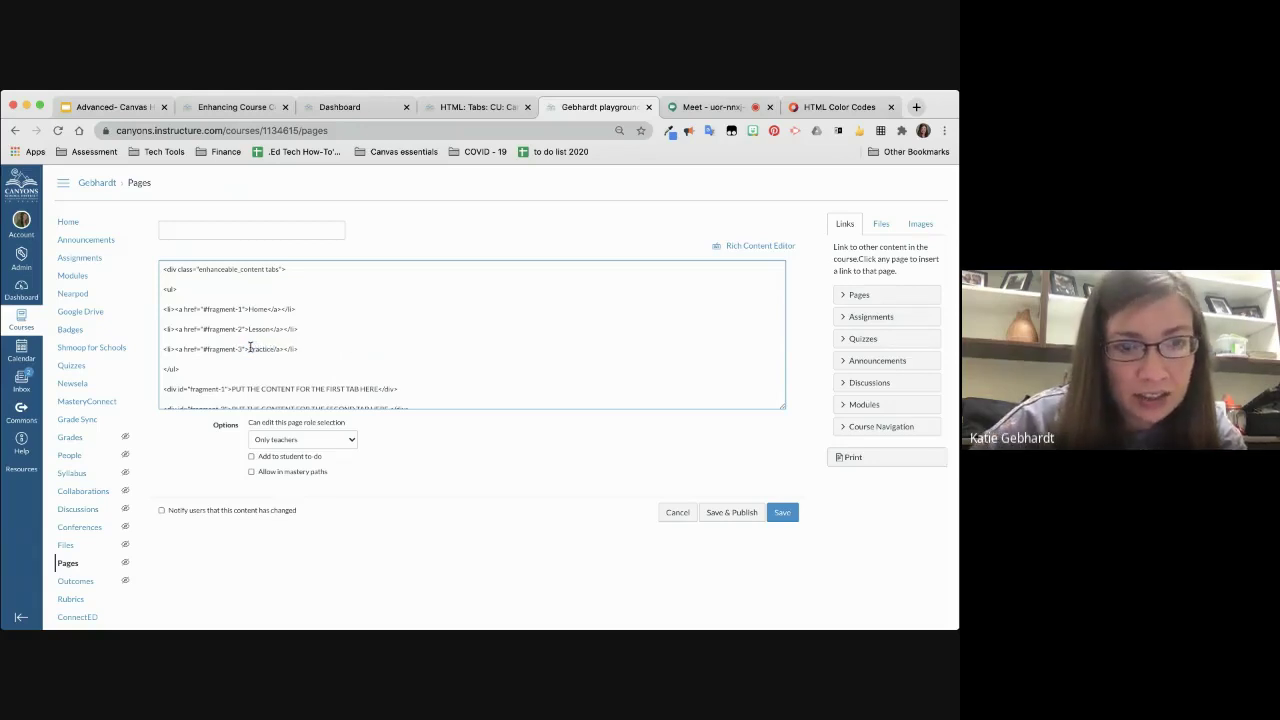
{"action": "type", "text": "s"}
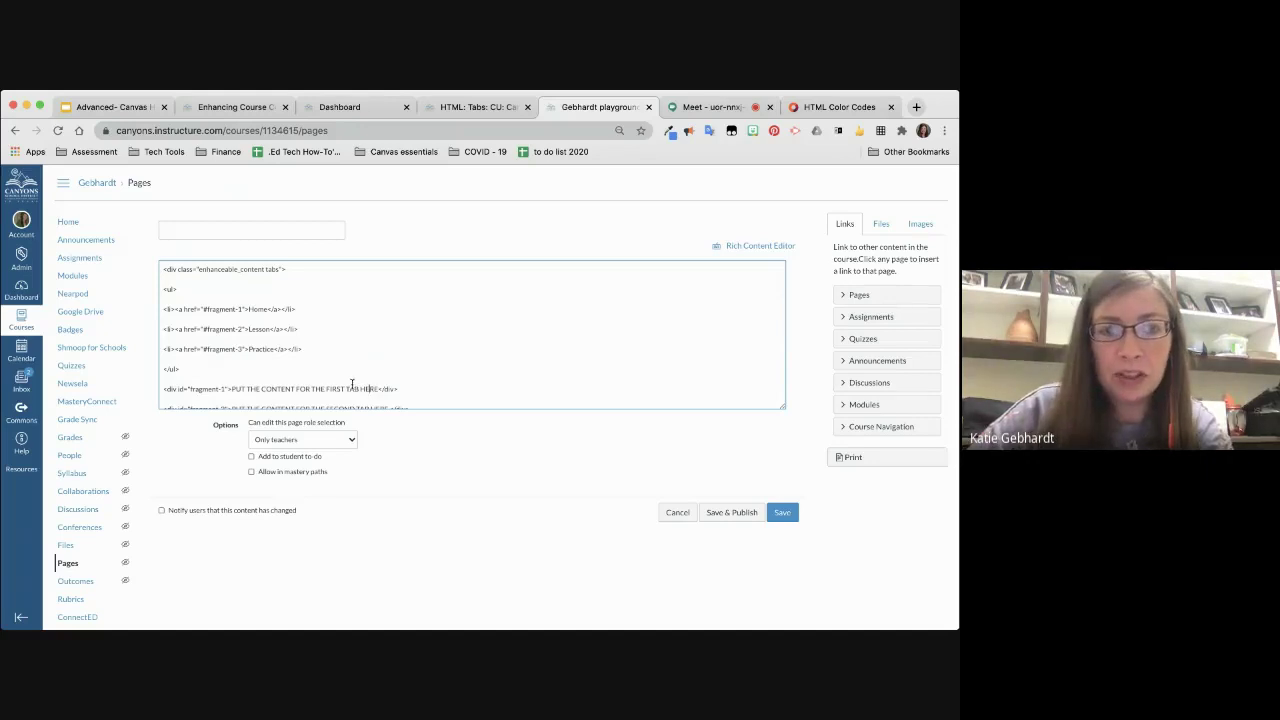
Step: In the Rich Content Editor, replace the first tab's placeholder line with 'Home.'
{"action": "left_click", "coordinate": [760, 245]}
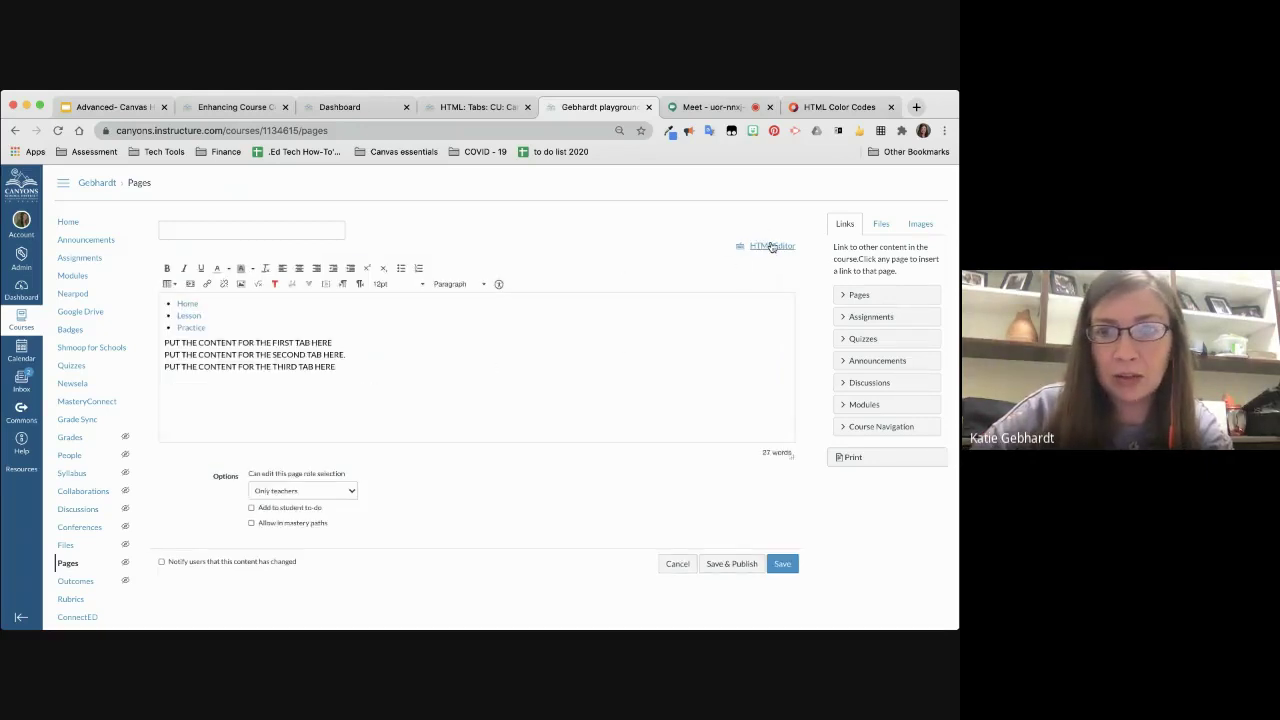
{"action": "left_click_drag", "start_coordinate": [334, 342], "coordinate": [267, 342]}
{"action": "left_click", "coordinate": [166, 342]}
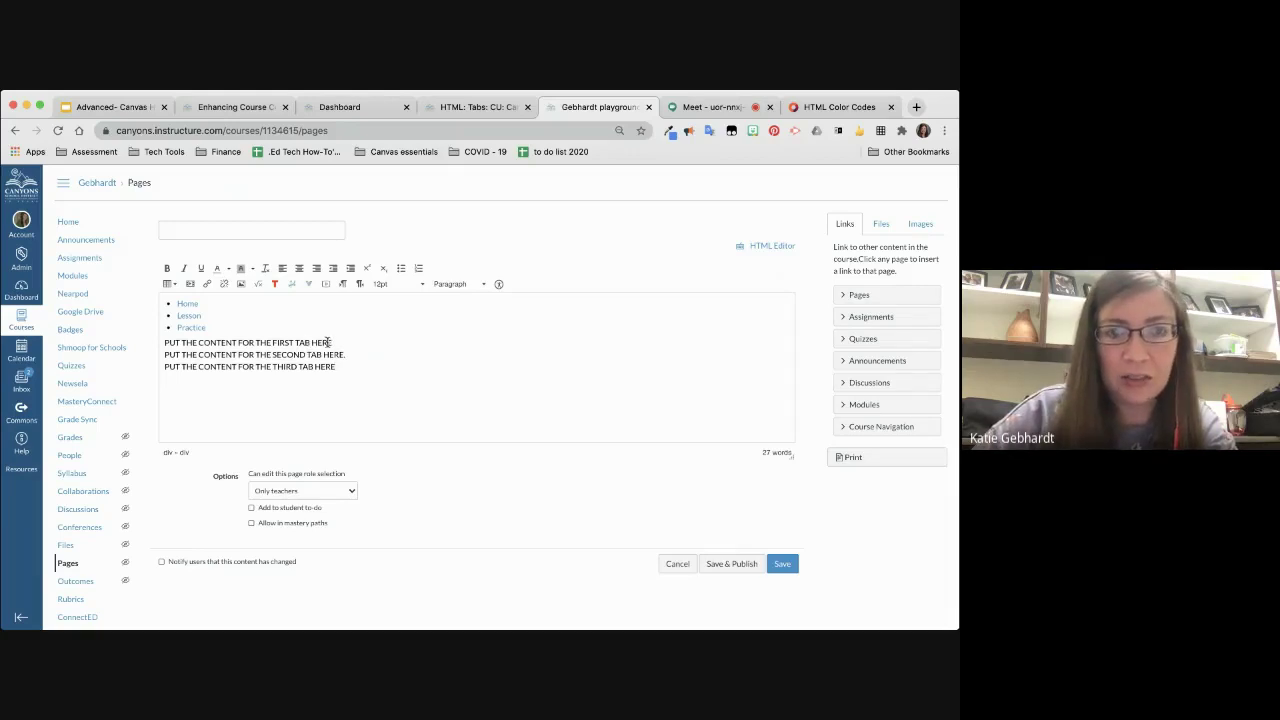
{"action": "left_click_drag", "start_coordinate": [329, 342], "coordinate": [219, 342]}
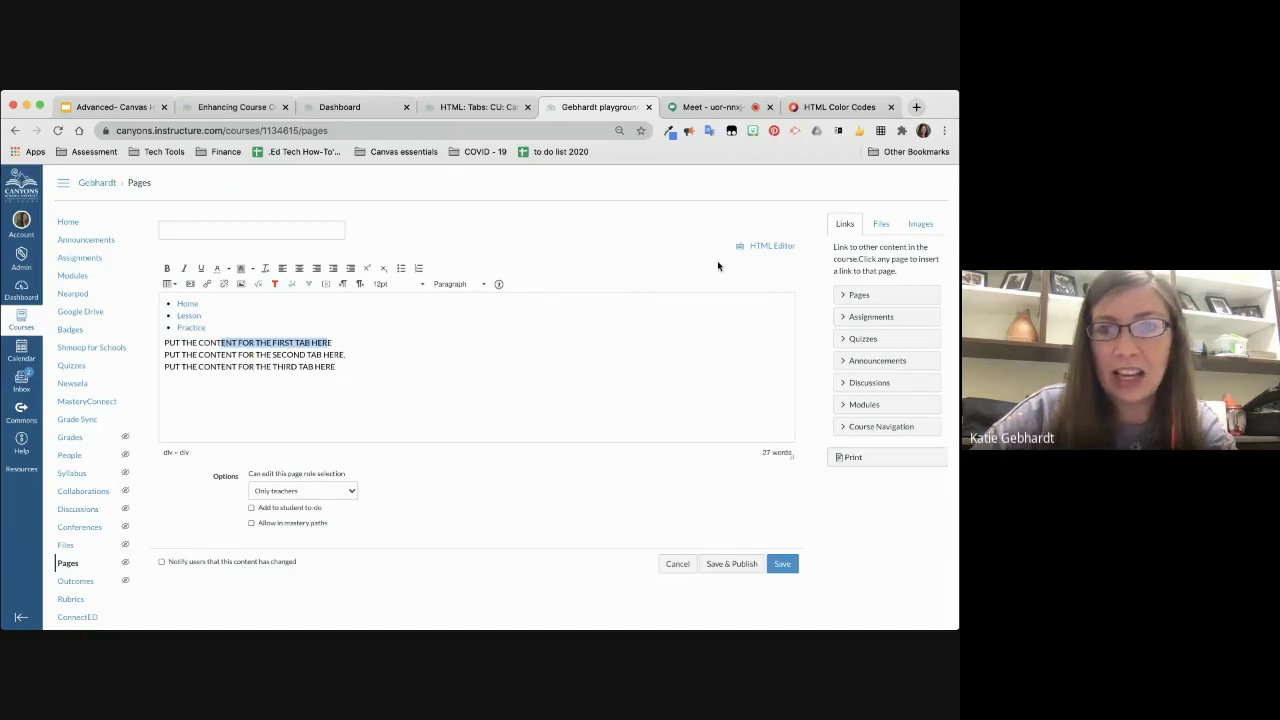
{"action": "left_click", "coordinate": [328, 342]}
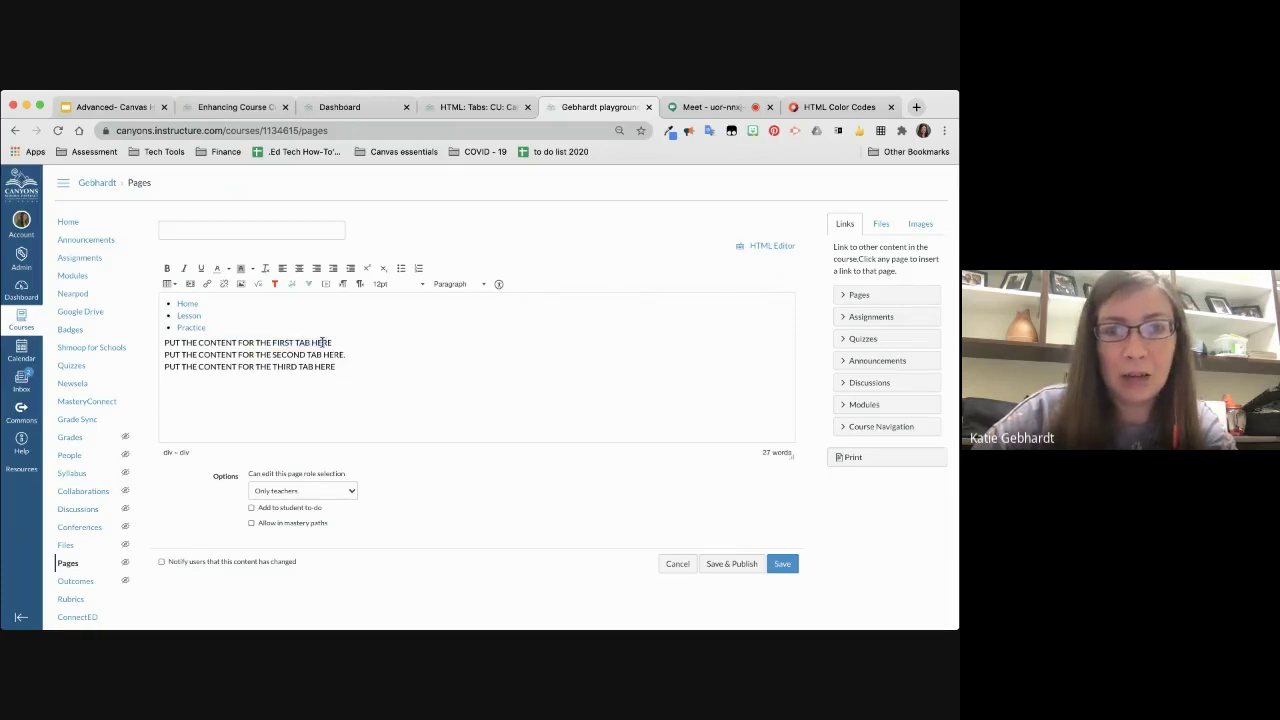
{"action": "left_click_drag", "start_coordinate": [329, 342], "coordinate": [164, 341]}
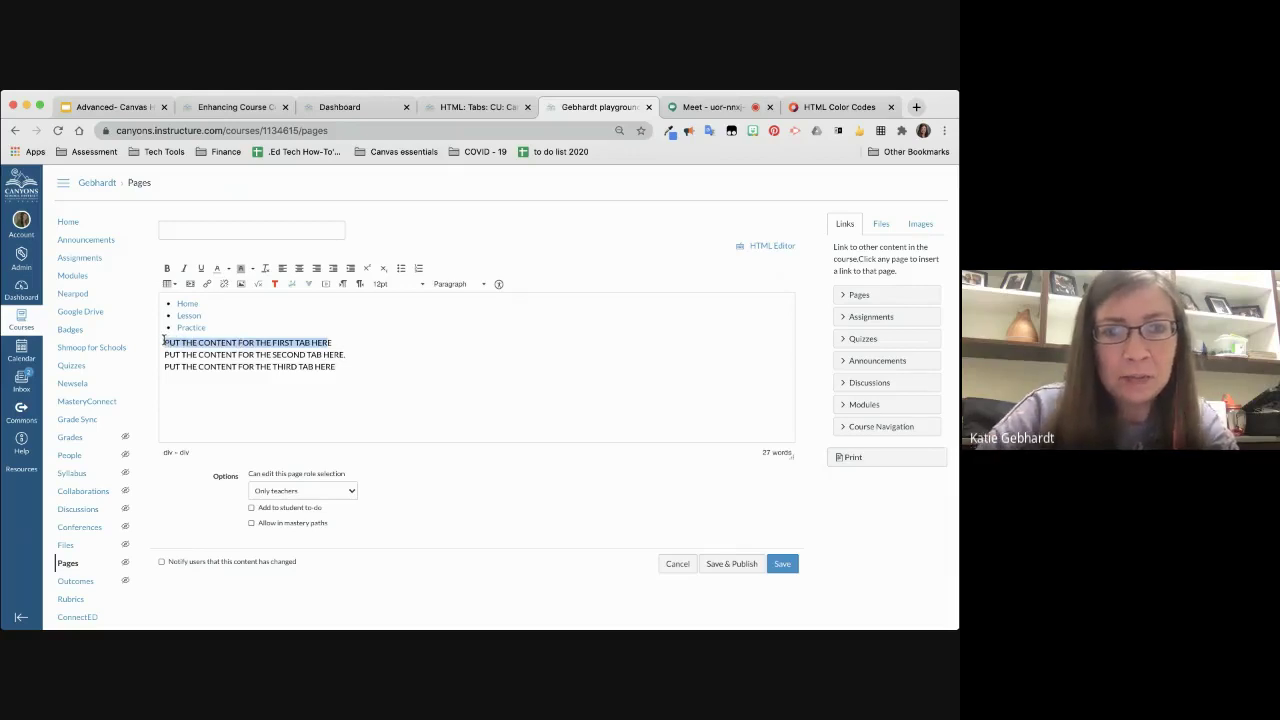
{"action": "left_click", "coordinate": [334, 343]}
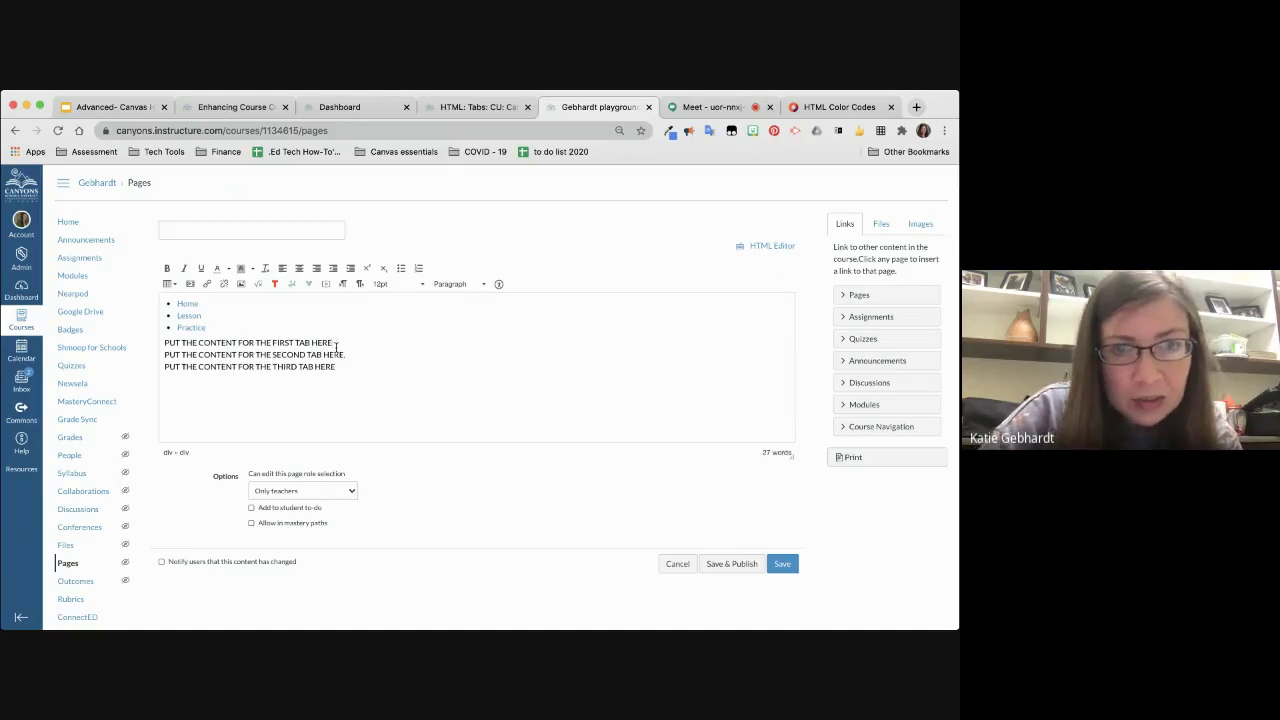
{"action": "left_click_drag", "start_coordinate": [332, 343], "coordinate": [163, 340]}
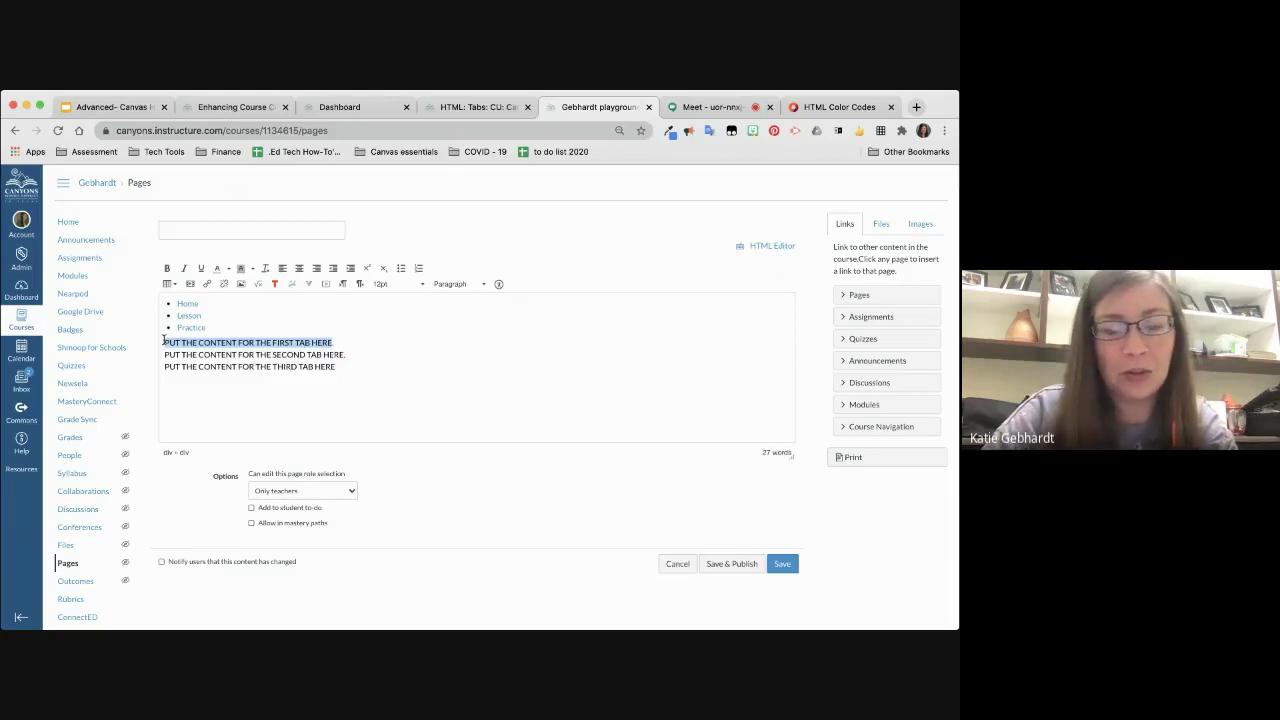
{"action": "type", "text": "Home."}
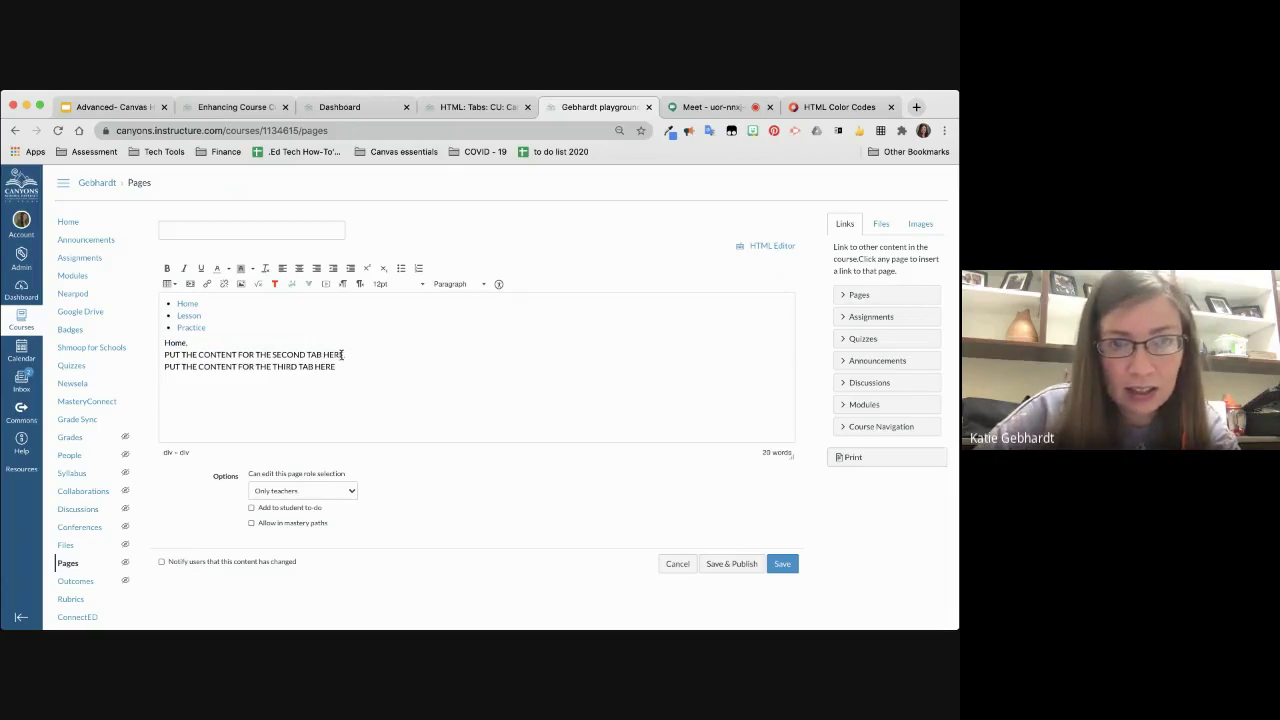
Step: Replace the second and third placeholder lines with 'Lesson.' and 'Practice.'
{"action": "left_click_drag", "start_coordinate": [344, 354], "coordinate": [166, 352]}
{"action": "key", "text": "BackSpace"}
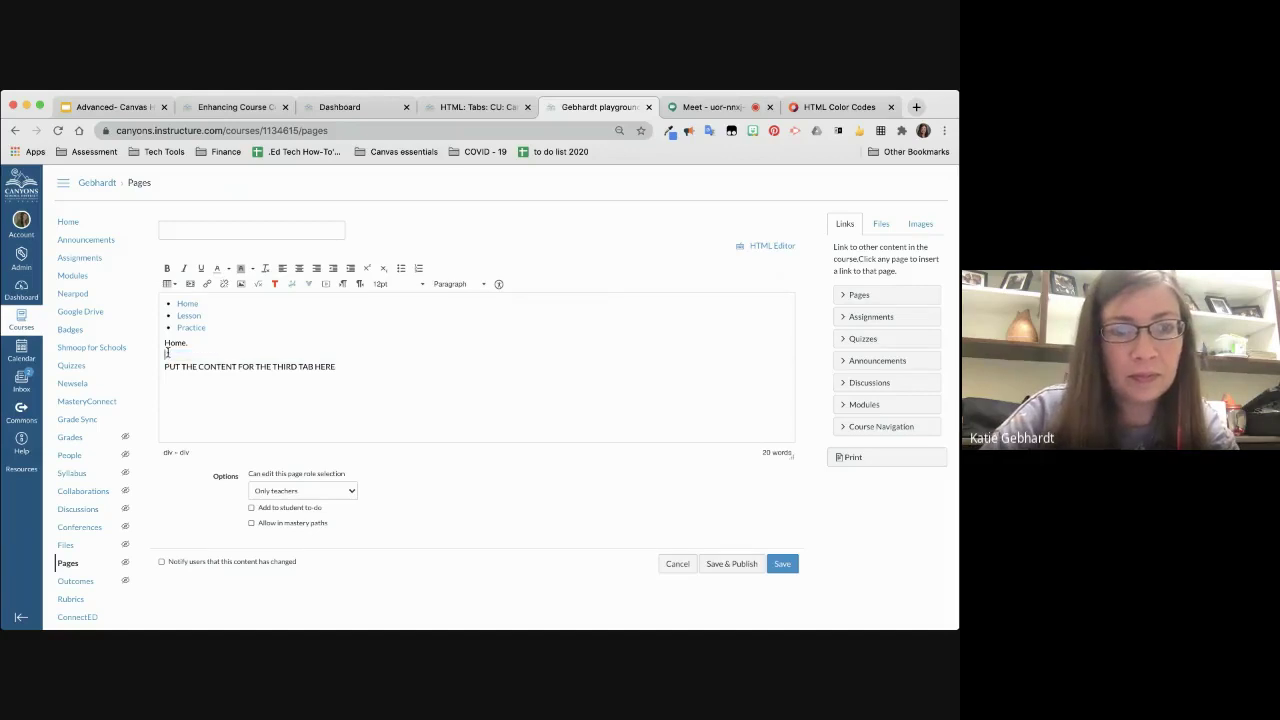
{"action": "type", "text": "Lesson"}
{"action": "key", "text": "BackSpace"}
{"action": "key", "text": "BackSpace"}
{"action": "key", "text": "BackSpace"}
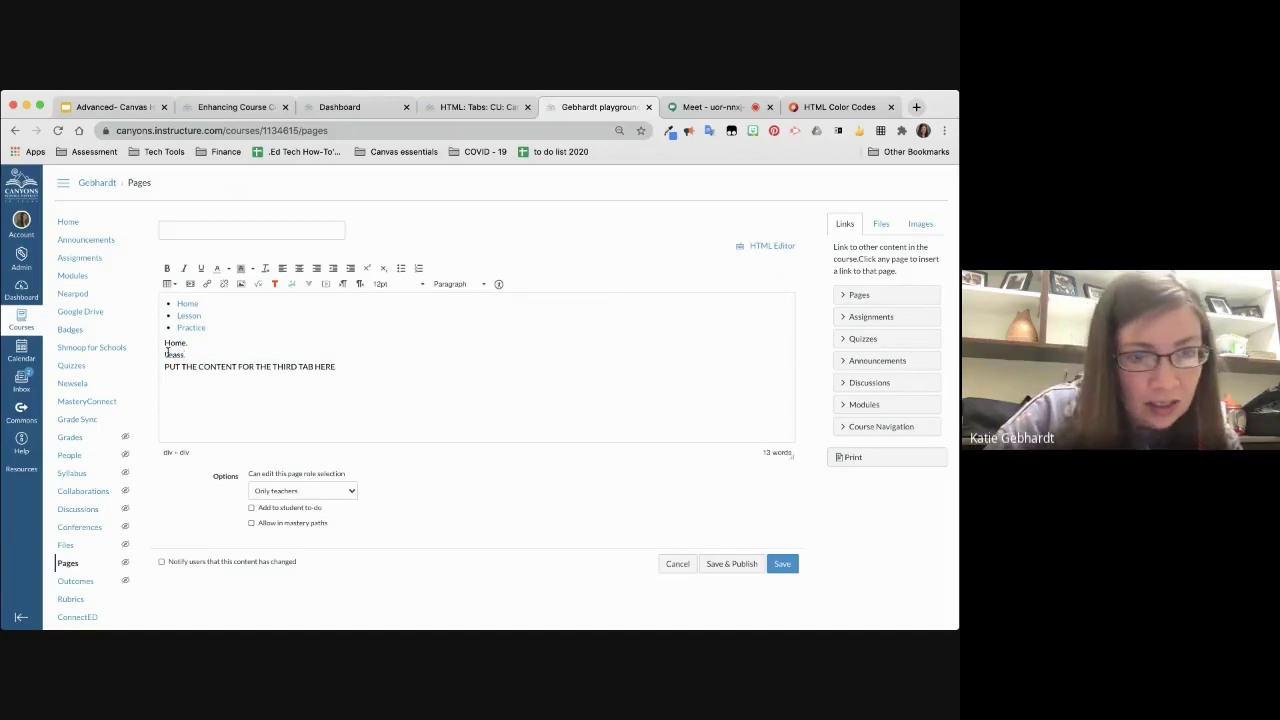
{"action": "type", "text": "son"}
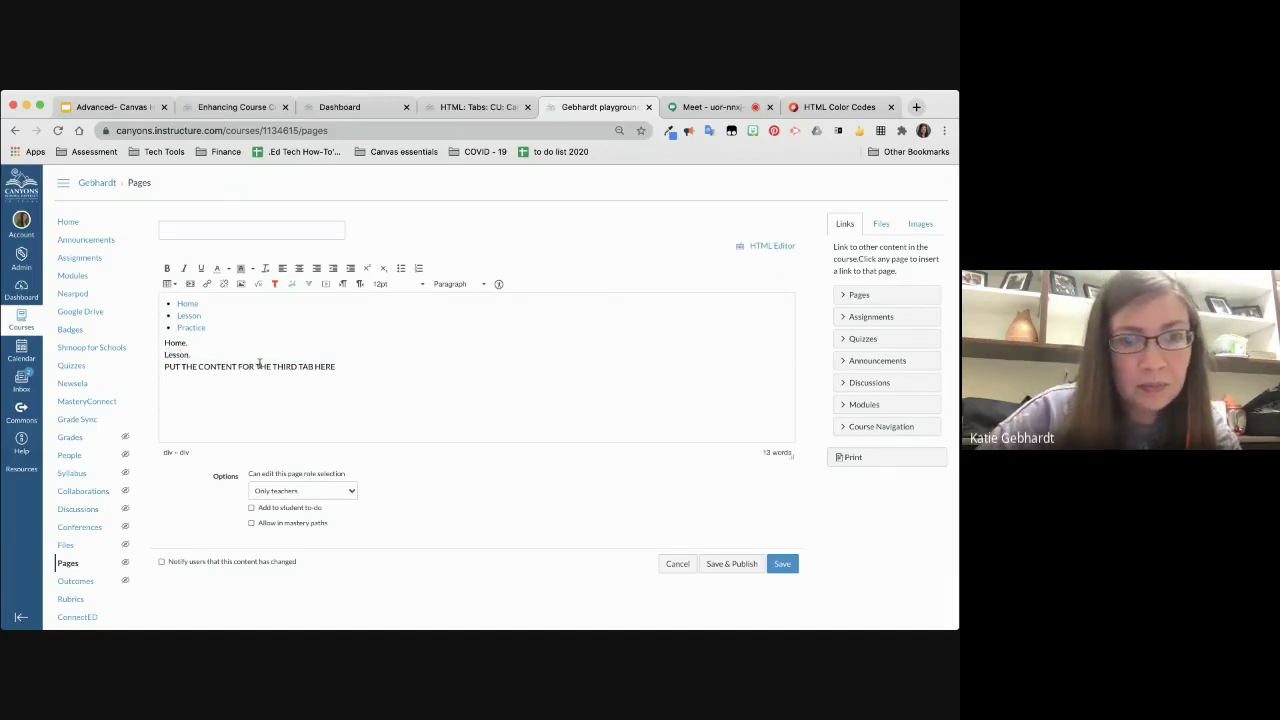
{"action": "type", "text": "."}
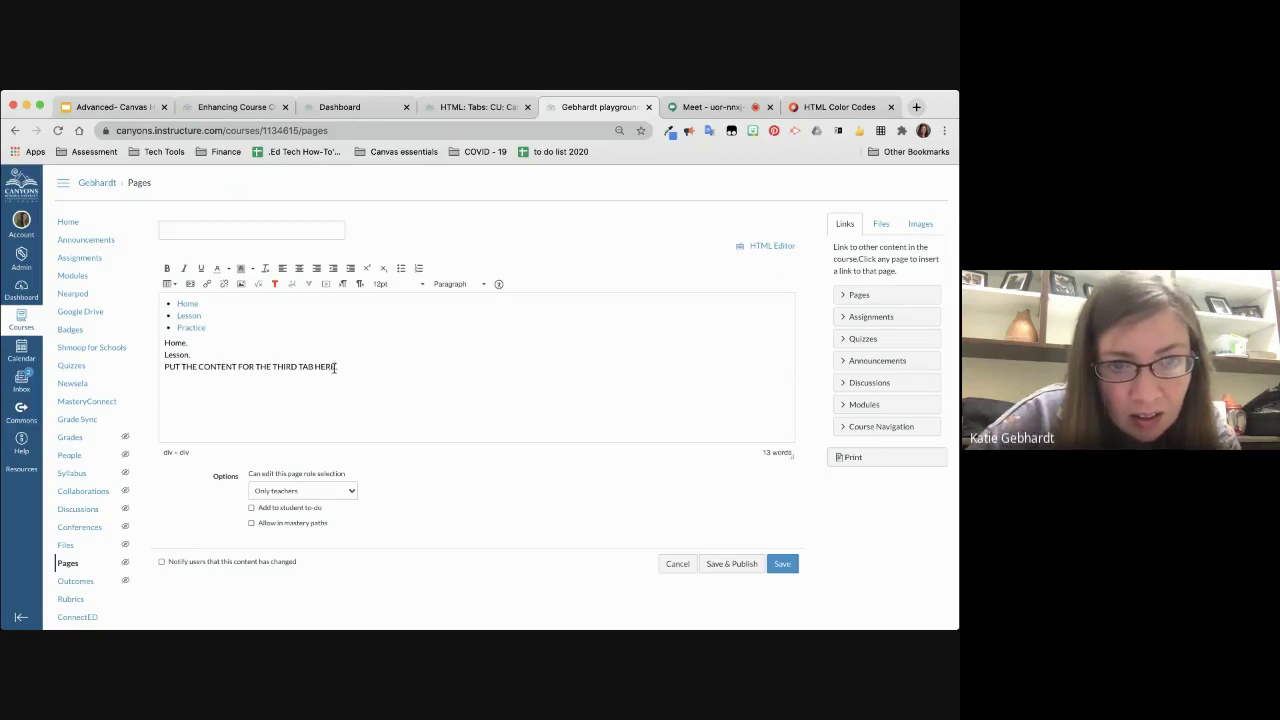
{"action": "left_click_drag", "start_coordinate": [336, 367], "coordinate": [238, 367]}
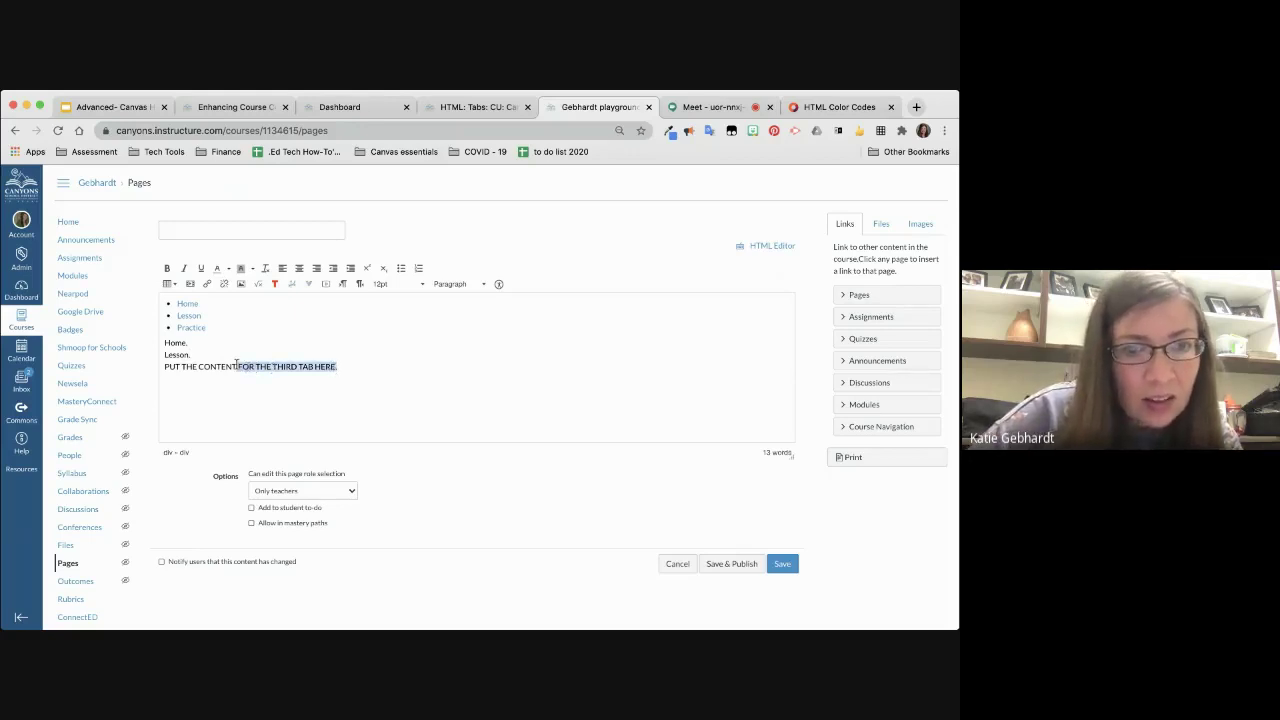
{"action": "left_click", "coordinate": [332, 367]}
{"action": "key", "text": "BackSpace"}
{"action": "key", "text": "BackSpace"}
{"action": "key", "text": "BackSpace"}
{"action": "key", "text": "BackSpace"}
{"action": "key", "text": "BackSpace"}
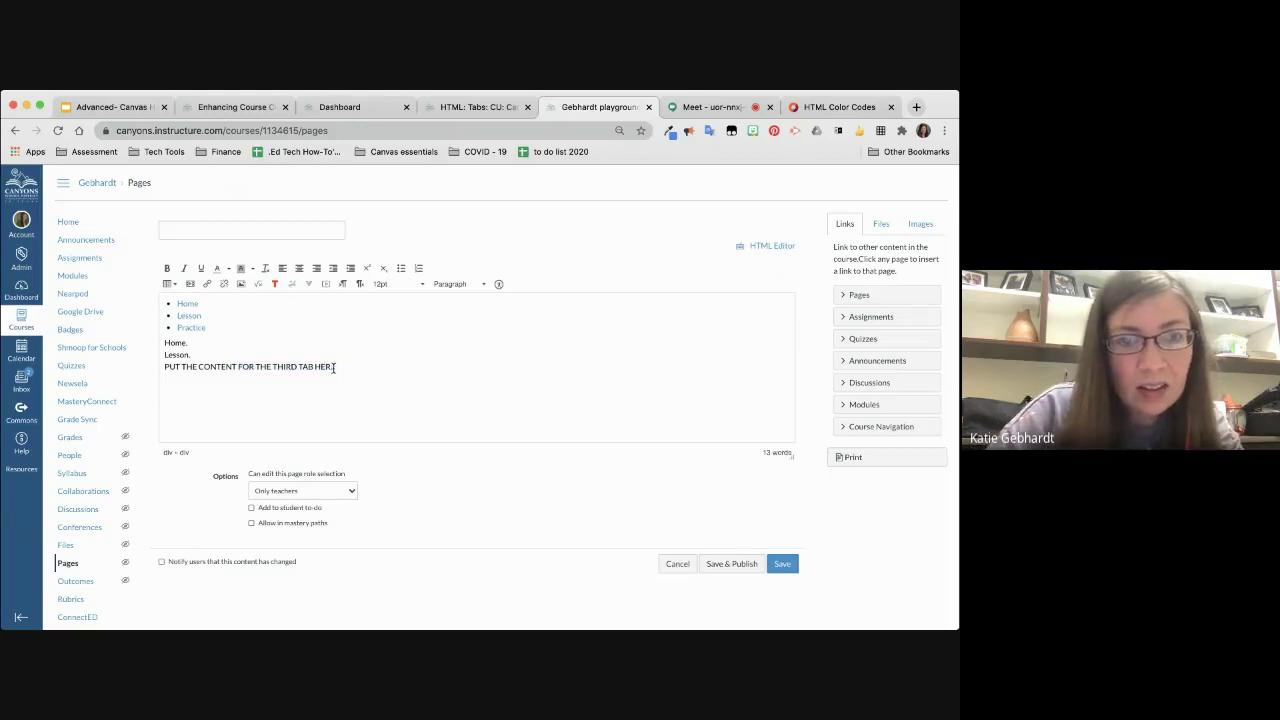
{"action": "key", "text": "BackSpace"}
{"action": "key", "text": "BackSpace"}
{"action": "key", "text": "BackSpace"}
{"action": "key", "text": "BackSpace"}
{"action": "key", "text": "BackSpace"}
{"action": "key", "text": "BackSpace"}
{"action": "key", "text": "BackSpace"}
{"action": "key", "text": "BackSpace"}
{"action": "key", "text": "BackSpace"}
{"action": "key", "text": "BackSpace"}
{"action": "key", "text": "BackSpace"}
{"action": "key", "text": "BackSpace"}
{"action": "key", "text": "BackSpace"}
{"action": "key", "text": "BackSpace"}
{"action": "key", "text": "BackSpace"}
{"action": "key", "text": "BackSpace"}
{"action": "key", "text": "BackSpace"}
{"action": "key", "text": "BackSpace"}
{"action": "key", "text": "BackSpace"}
{"action": "key", "text": "BackSpace"}
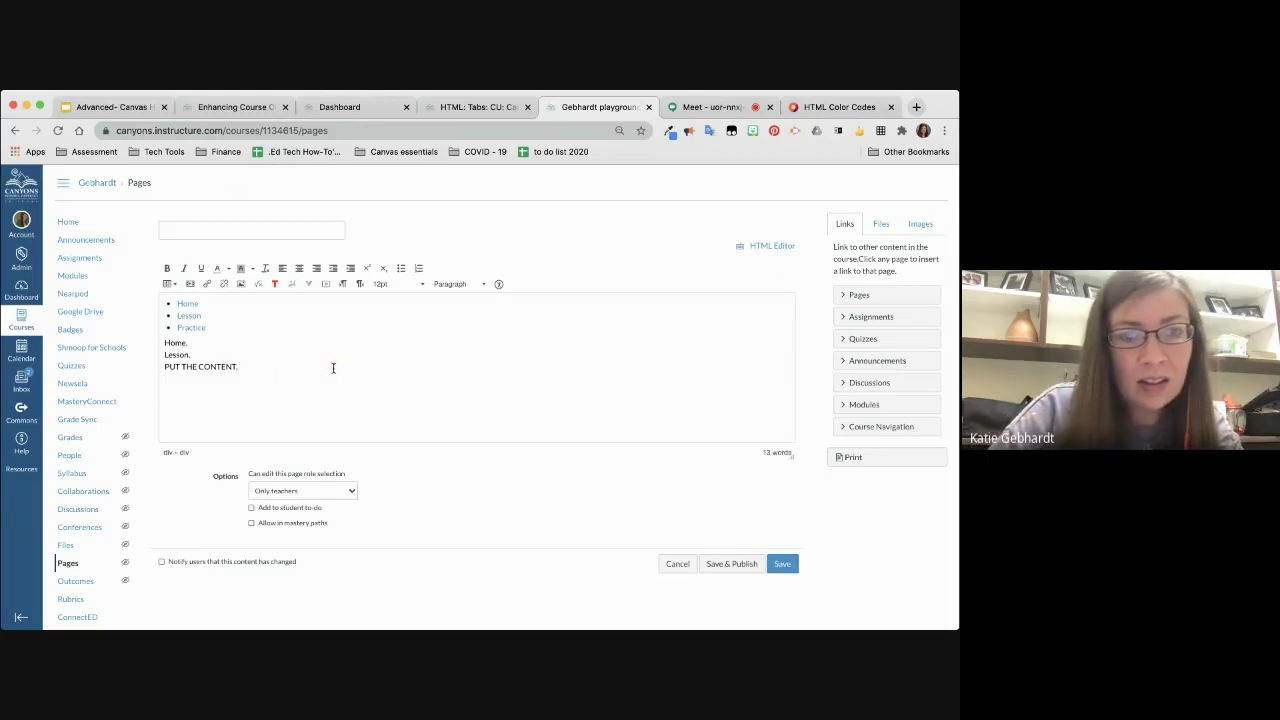
{"action": "key", "text": "BackSpace"}
{"action": "key", "text": "BackSpace"}
{"action": "key", "text": "BackSpace"}
{"action": "key", "text": "BackSpace"}
{"action": "key", "text": "BackSpace"}
{"action": "key", "text": "BackSpace"}
{"action": "key", "text": "BackSpace"}
{"action": "key", "text": "BackSpace"}
{"action": "key", "text": "BackSpace"}
{"action": "key", "text": "BackSpace"}
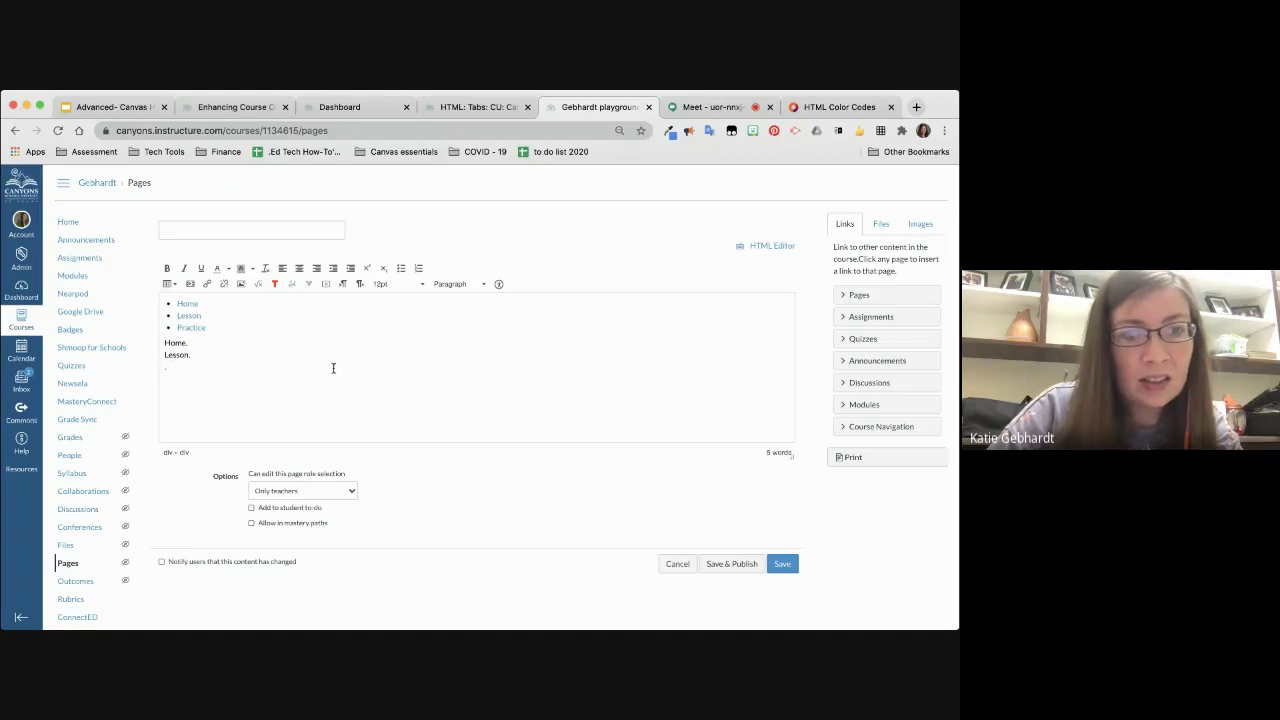
{"action": "type", "text": "Practice."}
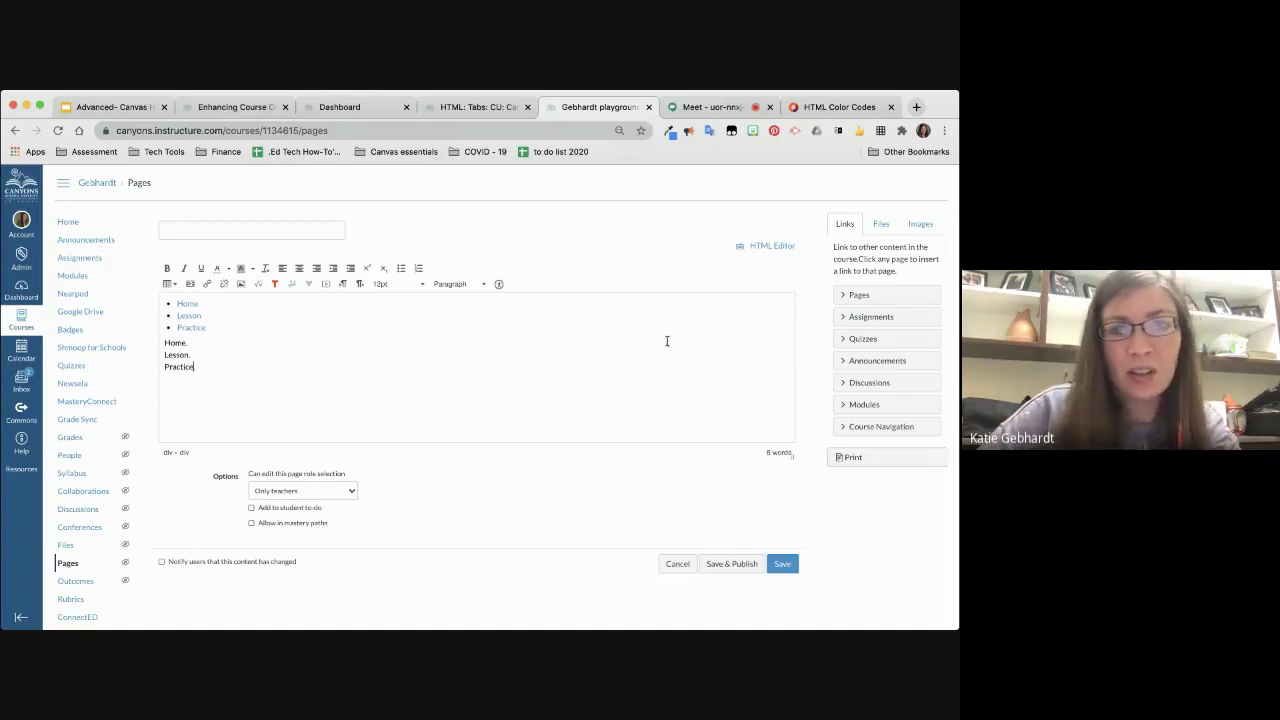
Step: Title the page 'tabs example' and save it
{"action": "left_click", "coordinate": [782, 564]}
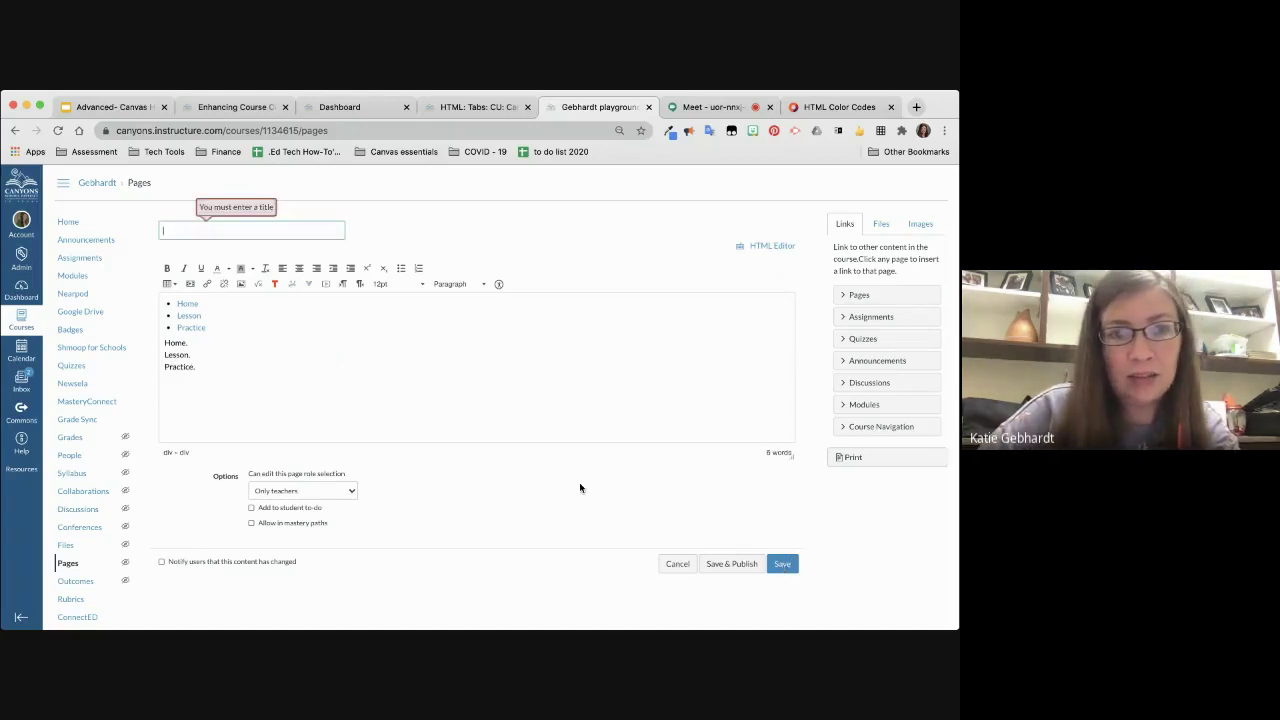
{"action": "left_click", "coordinate": [304, 233]}
{"action": "type", "text": "tab"}
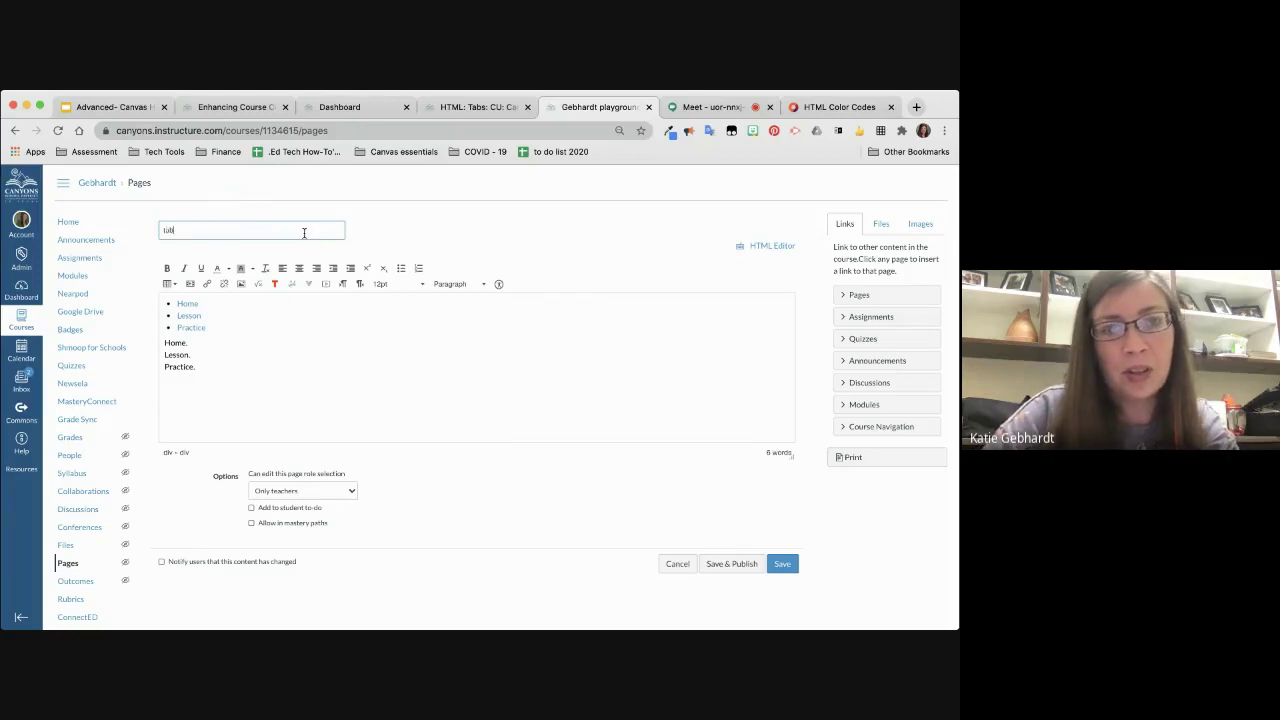
{"action": "type", "text": "s example"}
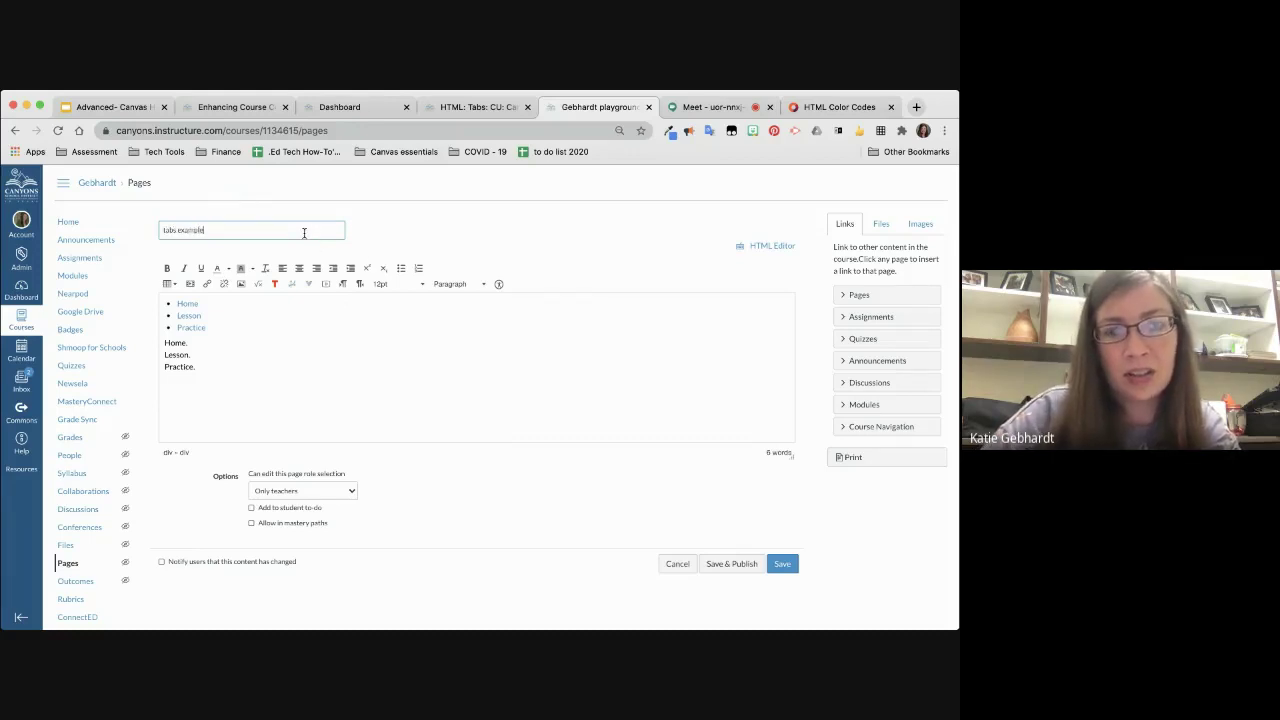
{"action": "left_click", "coordinate": [778, 564]}
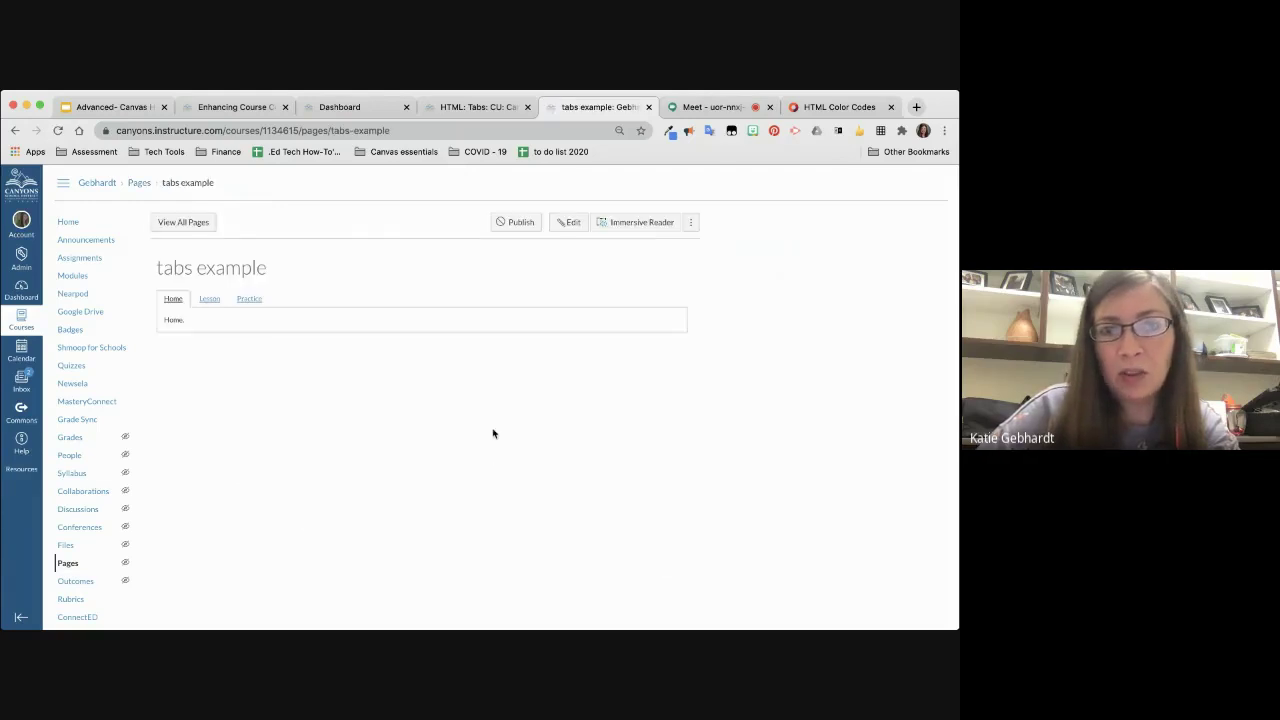
Step: Check the Home, Lesson and Practice tab contents, then reopen the page for editing
{"action": "left_click", "coordinate": [209, 299]}
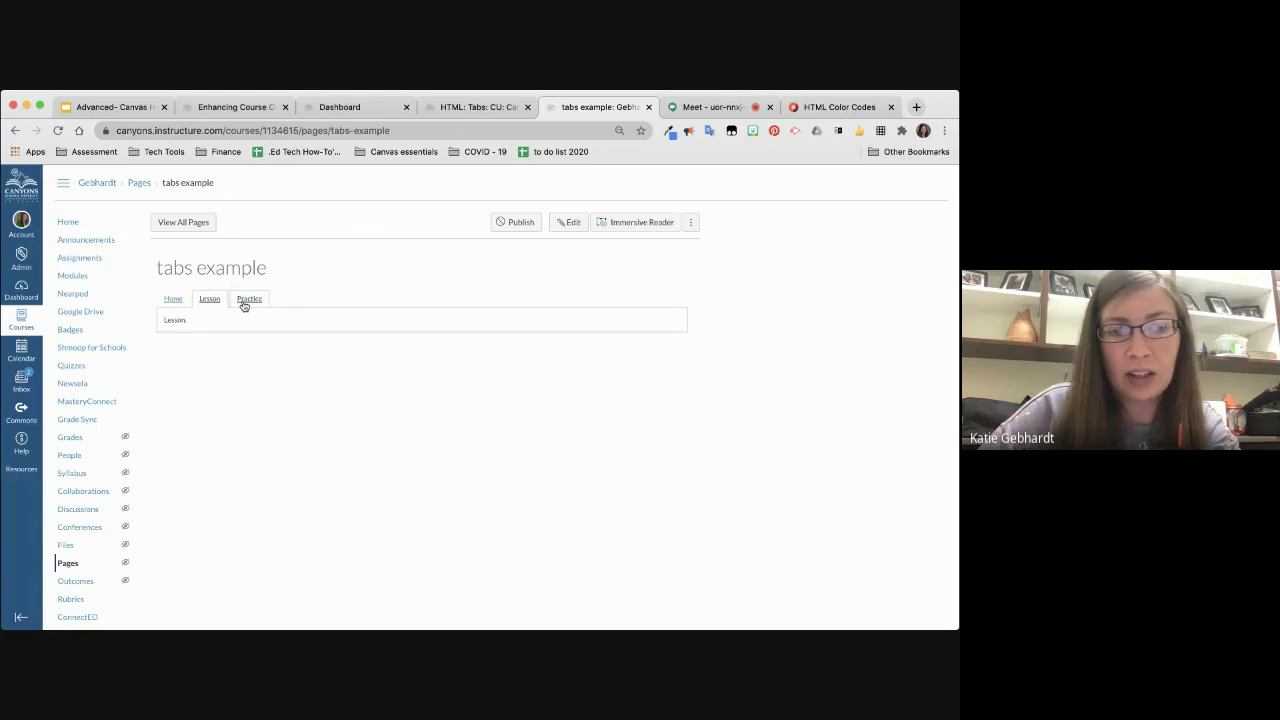
{"action": "left_click", "coordinate": [243, 301]}
{"action": "left_click", "coordinate": [207, 300]}
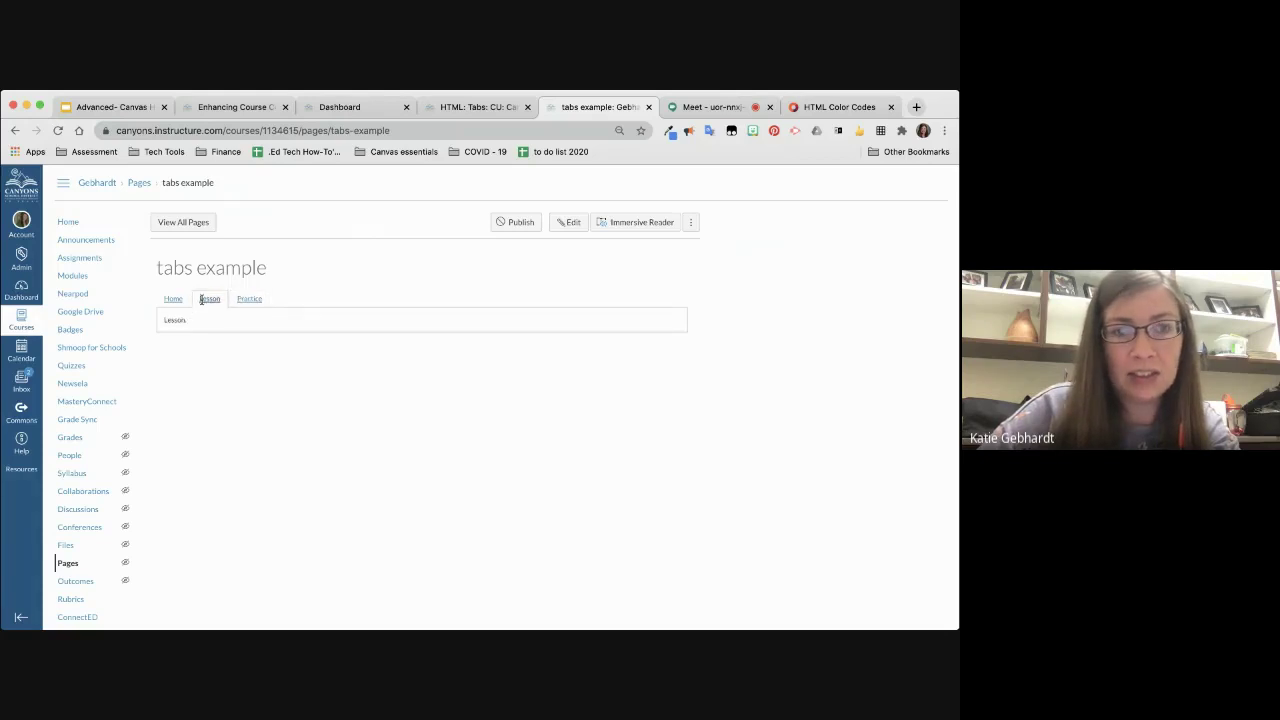
{"action": "left_click", "coordinate": [175, 299]}
{"action": "left_click", "coordinate": [208, 299]}
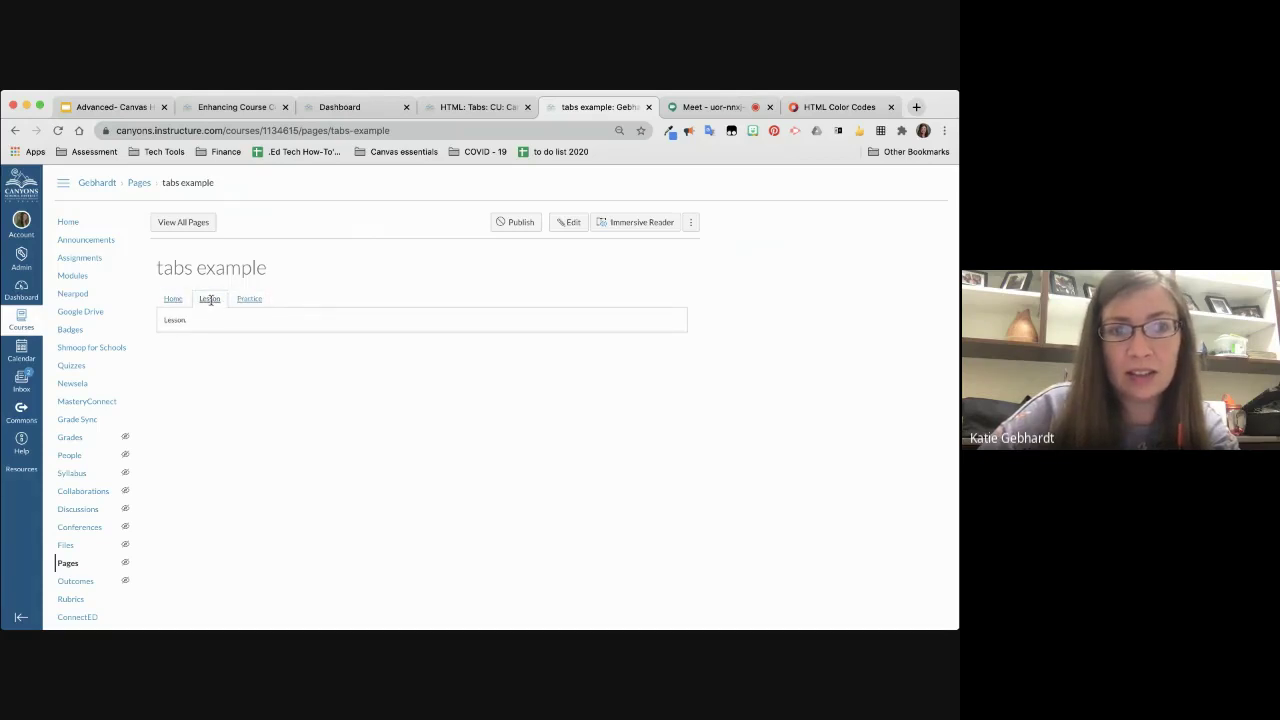
{"action": "left_click", "coordinate": [244, 300]}
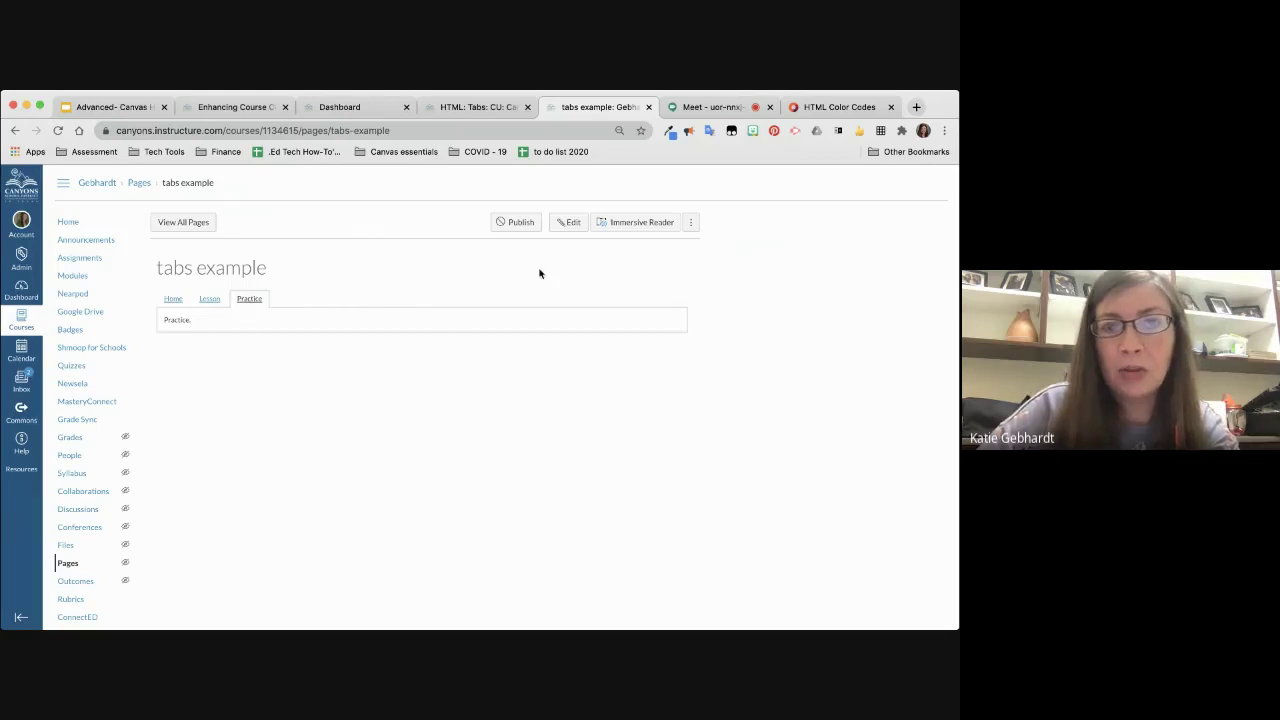
{"action": "left_click", "coordinate": [562, 226]}
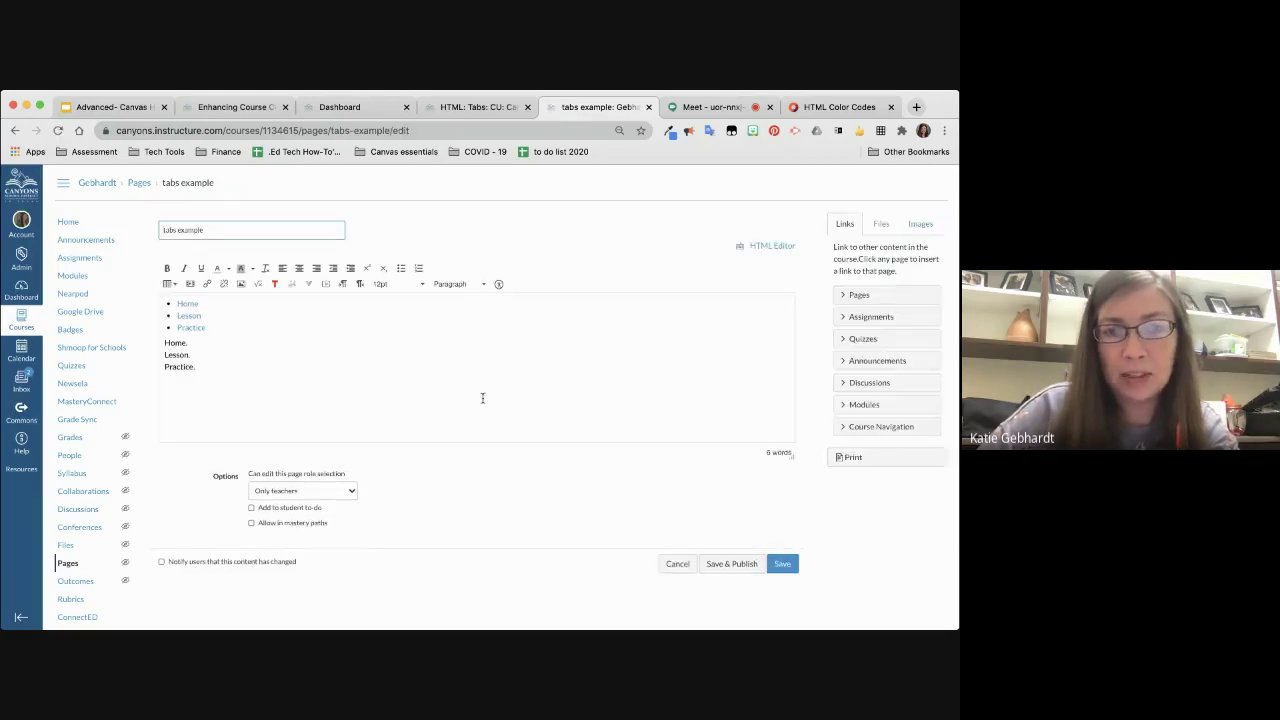
Step: In the HTML Editor, duplicate the Practice content div as fragment-4
{"action": "left_click", "coordinate": [768, 246]}
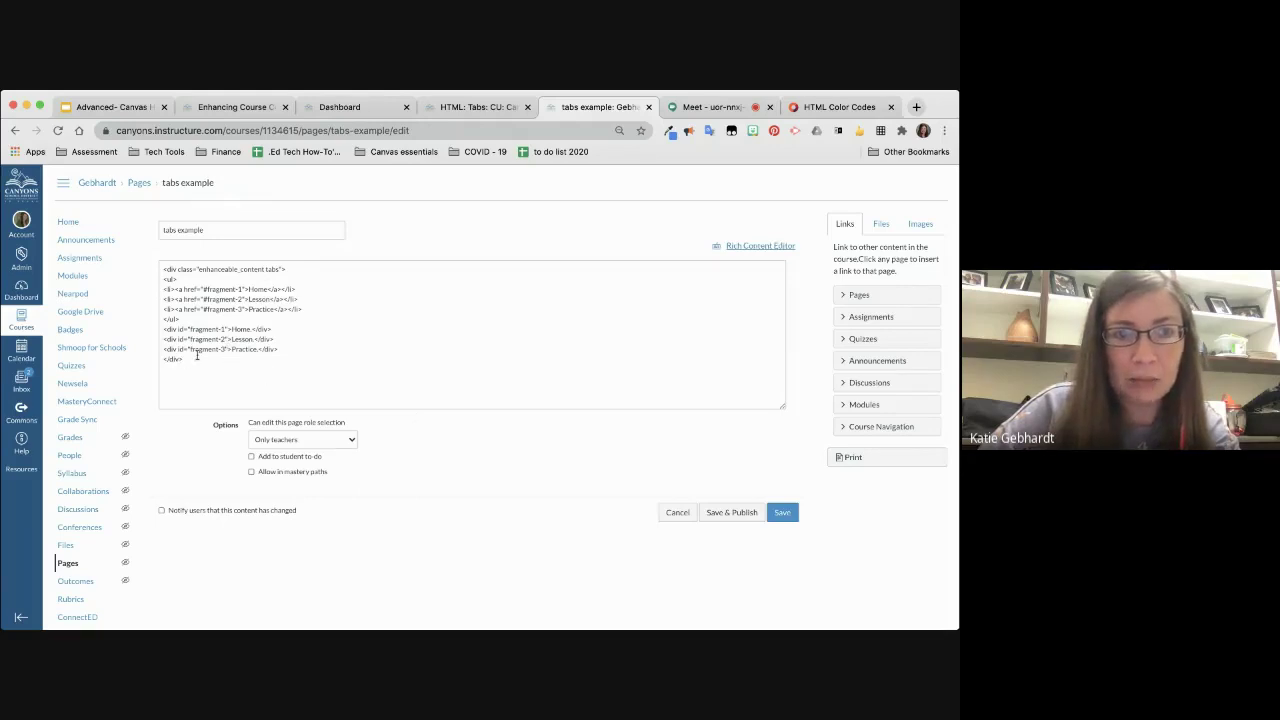
{"action": "left_click_drag", "start_coordinate": [279, 349], "coordinate": [160, 349]}
{"action": "key", "text": "super+c"}
{"action": "left_click", "coordinate": [286, 348]}
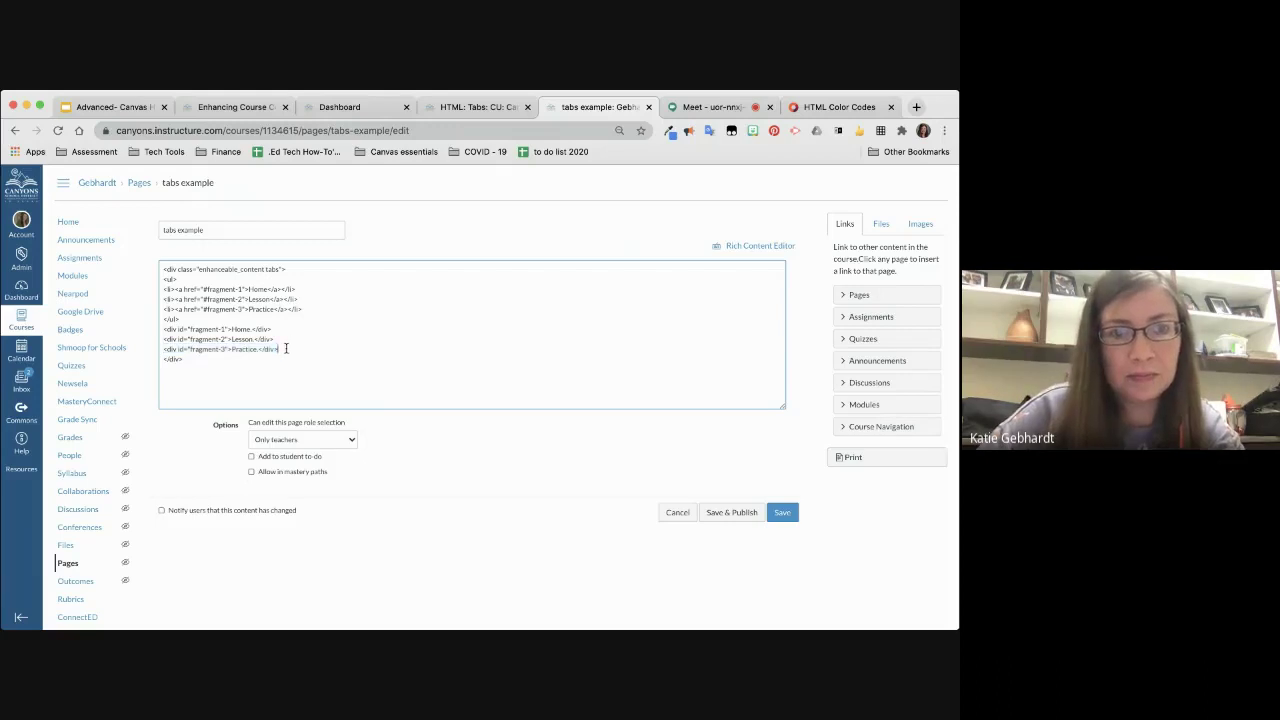
{"action": "key", "text": "Return"}
{"action": "key", "text": "super+v"}
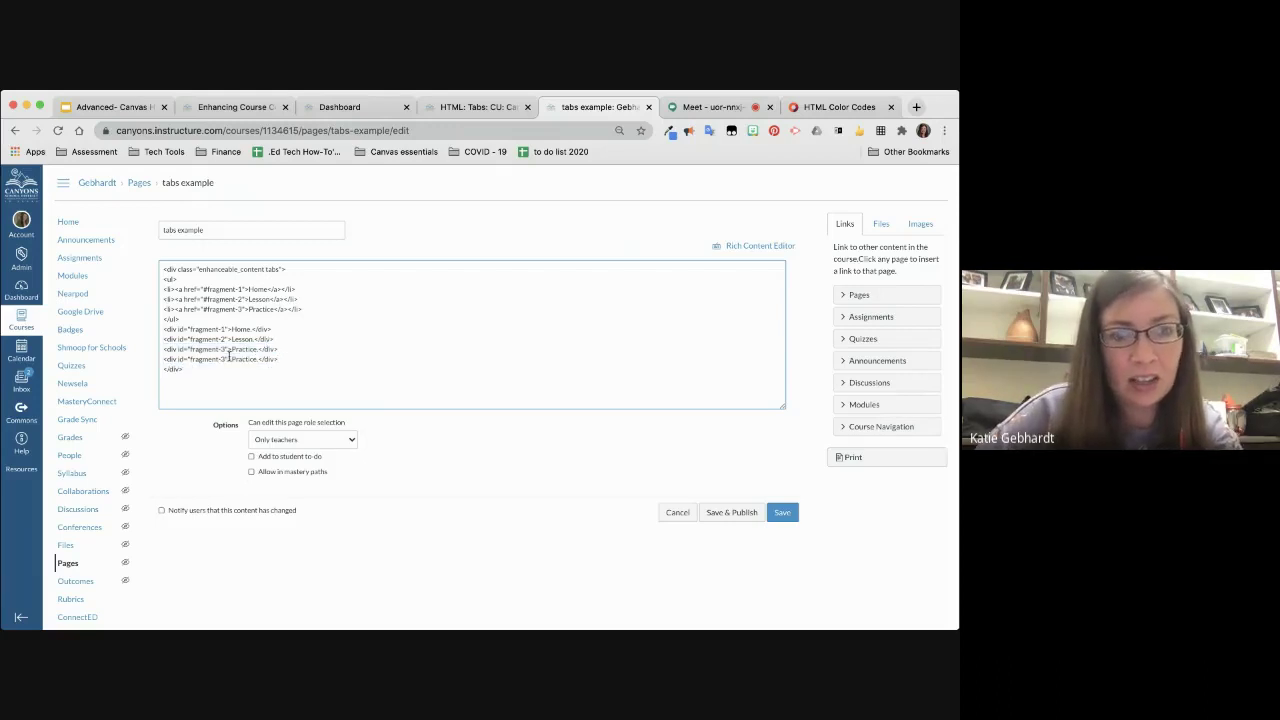
{"action": "left_click", "coordinate": [222, 359]}
{"action": "key", "text": "BackSpace"}
{"action": "type", "text": "4"}
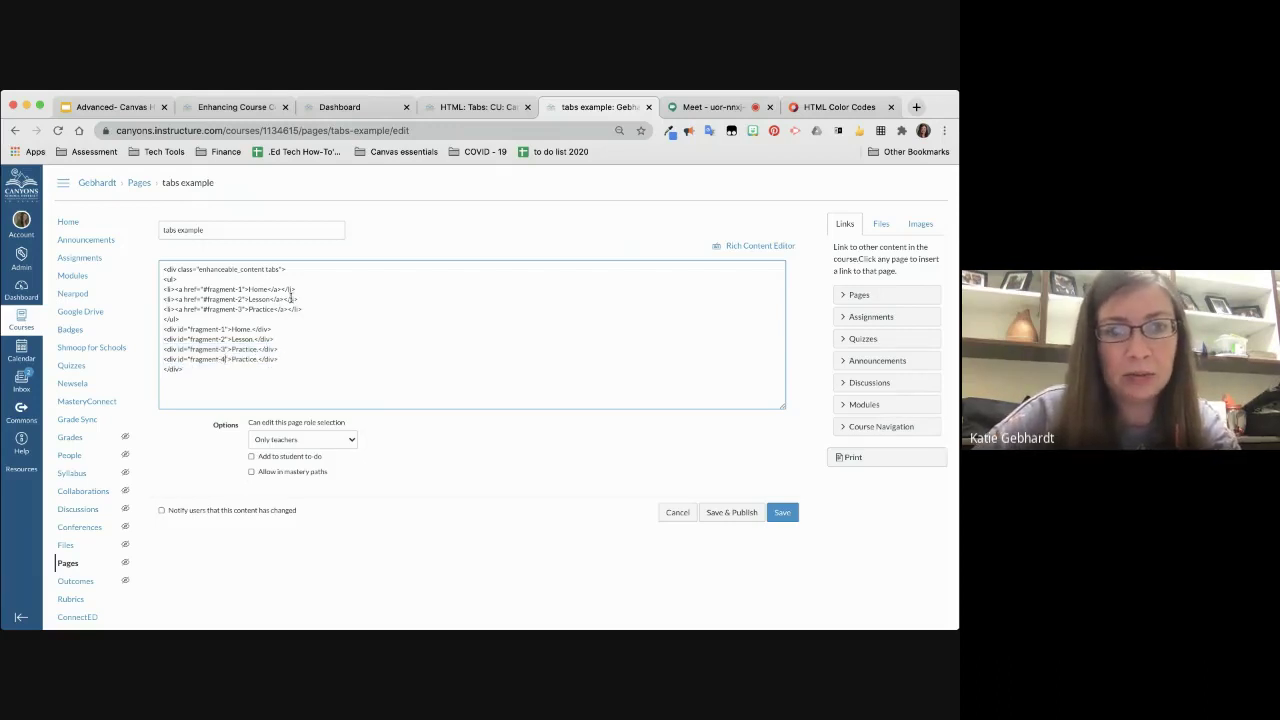
Step: Duplicate the Practice tab list item, pointing the copy's link to fragment-4
{"action": "left_click_drag", "start_coordinate": [305, 307], "coordinate": [164, 309]}
{"action": "key", "text": "super+c"}
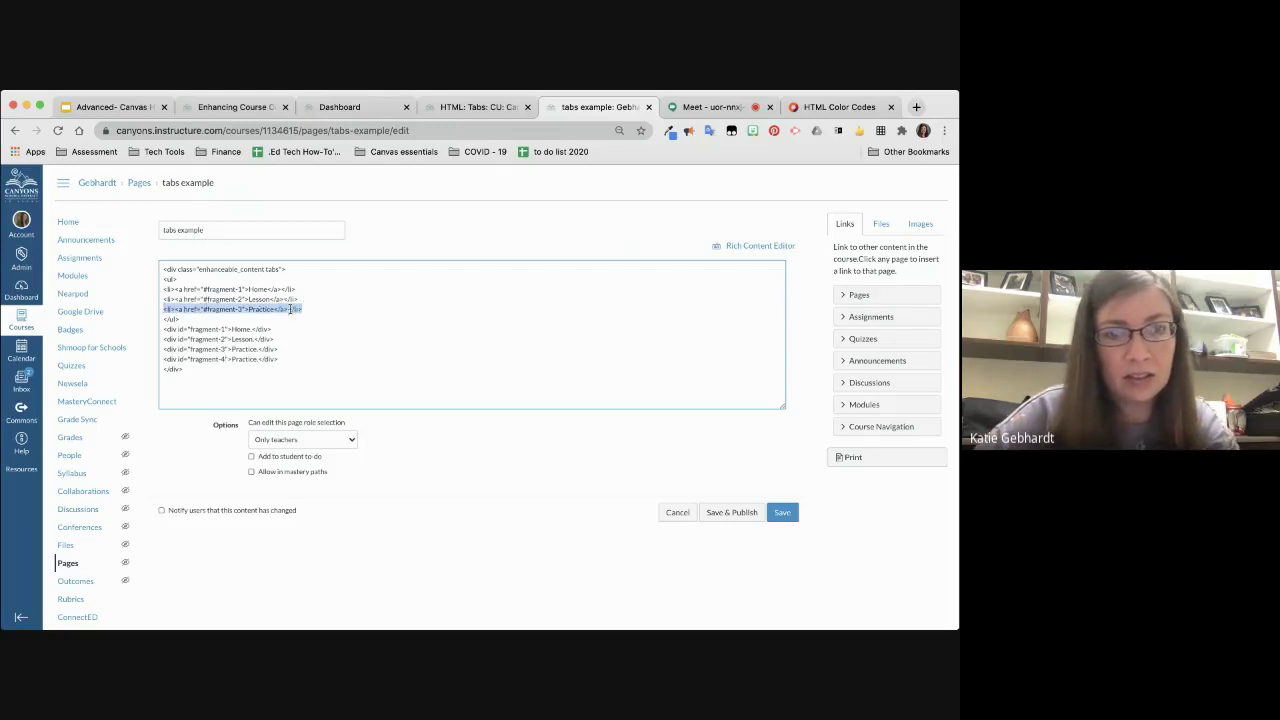
{"action": "left_click", "coordinate": [304, 309]}
{"action": "key", "text": "Return"}
{"action": "key", "text": "super+v"}
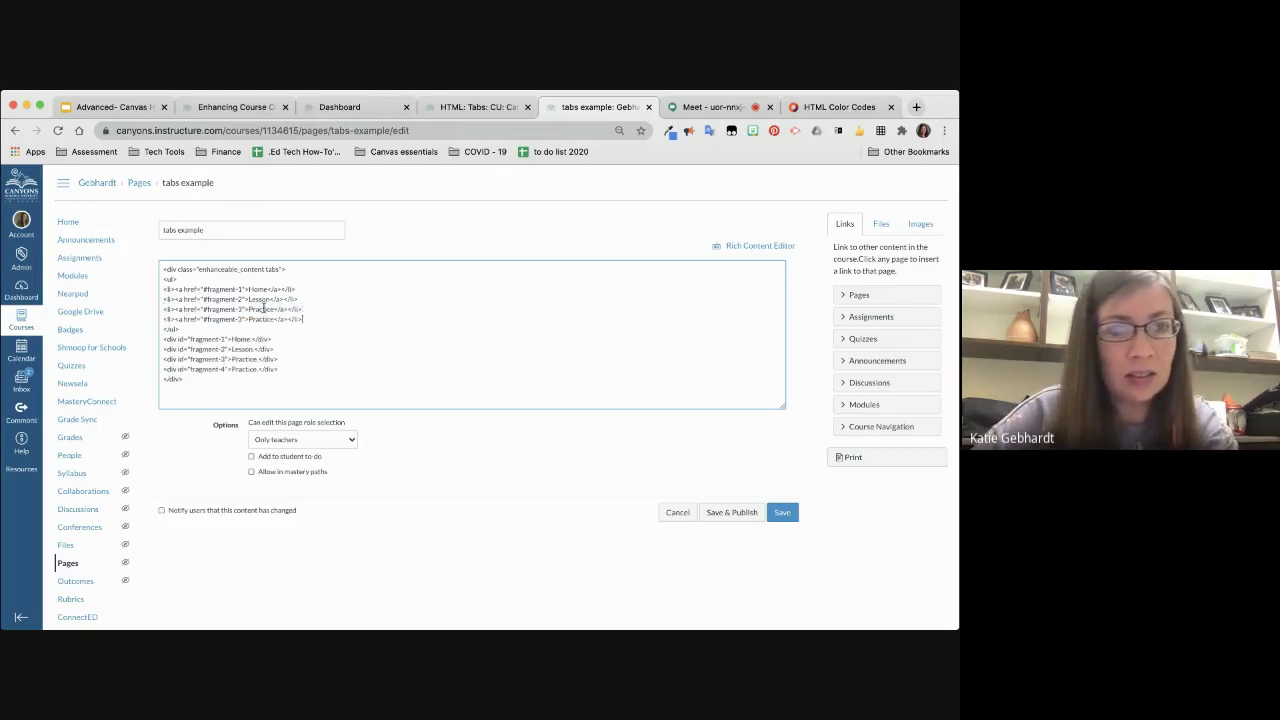
{"action": "left_click", "coordinate": [240, 318]}
{"action": "key", "text": "BackSpace"}
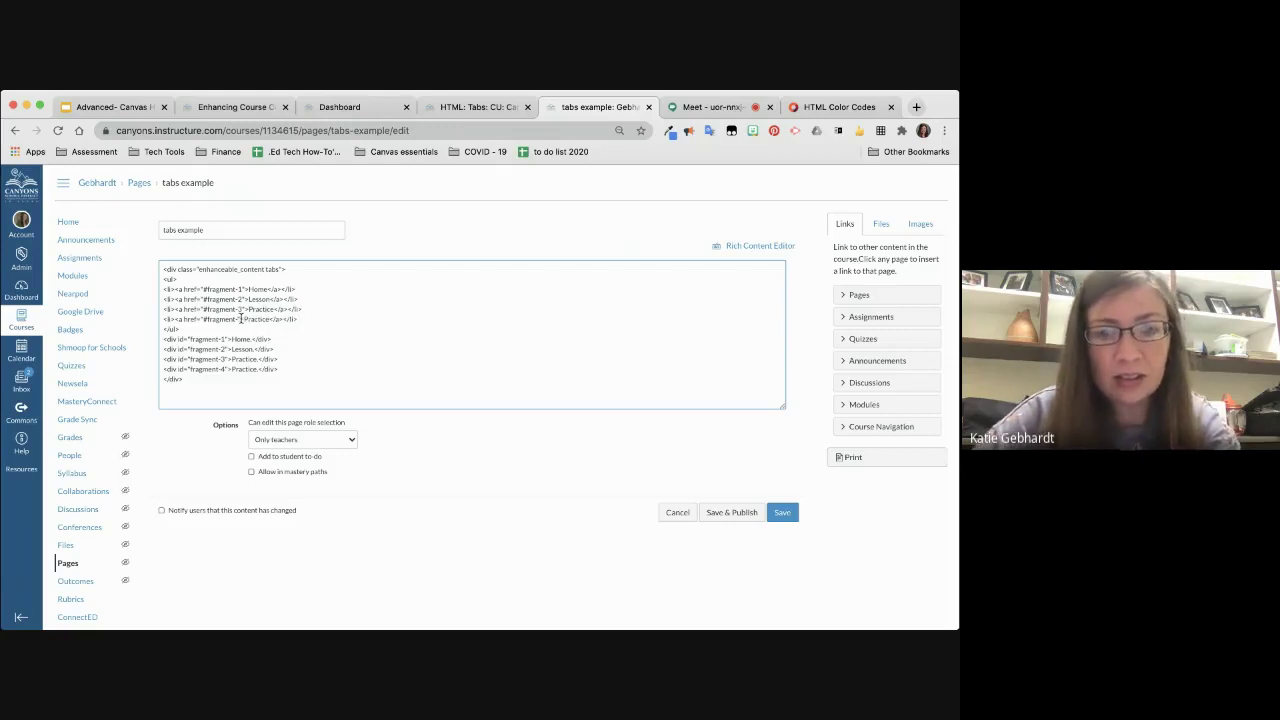
{"action": "type", "text": "4"}
{"action": "left_click", "coordinate": [306, 377]}
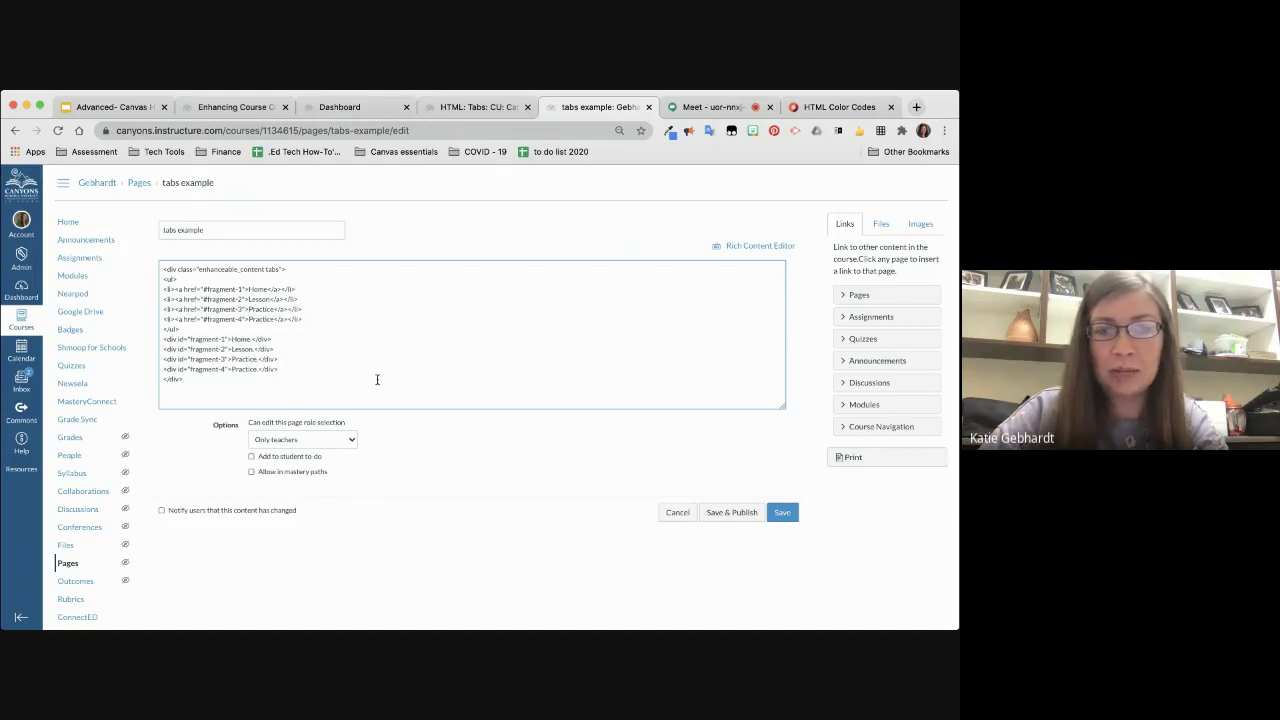
Step: Save the page and check all four tabs, ending on Home
{"action": "left_click", "coordinate": [784, 514]}
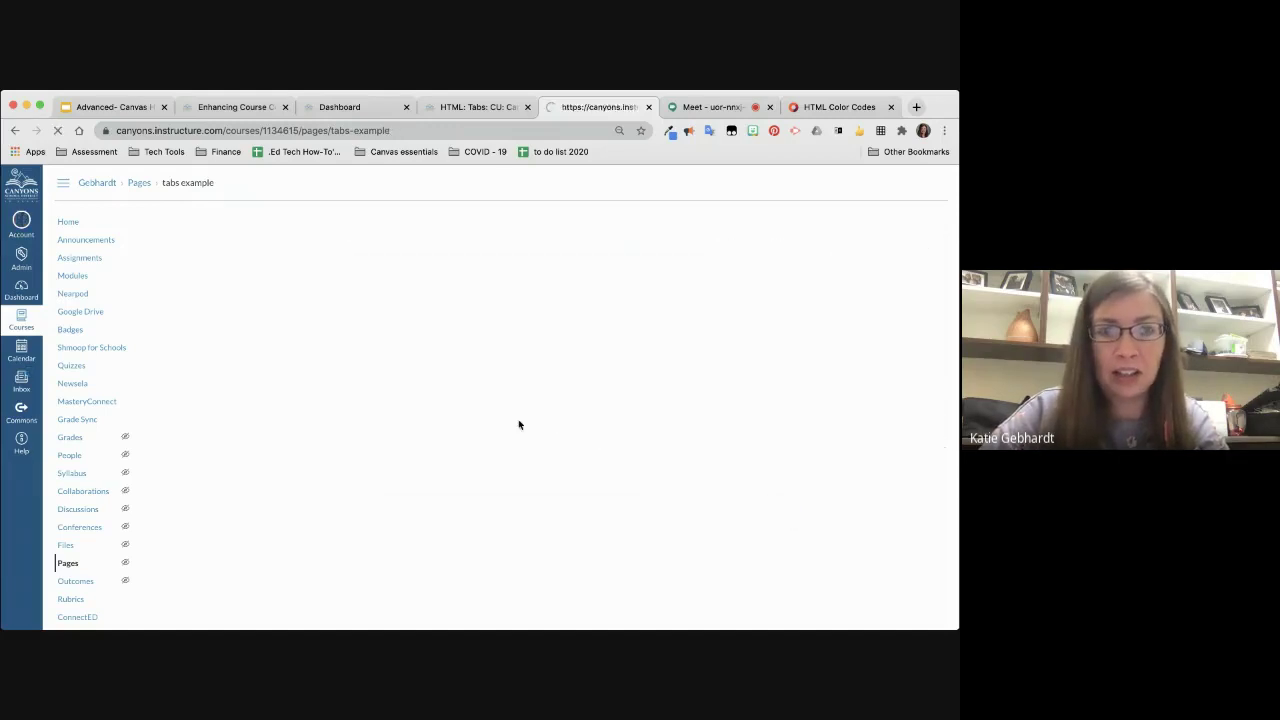
{"action": "left_click", "coordinate": [291, 300]}
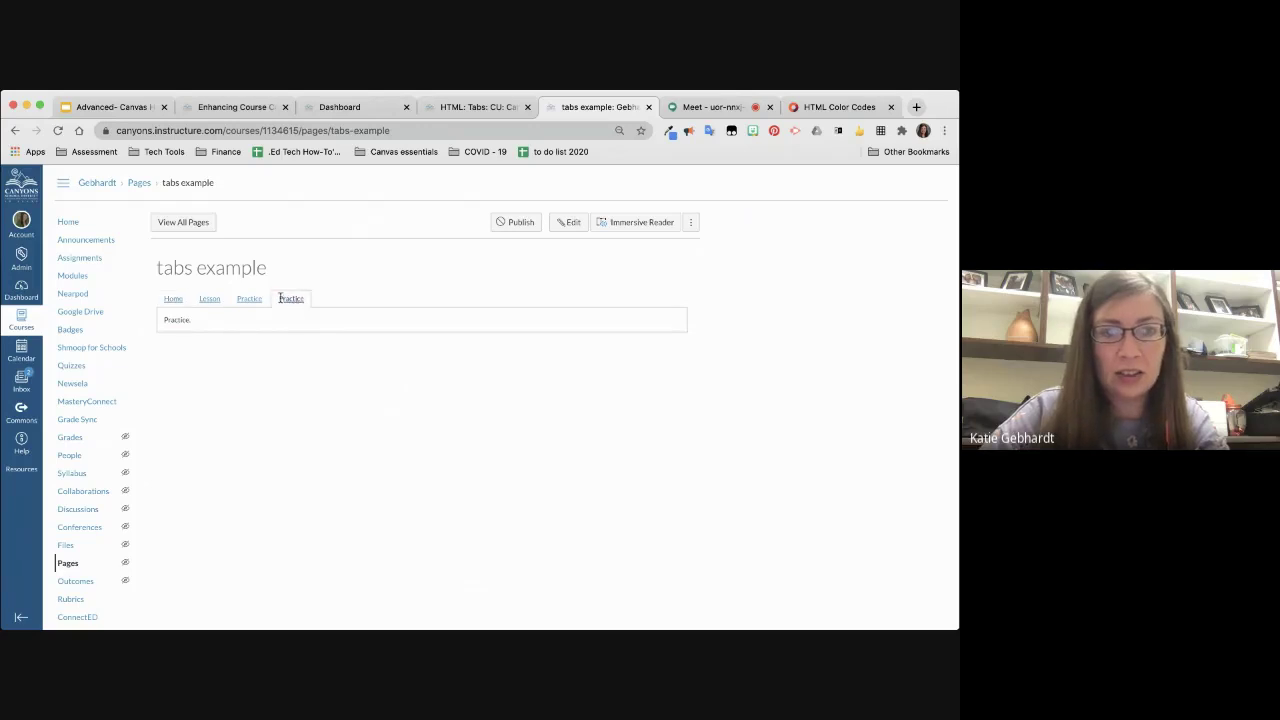
{"action": "left_click", "coordinate": [252, 301]}
{"action": "left_click", "coordinate": [208, 300]}
{"action": "left_click", "coordinate": [172, 299]}
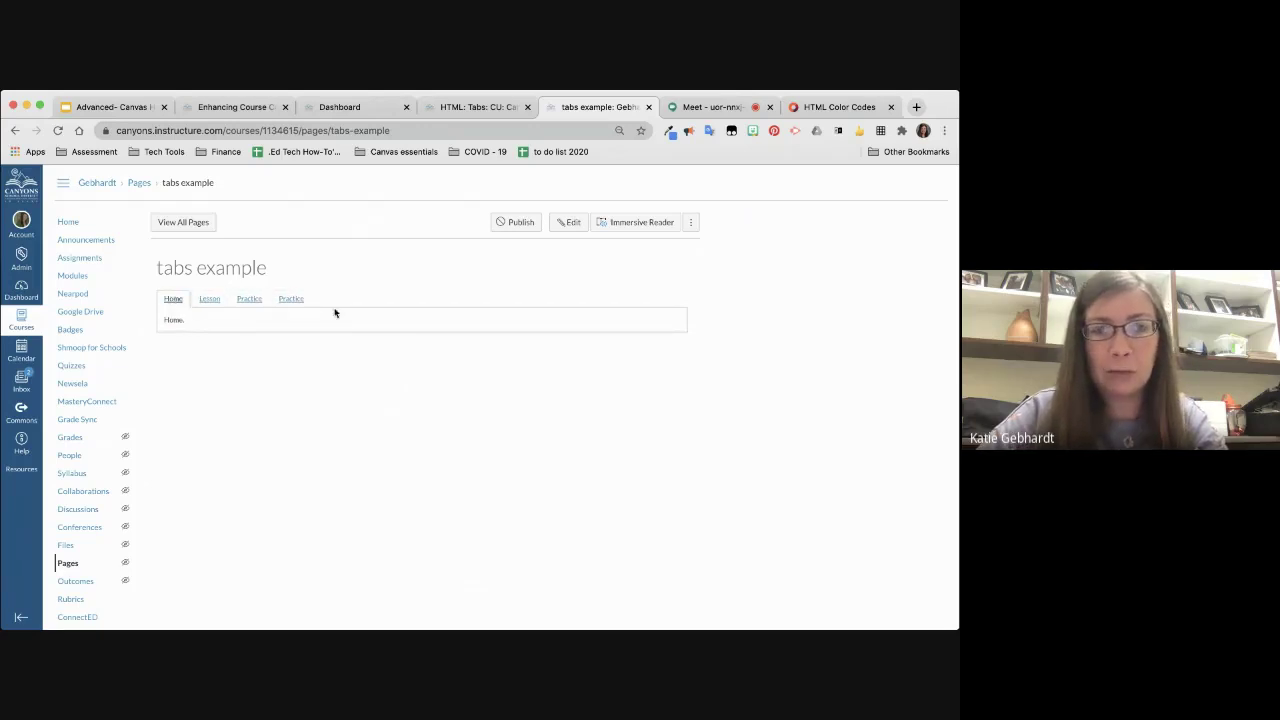
Step: Switch to the Google Meet call tab to view the presentation
{"action": "left_click", "coordinate": [712, 106]}
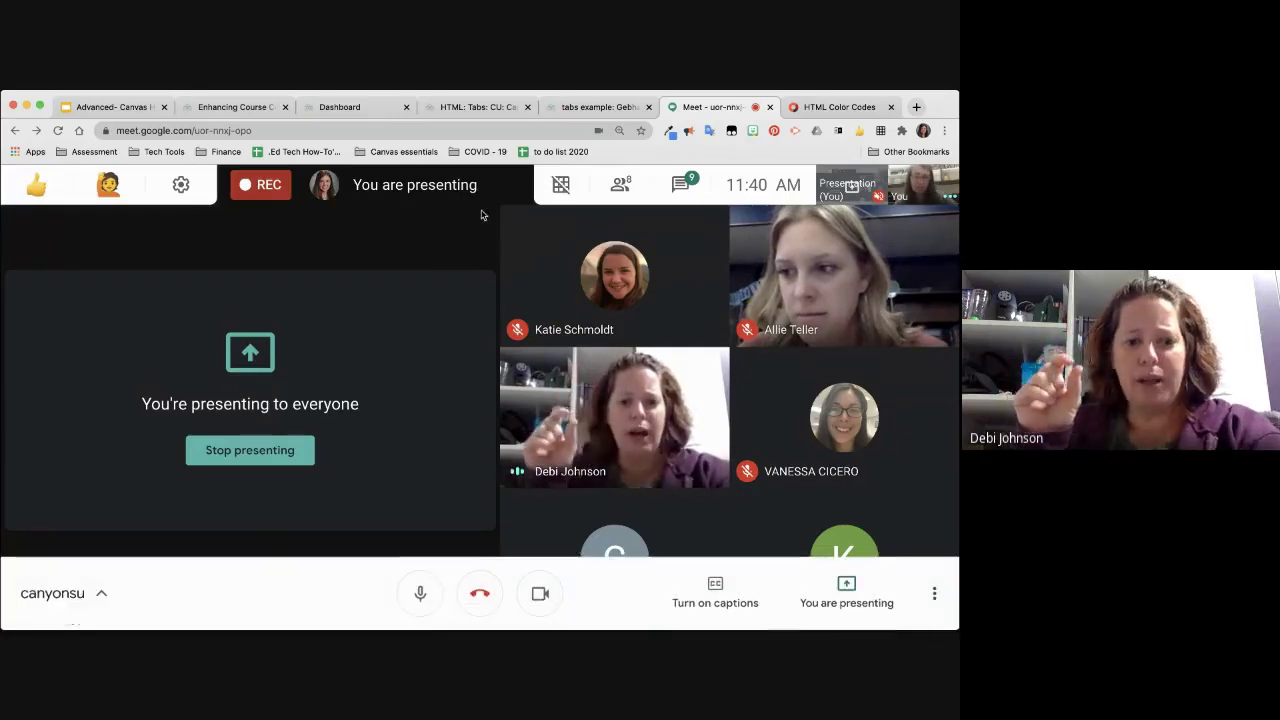
Step: Edit tabs example, adding 'This is where the first content will be.' and '2nd tab content'
{"action": "left_click", "coordinate": [575, 107]}
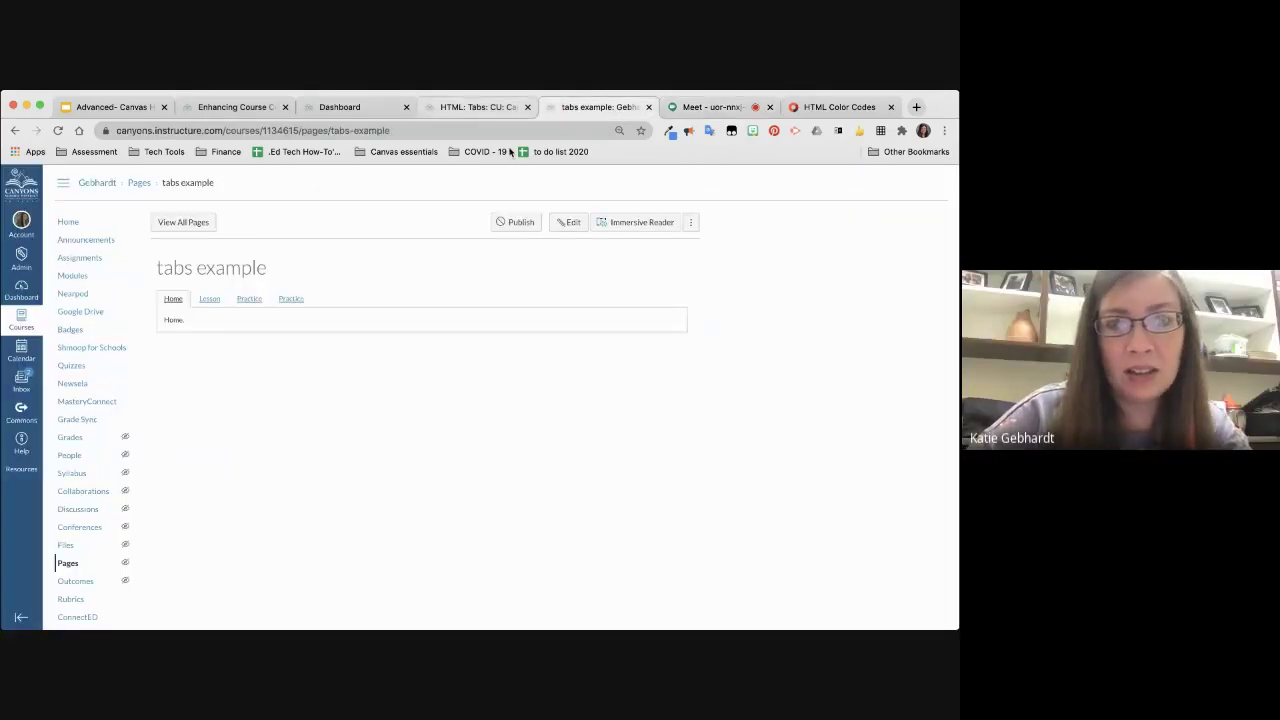
{"action": "left_click", "coordinate": [568, 222]}
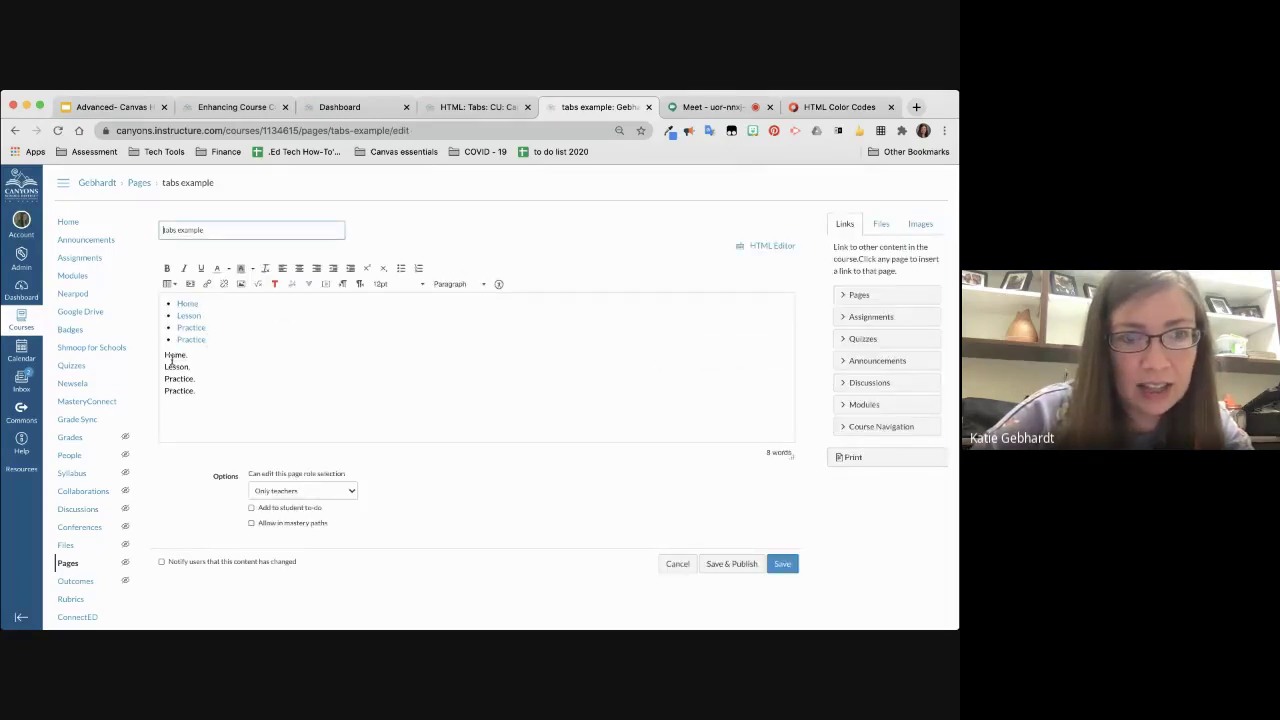
{"action": "left_click", "coordinate": [173, 355]}
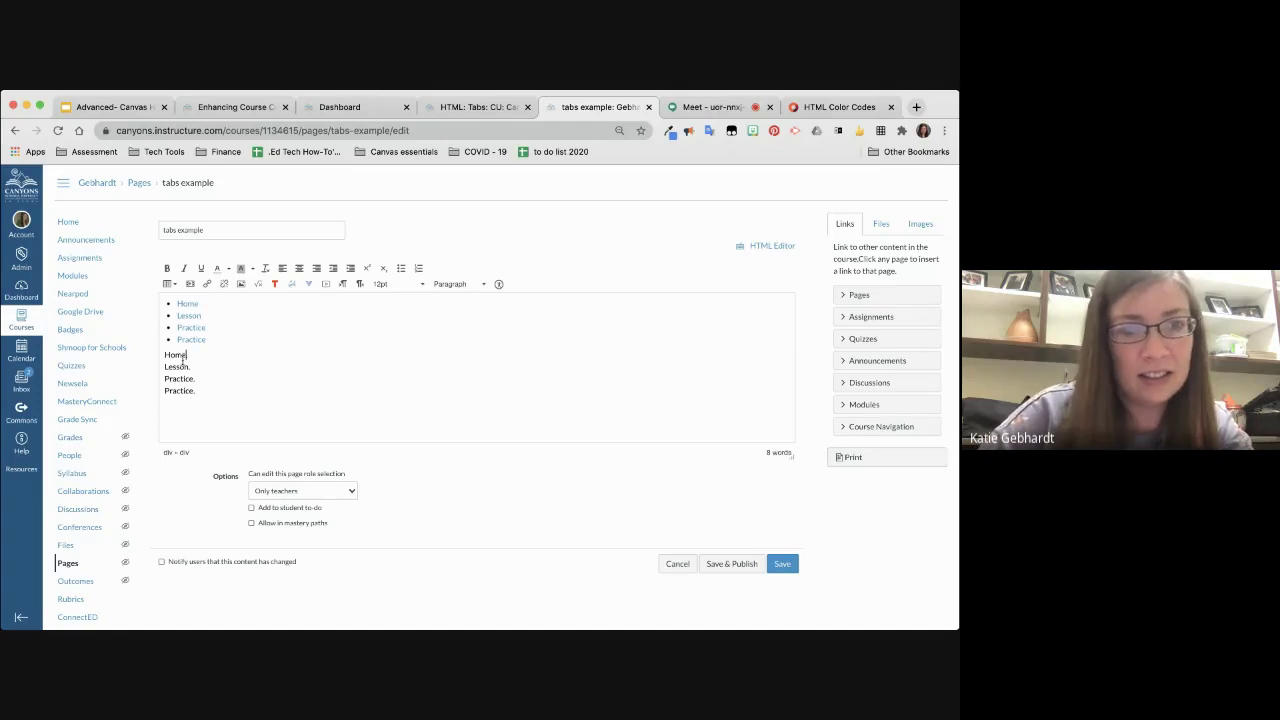
{"action": "type", "text": "This is t"}
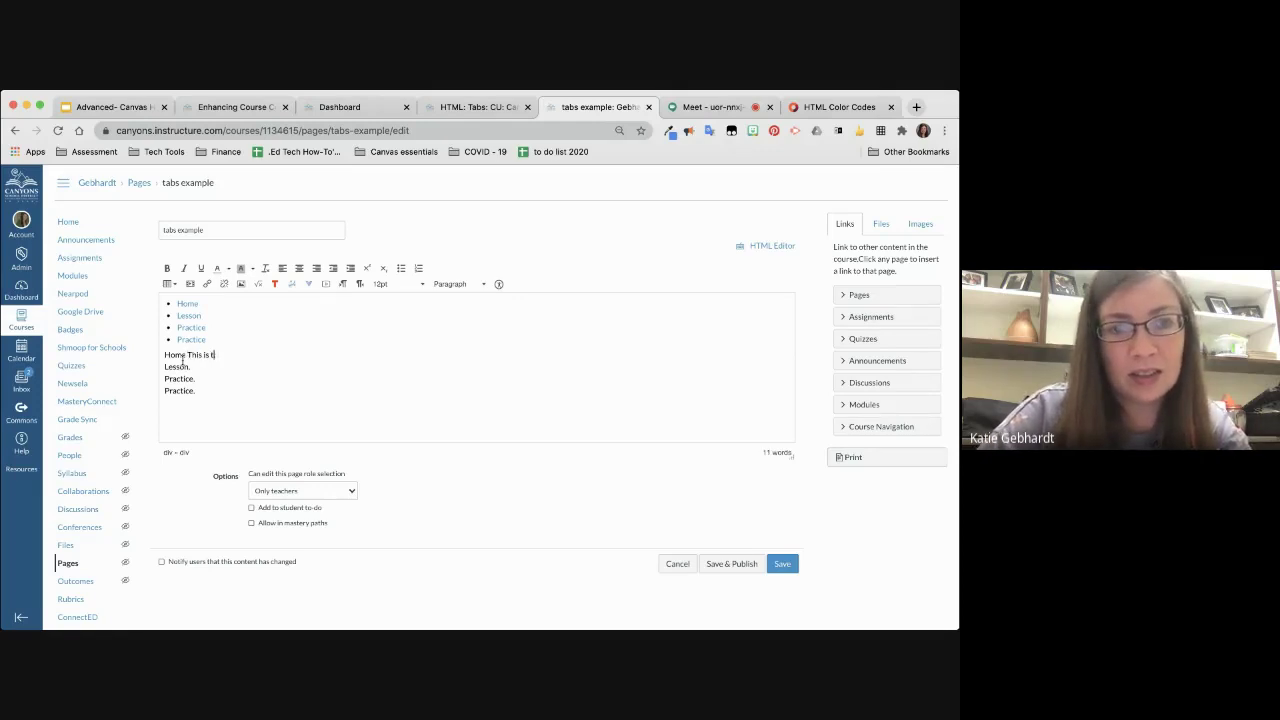
{"action": "key", "text": "BackSpace"}
{"action": "type", "text": "where the fi"}
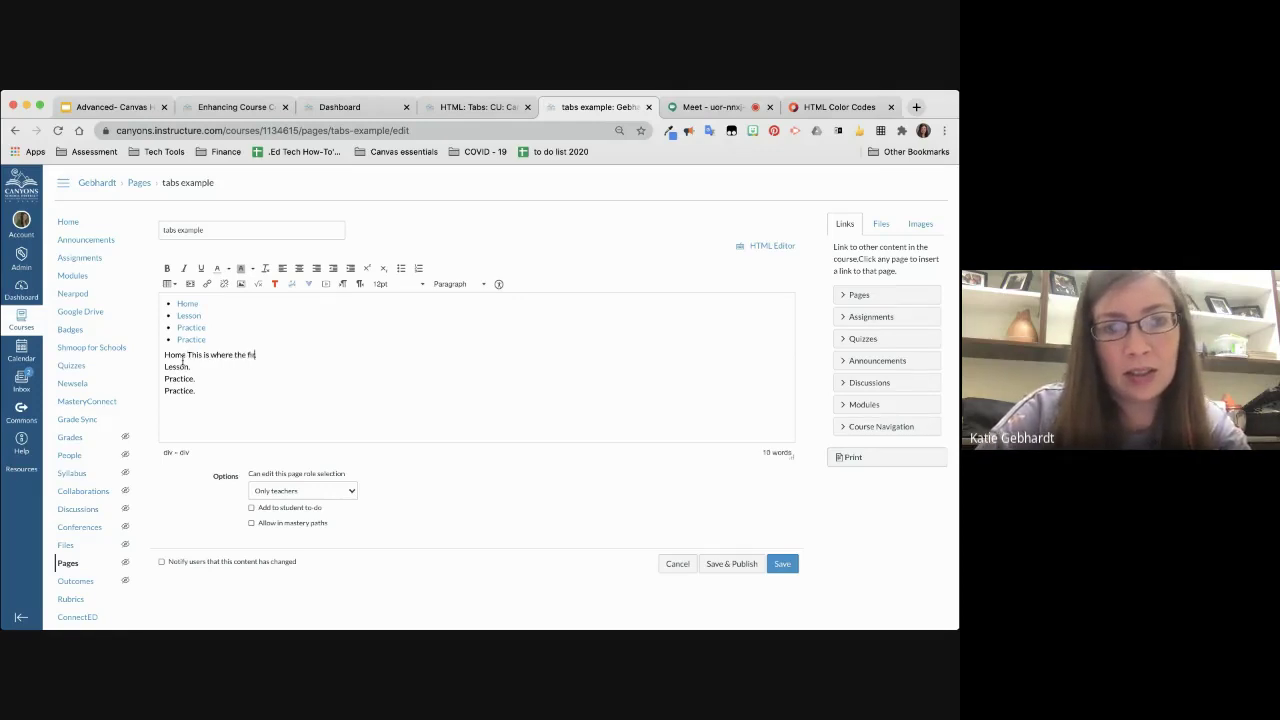
{"action": "type", "text": "rst content will"}
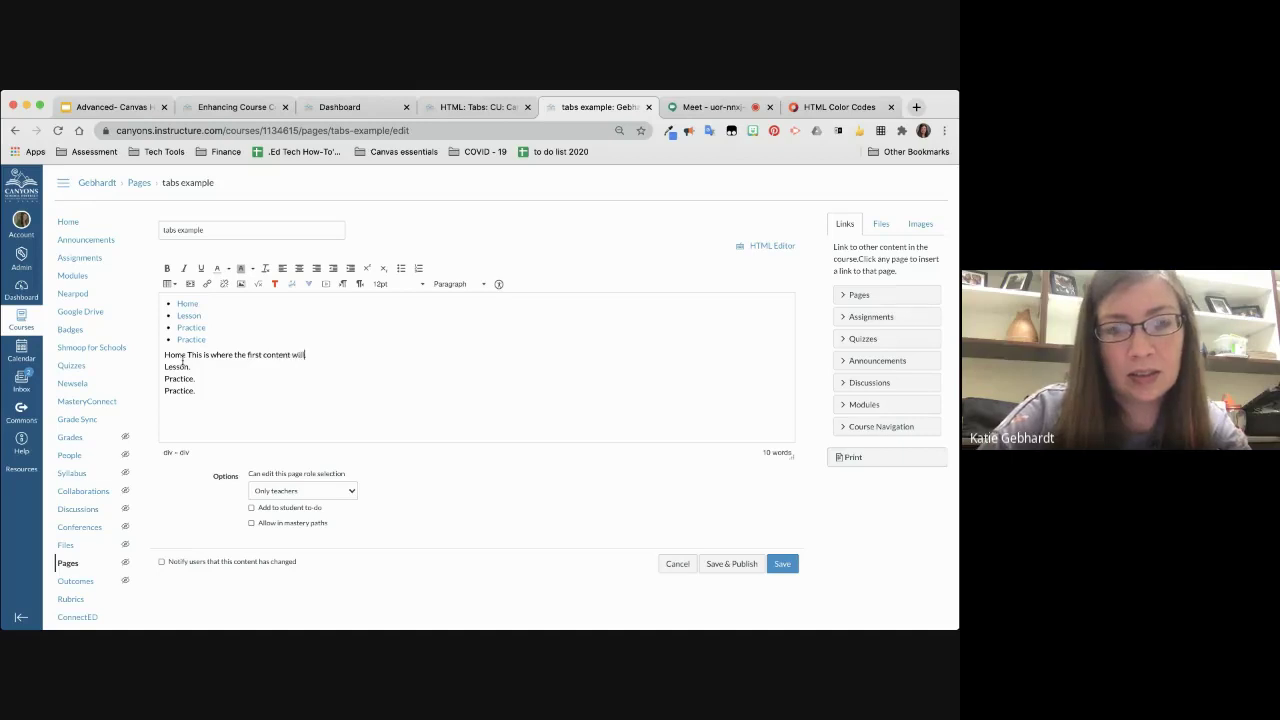
{"action": "type", "text": " be."}
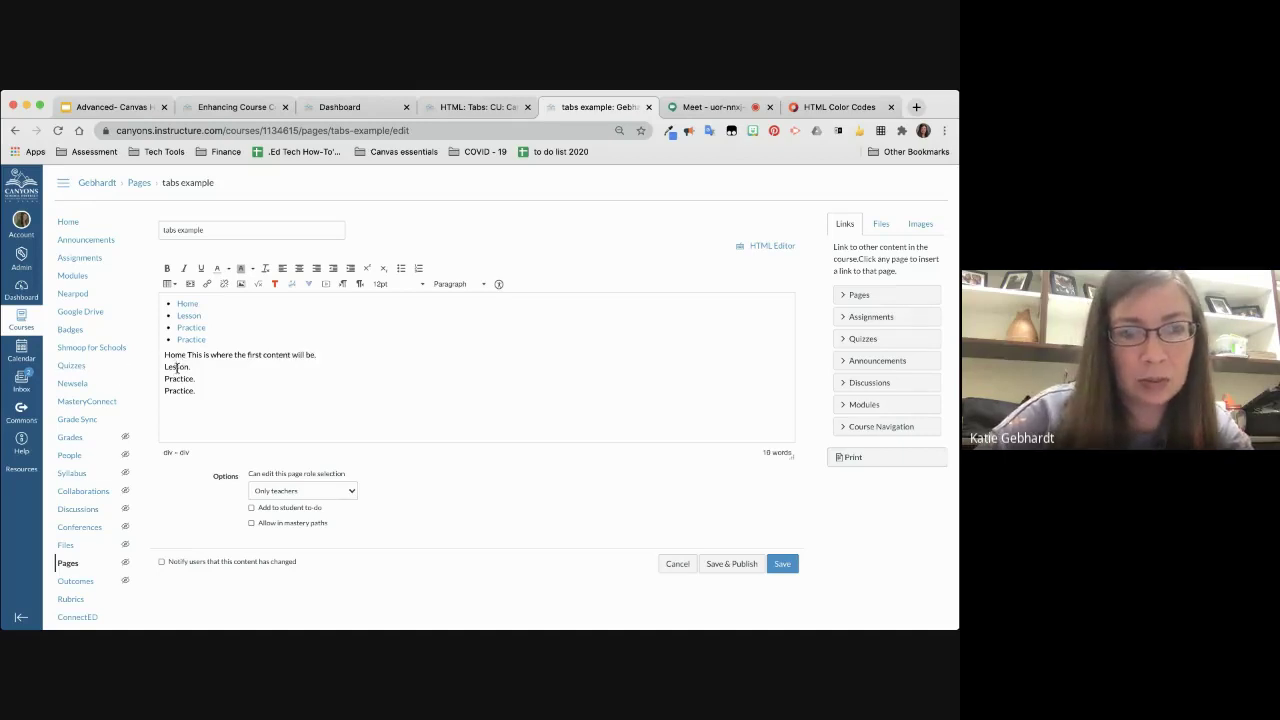
{"action": "left_click", "coordinate": [166, 367]}
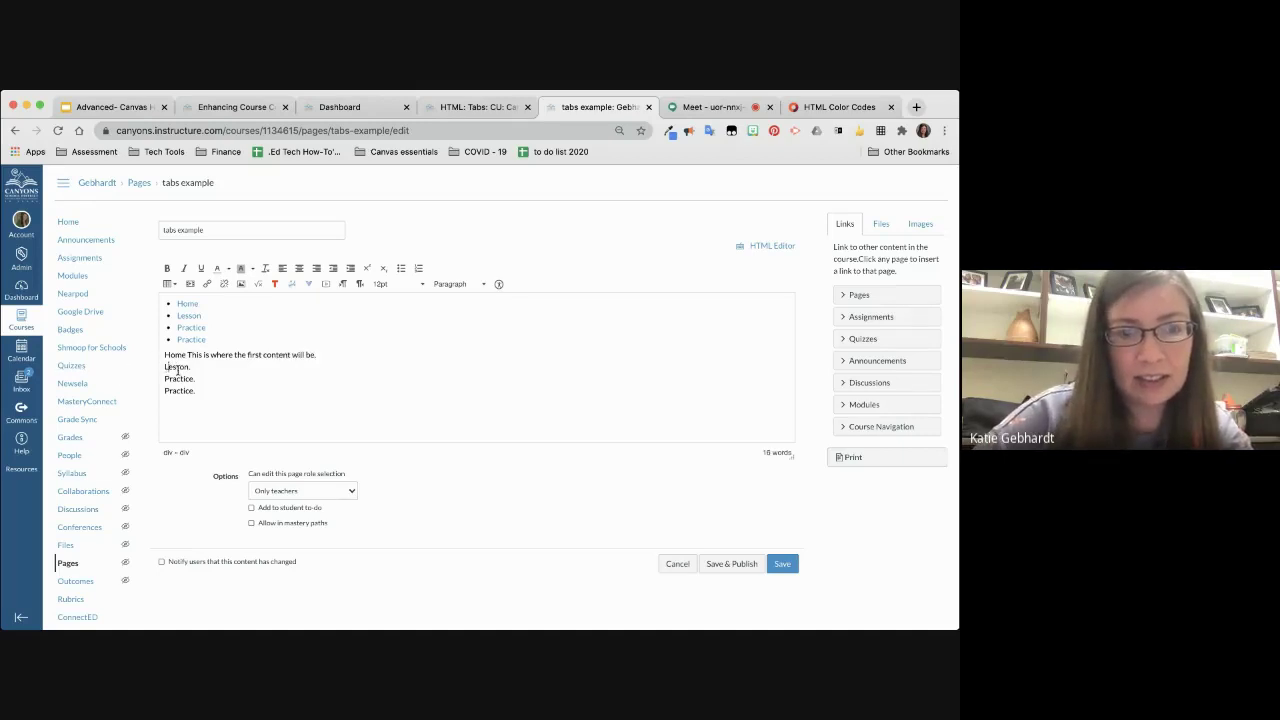
{"action": "type", "text": "2nd tab "}
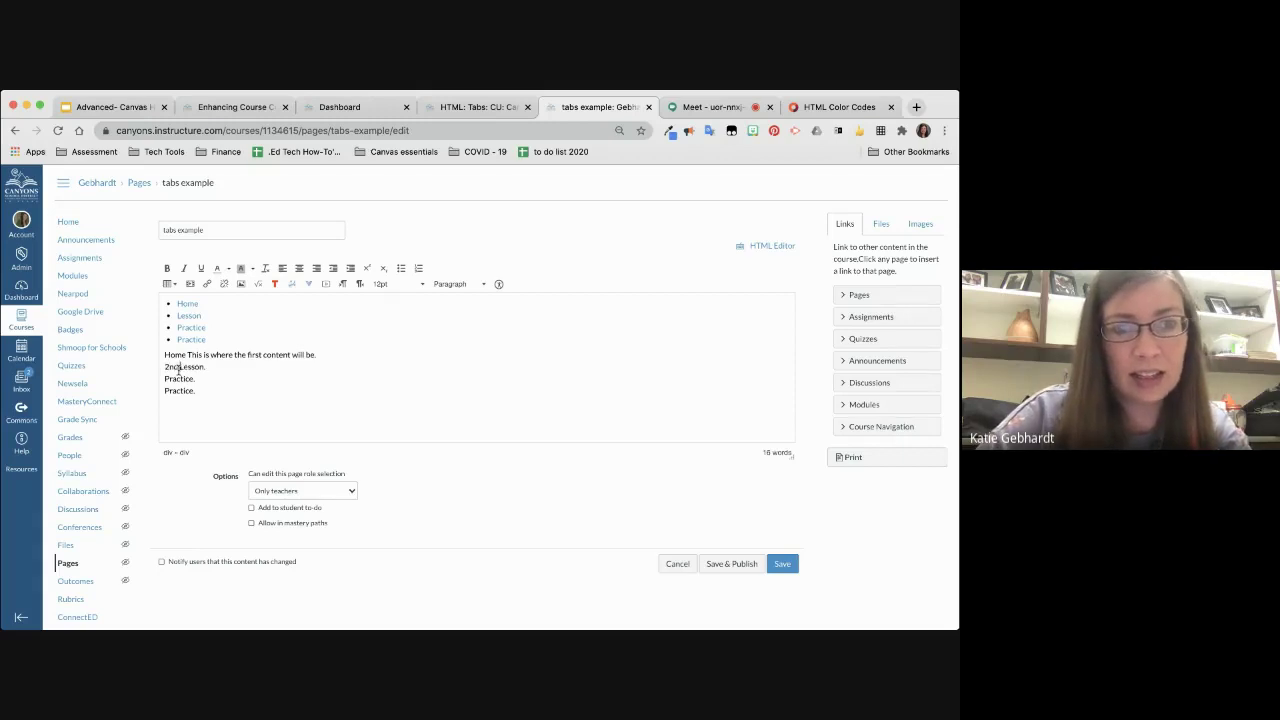
{"action": "type", "text": "content"}
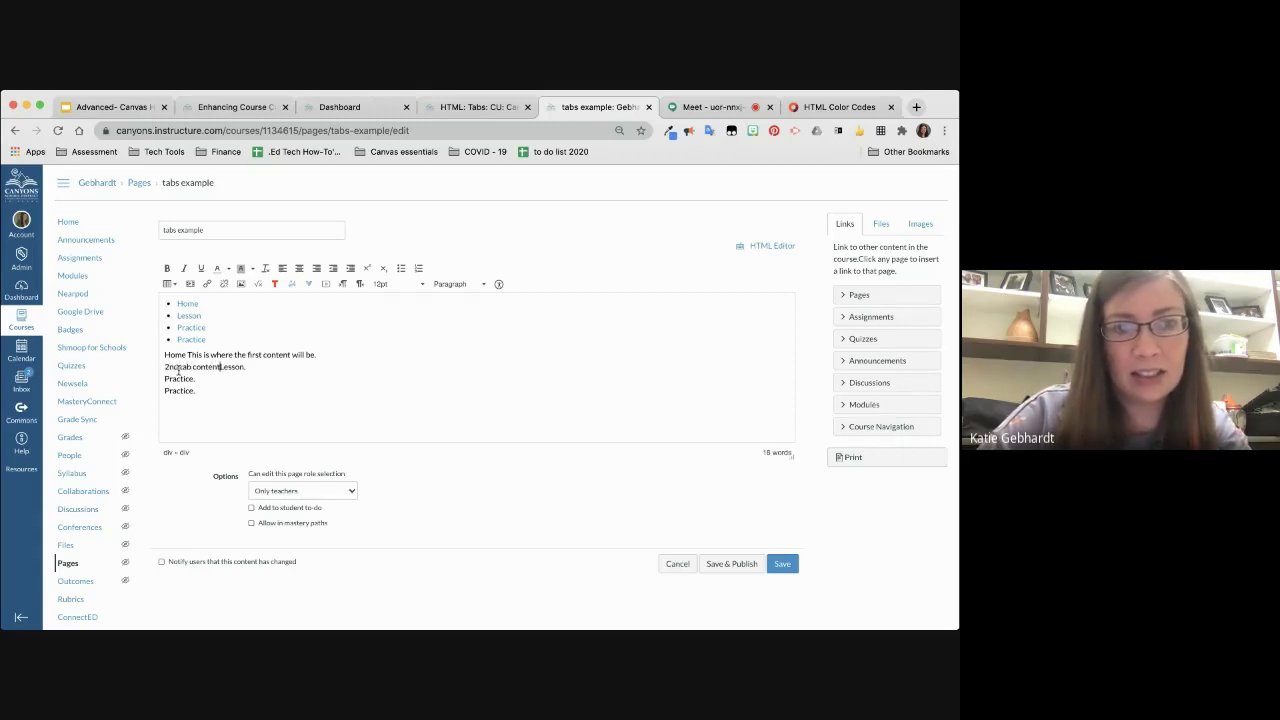
Step: Switch the tabs example page to HTML source view and select the Home tab's content text
{"action": "left_click", "coordinate": [768, 246]}
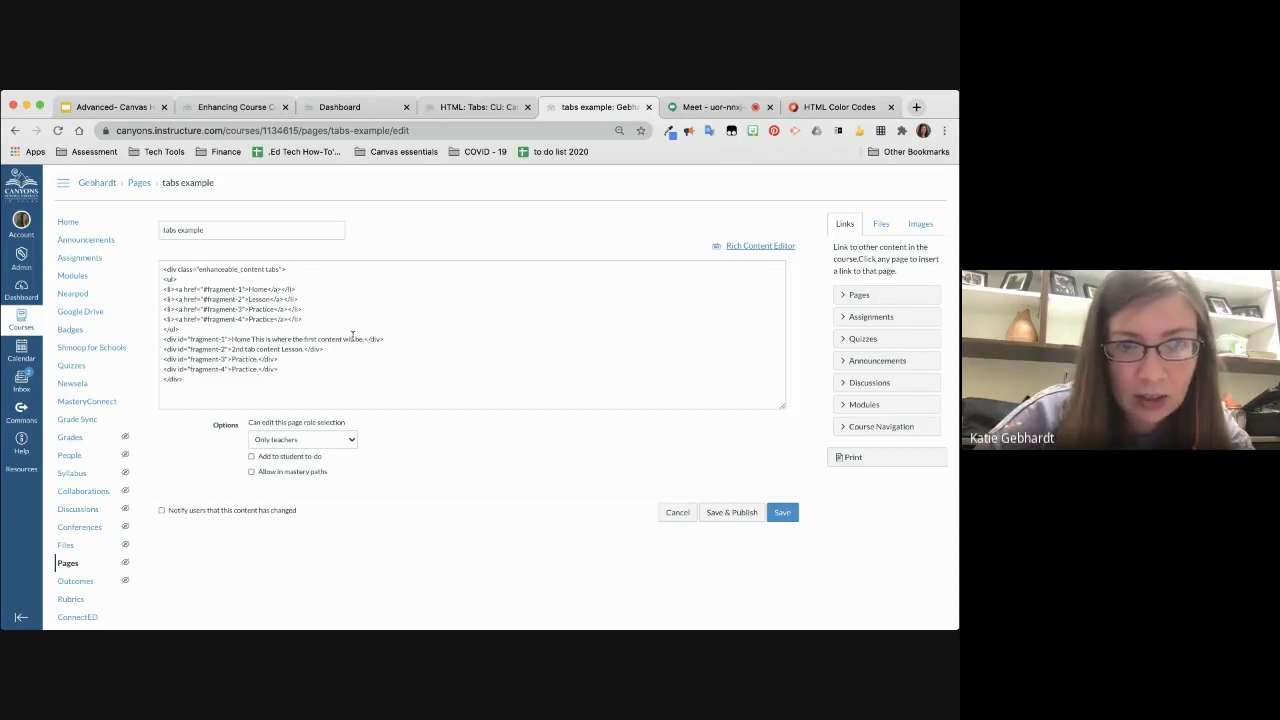
{"action": "left_click", "coordinate": [355, 339]}
{"action": "left_click_drag", "start_coordinate": [355, 339], "coordinate": [232, 339]}
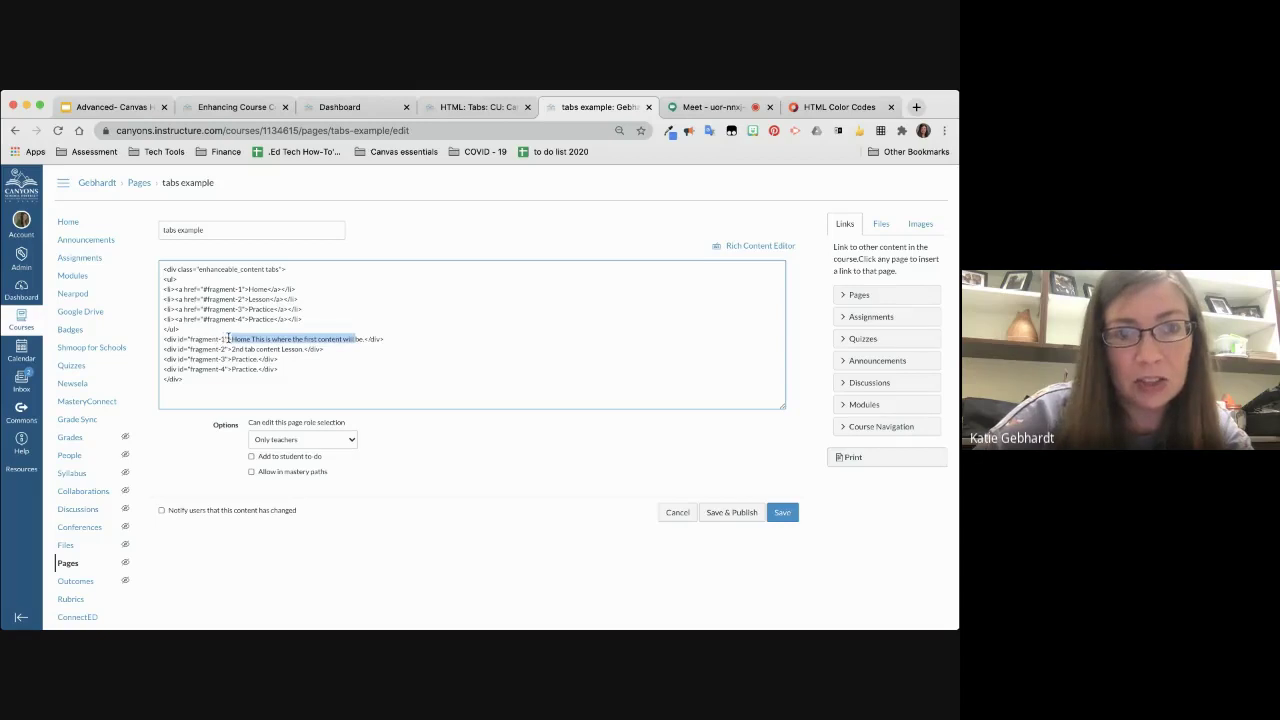
Step: Select the Lesson line, then copy the How to Use Tabs steps from the HTML: Tabs page
{"action": "left_click", "coordinate": [298, 350]}
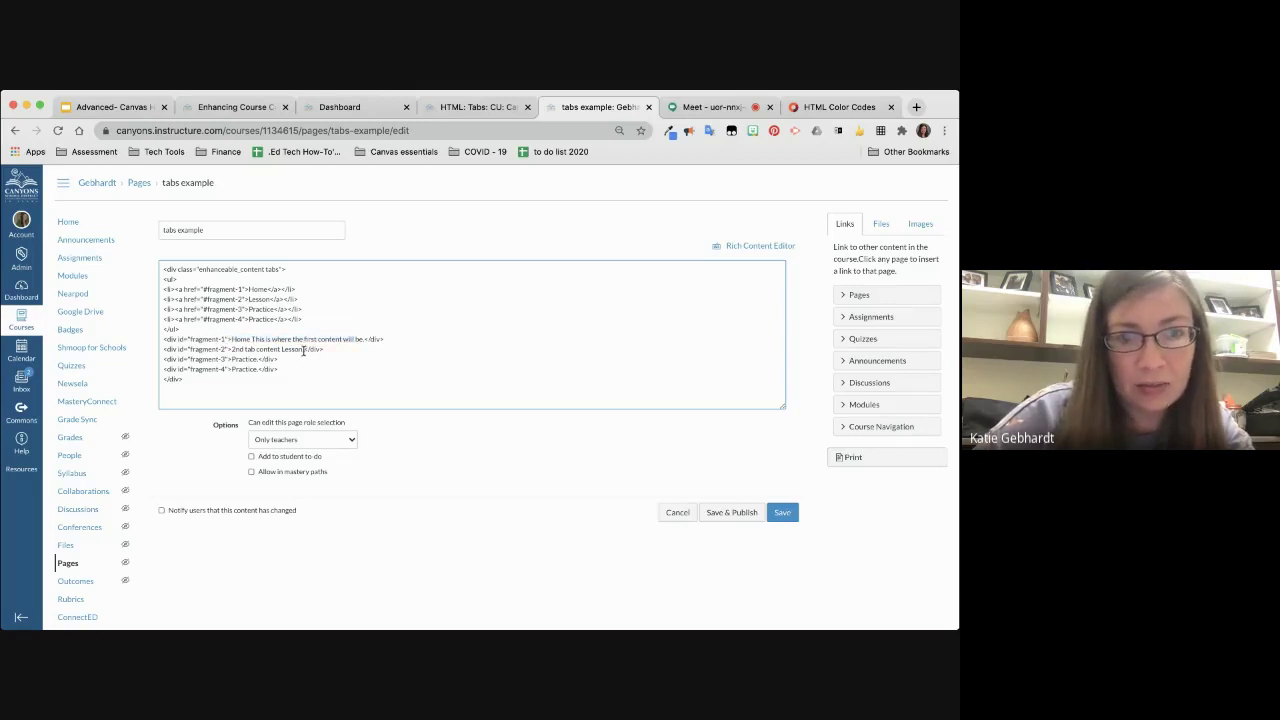
{"action": "left_click_drag", "start_coordinate": [302, 350], "coordinate": [232, 350]}
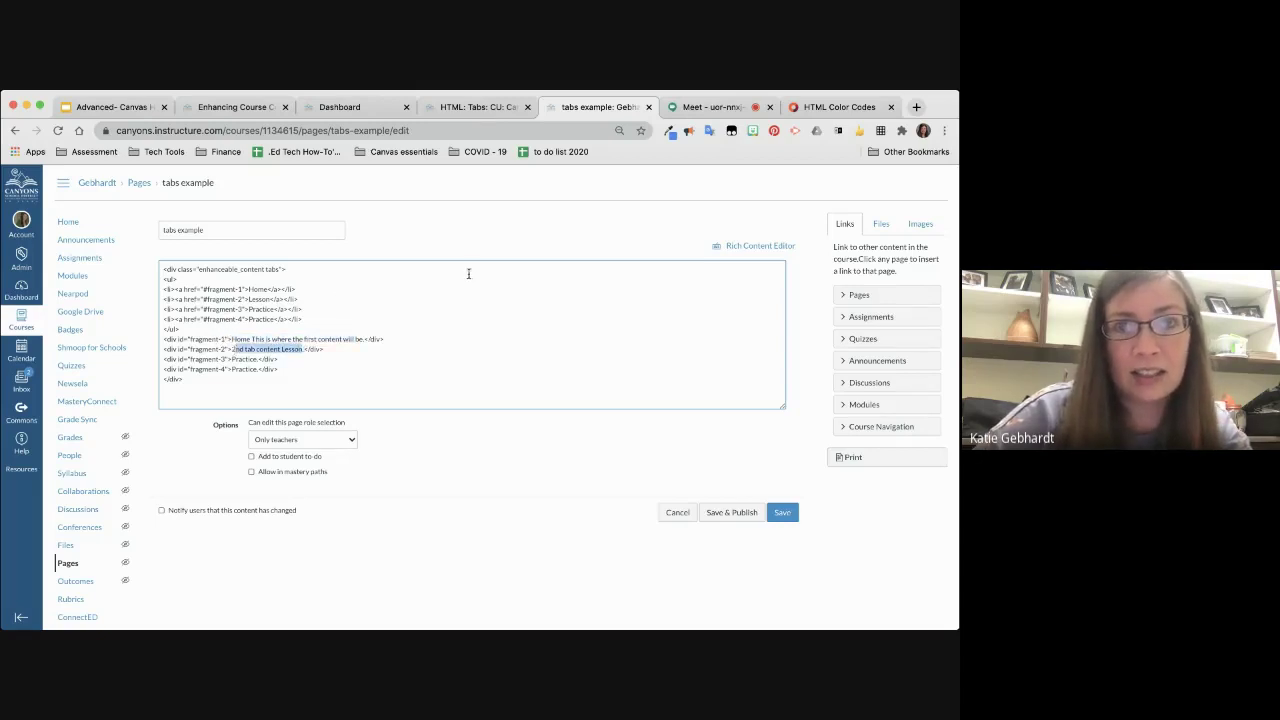
{"action": "left_click", "coordinate": [466, 107]}
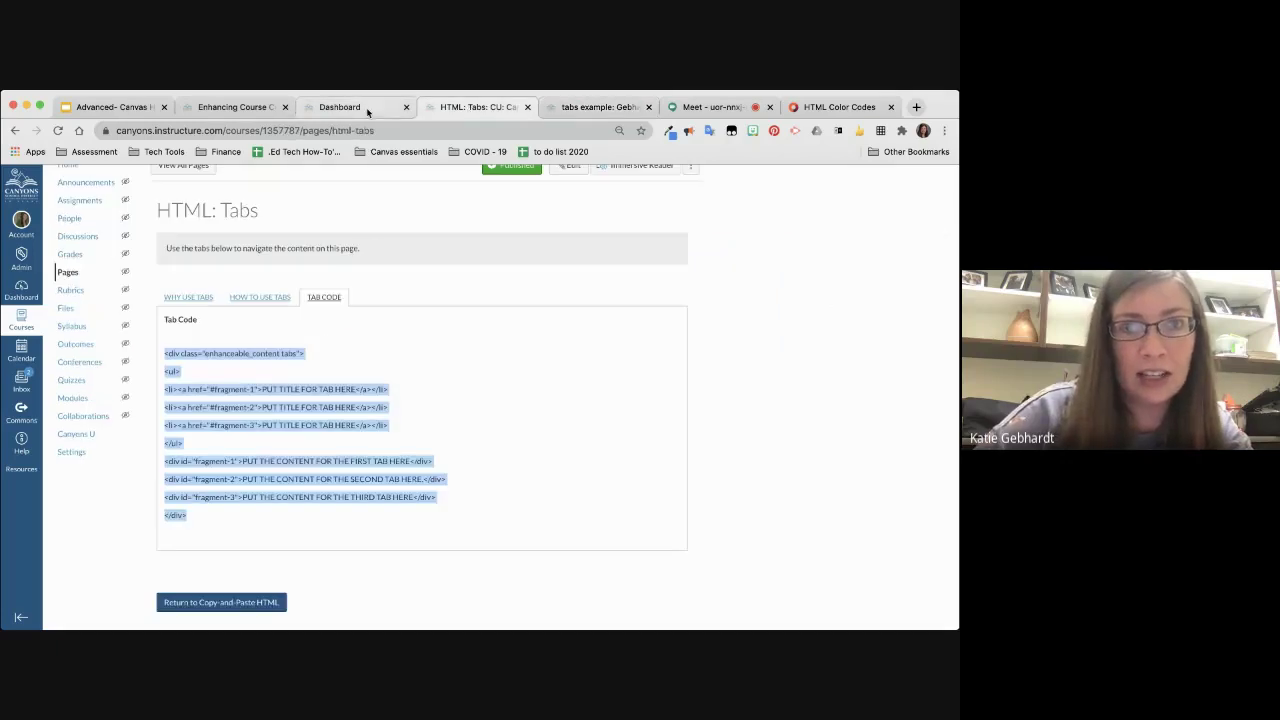
{"action": "left_click", "coordinate": [260, 300]}
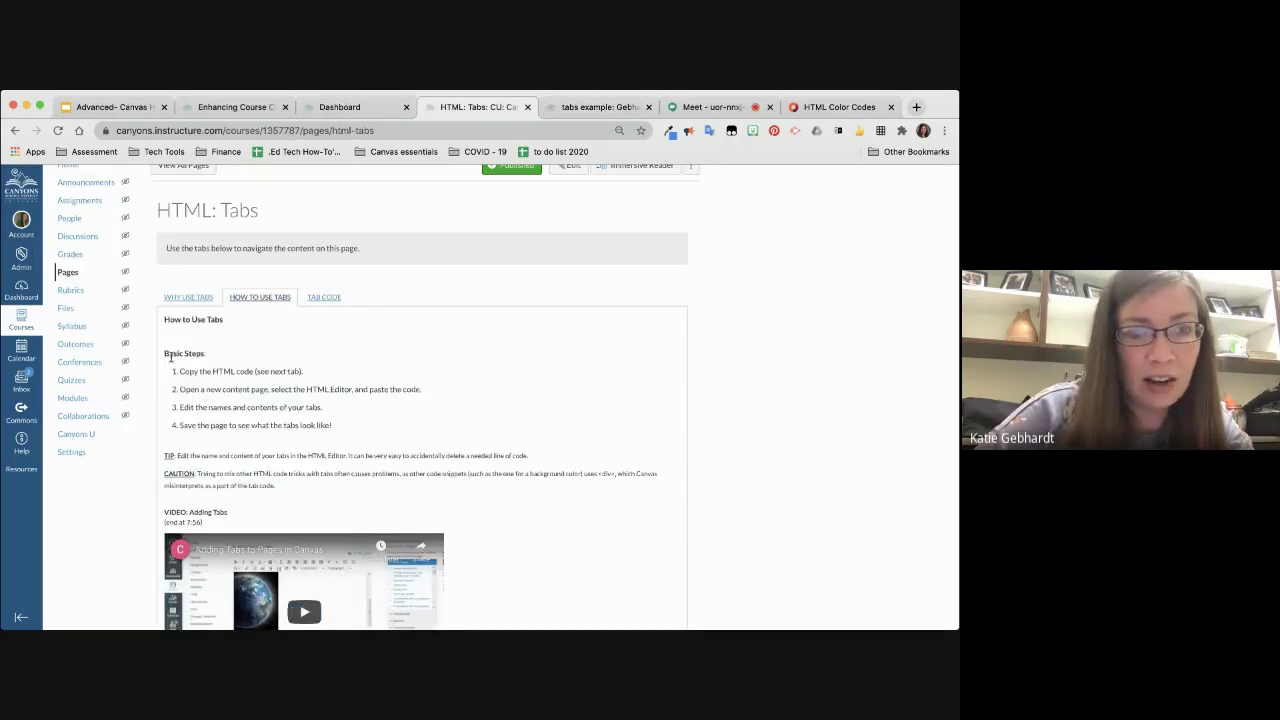
{"action": "left_click_drag", "start_coordinate": [163, 353], "coordinate": [239, 512]}
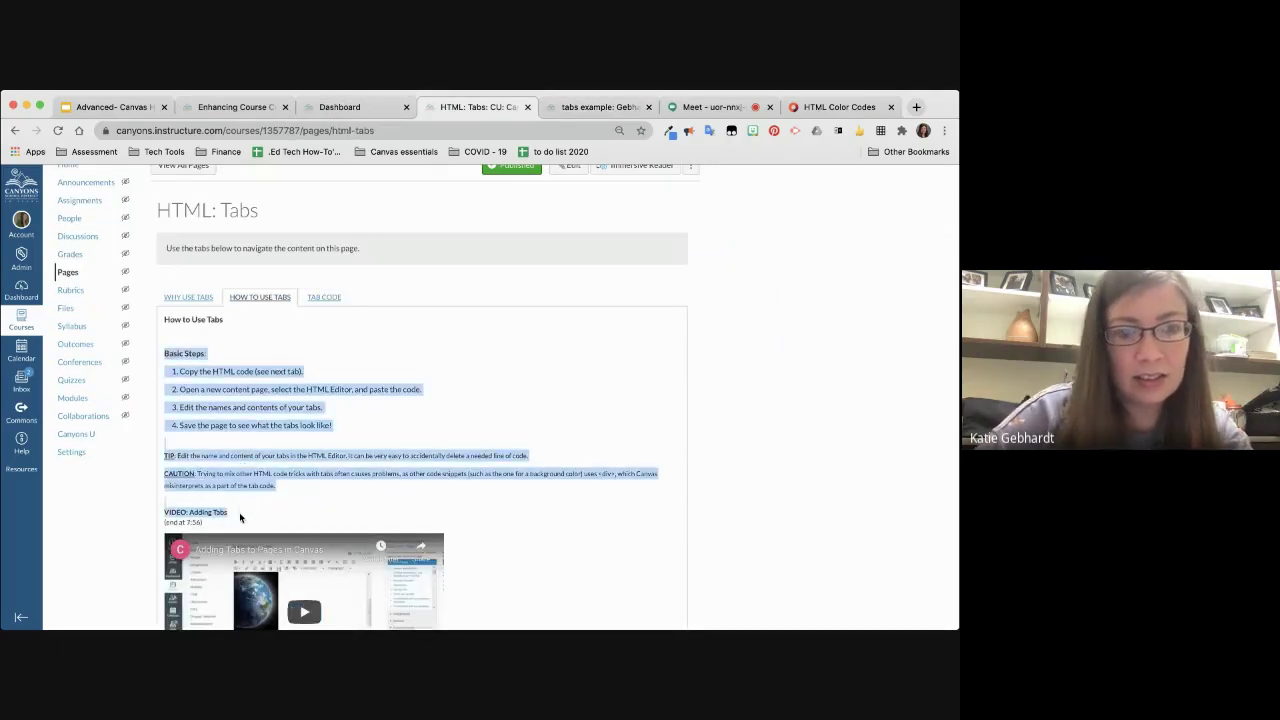
Step: Paste the copied instructions into the fourth tab's Practice line in fragment-4
{"action": "left_click", "coordinate": [590, 107]}
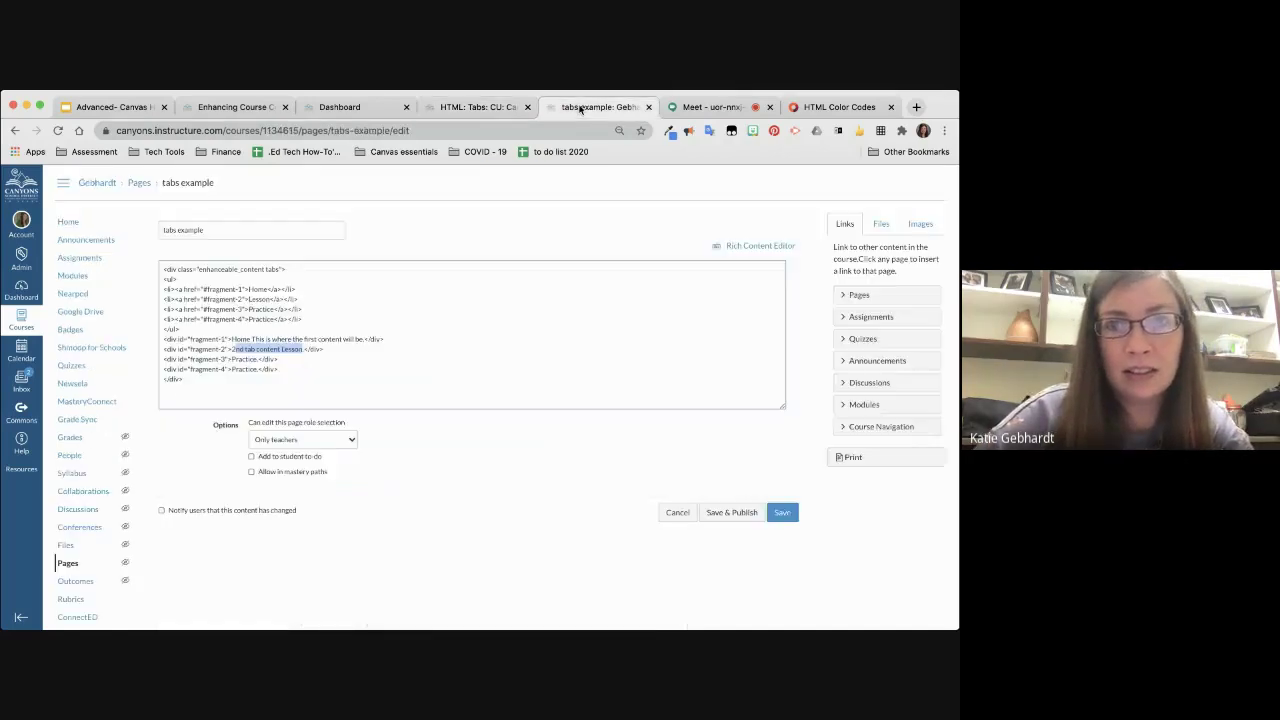
{"action": "left_click", "coordinate": [253, 369]}
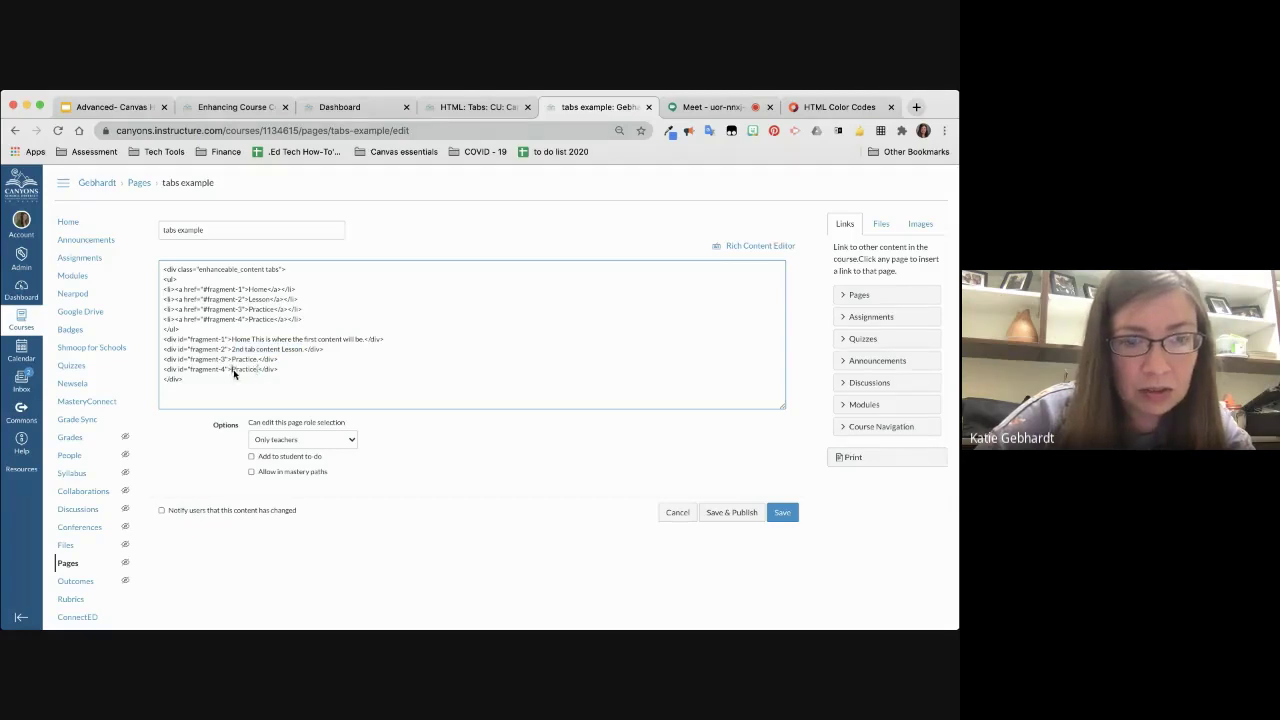
{"action": "left_click", "coordinate": [234, 373]}
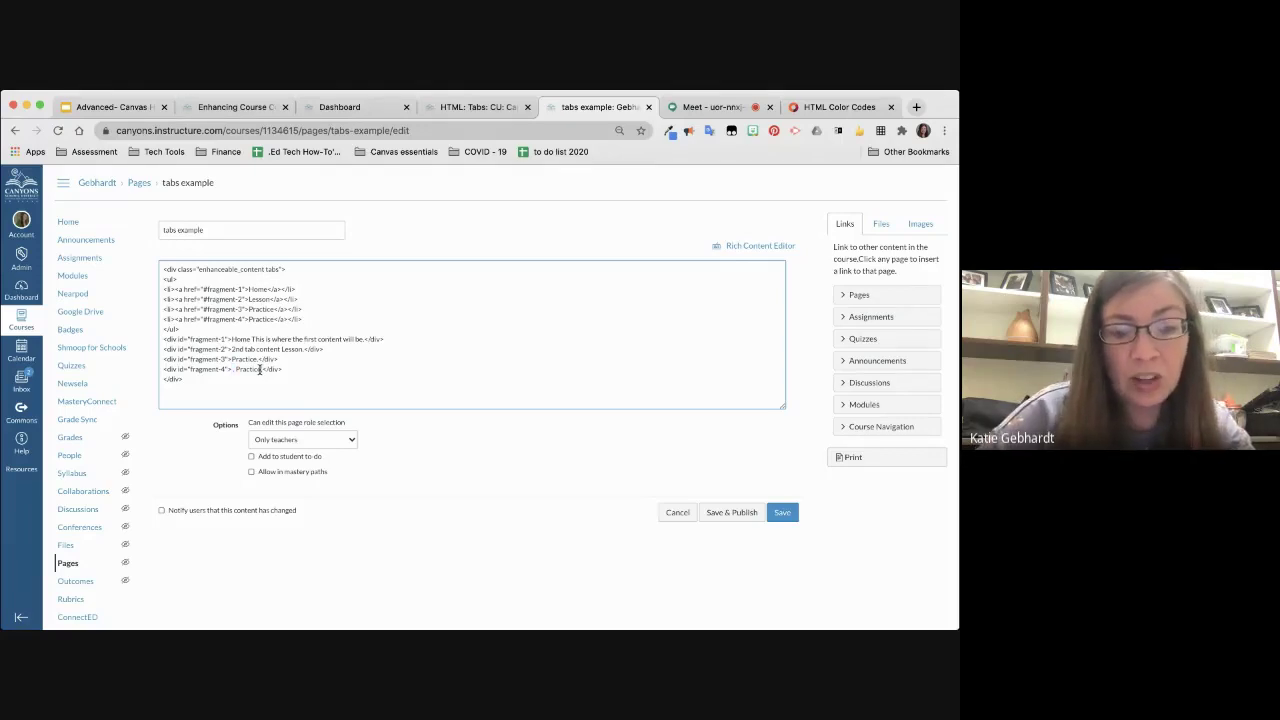
{"action": "key", "text": "super+v"}
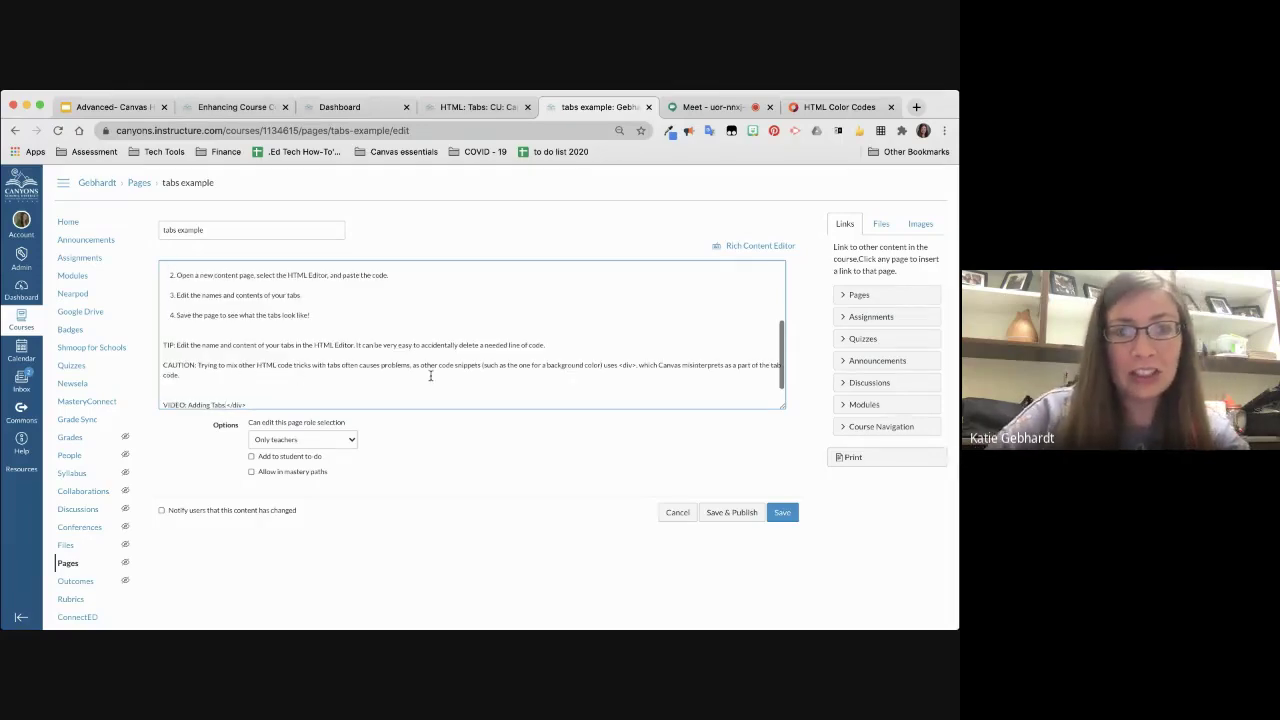
Step: Save the tabs example page, then view the fourth, Practice, Lesson and Home tabs in turn
{"action": "left_click", "coordinate": [757, 246]}
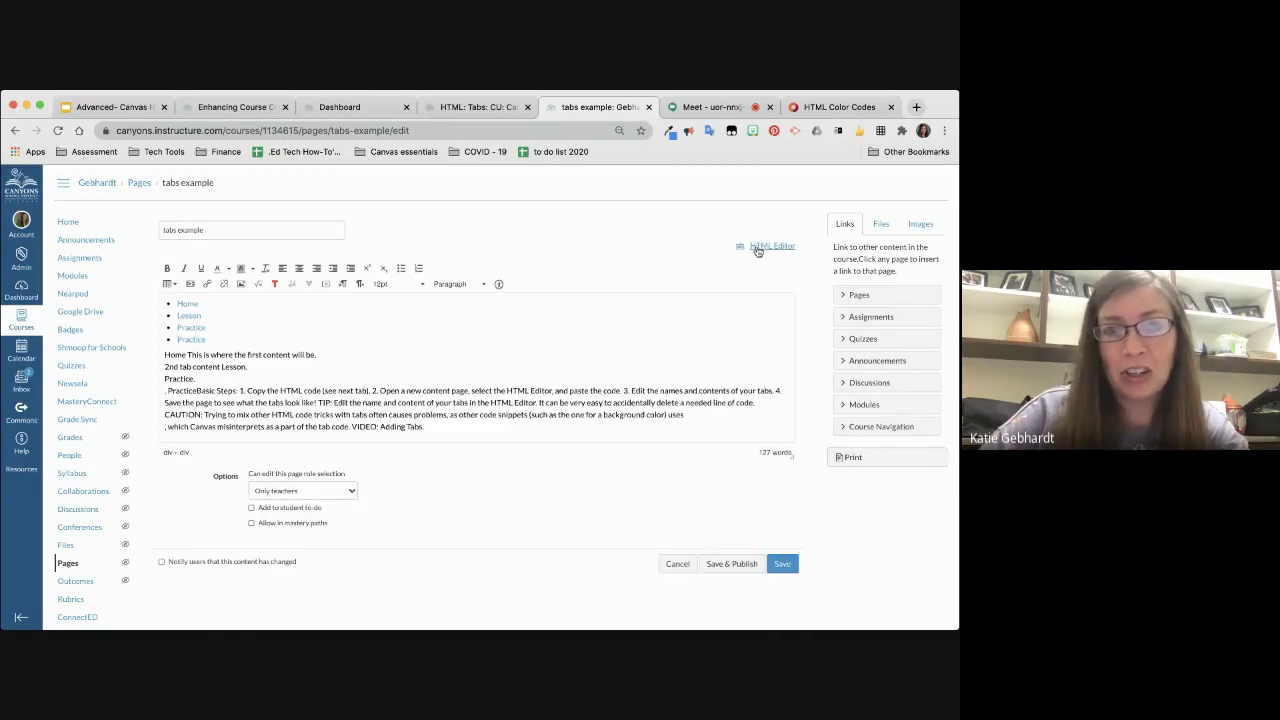
{"action": "left_click", "coordinate": [789, 567]}
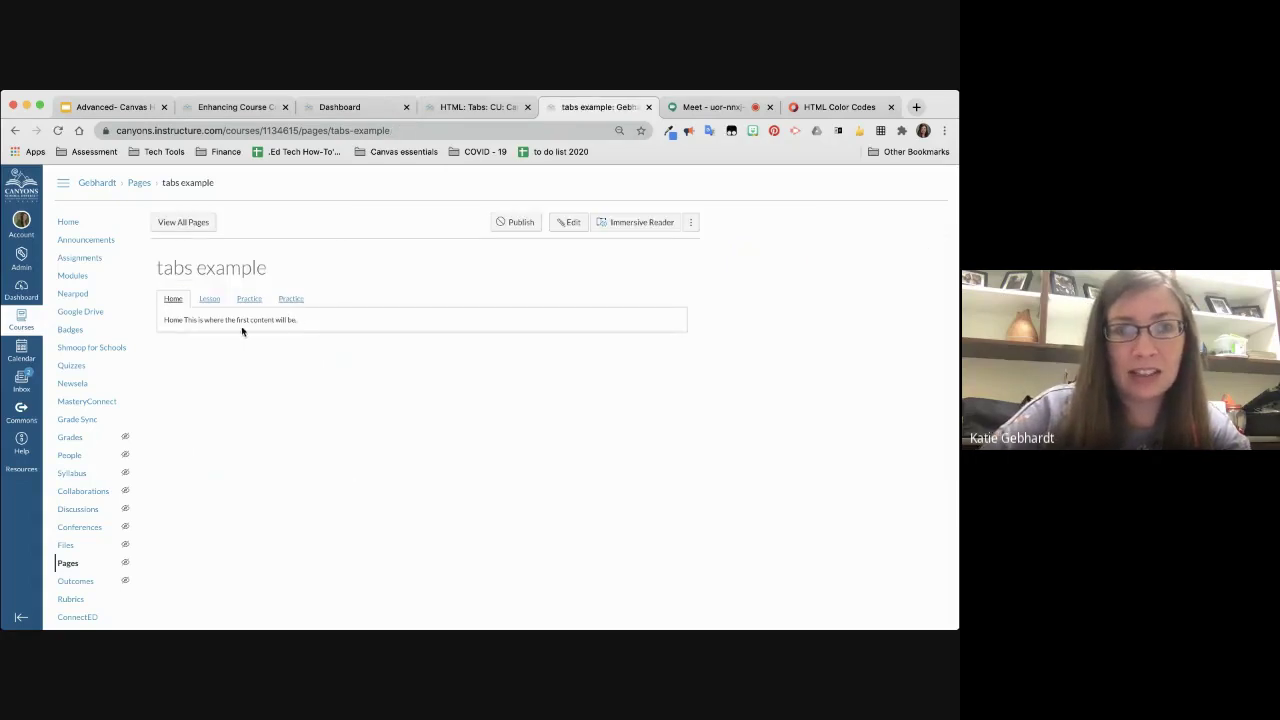
{"action": "left_click", "coordinate": [282, 301]}
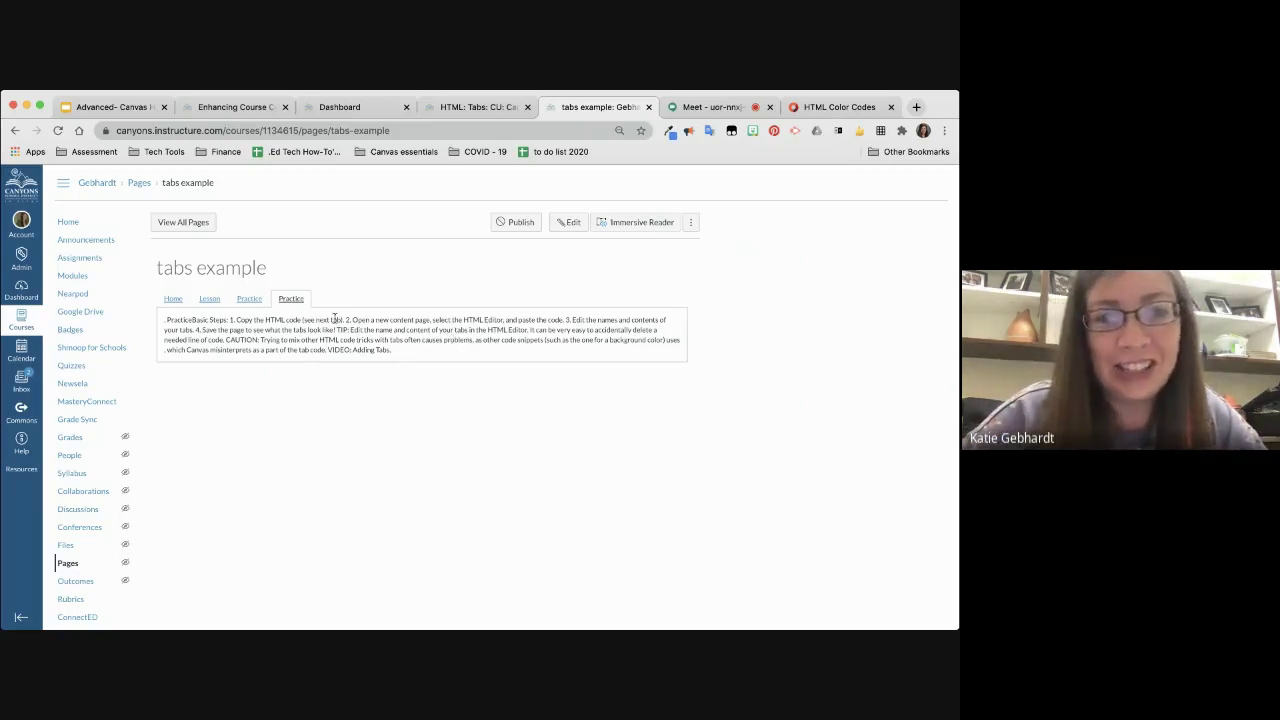
{"action": "left_click", "coordinate": [248, 300]}
{"action": "left_click", "coordinate": [209, 302]}
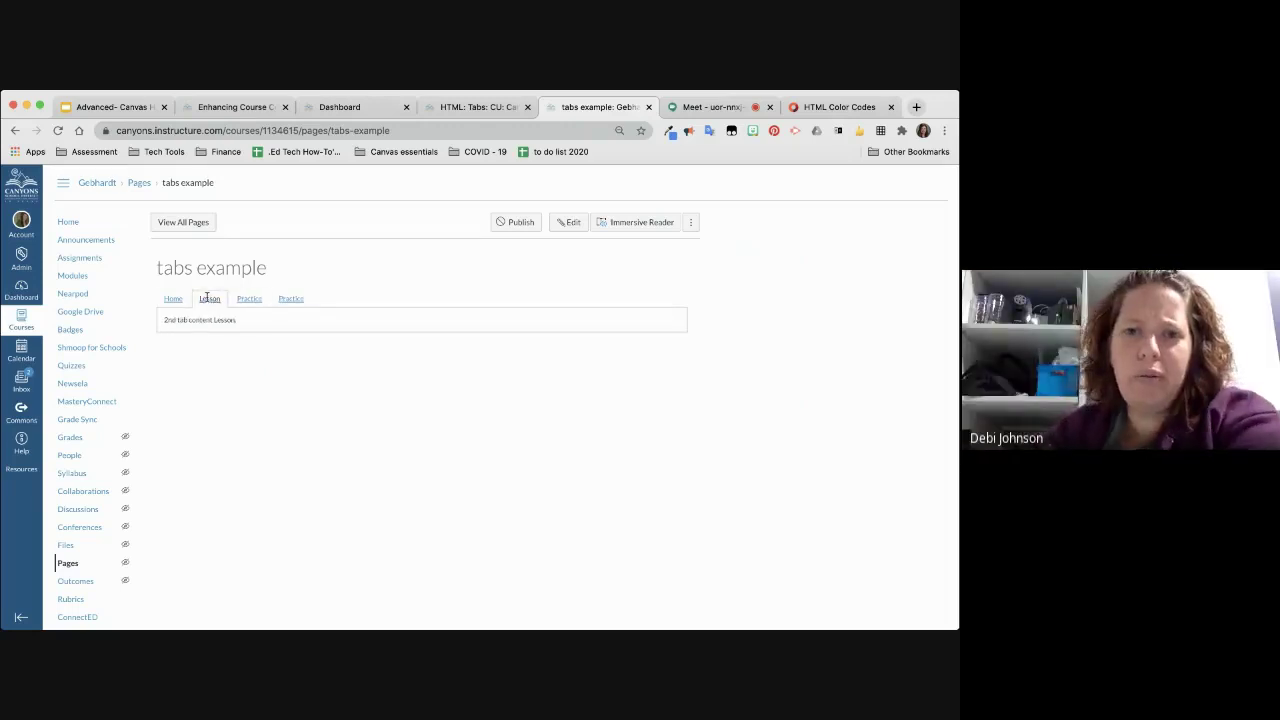
{"action": "left_click", "coordinate": [176, 298]}
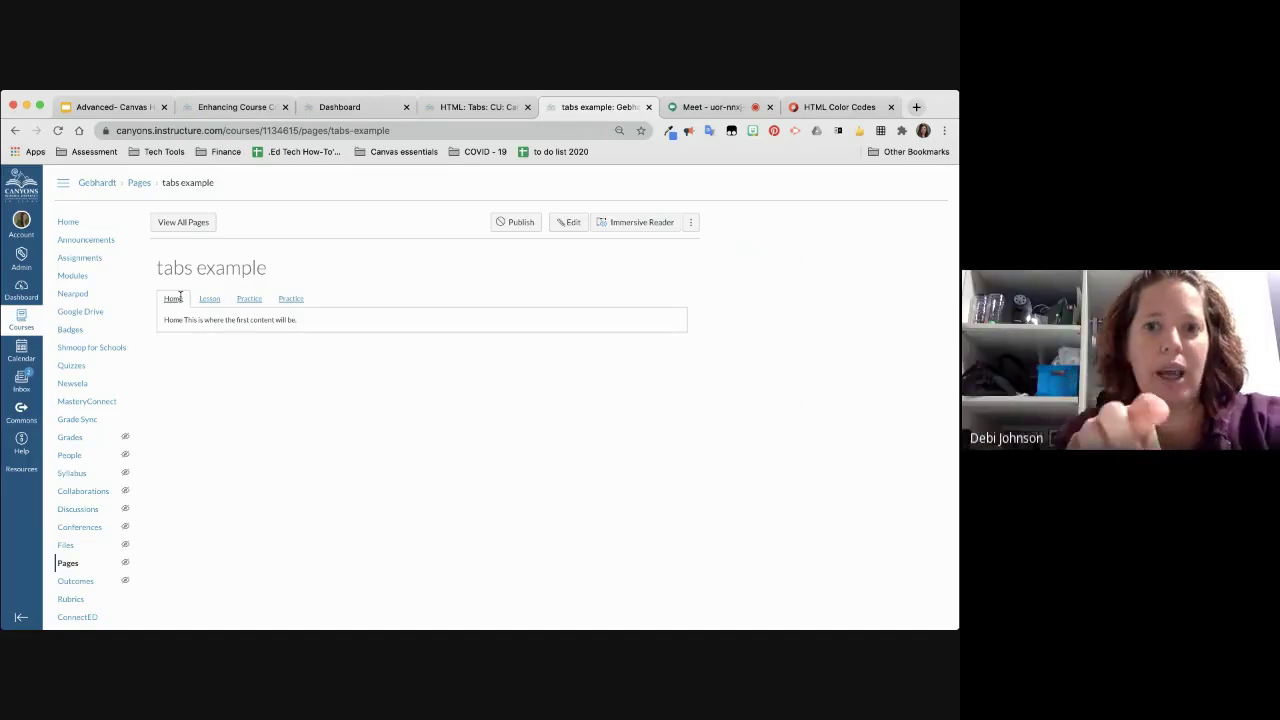
Step: On the HTML: Tabs page, view the Why Use Tabs and Tab Code panels
{"action": "left_click", "coordinate": [466, 109]}
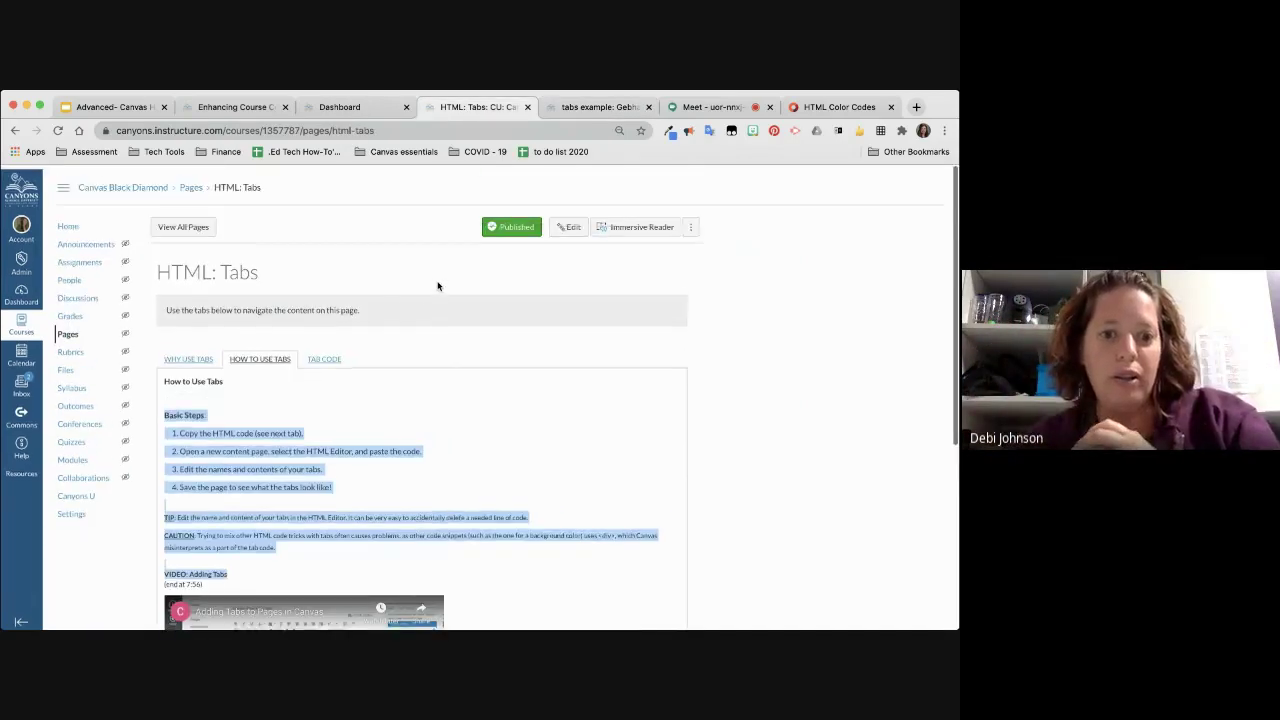
{"action": "left_click", "coordinate": [186, 357]}
{"action": "left_click", "coordinate": [328, 354]}
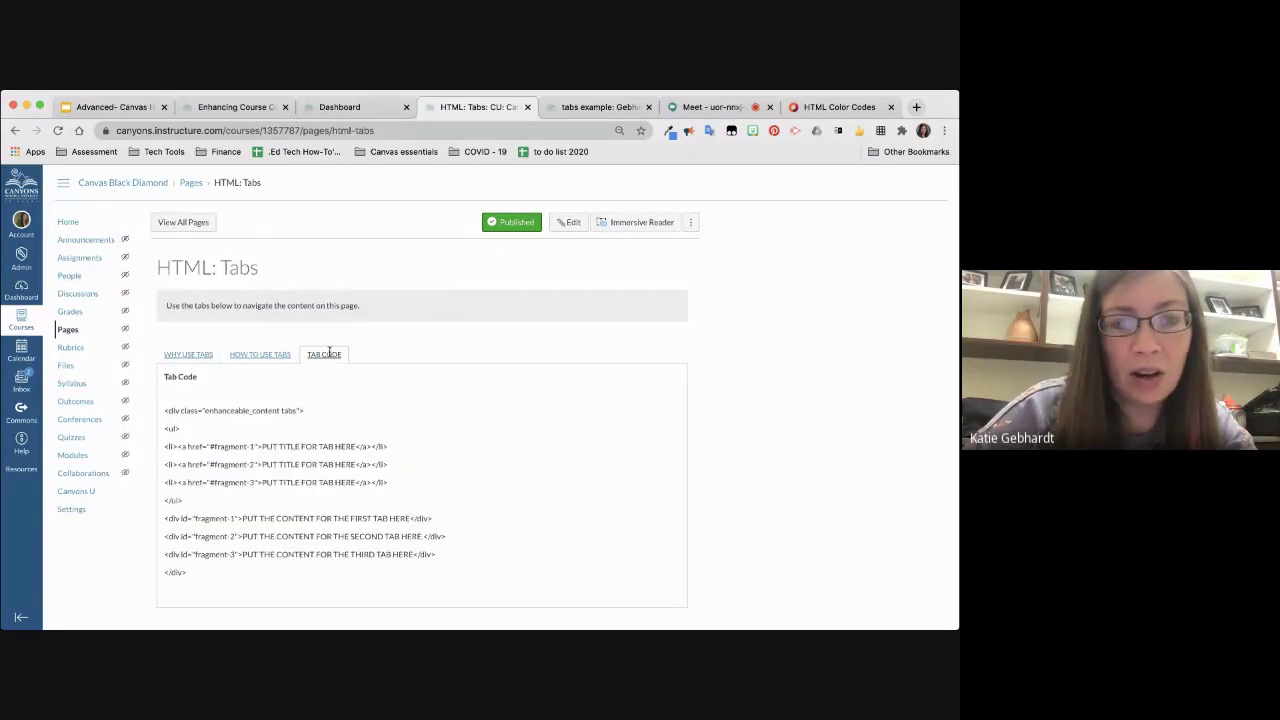
{"action": "scroll", "coordinate": [329, 352], "scroll_direction": "down", "scroll_amount": 2}
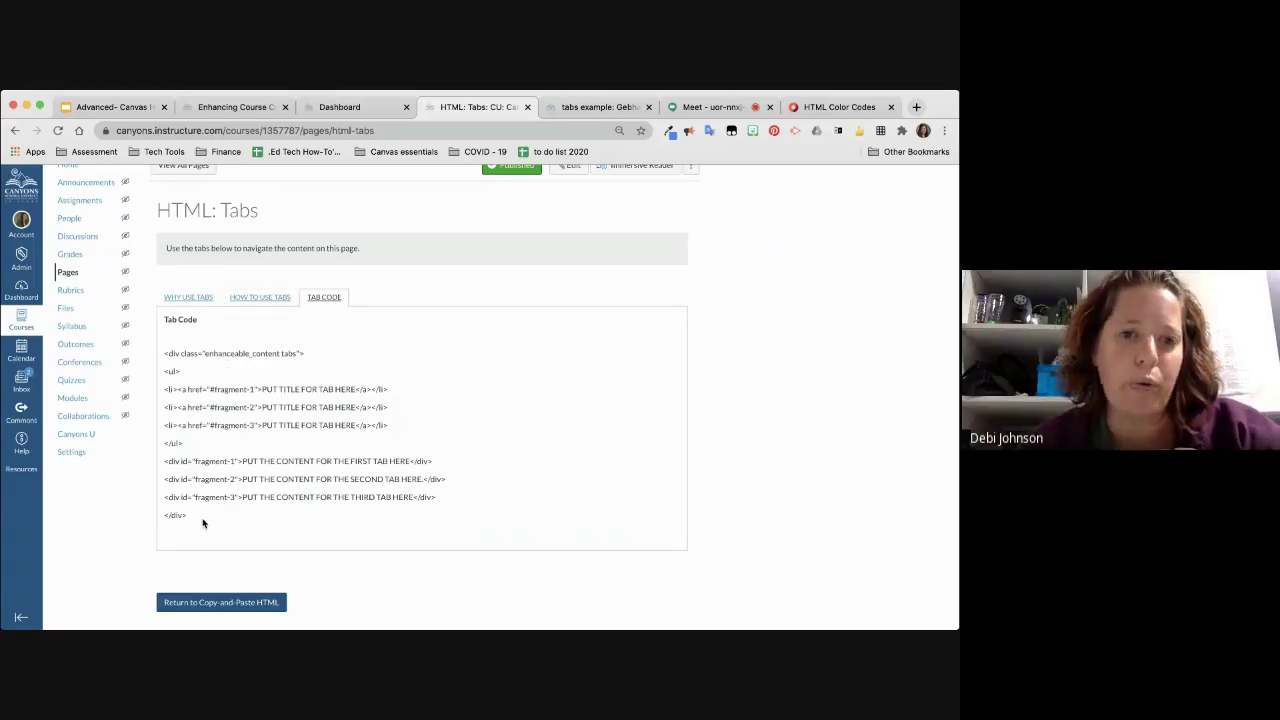
{"action": "scroll", "coordinate": [391, 422], "scroll_direction": "up", "scroll_amount": 2}
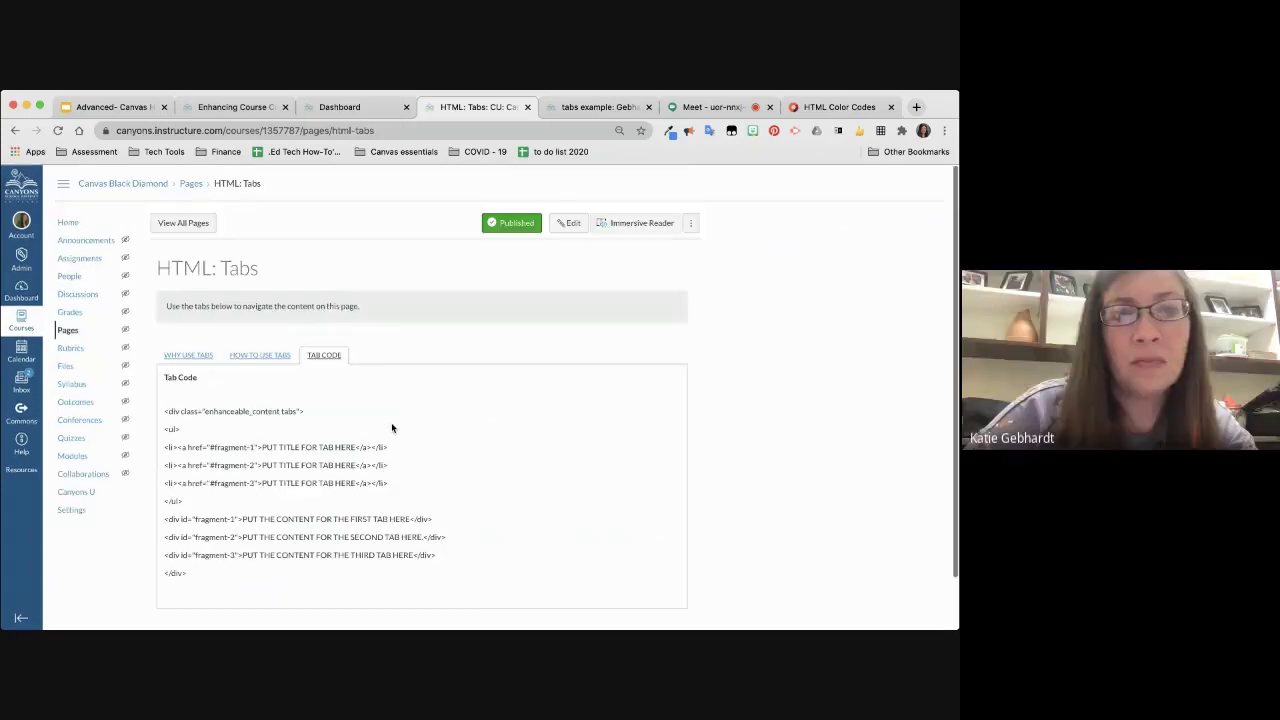
Step: Open the HTML: Tabs page in the editor and scroll through its tab template source
{"action": "left_click", "coordinate": [568, 223]}
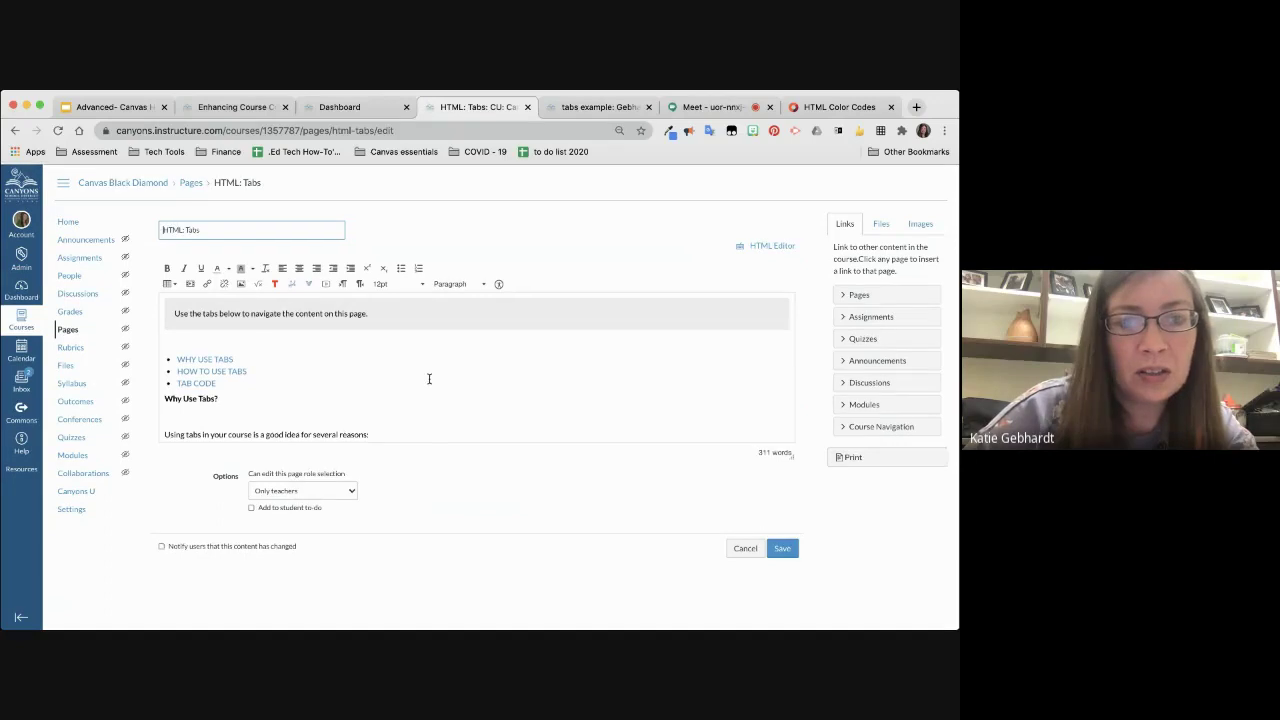
{"action": "scroll", "coordinate": [429, 378], "scroll_direction": "down", "scroll_amount": 1}
{"action": "scroll", "coordinate": [429, 377], "scroll_direction": "up", "scroll_amount": 1}
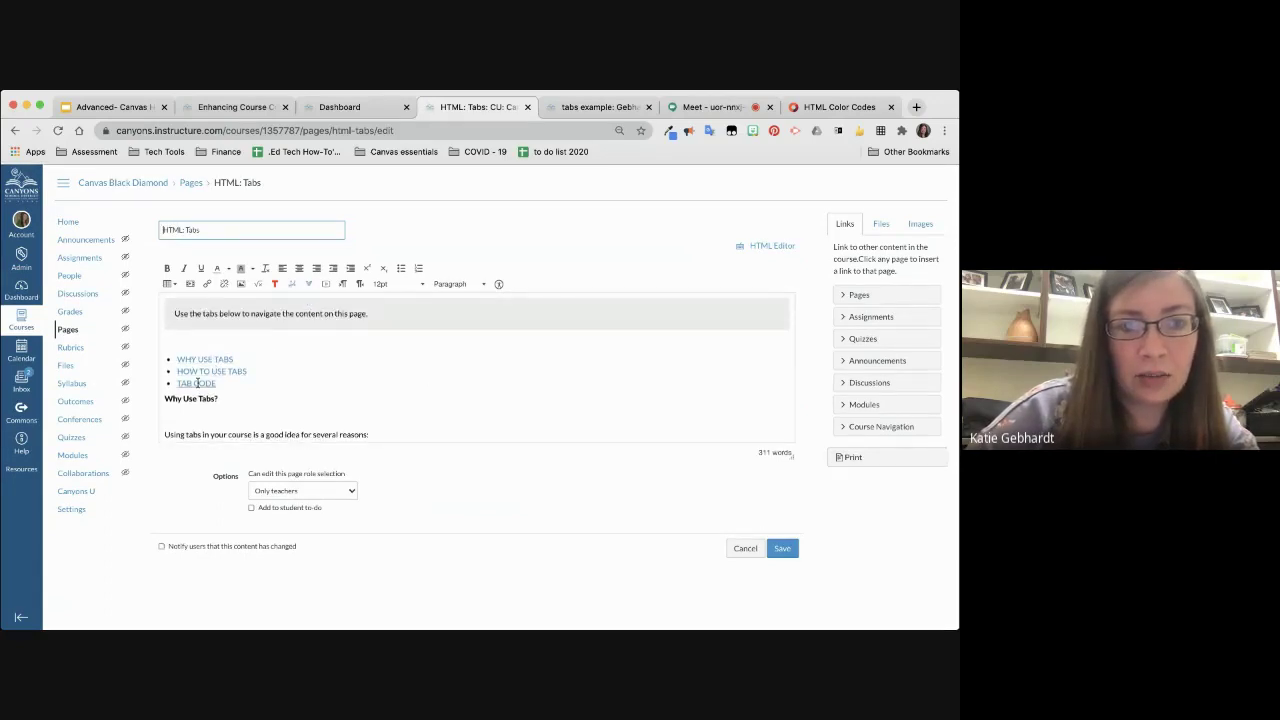
{"action": "scroll", "coordinate": [416, 370], "scroll_direction": "down", "scroll_amount": 10}
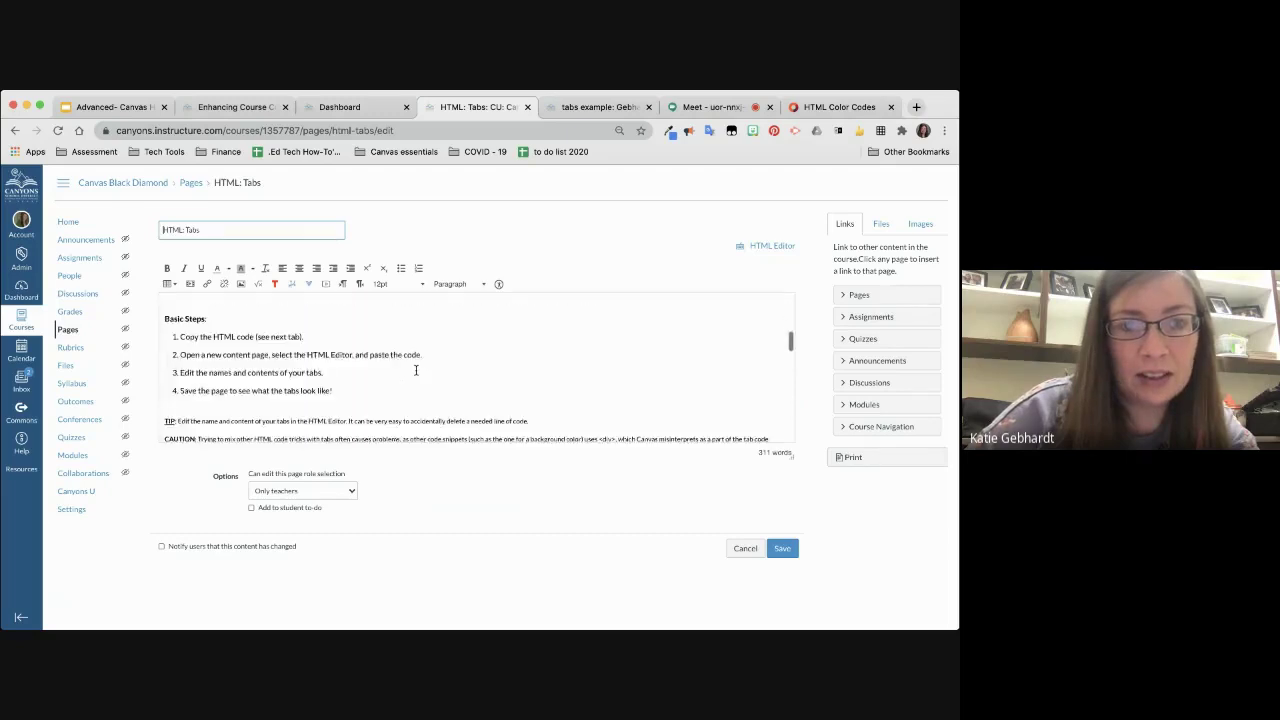
{"action": "scroll", "coordinate": [415, 368], "scroll_direction": "down", "scroll_amount": 4}
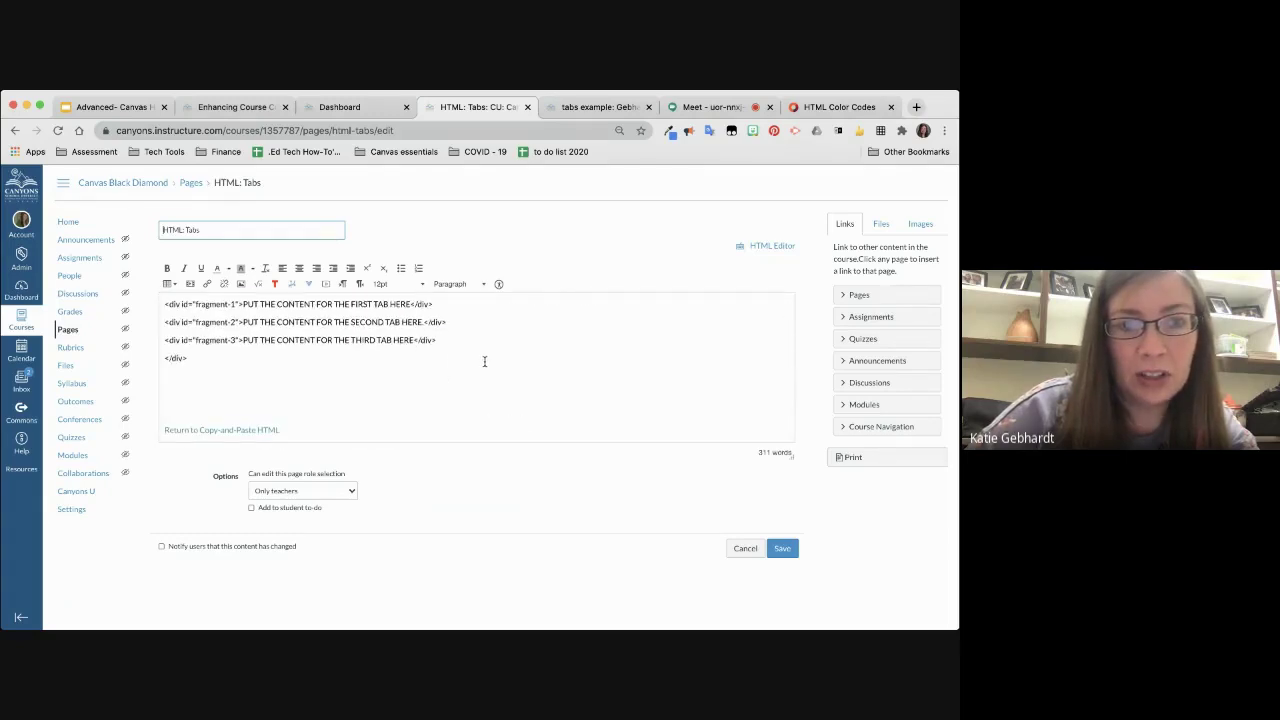
{"action": "scroll", "coordinate": [485, 362], "scroll_direction": "up", "scroll_amount": 3}
{"action": "scroll", "coordinate": [484, 361], "scroll_direction": "up", "scroll_amount": 3}
{"action": "left_click", "coordinate": [770, 245]}
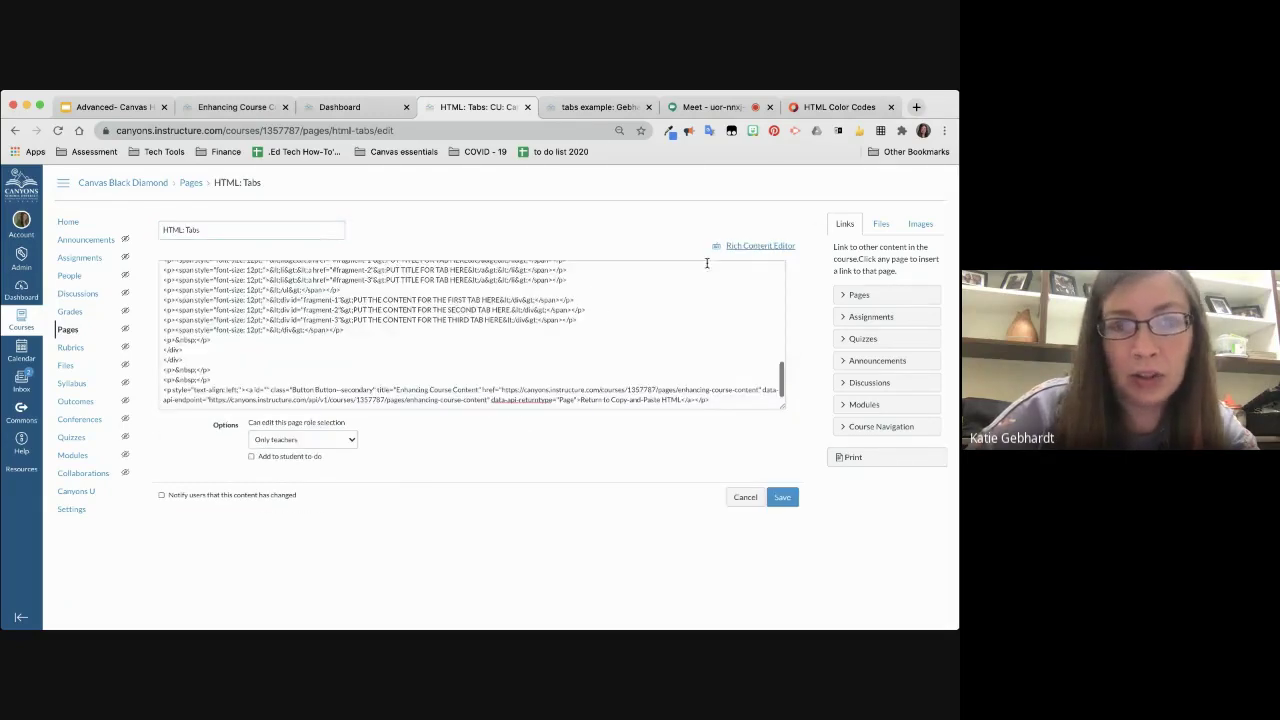
{"action": "scroll", "coordinate": [603, 314], "scroll_direction": "down", "scroll_amount": 5}
{"action": "scroll", "coordinate": [603, 314], "scroll_direction": "up", "scroll_amount": 10}
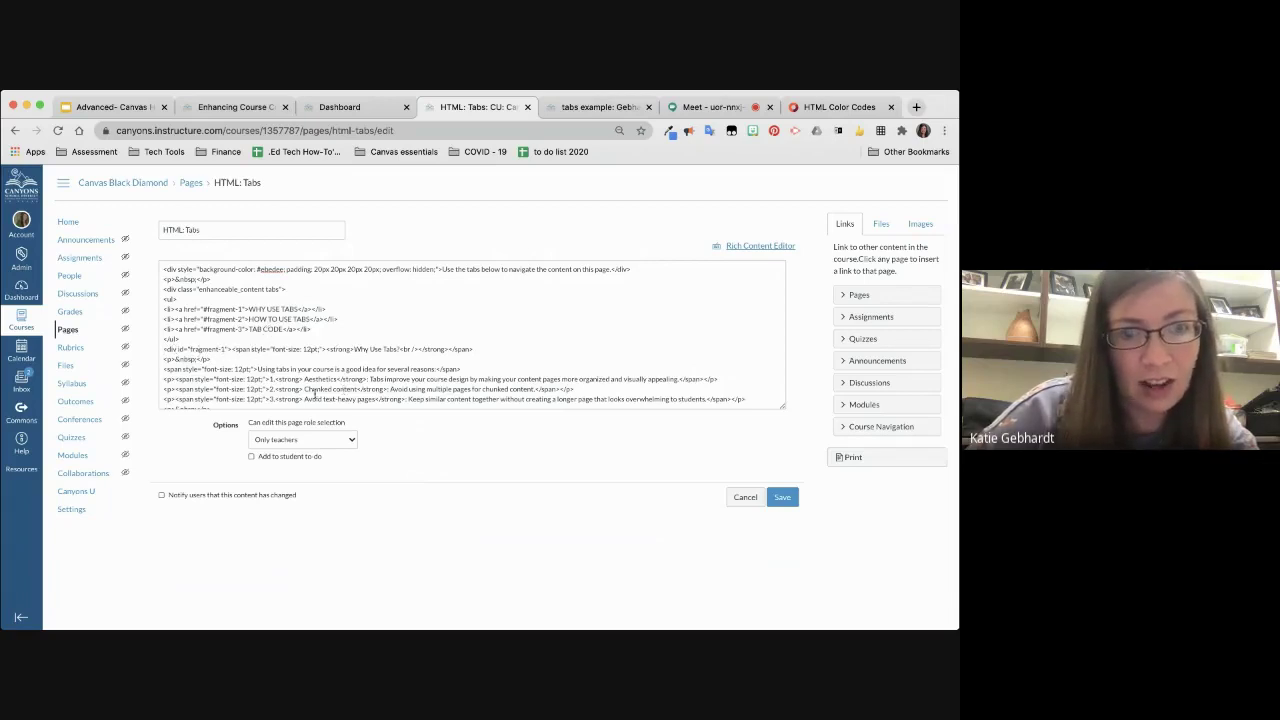
{"action": "scroll", "coordinate": [343, 370], "scroll_direction": "down", "scroll_amount": 5}
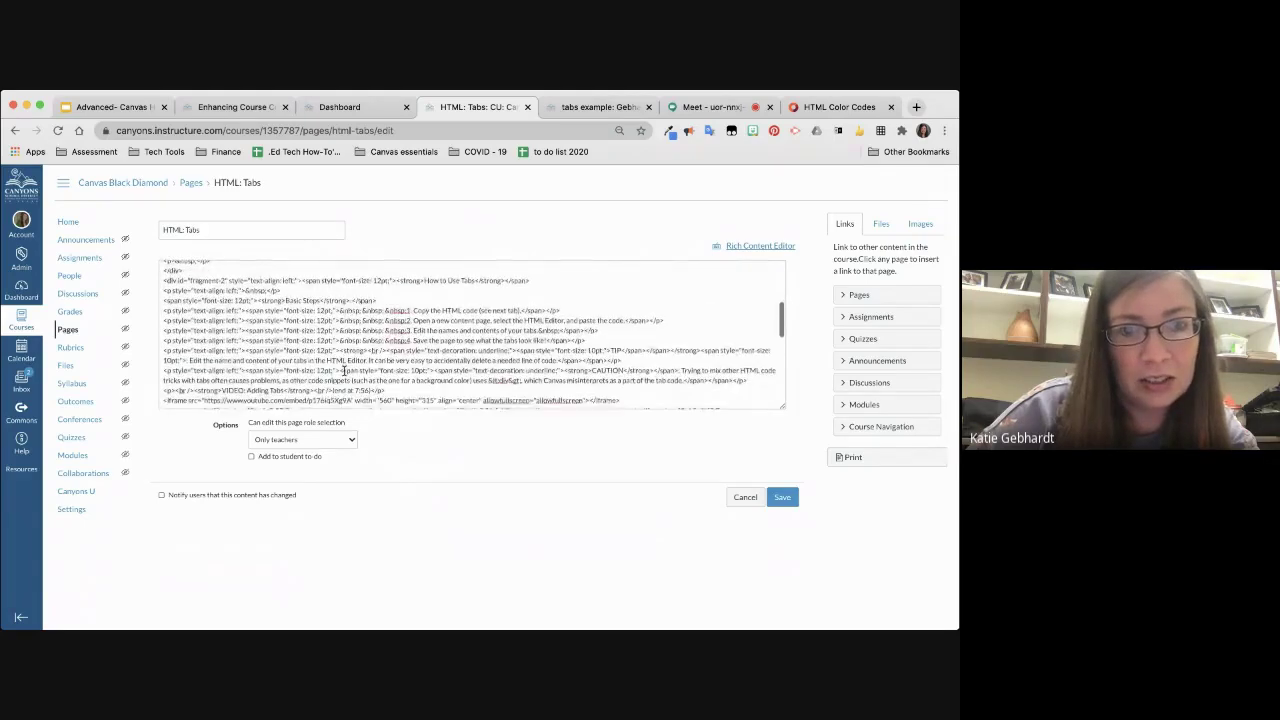
{"action": "scroll", "coordinate": [343, 370], "scroll_direction": "down", "scroll_amount": 5}
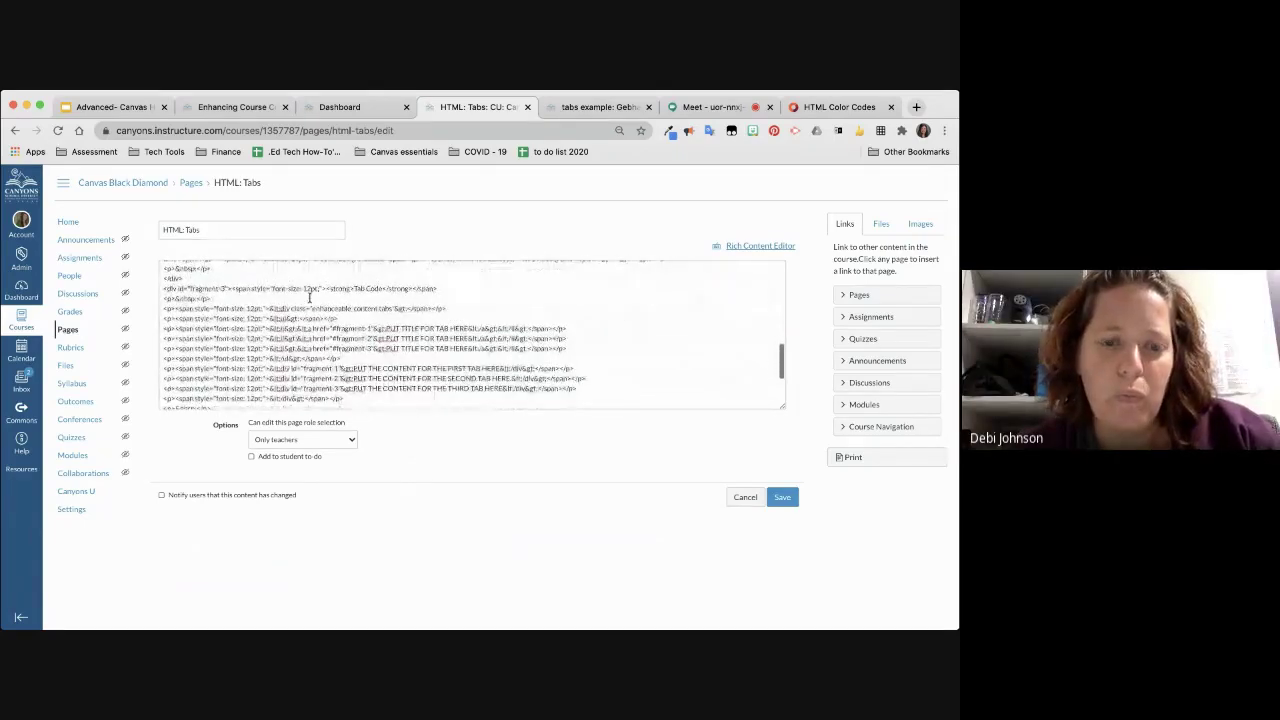
{"action": "scroll", "coordinate": [309, 297], "scroll_direction": "up", "scroll_amount": 5}
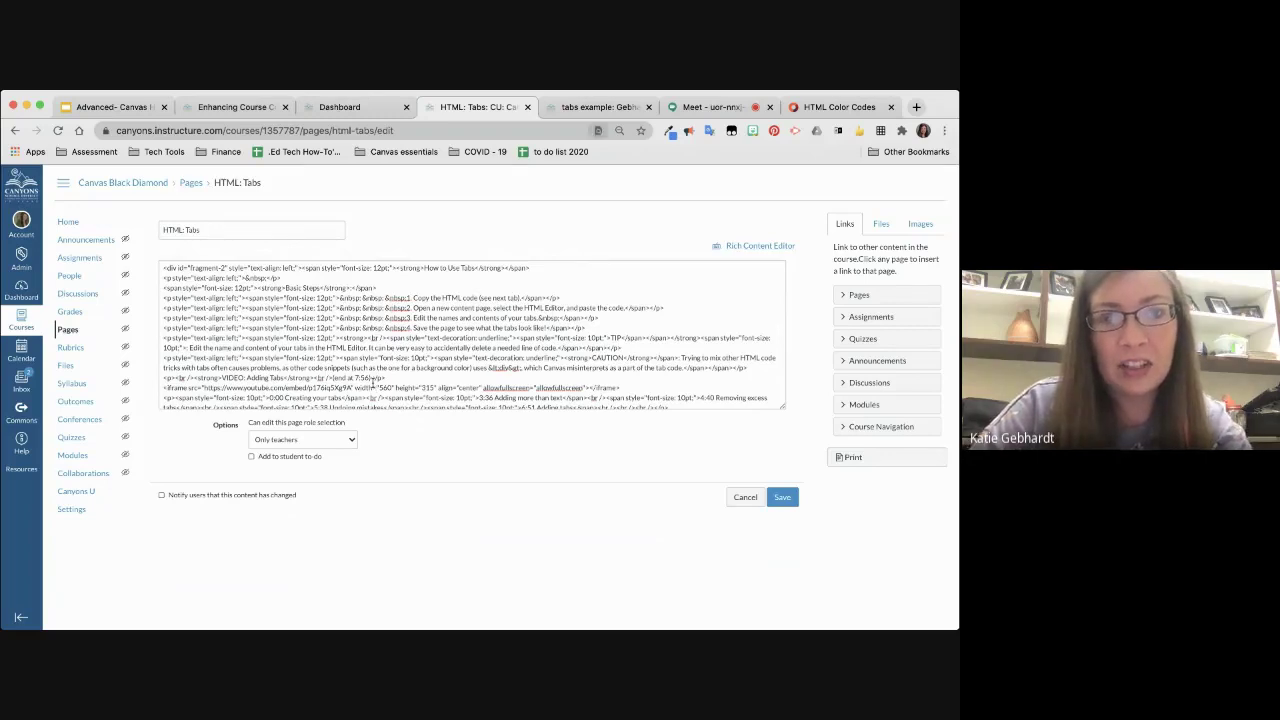
{"action": "key", "text": "ctrl+Home"}
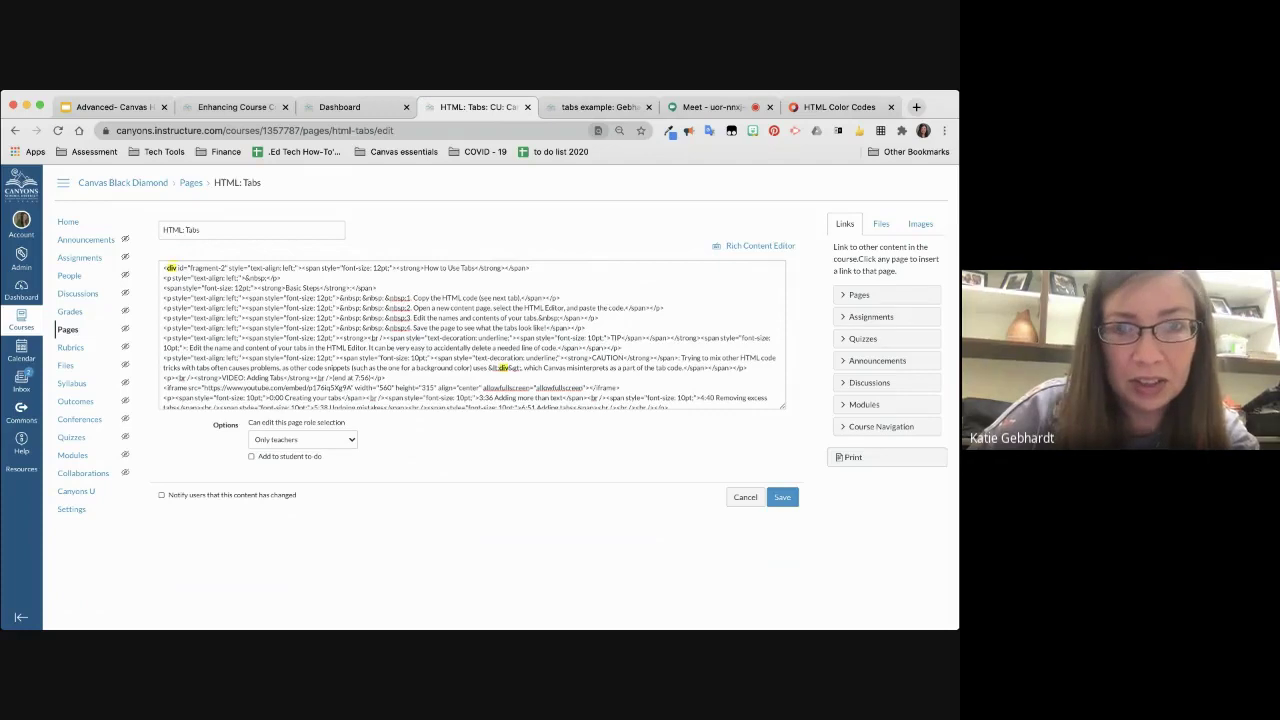
{"action": "scroll", "coordinate": [473, 335], "scroll_direction": "up", "scroll_amount": 10}
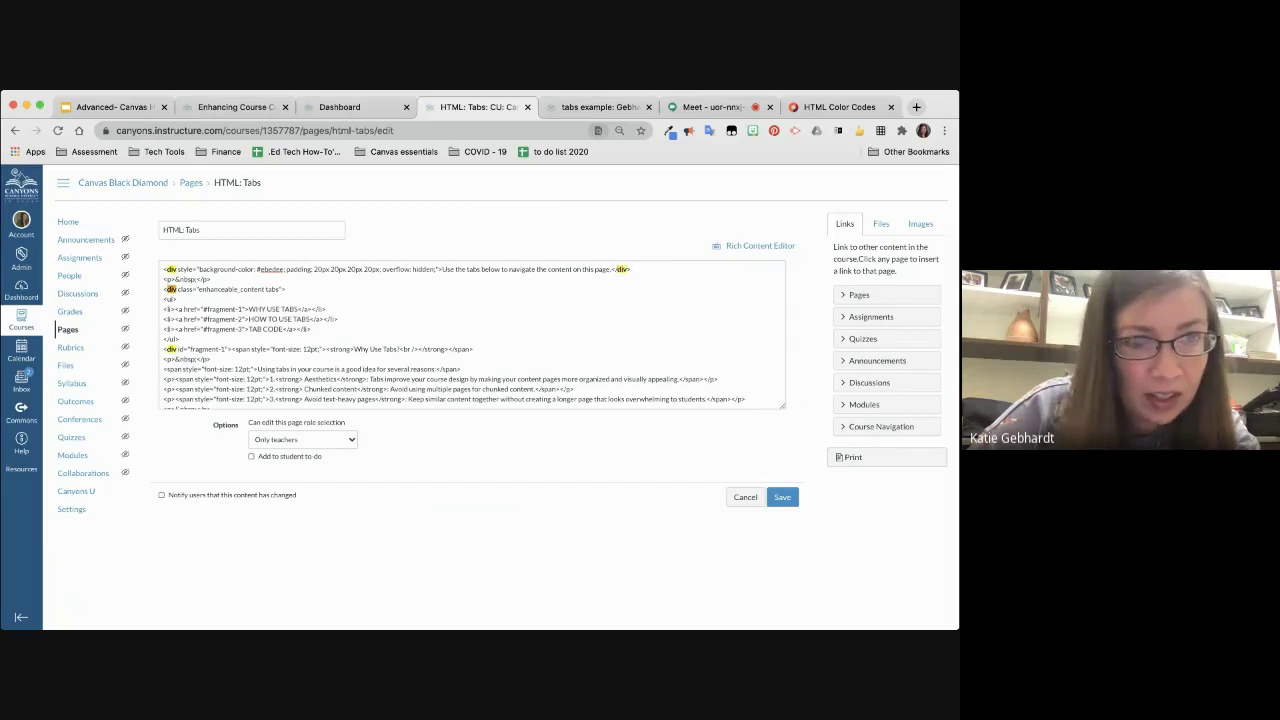
{"action": "scroll", "coordinate": [473, 335], "scroll_direction": "down", "scroll_amount": 3}
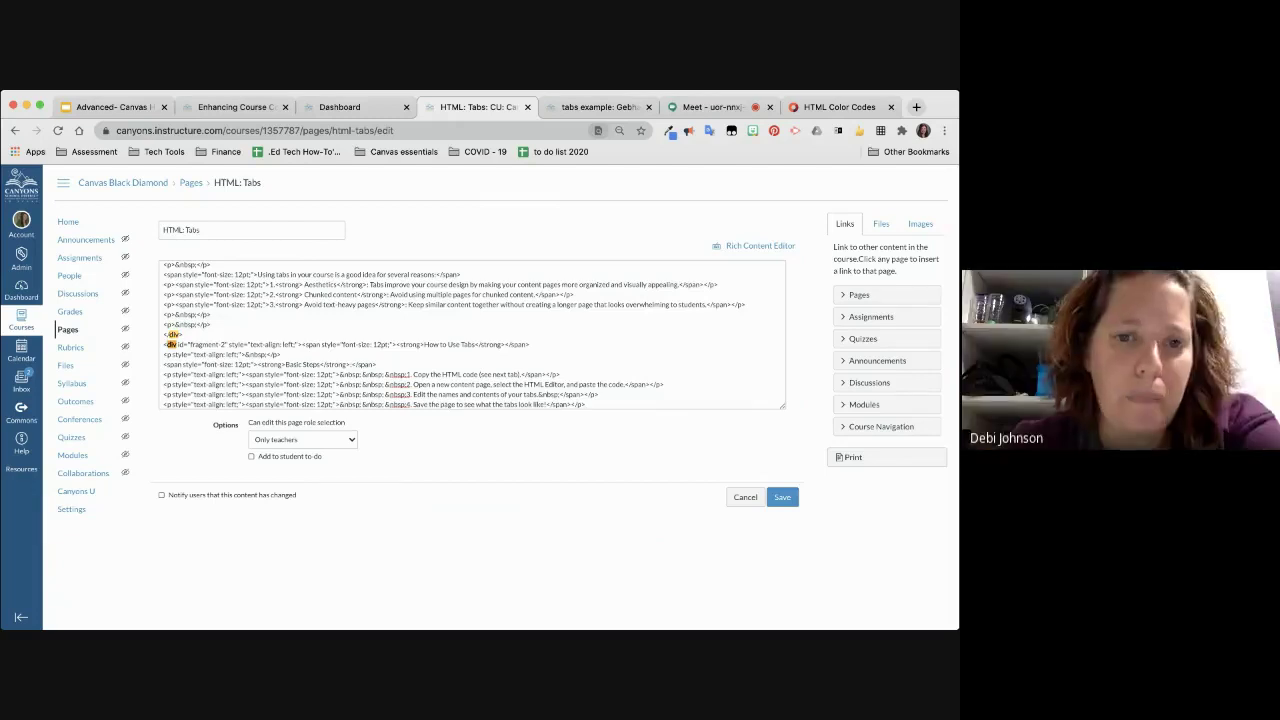
{"action": "scroll", "coordinate": [472, 335], "scroll_direction": "down", "scroll_amount": 3}
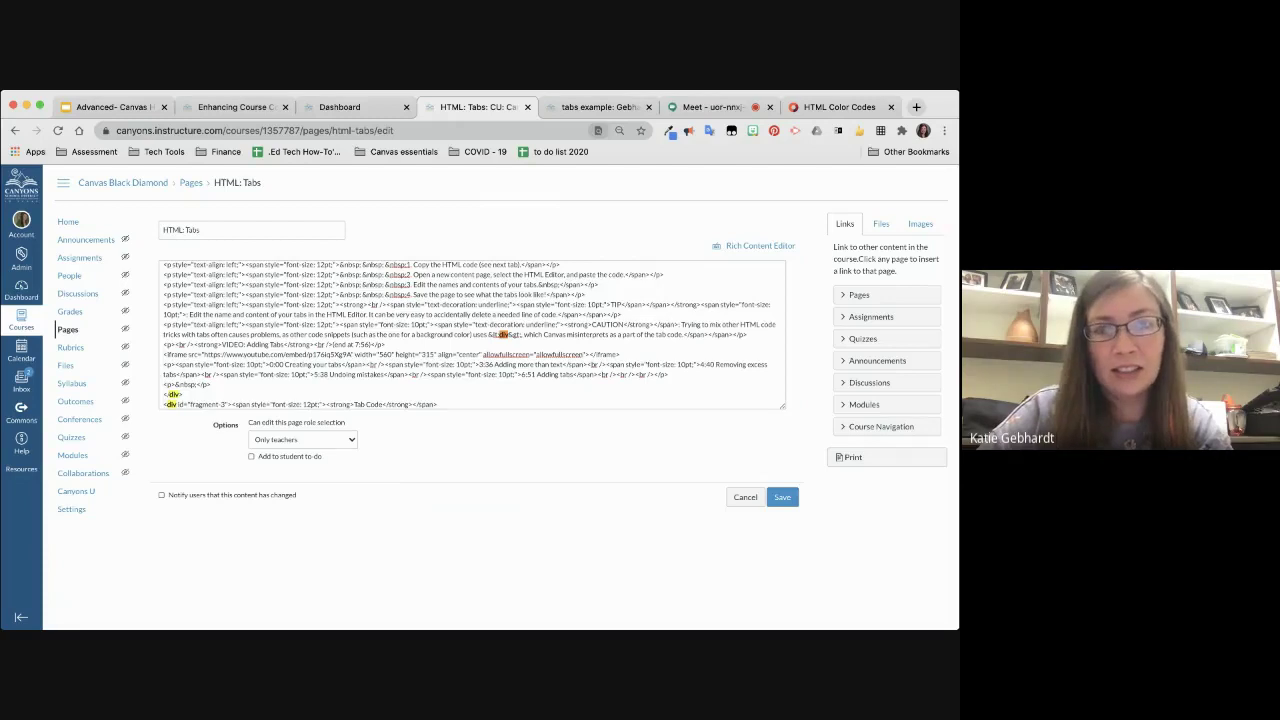
{"action": "left_click", "coordinate": [675, 298]}
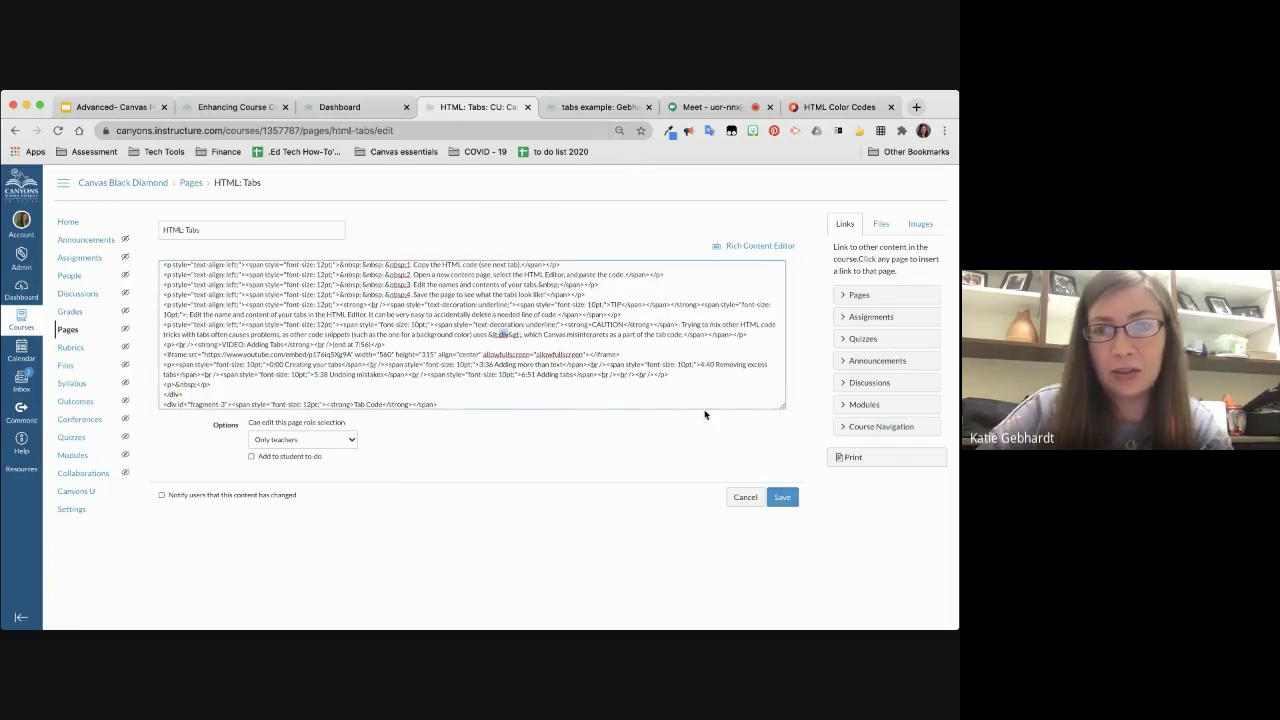
Step: Cancel the HTML: Tabs edit, view its How to Use Tabs and Tab Code panels, then return to Meet
{"action": "left_click", "coordinate": [742, 497]}
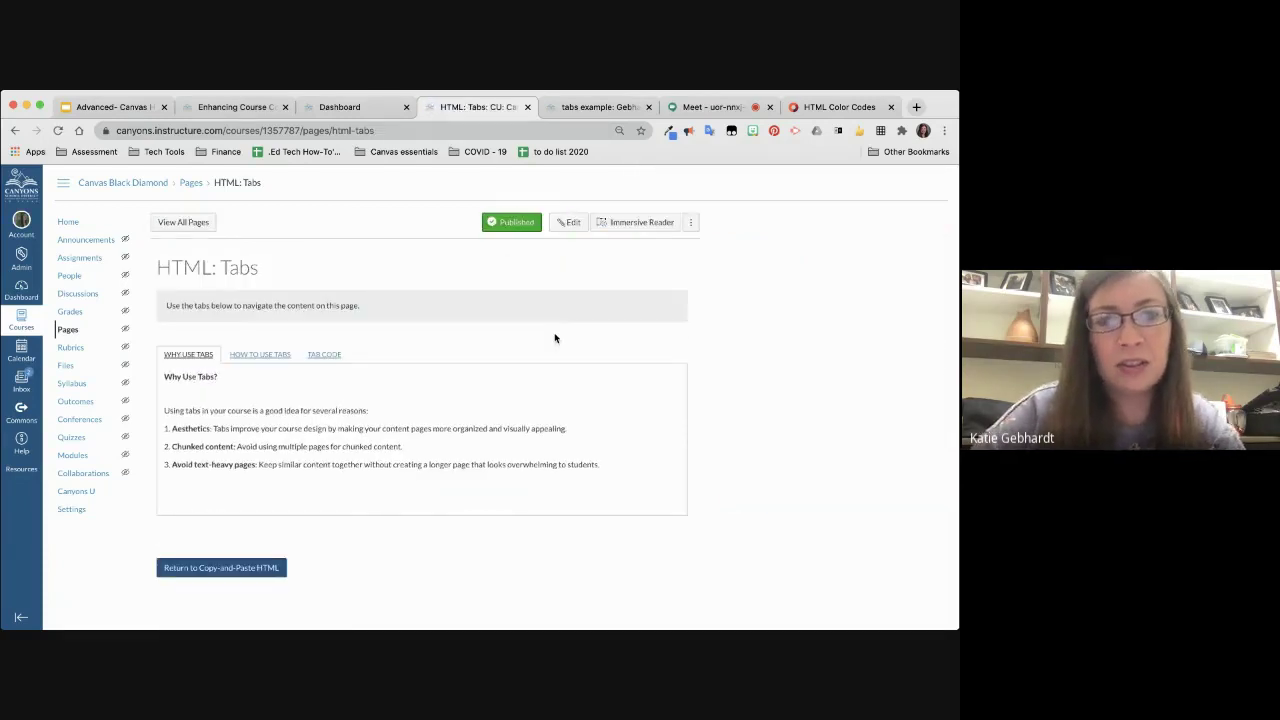
{"action": "left_click", "coordinate": [260, 354]}
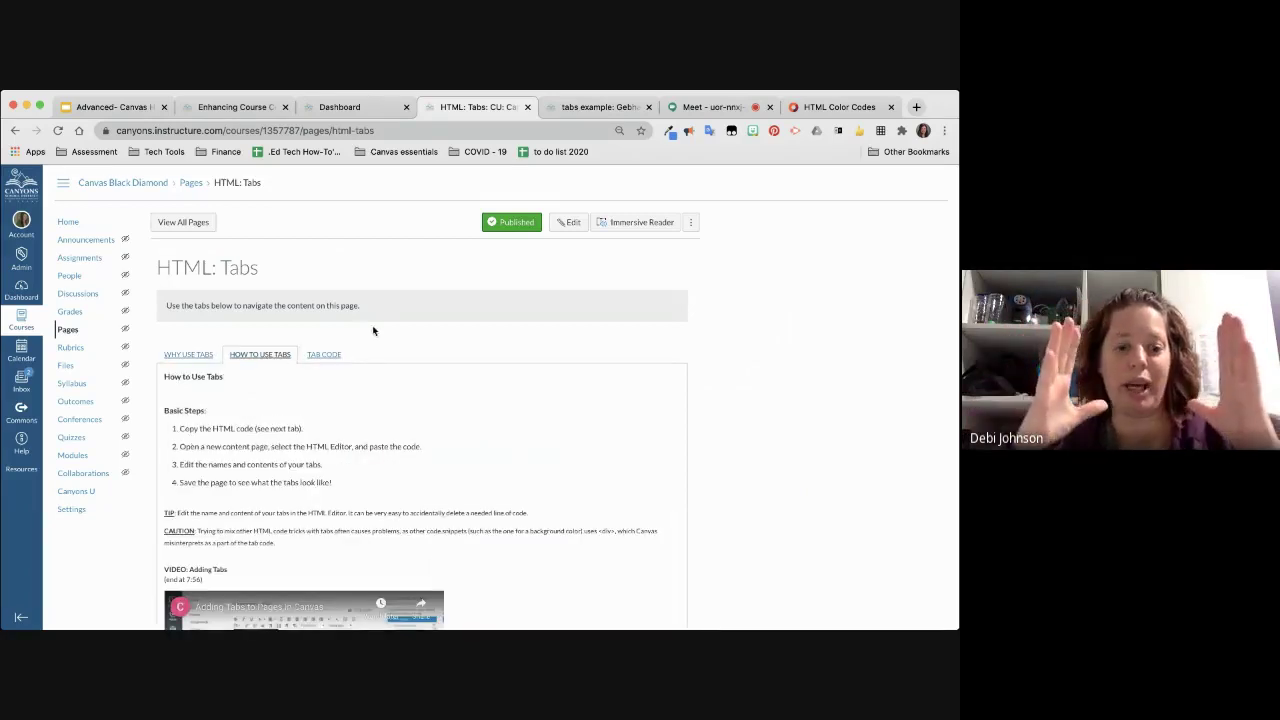
{"action": "left_click", "coordinate": [326, 355]}
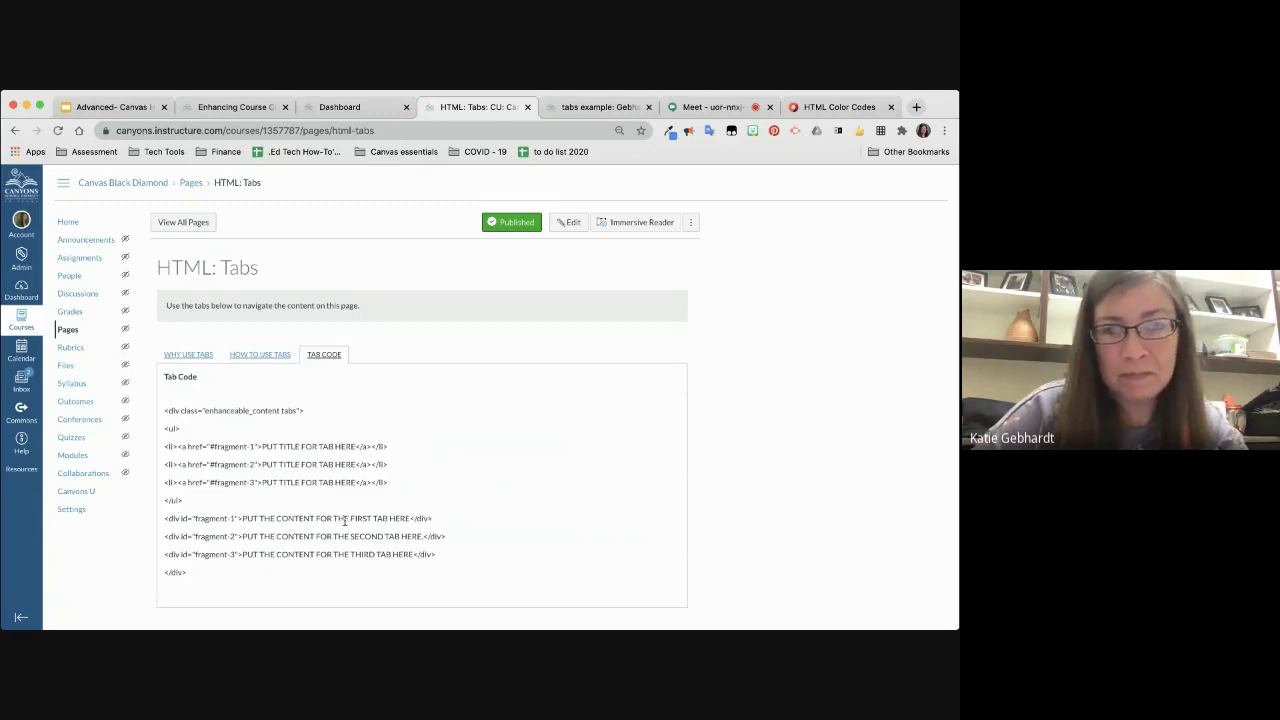
{"action": "left_click", "coordinate": [712, 107]}
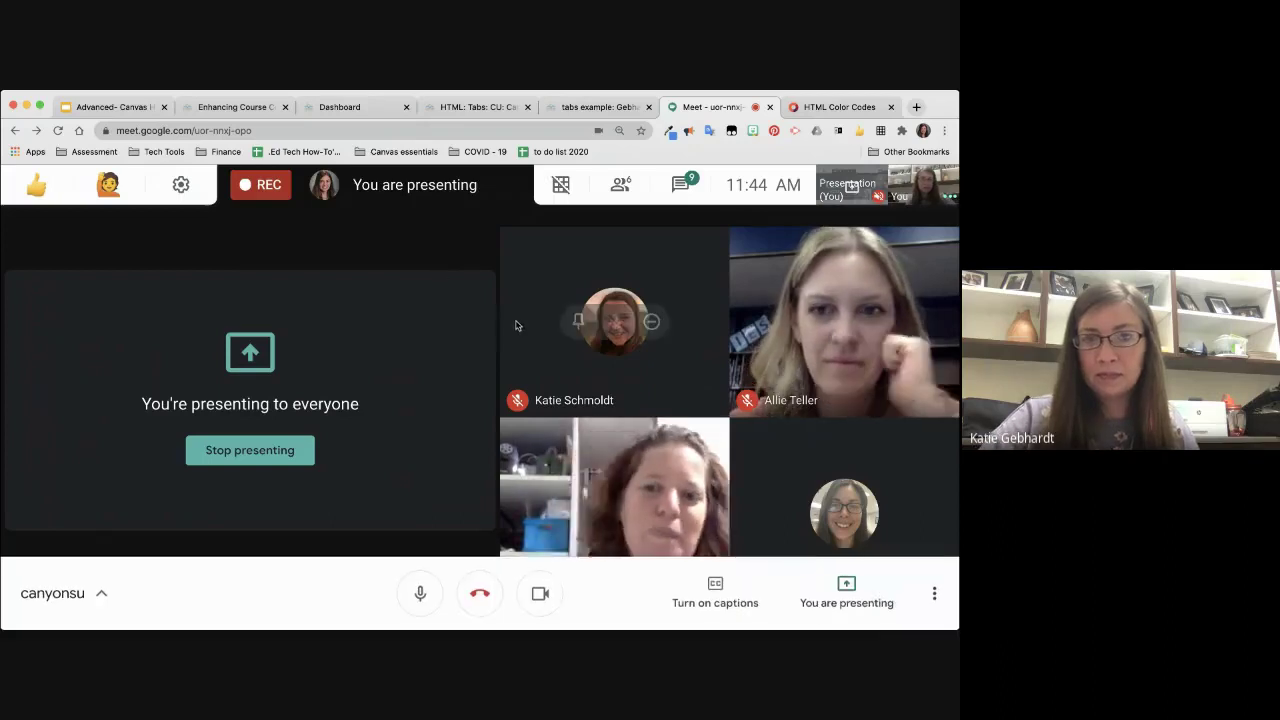
Step: Choose Stop recording from Google Meet's More options menu
{"action": "mouse_move", "coordinate": [510, 302]}
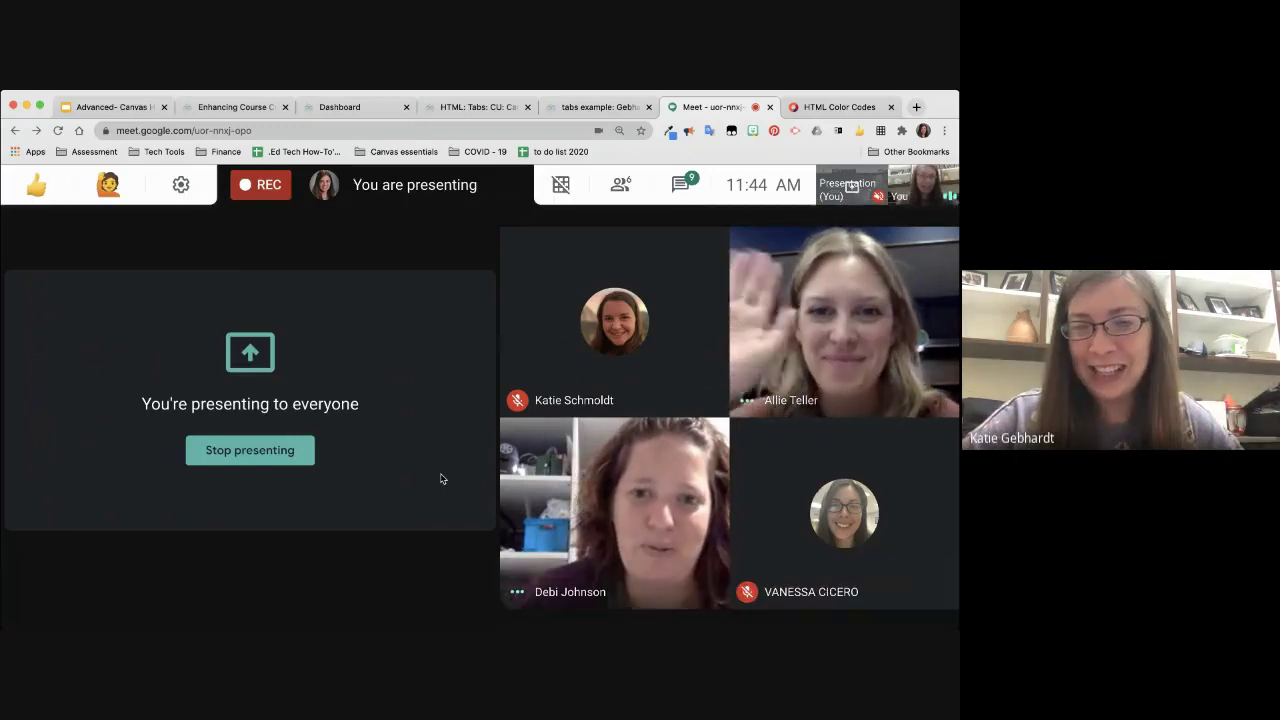
{"action": "mouse_move", "coordinate": [605, 512]}
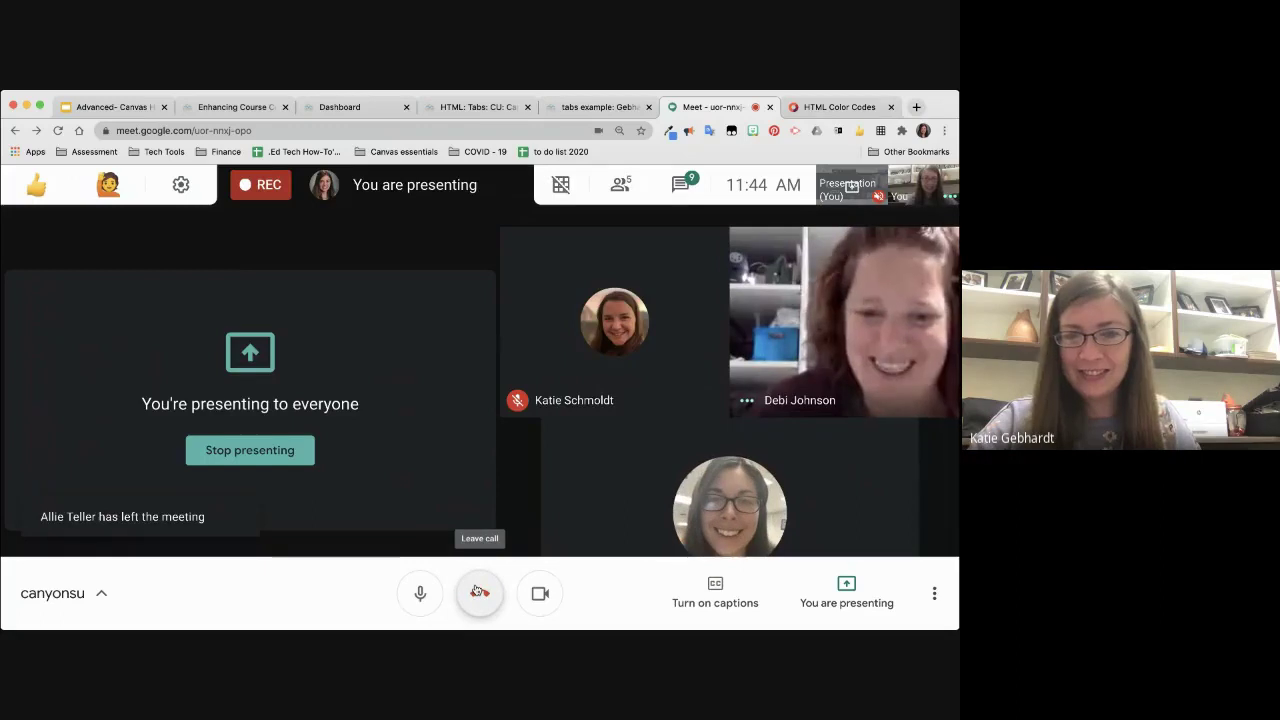
{"action": "left_click", "coordinate": [928, 594]}
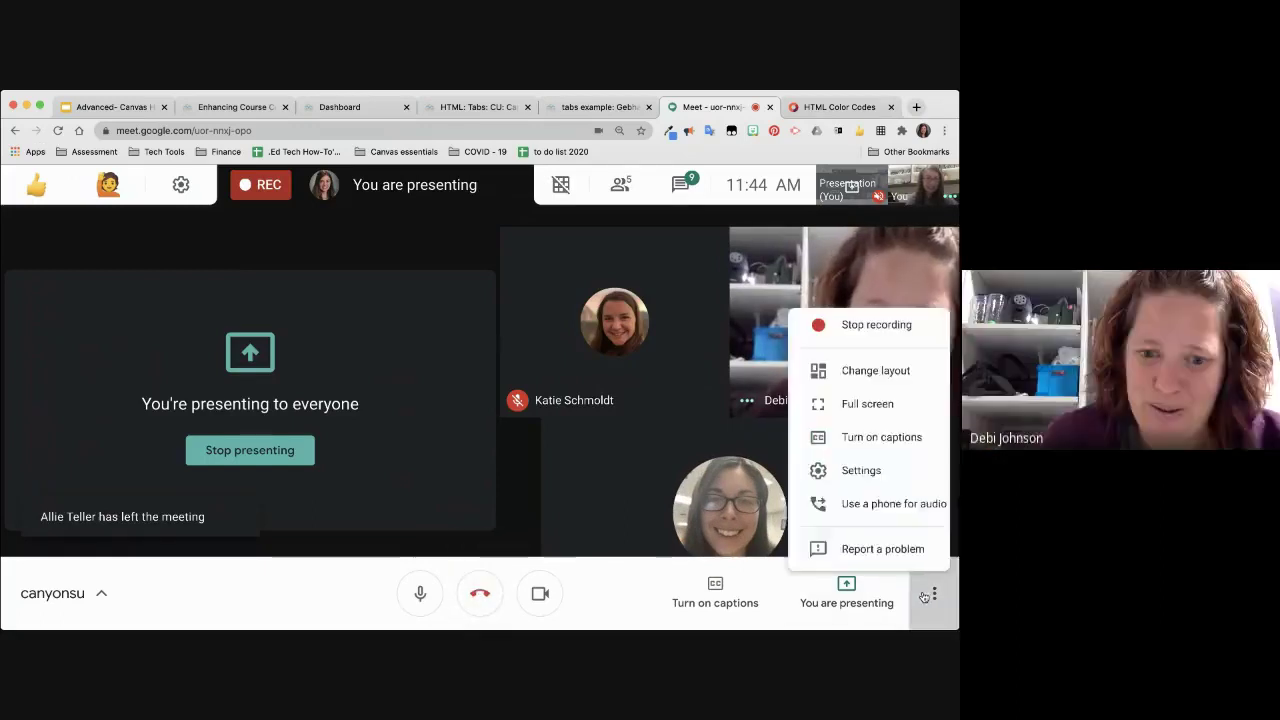
{"action": "left_click", "coordinate": [848, 228]}
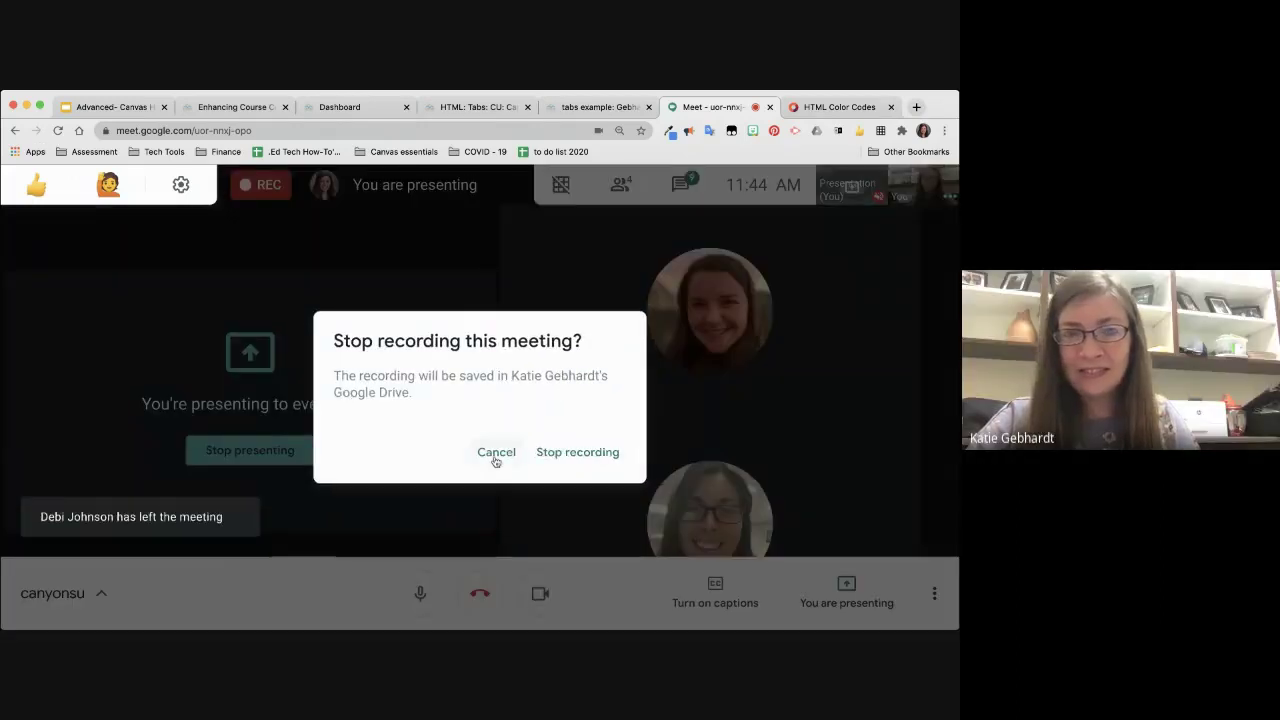